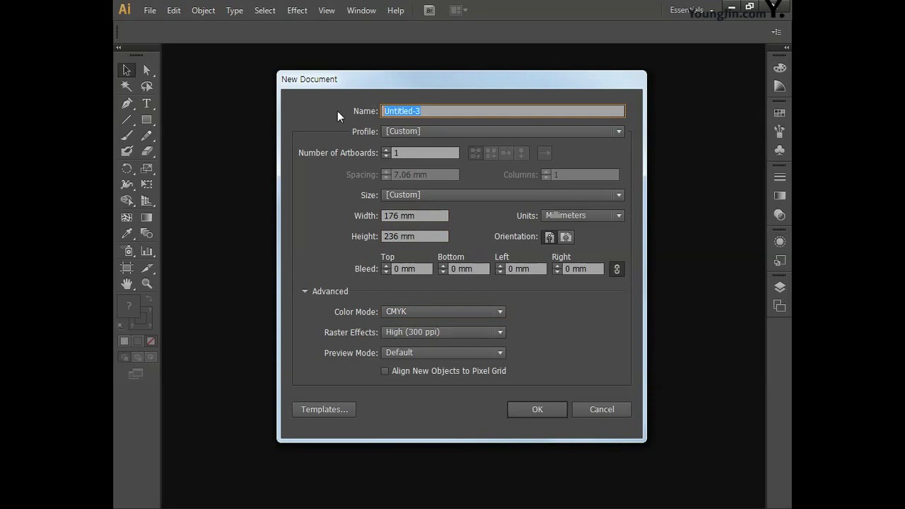
# Step: Create a new 176 x 236 mm CMYK document named 일러스트작업
pyautogui.write('일러스트작업')
pyautogui.click(536, 410)
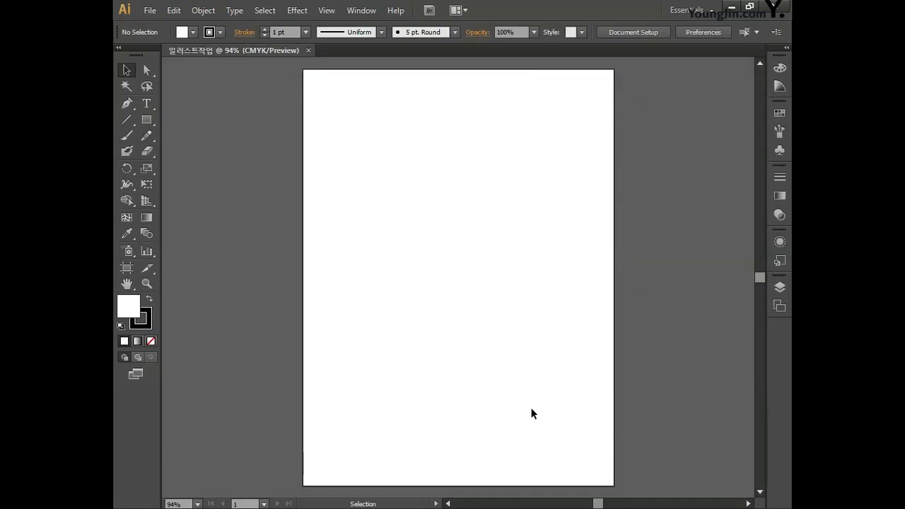
# Step: Draw a 170 x 230 mm rectangular grid with 3 horizontal and 3 vertical dividers
pyautogui.click(125, 122)
pyautogui.moveTo(123, 123); pyautogui.dragTo(186, 167)
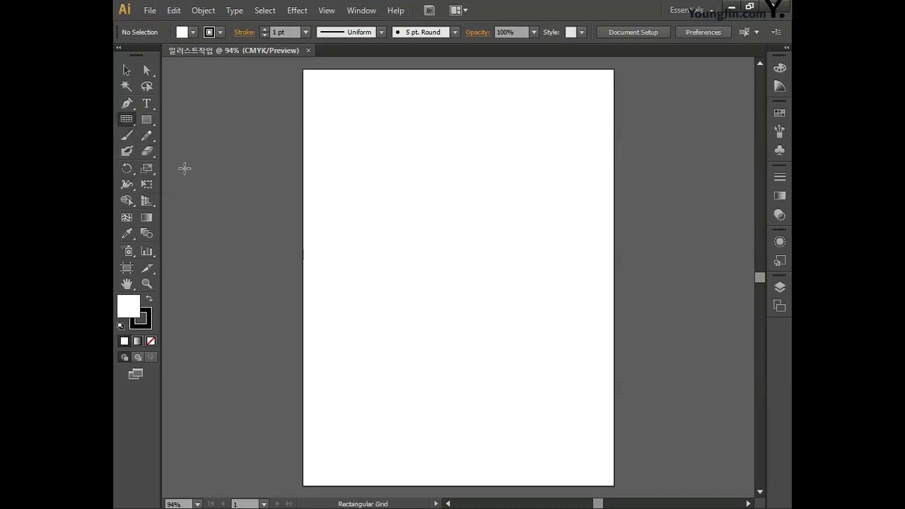
pyautogui.click(351, 168)
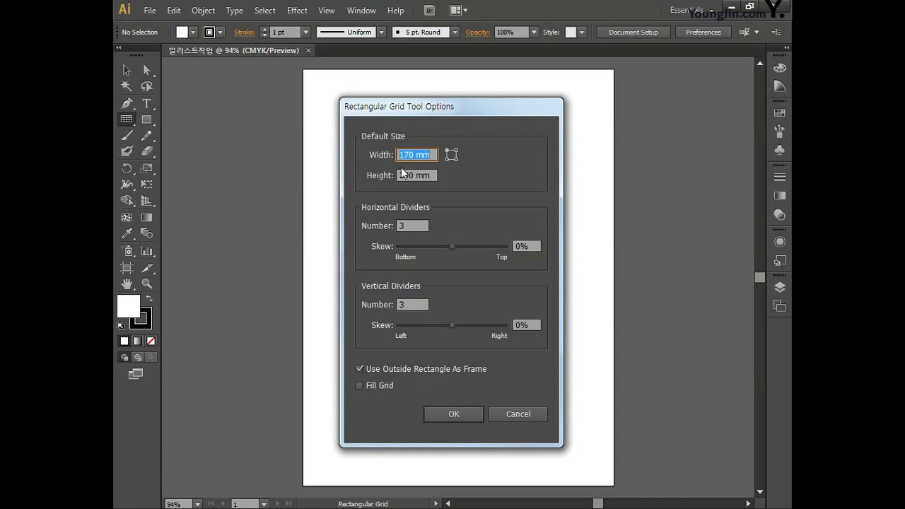
pyautogui.write('170')
pyautogui.press('Tab')
pyautogui.write('230')
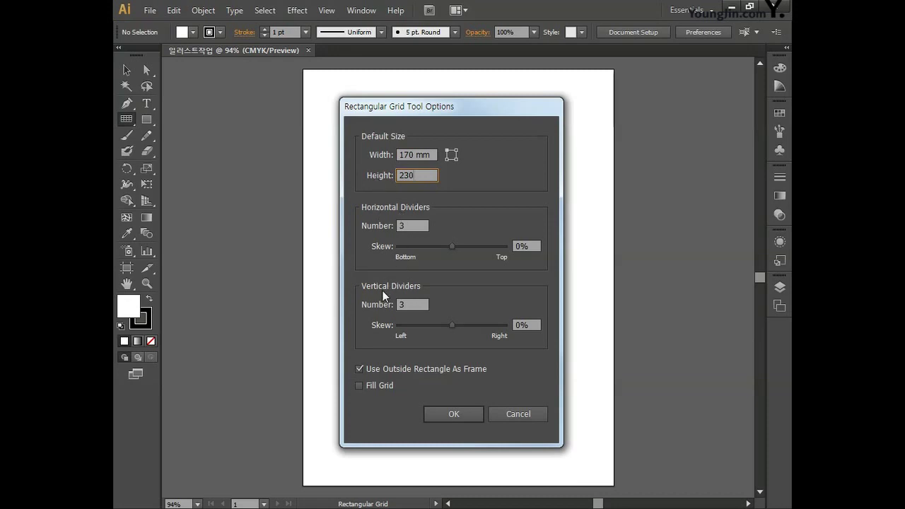
pyautogui.press('Tab')
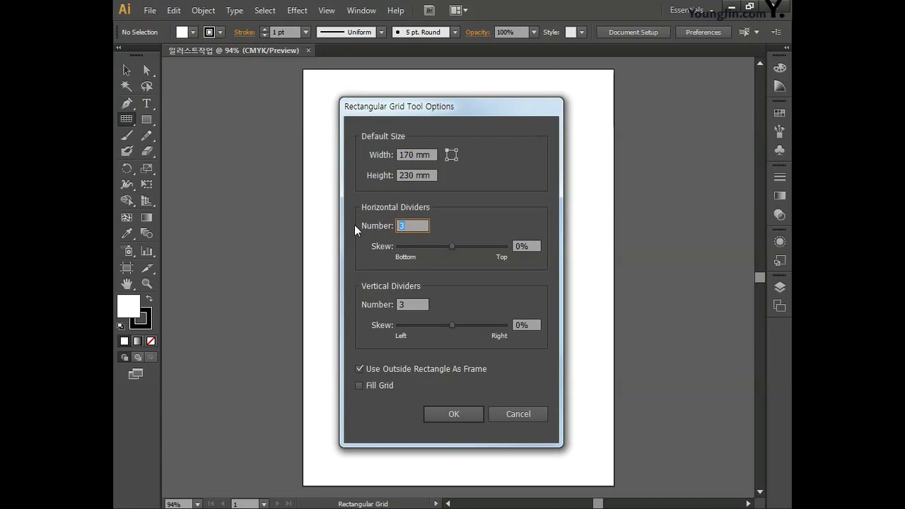
pyautogui.press('Tab')
pyautogui.press('Tab')
pyautogui.write('3')
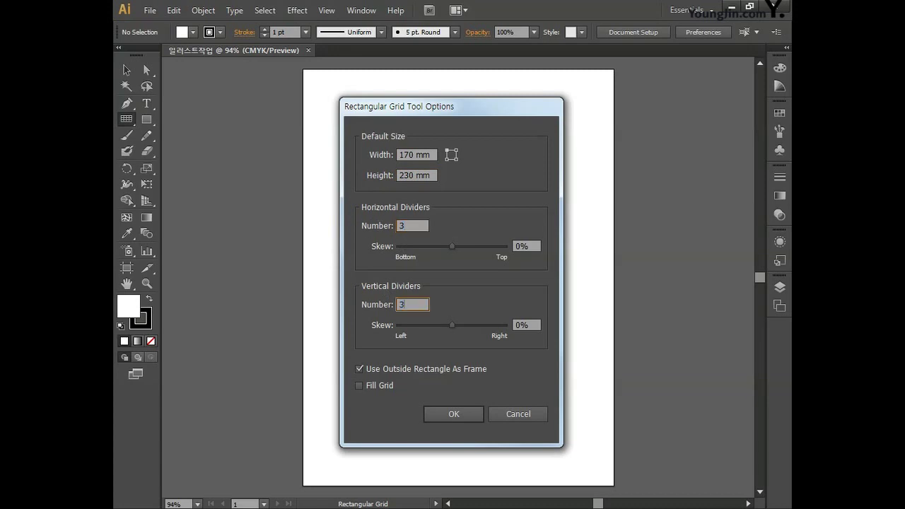
pyautogui.click(447, 414)
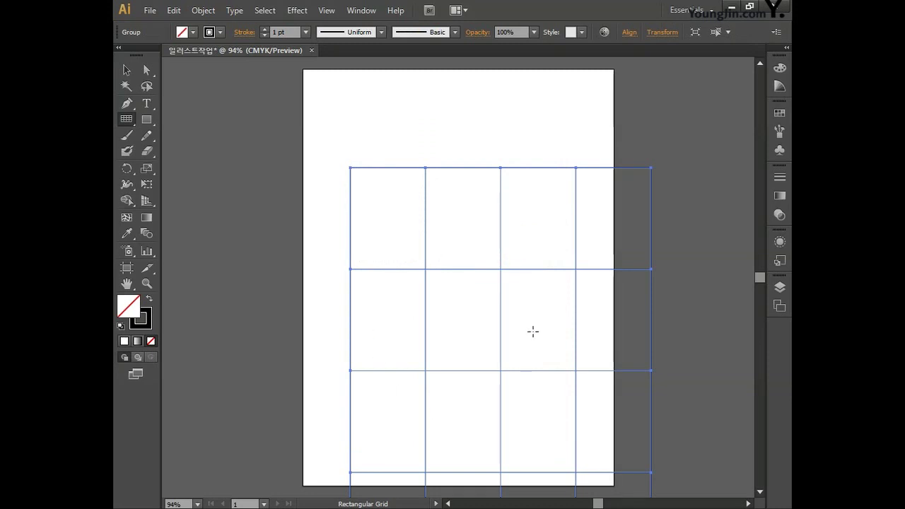
# Step: Align the grid to the artboard, centering it both horizontally and vertically
pyautogui.click(364, 11)
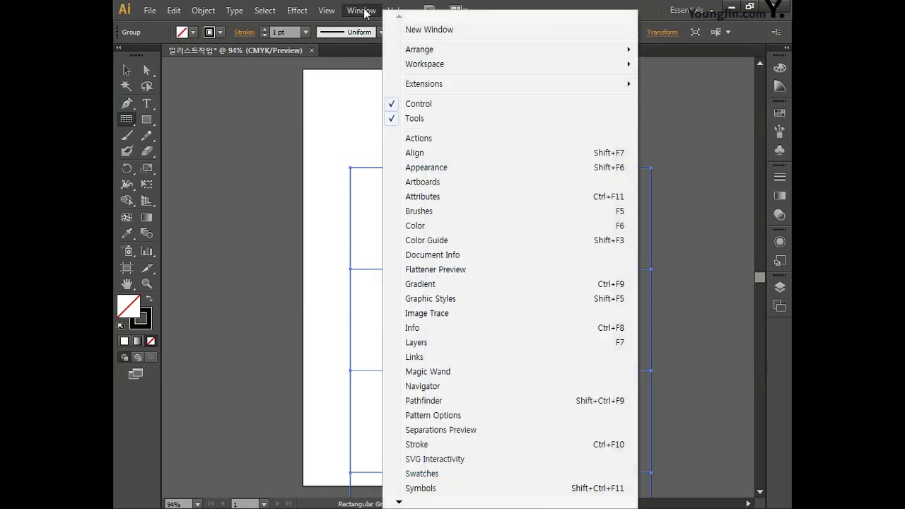
pyautogui.click(420, 152)
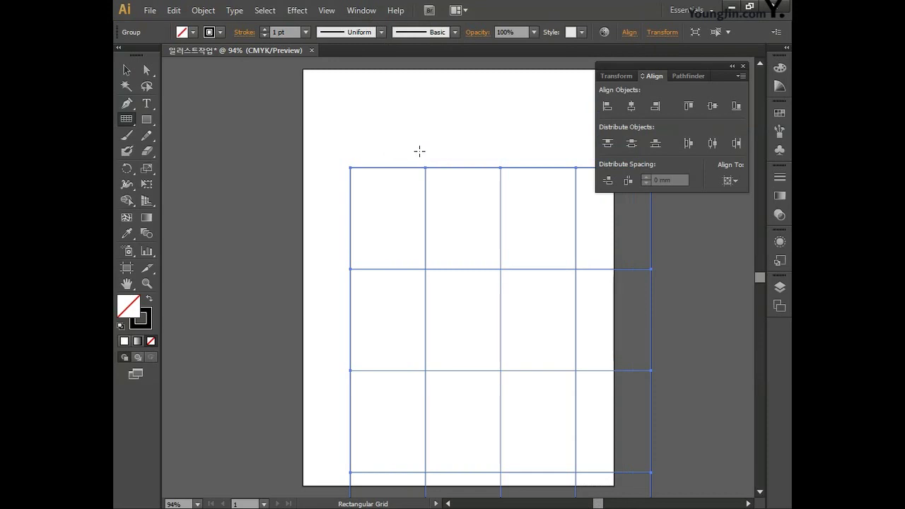
pyautogui.click(730, 181)
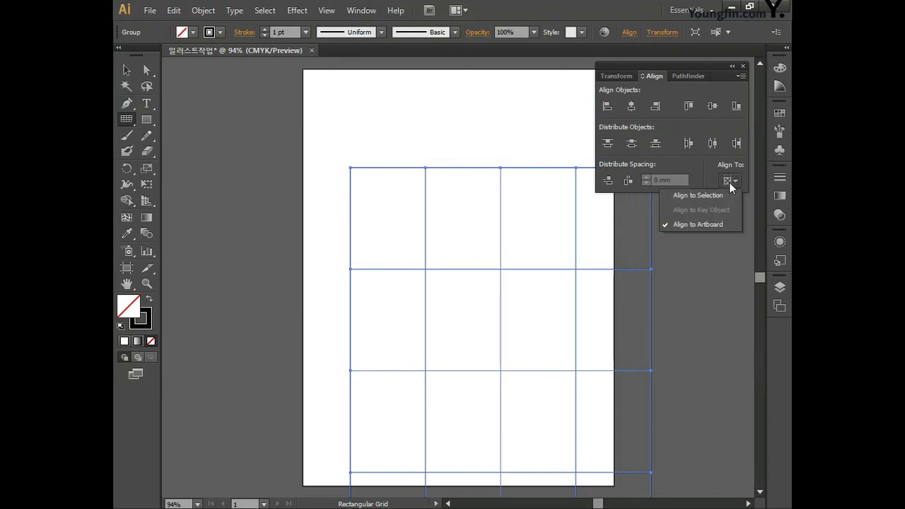
pyautogui.click(706, 224)
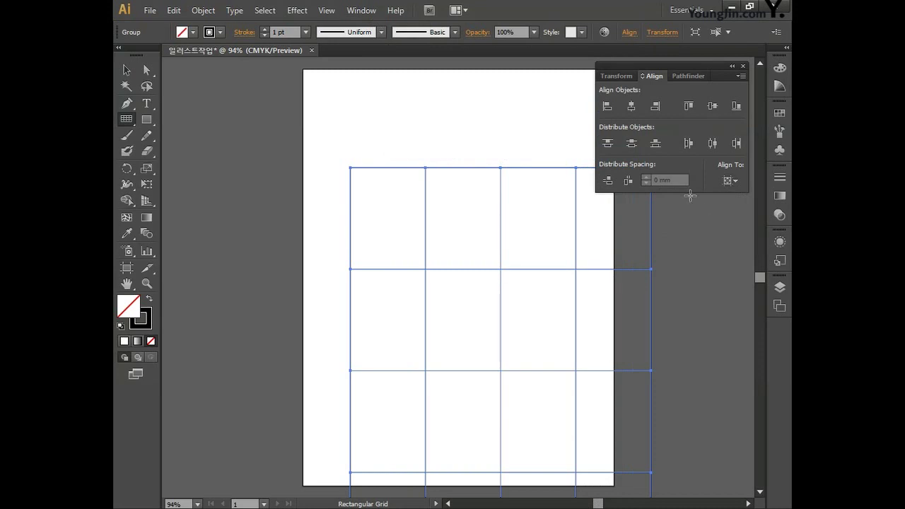
pyautogui.click(633, 106)
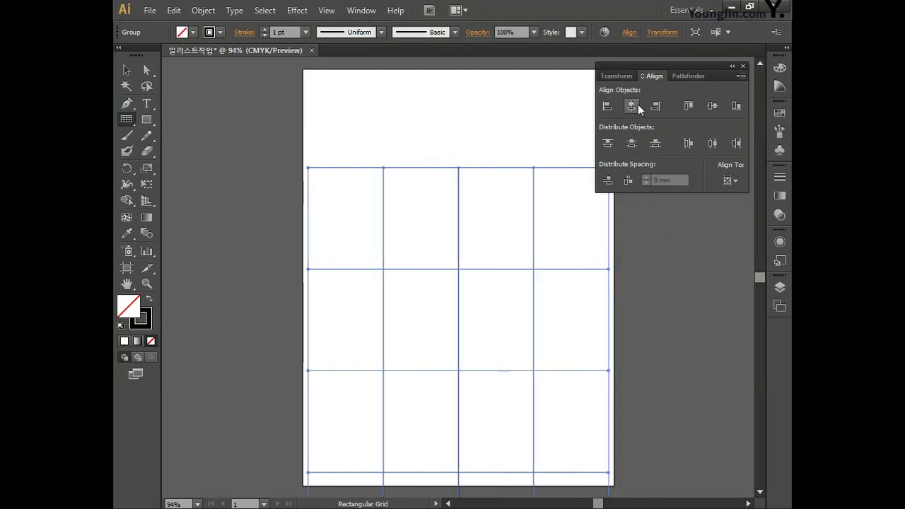
pyautogui.click(713, 108)
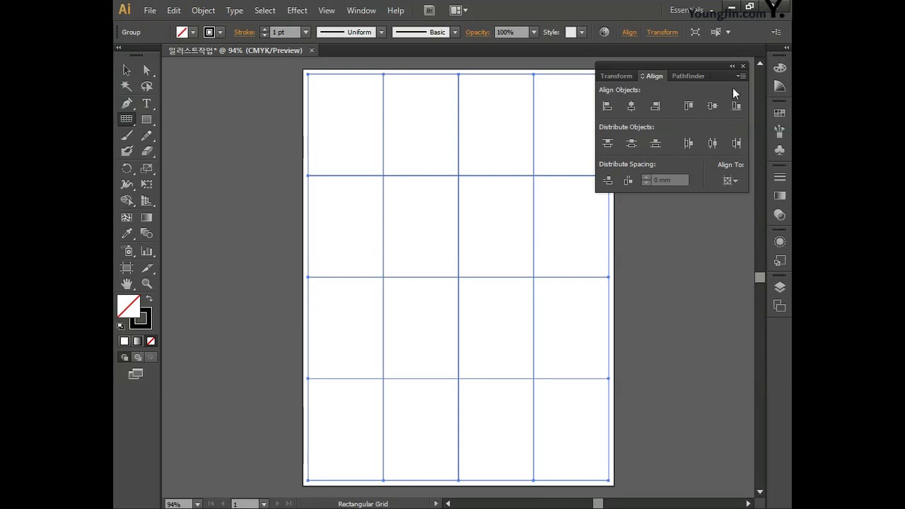
pyautogui.click(743, 66)
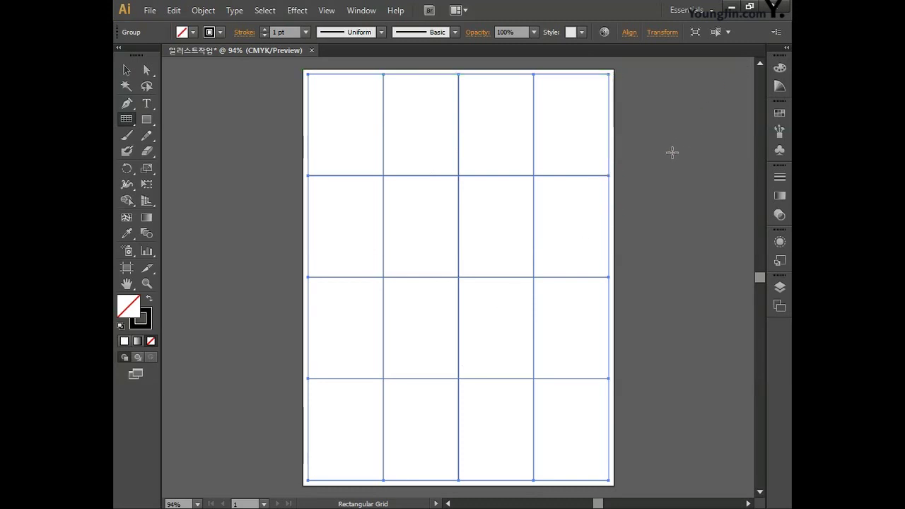
# Step: Lock the centered grid and leave nothing selected
pyautogui.press('v')
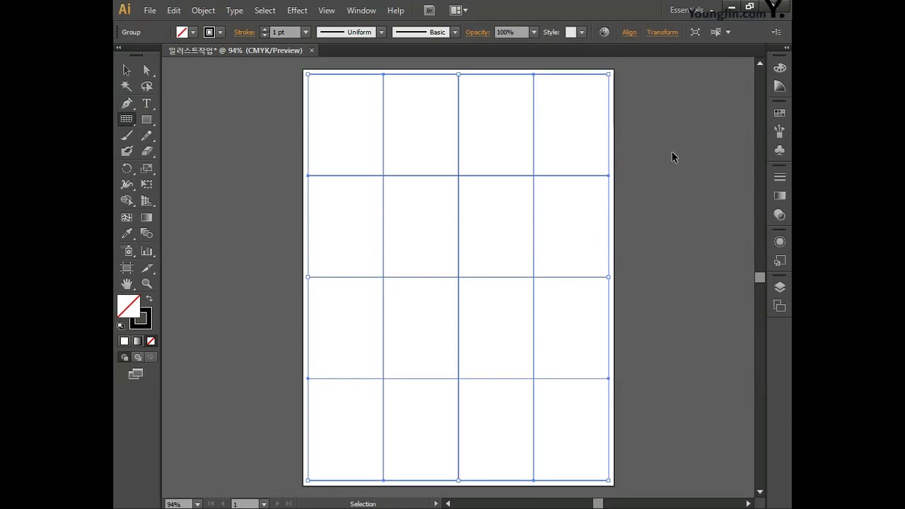
pyautogui.click(672, 152)
pyautogui.press('ctrl')
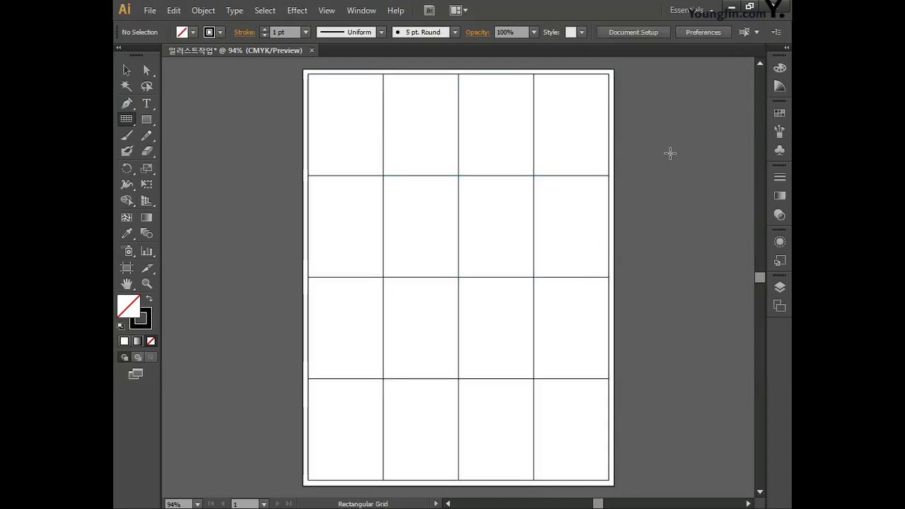
# Step: Draw seven parallel diagonal line segments through the grid intersections, each descending from upper left to lower right, so every cell is crossed once
pyautogui.click(132, 119)
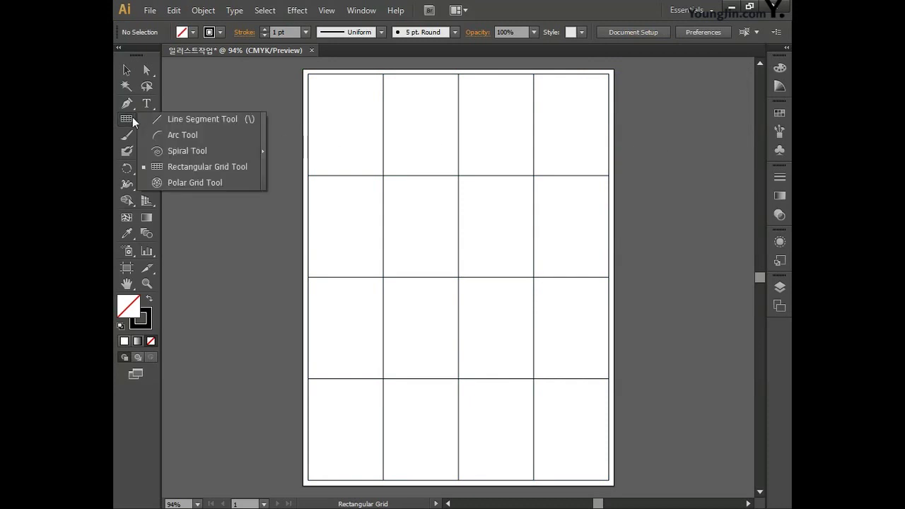
pyautogui.click(182, 117)
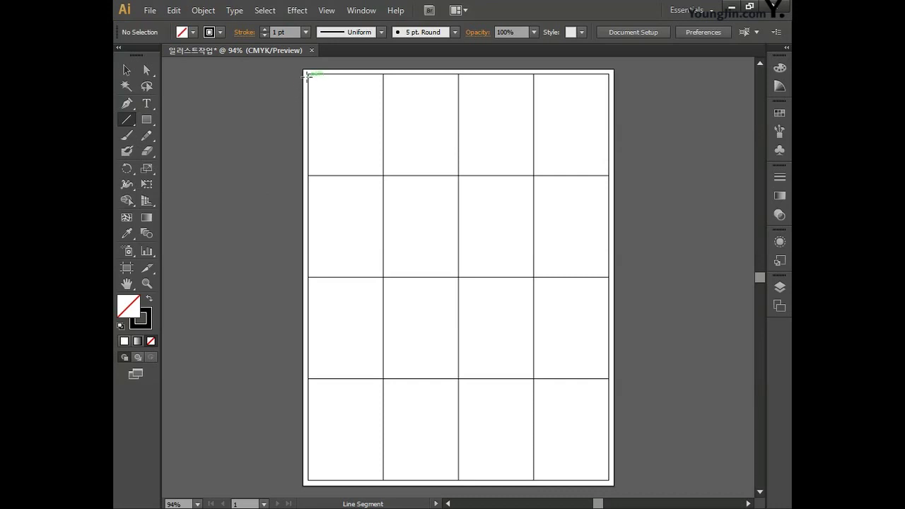
pyautogui.moveTo(306, 72)
pyautogui.mouseDown()
pyautogui.moveTo(587, 421)
pyautogui.moveTo(609, 481)
pyautogui.mouseUp()
pyautogui.moveTo(309, 278); pyautogui.dragTo(458, 481)
pyautogui.moveTo(309, 379); pyautogui.dragTo(383, 481)
pyautogui.moveTo(308, 176); pyautogui.dragTo(534, 481)
pyautogui.moveTo(383, 73); pyautogui.dragTo(609, 379)
pyautogui.moveTo(458, 73); pyautogui.dragTo(609, 277)
pyautogui.moveTo(534, 73); pyautogui.dragTo(608, 175)
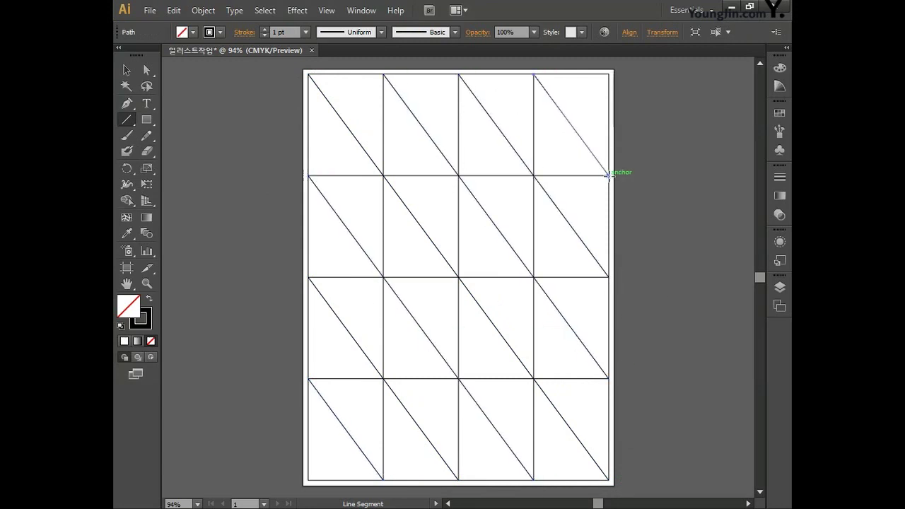
# Step: Select all the diagonal lines and reflect a copy of them across the vertical axis
pyautogui.hotkey('ctrl', 'a')
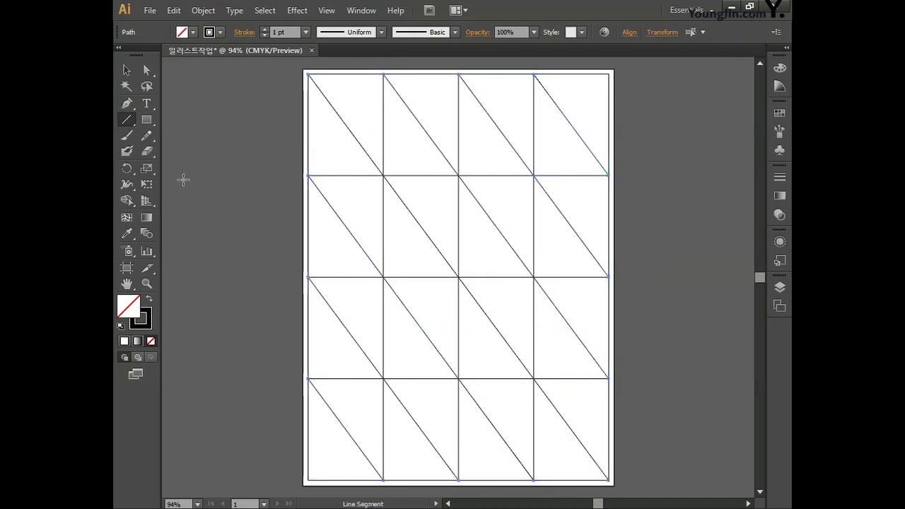
pyautogui.moveTo(128, 176); pyautogui.dragTo(180, 184)
pyautogui.doubleClick(126, 168)
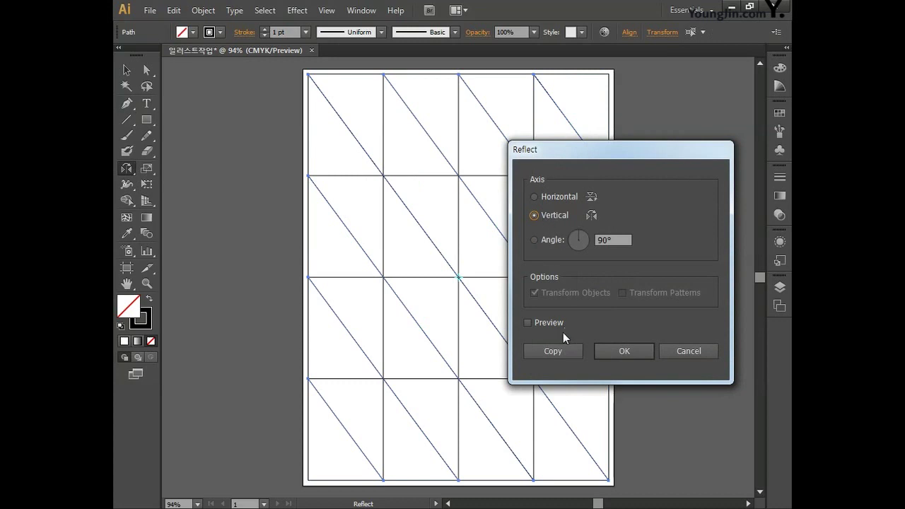
pyautogui.click(555, 352)
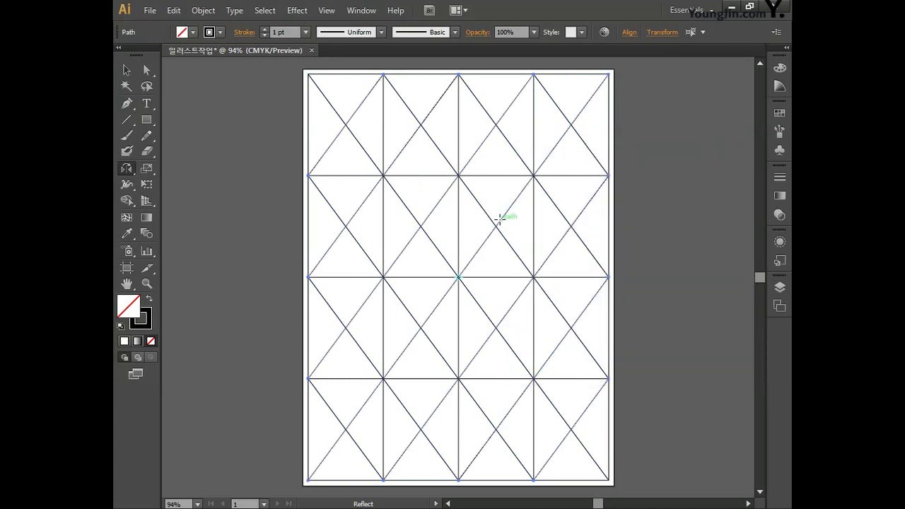
# Step: Unlock the grid and give all grid and diagonal lines a red stroke of about M 95%, Y 92%
pyautogui.click(204, 11)
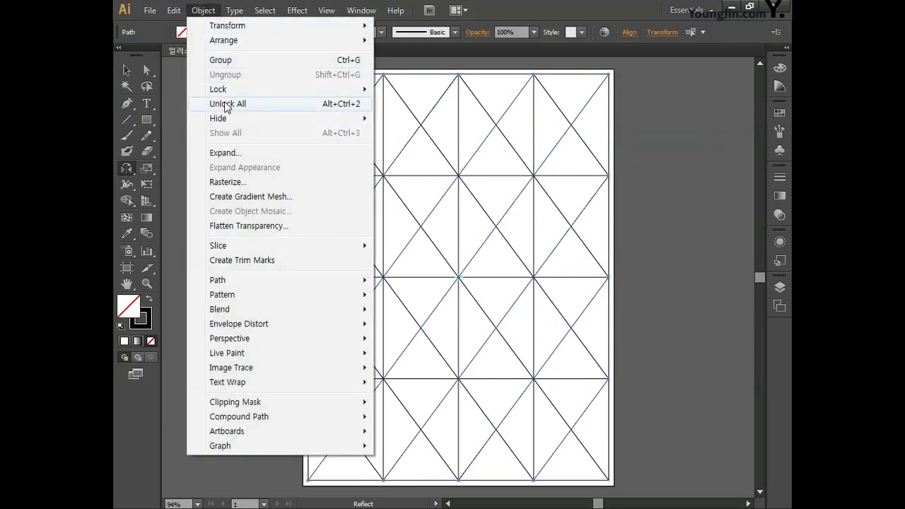
pyautogui.click(226, 104)
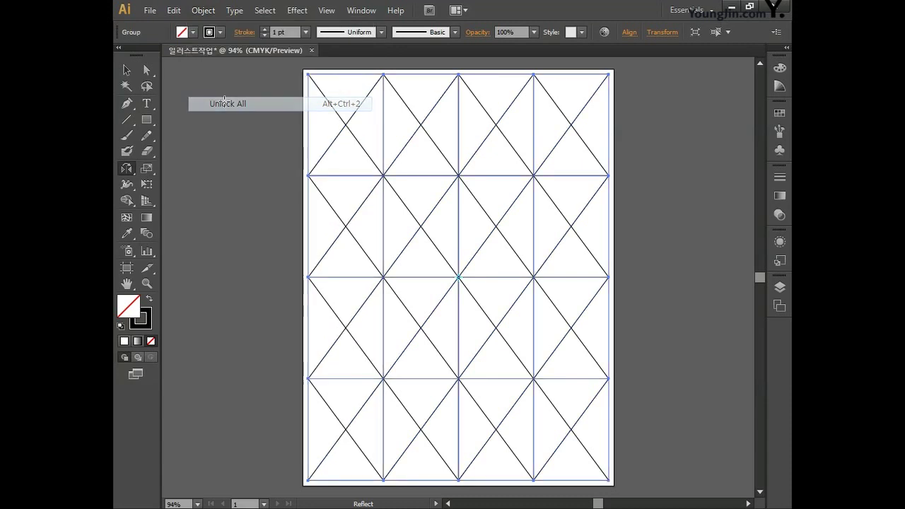
pyautogui.hotkey('ctrl', 'a')
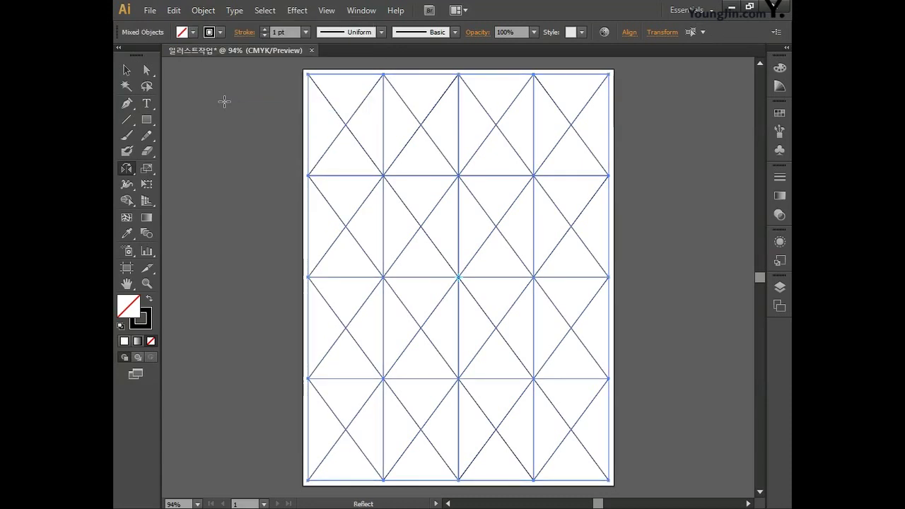
pyautogui.doubleClick(149, 319)
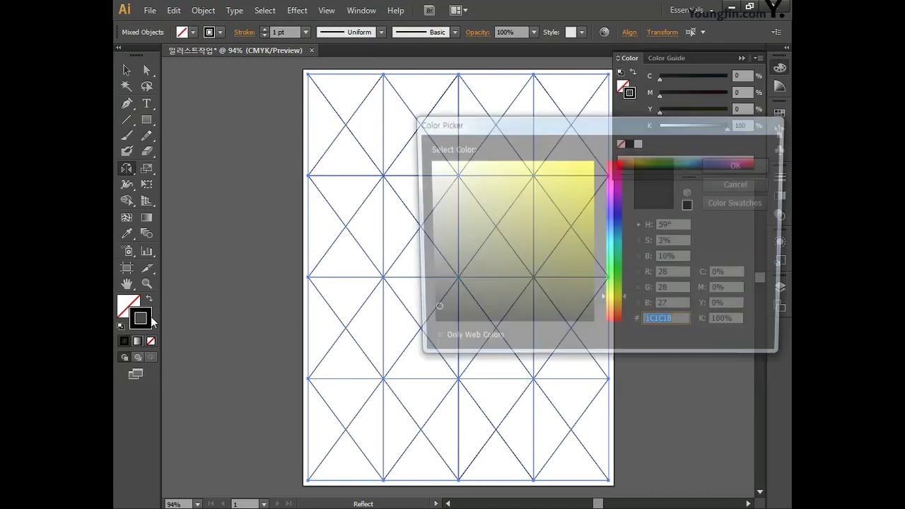
pyautogui.click(582, 171)
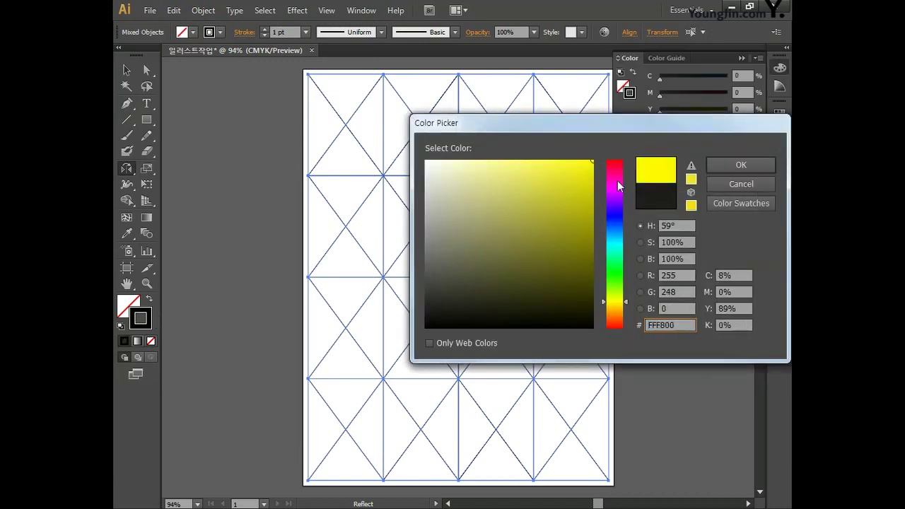
pyautogui.moveTo(617, 180); pyautogui.dragTo(620, 156)
pyautogui.click(728, 166)
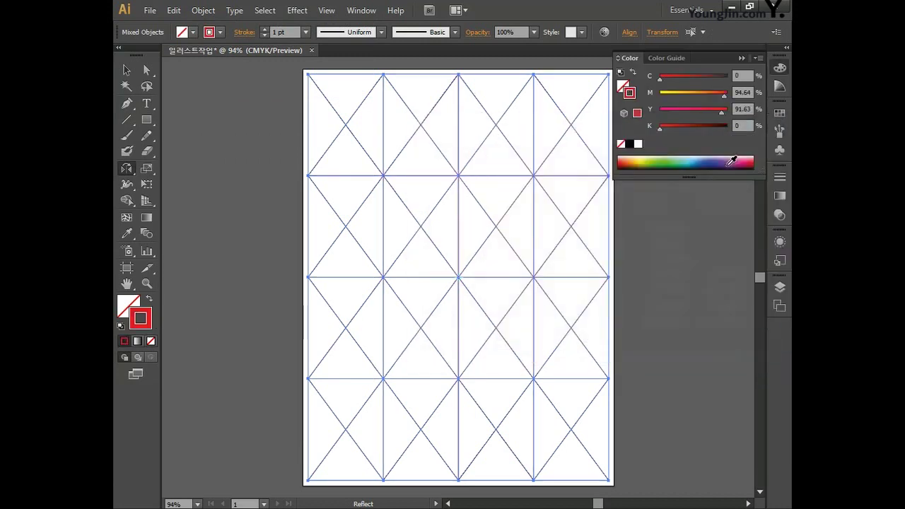
pyautogui.click(777, 70)
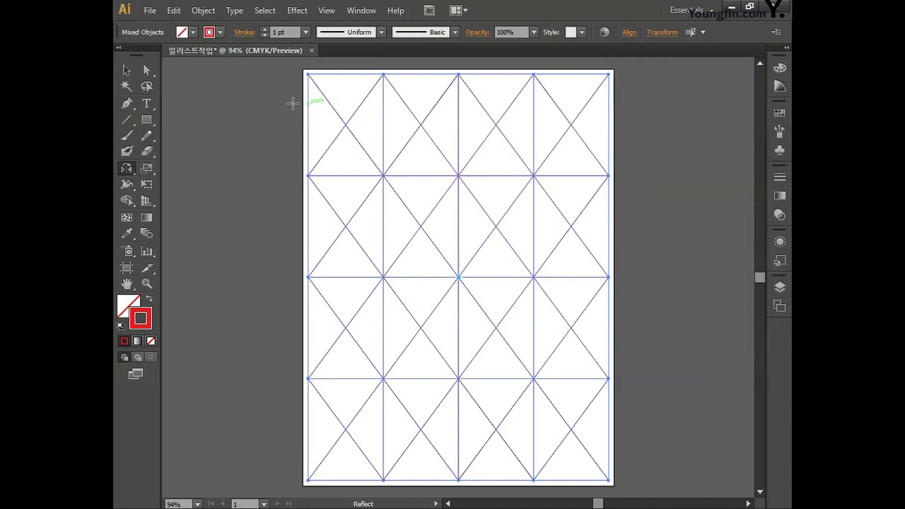
pyautogui.click(128, 71)
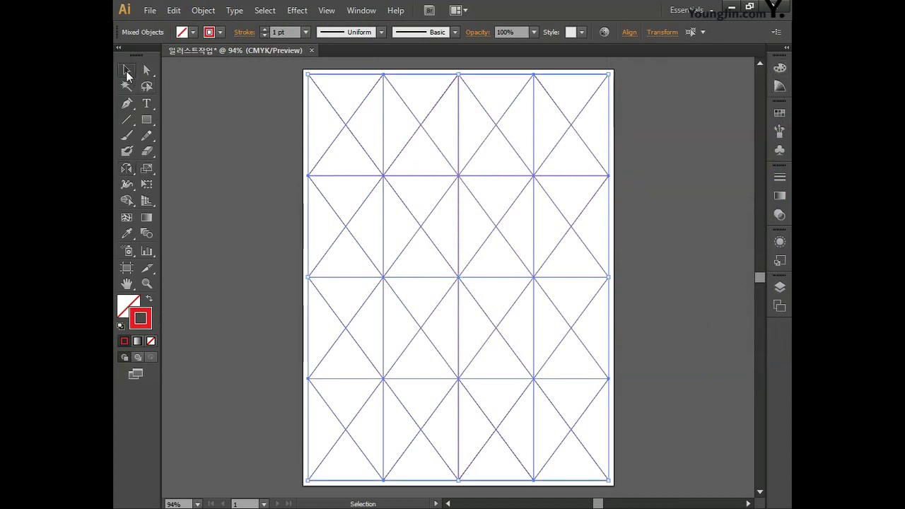
pyautogui.click(209, 130)
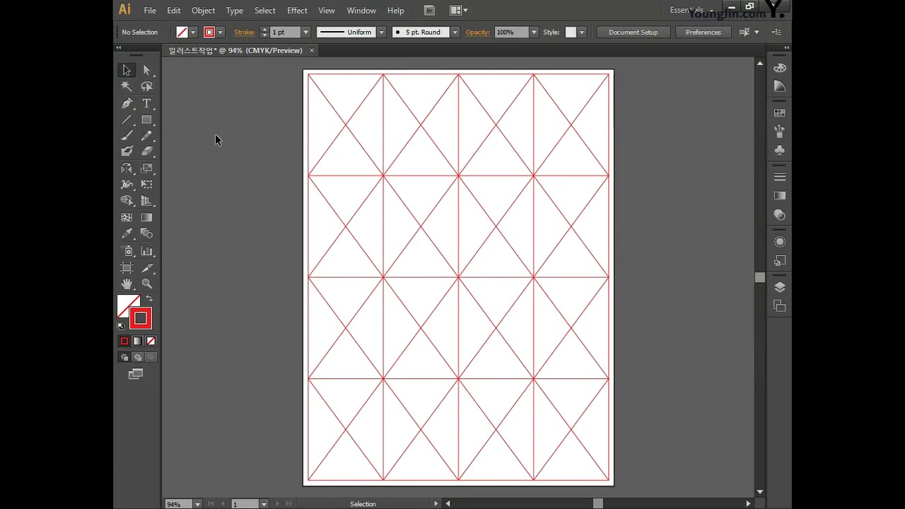
# Step: Save the document as 일러스트작업.ai in the 작업 folder, using Illustrator CS6 format with the default options
pyautogui.click(149, 12)
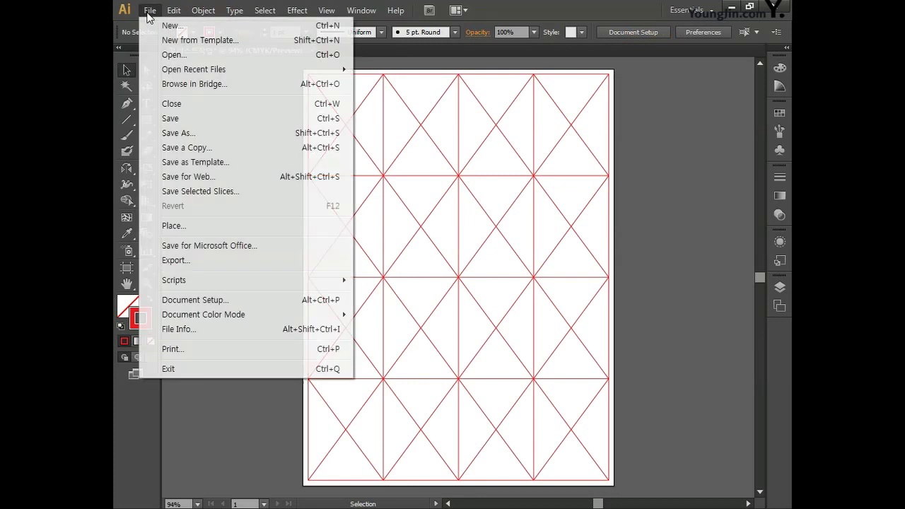
pyautogui.click(188, 118)
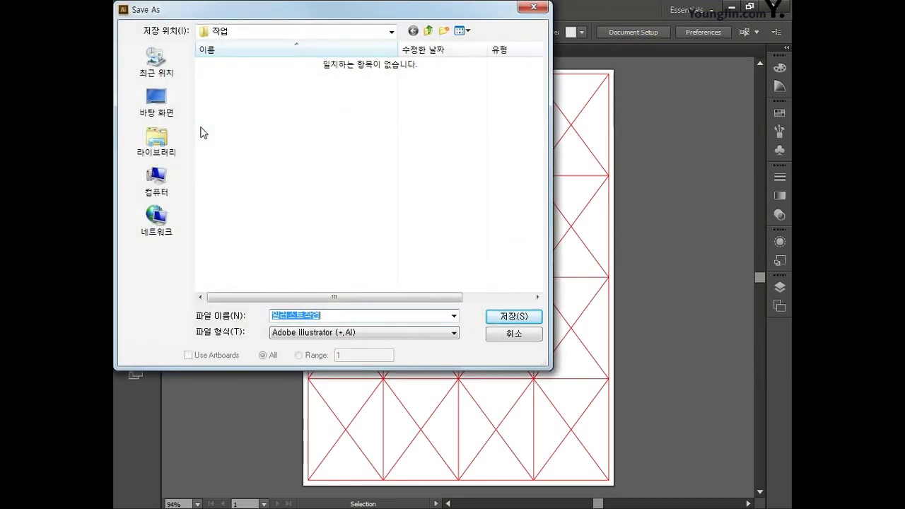
pyautogui.write('일러스트작업')
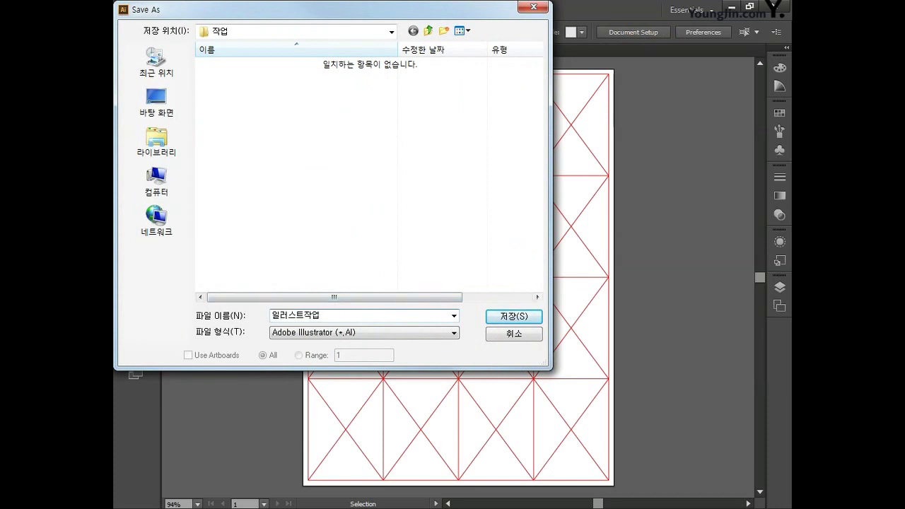
pyautogui.doubleClick(284, 315)
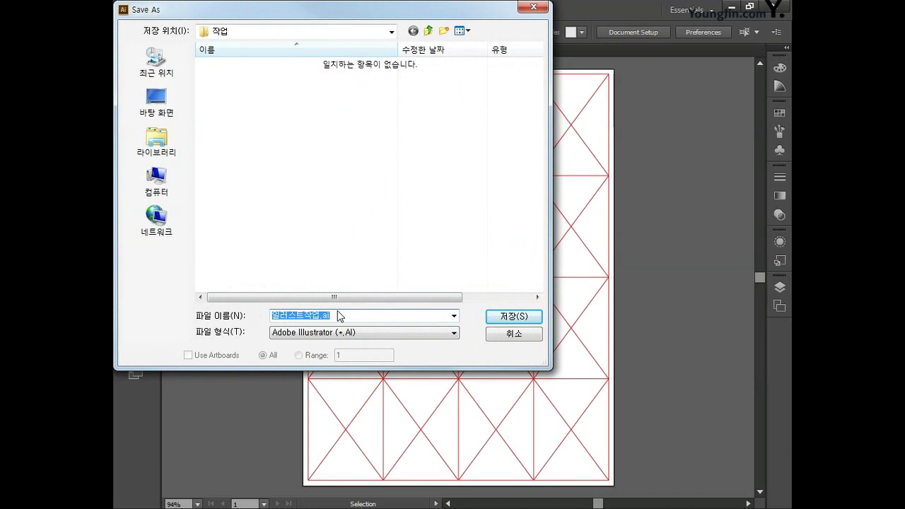
pyautogui.click(497, 317)
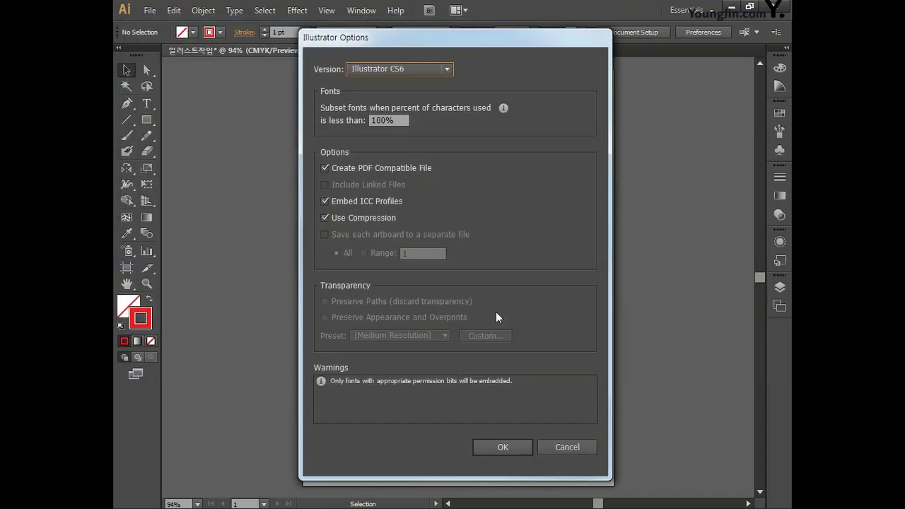
pyautogui.click(500, 447)
# Step: Show the empty canvas area beside the artboard and turn on Overprint Preview
pyautogui.hotkey('ctrl', '0')
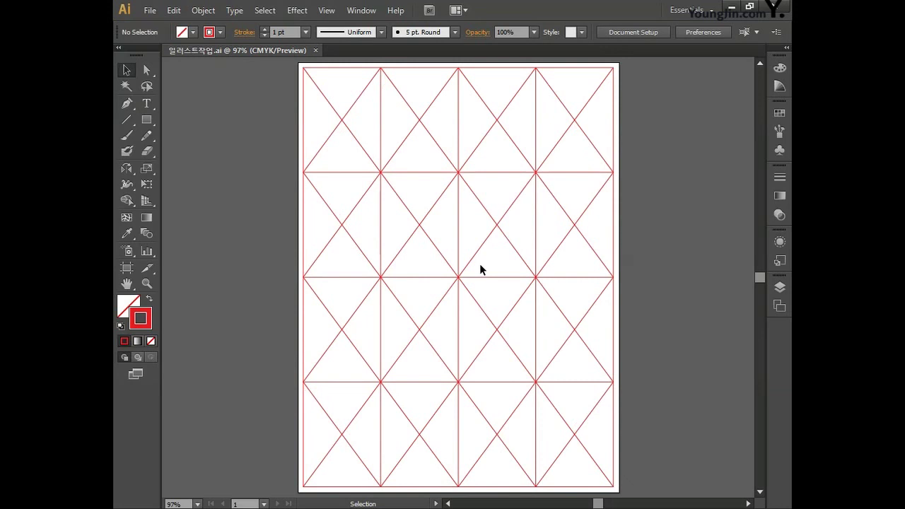
pyautogui.press('space')
pyautogui.moveTo(229, 270); pyautogui.dragTo(455, 269)
pyautogui.moveTo(316, 280); pyautogui.dragTo(503, 282)
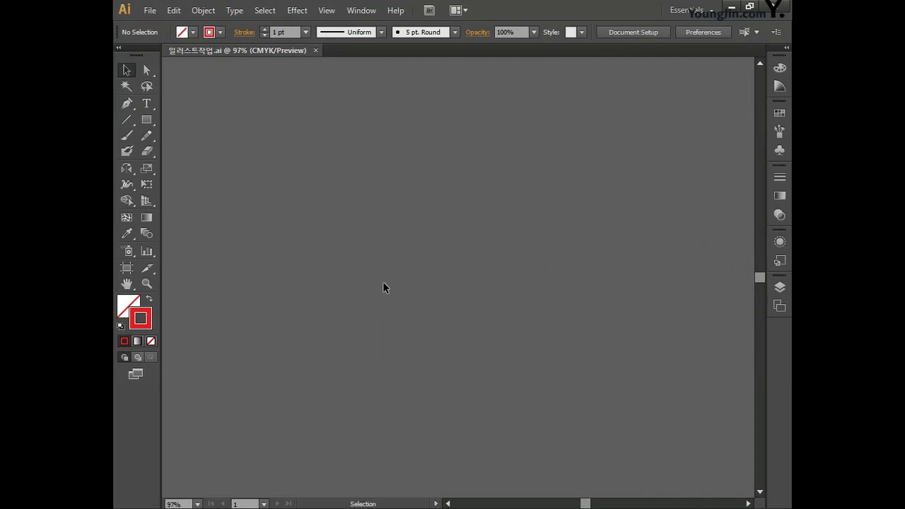
pyautogui.click(326, 10)
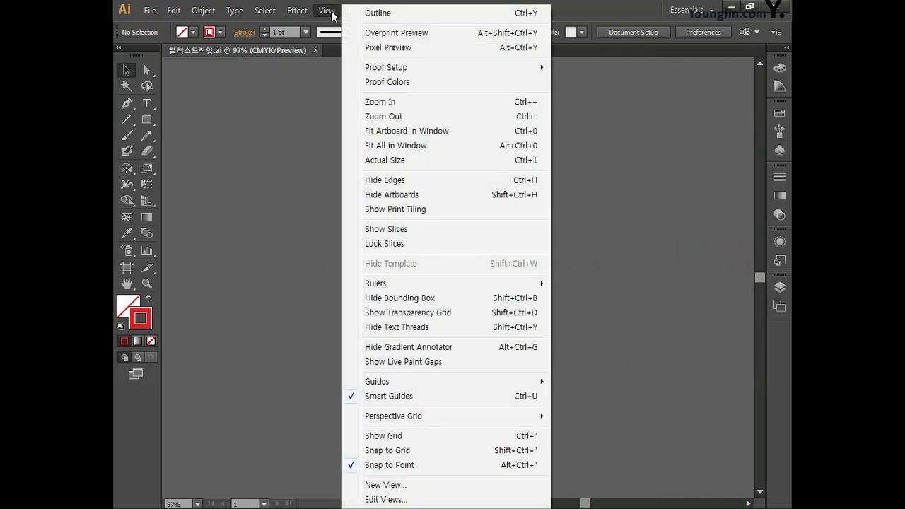
pyautogui.click(373, 35)
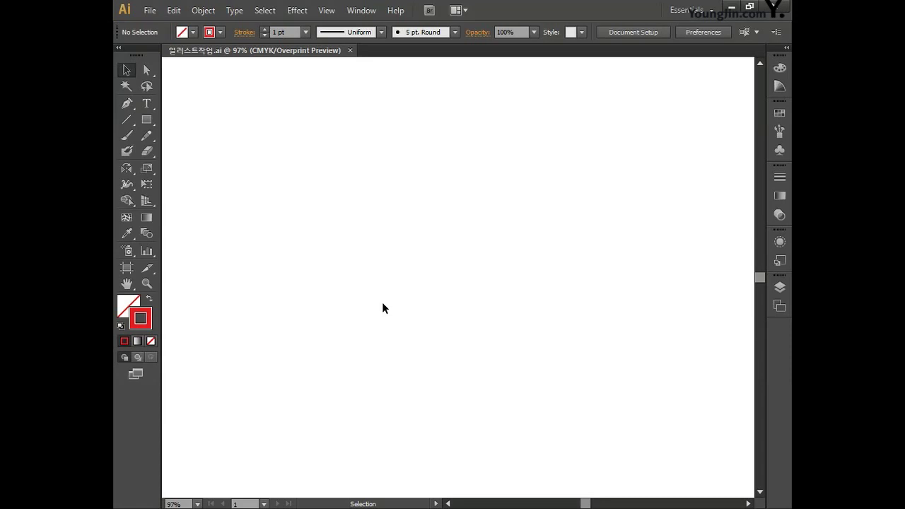
# Step: Create a 5 x 5 mm rectangle in the empty area beside the artboard
pyautogui.click(151, 120)
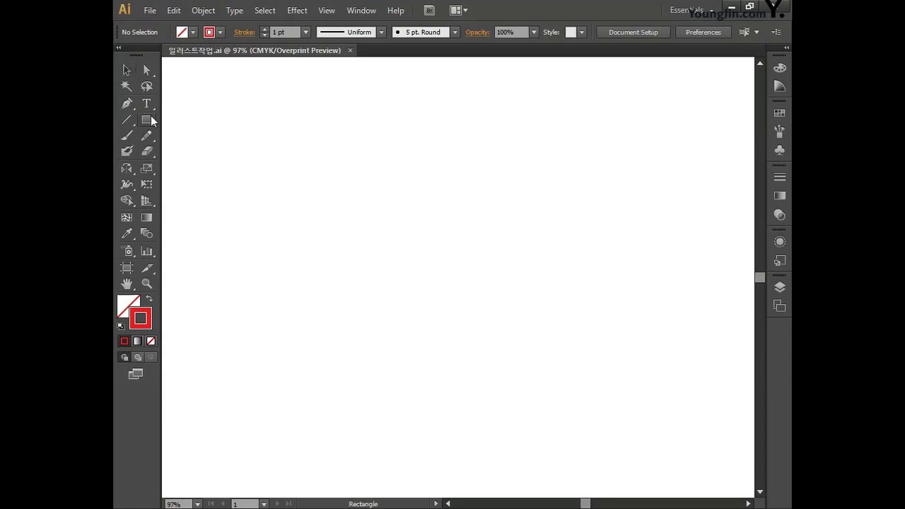
pyautogui.click(390, 225)
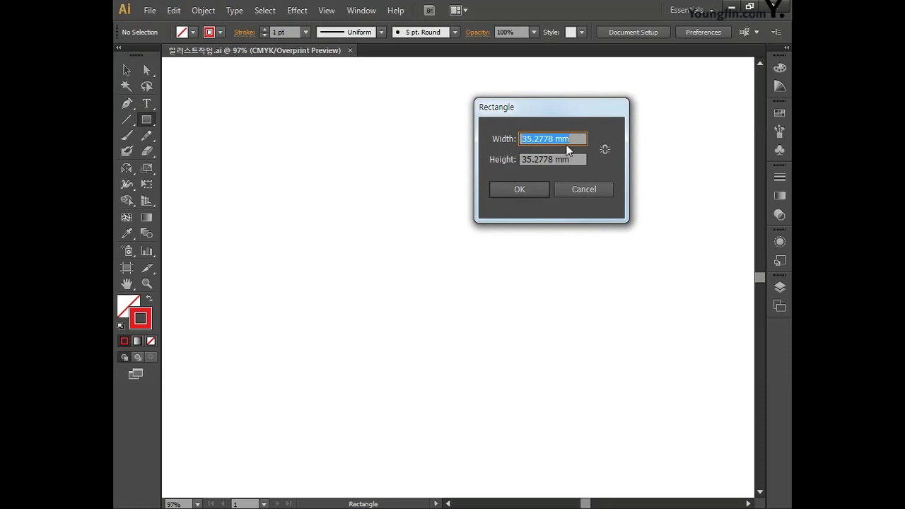
pyautogui.write('5')
pyautogui.press('Tab')
pyautogui.write('5')
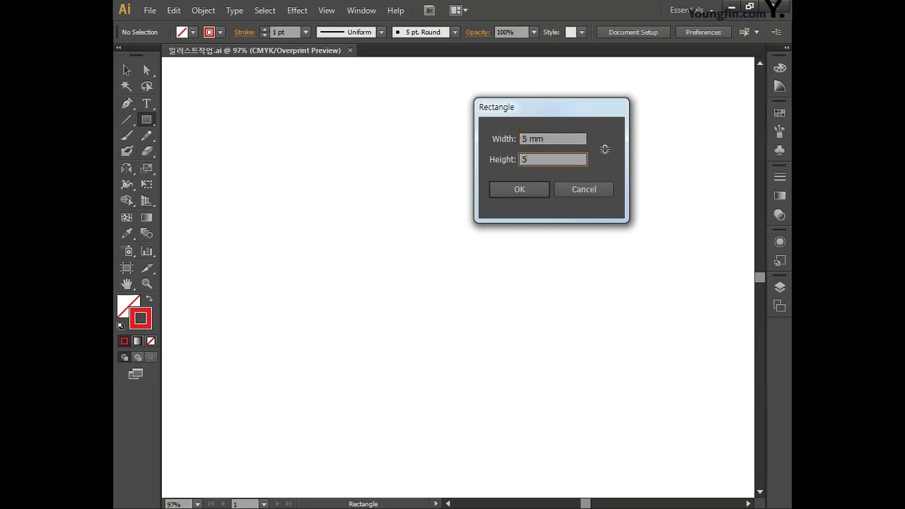
pyautogui.press('Return')
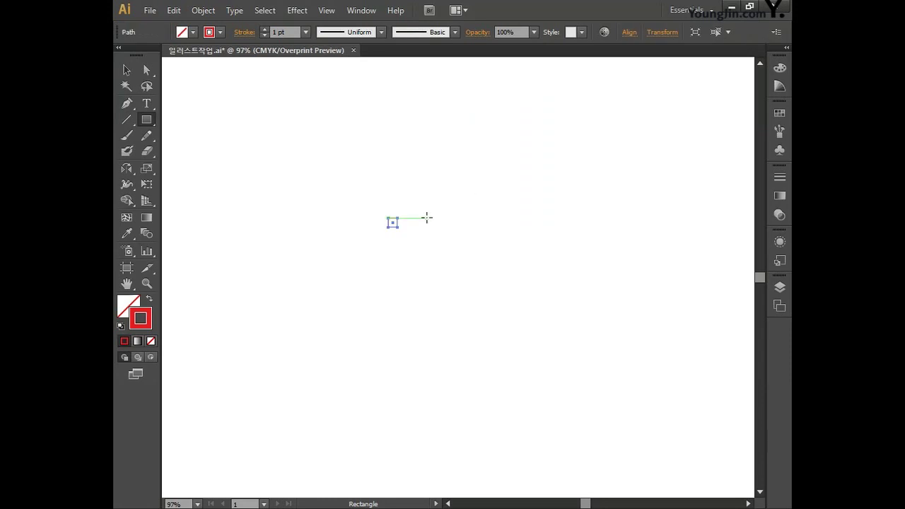
# Step: Fill the small square with gray at C 0%, M 0%, Y 0%, K 35%
pyautogui.hotkey('ctrl', '+')
pyautogui.hotkey('ctrl', '+')
pyautogui.hotkey('ctrl', '+')
pyautogui.hotkey('ctrl', '+')
pyautogui.press('v')
pyautogui.moveTo(382, 203); pyautogui.dragTo(499, 314)
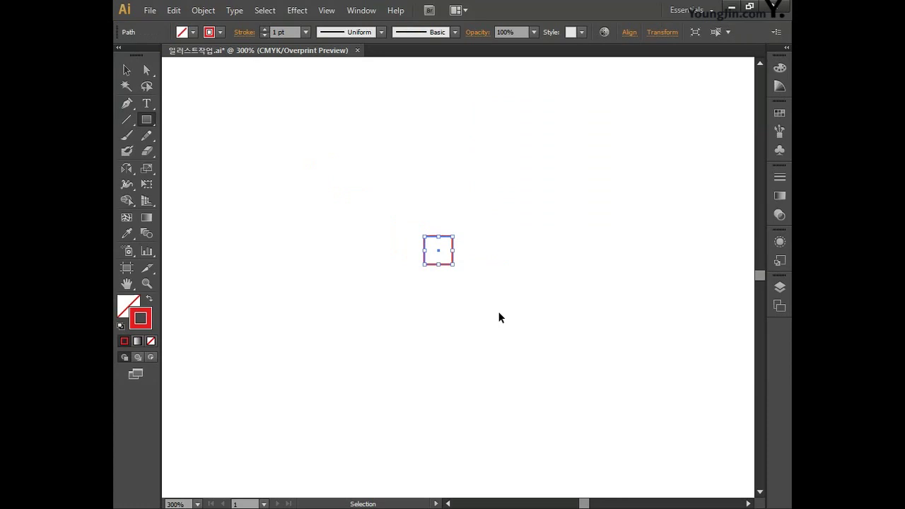
pyautogui.hotkey('ctrl', '+')
pyautogui.hotkey('ctrl', '+')
pyautogui.moveTo(457, 283); pyautogui.dragTo(488, 324)
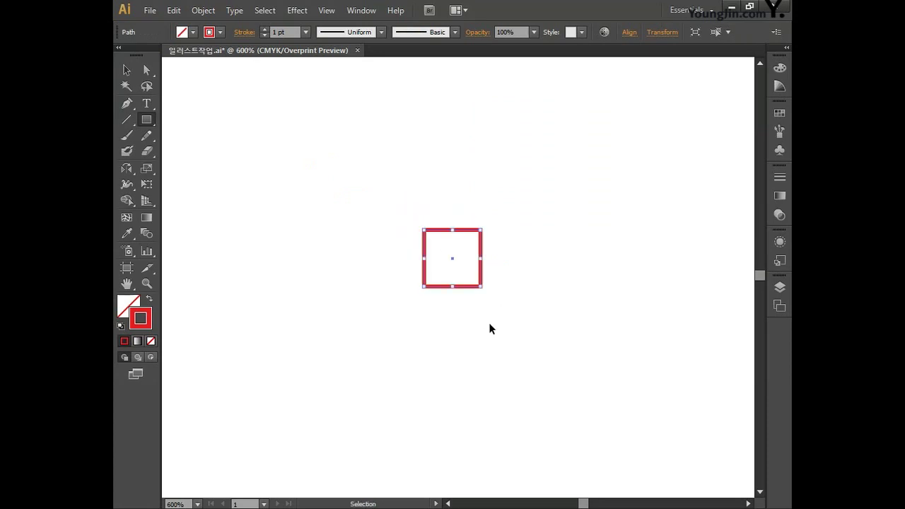
pyautogui.hotkey('ctrl', '+')
pyautogui.moveTo(484, 330)
pyautogui.mouseDown()
pyautogui.moveTo(475, 336)
pyautogui.moveTo(485, 343)
pyautogui.mouseUp()
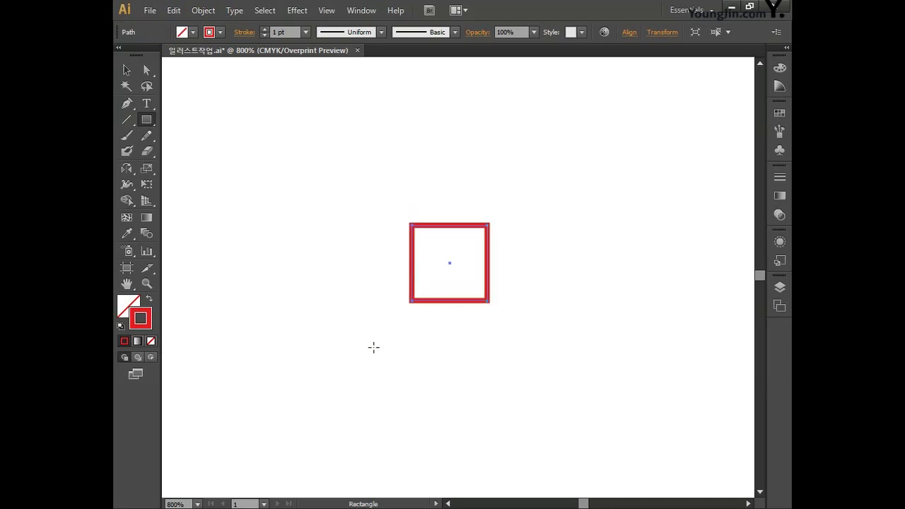
pyautogui.doubleClick(133, 311)
pyautogui.click(748, 280)
pyautogui.write('0')
pyautogui.press('Tab')
pyautogui.write('0')
pyautogui.press('Tab')
pyautogui.press('Tab')
pyautogui.write('35')
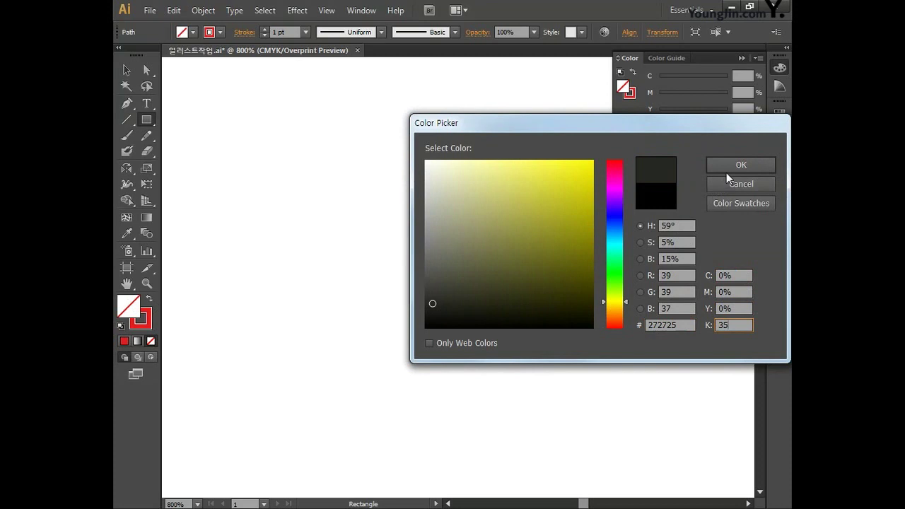
pyautogui.click(736, 165)
# Step: Remove the stroke from the gray square and collapse the color settings
pyautogui.click(147, 327)
pyautogui.click(151, 341)
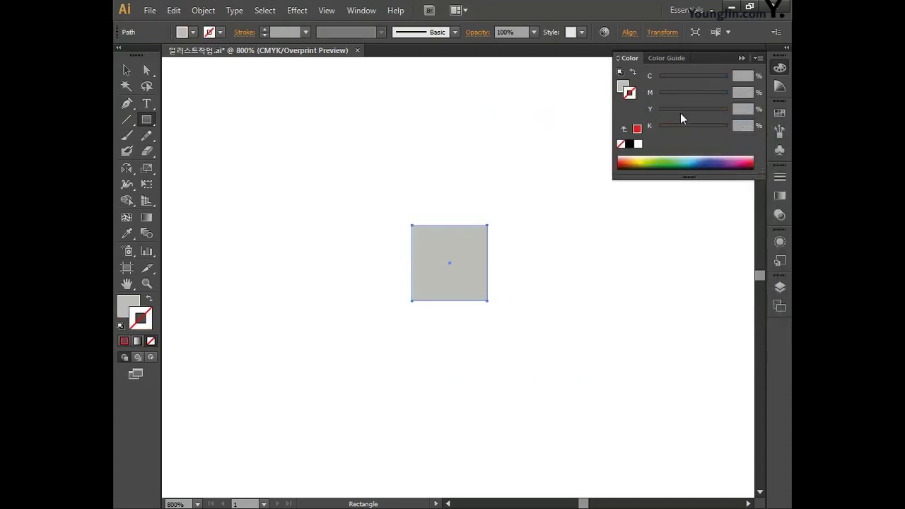
pyautogui.click(782, 69)
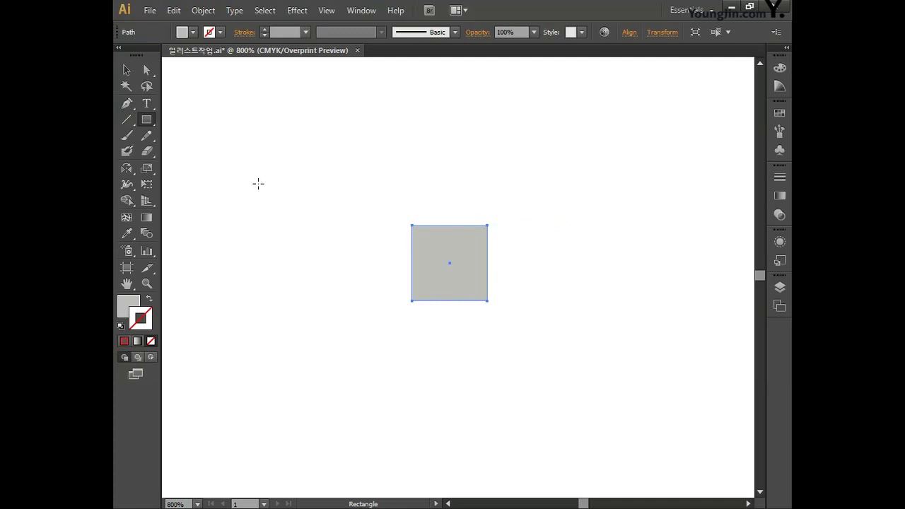
# Step: Create a 10 x 5 mm rectangle with the same gray fill near the square
pyautogui.click(343, 236)
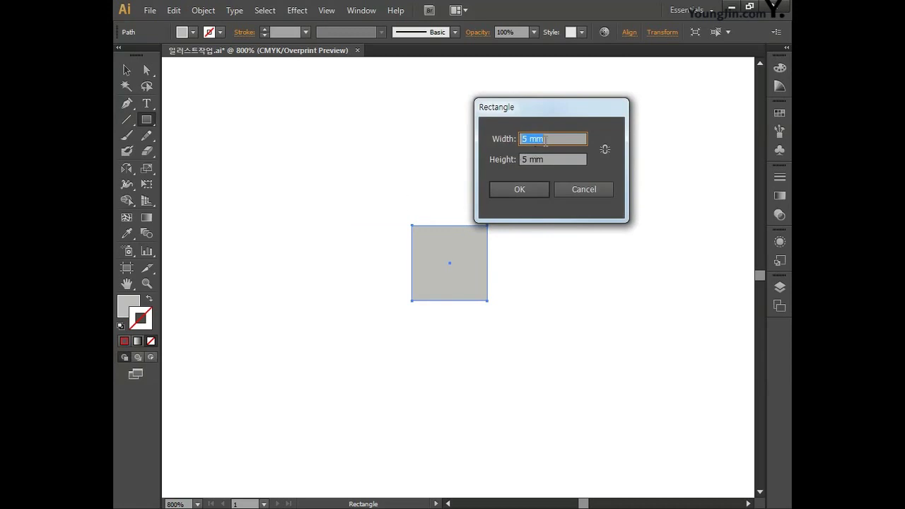
pyautogui.write('10')
pyautogui.press('Tab')
pyautogui.write('5')
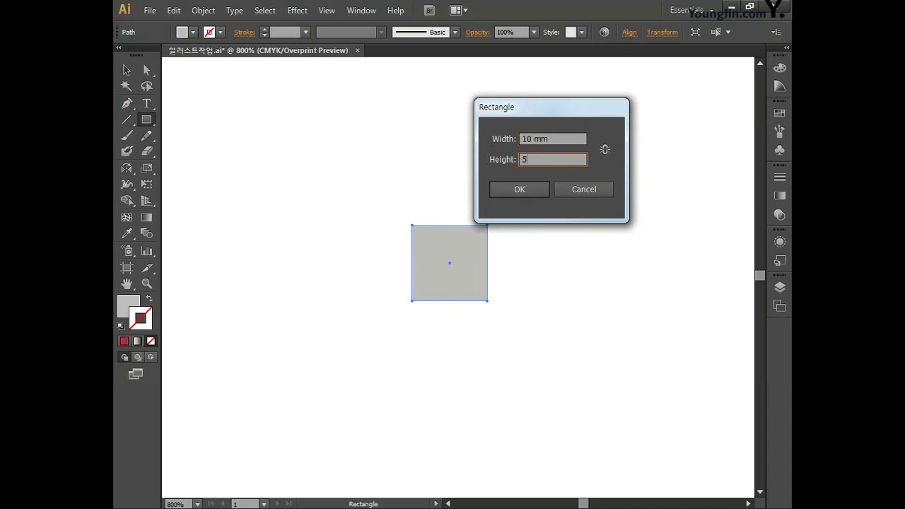
pyautogui.click(501, 189)
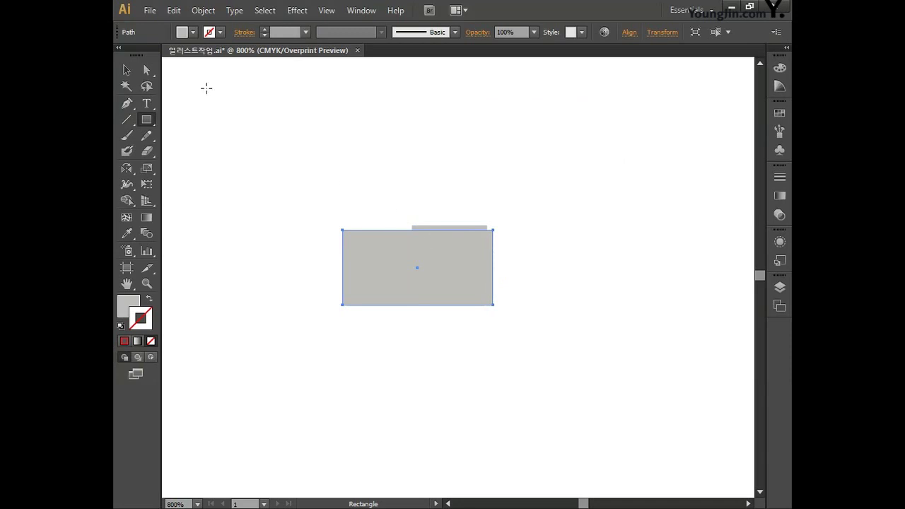
# Step: Snap the 10 x 5 mm rectangle flush against the square's left edge, aligned at the top, and leave nothing selected
pyautogui.click(131, 72)
pyautogui.moveTo(451, 264); pyautogui.dragTo(398, 269)
pyautogui.keyDown('shift'); pyautogui.click(433, 272); pyautogui.keyUp('shift')
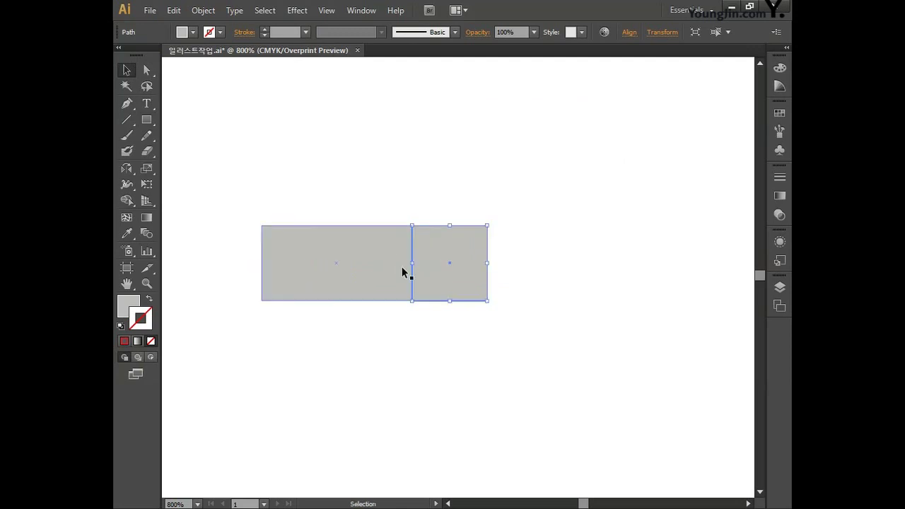
pyautogui.click(439, 275)
pyautogui.click(395, 269)
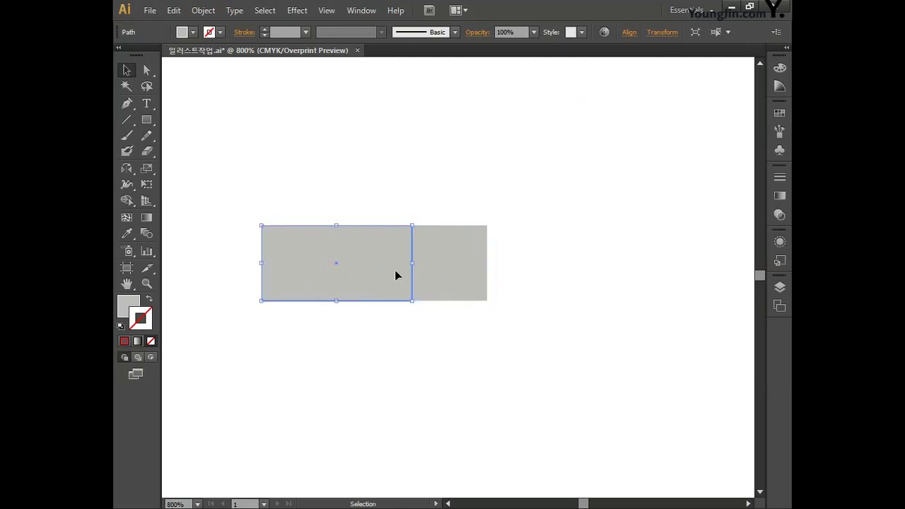
pyautogui.click(388, 208)
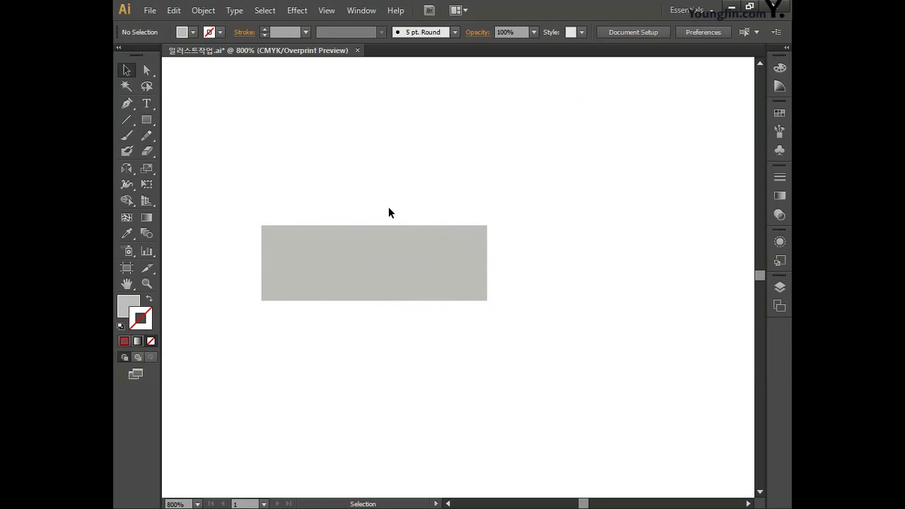
# Step: Check whether Smart Guides are enabled among the view options
pyautogui.click(326, 9)
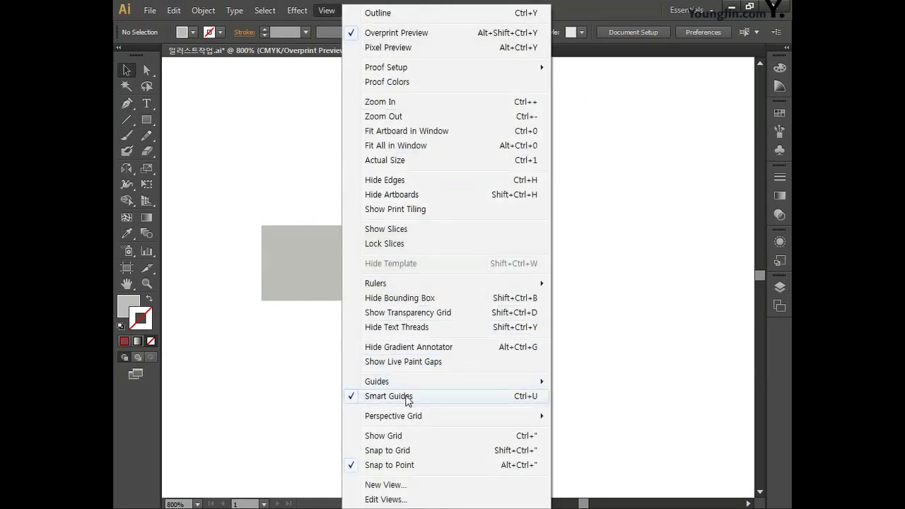
pyautogui.click(314, 361)
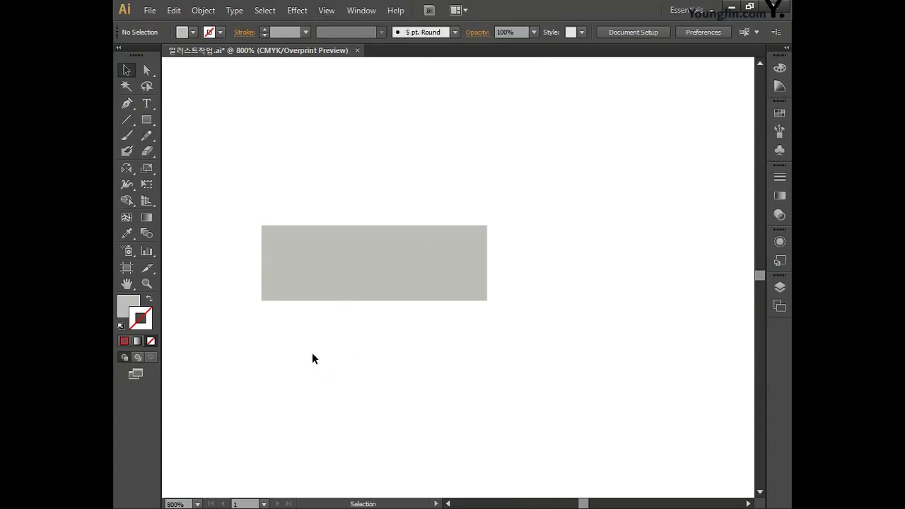
pyautogui.click(355, 289)
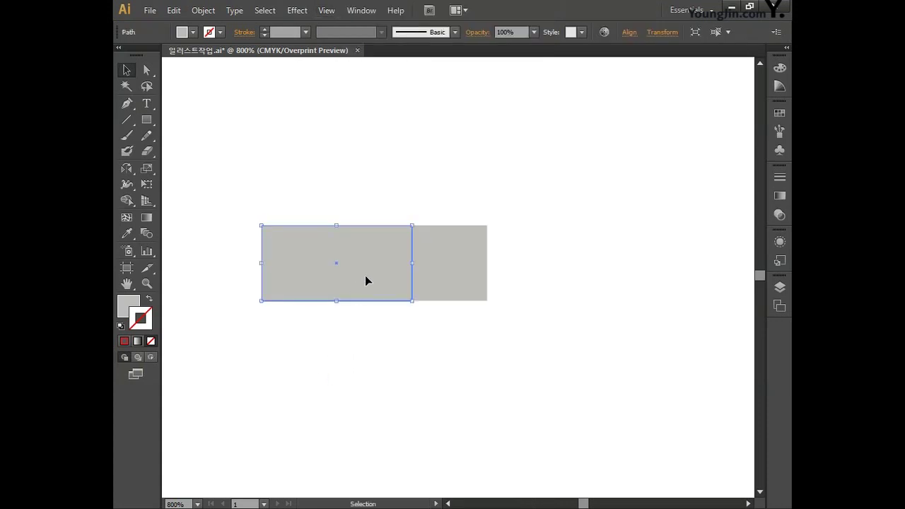
# Step: Create a 5 x 10 mm gray rectangle above the horizontal bar
pyautogui.click(146, 120)
pyautogui.click(413, 145)
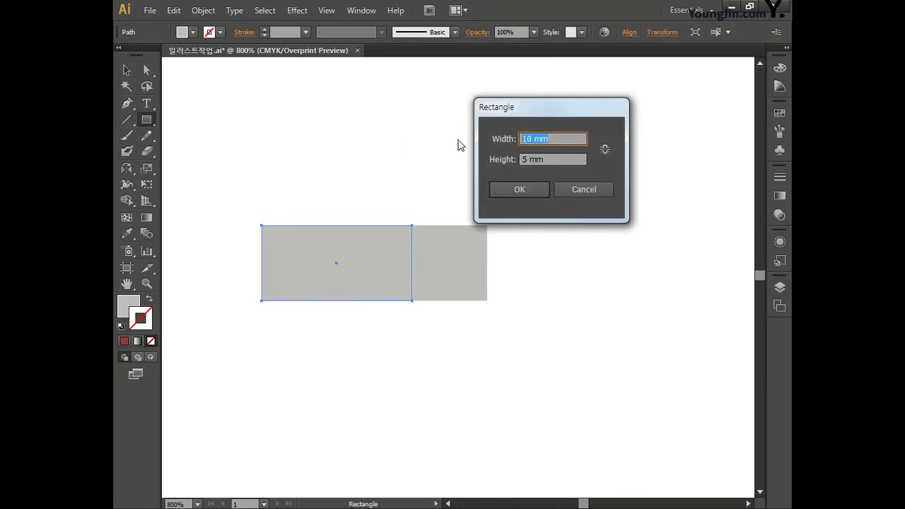
pyautogui.write('5')
pyautogui.press('Tab')
pyautogui.write('10')
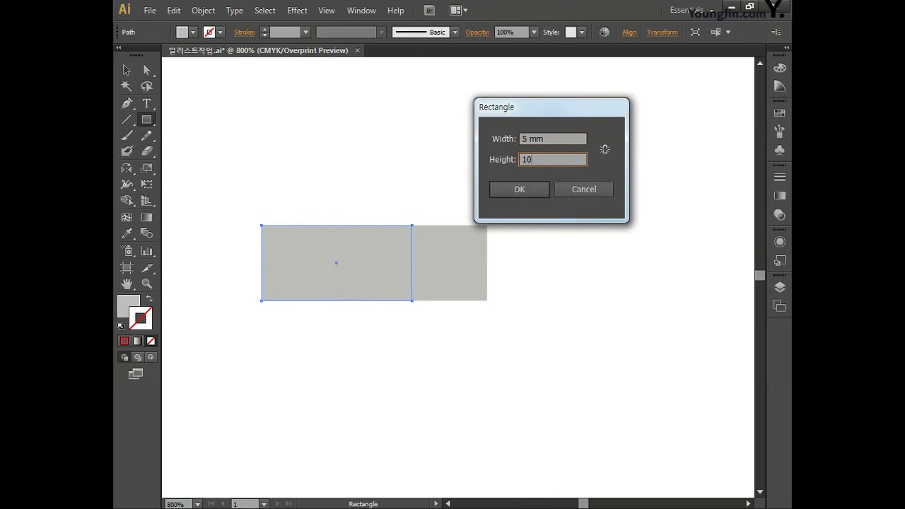
pyautogui.click(496, 193)
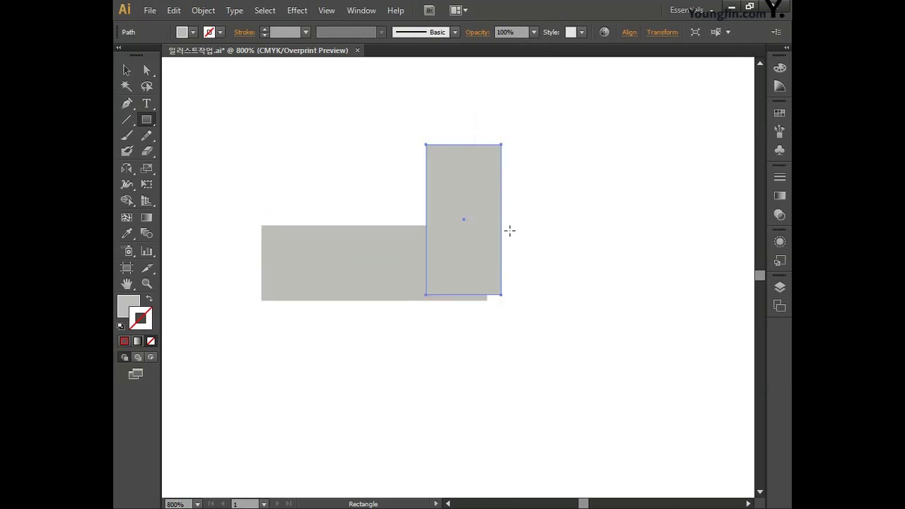
# Step: Snap the vertical rectangle directly beneath the bar, flush with its left edge, and leave nothing selected
pyautogui.click(127, 70)
pyautogui.moveTo(457, 183); pyautogui.dragTo(273, 315)
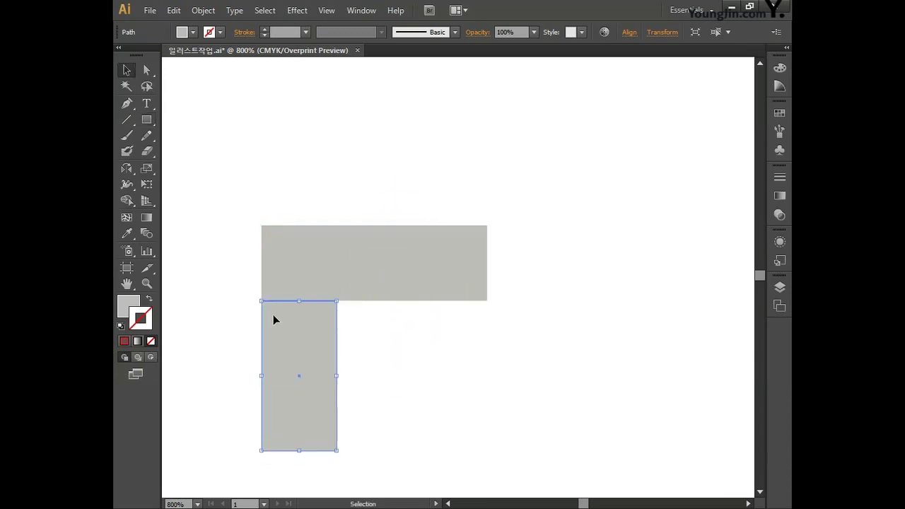
pyautogui.click(390, 330)
# Step: Duplicate the 10 x 5 mm rectangle and snap the copy against the vertical rectangle's left edge, aligned at the bottom, leaving nothing selected
pyautogui.press('space')
pyautogui.moveTo(417, 355); pyautogui.dragTo(529, 255)
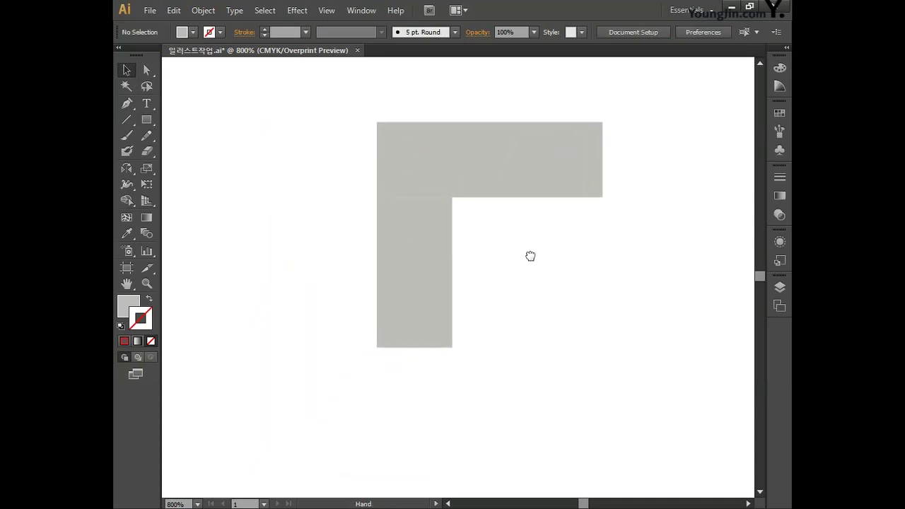
pyautogui.click(467, 192)
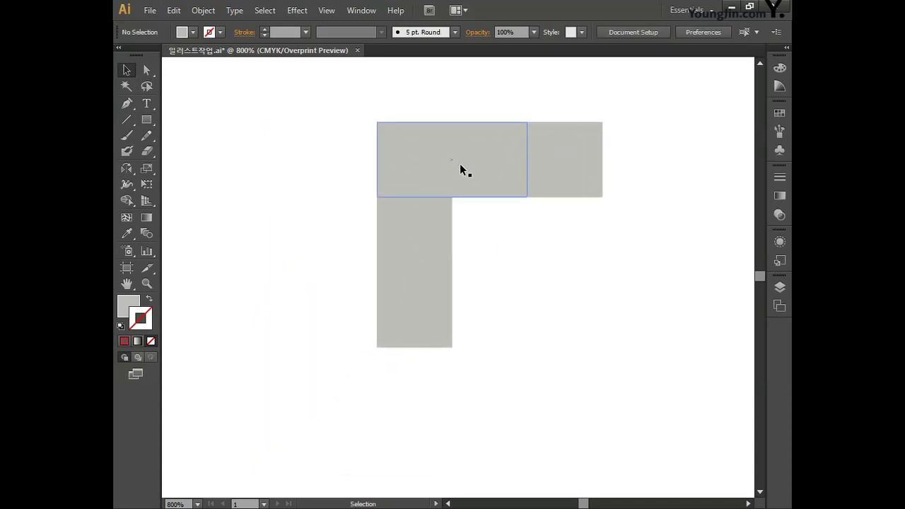
pyautogui.click(459, 164)
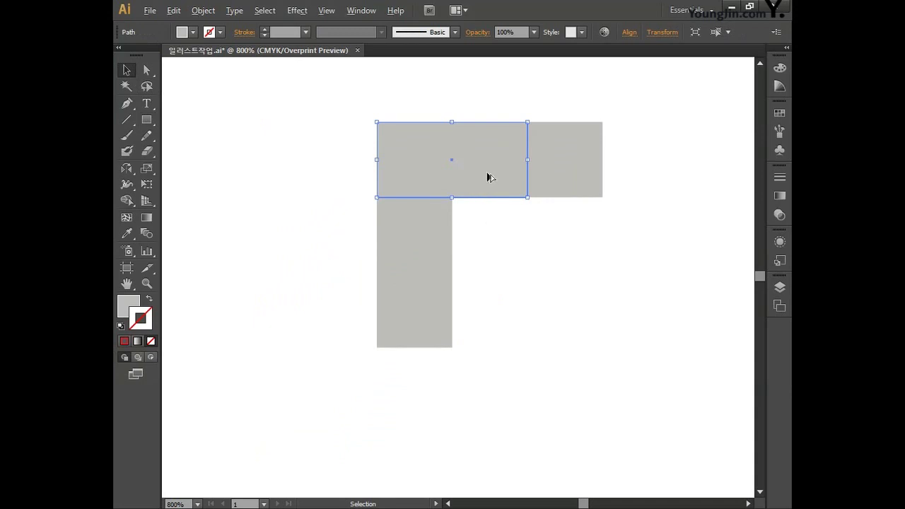
pyautogui.moveTo(491, 165); pyautogui.dragTo(354, 297)
pyautogui.click(513, 327)
pyautogui.press('space')
pyautogui.moveTo(510, 293); pyautogui.dragTo(559, 323)
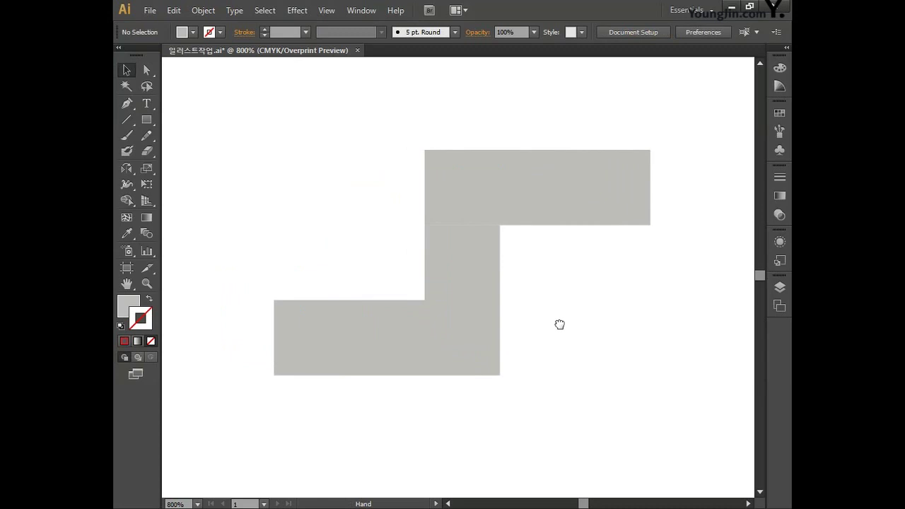
# Step: Create a 5 x 32.5 mm gray rectangle near the assembled shape
pyautogui.click(147, 120)
pyautogui.click(317, 211)
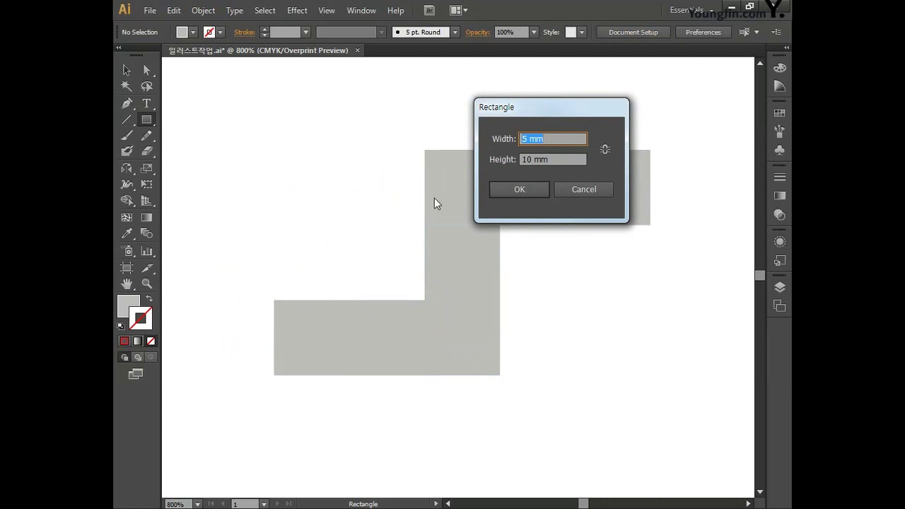
pyautogui.write('5')
pyautogui.press('Tab')
pyautogui.write('32.5')
pyautogui.click(514, 193)
# Step: Snap the 32.5 mm tall rectangle on top of the lower horizontal bar, flush with its left end, and leave nothing selected
pyautogui.hotkey('ctrl', '-')
pyautogui.hotkey('ctrl', '-')
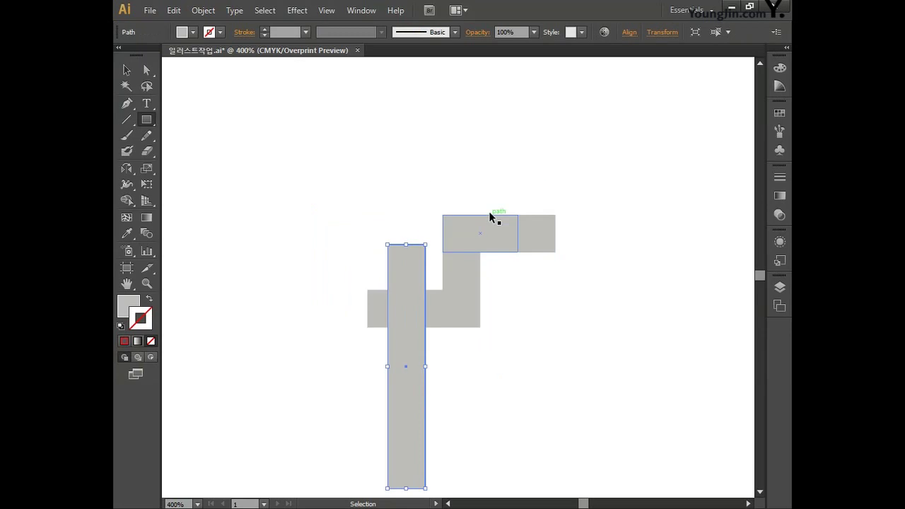
pyautogui.press('v')
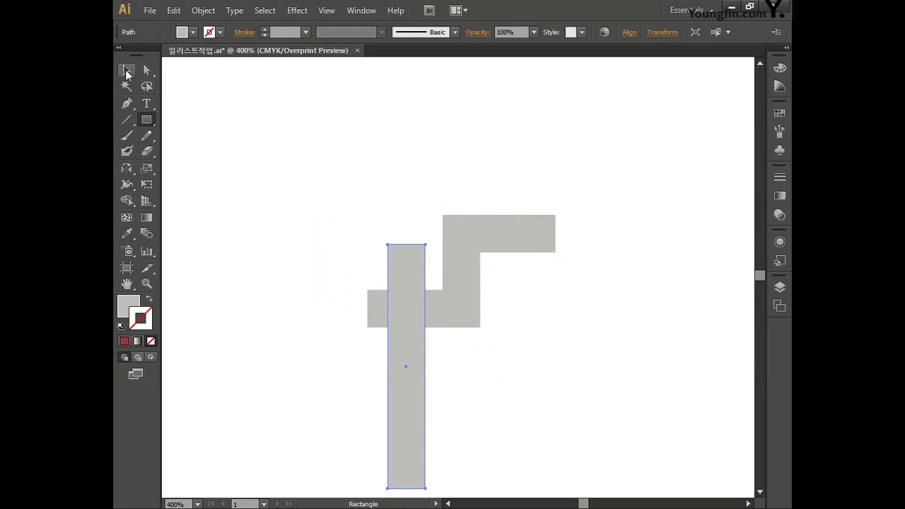
pyautogui.click(232, 204)
pyautogui.moveTo(389, 382); pyautogui.dragTo(379, 230)
pyautogui.moveTo(445, 191); pyautogui.dragTo(474, 235)
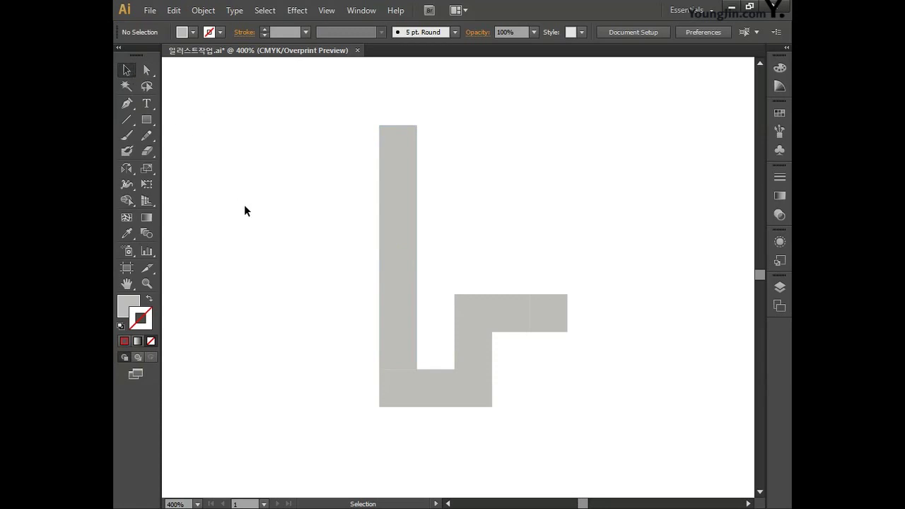
# Step: Rotate a copy of the four rectangles, excluding the end square, by 90° around the square's center
pyautogui.moveTo(274, 153); pyautogui.dragTo(506, 442)
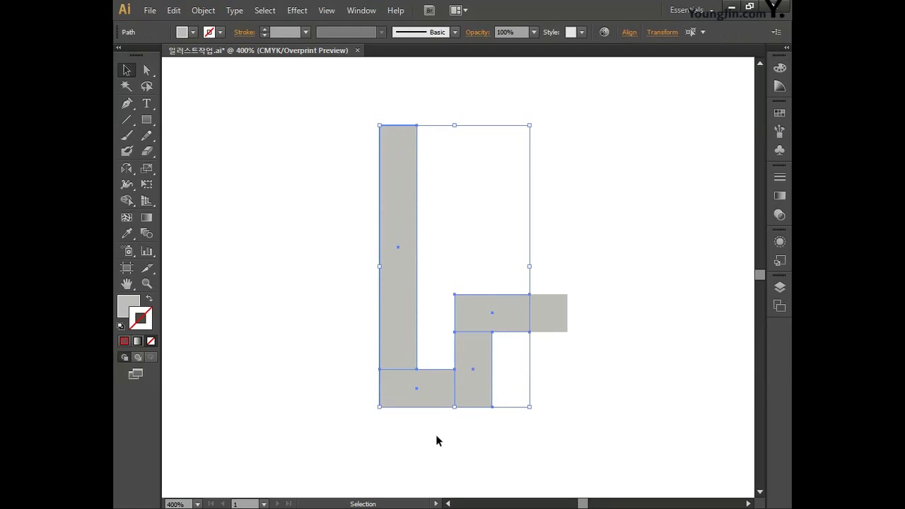
pyautogui.moveTo(126, 169); pyautogui.dragTo(171, 168)
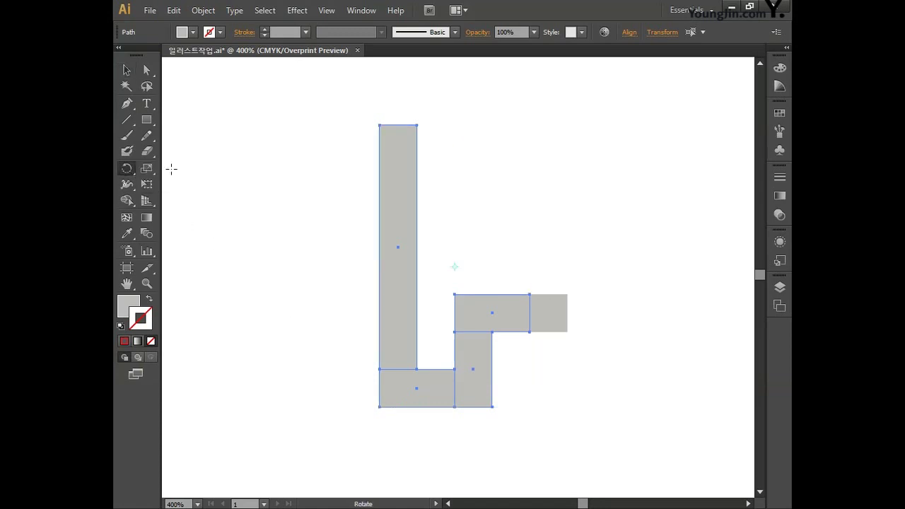
pyautogui.keyDown('alt'); pyautogui.click(548, 313); pyautogui.keyUp('alt')
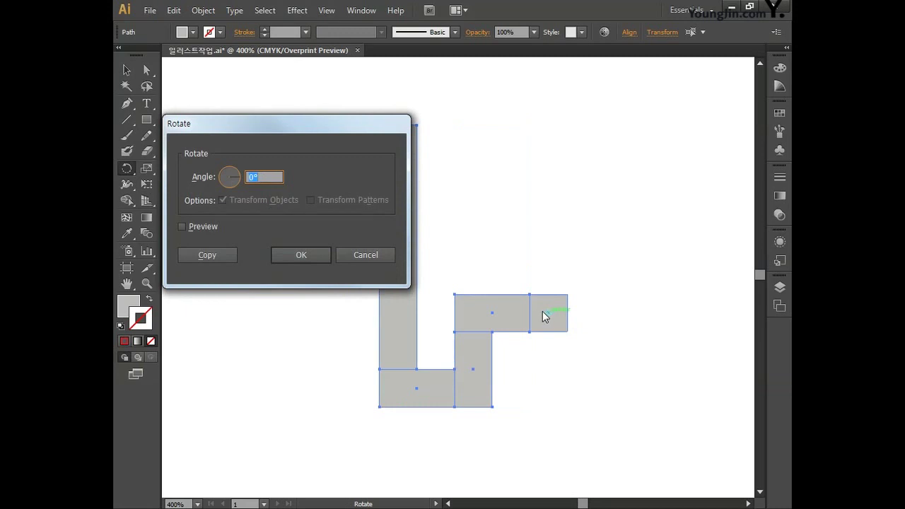
pyautogui.write('90')
pyautogui.click(207, 255)
# Step: Repeat the rotated copy two more times to complete the four-armed motif around the square
pyautogui.moveTo(292, 294); pyautogui.dragTo(247, 282)
pyautogui.press('v')
pyautogui.hotkey('ctrl', '-')
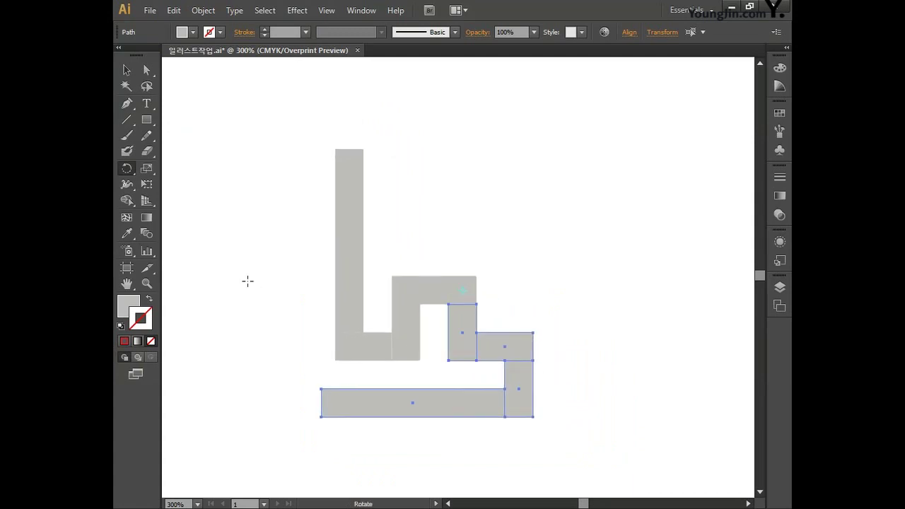
pyautogui.press('v')
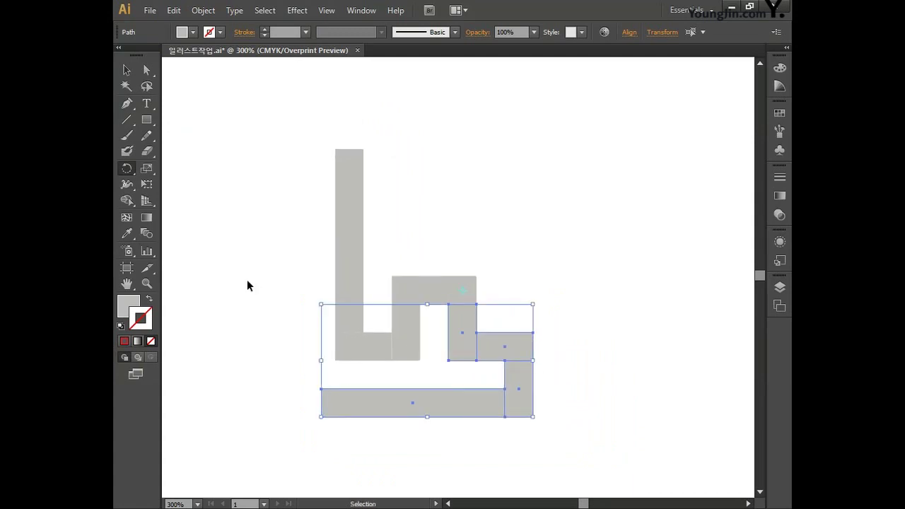
pyautogui.hotkey('ctrl', 'd')
pyautogui.hotkey('ctrl', 'd')
pyautogui.press('r')
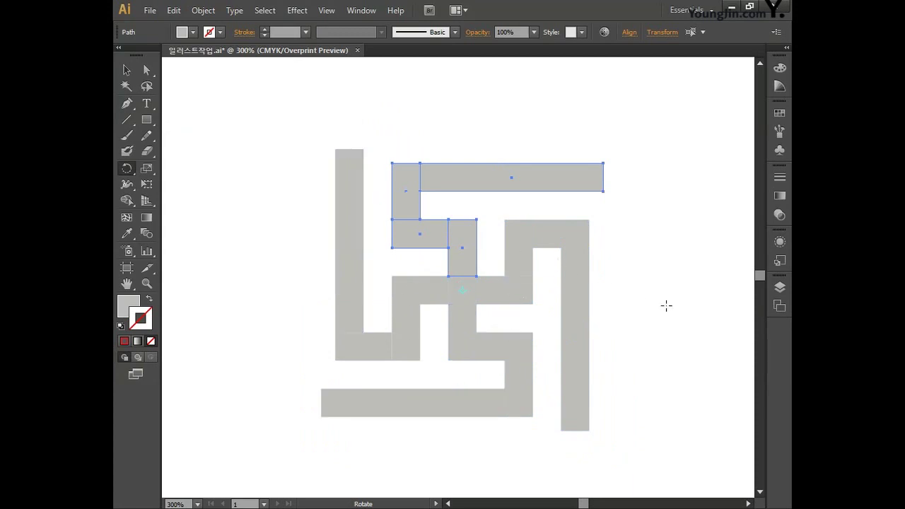
# Step: Select the whole motif and reflect a copy across the vertical axis through the top bar's upper-right corner
pyautogui.moveTo(662, 304); pyautogui.dragTo(658, 283)
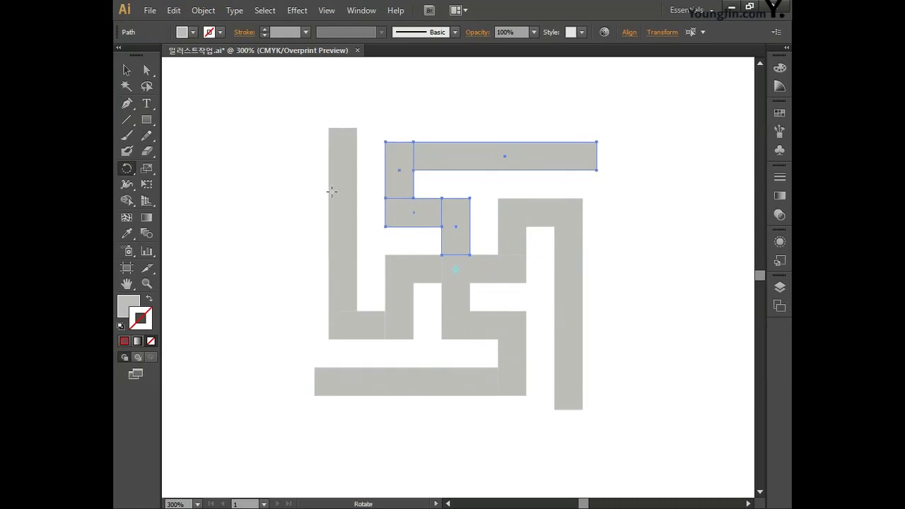
pyautogui.click(129, 71)
pyautogui.click(229, 164)
pyautogui.moveTo(254, 113); pyautogui.dragTo(654, 446)
pyautogui.moveTo(654, 338); pyautogui.dragTo(560, 337)
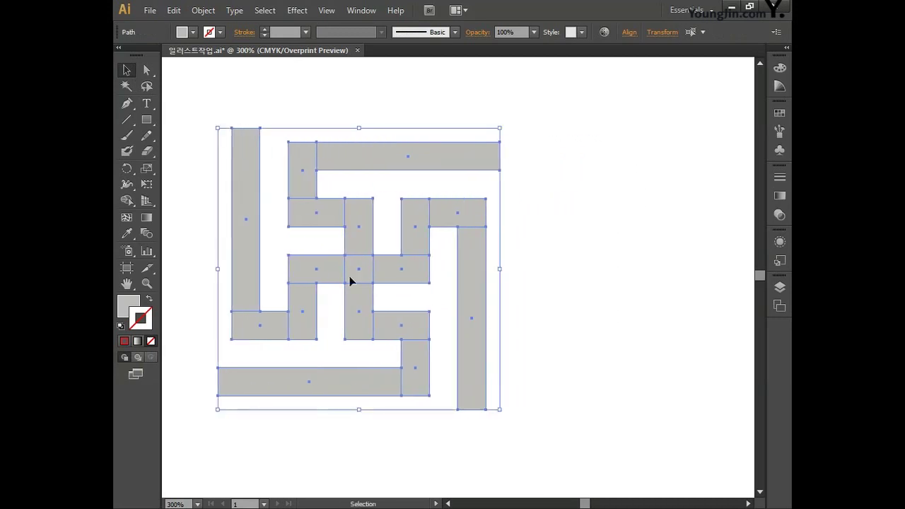
pyautogui.click(127, 169)
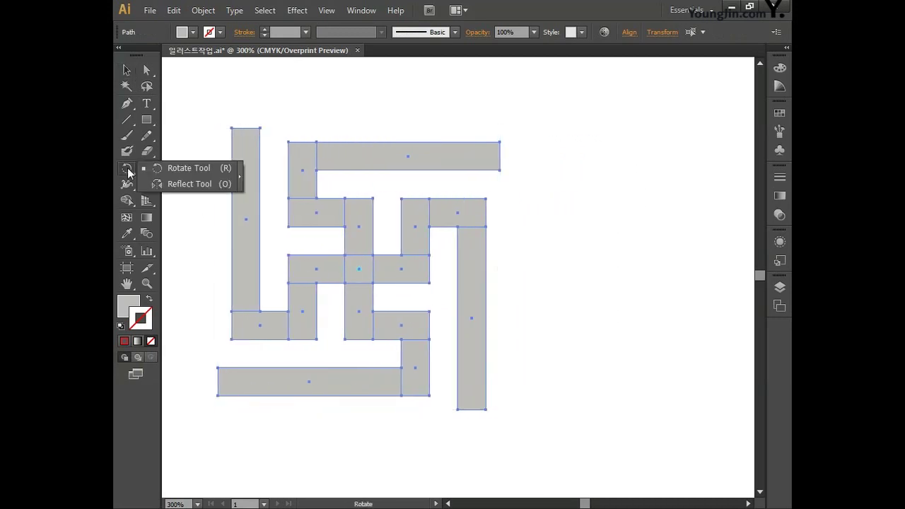
pyautogui.click(175, 186)
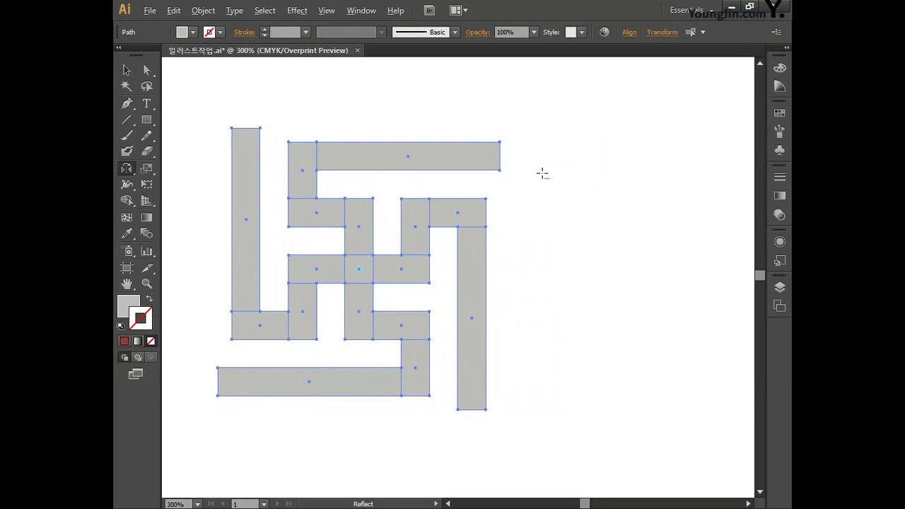
pyautogui.keyDown('alt'); pyautogui.click(500, 141); pyautogui.keyUp('alt')
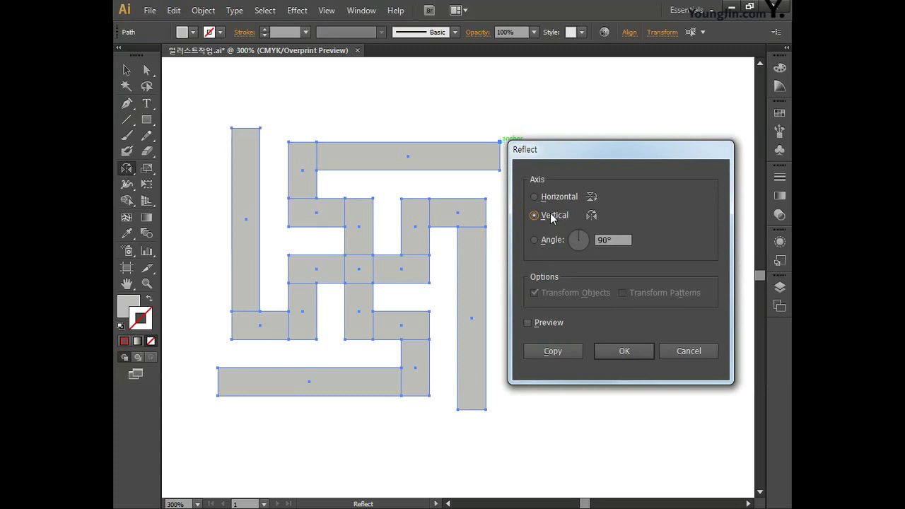
pyautogui.click(557, 351)
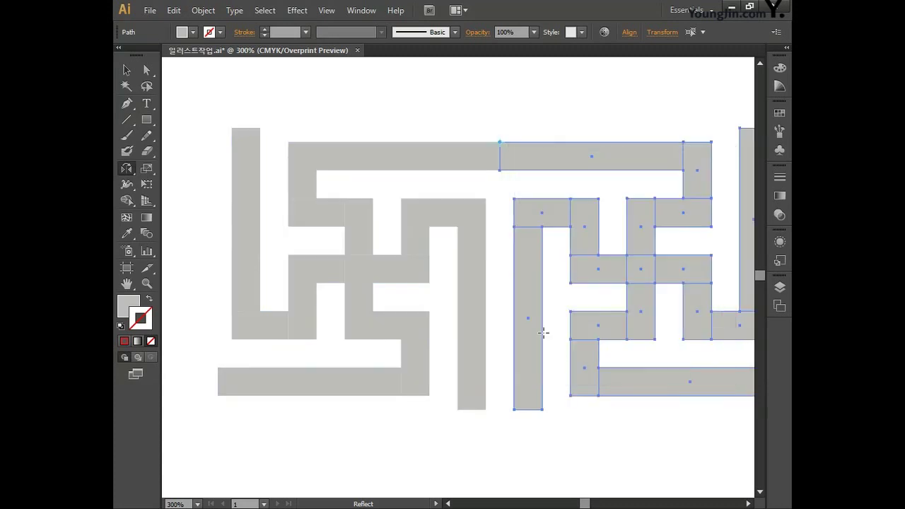
# Step: Select both motifs and reflect a copy across the horizontal axis through the bottom corner of an inner vertical bar
pyautogui.moveTo(516, 121); pyautogui.dragTo(475, 117)
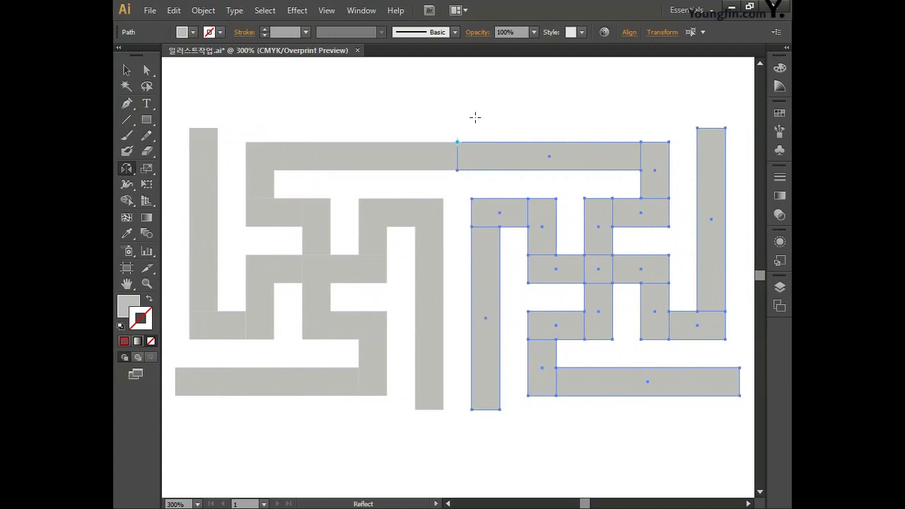
pyautogui.hotkey('ctrl', '-')
pyautogui.moveTo(443, 137); pyautogui.dragTo(440, 89)
pyautogui.click(127, 69)
pyautogui.moveTo(256, 117); pyautogui.dragTo(673, 353)
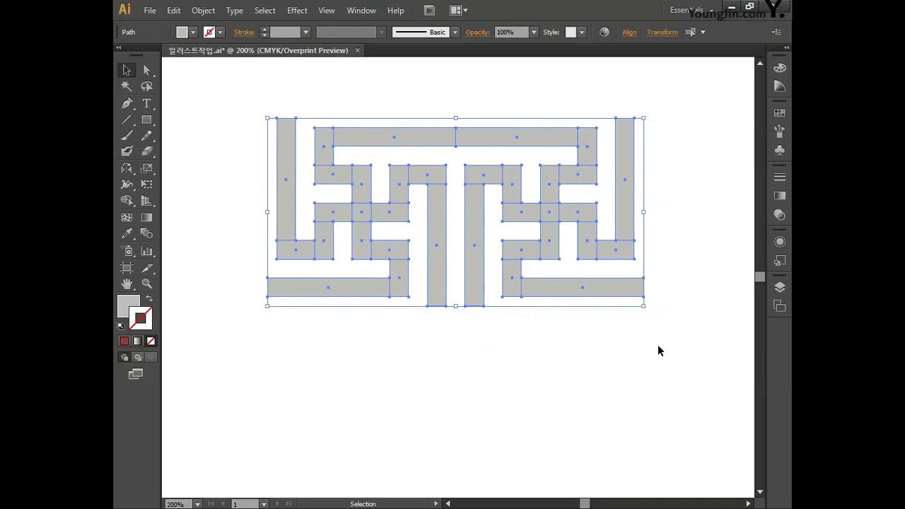
pyautogui.click(130, 173)
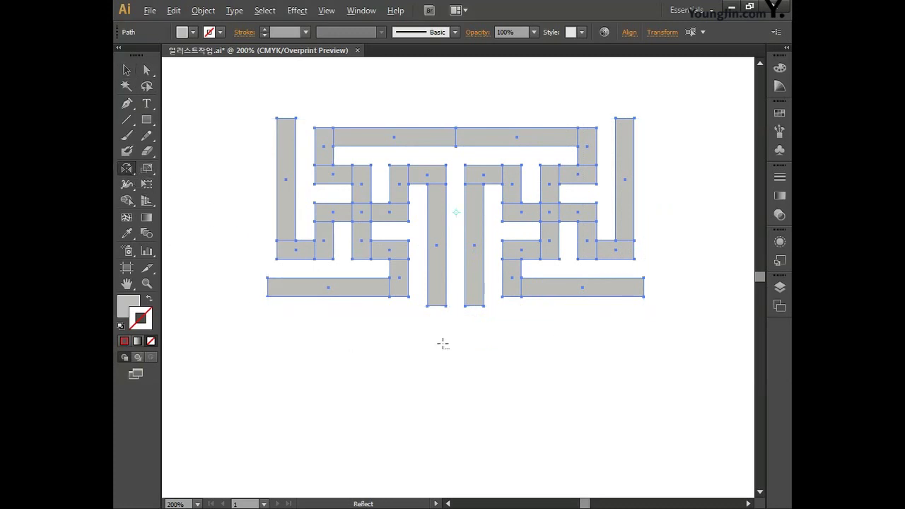
pyautogui.keyDown('alt'); pyautogui.click(447, 307); pyautogui.keyUp('alt')
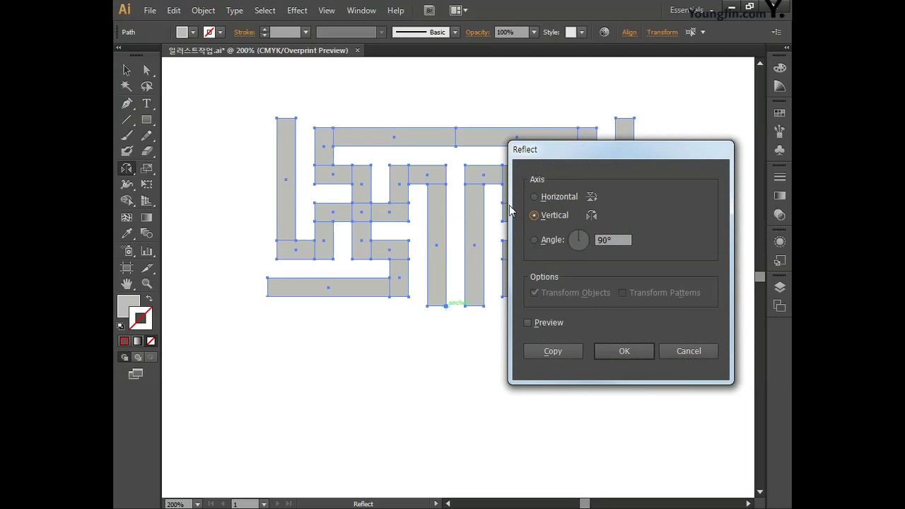
pyautogui.click(545, 200)
pyautogui.click(578, 346)
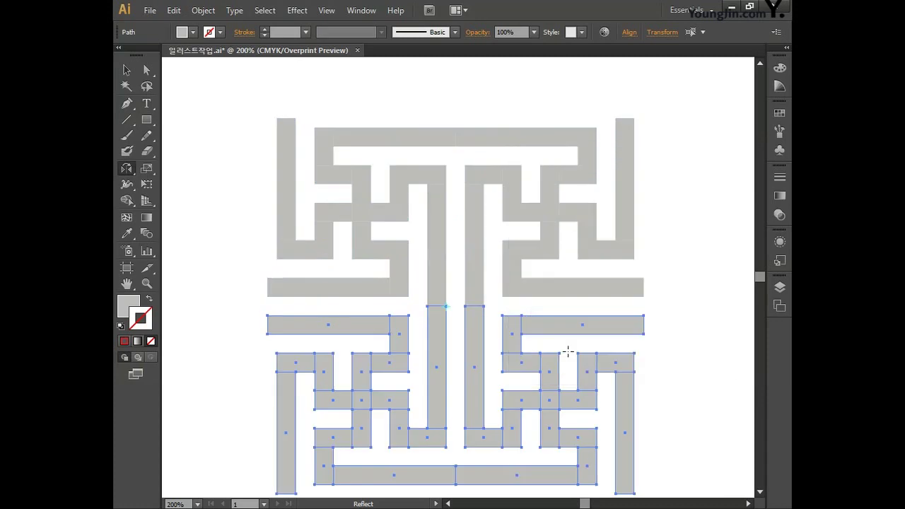
# Step: Select all four mirrored motifs and add them to the Swatches as a pattern swatch
pyautogui.moveTo(655, 359); pyautogui.dragTo(660, 336)
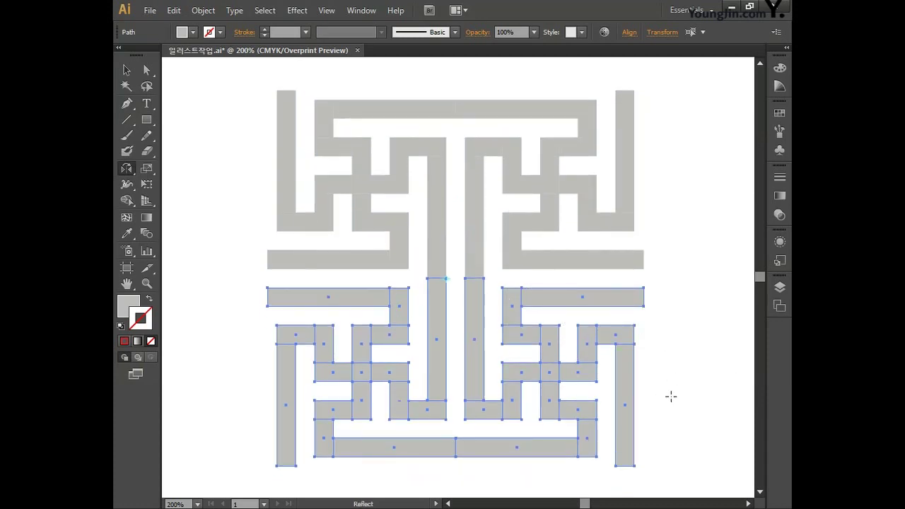
pyautogui.moveTo(672, 397); pyautogui.dragTo(679, 390)
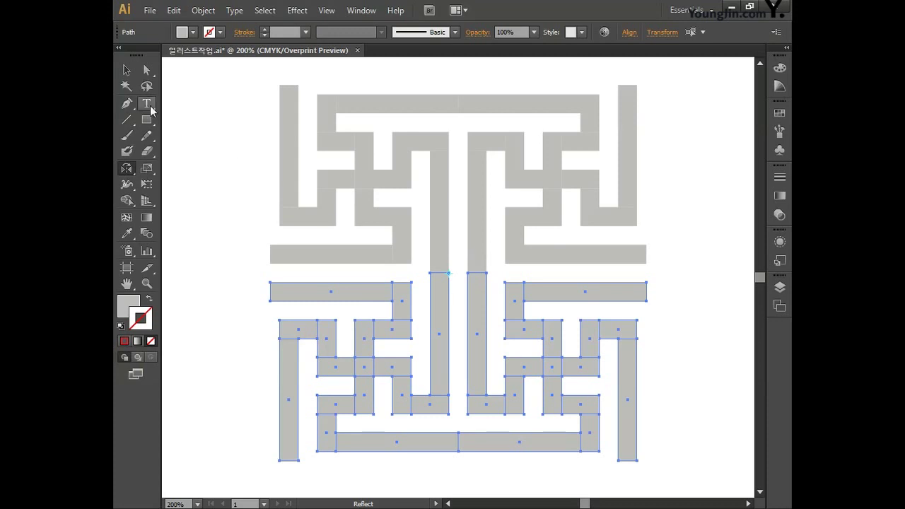
pyautogui.click(126, 71)
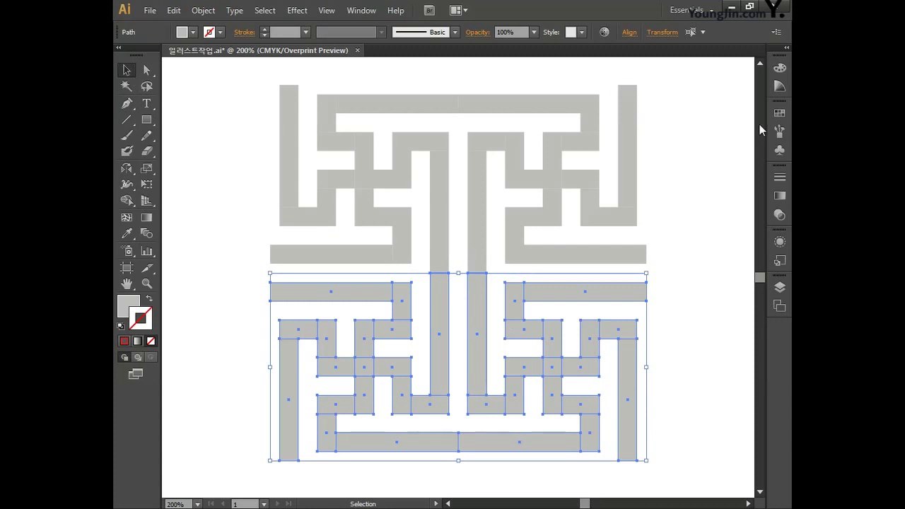
pyautogui.click(780, 114)
pyautogui.moveTo(692, 187); pyautogui.dragTo(693, 275)
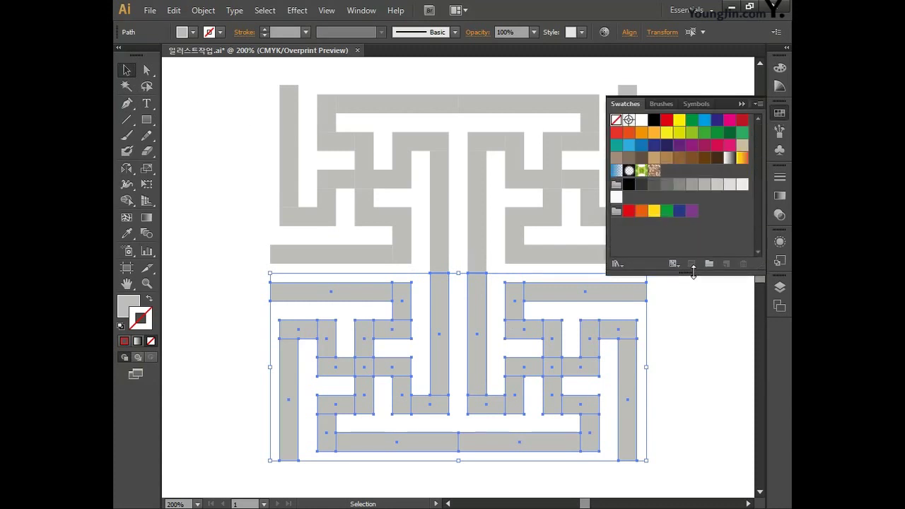
pyautogui.click(685, 429)
pyautogui.moveTo(686, 431); pyautogui.dragTo(691, 488)
pyautogui.moveTo(547, 259); pyautogui.dragTo(681, 234)
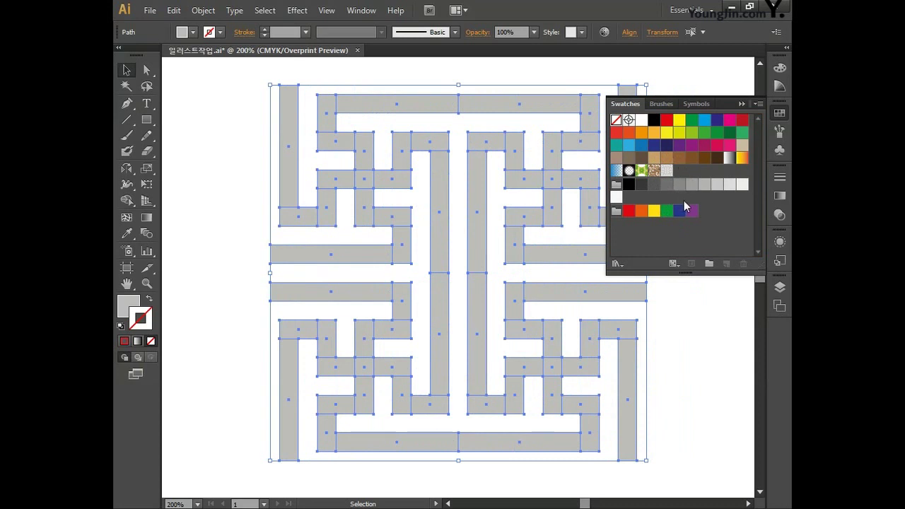
# Step: Deselect the pattern artwork and rename Layer 1 as 그리드
pyautogui.click(127, 283)
pyautogui.doubleClick(127, 284)
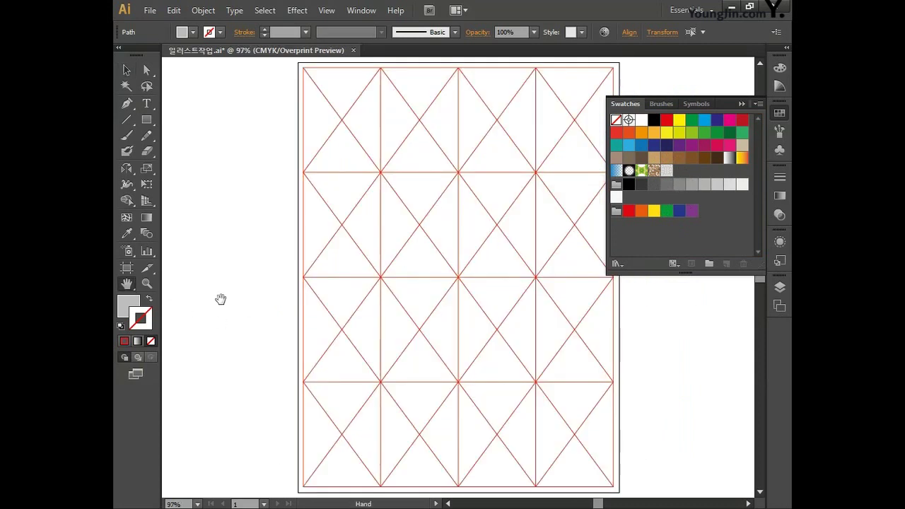
pyautogui.hotkey('ctrl', 'shift', 'a')
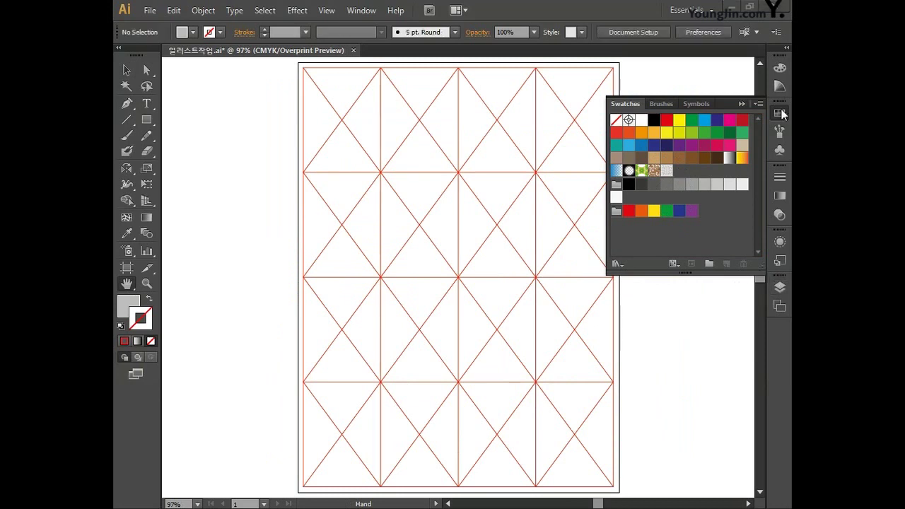
pyautogui.click(782, 290)
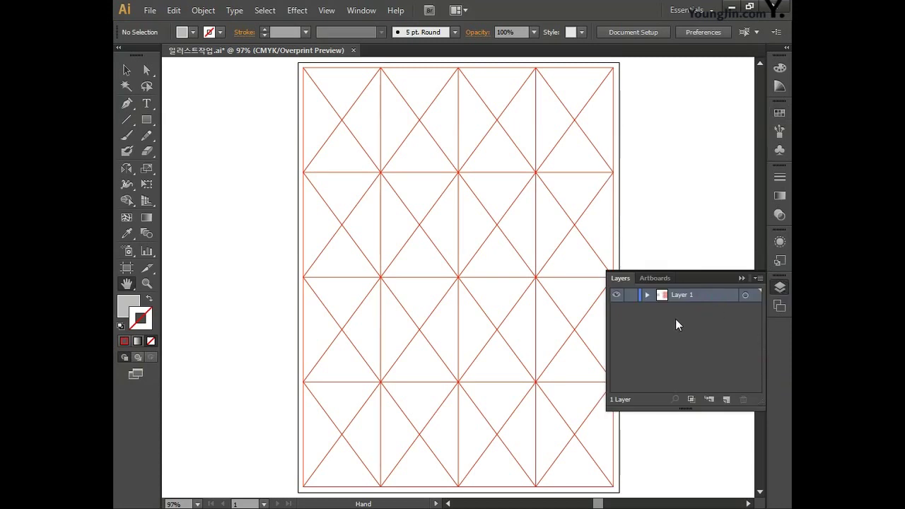
pyautogui.doubleClick(682, 296)
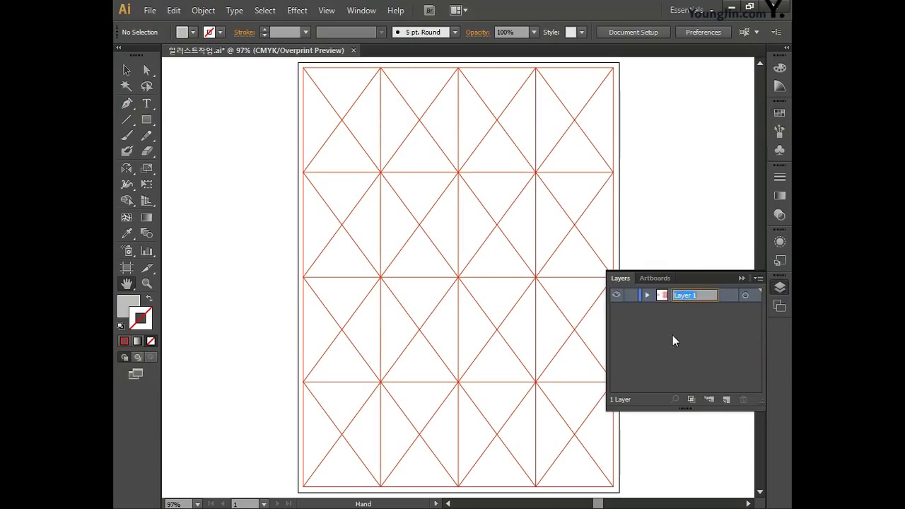
pyautogui.write('그리드')
pyautogui.press('Return')
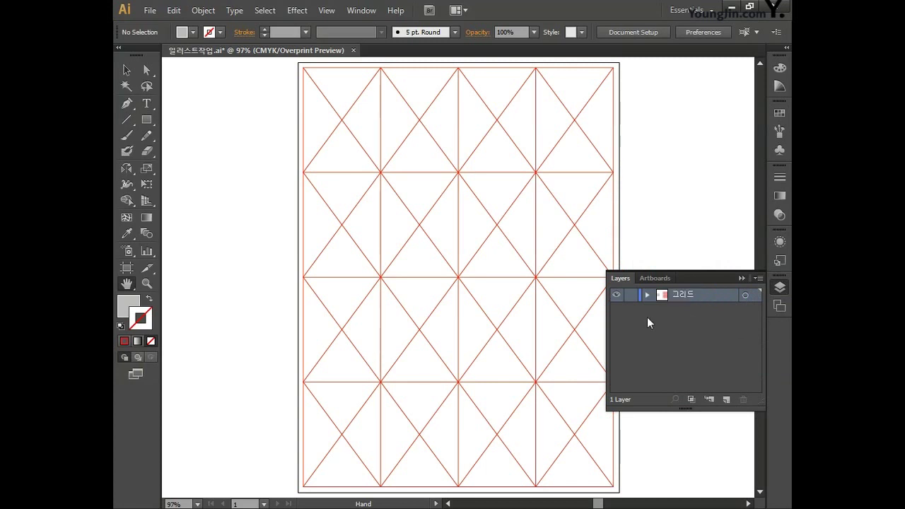
# Step: Lock and hide the 그리드 layer, and add a new layer named 도형 above it
pyautogui.click(633, 296)
pyautogui.click(617, 295)
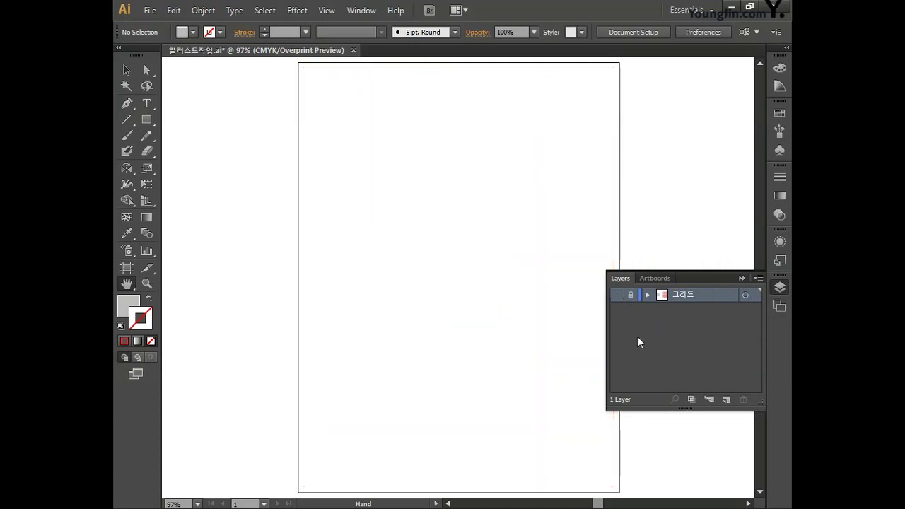
pyautogui.click(728, 400)
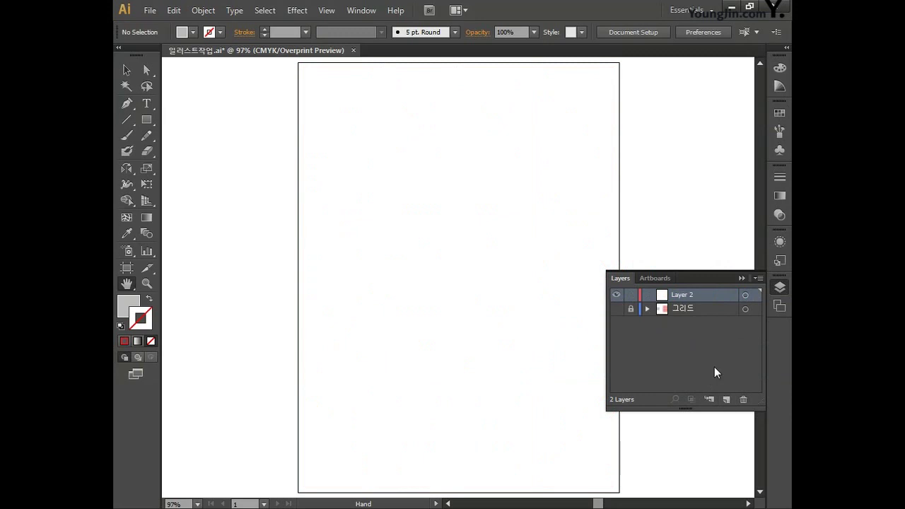
pyautogui.doubleClick(683, 295)
pyautogui.write('도형')
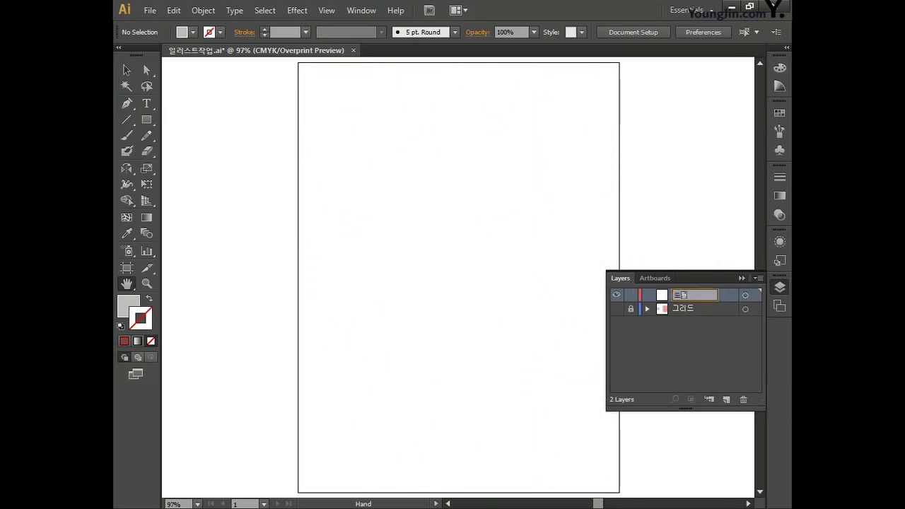
pyautogui.press('Return')
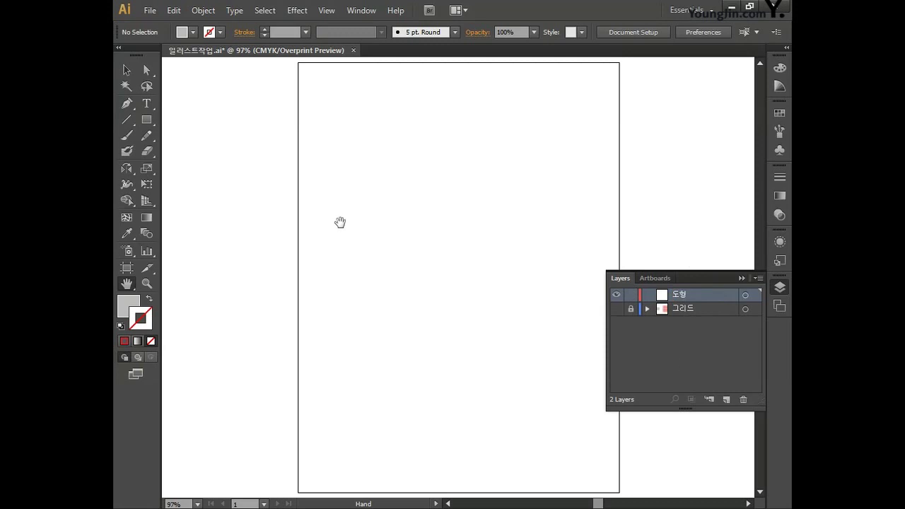
# Step: Draw a rectangle covering the whole artboard and fill it with the gray lattice pattern swatch
pyautogui.click(150, 121)
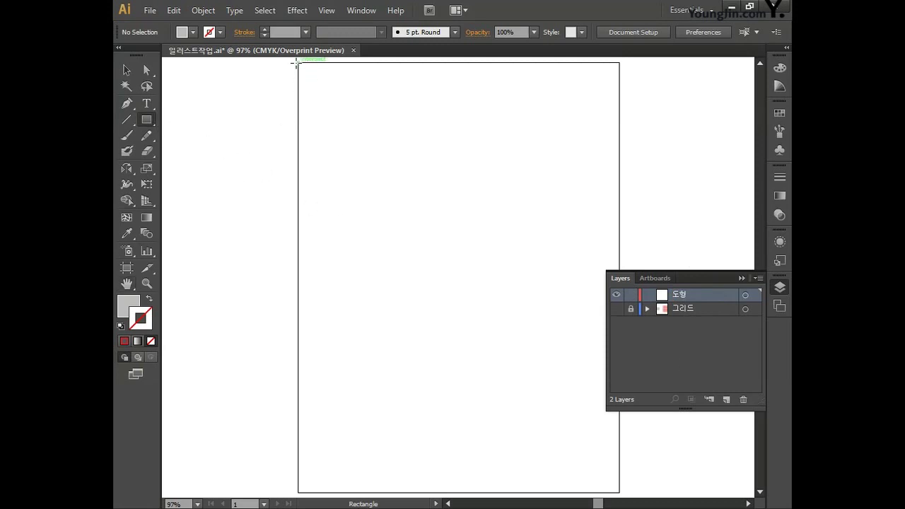
pyautogui.moveTo(298, 63); pyautogui.dragTo(620, 492)
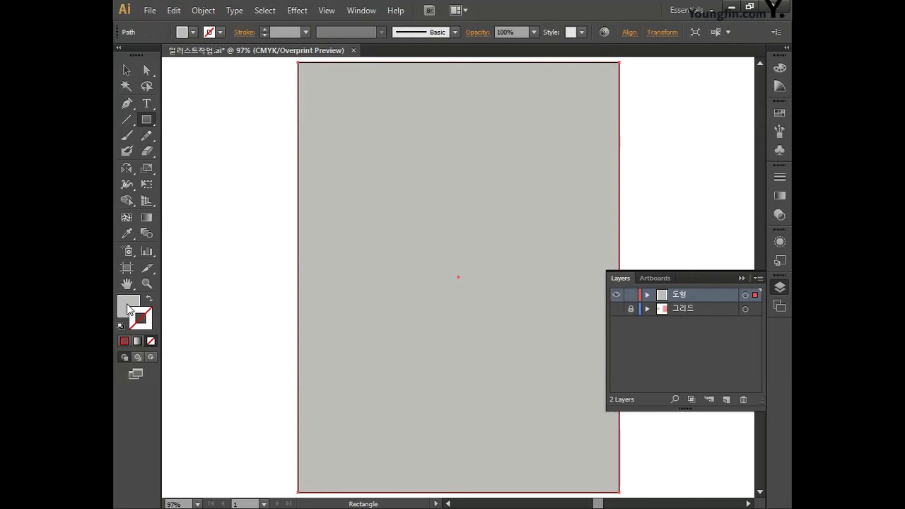
pyautogui.click(134, 309)
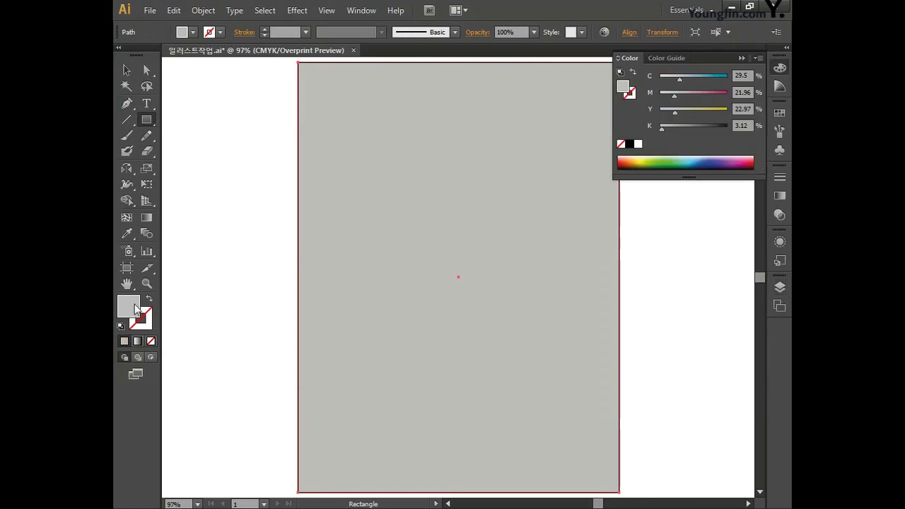
pyautogui.click(778, 113)
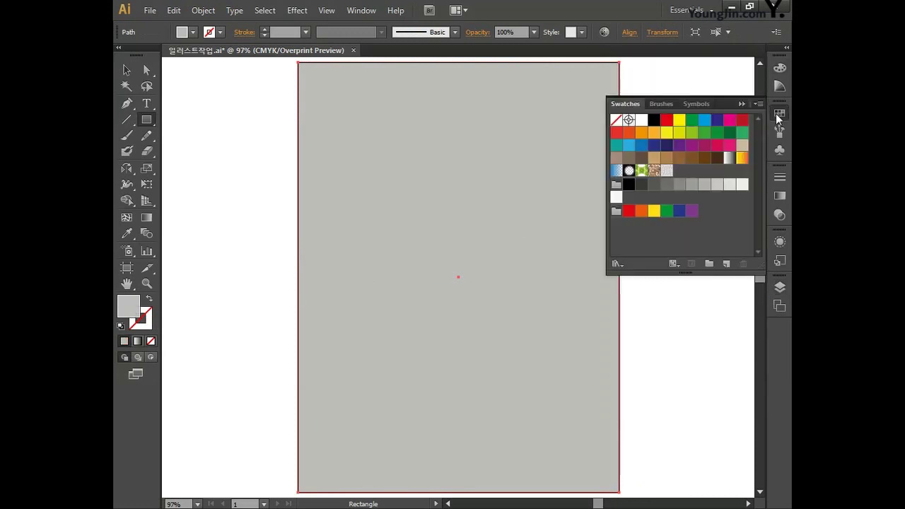
pyautogui.click(667, 170)
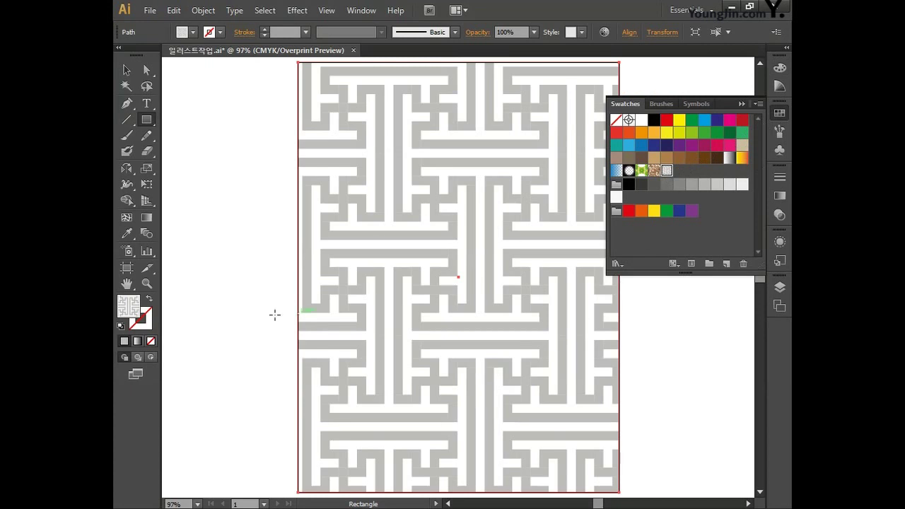
pyautogui.click(150, 324)
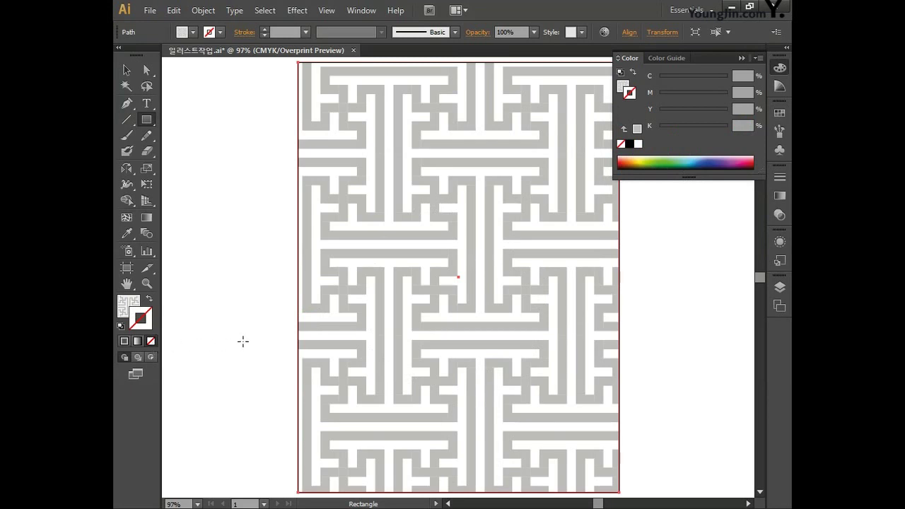
# Step: Scale only the rectangle's pattern uniformly to 20%, leaving the object itself untransformed
pyautogui.doubleClick(147, 170)
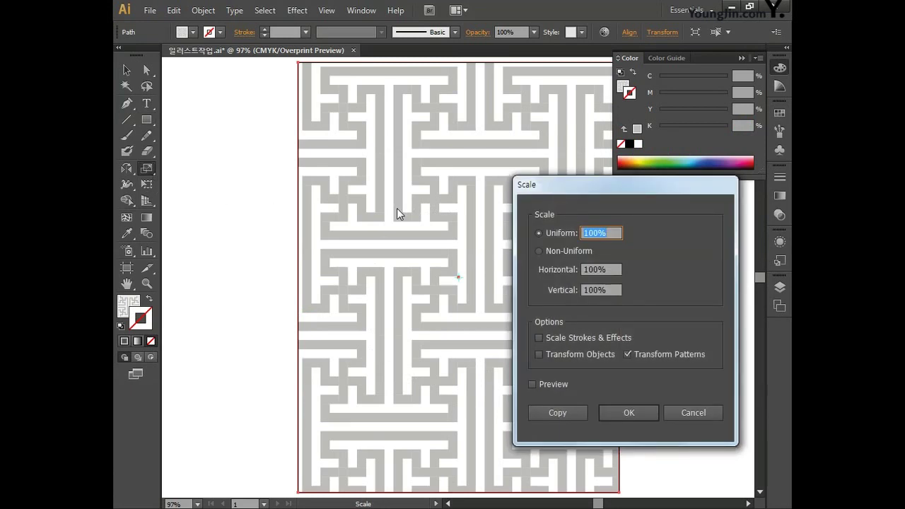
pyautogui.click(610, 233)
pyautogui.moveTo(610, 233); pyautogui.dragTo(522, 232)
pyautogui.write('20')
pyautogui.click(623, 411)
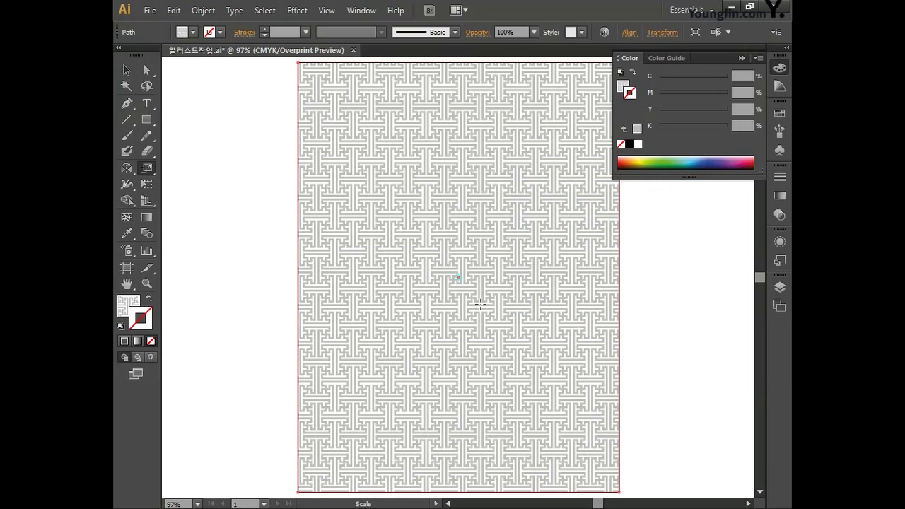
# Step: Rotate only the rectangle's pattern by 45° and save the document
pyautogui.click(127, 169)
pyautogui.doubleClick(127, 170)
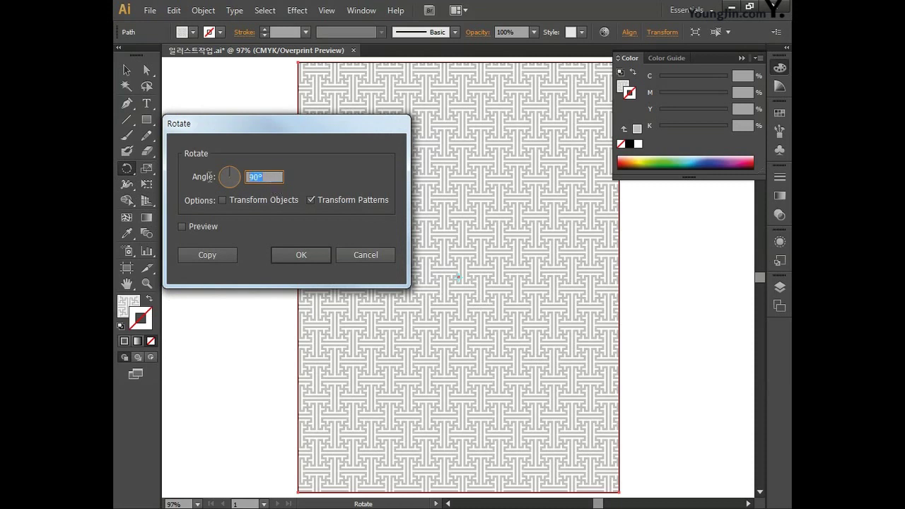
pyautogui.write('45')
pyautogui.click(276, 256)
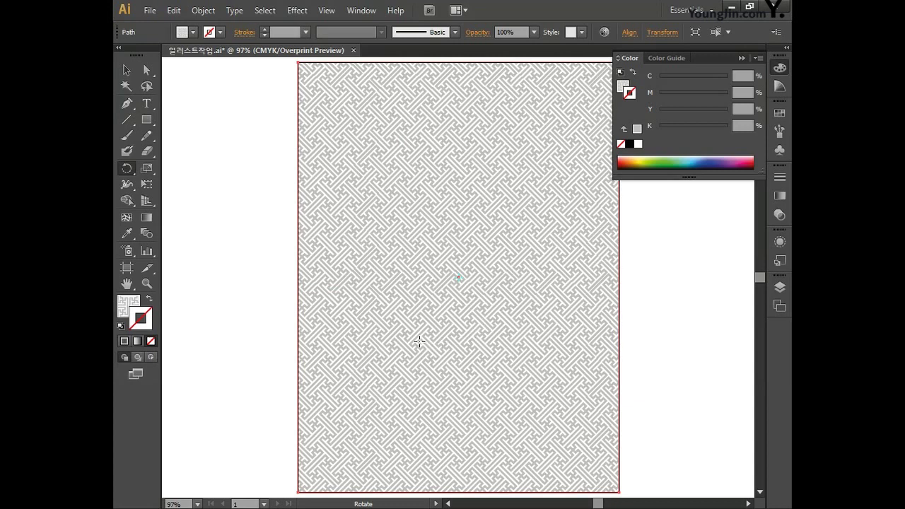
pyautogui.press('v')
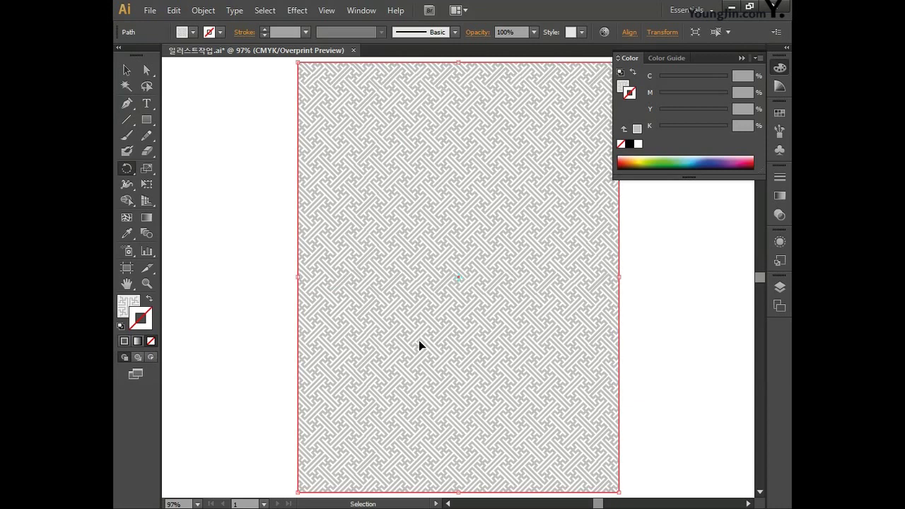
pyautogui.press('r')
pyautogui.hotkey('ctrl', 's')
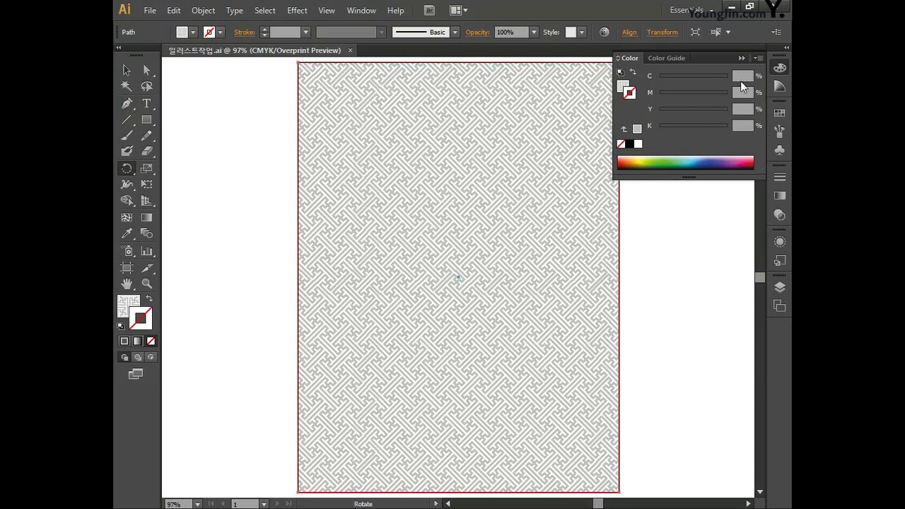
pyautogui.click(780, 68)
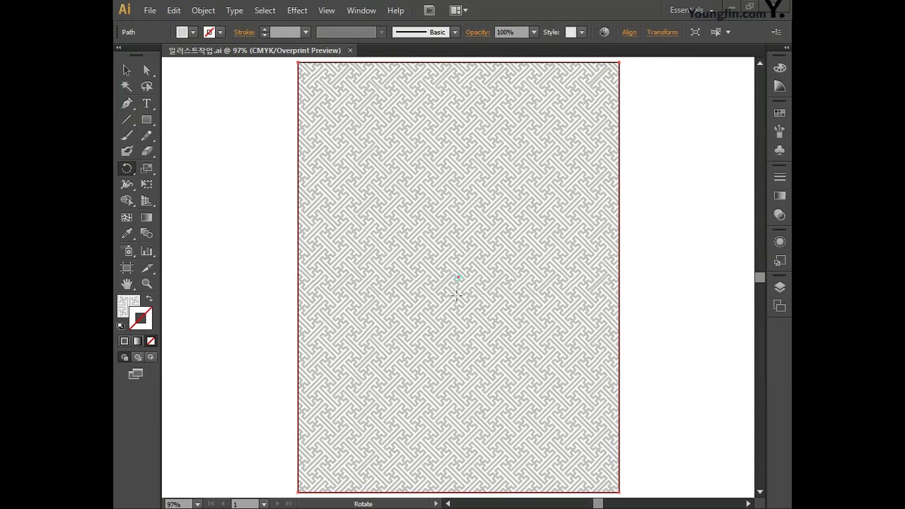
# Step: Set the fill to none and the stroke to black for Pen tool drawing in the blank area beside the artboard
pyautogui.press('space')
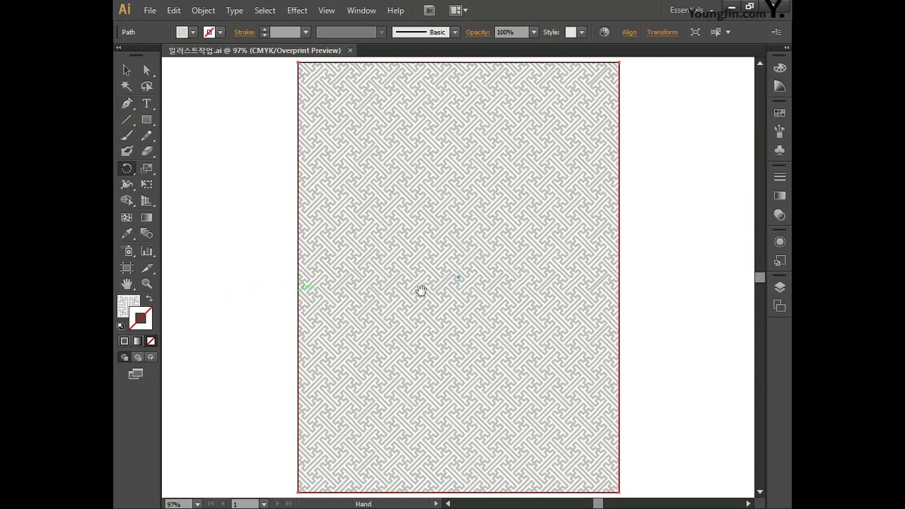
pyautogui.moveTo(239, 292); pyautogui.dragTo(479, 293)
pyautogui.moveTo(303, 294)
pyautogui.mouseDown()
pyautogui.moveTo(502, 295)
pyautogui.moveTo(378, 296)
pyautogui.mouseUp()
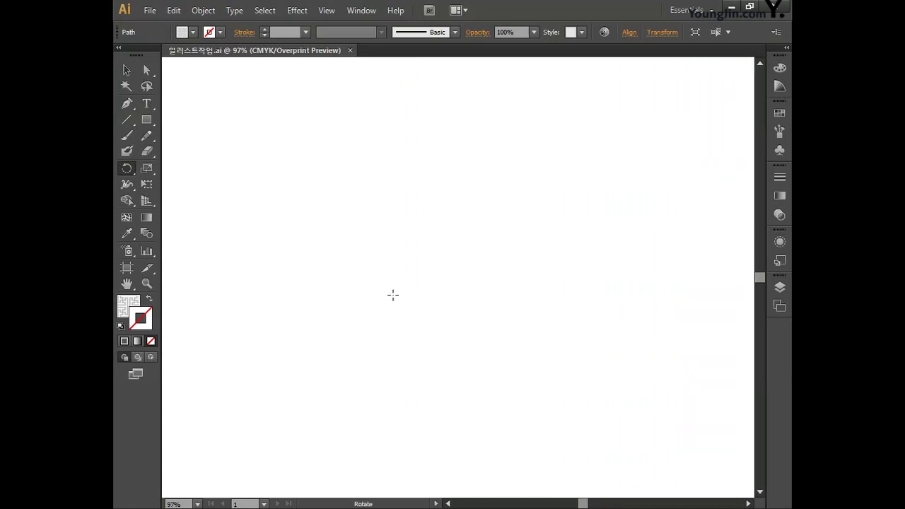
pyautogui.click(132, 104)
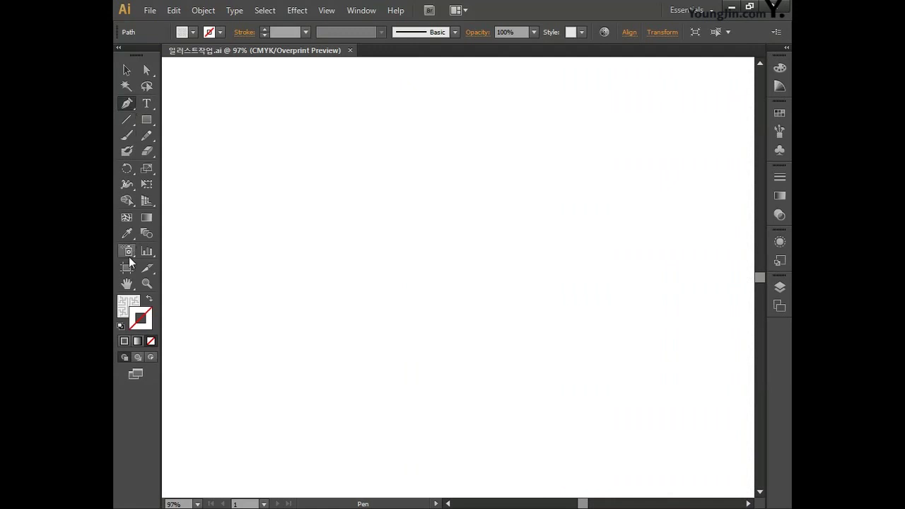
pyautogui.click(131, 303)
pyautogui.click(150, 341)
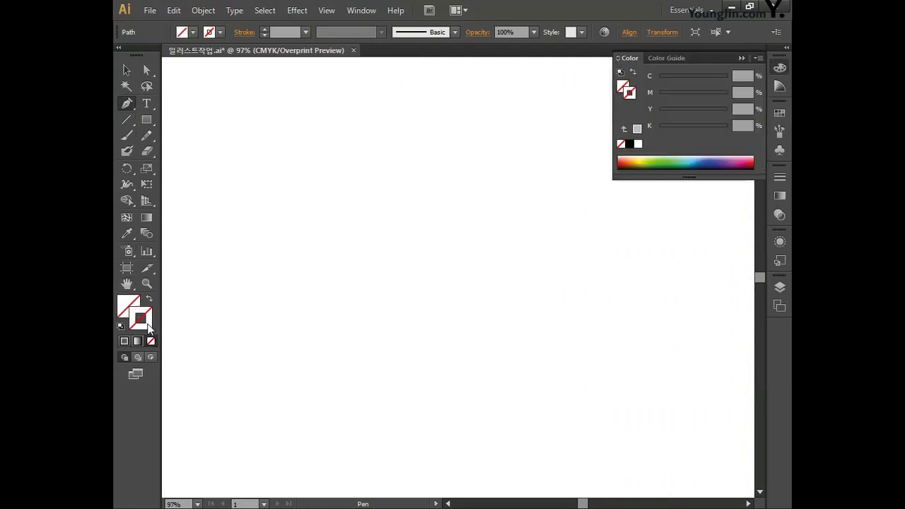
pyautogui.doubleClick(128, 305)
pyautogui.moveTo(514, 276); pyautogui.dragTo(541, 329)
pyautogui.click(727, 170)
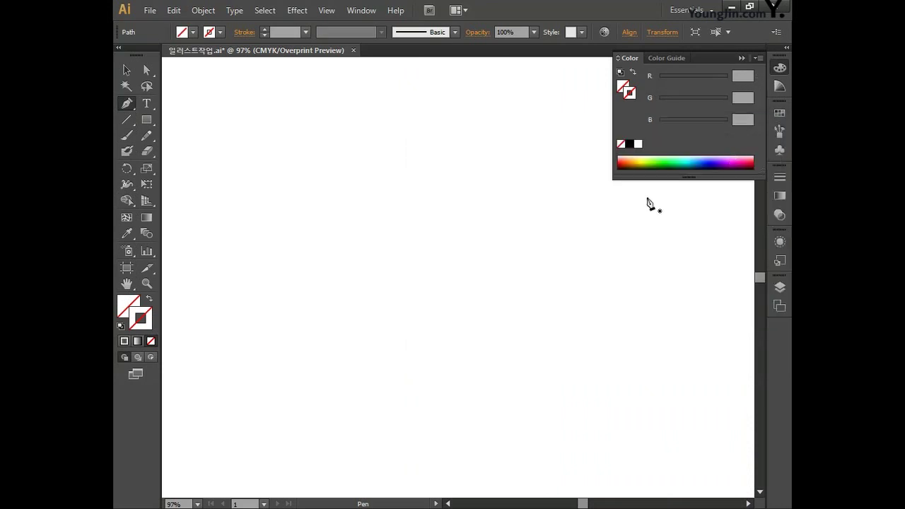
pyautogui.doubleClick(145, 324)
pyautogui.moveTo(498, 320); pyautogui.dragTo(504, 322)
pyautogui.click(728, 164)
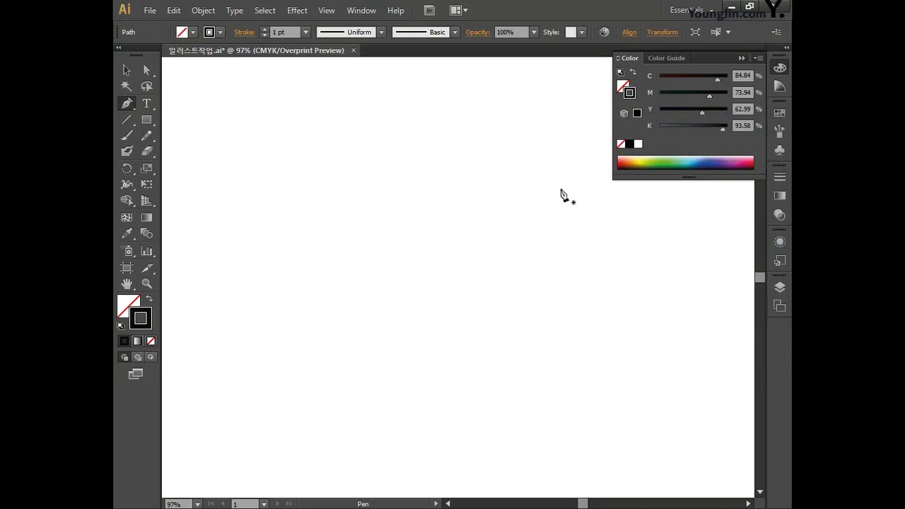
pyautogui.click(781, 67)
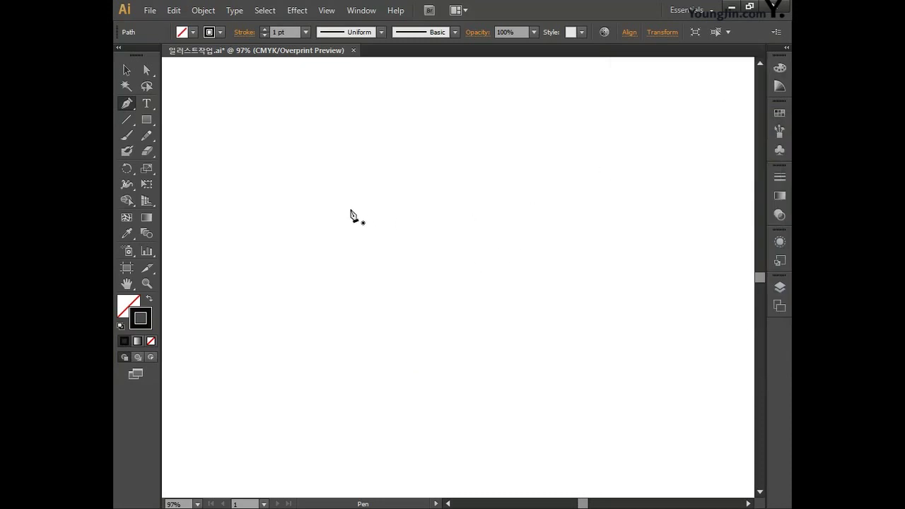
# Step: Draw a closed straight-segment outline with a pointed head, a bent narrow neck and a long wavy tail using the Pen tool
pyautogui.click(443, 147)
pyautogui.click(347, 128)
pyautogui.click(301, 99)
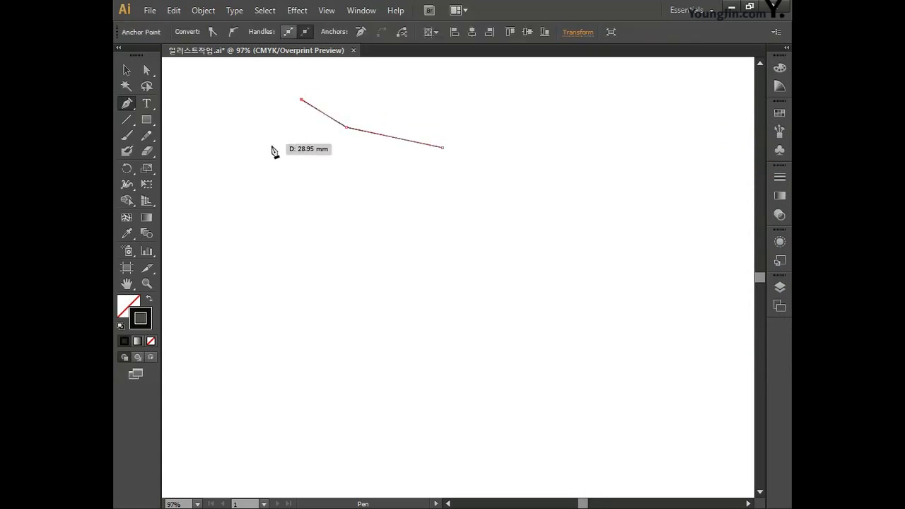
pyautogui.click(268, 151)
pyautogui.click(316, 205)
pyautogui.click(260, 273)
pyautogui.click(268, 331)
pyautogui.click(383, 320)
pyautogui.click(417, 336)
pyautogui.click(540, 290)
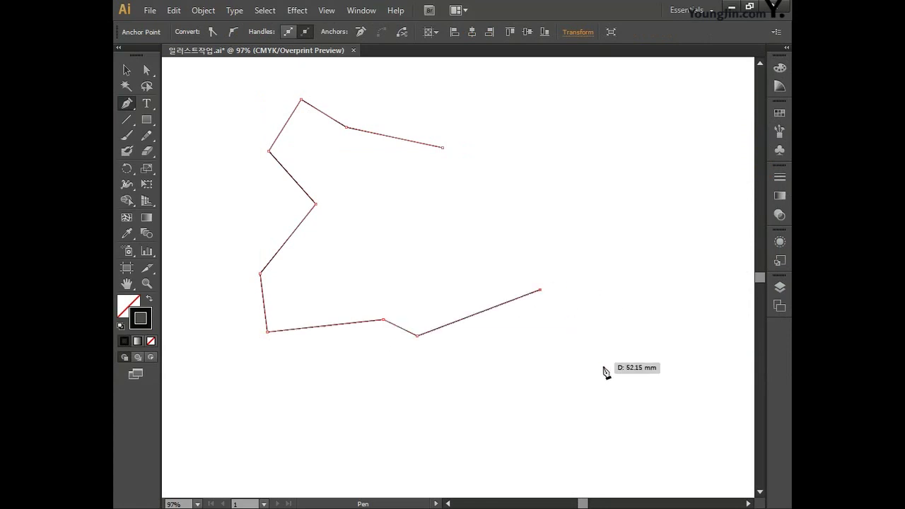
pyautogui.click(622, 336)
pyautogui.click(660, 304)
pyautogui.click(627, 305)
pyautogui.click(525, 266)
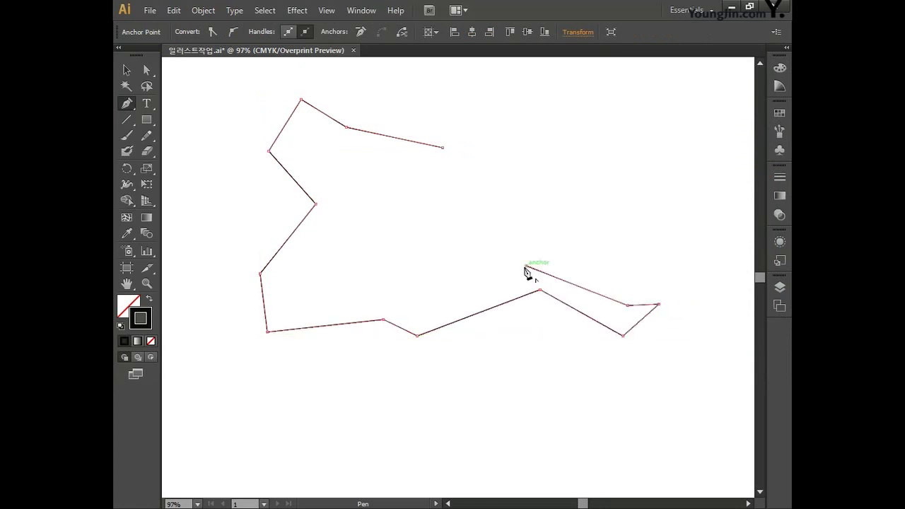
pyautogui.click(389, 300)
pyautogui.click(371, 278)
pyautogui.click(304, 309)
pyautogui.click(291, 269)
pyautogui.click(390, 167)
pyautogui.click(443, 148)
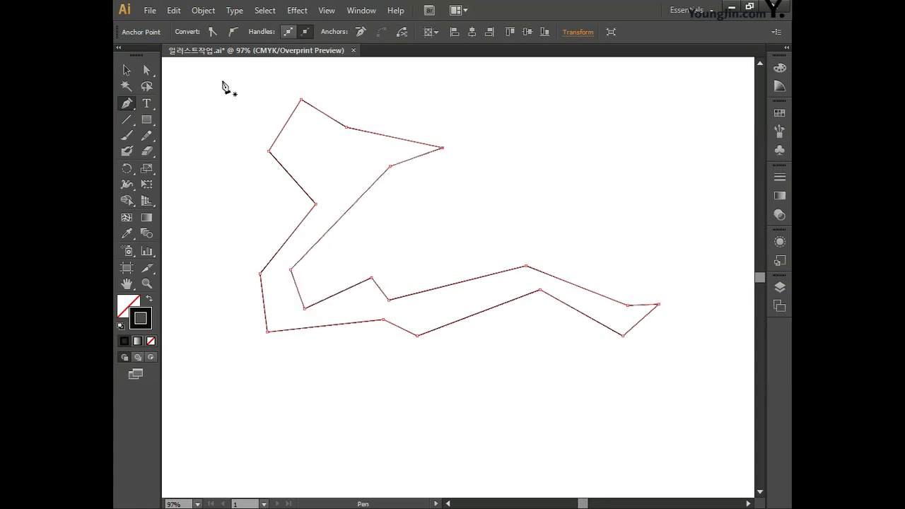
# Step: Convert the anchor points around the outline's head into smooth curves, giving it a rounded back
pyautogui.click(147, 70)
pyautogui.press('alt')
pyautogui.press('alt')
pyautogui.moveTo(302, 99); pyautogui.dragTo(321, 98)
pyautogui.moveTo(346, 127); pyautogui.dragTo(364, 134)
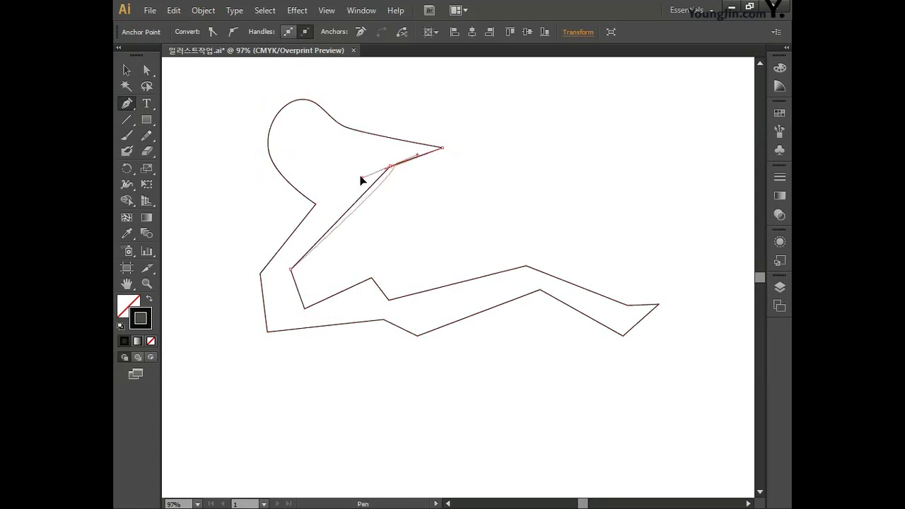
# Step: Convert the neck bend and tail anchor points into smooth curves, keeping the notches and the tail tip as sharp corners
pyautogui.press('alt')
pyautogui.moveTo(267, 331); pyautogui.dragTo(287, 342)
pyautogui.moveTo(418, 335); pyautogui.dragTo(445, 338)
pyautogui.press('alt')
pyautogui.moveTo(540, 289); pyautogui.dragTo(586, 297)
pyautogui.moveTo(622, 335); pyautogui.dragTo(636, 341)
pyautogui.moveTo(627, 306); pyautogui.dragTo(637, 307)
pyautogui.moveTo(526, 266); pyautogui.dragTo(497, 262)
pyautogui.moveTo(389, 300); pyautogui.dragTo(400, 302)
pyautogui.moveTo(304, 309); pyautogui.dragTo(309, 307)
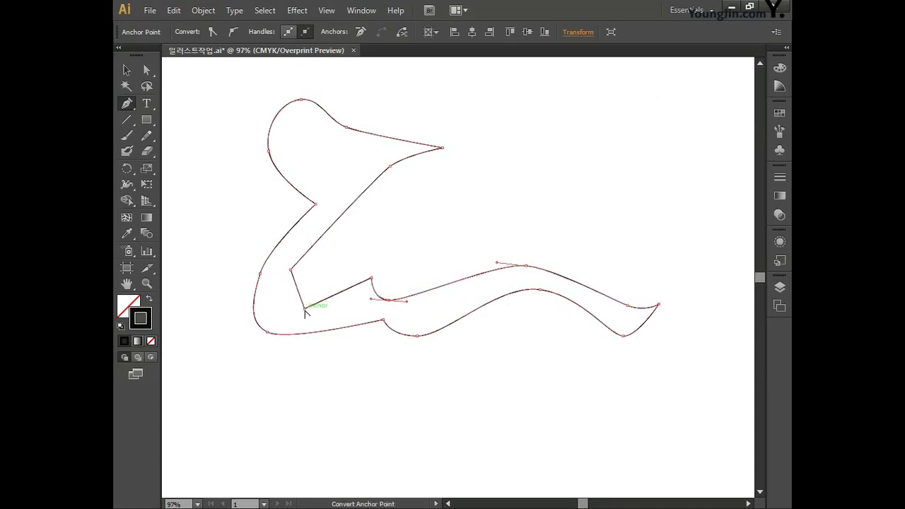
pyautogui.moveTo(290, 270); pyautogui.dragTo(295, 263)
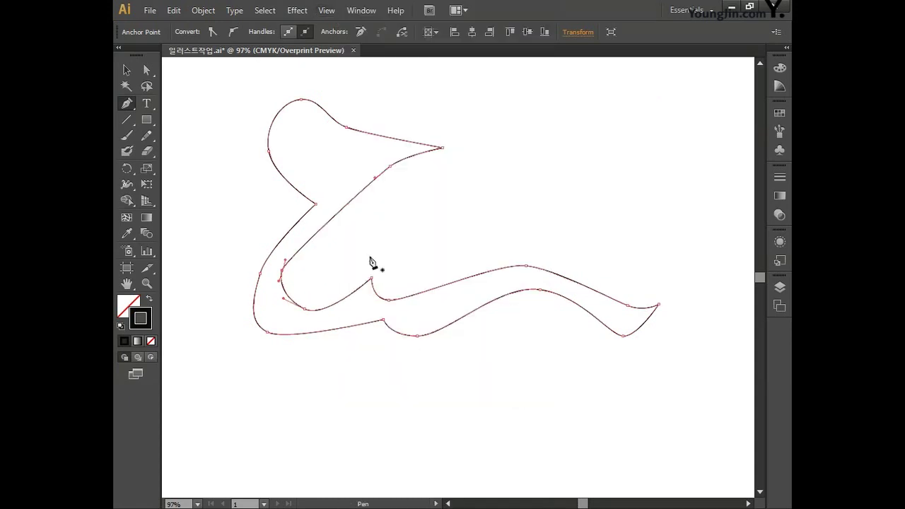
# Step: Reposition the head and neck anchor points and handles to elongate the head and narrow the curved neck into an even band
pyautogui.moveTo(384, 176); pyautogui.dragTo(340, 193)
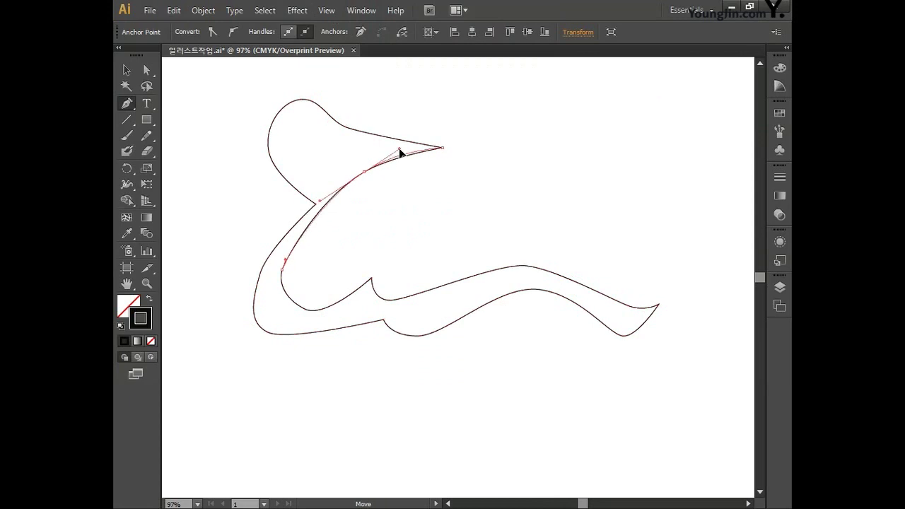
pyautogui.moveTo(347, 133); pyautogui.dragTo(360, 137)
pyautogui.moveTo(289, 111)
pyautogui.mouseDown()
pyautogui.moveTo(312, 130)
pyautogui.moveTo(283, 116)
pyautogui.moveTo(304, 108)
pyautogui.mouseUp()
pyautogui.moveTo(337, 228); pyautogui.dragTo(315, 262)
pyautogui.click(307, 246)
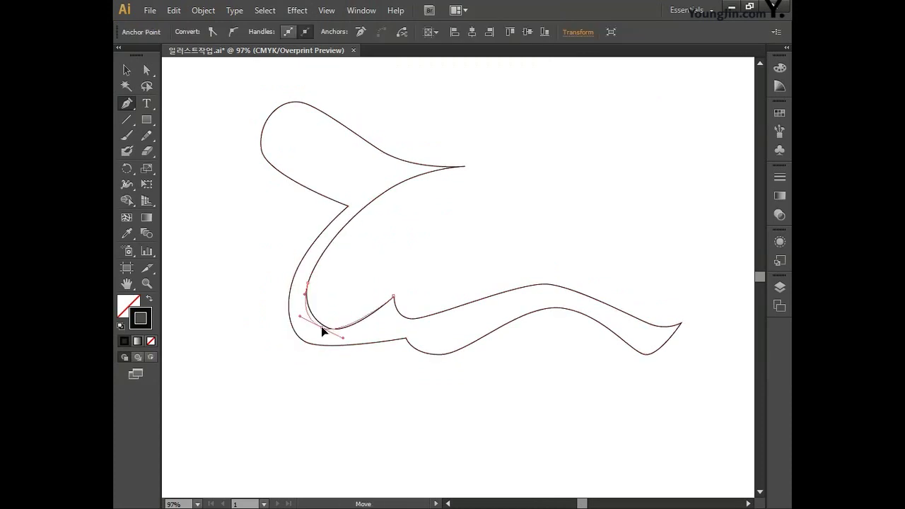
pyautogui.click(309, 293)
pyautogui.click(314, 355)
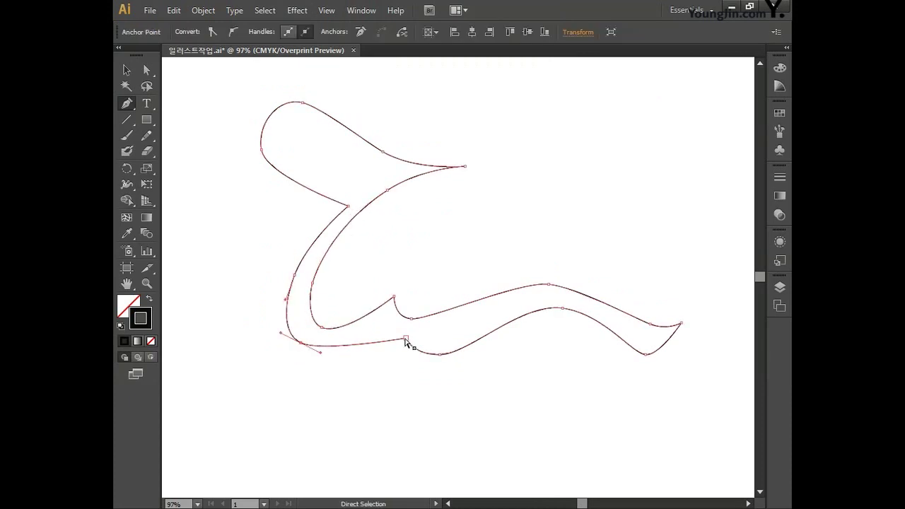
# Step: Reposition the tail's anchor points and handles to narrow the wavy tail into a thin band with a flared tip
pyautogui.moveTo(438, 353); pyautogui.dragTo(414, 320)
pyautogui.moveTo(532, 292)
pyautogui.mouseDown()
pyautogui.moveTo(549, 288)
pyautogui.moveTo(521, 289)
pyautogui.moveTo(524, 304)
pyautogui.mouseUp()
pyautogui.click(580, 278)
pyautogui.keyDown('ctrl'); pyautogui.click(639, 332); pyautogui.keyUp('ctrl')
pyautogui.moveTo(644, 363); pyautogui.dragTo(651, 366)
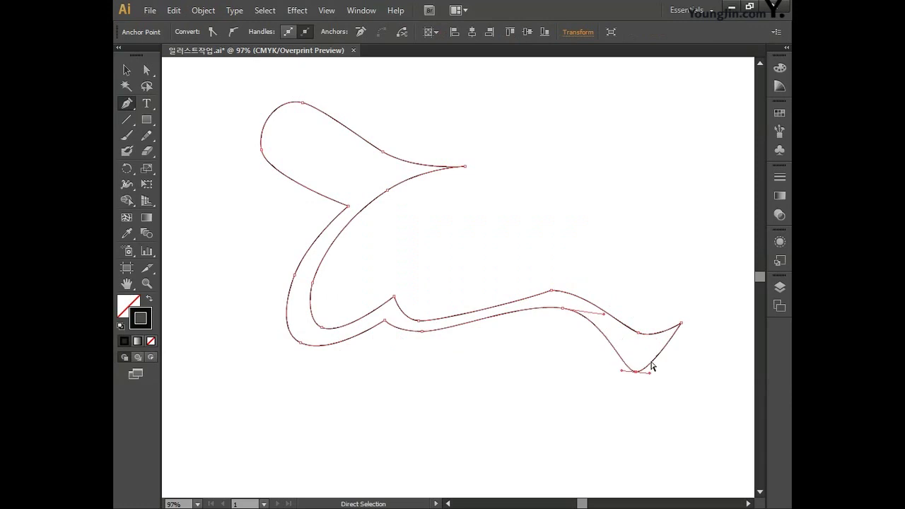
pyautogui.moveTo(667, 335); pyautogui.dragTo(643, 340)
pyautogui.moveTo(566, 314); pyautogui.dragTo(606, 281)
pyautogui.moveTo(595, 236); pyautogui.dragTo(570, 262)
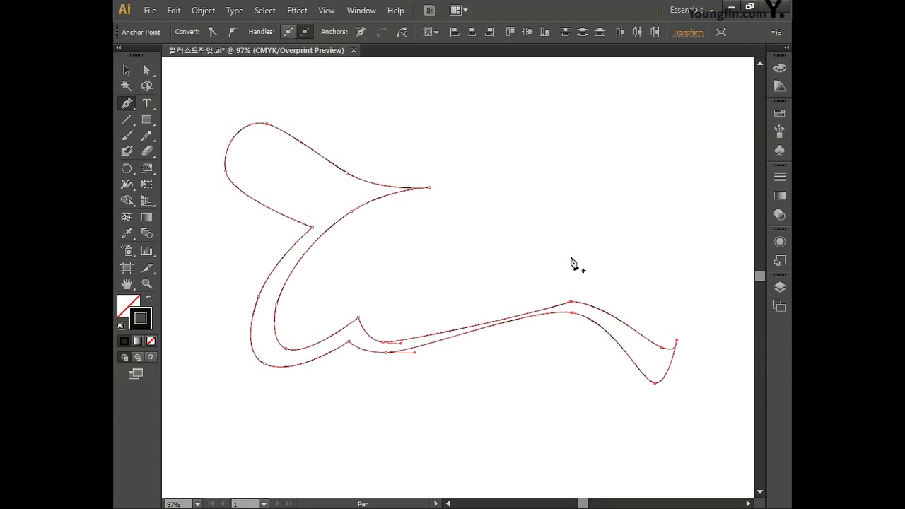
pyautogui.press('space')
pyautogui.moveTo(497, 266); pyautogui.dragTo(495, 233)
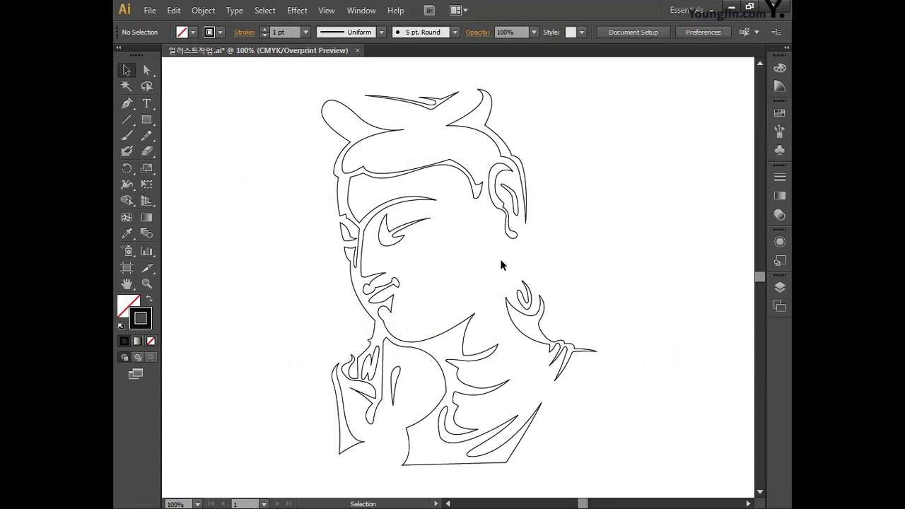
# Step: Fill the whole figure line art with the CMYK colour C 60, M 70, Y 80, K 20
pyautogui.moveTo(265, 121); pyautogui.dragTo(627, 467)
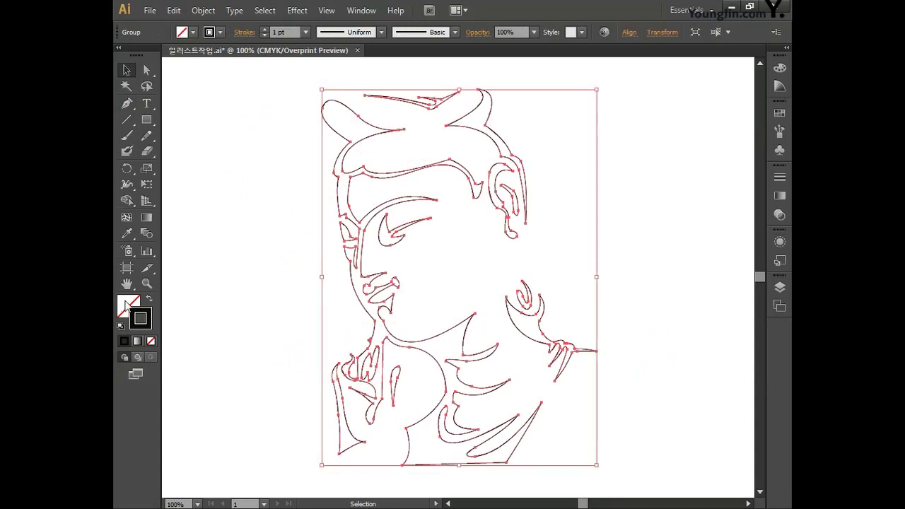
pyautogui.click(128, 306)
pyautogui.doubleClick(128, 306)
pyautogui.click(735, 275)
pyautogui.write('60')
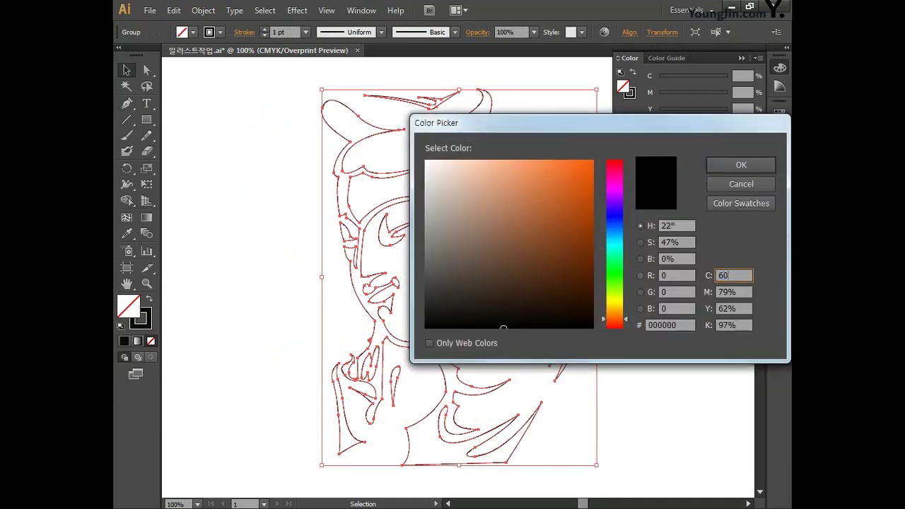
pyautogui.press('Tab')
pyautogui.write('70')
pyautogui.press('Tab')
pyautogui.write('80')
pyautogui.press('Tab')
pyautogui.write('20')
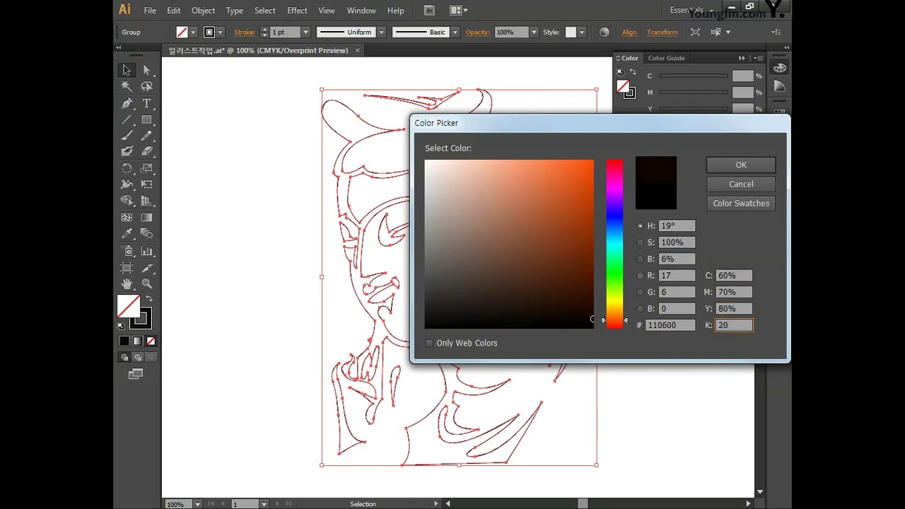
pyautogui.press('Tab')
pyautogui.click(741, 165)
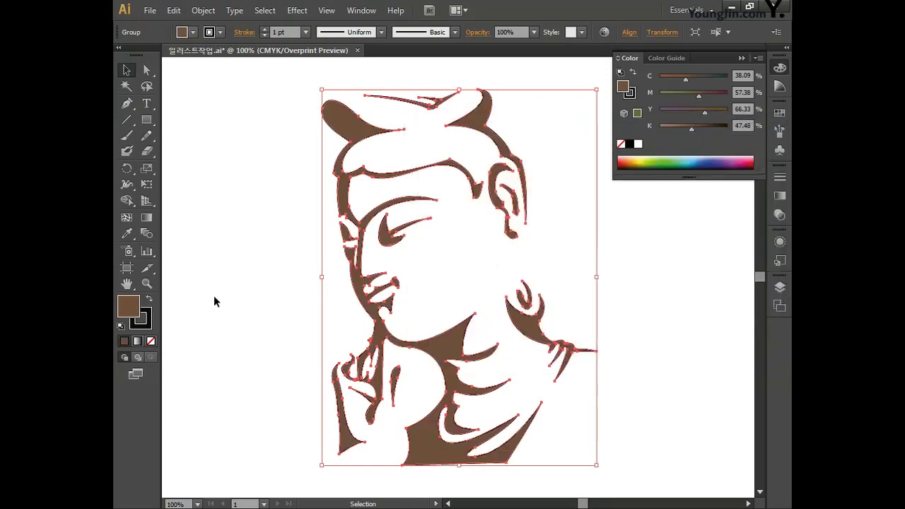
# Step: Remove the stroke from the filled figure and deselect it
pyautogui.click(154, 322)
pyautogui.click(150, 340)
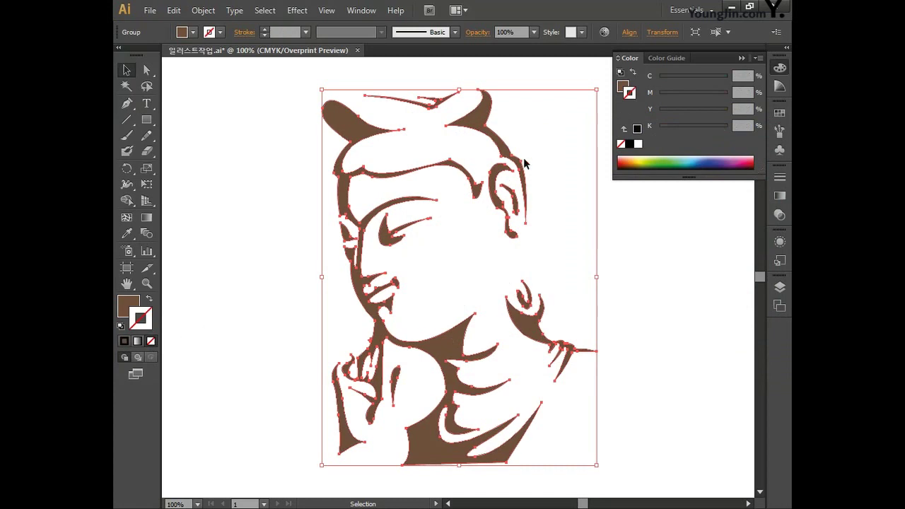
pyautogui.click(780, 68)
pyautogui.click(645, 214)
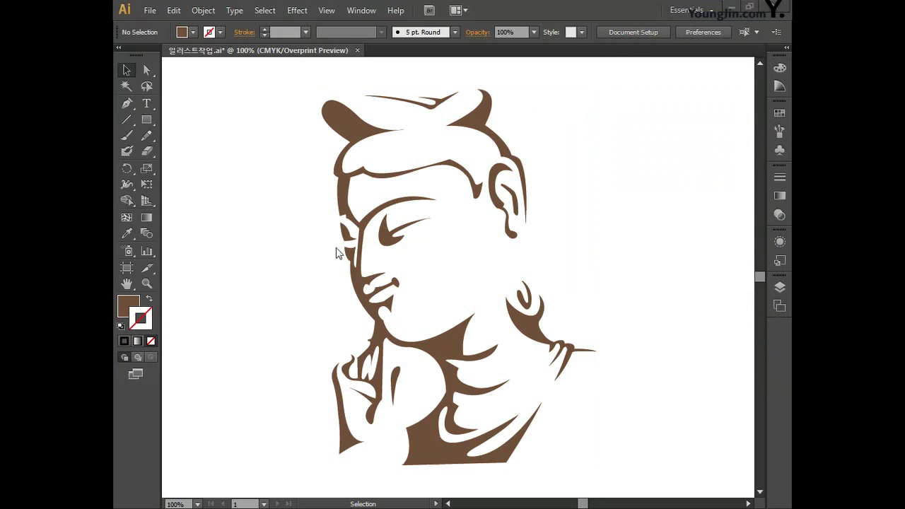
# Step: Draw a large circle with the Ellipse tool in the empty area beside the figure
pyautogui.press('space')
pyautogui.moveTo(295, 261); pyautogui.dragTo(547, 264)
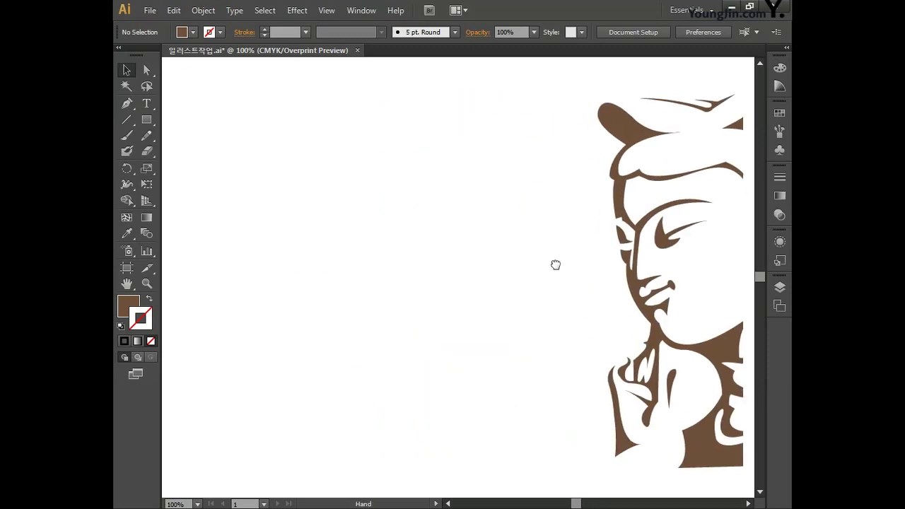
pyautogui.moveTo(362, 265); pyautogui.dragTo(519, 265)
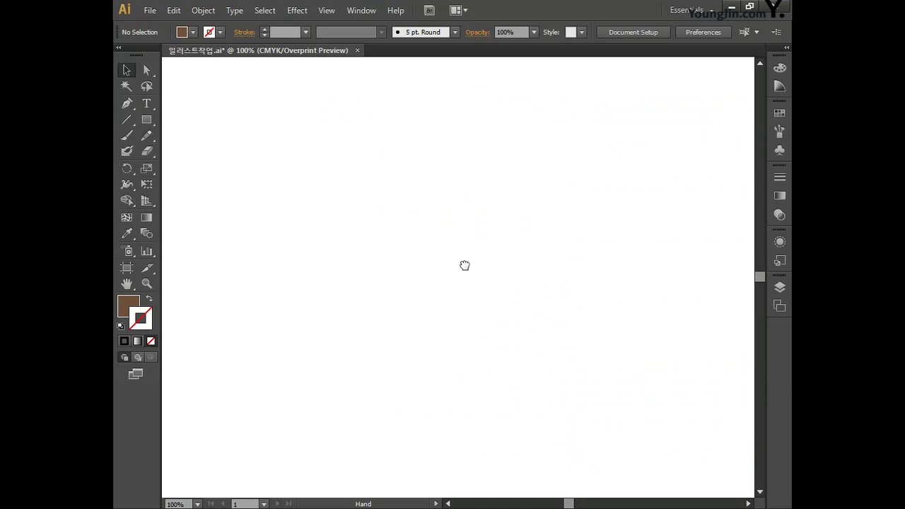
pyautogui.click(147, 120)
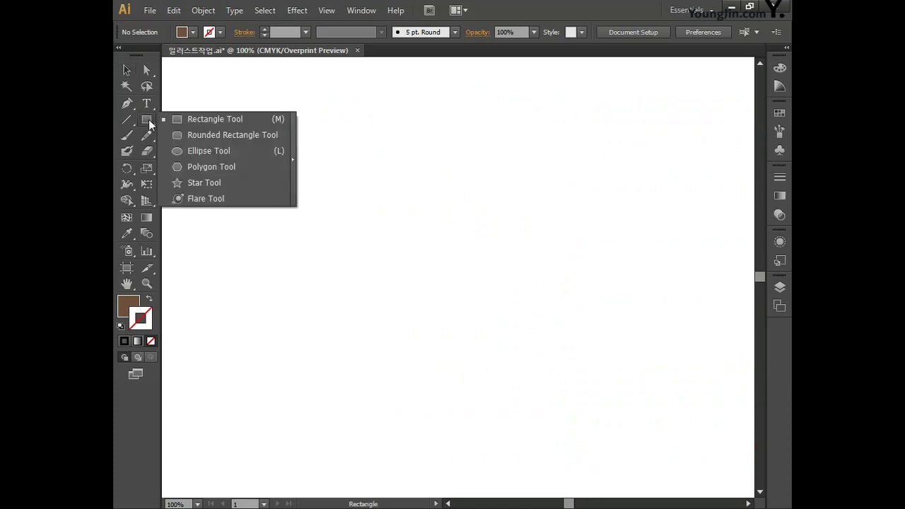
pyautogui.click(207, 152)
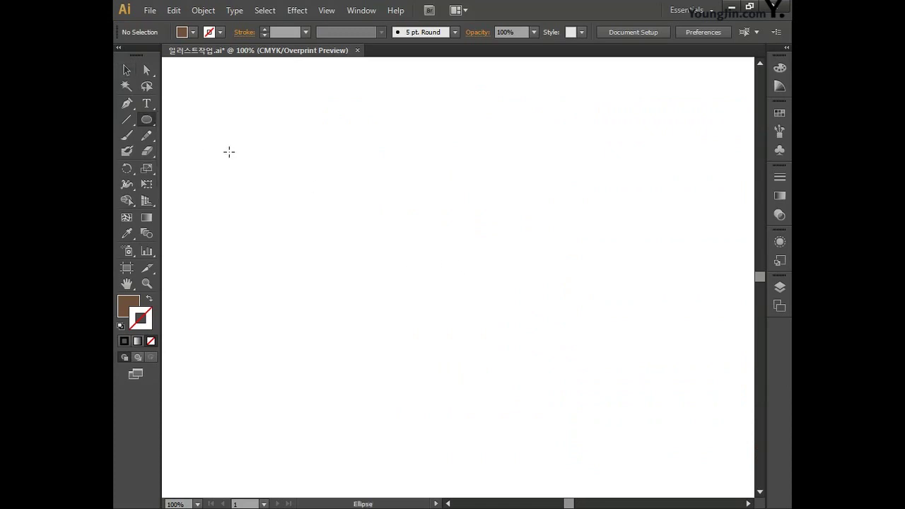
pyautogui.moveTo(336, 160); pyautogui.dragTo(570, 363)
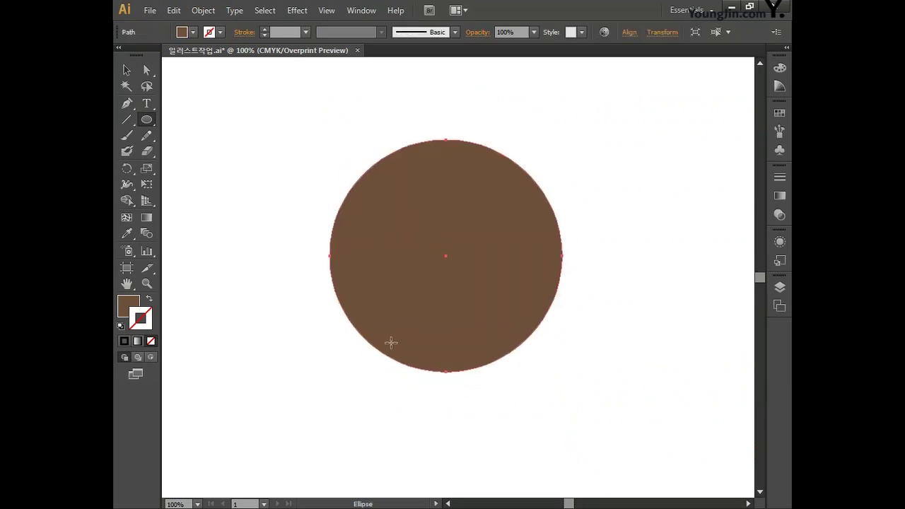
# Step: Remove the circle's fill and give it a near-black stroke in colour 140D09
pyautogui.click(130, 306)
pyautogui.click(150, 341)
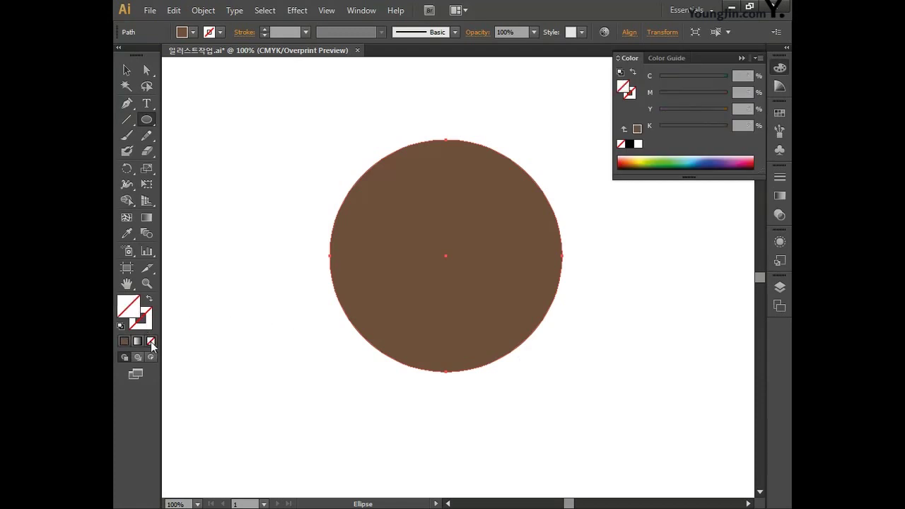
pyautogui.doubleClick(148, 323)
pyautogui.click(508, 301)
pyautogui.click(515, 315)
pyautogui.click(737, 165)
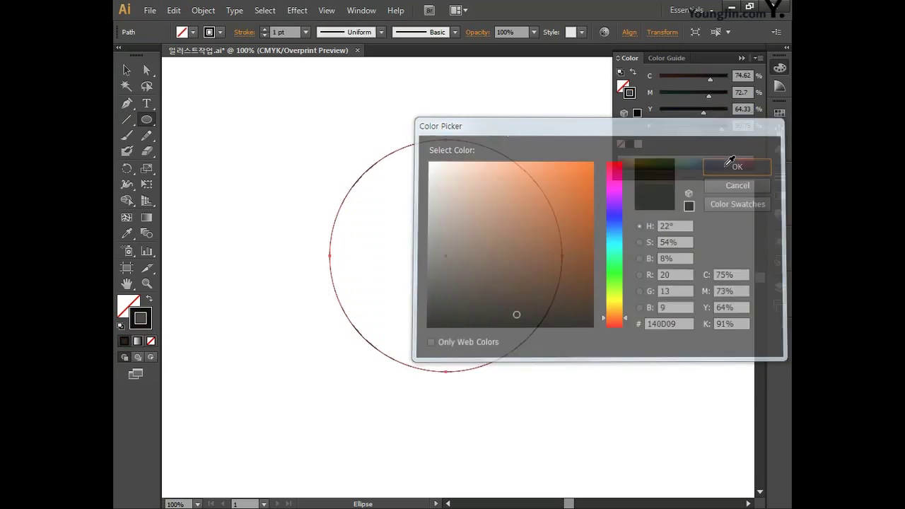
pyautogui.click(780, 68)
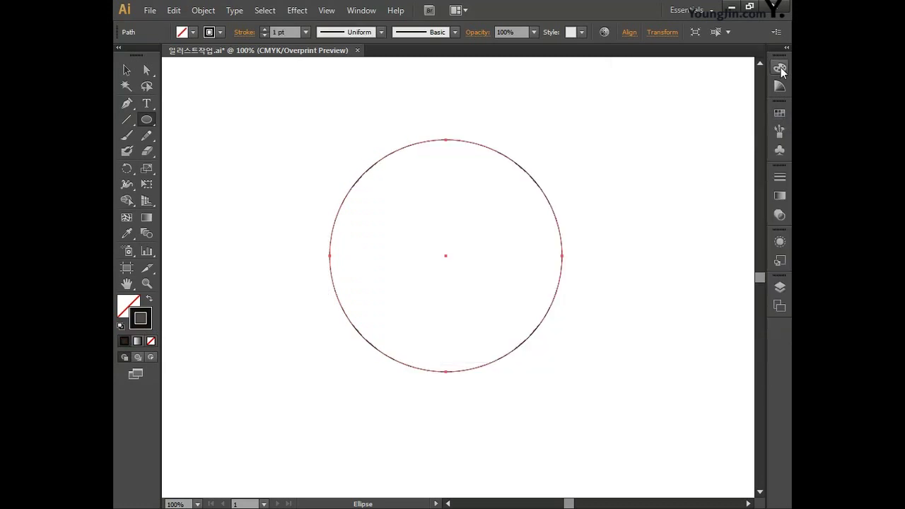
# Step: Scale a copy of the circle uniformly to 50% about its centre, keeping the original
pyautogui.doubleClick(146, 169)
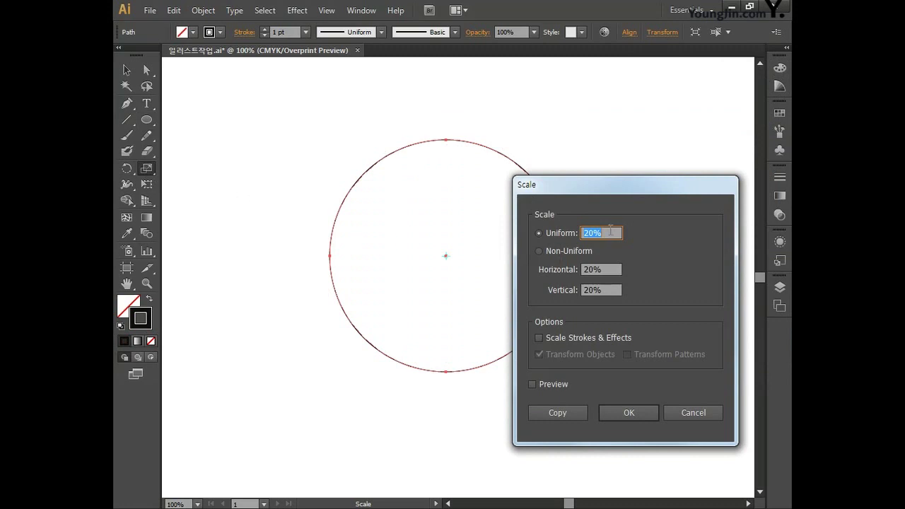
pyautogui.write('50')
pyautogui.click(550, 413)
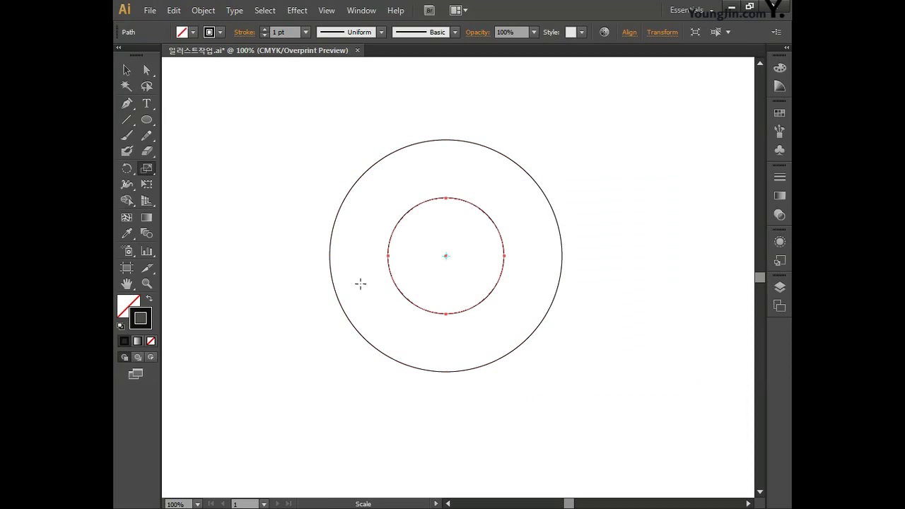
# Step: Align the left edges of both circles relative to the selection
pyautogui.click(132, 72)
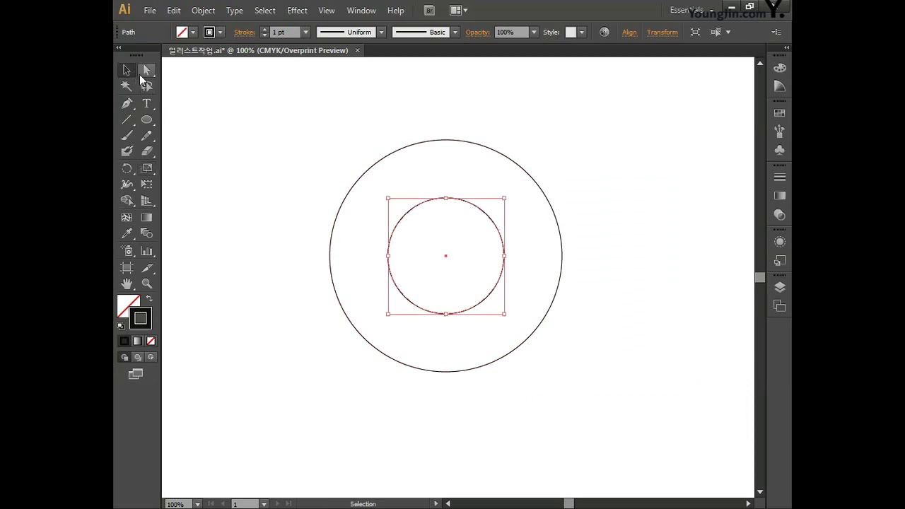
pyautogui.moveTo(312, 140); pyautogui.dragTo(441, 253)
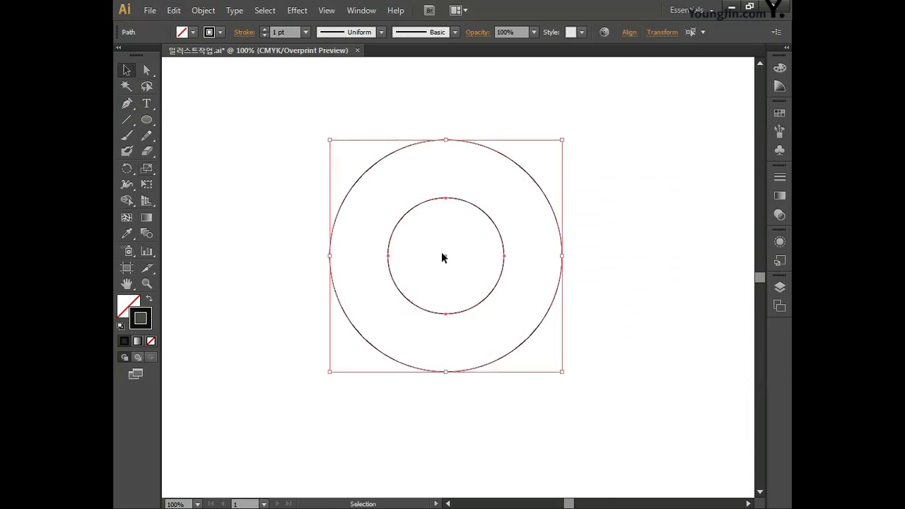
pyautogui.click(362, 11)
pyautogui.click(427, 153)
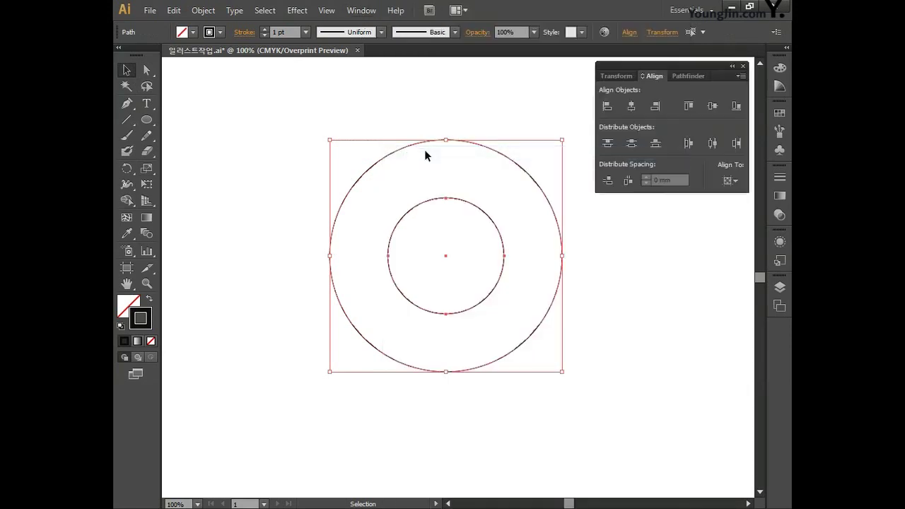
pyautogui.click(729, 181)
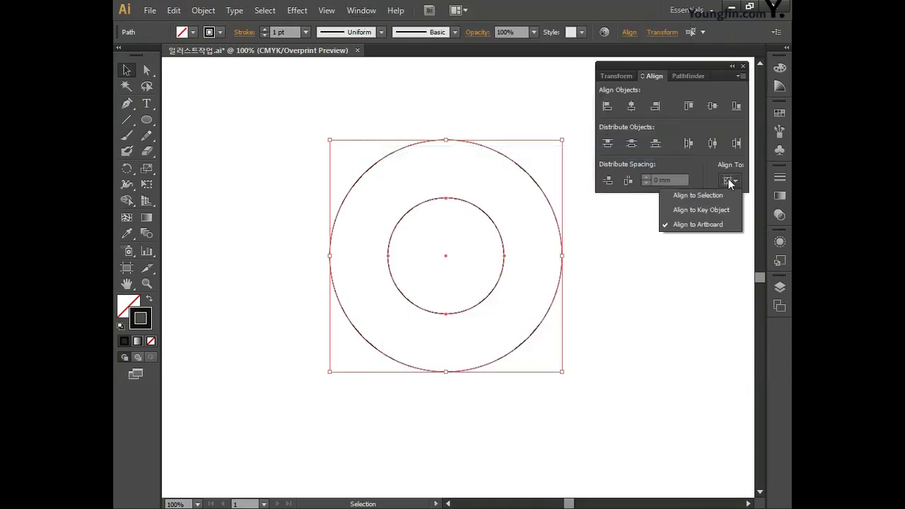
pyautogui.click(712, 195)
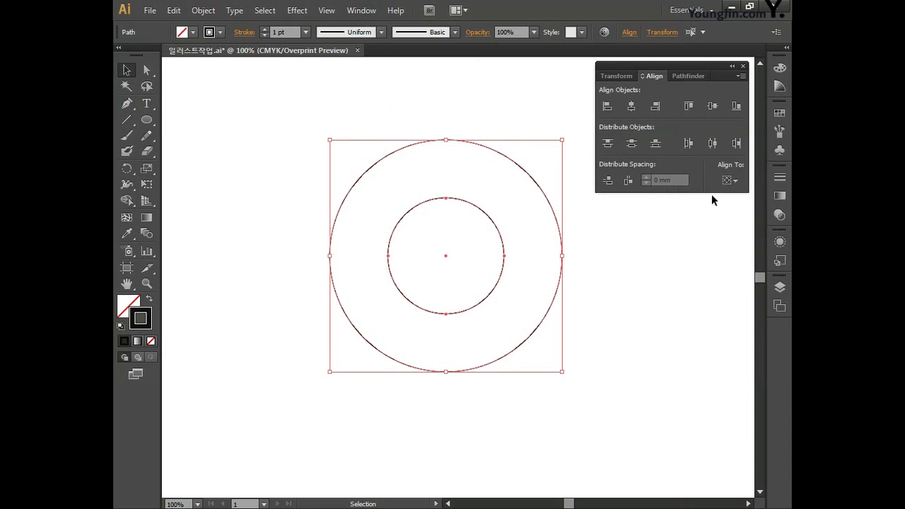
pyautogui.click(607, 107)
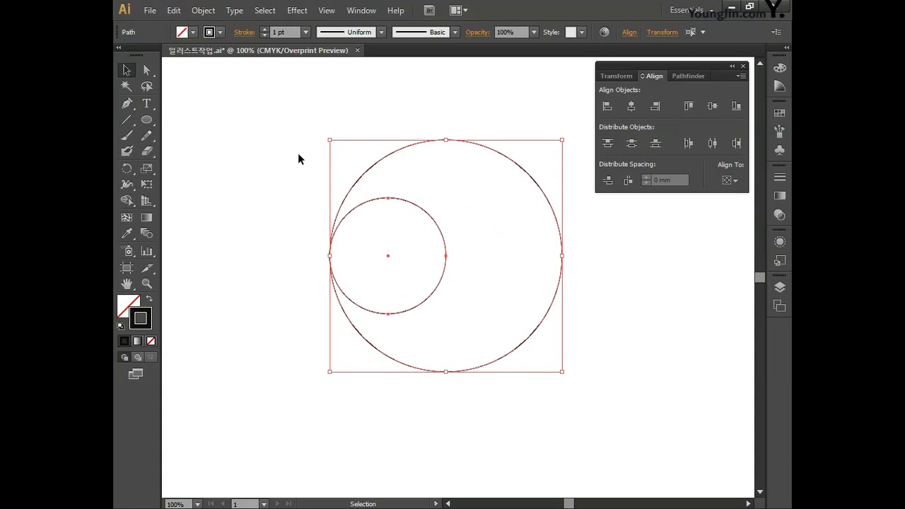
# Step: Turn on Smart Guides and place a copy of the small circle beside it, touching the large circle's opposite edge
pyautogui.click(244, 159)
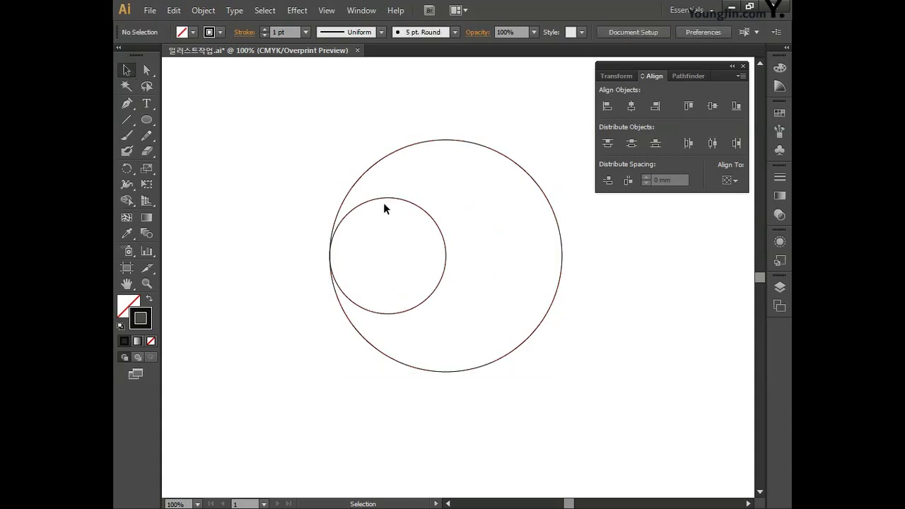
pyautogui.click(401, 205)
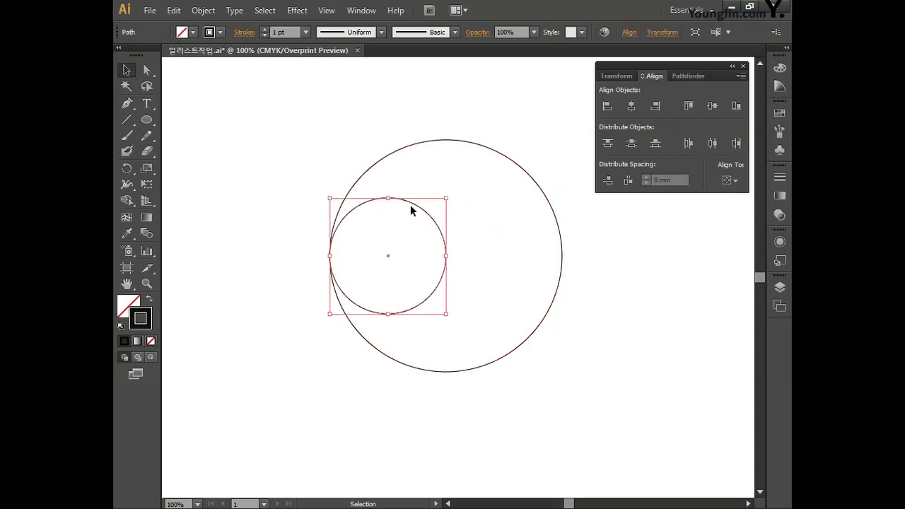
pyautogui.click(326, 9)
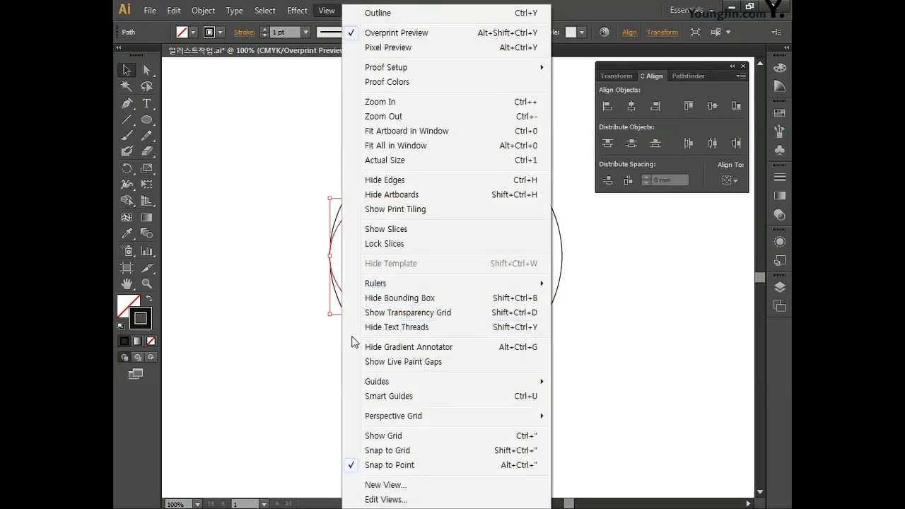
pyautogui.click(369, 397)
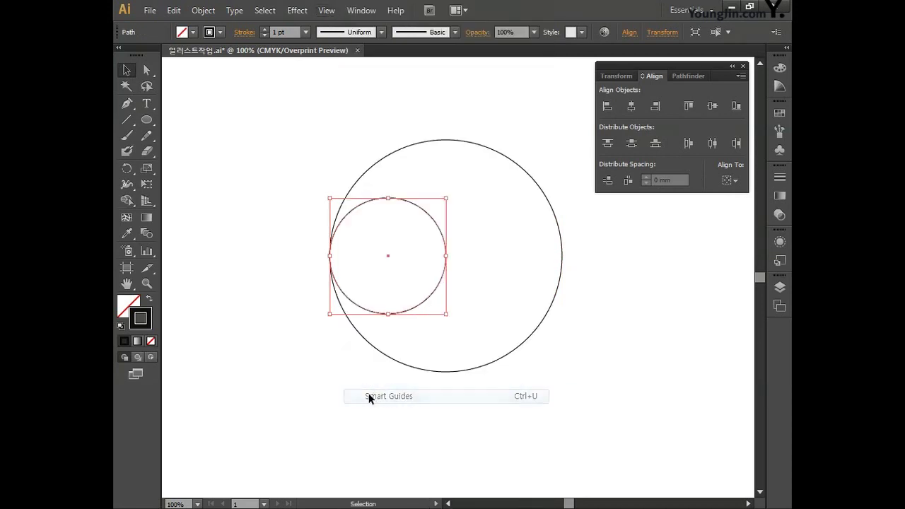
pyautogui.moveTo(414, 205); pyautogui.dragTo(534, 210)
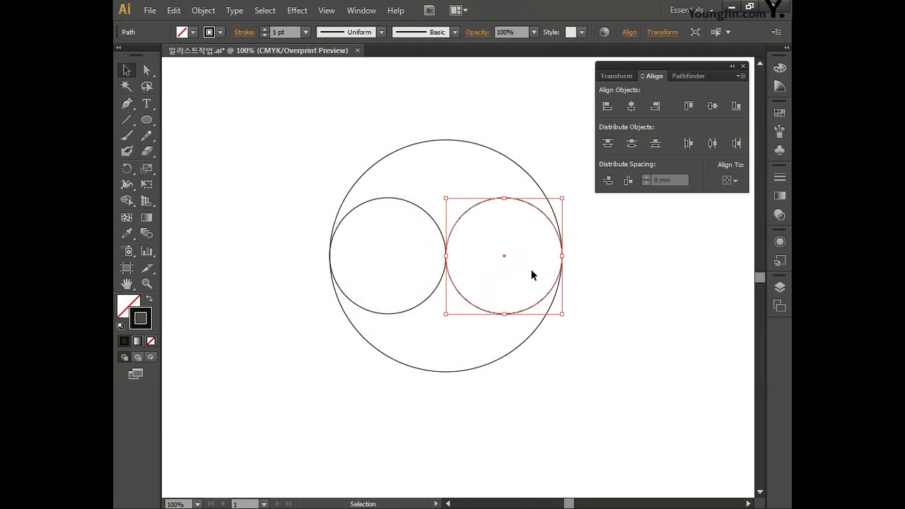
pyautogui.moveTo(406, 117); pyautogui.dragTo(448, 157)
pyautogui.click(448, 162)
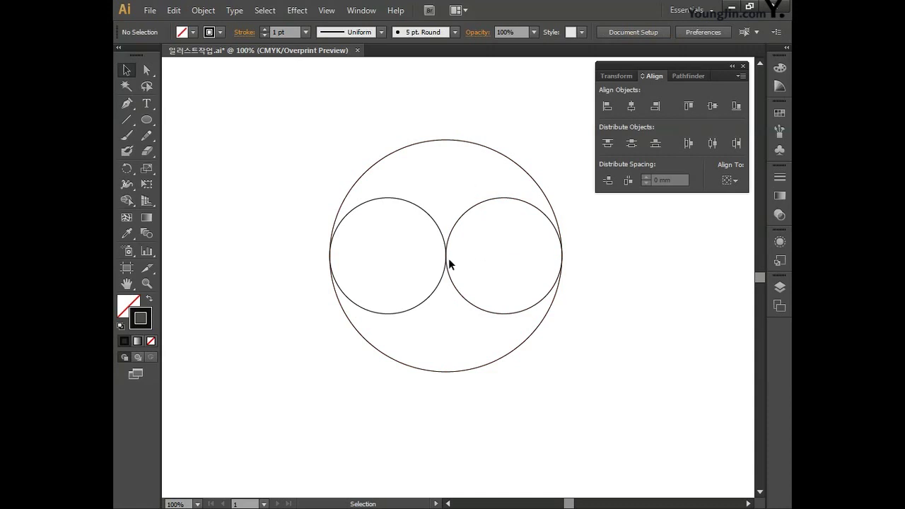
# Step: Delete the left small circle's upper half and the right small circle's lower half, leaving an S-shaped curve
pyautogui.click(147, 71)
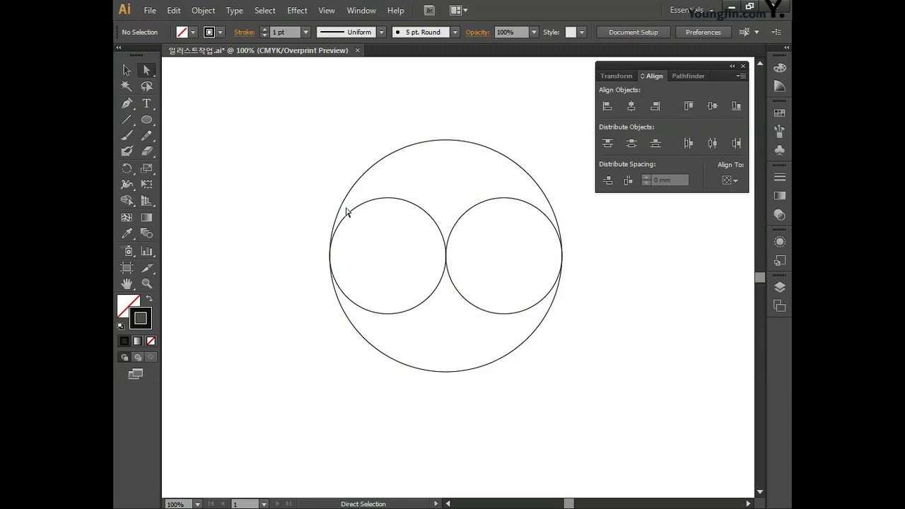
pyautogui.moveTo(368, 186)
pyautogui.mouseDown()
pyautogui.moveTo(404, 222)
pyautogui.moveTo(380, 190)
pyautogui.mouseUp()
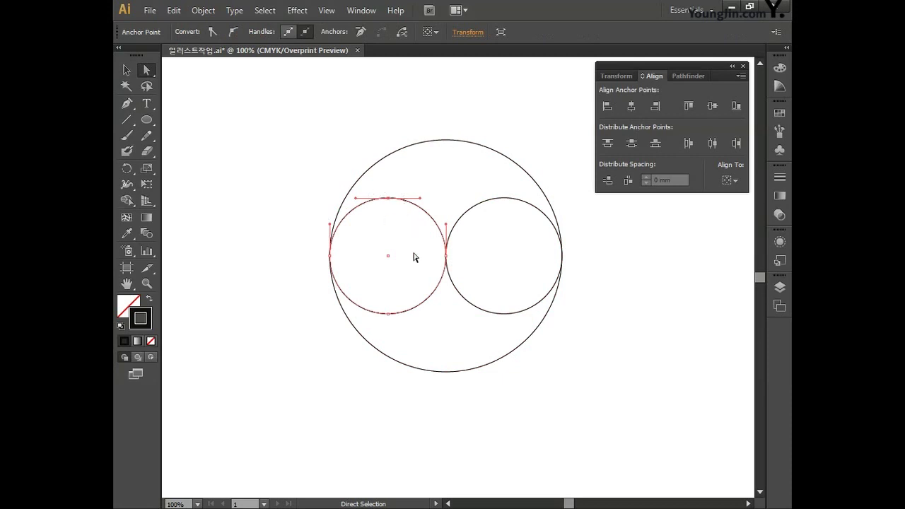
pyautogui.keyDown('shift'); pyautogui.moveTo(497, 307); pyautogui.dragTo(517, 329); pyautogui.keyUp('shift')
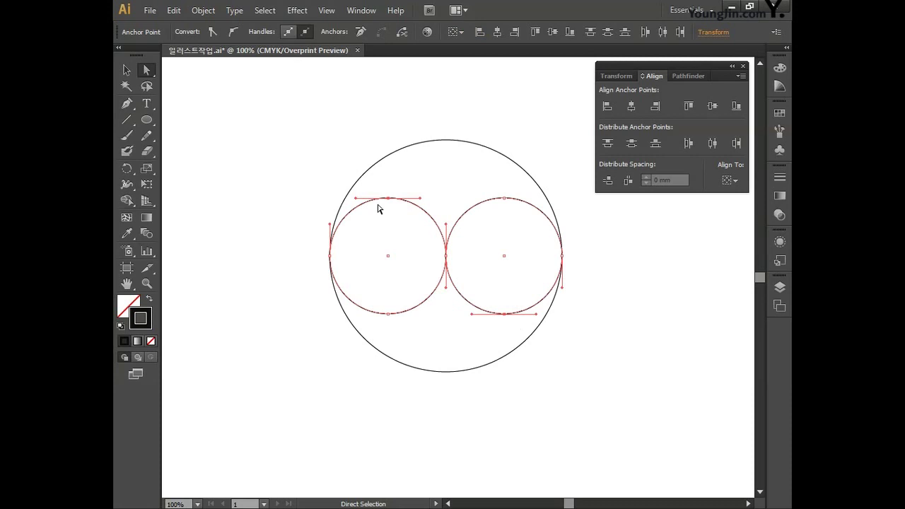
pyautogui.press('Delete')
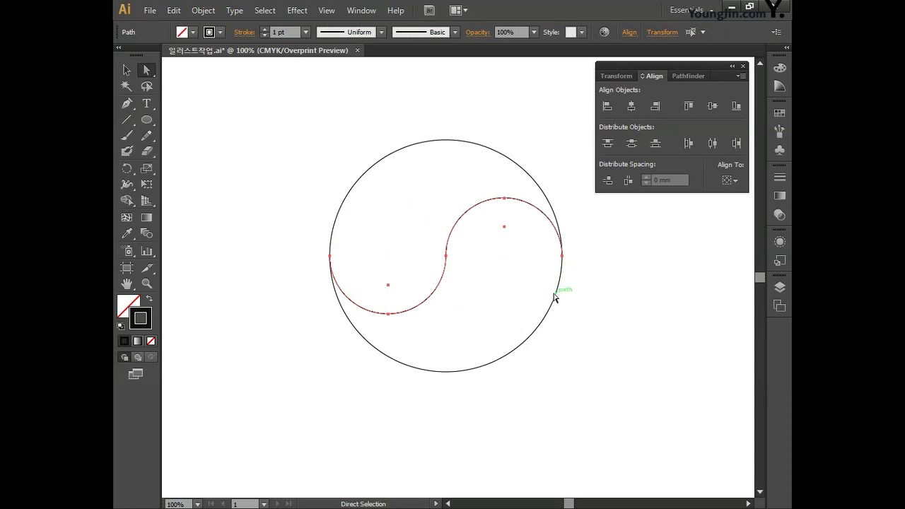
# Step: Join the two half-circle arcs at their shared middle anchor into one S-shaped path
pyautogui.click(126, 70)
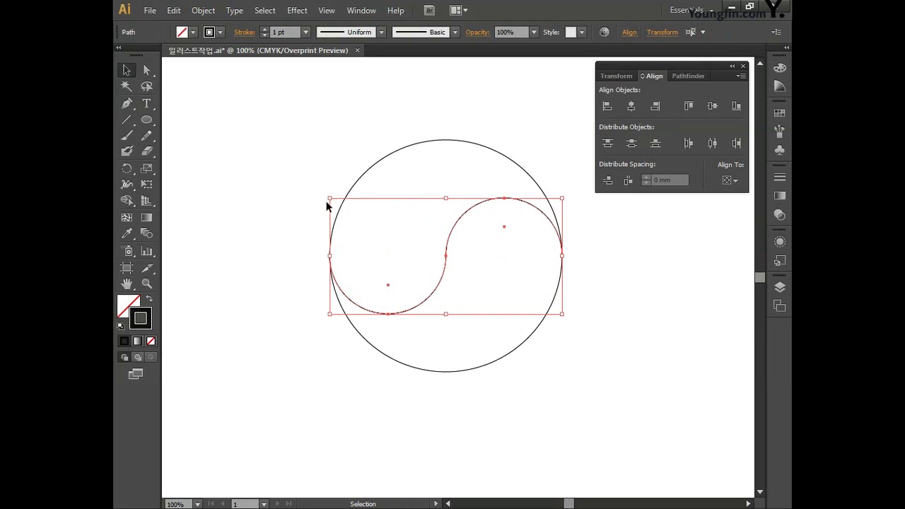
pyautogui.rightClick(447, 257)
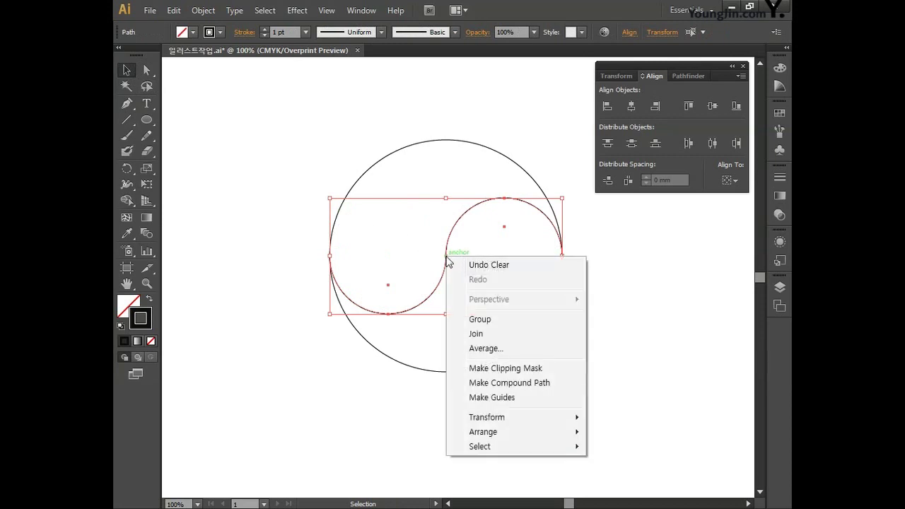
pyautogui.click(478, 335)
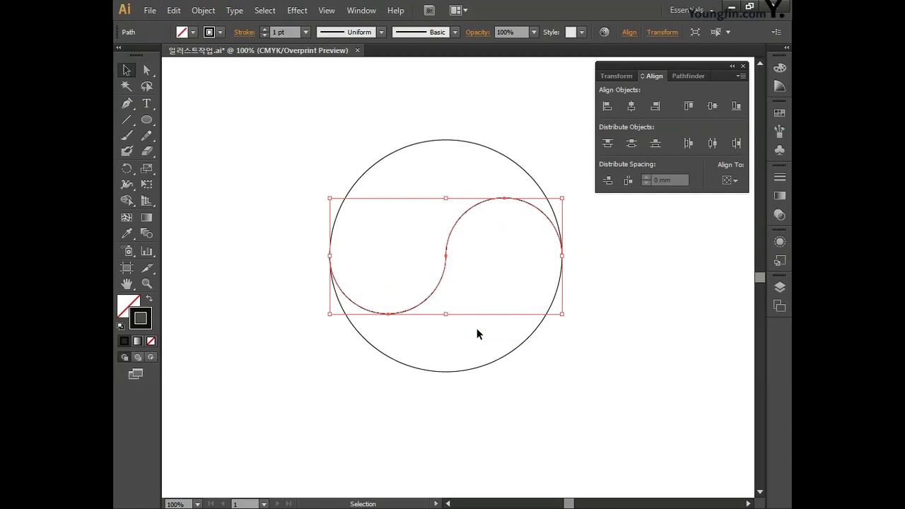
# Step: Divide the large circle along the S-curve with the Pathfinder and ungroup the resulting pieces
pyautogui.click(203, 9)
pyautogui.click(229, 104)
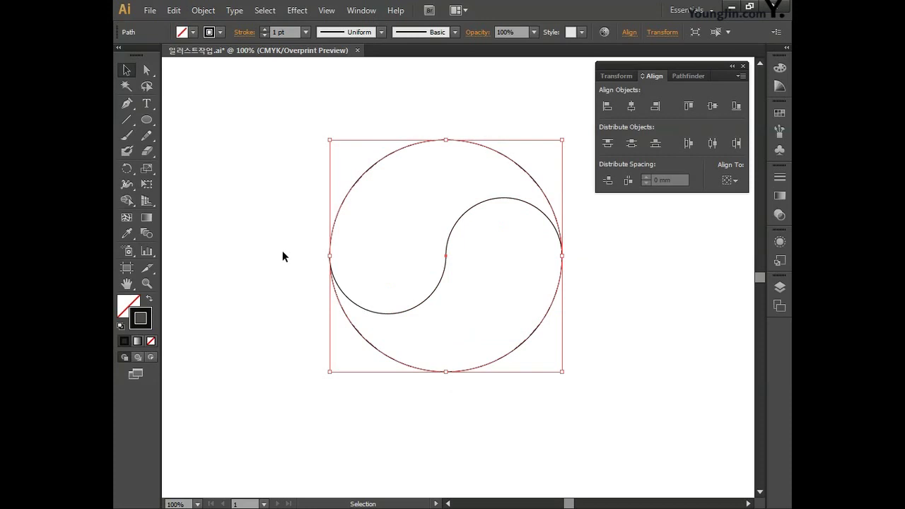
pyautogui.moveTo(299, 169); pyautogui.dragTo(514, 377)
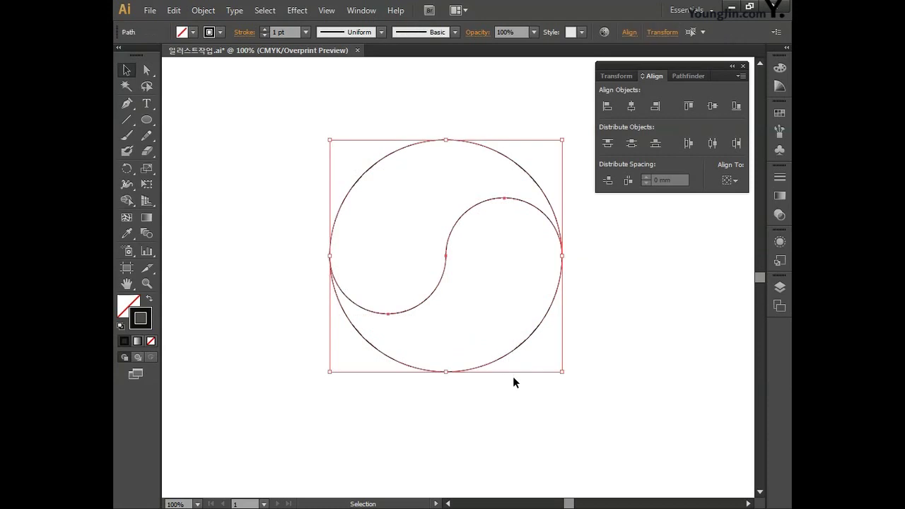
pyautogui.click(686, 76)
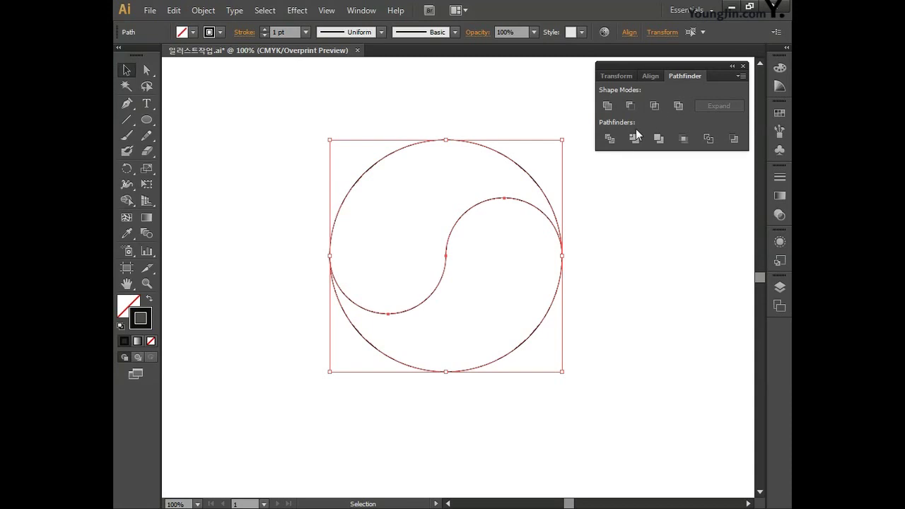
pyautogui.click(609, 139)
pyautogui.rightClick(545, 216)
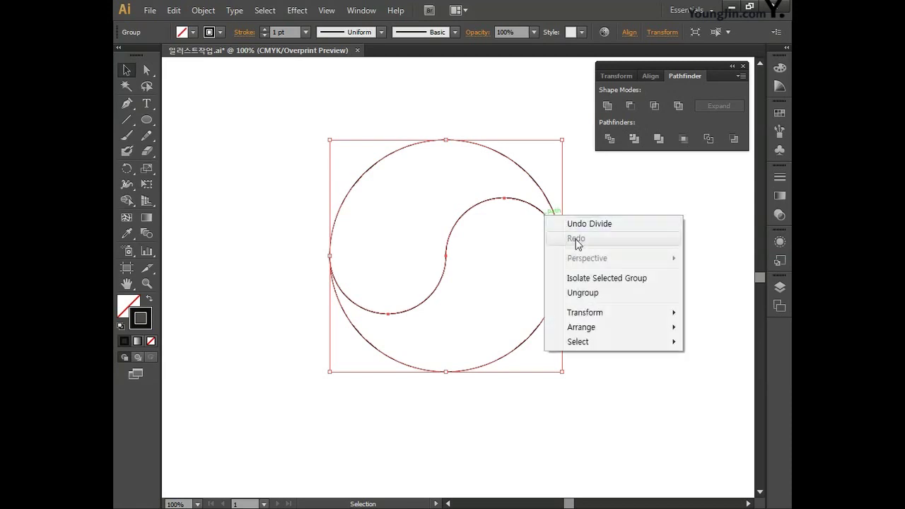
pyautogui.click(585, 295)
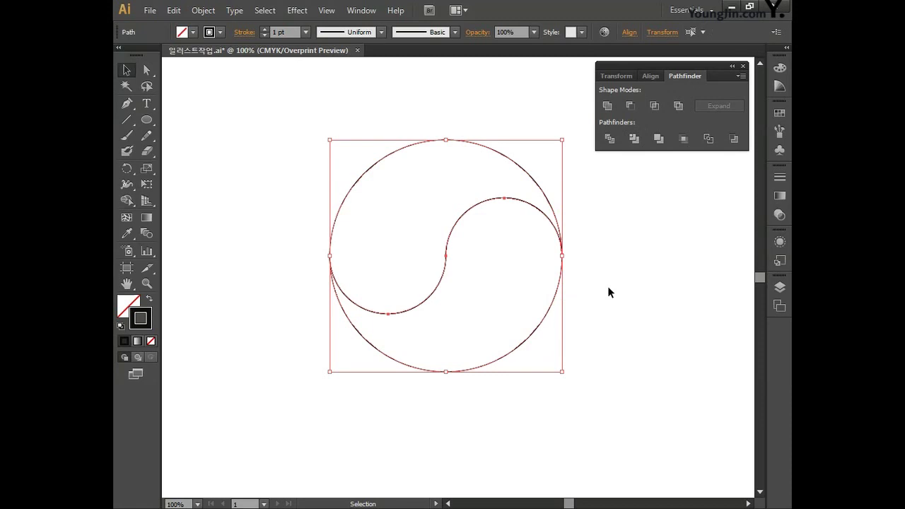
# Step: Fill the upper half of the divided circle with red, C 0, M 100, Y 100, K 0
pyautogui.click(399, 109)
pyautogui.click(446, 170)
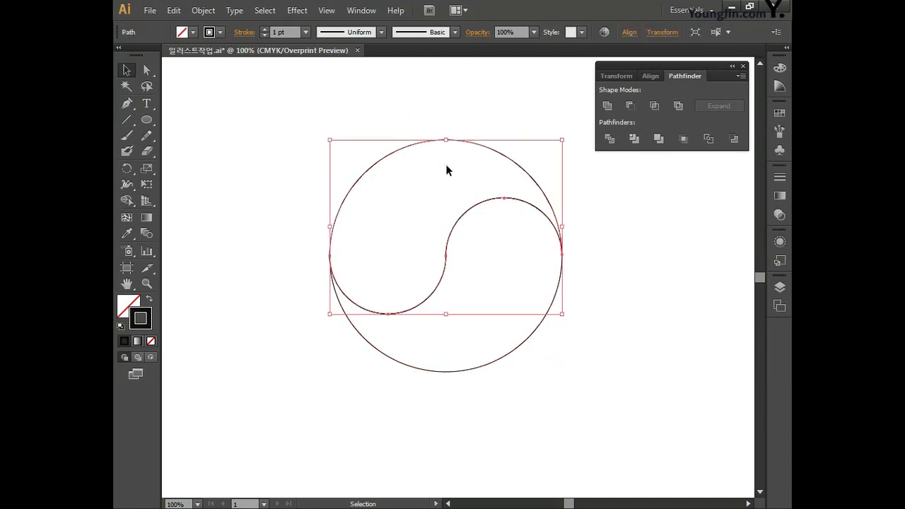
pyautogui.click(128, 306)
pyautogui.doubleClick(128, 306)
pyautogui.click(720, 276)
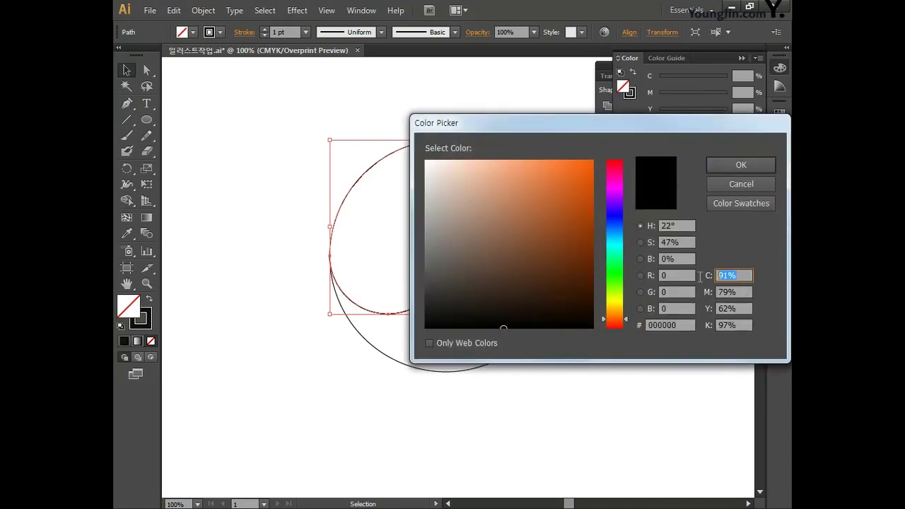
pyautogui.write('0')
pyautogui.press('Tab')
pyautogui.write('100')
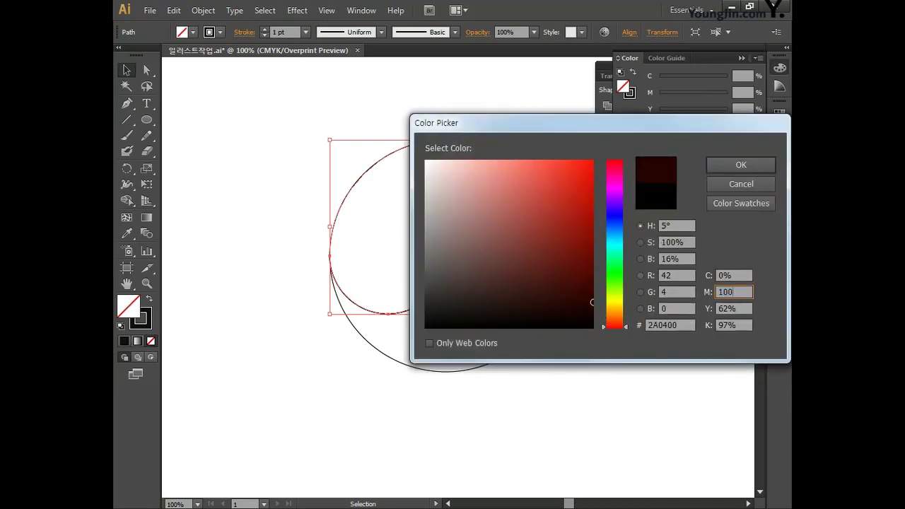
pyautogui.press('Tab')
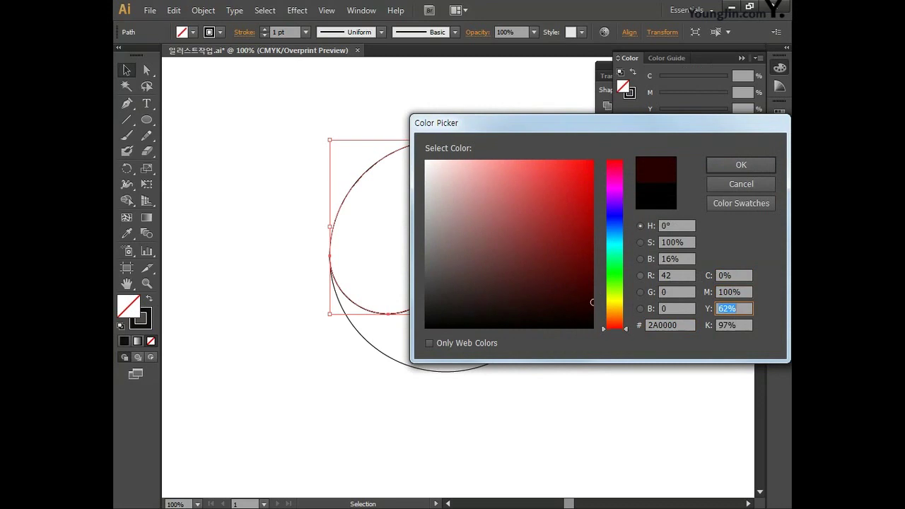
pyautogui.write('100')
pyautogui.press('Tab')
pyautogui.write('0')
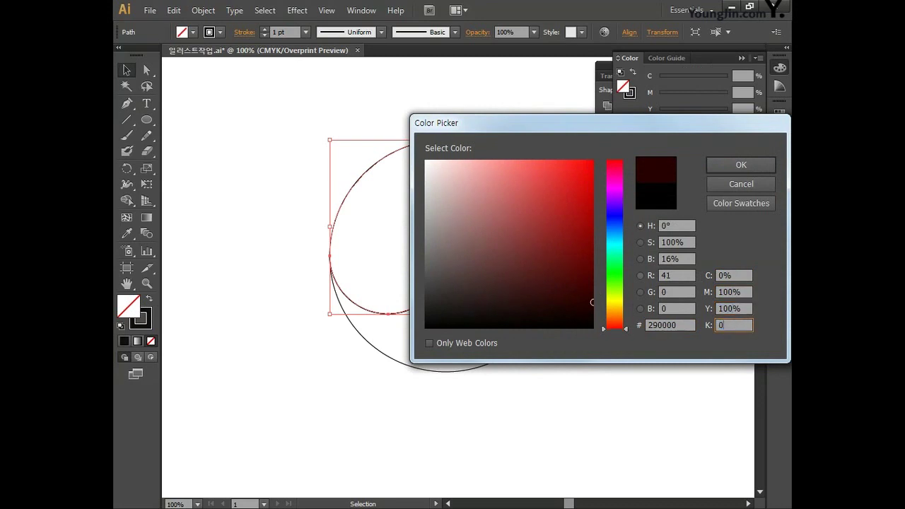
pyautogui.press('Return')
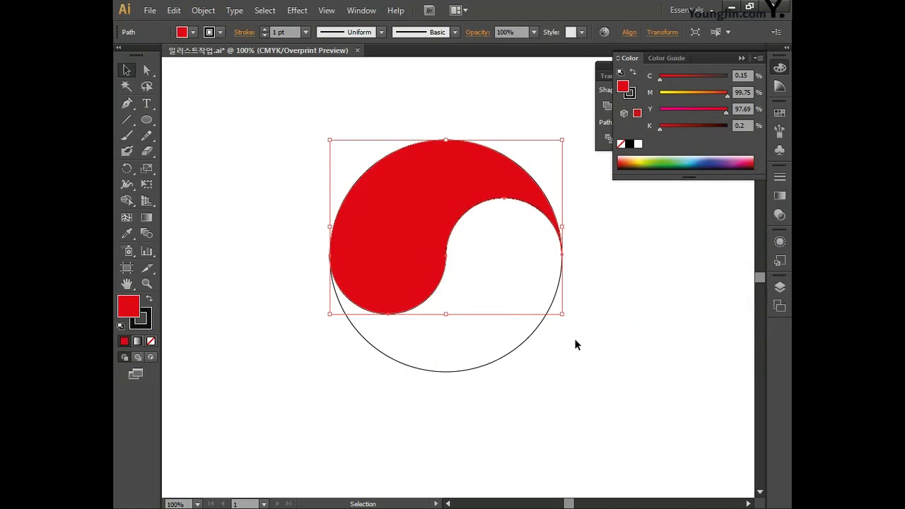
# Step: Fill the lower half of the divided circle with blue, C 100, M 50, Y 0, K 0
pyautogui.click(538, 334)
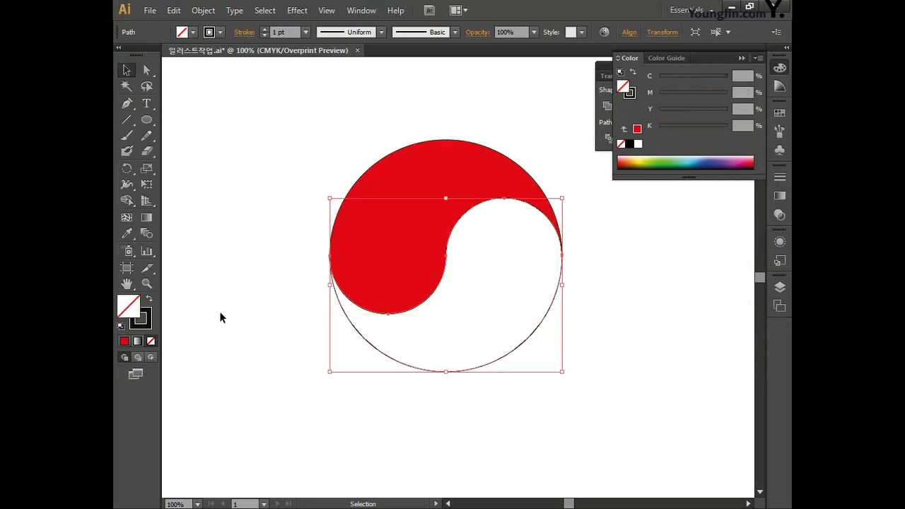
pyautogui.doubleClick(133, 311)
pyautogui.click(730, 276)
pyautogui.write('100')
pyautogui.press('Tab')
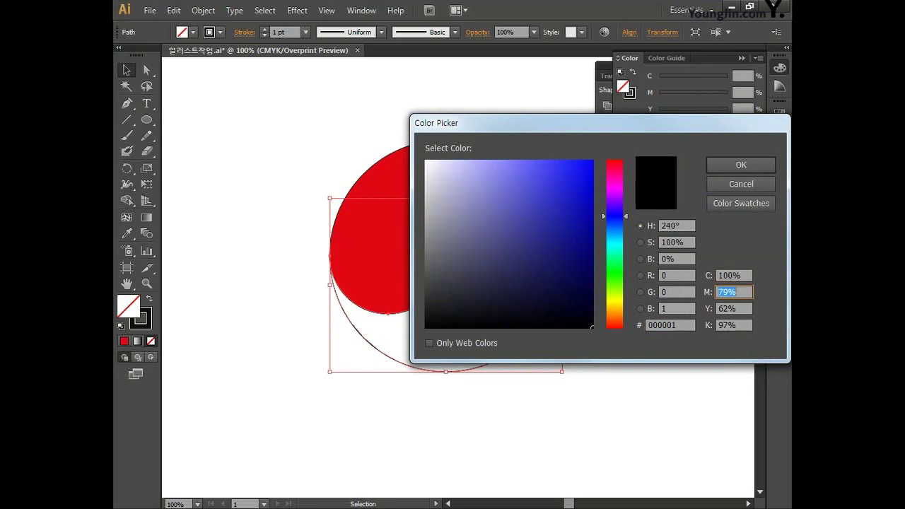
pyautogui.write('50')
pyautogui.press('Tab')
pyautogui.write('0')
pyautogui.press('Tab')
pyautogui.write('0')
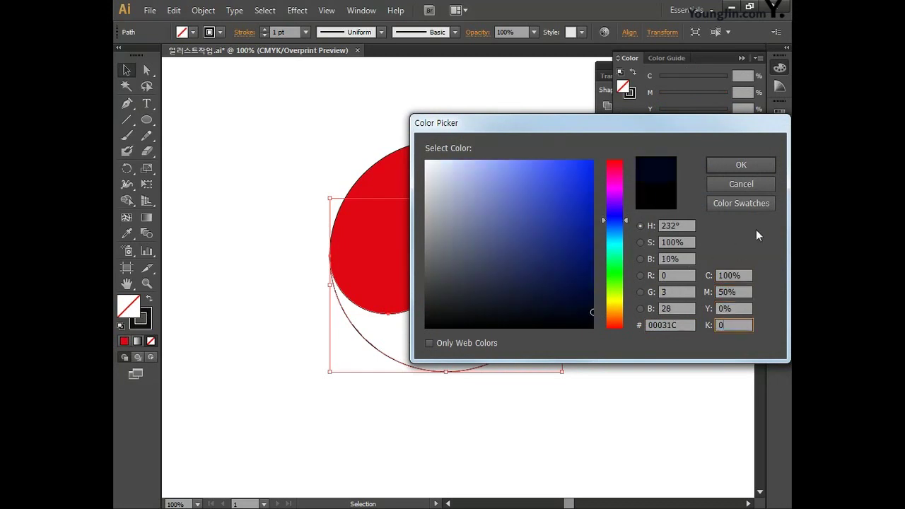
pyautogui.click(742, 167)
# Step: Remove the stroke from both the red and blue halves of the emblem
pyautogui.moveTo(628, 332); pyautogui.dragTo(418, 128)
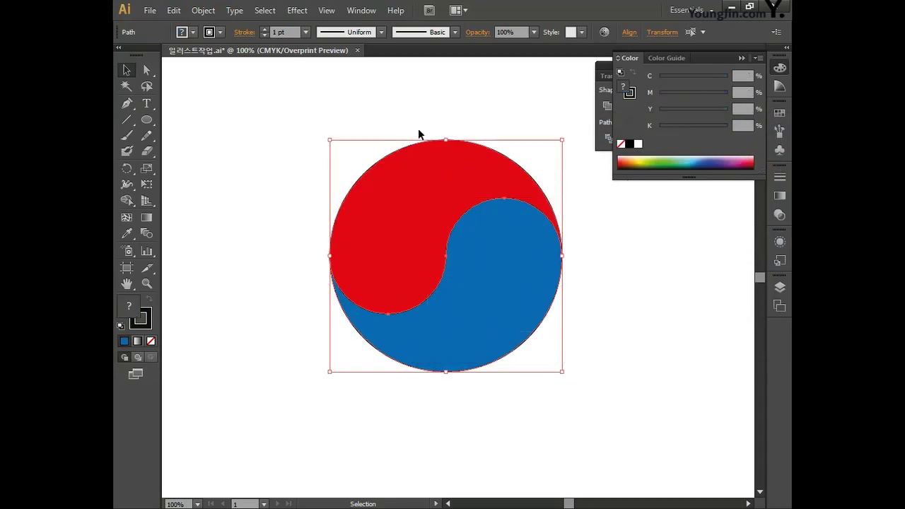
pyautogui.click(150, 341)
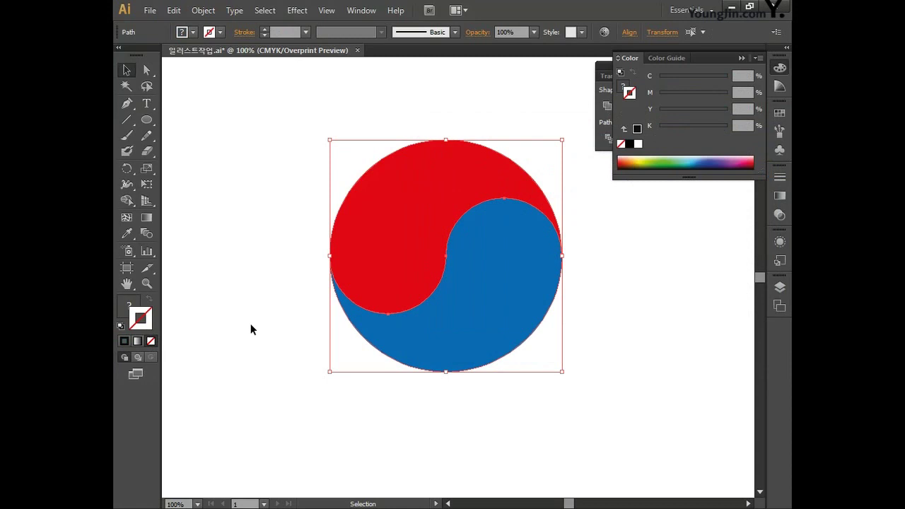
pyautogui.click(780, 71)
pyautogui.click(780, 71)
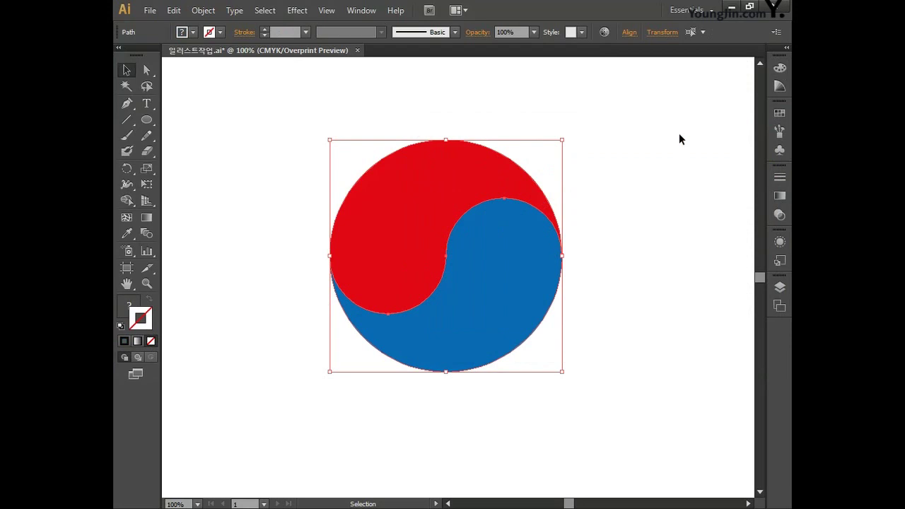
# Step: Draw a tall, narrow rectangle in the empty area to the left of the taegeuk emblem
pyautogui.click(290, 294)
pyautogui.moveTo(291, 295); pyautogui.dragTo(525, 289)
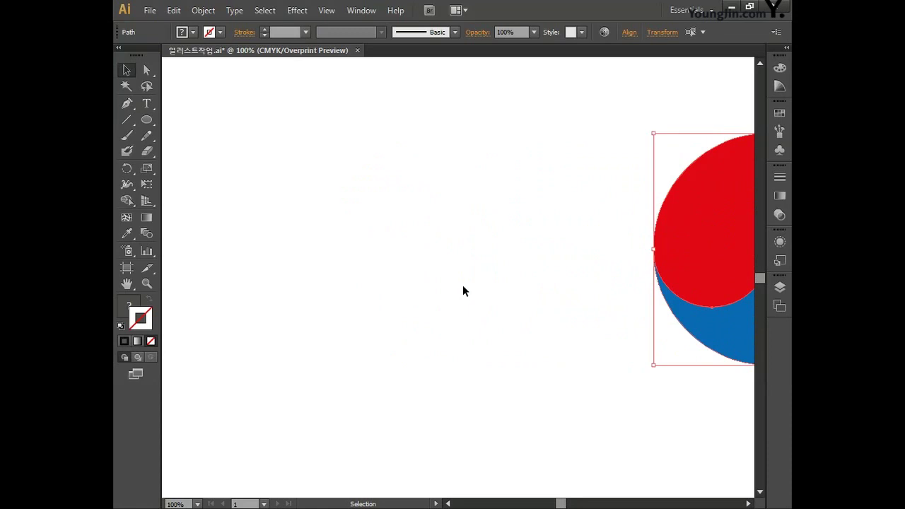
pyautogui.moveTo(146, 120); pyautogui.dragTo(196, 121)
pyautogui.moveTo(223, 180); pyautogui.dragTo(254, 328)
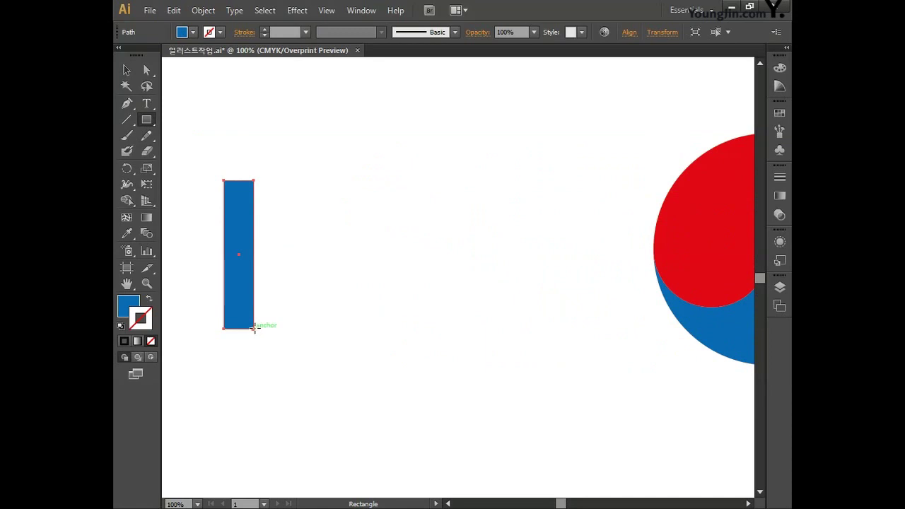
# Step: Fill the narrow rectangle with black, C 0, M 0, Y 0, K 100
pyautogui.doubleClick(128, 305)
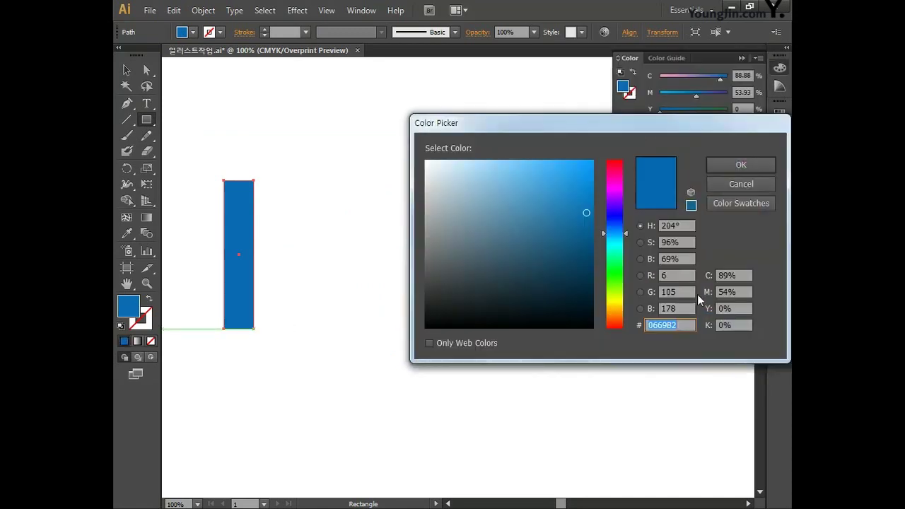
pyautogui.click(733, 275)
pyautogui.write('0')
pyautogui.press('Tab')
pyautogui.write('0')
pyautogui.press('Tab')
pyautogui.write('0')
pyautogui.press('Tab')
pyautogui.write('100')
pyautogui.click(717, 167)
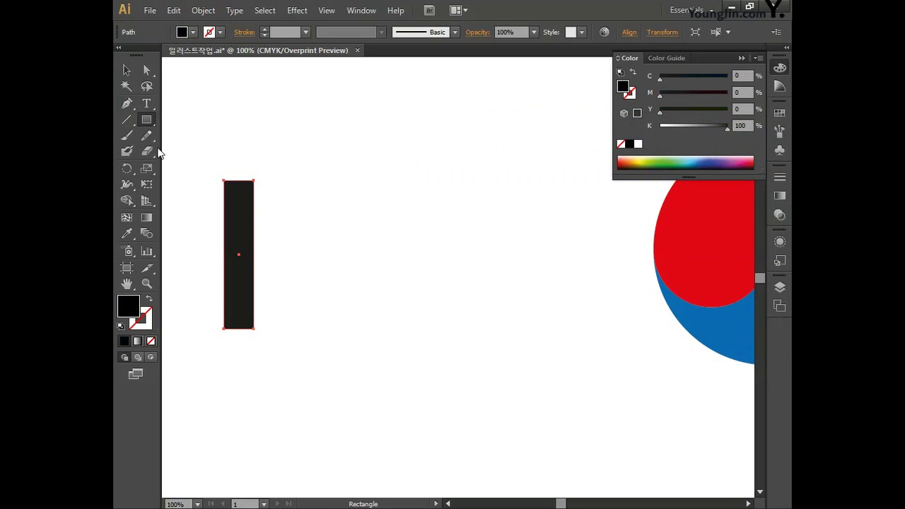
# Step: Copy the black bar a short gap to its right and repeat the copy to make three evenly spaced bars
pyautogui.click(128, 71)
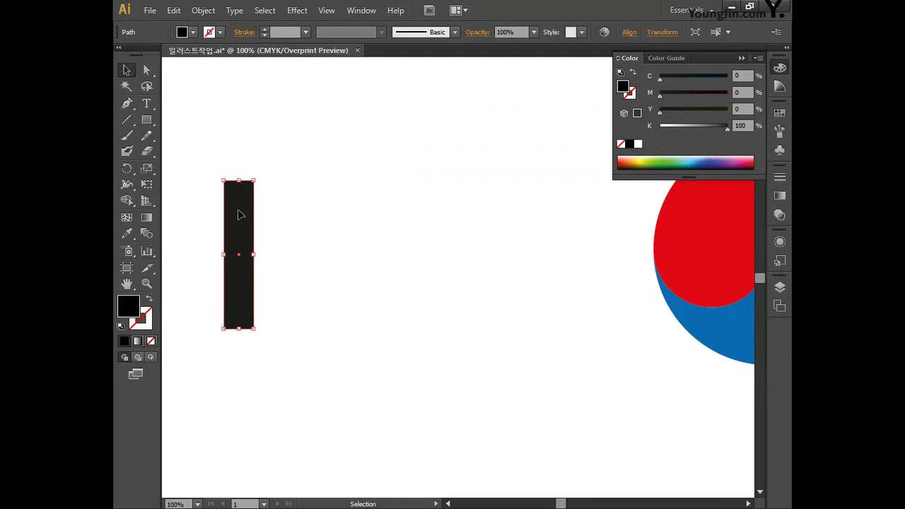
pyautogui.moveTo(241, 215); pyautogui.dragTo(276, 220)
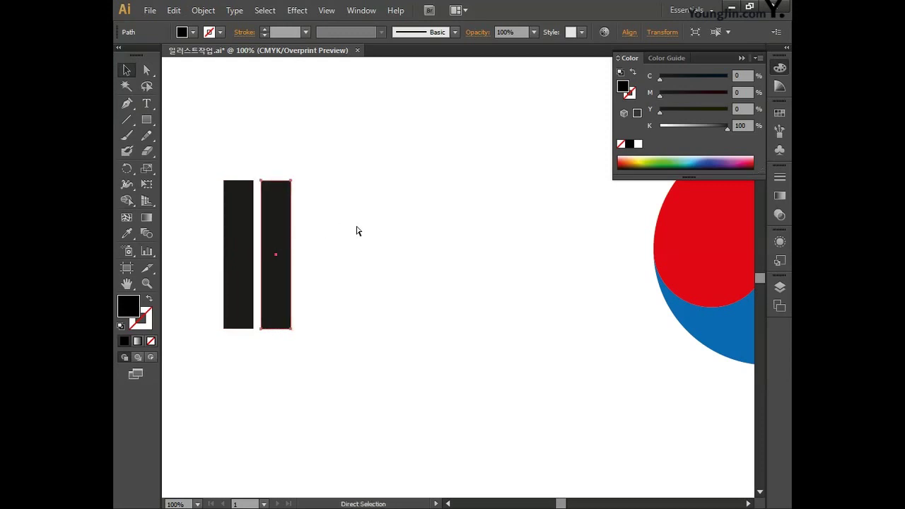
pyautogui.hotkey('ctrl', 'd')
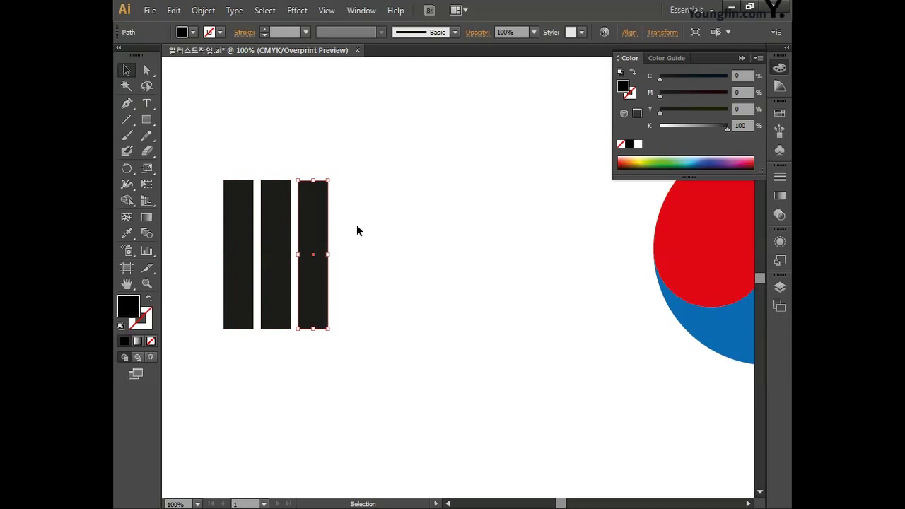
# Step: Place a copy of all three bars horizontally to the right, between the original set and the emblem
pyautogui.click(357, 231)
pyautogui.moveTo(382, 208); pyautogui.dragTo(203, 163)
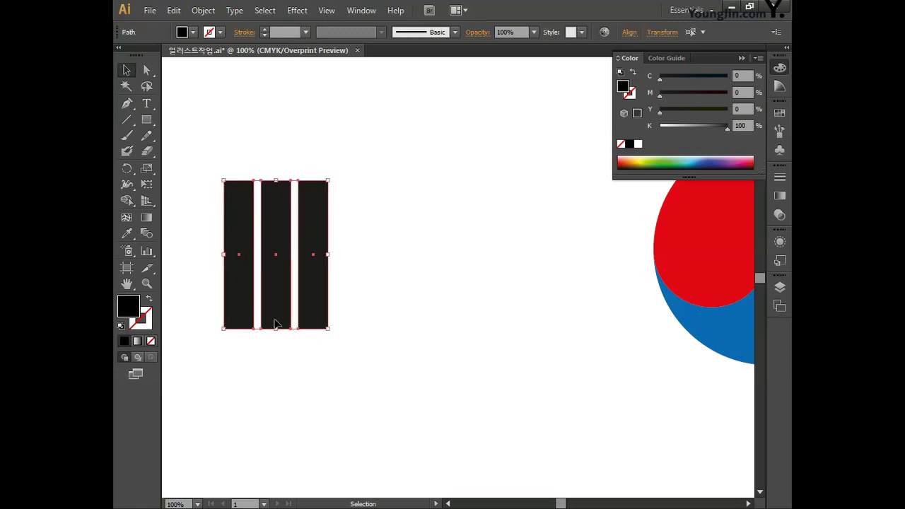
pyautogui.moveTo(318, 287); pyautogui.dragTo(497, 286)
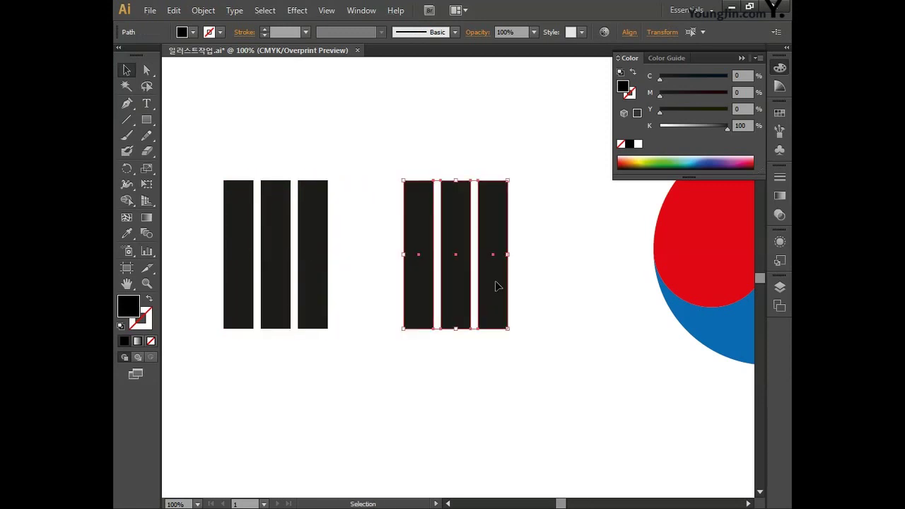
# Step: Draw a horizontal line across the vertical middle of the copied bars and give it a red stroke, F90000
pyautogui.click(130, 121)
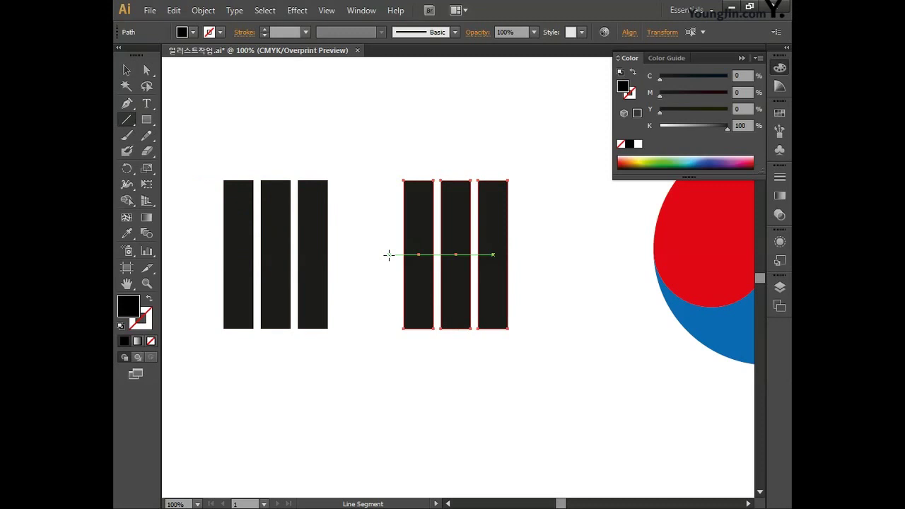
pyautogui.moveTo(389, 254); pyautogui.dragTo(522, 255)
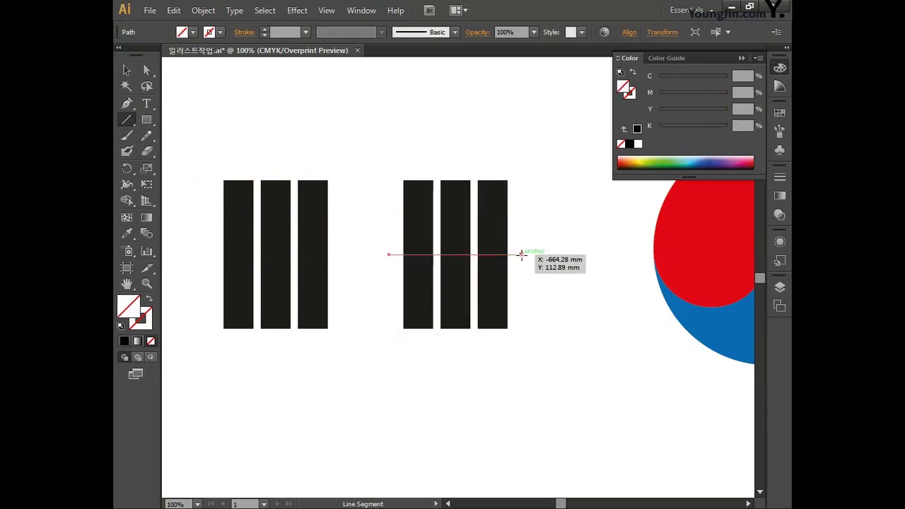
pyautogui.doubleClick(146, 327)
pyautogui.moveTo(612, 197); pyautogui.dragTo(624, 162)
pyautogui.click(592, 161)
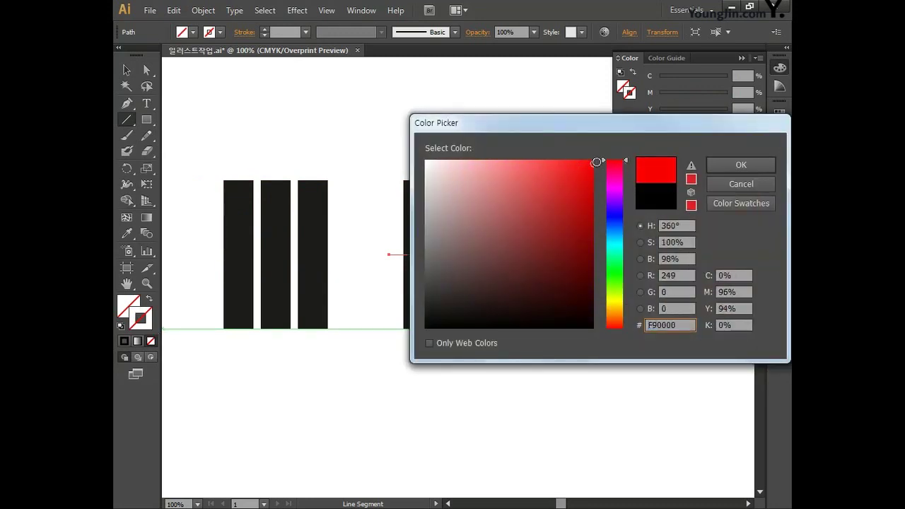
pyautogui.click(729, 164)
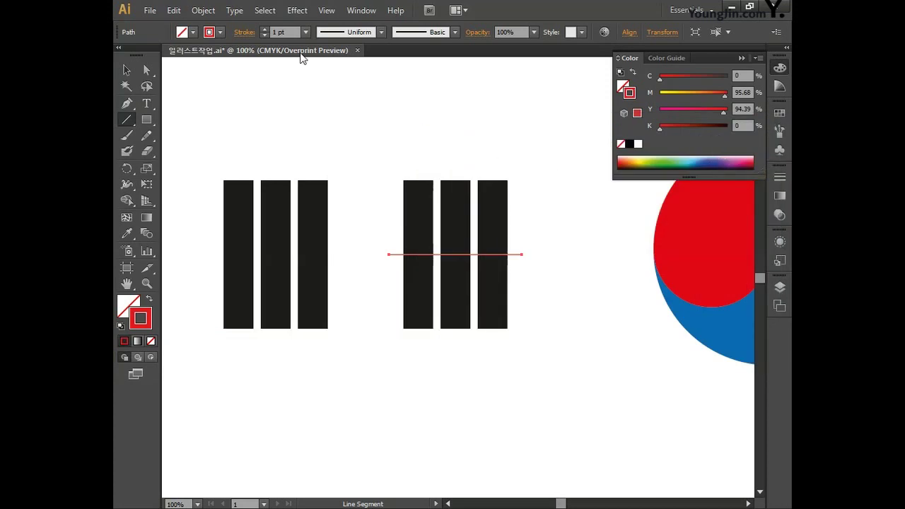
# Step: Set the red line's stroke weight to 12 pt
pyautogui.click(266, 31)
pyautogui.click(266, 31)
pyautogui.click(267, 31)
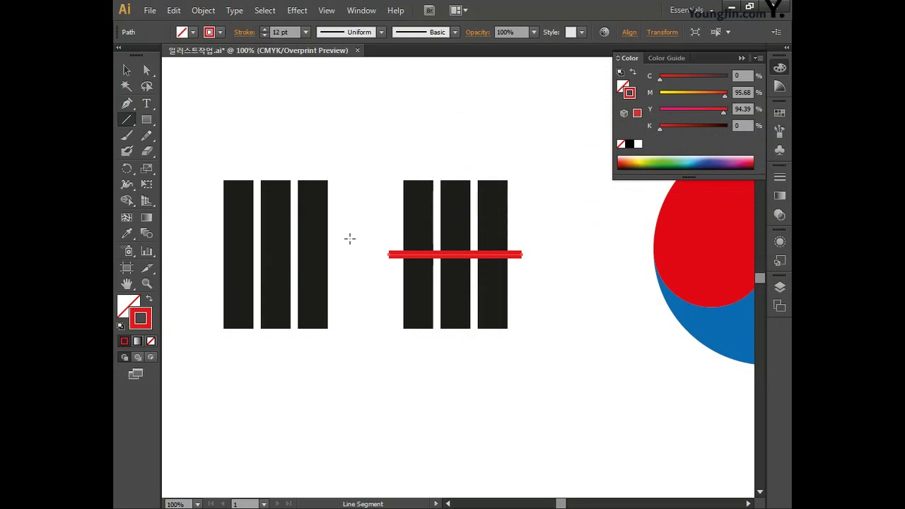
pyautogui.click(129, 72)
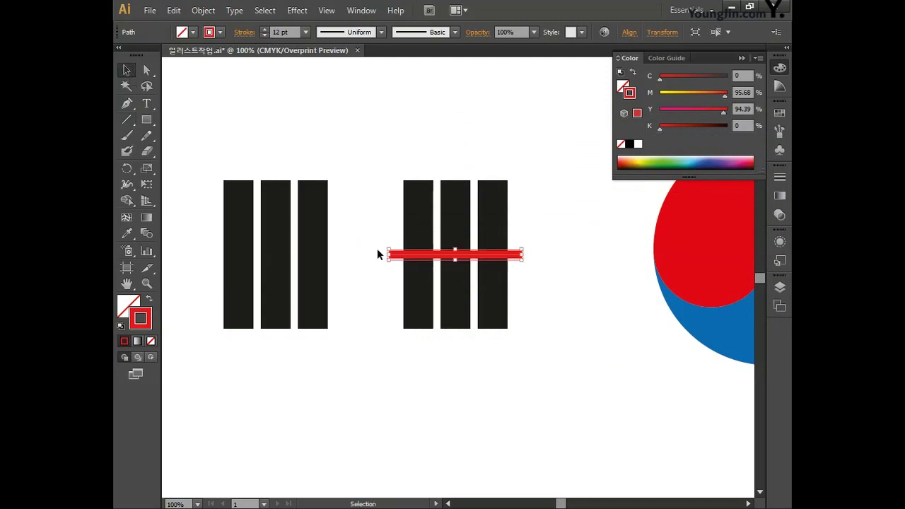
# Step: Convert the red line's stroke into a filled shape with Outline Stroke
pyautogui.click(207, 17)
pyautogui.moveTo(248, 284)
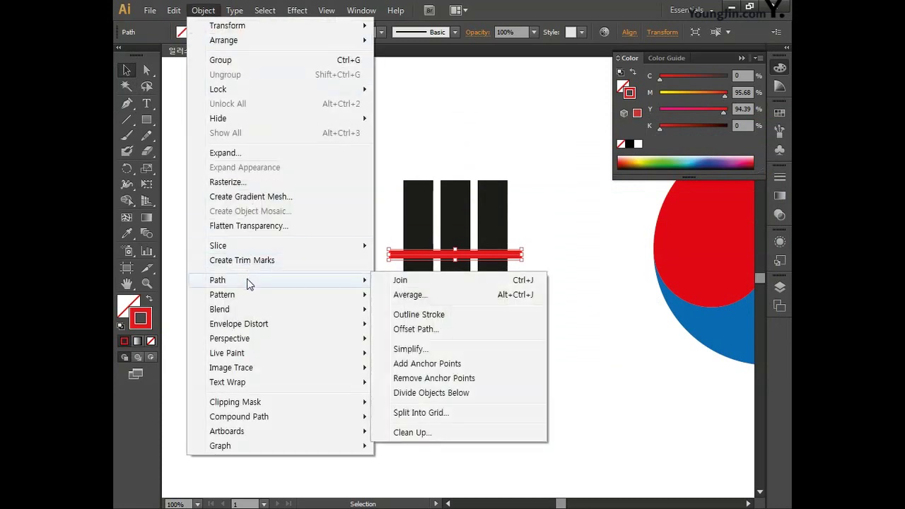
pyautogui.click(401, 319)
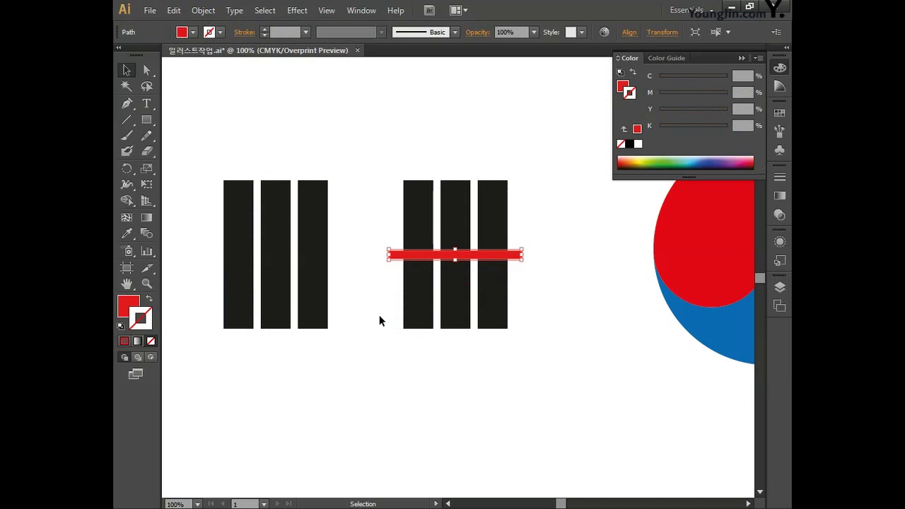
# Step: Copy the three bars with their red strip straight below, and place another copy beneath the original bars
pyautogui.click(367, 177)
pyautogui.moveTo(373, 154); pyautogui.dragTo(539, 358)
pyautogui.moveTo(517, 402); pyautogui.dragTo(517, 323)
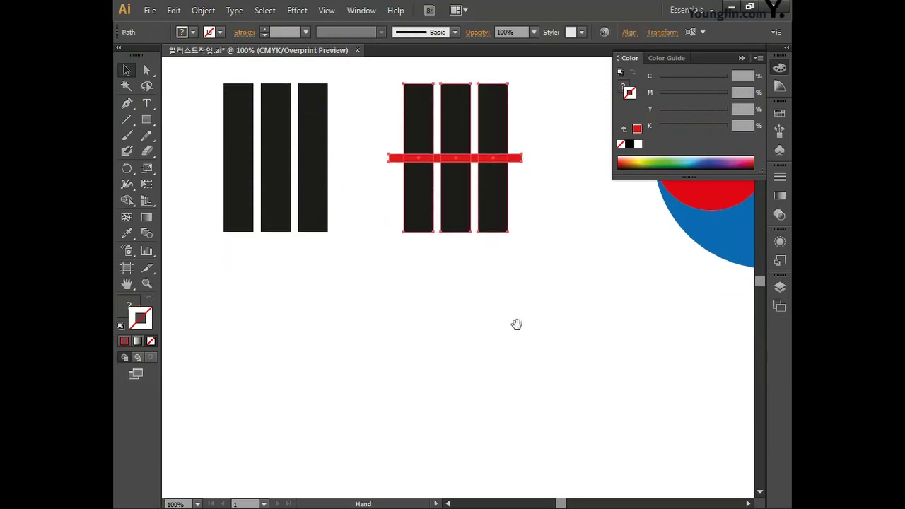
pyautogui.moveTo(494, 207); pyautogui.dragTo(318, 405)
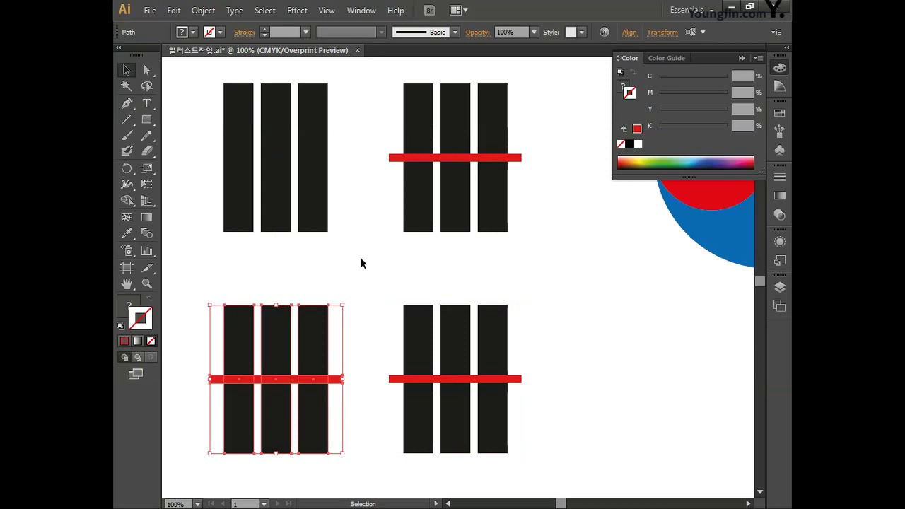
# Step: Rework the upper set's red strip into two short ones over the outer bars, and shorten the lower-left strip to the middle bar
pyautogui.click(393, 158)
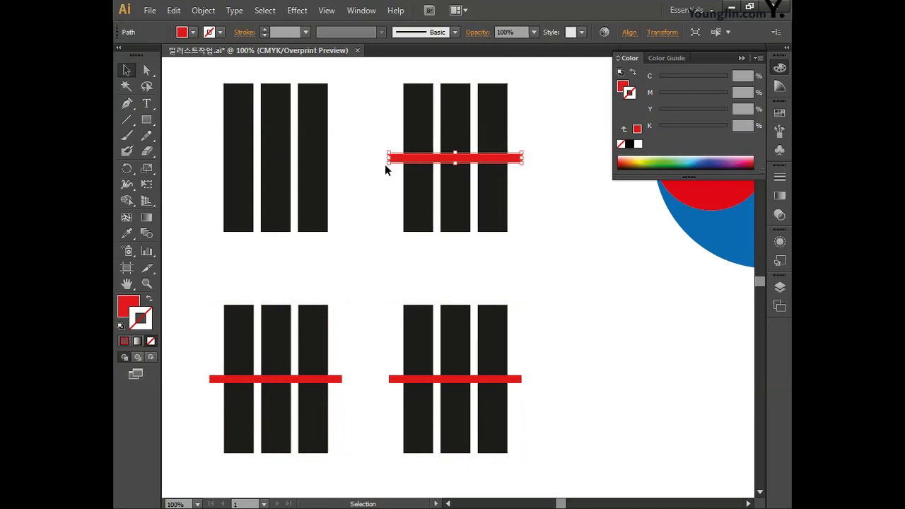
pyautogui.moveTo(523, 158)
pyautogui.mouseDown()
pyautogui.moveTo(437, 176)
pyautogui.moveTo(513, 159)
pyautogui.mouseUp()
pyautogui.click(338, 380)
pyautogui.moveTo(341, 379); pyautogui.dragTo(296, 397)
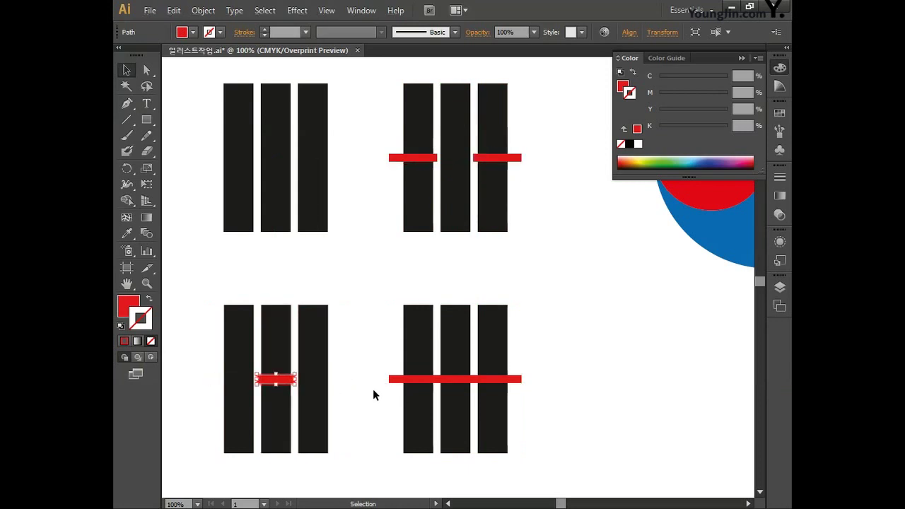
pyautogui.click(369, 383)
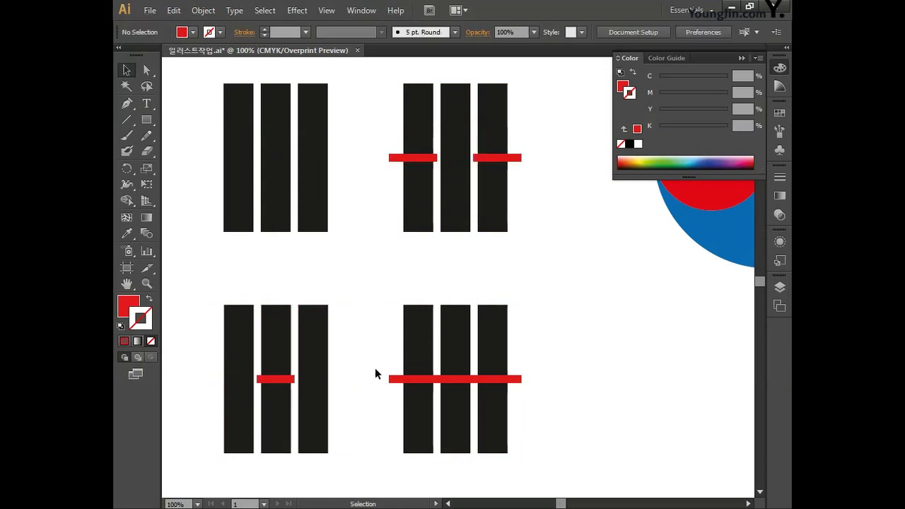
# Step: Divide all four bar sets and their red strips with the Pathfinder's Divide operation and ungroup the result
pyautogui.moveTo(191, 82); pyautogui.dragTo(574, 481)
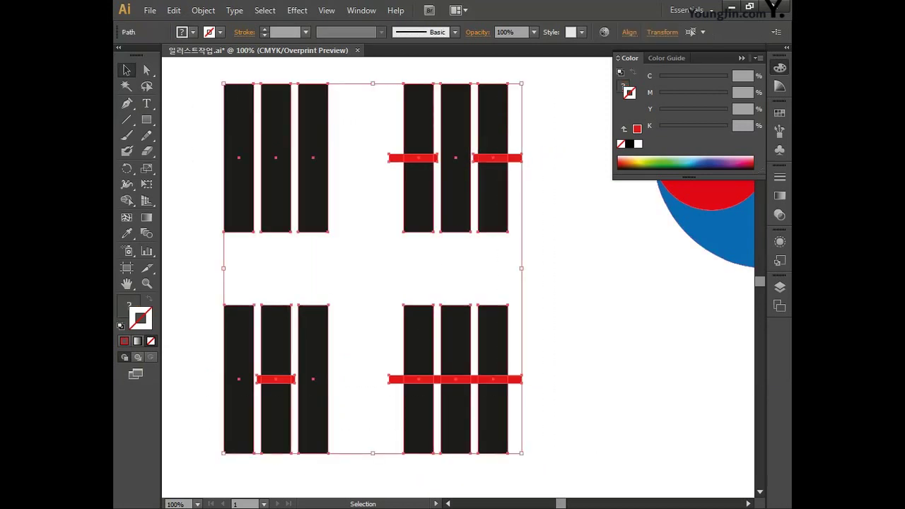
pyautogui.click(780, 68)
pyautogui.click(362, 11)
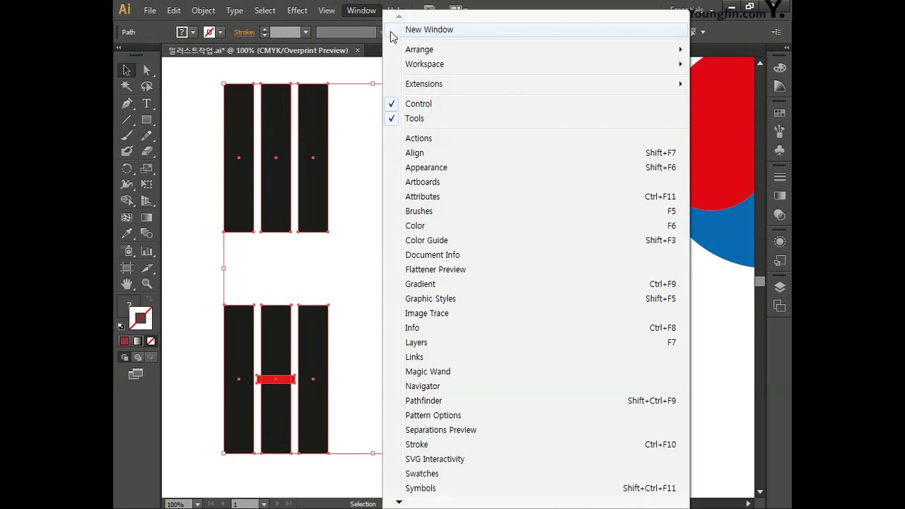
pyautogui.click(446, 400)
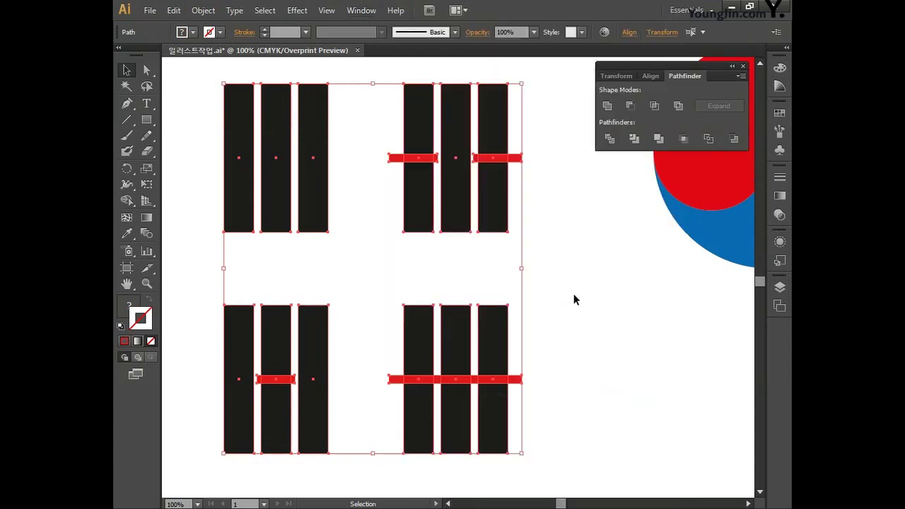
pyautogui.click(610, 139)
pyautogui.rightClick(497, 201)
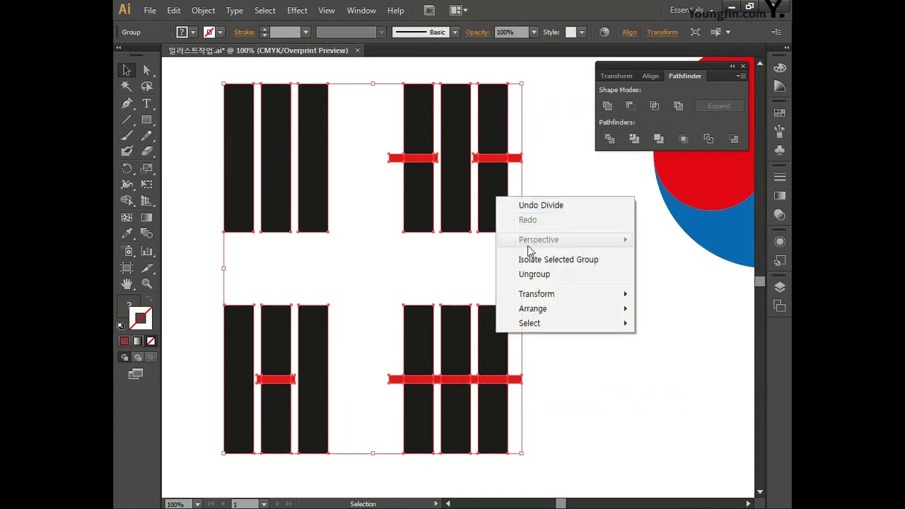
pyautogui.click(530, 274)
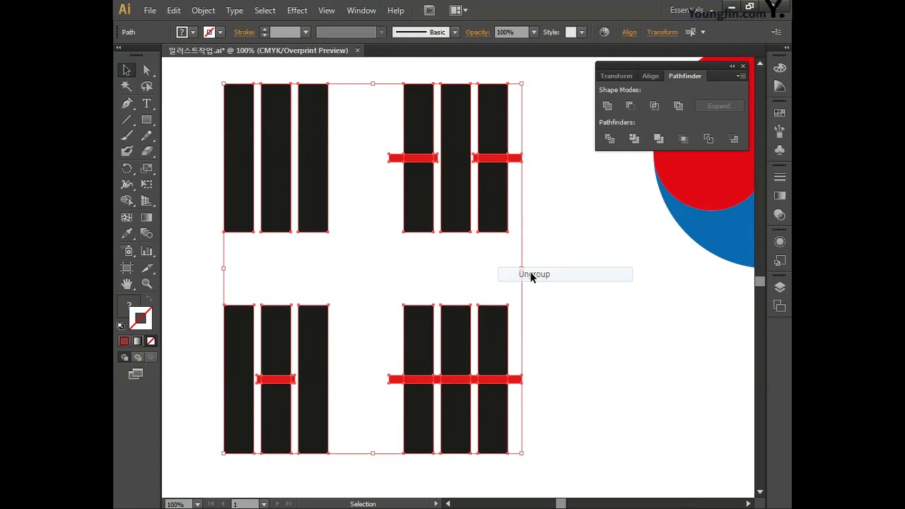
pyautogui.click(557, 235)
# Step: Delete all red pieces from the divided bars, leaving gaps in the split bars of three trigrams
pyautogui.click(397, 158)
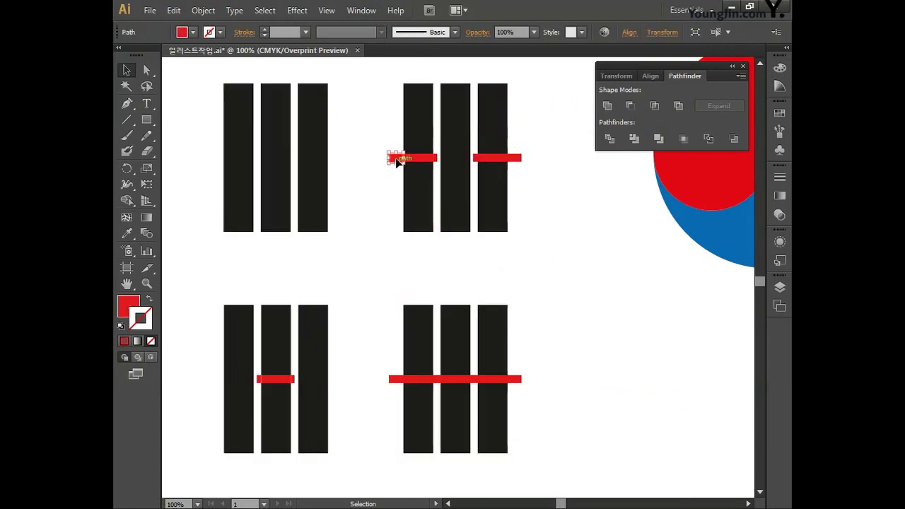
pyautogui.press('Delete')
pyautogui.click(412, 159)
pyautogui.press('Delete')
pyautogui.click(434, 158)
pyautogui.press('Delete')
pyautogui.click(485, 164)
pyautogui.press('Delete')
pyautogui.click(515, 380)
pyautogui.press('Delete')
pyautogui.moveTo(516, 379); pyautogui.dragTo(380, 384)
pyautogui.press('Delete')
pyautogui.click(262, 379)
pyautogui.press('Delete')
pyautogui.click(293, 380)
pyautogui.press('Delete')
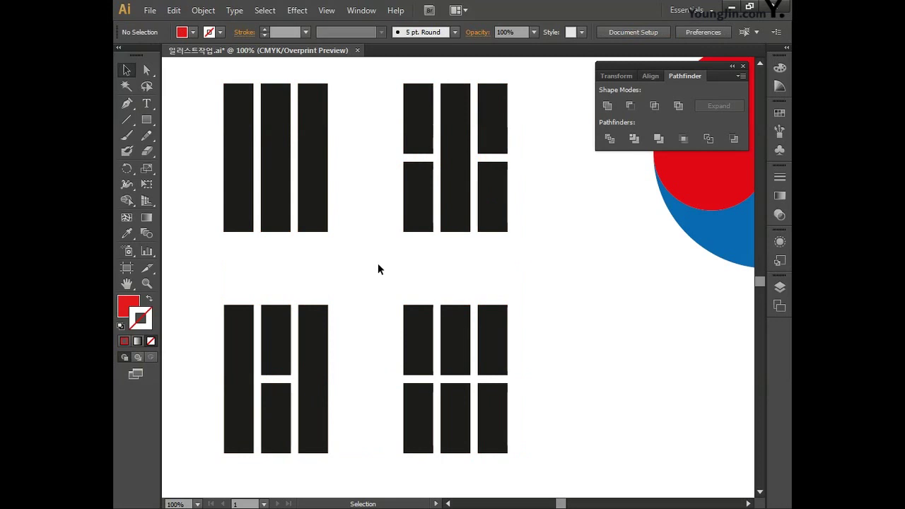
# Step: Scale down the trigrams and place the one with split outer bars diagonally at the emblem's upper right
pyautogui.hotkey('ctrl', '-')
pyautogui.hotkey('ctrl', '-')
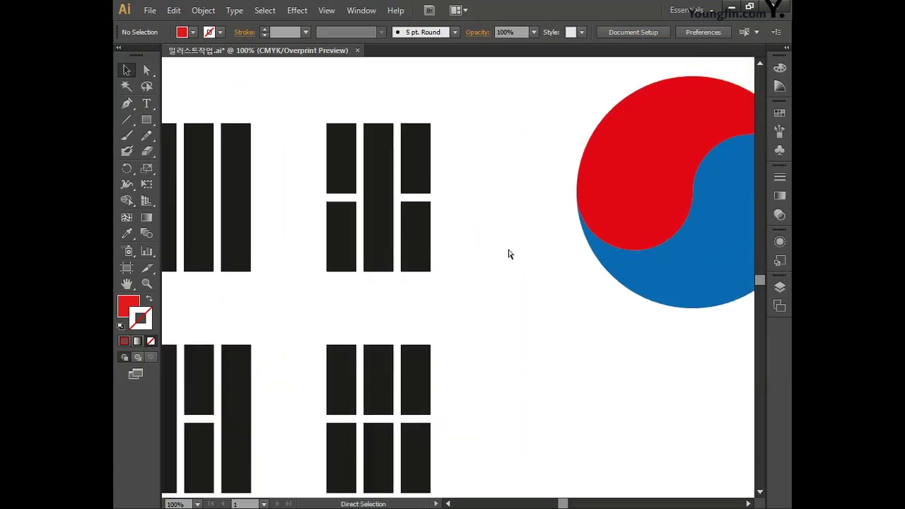
pyautogui.moveTo(507, 253); pyautogui.dragTo(419, 316)
pyautogui.moveTo(205, 212); pyautogui.dragTo(390, 382)
pyautogui.moveTo(508, 293); pyautogui.dragTo(449, 346)
pyautogui.moveTo(515, 390); pyautogui.dragTo(612, 341)
pyautogui.click(407, 225)
pyautogui.moveTo(407, 225); pyautogui.dragTo(629, 225)
pyautogui.moveTo(657, 253); pyautogui.dragTo(686, 242)
pyautogui.moveTo(630, 216); pyautogui.dragTo(629, 208)
# Step: Rotate the other three trigrams diagonally and arrange them around the emblem's remaining corners, with the left pair set at a matching distance
pyautogui.moveTo(293, 172); pyautogui.dragTo(394, 273)
pyautogui.moveTo(358, 255); pyautogui.dragTo(442, 228)
pyautogui.moveTo(377, 277); pyautogui.dragTo(651, 341)
pyautogui.moveTo(293, 268); pyautogui.dragTo(461, 333)
pyautogui.click(529, 398)
pyautogui.moveTo(679, 420); pyautogui.dragTo(410, 338)
pyautogui.moveTo(673, 412); pyautogui.dragTo(639, 225)
pyautogui.moveTo(406, 155); pyautogui.dragTo(436, 385)
pyautogui.moveTo(455, 339); pyautogui.dragTo(424, 340)
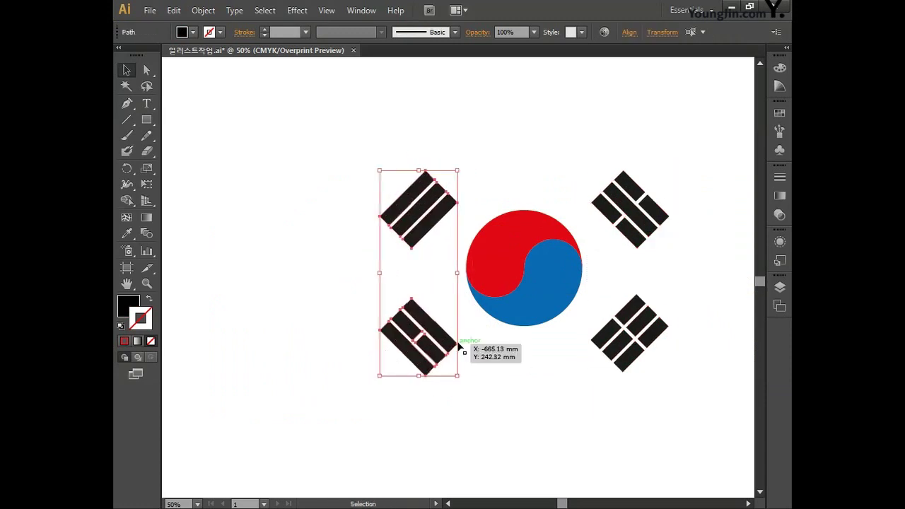
# Step: Scale the emblem and all four trigrams down together proportionally
pyautogui.click(542, 413)
pyautogui.moveTo(542, 412); pyautogui.dragTo(471, 398)
pyautogui.hotkey('ctrl', '+')
pyautogui.moveTo(252, 101); pyautogui.dragTo(661, 455)
pyautogui.moveTo(650, 406); pyautogui.dragTo(591, 353)
pyautogui.click(452, 401)
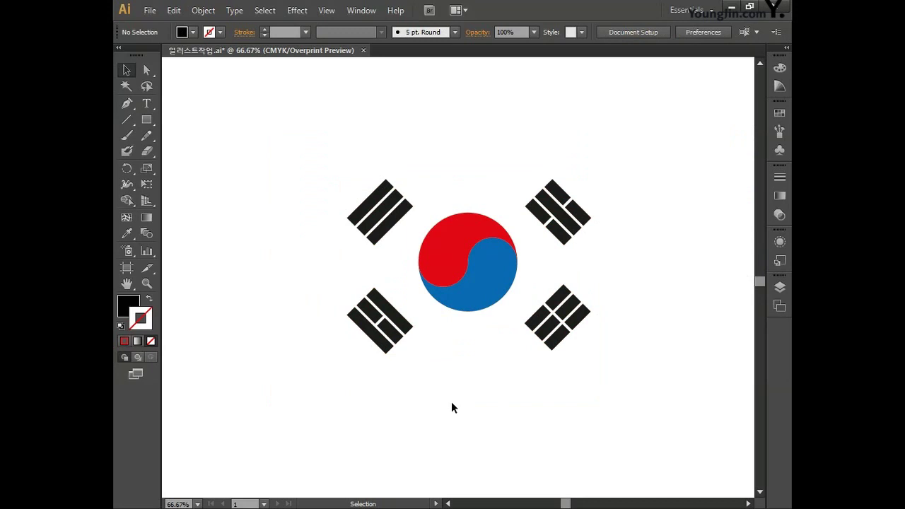
# Step: Create a rectangle 300 mm wide and 200 mm high over the emblem and trigrams
pyautogui.click(149, 122)
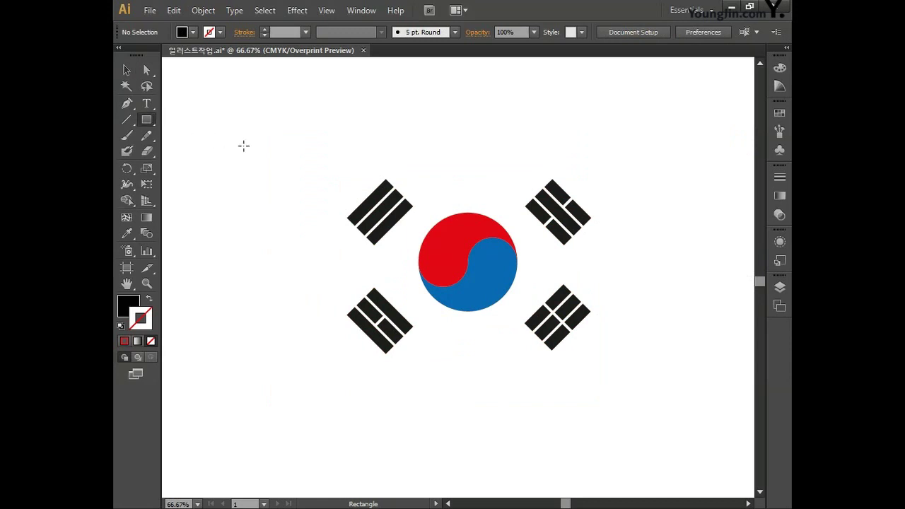
pyautogui.click(275, 146)
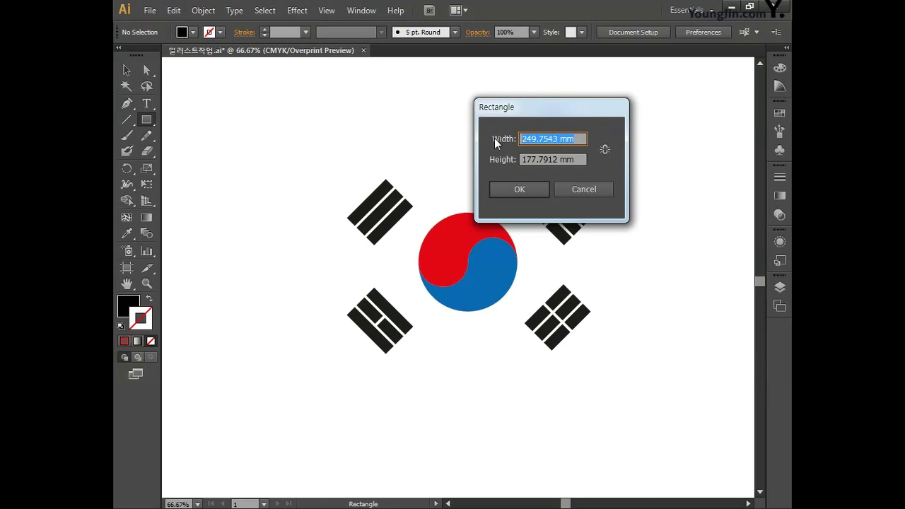
pyautogui.write('300')
pyautogui.press('Tab')
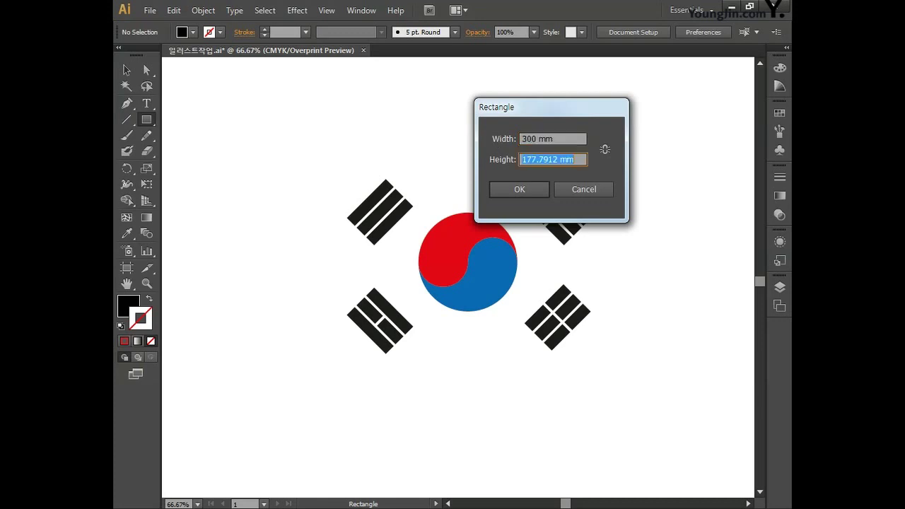
pyautogui.write('200')
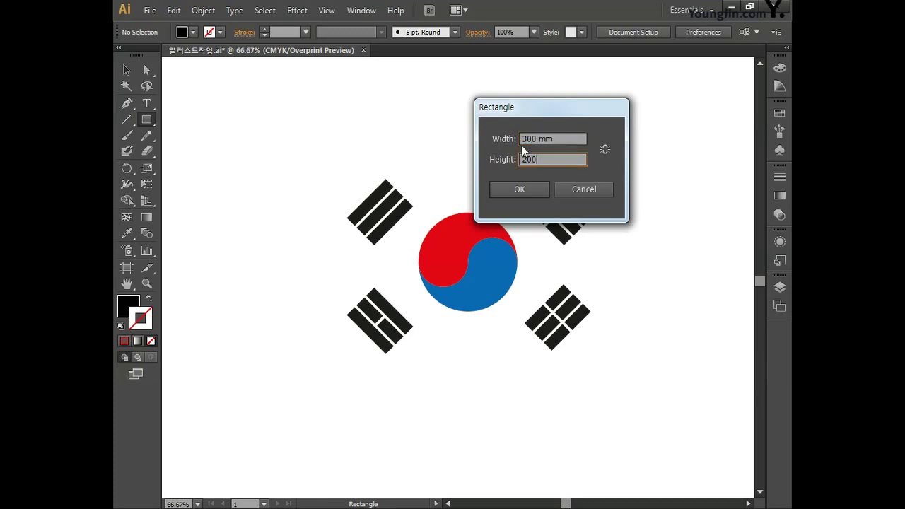
pyautogui.click(519, 191)
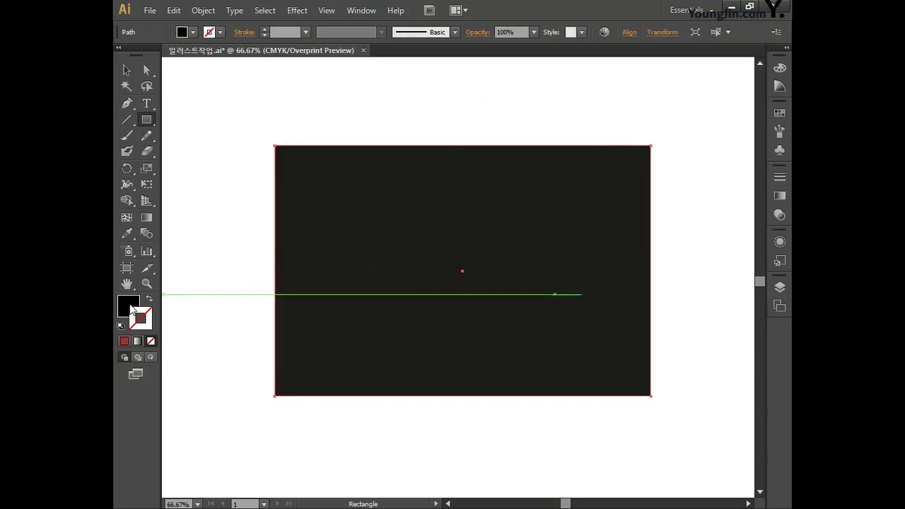
# Step: Fill the rectangle with white by setting C, M, Y and K to 0%
pyautogui.click(124, 309)
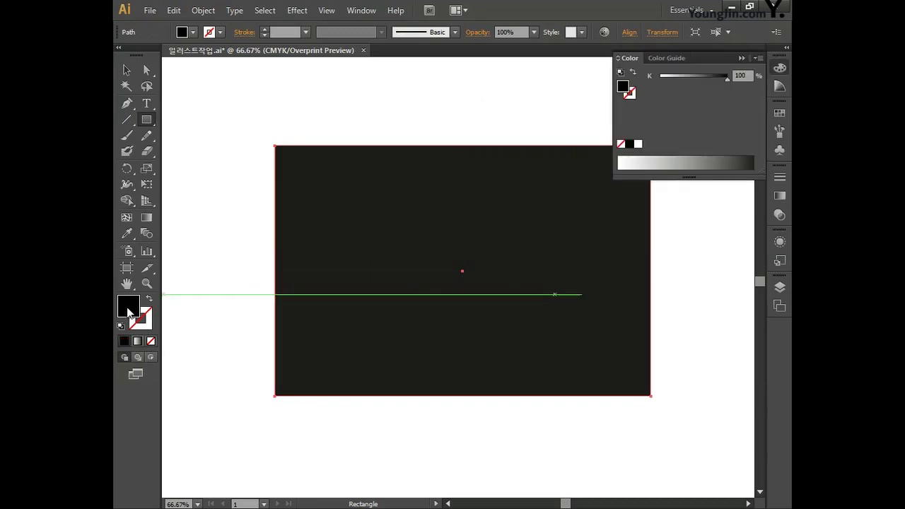
pyautogui.doubleClick(128, 309)
pyautogui.click(746, 275)
pyautogui.press('Tab')
pyautogui.write('0')
pyautogui.press('Tab')
pyautogui.press('Tab')
pyautogui.write('0')
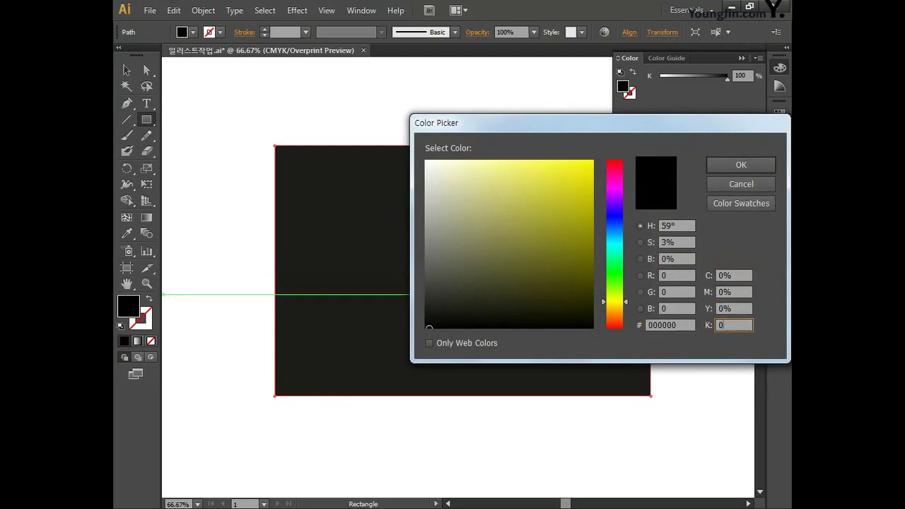
pyautogui.press('Return')
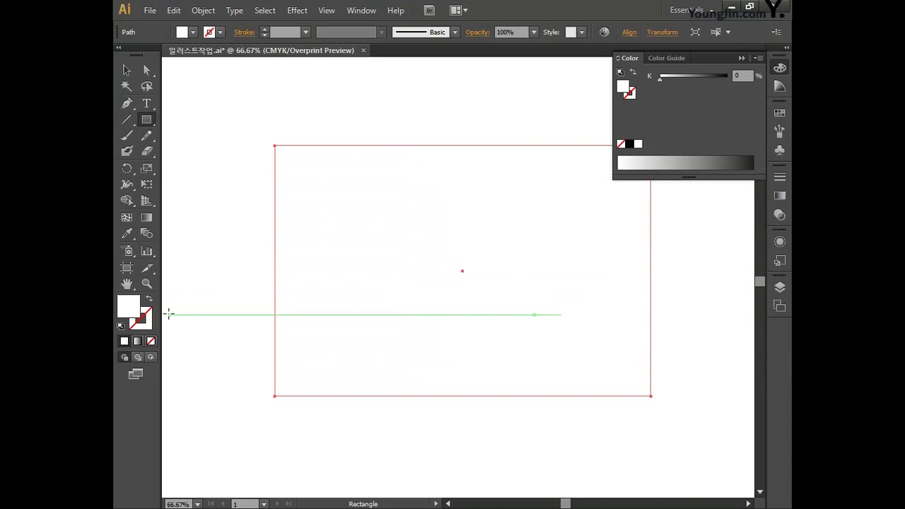
# Step: Give the rectangle a black stroke with C 0%, M 0%, Y 0% and K 100%
pyautogui.click(149, 325)
pyautogui.doubleClick(149, 325)
pyautogui.moveTo(737, 275); pyautogui.dragTo(725, 276)
pyautogui.write('0')
pyautogui.press('Tab')
pyautogui.write('0')
pyautogui.press('Tab')
pyautogui.write('0')
pyautogui.press('Tab')
pyautogui.write('1')
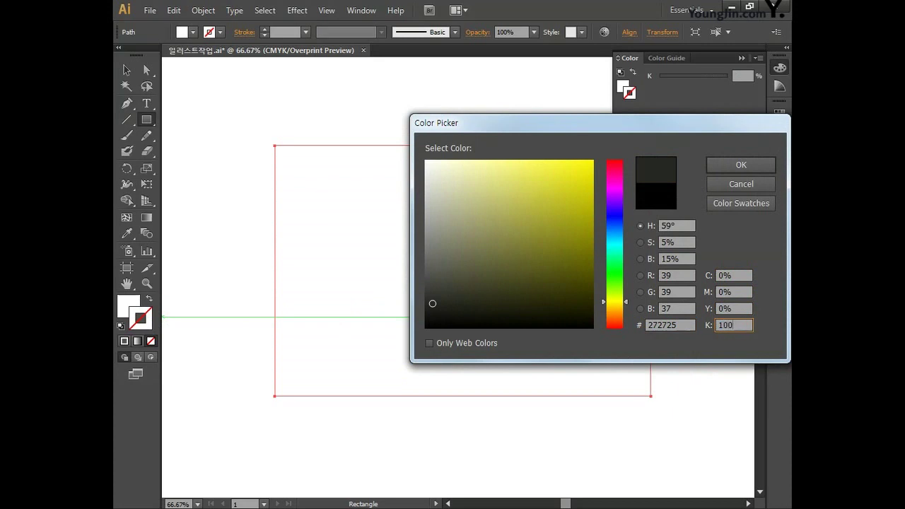
pyautogui.write('00')
pyautogui.press('Tab')
pyautogui.press('Return')
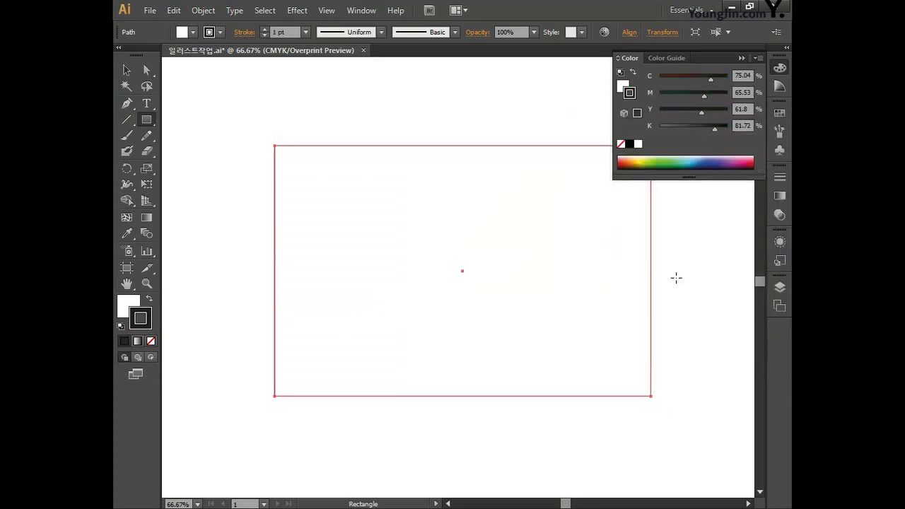
# Step: Send the white rectangle to the back, behind the emblem and trigrams
pyautogui.click(126, 70)
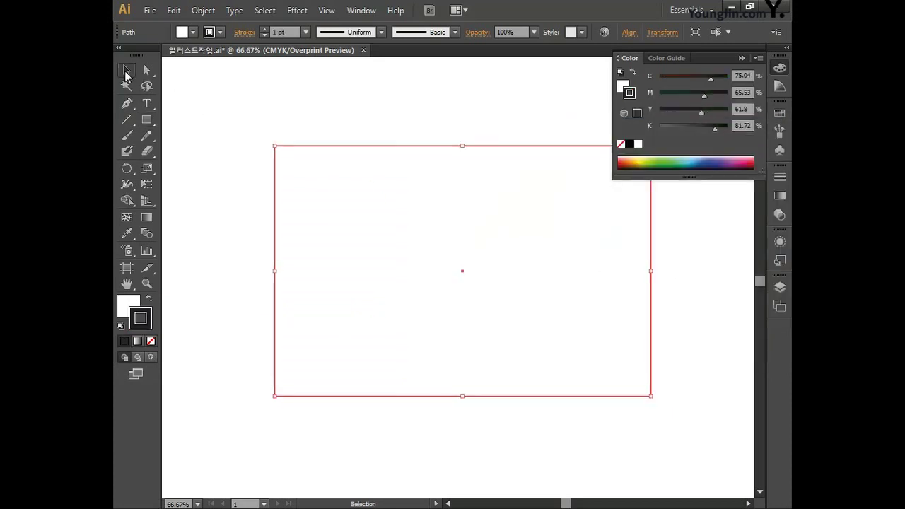
pyautogui.rightClick(399, 224)
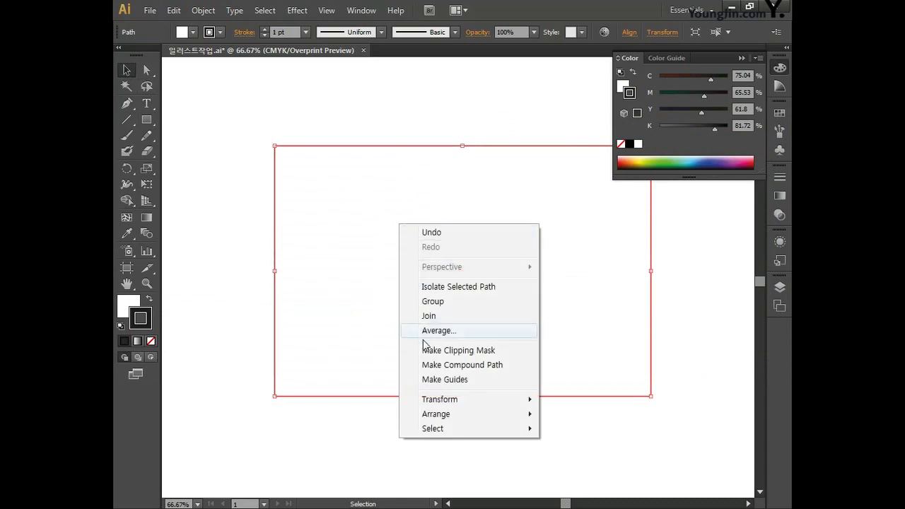
pyautogui.moveTo(432, 417)
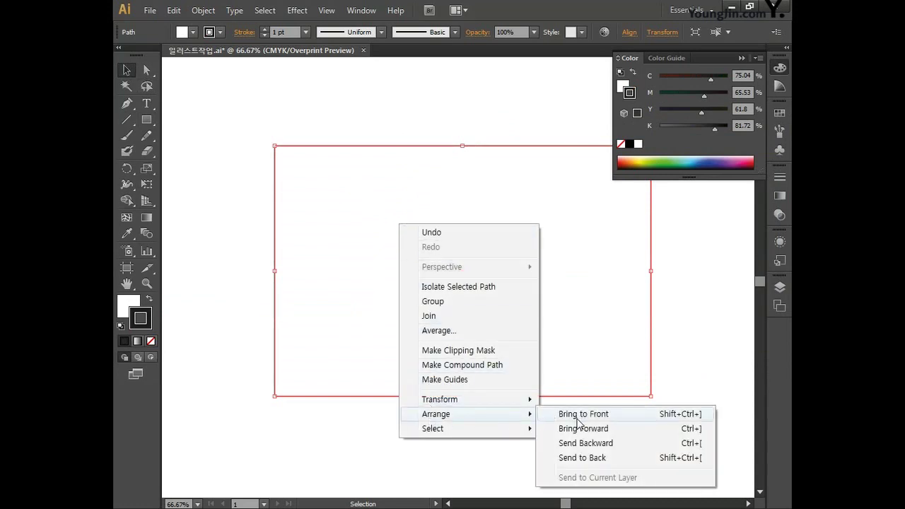
pyautogui.click(582, 458)
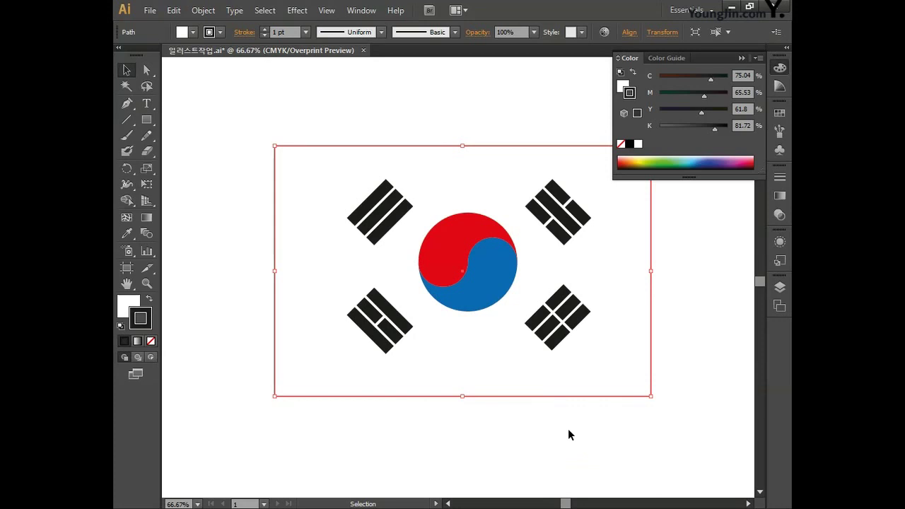
pyautogui.click(780, 68)
# Step: Scale the rectangle down proportionally and center it around the emblem and trigrams as the flag's border
pyautogui.moveTo(652, 146); pyautogui.dragTo(630, 161)
pyautogui.moveTo(609, 221); pyautogui.dragTo(616, 214)
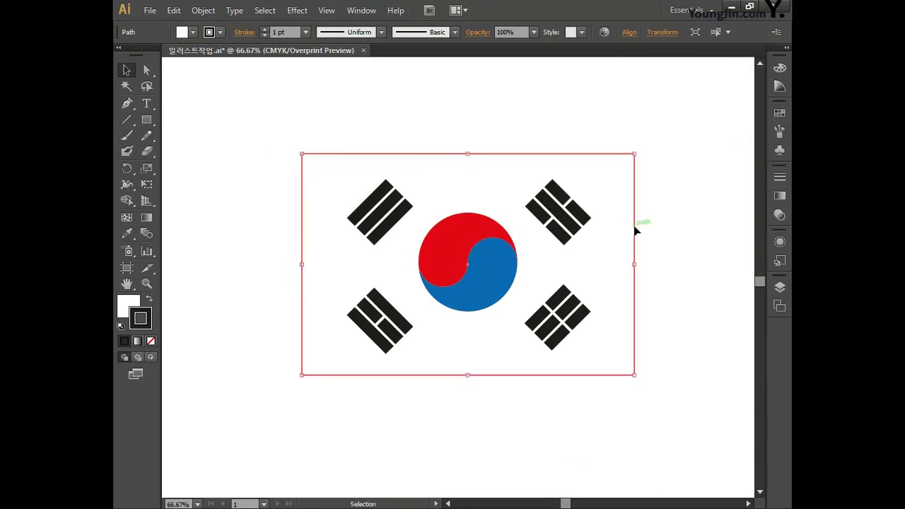
pyautogui.moveTo(634, 153); pyautogui.dragTo(628, 164)
pyautogui.click(666, 225)
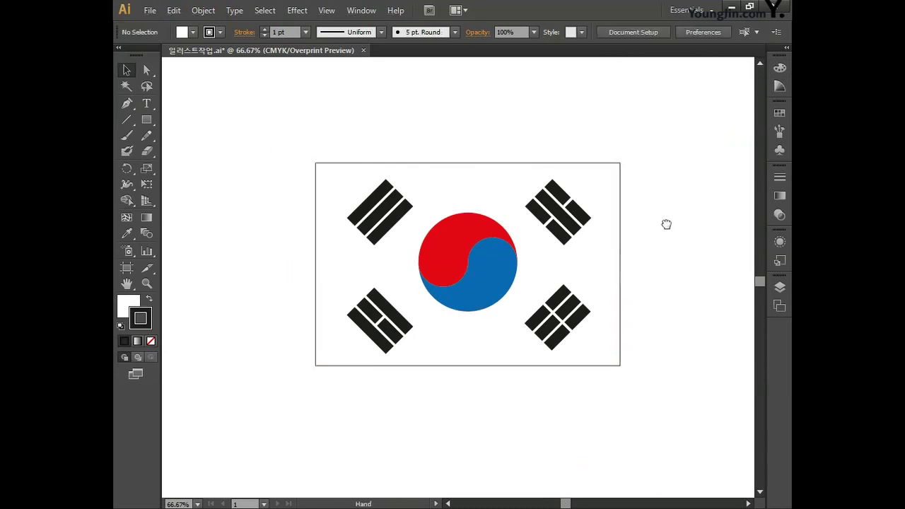
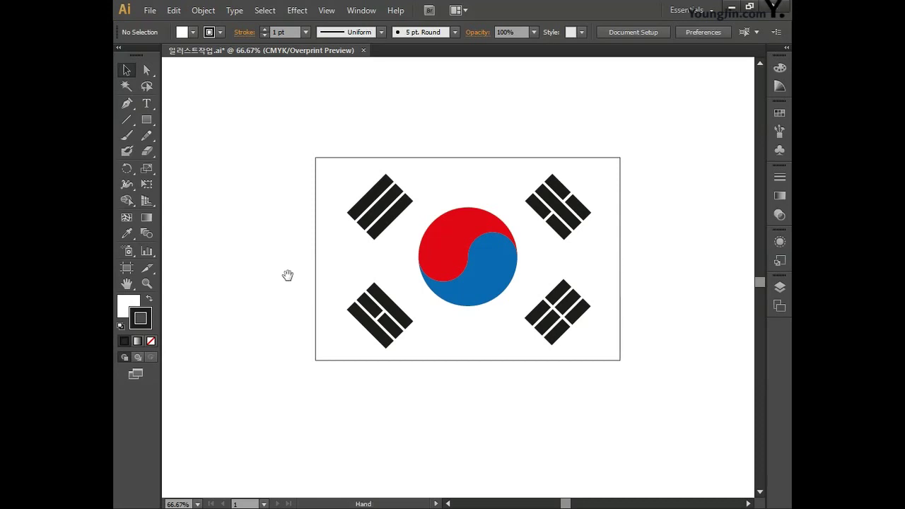
# Step: Select the complete flag and scale it down proportionally to about 60 percent
pyautogui.moveTo(287, 273); pyautogui.dragTo(332, 302)
pyautogui.hotkey('ctrl', 'a')
pyautogui.moveTo(665, 388); pyautogui.dragTo(548, 332)
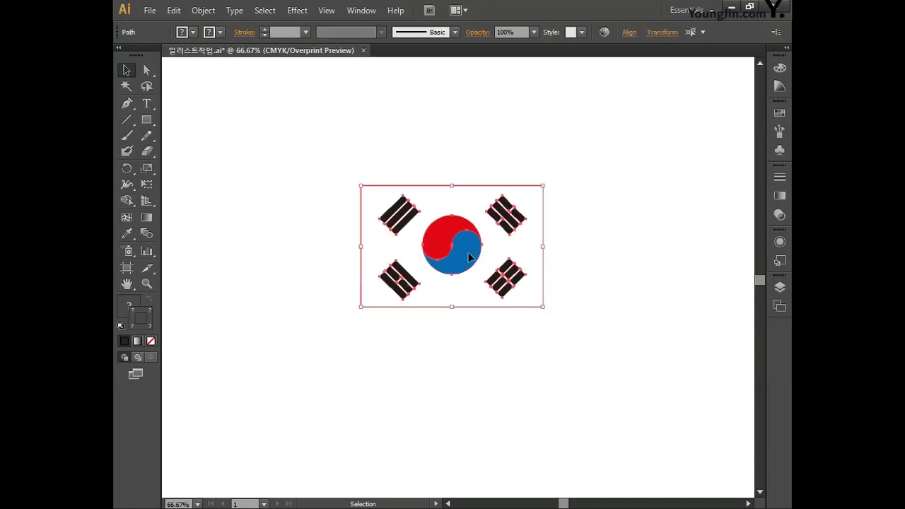
# Step: Move the complete Korean flag toward the artboard's upper left and duplicate its bordered white rectangle directly below it
pyautogui.moveTo(661, 307); pyautogui.dragTo(533, 206)
pyautogui.click(523, 215)
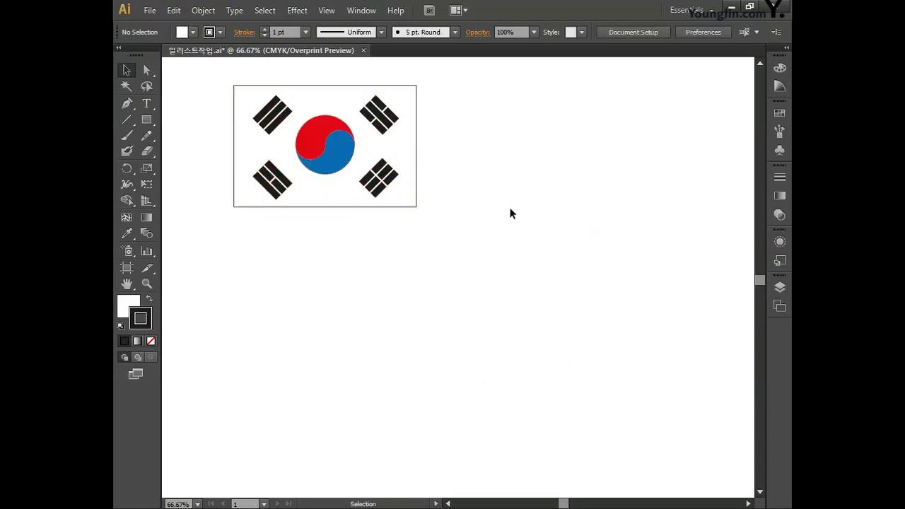
pyautogui.moveTo(412, 191); pyautogui.dragTo(409, 365)
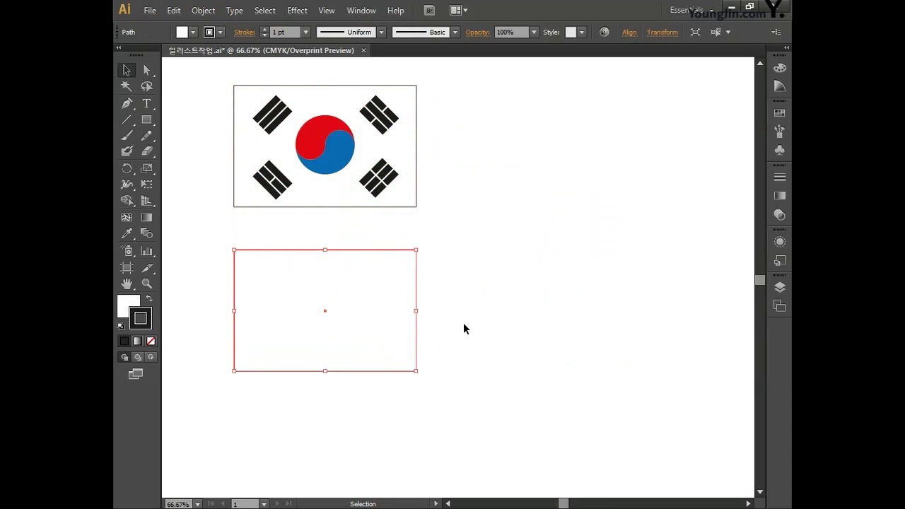
# Step: Draw a circle with the Ellipse tool outward from the center of the duplicated rectangle, slightly larger than the taegeuk above
pyautogui.click(145, 119)
pyautogui.moveTo(150, 124); pyautogui.dragTo(206, 151)
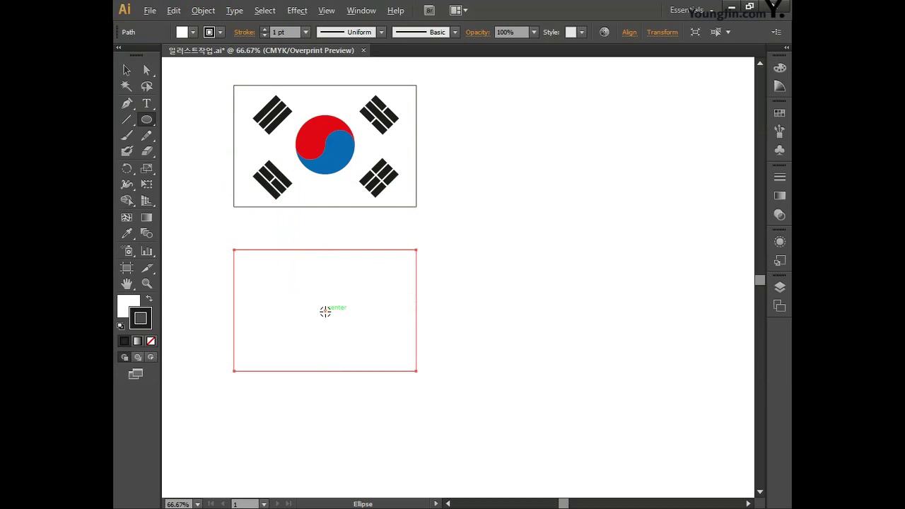
pyautogui.moveTo(324, 311); pyautogui.dragTo(361, 281)
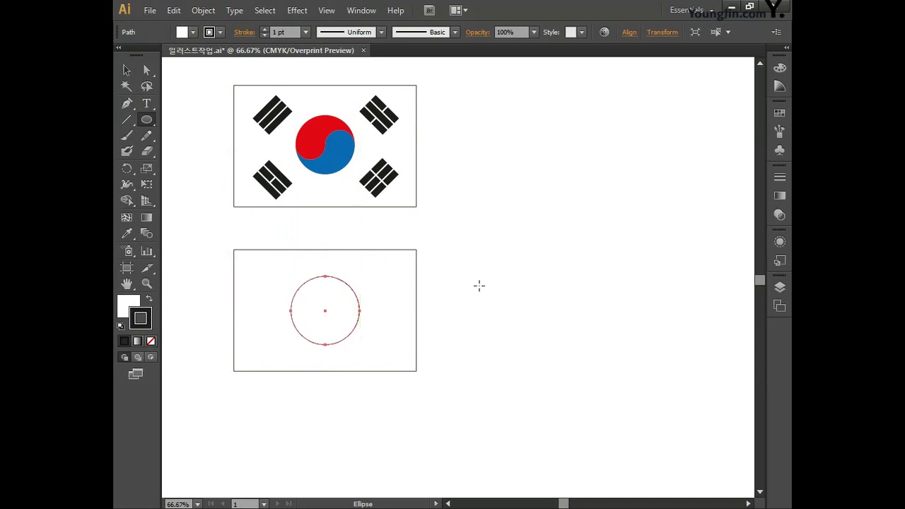
# Step: Give the circle a fill of C 0%, M 100%, Y 100% and K 0%
pyautogui.doubleClick(128, 305)
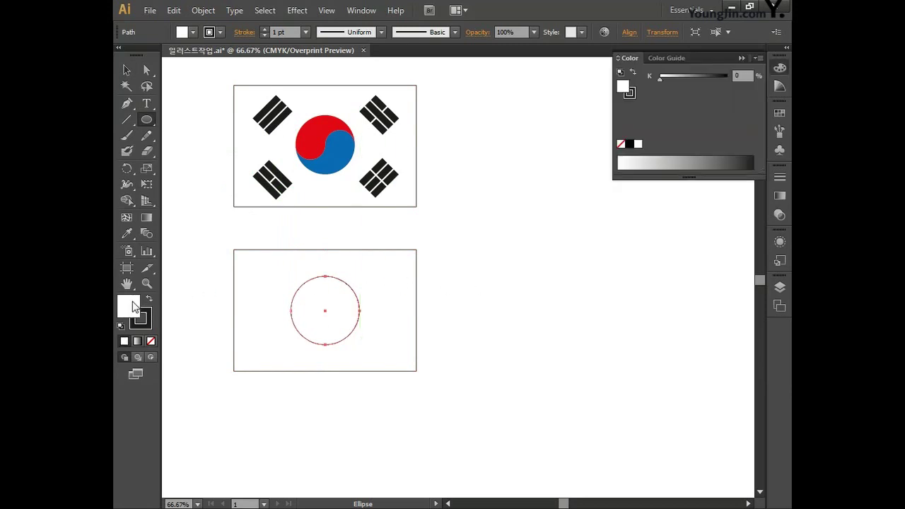
pyautogui.click(747, 276)
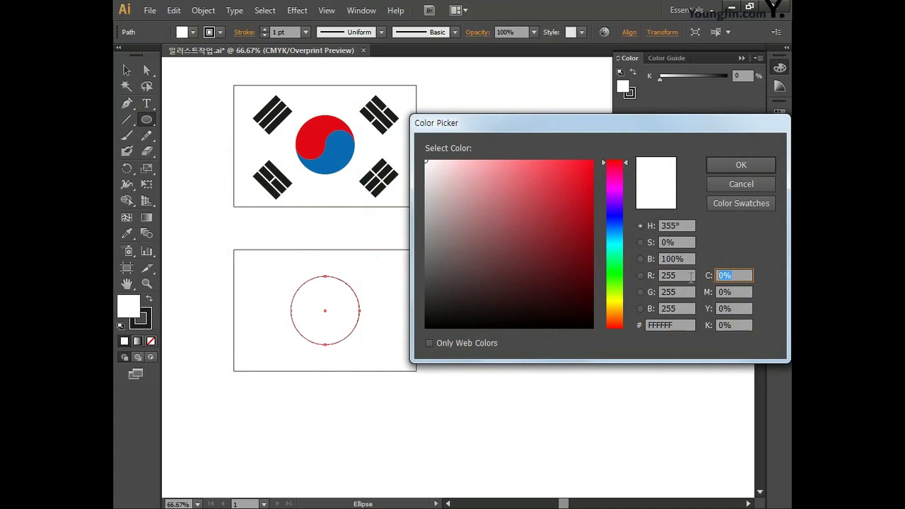
pyautogui.write('0')
pyautogui.press('Tab')
pyautogui.write('100')
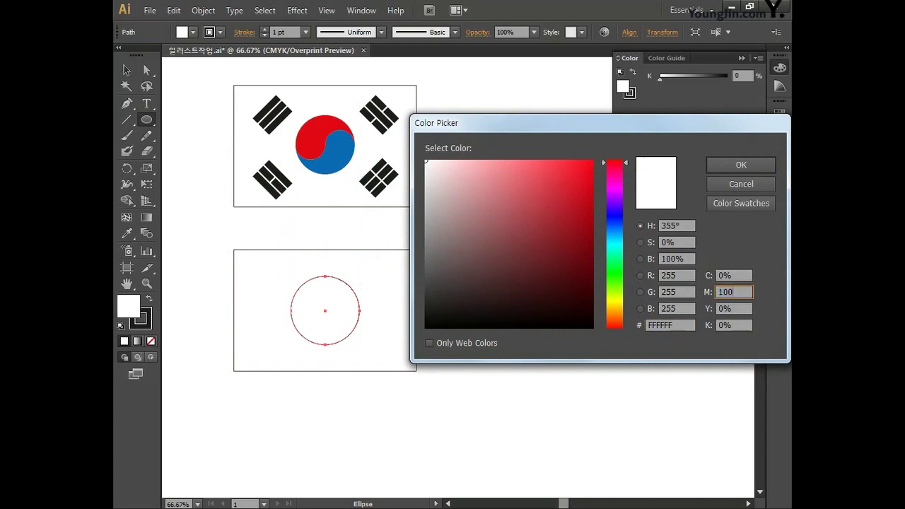
pyautogui.press('Tab')
pyautogui.write('100')
pyautogui.press('Tab')
pyautogui.write('0')
pyautogui.click(747, 170)
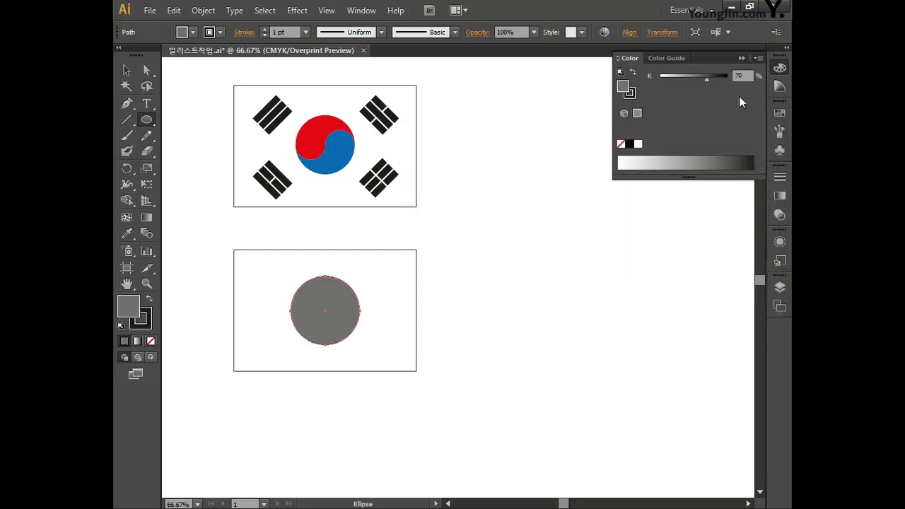
# Step: Switch the color mode from grayscale to CMYK for the circle's fill and remove its stroke
pyautogui.click(757, 61)
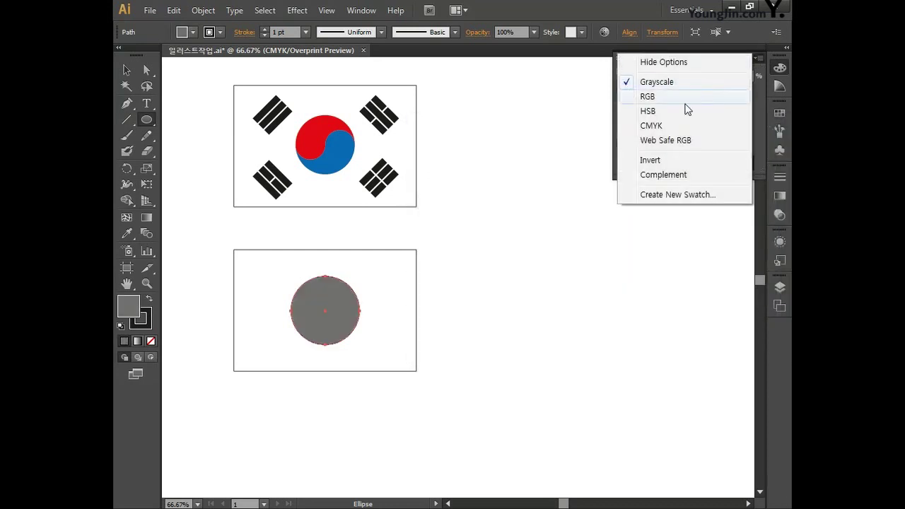
pyautogui.click(665, 126)
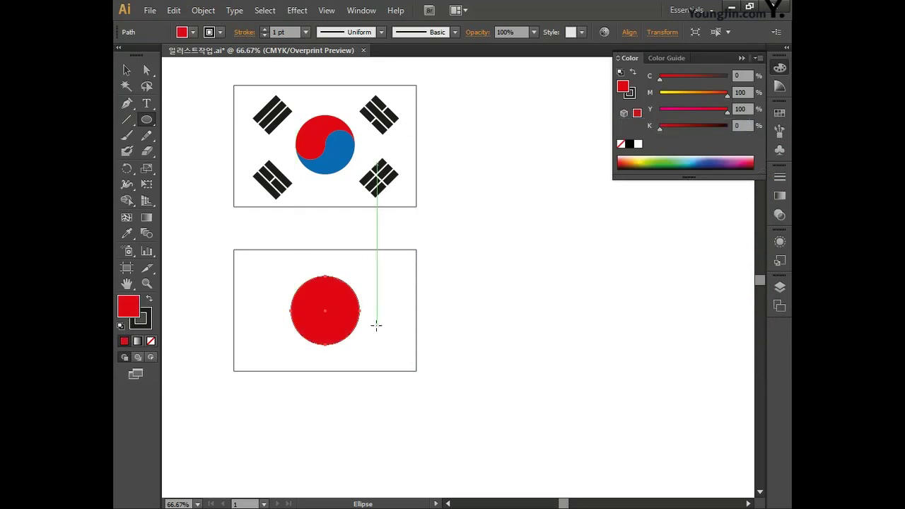
pyautogui.click(780, 67)
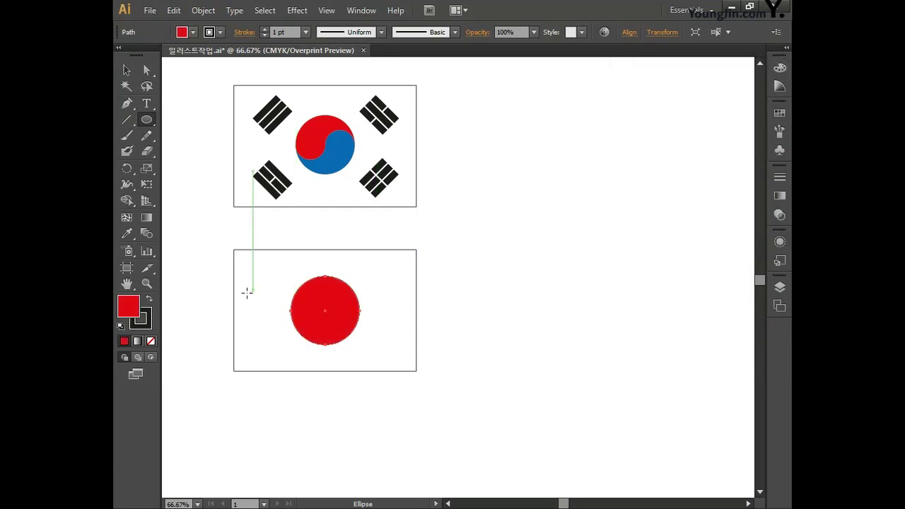
pyautogui.click(144, 327)
pyautogui.click(151, 341)
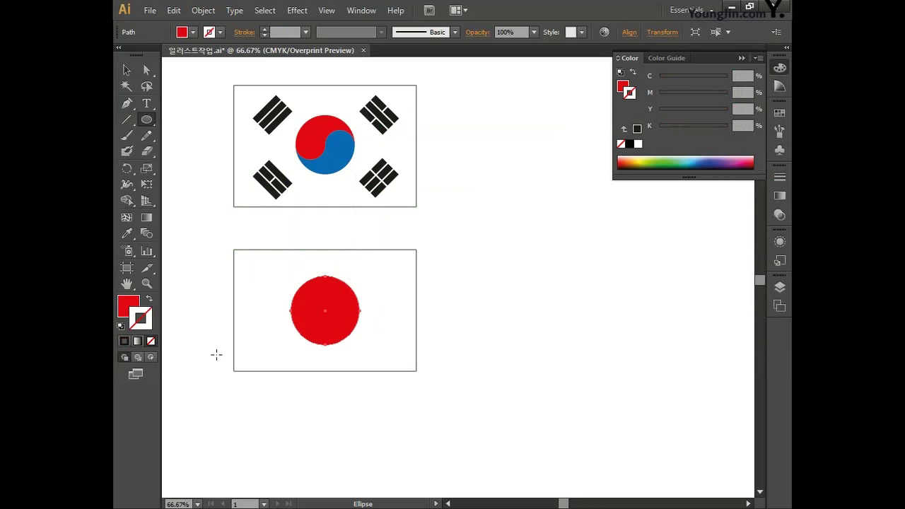
# Step: Duplicate the Japanese flag's bordered white rectangle straight down to just below that flag
pyautogui.moveTo(472, 287); pyautogui.dragTo(473, 311)
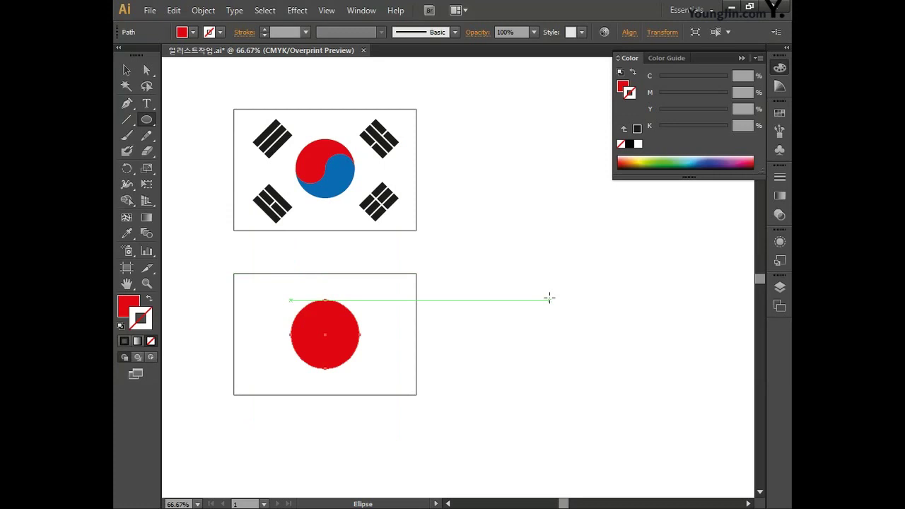
pyautogui.moveTo(532, 356); pyautogui.dragTo(531, 181)
pyautogui.hotkey('ctrl', '=')
pyautogui.moveTo(422, 249); pyautogui.dragTo(528, 299)
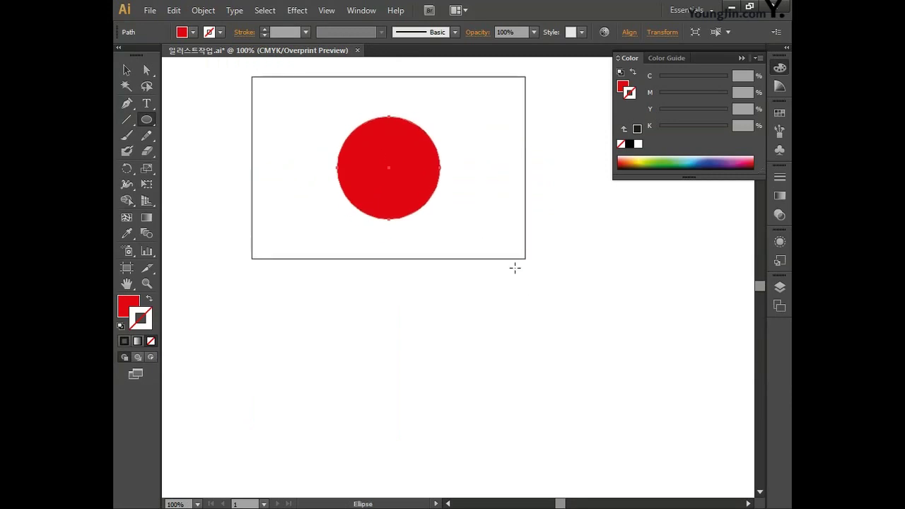
pyautogui.press('v')
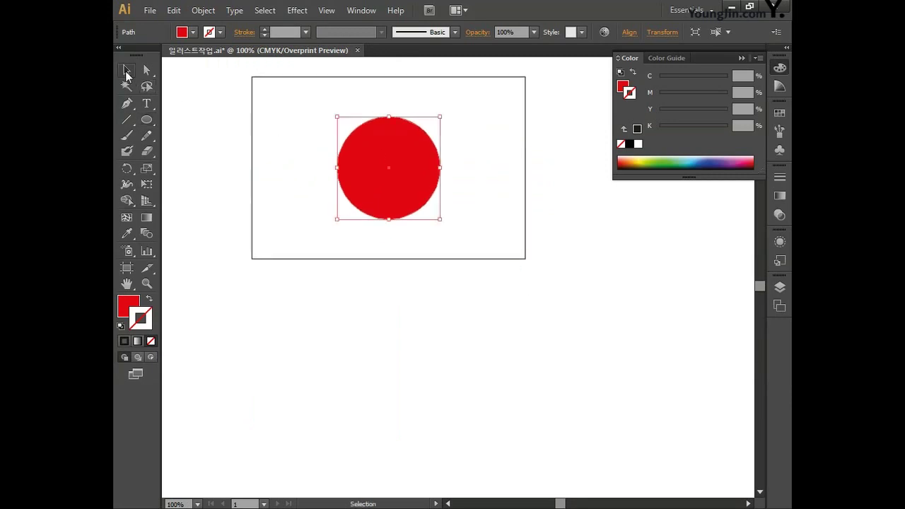
pyautogui.click(253, 188)
pyautogui.moveTo(254, 148); pyautogui.dragTo(257, 352)
pyautogui.press('space')
pyautogui.moveTo(570, 386); pyautogui.dragTo(571, 313)
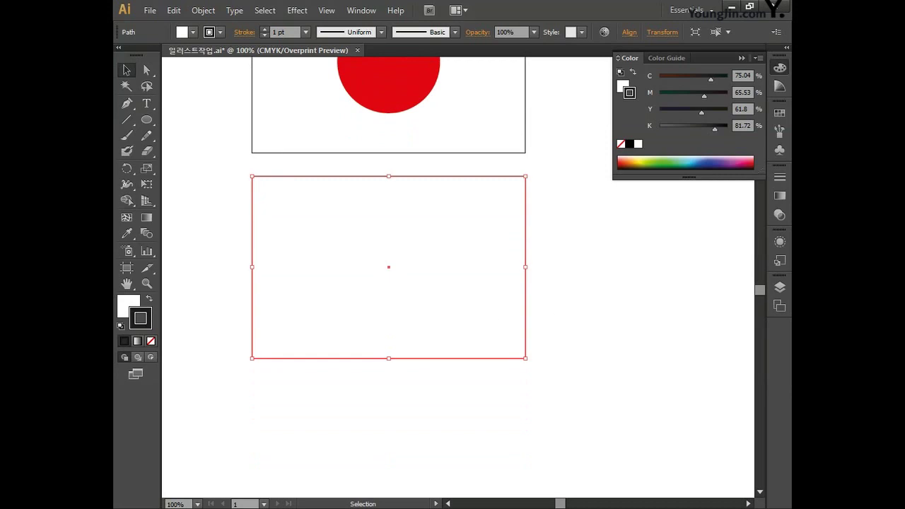
# Step: Fill the new rectangle with C 0%, M 100%, Y 100% and K 0% in CMYK color mode
pyautogui.doubleClick(131, 308)
pyautogui.click(735, 276)
pyautogui.write('0')
pyautogui.press('Tab')
pyautogui.write('100')
pyautogui.press('Tab')
pyautogui.write('100')
pyautogui.press('Tab')
pyautogui.write('0')
pyautogui.click(741, 165)
pyautogui.click(756, 58)
pyautogui.click(666, 125)
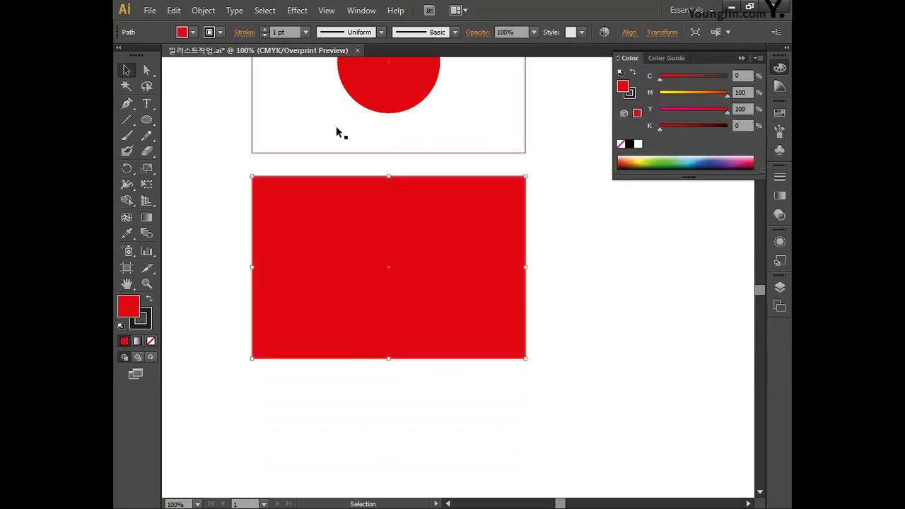
# Step: Draw an upright five-pointed star with the Star tool in the red rectangle's upper-left corner
pyautogui.click(147, 121)
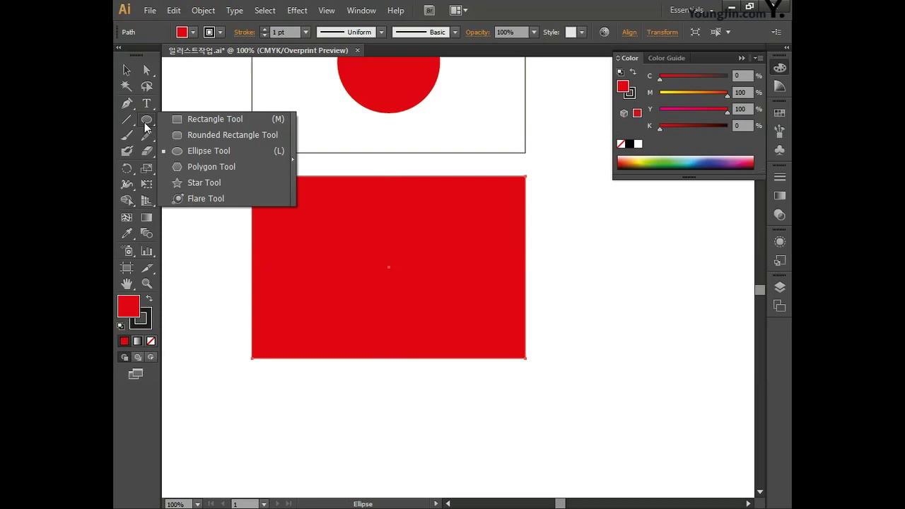
pyautogui.click(193, 182)
pyautogui.moveTo(285, 214); pyautogui.dragTo(299, 239)
pyautogui.moveTo(300, 240); pyautogui.dragTo(301, 239)
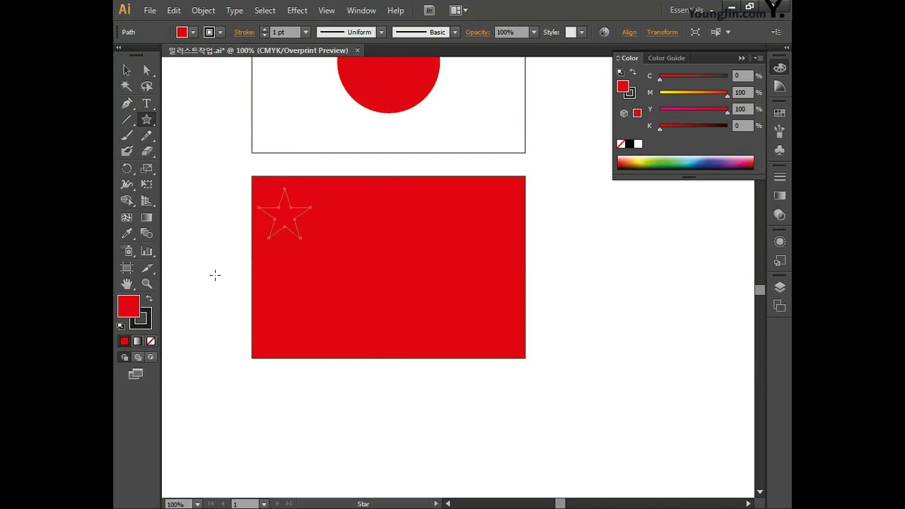
# Step: Fill the star with C 0%, M 0%, Y 100% and K 0%, and remove its stroke
pyautogui.doubleClick(144, 312)
pyautogui.click(734, 275)
pyautogui.write('0')
pyautogui.press('Tab')
pyautogui.write('0')
pyautogui.press('Tab')
pyautogui.write('100')
pyautogui.press('Tab')
pyautogui.write('0')
pyautogui.click(741, 164)
pyautogui.click(150, 324)
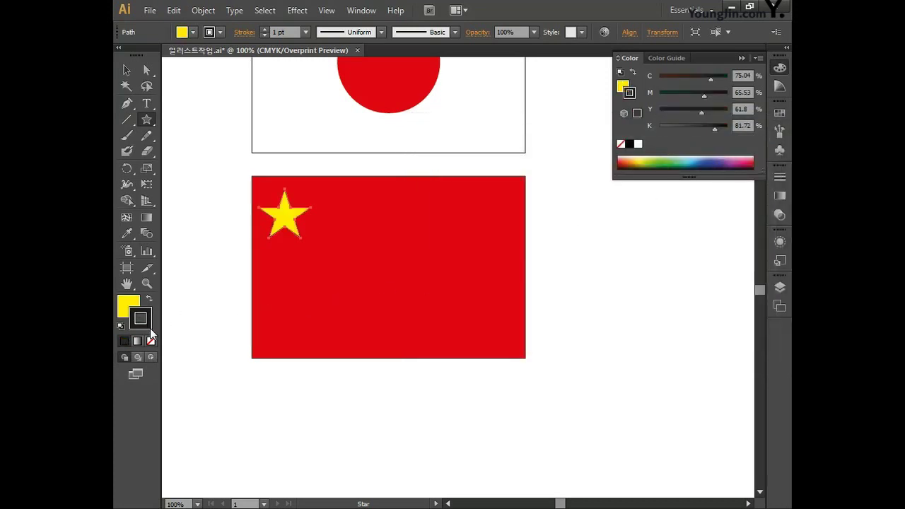
pyautogui.click(150, 342)
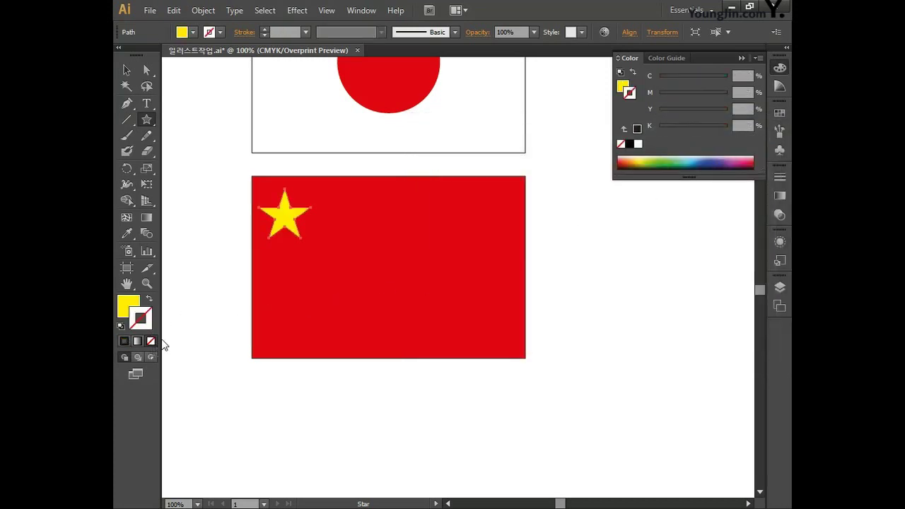
# Step: Reposition the large star slightly and arrange four smaller, rotated copies of it in an arc on its right side
pyautogui.click(127, 69)
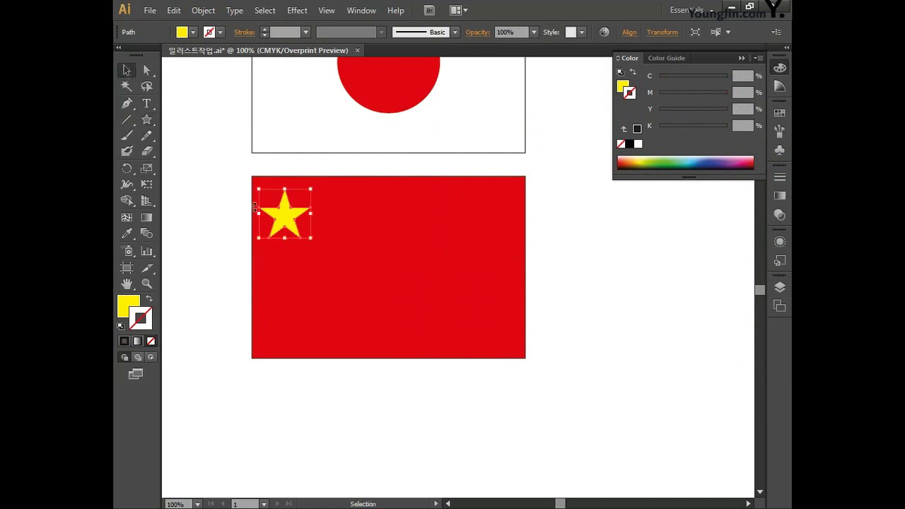
pyautogui.moveTo(289, 216); pyautogui.dragTo(323, 264)
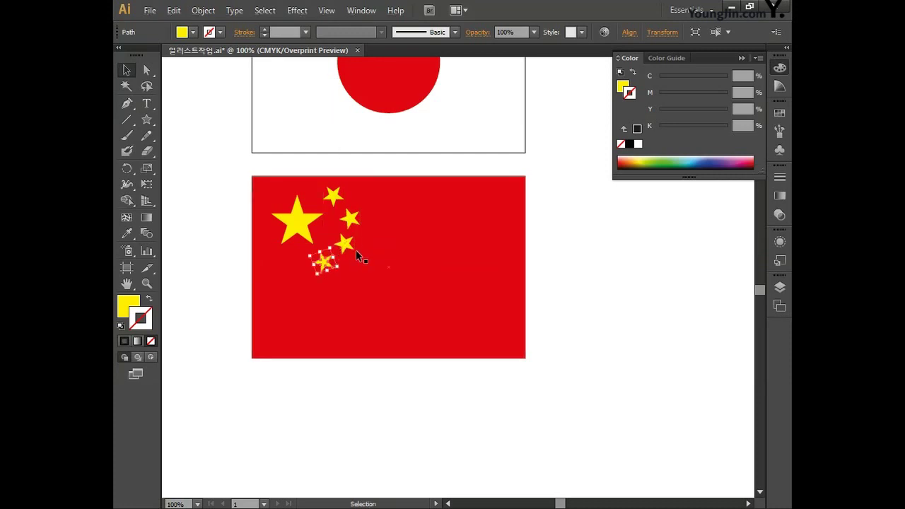
pyautogui.click(586, 272)
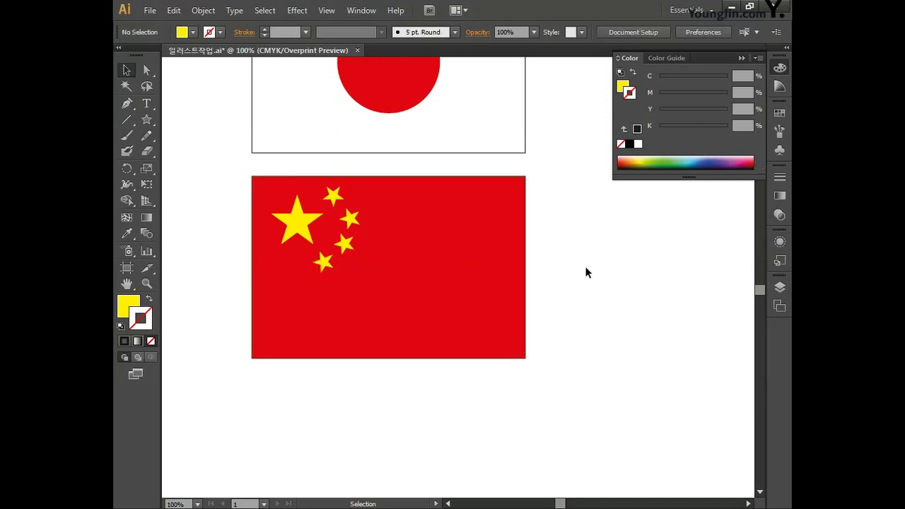
# Step: Duplicate the Chinese flag's red rectangle below the flag, and place a second copy beside the first one
pyautogui.press('space')
pyautogui.moveTo(556, 403); pyautogui.dragTo(561, 331)
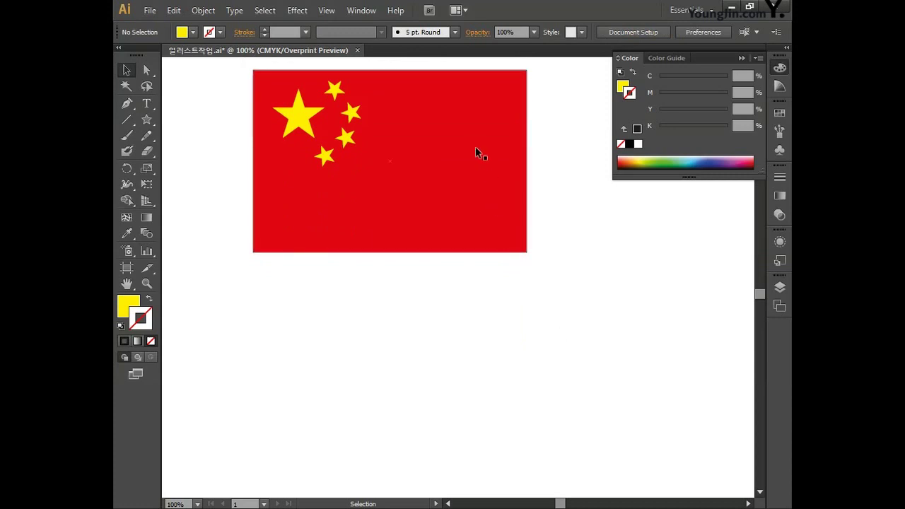
pyautogui.moveTo(474, 145); pyautogui.dragTo(546, 292)
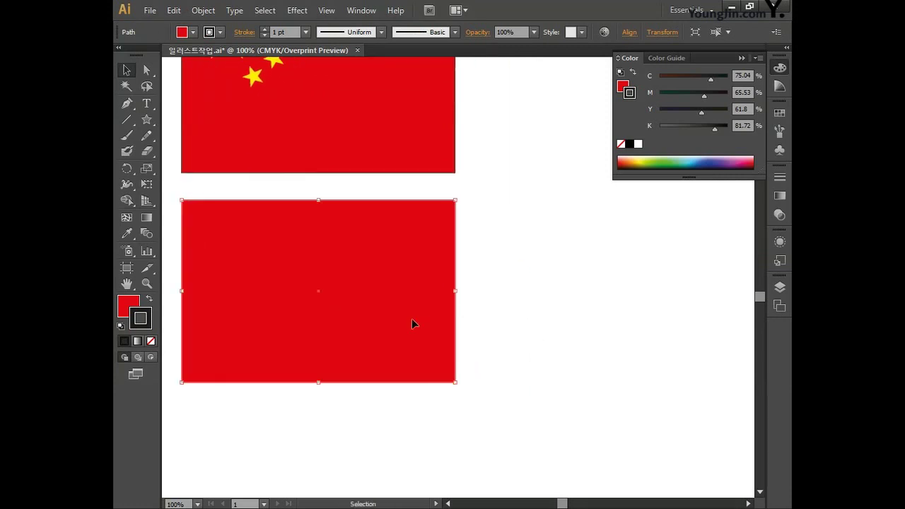
pyautogui.moveTo(352, 348); pyautogui.dragTo(635, 345)
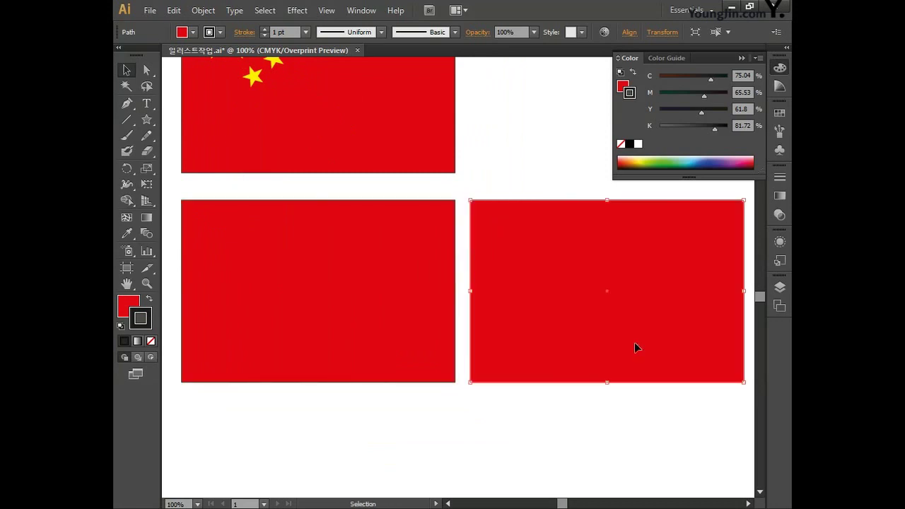
# Step: Remove the right-hand red rectangle's stroke and split it into a grid of 7 rows with a 6 mm gutter
pyautogui.click(151, 341)
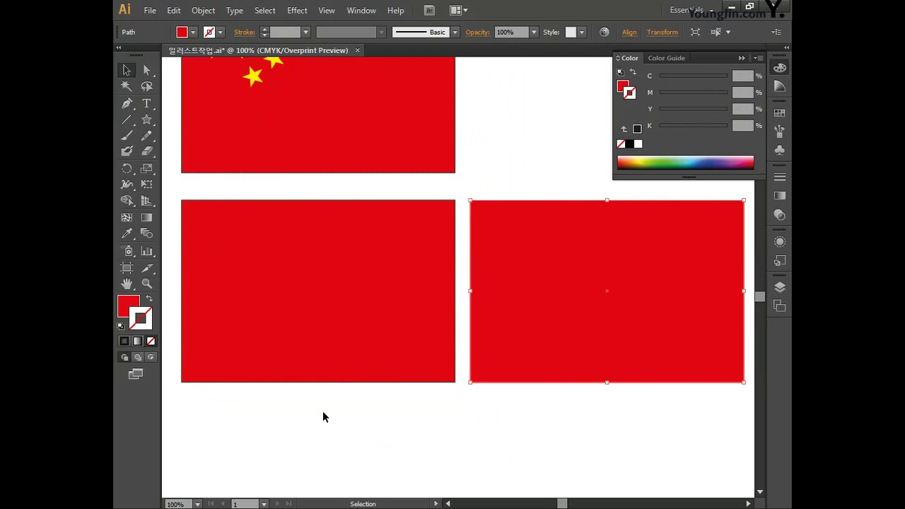
pyautogui.click(206, 10)
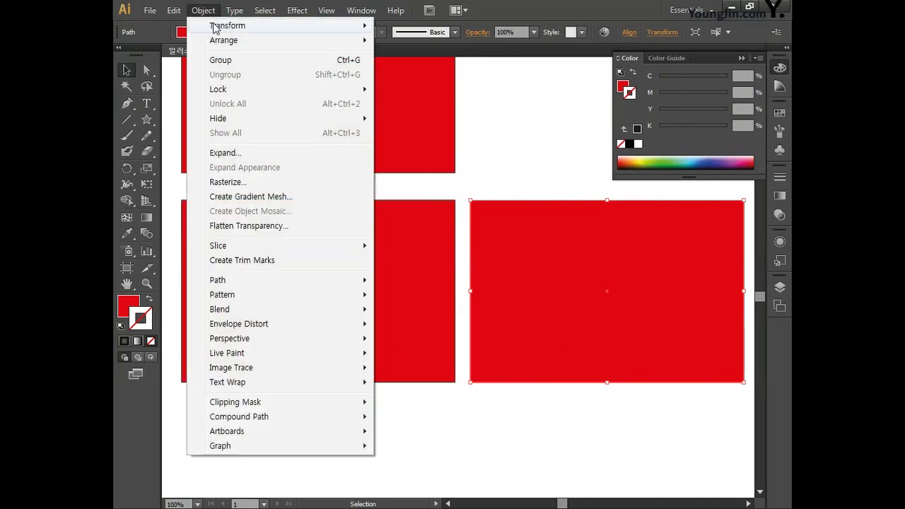
pyautogui.moveTo(275, 283)
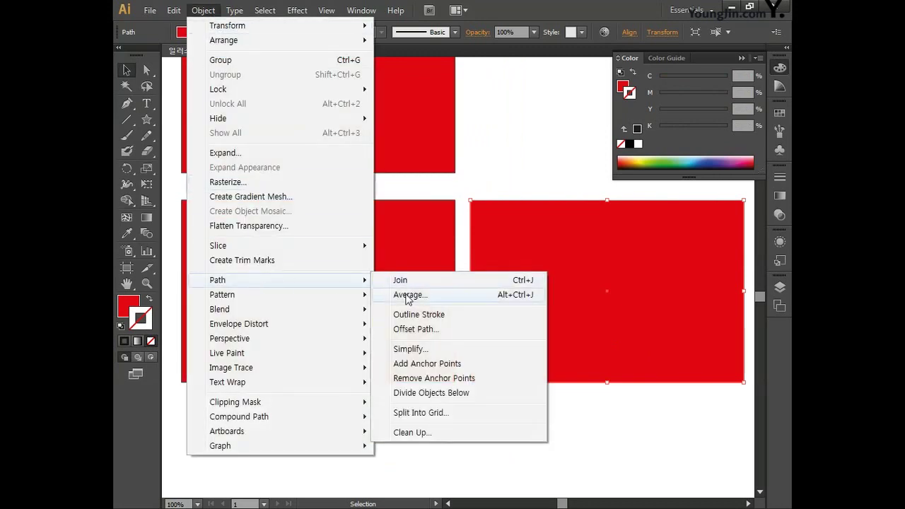
pyautogui.click(421, 415)
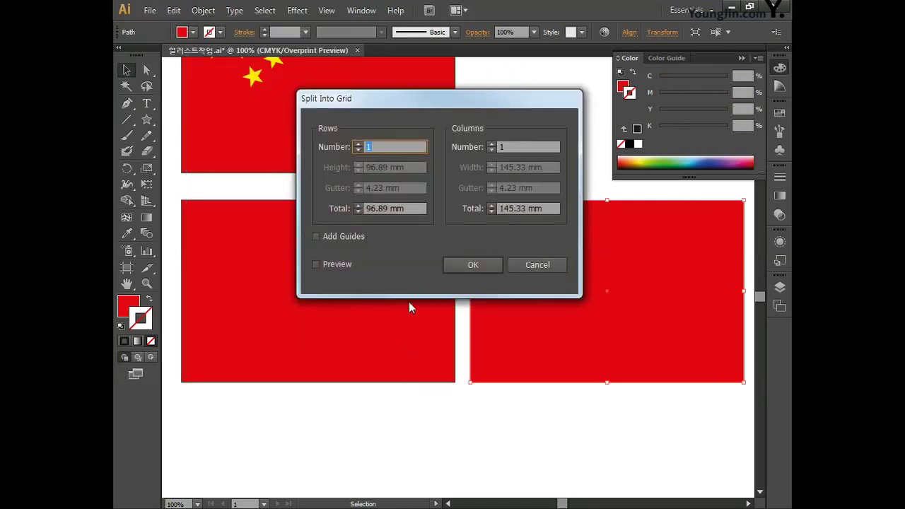
pyautogui.write('7')
pyautogui.click(337, 263)
pyautogui.click(357, 184)
pyautogui.click(358, 185)
pyautogui.click(358, 185)
pyautogui.click(358, 185)
pyautogui.click(361, 185)
pyautogui.click(360, 185)
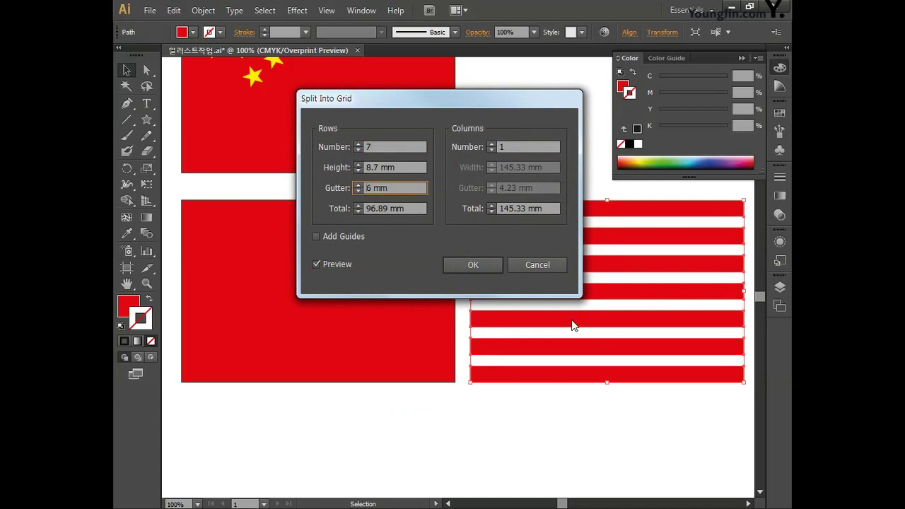
pyautogui.click(472, 265)
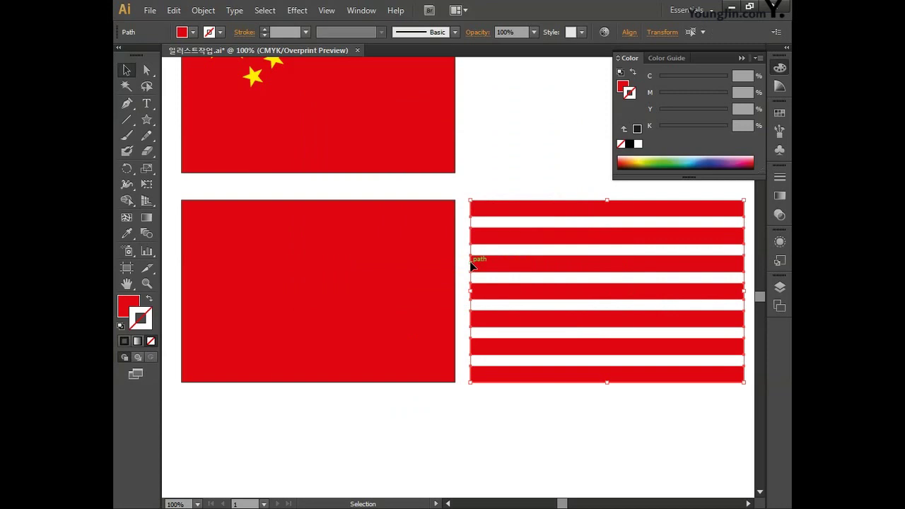
# Step: Fill the plain red rectangle beside the stripes with white (C 0, M 0, Y 0, K 0) and remove its stroke
pyautogui.click(465, 262)
pyautogui.click(380, 252)
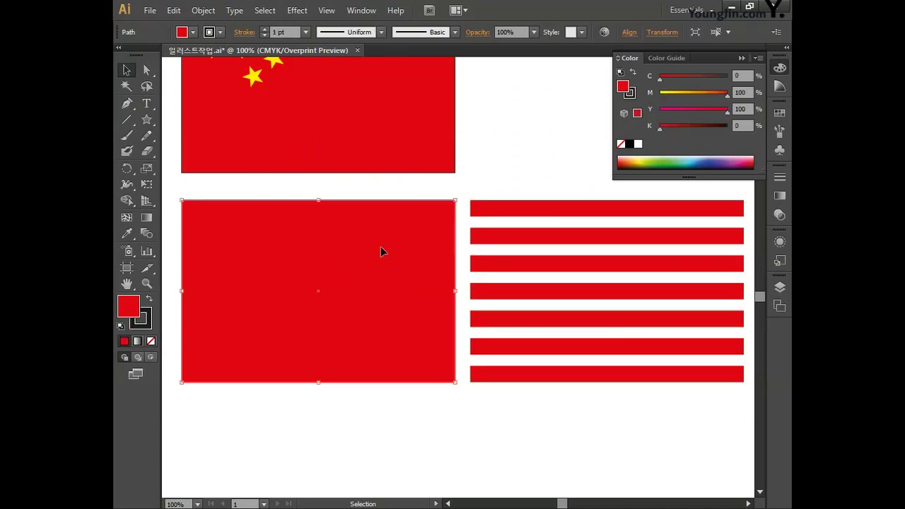
pyautogui.doubleClick(137, 308)
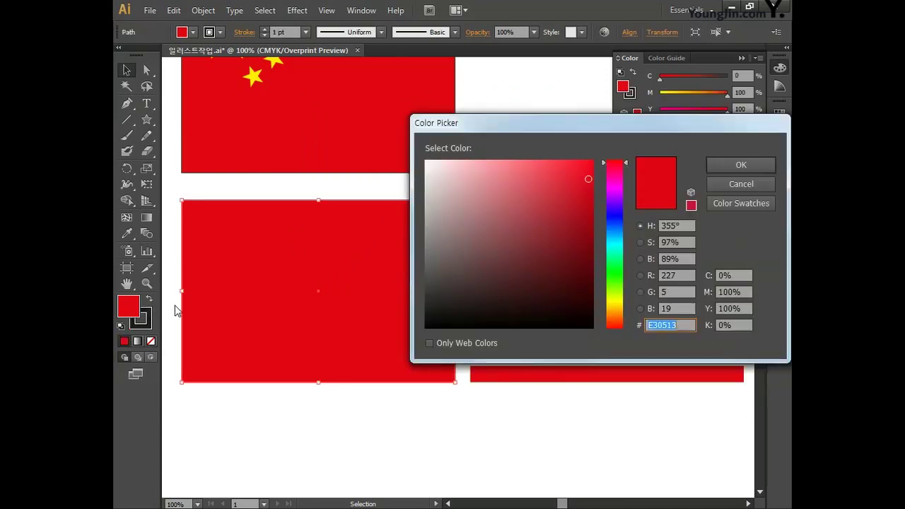
pyautogui.click(736, 275)
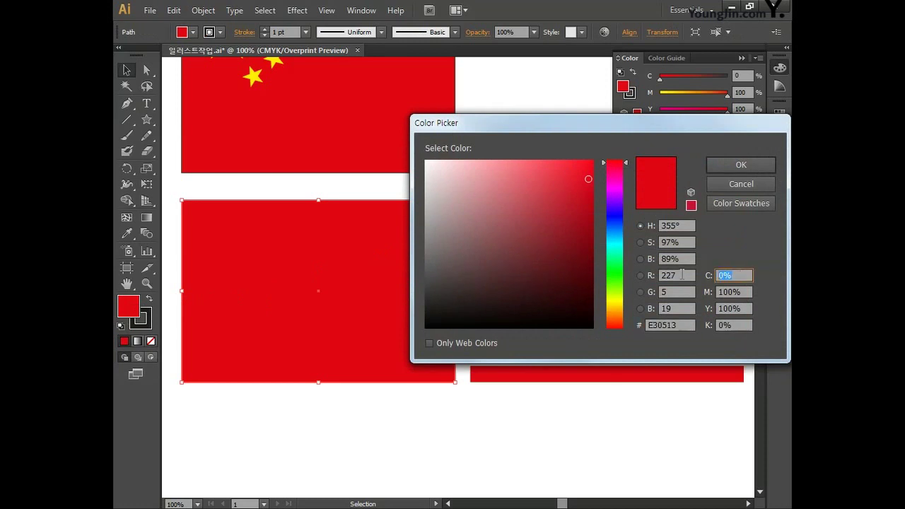
pyautogui.write('0')
pyautogui.press('Tab')
pyautogui.write('0')
pyautogui.press('Tab')
pyautogui.write('0')
pyautogui.press('Tab')
pyautogui.write('0')
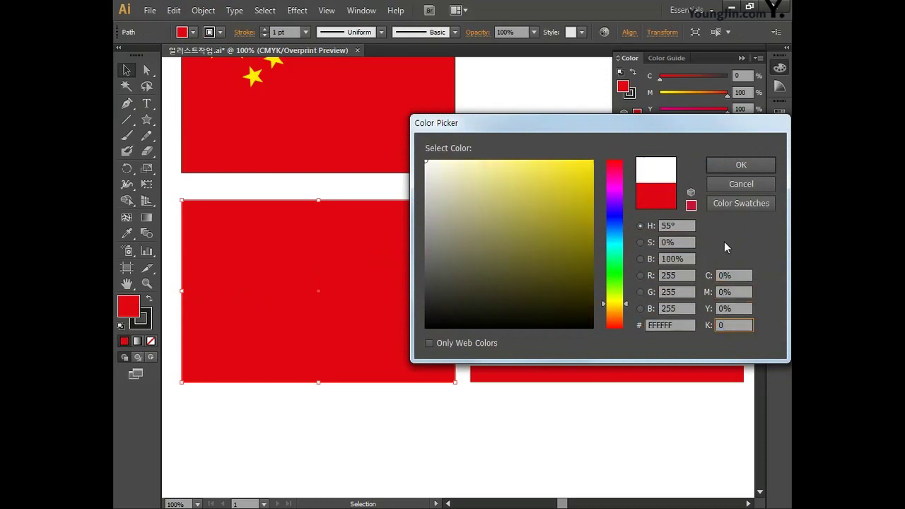
pyautogui.click(740, 165)
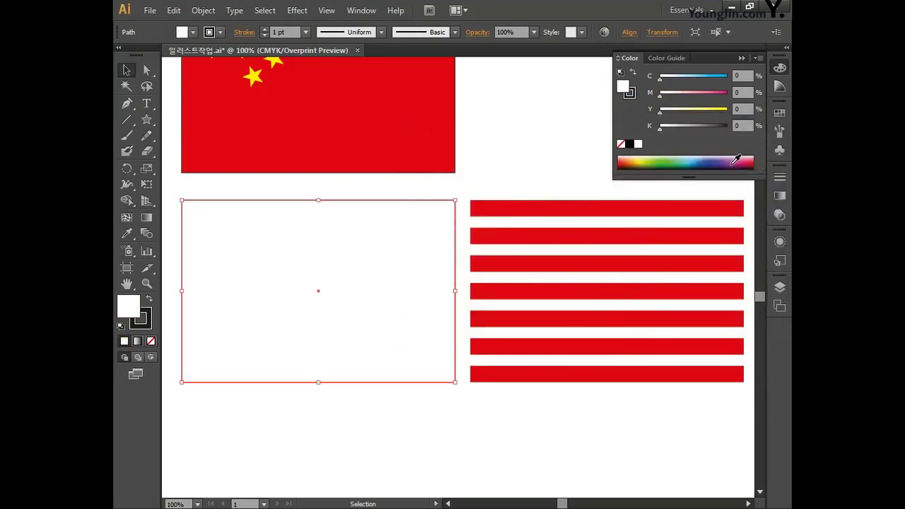
pyautogui.click(148, 326)
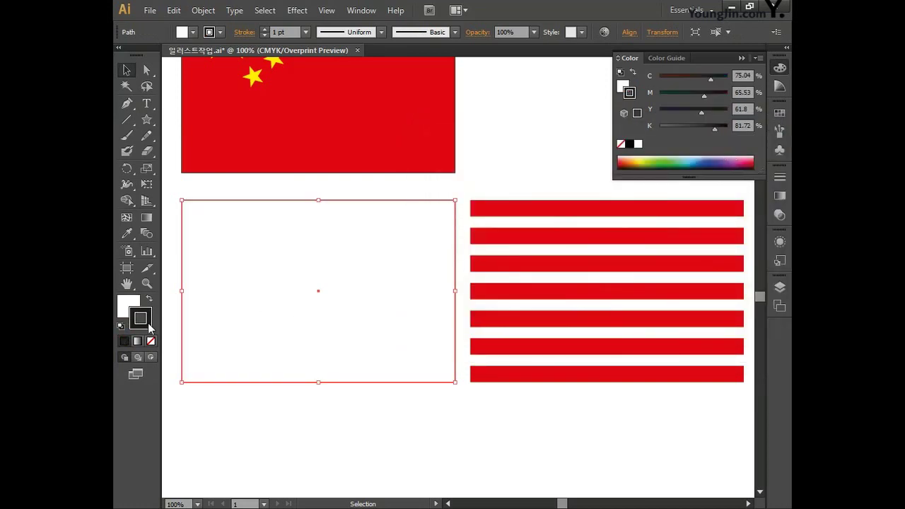
pyautogui.click(150, 341)
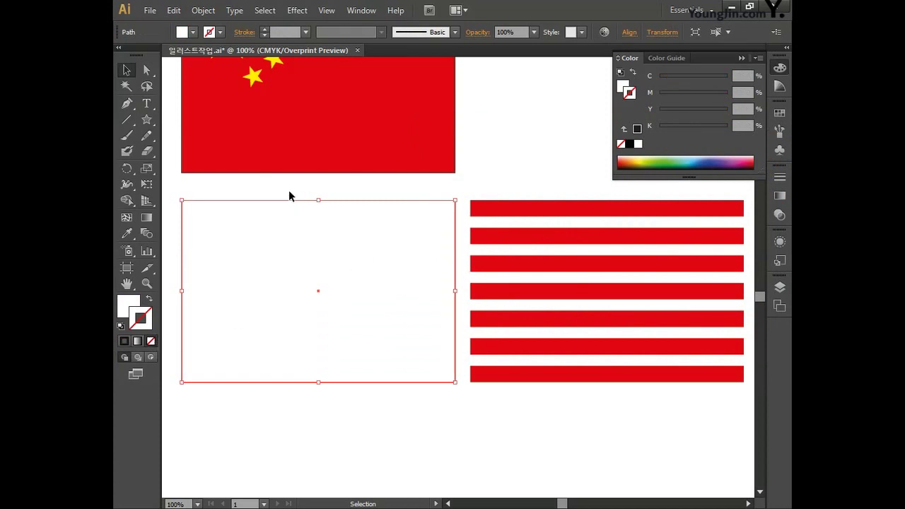
# Step: Align the white rectangle and the red stripes to each other by their horizontal centers
pyautogui.click(214, 196)
pyautogui.moveTo(206, 208); pyautogui.dragTo(674, 414)
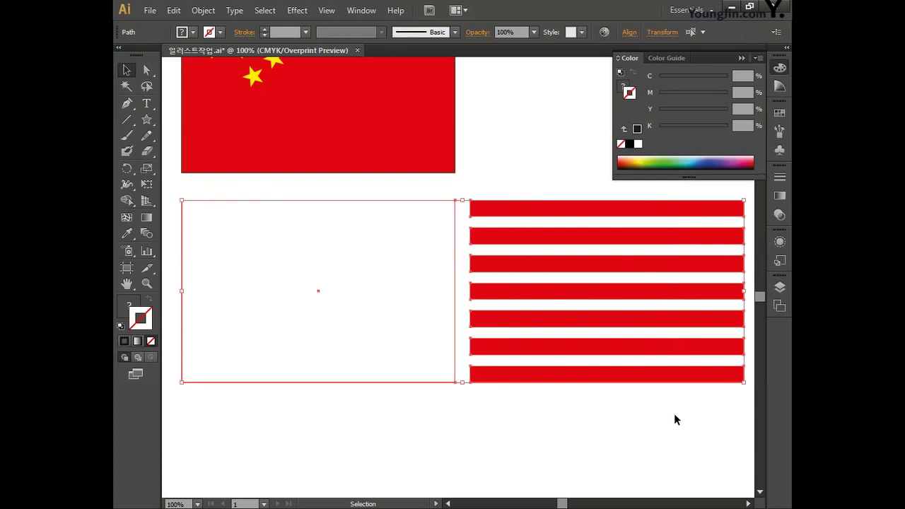
pyautogui.click(781, 71)
pyautogui.click(362, 10)
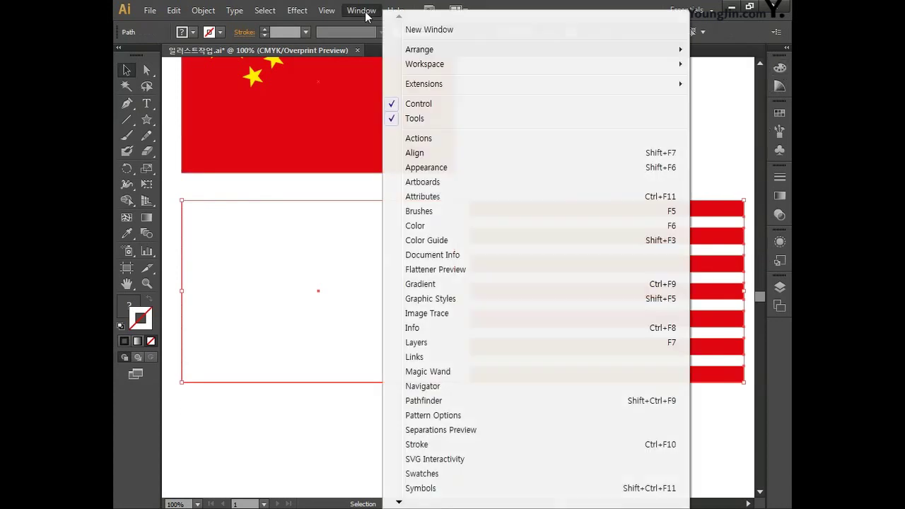
pyautogui.click(418, 152)
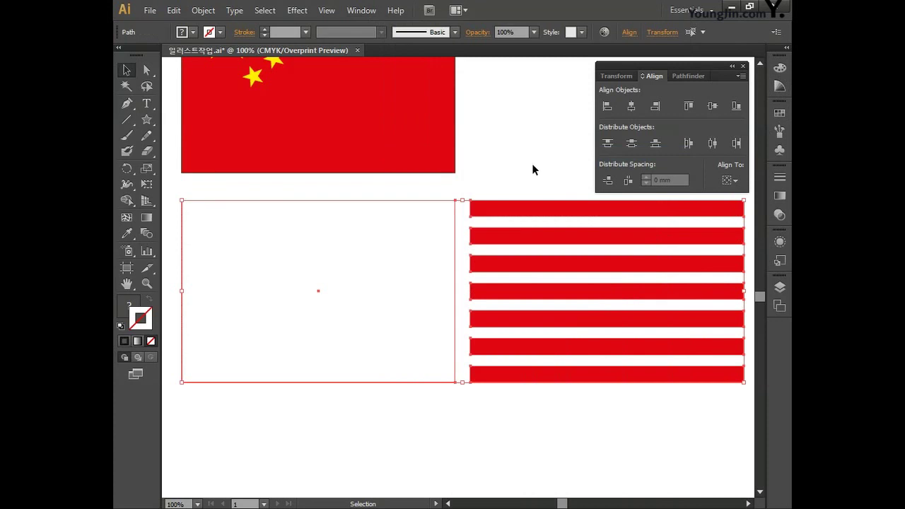
pyautogui.click(729, 180)
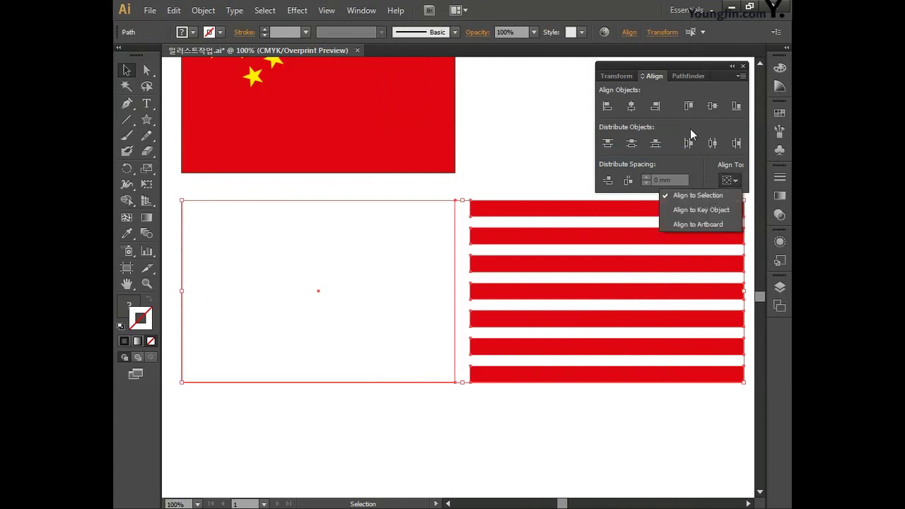
pyautogui.click(632, 108)
pyautogui.click(631, 108)
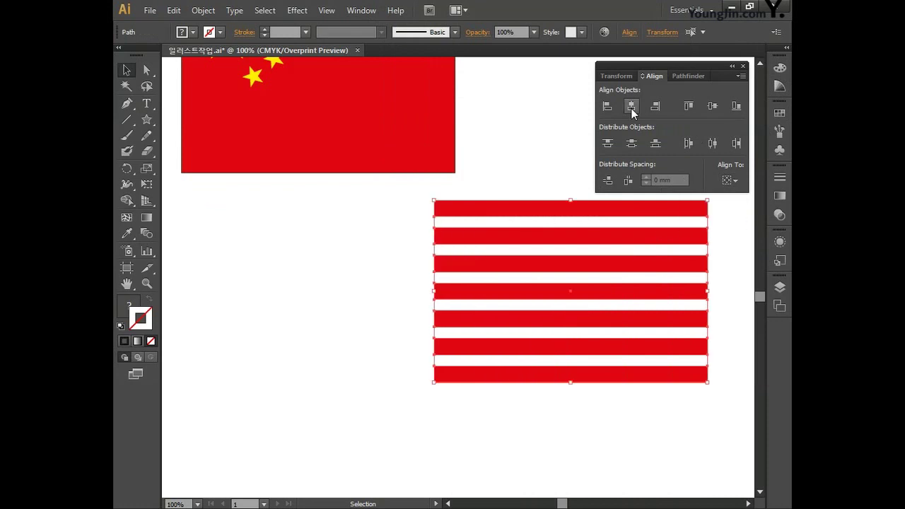
# Step: Select the whole striped flag and move it left, beneath the Chinese flag
pyautogui.click(528, 178)
pyautogui.moveTo(422, 190); pyautogui.dragTo(726, 424)
pyautogui.moveTo(657, 382); pyautogui.dragTo(487, 398)
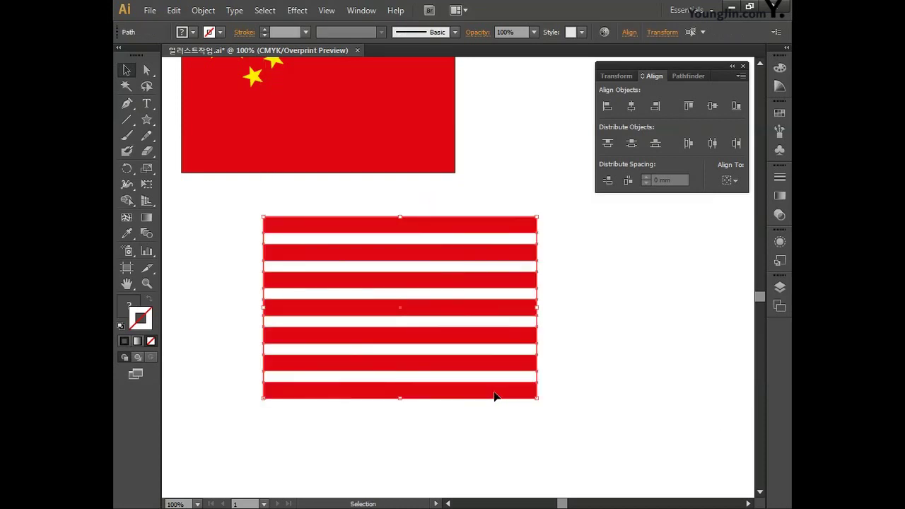
# Step: Draw a rectangle from the flag's upper-left corner to its middle at the fourth red stripe, filled with C 100, M 50, Y 0, K 0
pyautogui.moveTo(147, 120); pyautogui.dragTo(208, 126)
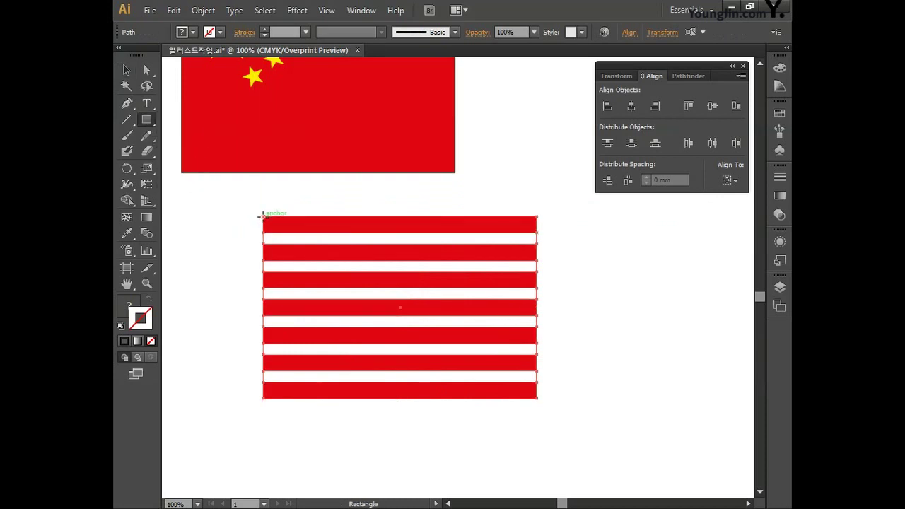
pyautogui.moveTo(262, 216); pyautogui.dragTo(400, 315)
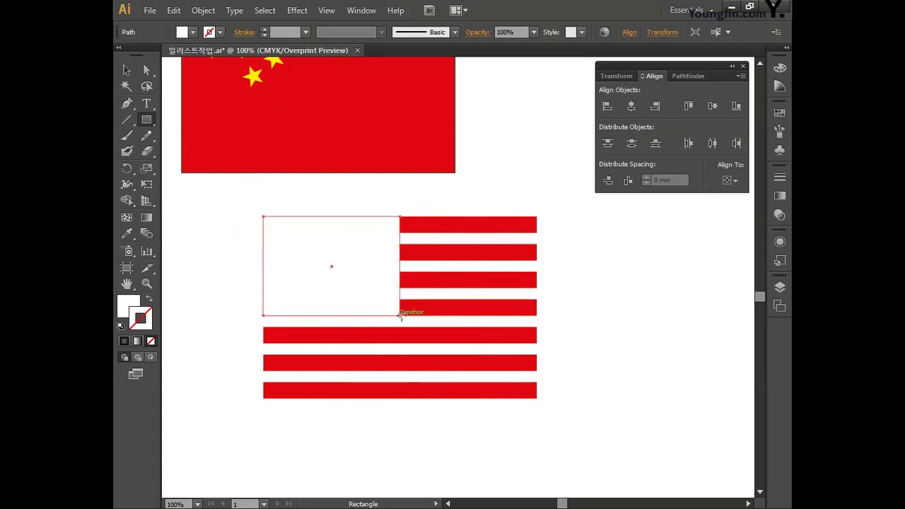
pyautogui.doubleClick(140, 308)
pyautogui.click(736, 276)
pyautogui.write('100')
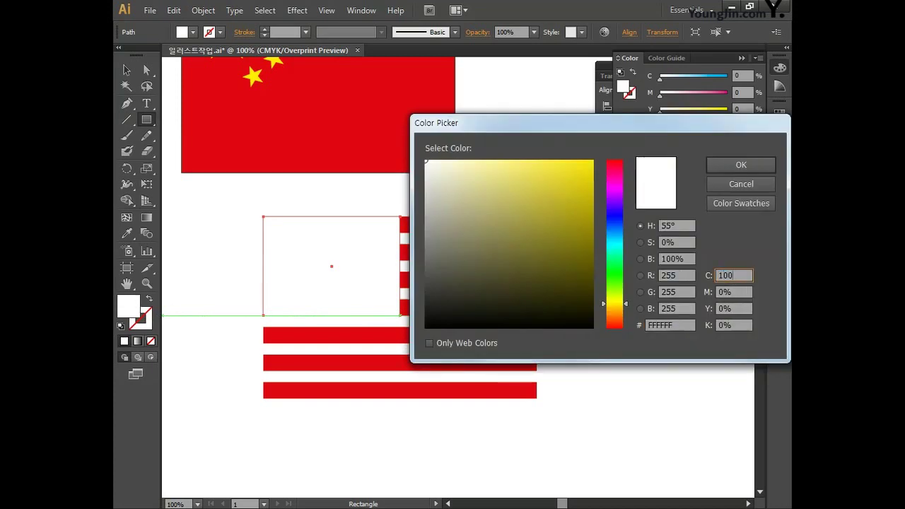
pyautogui.press('Tab')
pyautogui.write('5')
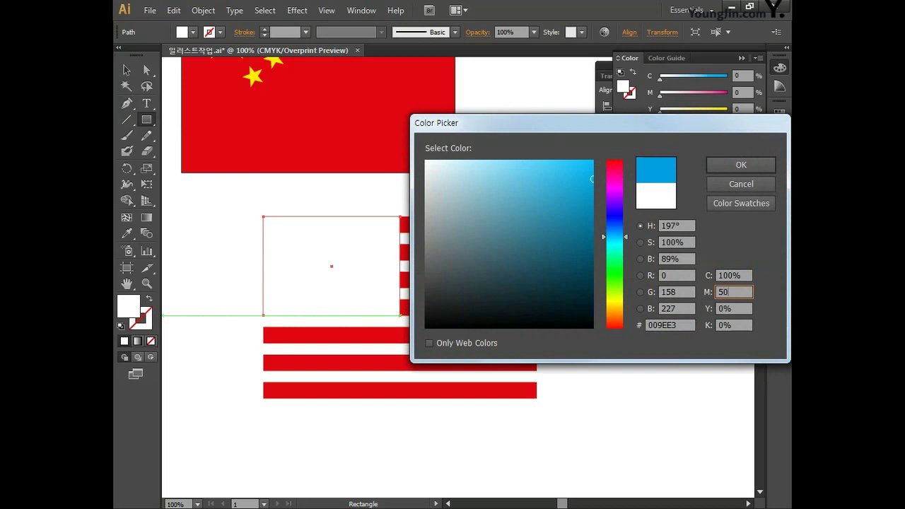
pyautogui.press('Tab')
pyautogui.press('Tab')
pyautogui.write('0')
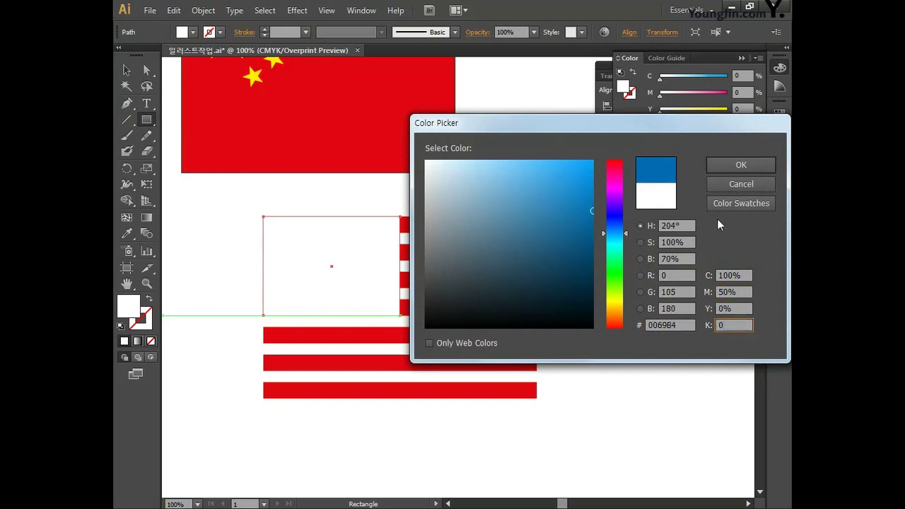
pyautogui.click(737, 165)
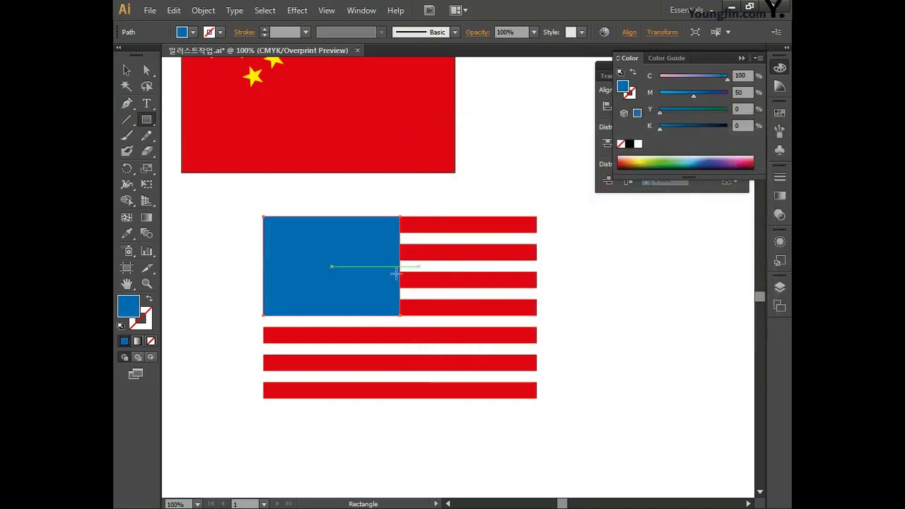
pyautogui.press('x')
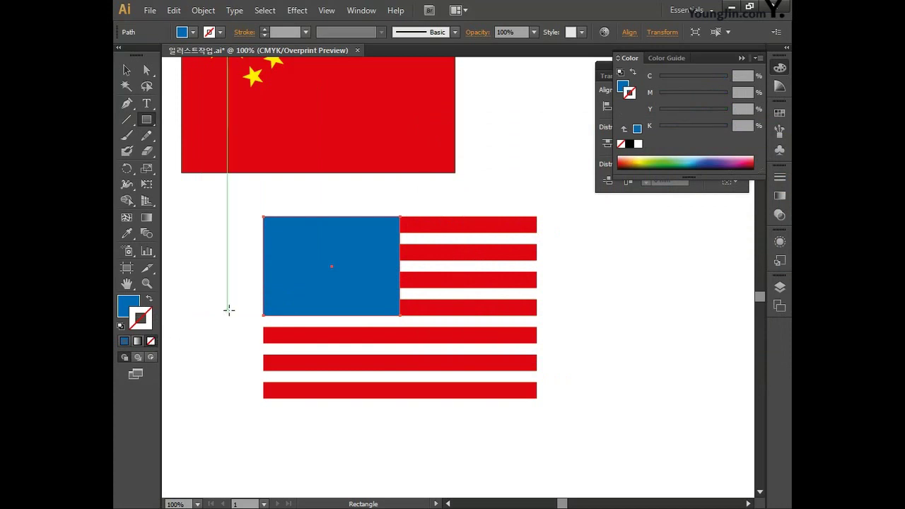
# Step: Draw a small five-pointed star in the upper-left corner of the blue rectangle
pyautogui.click(148, 122)
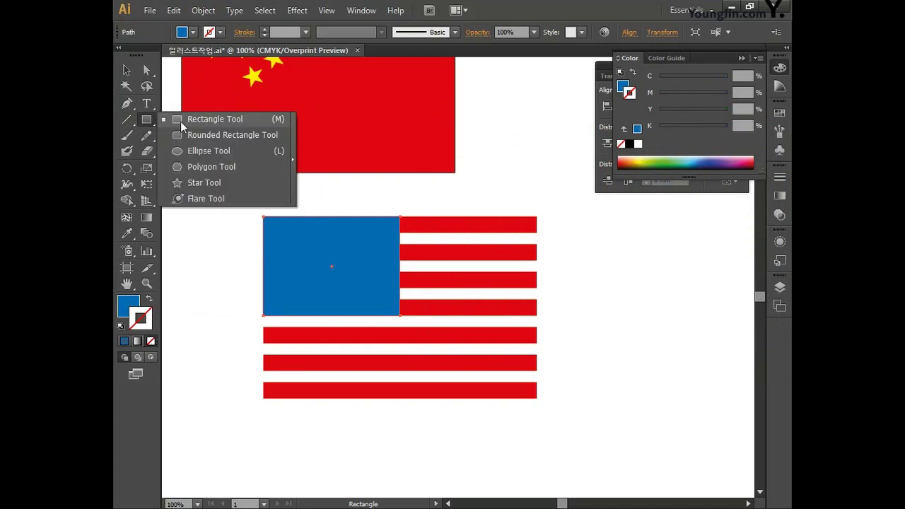
pyautogui.click(197, 183)
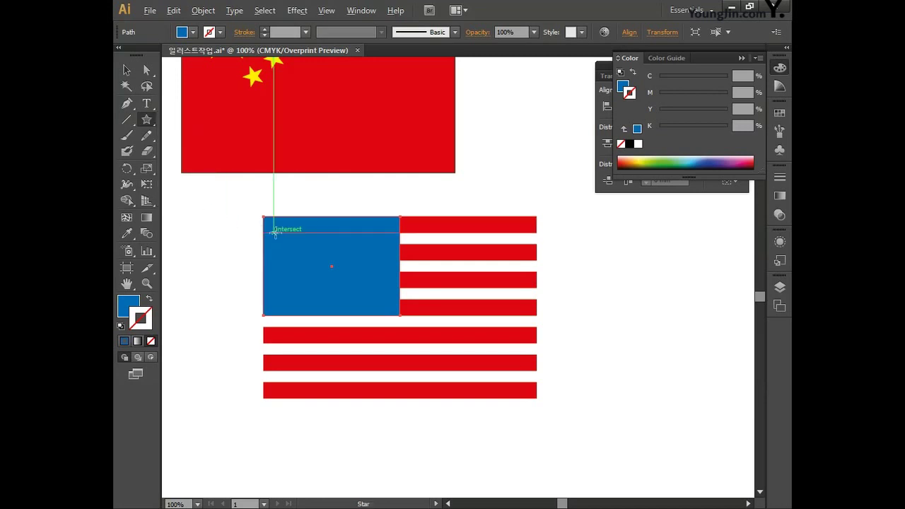
pyautogui.moveTo(276, 233); pyautogui.dragTo(281, 239)
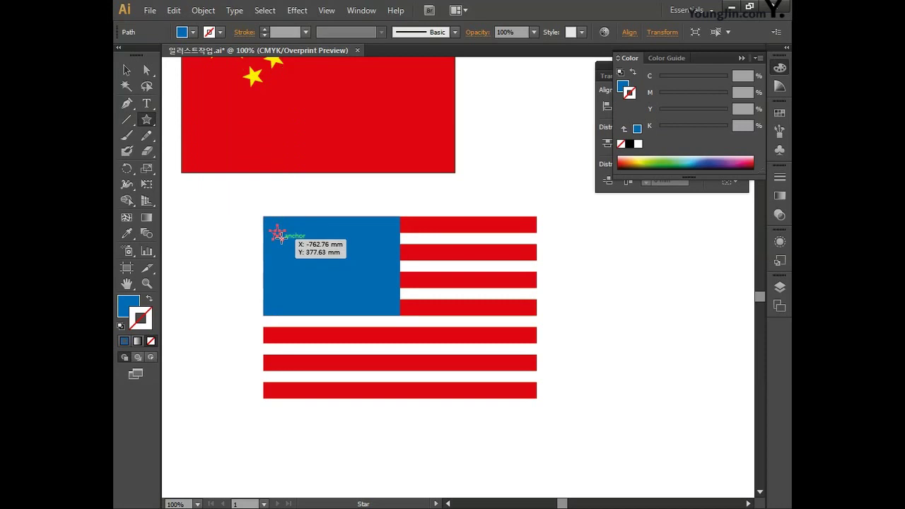
# Step: Set the small star's fill to white with C 0, M 0, Y 0, K 0
pyautogui.doubleClick(128, 305)
pyautogui.click(744, 278)
pyautogui.write('0')
pyautogui.press('Tab')
pyautogui.write('0')
pyautogui.press('Tab')
pyautogui.write('0')
pyautogui.press('Tab')
pyautogui.write('0')
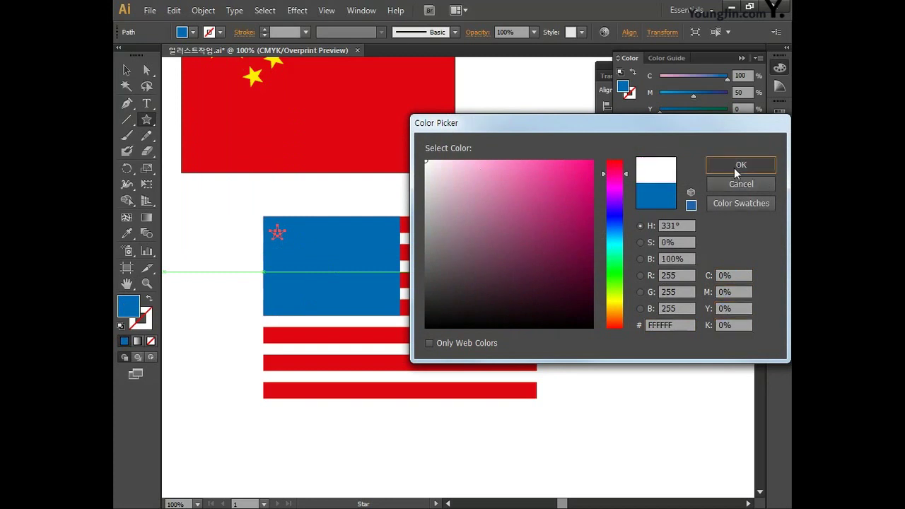
pyautogui.click(734, 168)
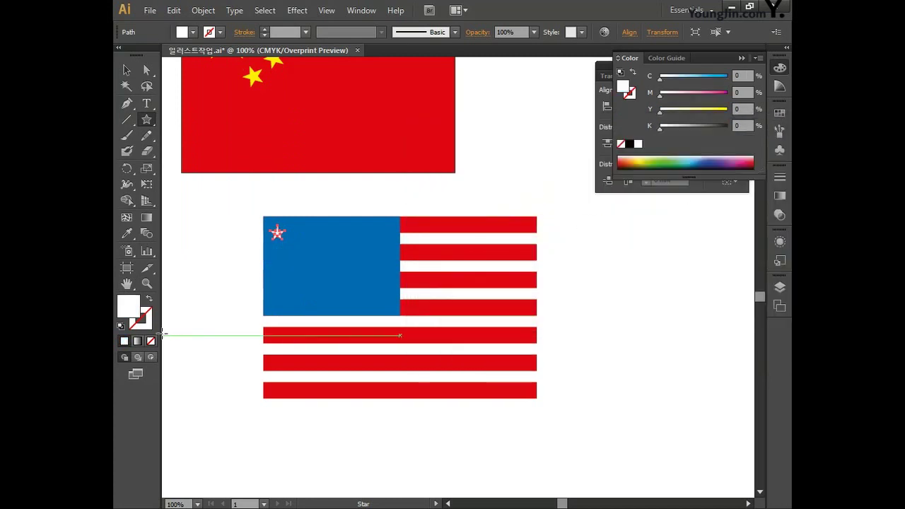
# Step: Shrink the white star slightly toward the blue rectangle's corner and place a copy of it directly to its right
pyautogui.press('v')
pyautogui.hotkey('ctrl', '=')
pyautogui.hotkey('ctrl', '=')
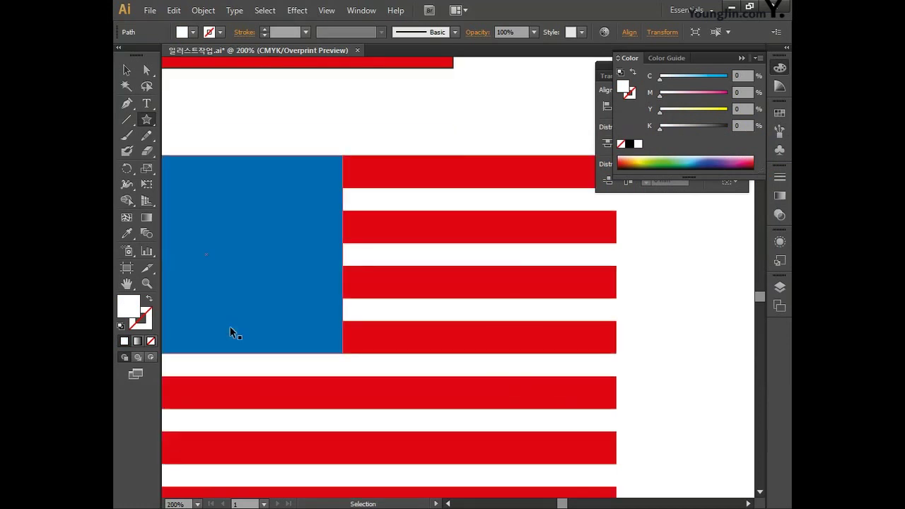
pyautogui.moveTo(403, 357); pyautogui.dragTo(481, 370)
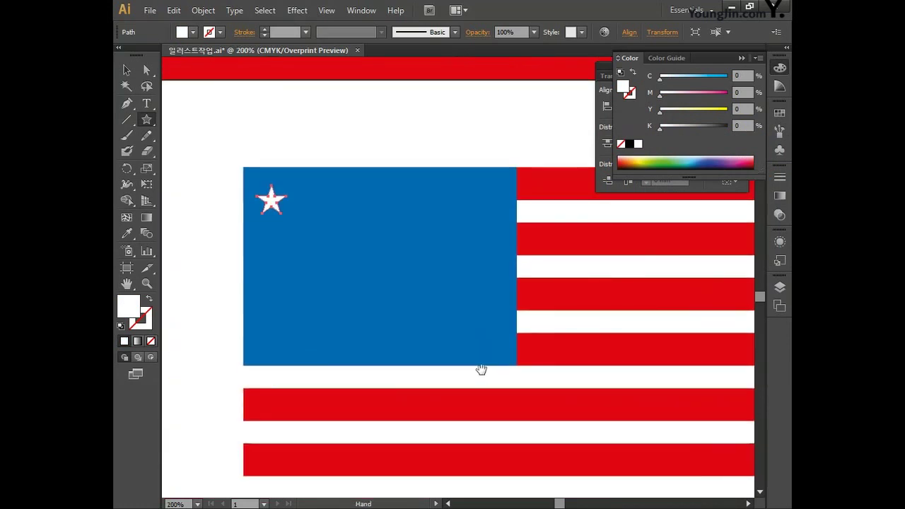
pyautogui.press('v')
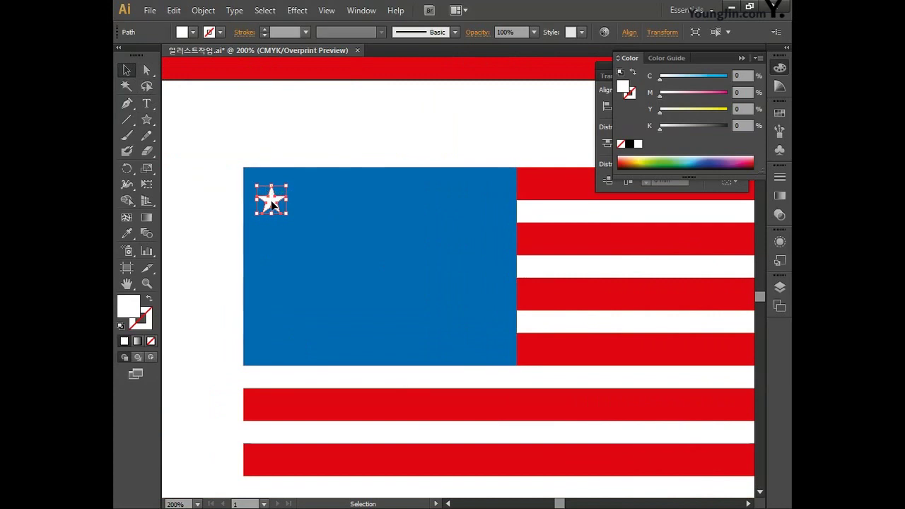
pyautogui.moveTo(271, 201); pyautogui.dragTo(300, 193)
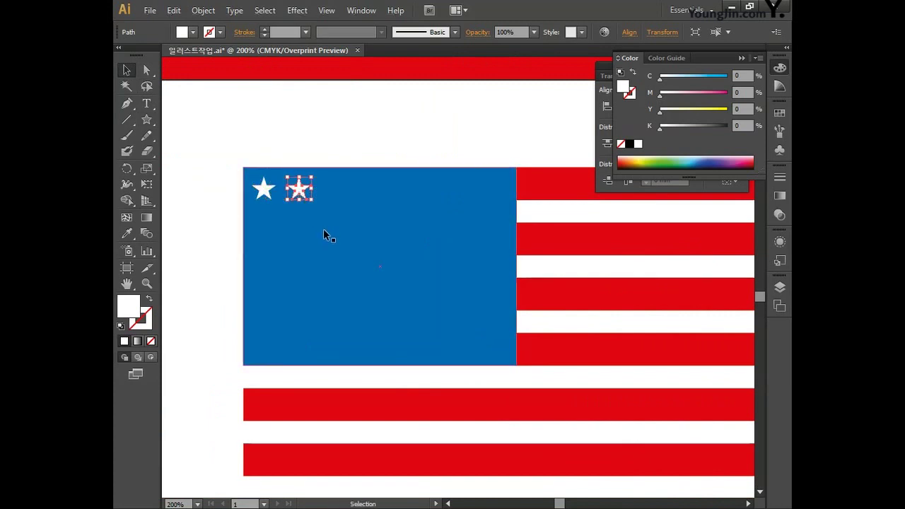
# Step: Repeat the star copy four more times to form a horizontal row of six stars
pyautogui.press('ctrl')
pyautogui.hotkey('ctrl', 'd')
pyautogui.hotkey('ctrl', 'd')
pyautogui.hotkey('ctrl', 'd')
pyautogui.hotkey('ctrl', 'd')
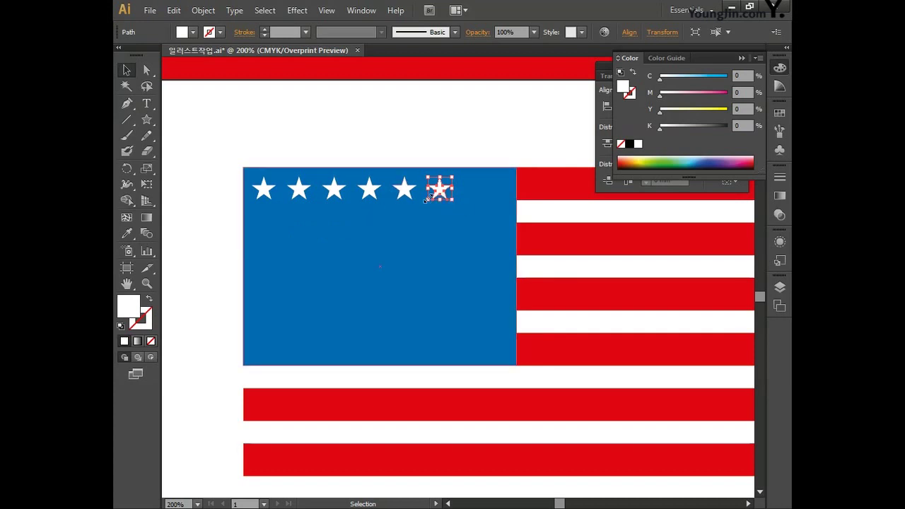
# Step: Move the last star to the blue rectangle's right edge and distribute all six stars evenly by their horizontal centers
pyautogui.moveTo(447, 192); pyautogui.dragTo(495, 195)
pyautogui.keyDown('shift'); pyautogui.click(405, 190); pyautogui.keyUp('shift')
pyautogui.keyDown('shift'); pyautogui.click(368, 190); pyautogui.keyUp('shift')
pyautogui.keyDown('shift'); pyautogui.click(333, 192); pyautogui.keyUp('shift')
pyautogui.keyDown('shift'); pyautogui.click(299, 189); pyautogui.keyUp('shift')
pyautogui.keyDown('shift'); pyautogui.click(263, 191); pyautogui.keyUp('shift')
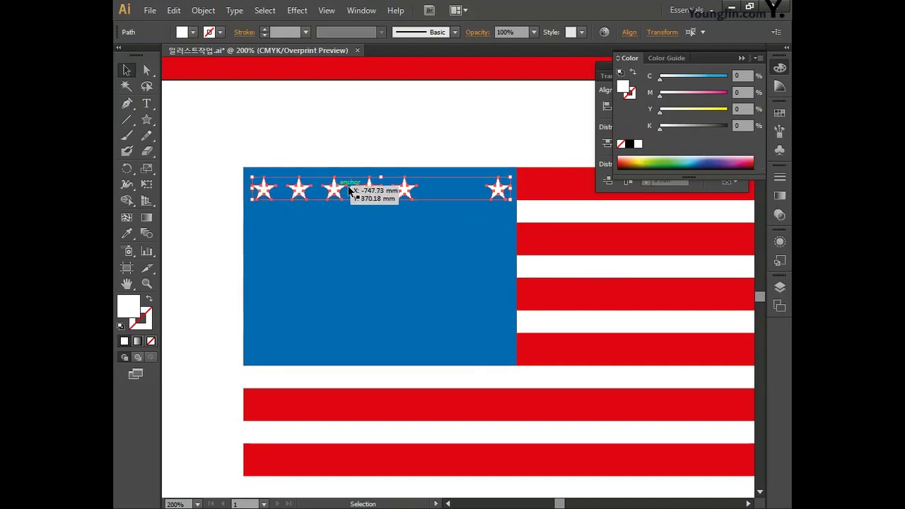
pyautogui.click(778, 68)
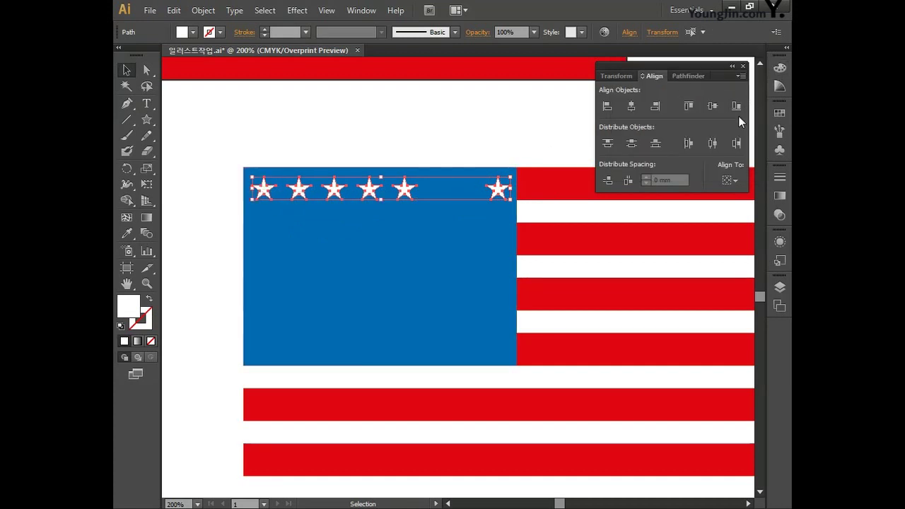
pyautogui.click(709, 144)
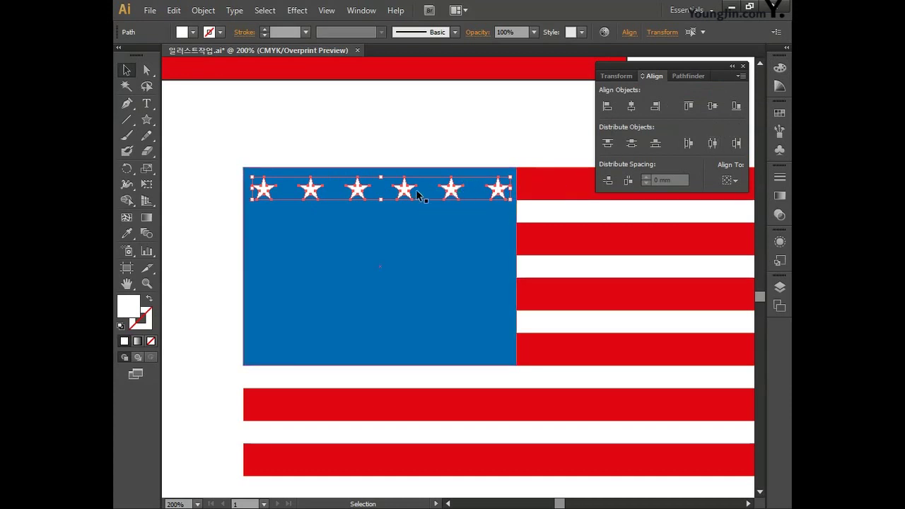
# Step: Group the six stars, copy the row straight down and repeat the copy three times to make five rows
pyautogui.hotkey('ctrl', 'g')
pyautogui.moveTo(408, 197); pyautogui.dragTo(407, 227)
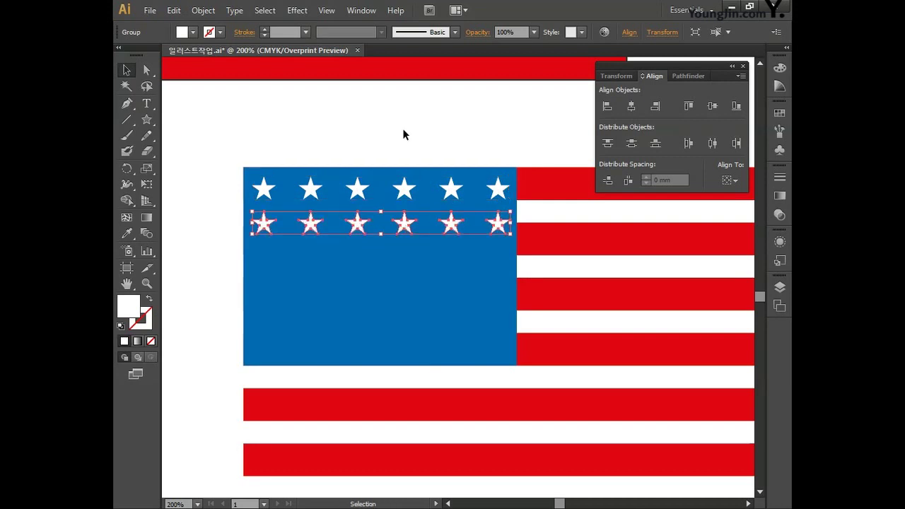
pyautogui.hotkey('ctrl', 'd')
pyautogui.hotkey('ctrl', 'd')
pyautogui.hotkey('ctrl', 'd')
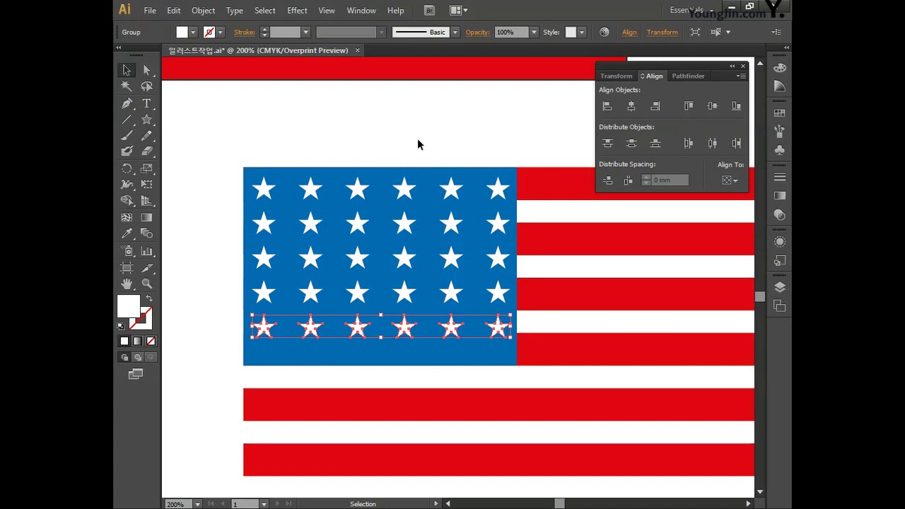
# Step: Move the lowest star row down near the blue rectangle's bottom edge and distribute all five rows evenly by their vertical centers
pyautogui.moveTo(403, 330); pyautogui.dragTo(404, 343)
pyautogui.keyDown('shift'); pyautogui.click(405, 293); pyautogui.keyUp('shift')
pyautogui.keyDown('shift'); pyautogui.click(405, 257); pyautogui.keyUp('shift')
pyautogui.keyDown('shift'); pyautogui.click(405, 224); pyautogui.keyUp('shift')
pyautogui.keyDown('shift'); pyautogui.click(406, 190); pyautogui.keyUp('shift')
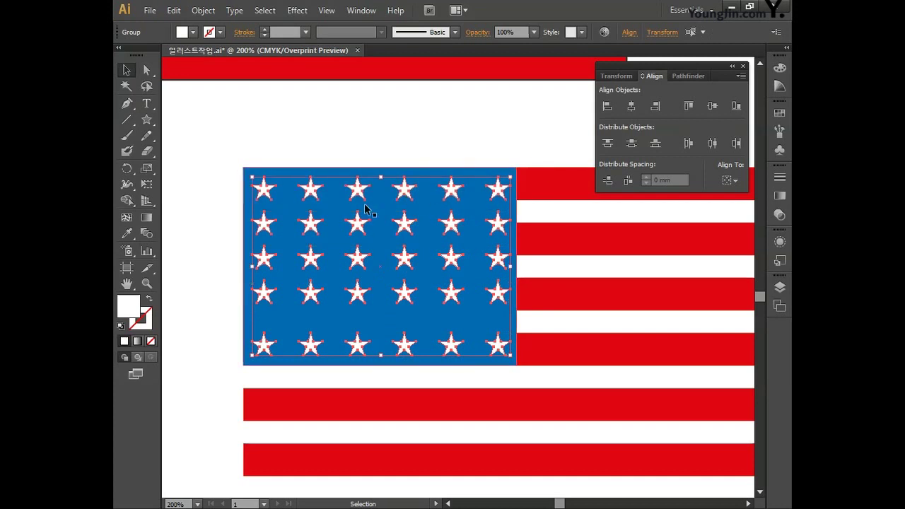
pyautogui.click(629, 146)
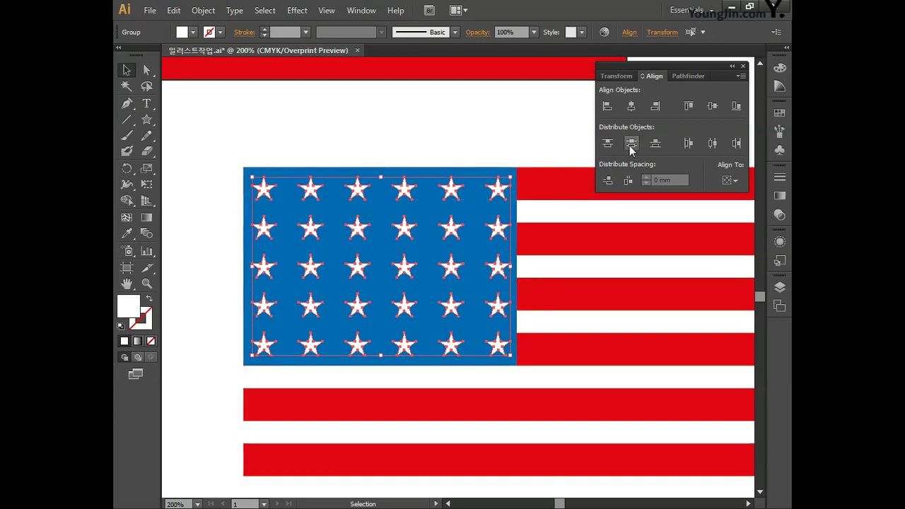
pyautogui.click(439, 137)
pyautogui.moveTo(466, 135); pyautogui.dragTo(452, 125)
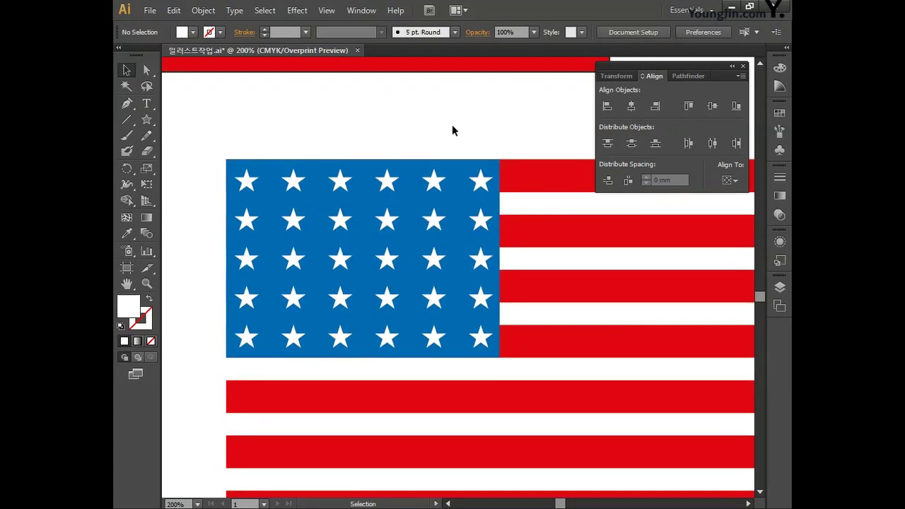
# Step: Draw a rectangle exactly covering the whole striped flag and remove its fill
pyautogui.hotkey('ctrl', '-')
pyautogui.moveTo(486, 153); pyautogui.dragTo(404, 127)
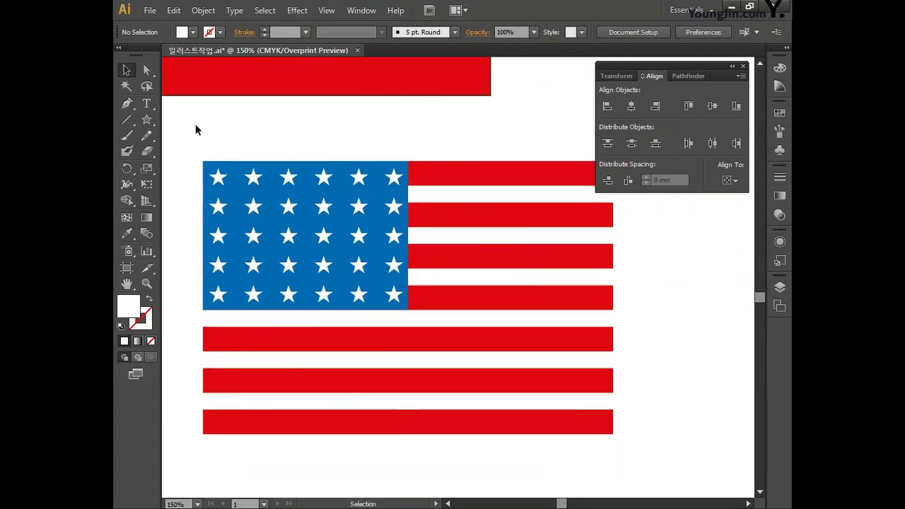
pyautogui.moveTo(146, 119); pyautogui.dragTo(189, 121)
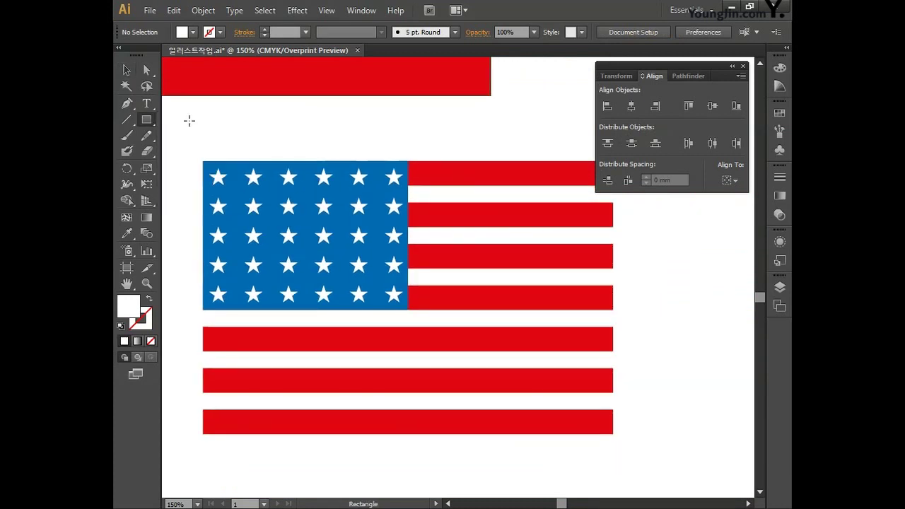
pyautogui.moveTo(203, 161); pyautogui.dragTo(614, 434)
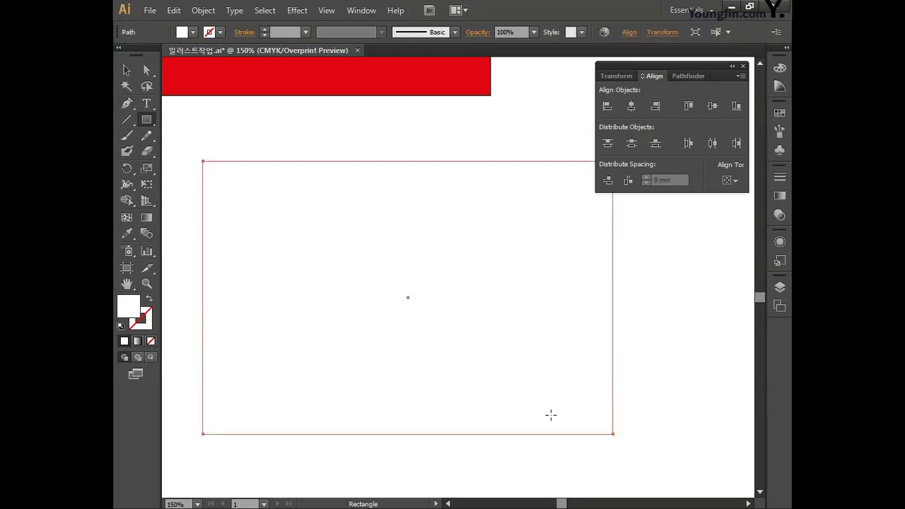
pyautogui.click(151, 340)
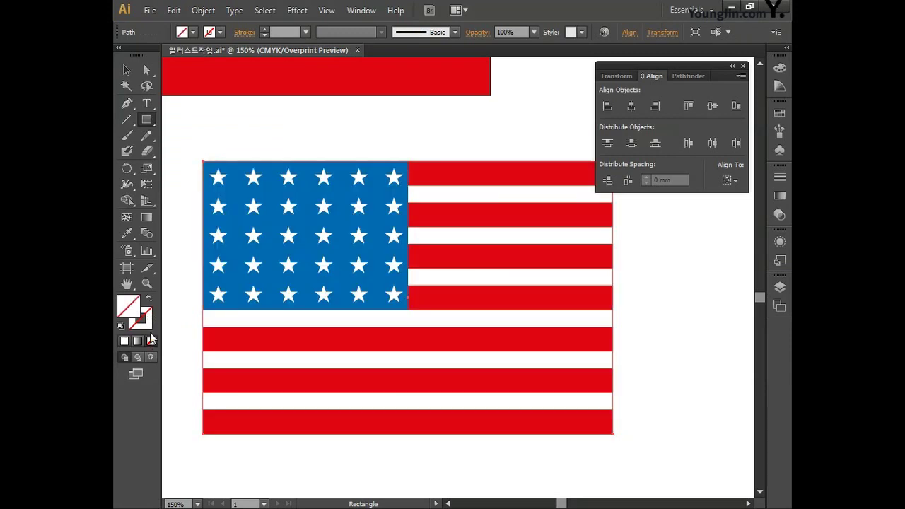
# Step: Set the covering rectangle's stroke to black with C 0, M 0, Y 0, K 100, and put away the color and alignment settings
pyautogui.doubleClick(145, 322)
pyautogui.click(739, 276)
pyautogui.moveTo(739, 276); pyautogui.dragTo(656, 279)
pyautogui.write('0')
pyautogui.press('Tab')
pyautogui.write('0')
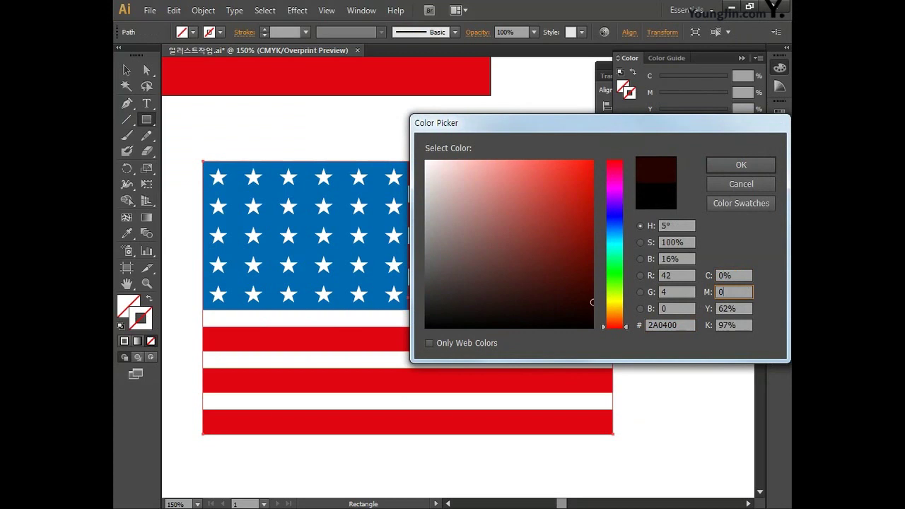
pyautogui.press('Tab')
pyautogui.write('0')
pyautogui.press('Tab')
pyautogui.write('100')
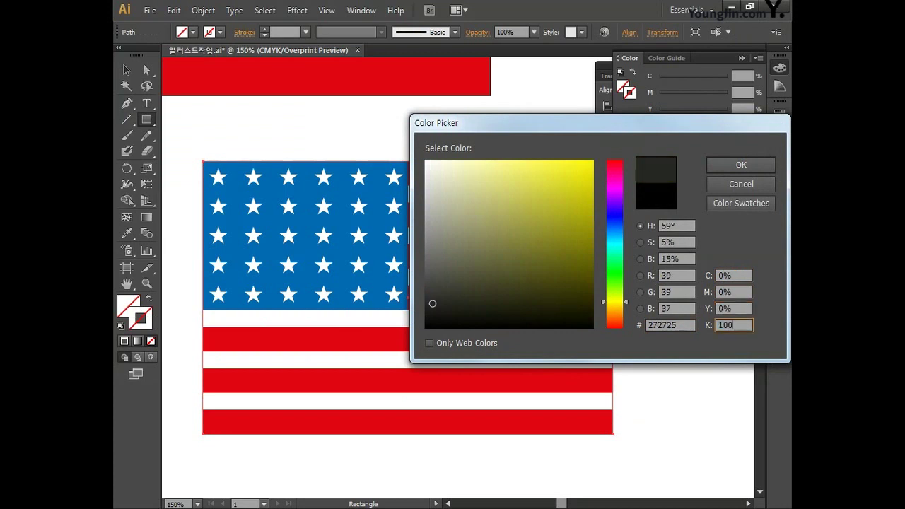
pyautogui.click(744, 167)
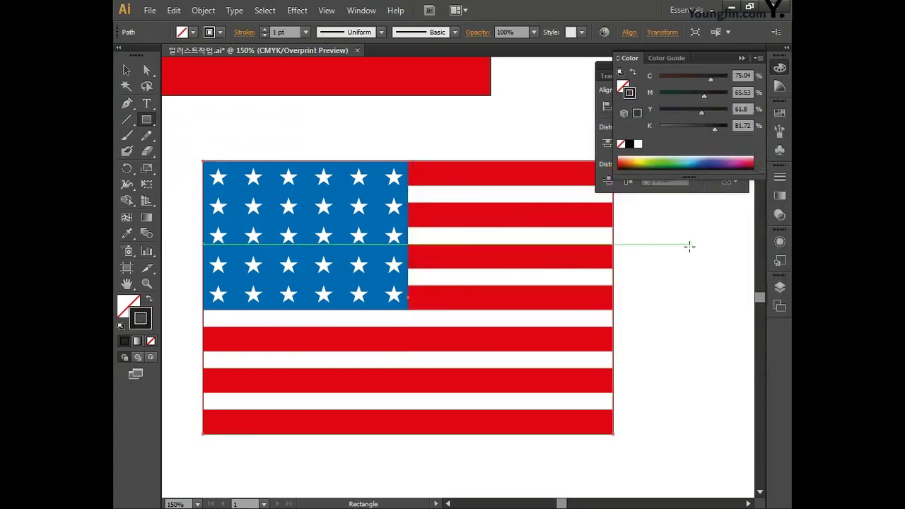
pyautogui.click(780, 68)
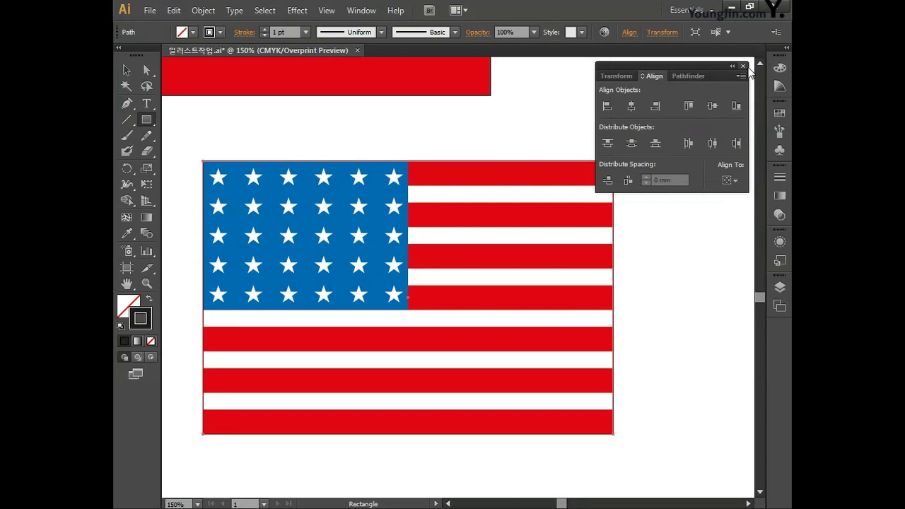
pyautogui.click(743, 66)
# Step: Place a copy of the Chinese flag's red background rectangle in the empty area to its left
pyautogui.moveTo(671, 238); pyautogui.dragTo(693, 223)
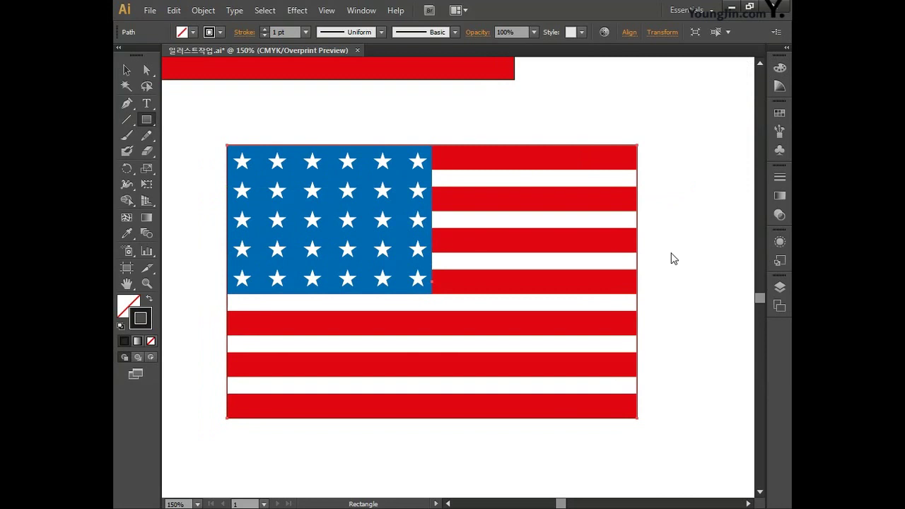
pyautogui.hotkey('ctrl', '-')
pyautogui.hotkey('ctrl', '-')
pyautogui.moveTo(317, 281); pyautogui.dragTo(428, 406)
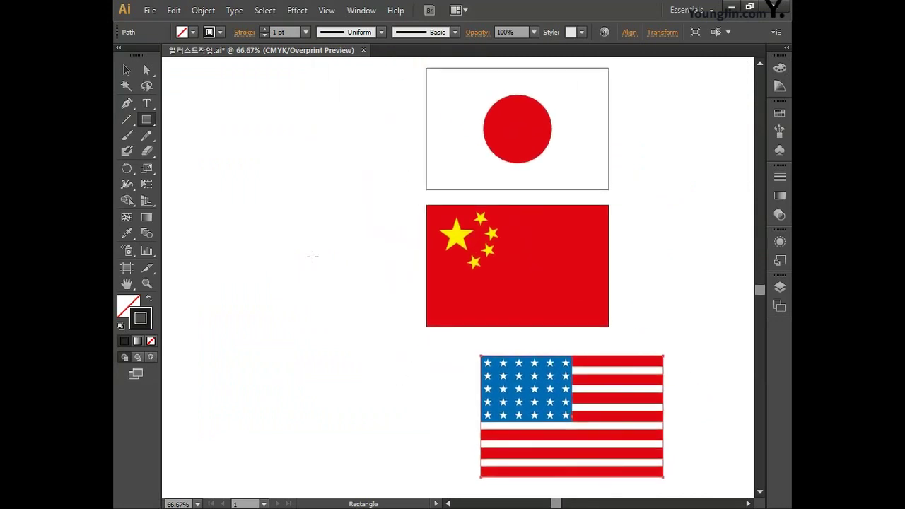
pyautogui.click(126, 69)
pyautogui.click(177, 134)
pyautogui.moveTo(299, 384); pyautogui.dragTo(400, 390)
pyautogui.click(576, 309)
pyautogui.moveTo(576, 309); pyautogui.dragTo(336, 312)
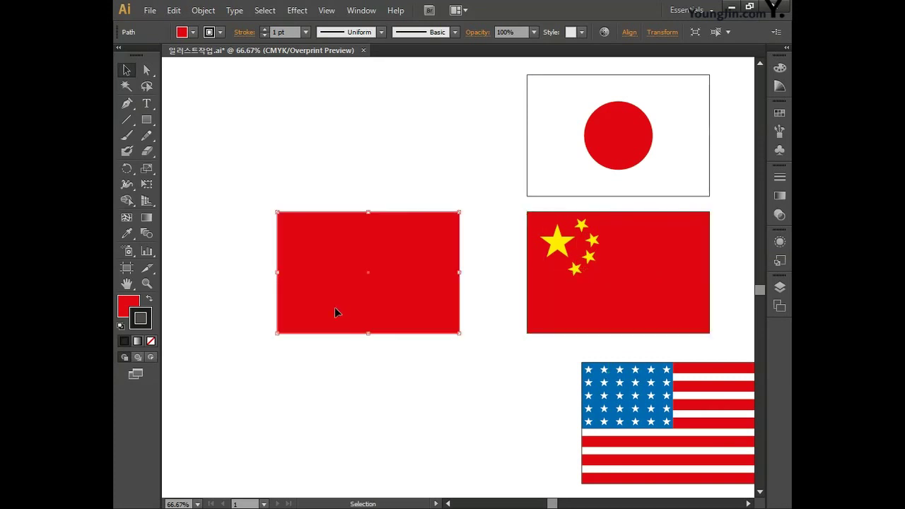
# Step: Split the copied red rectangle into a grid of three columns with a 0 mm gutter
pyautogui.click(203, 10)
pyautogui.moveTo(267, 281)
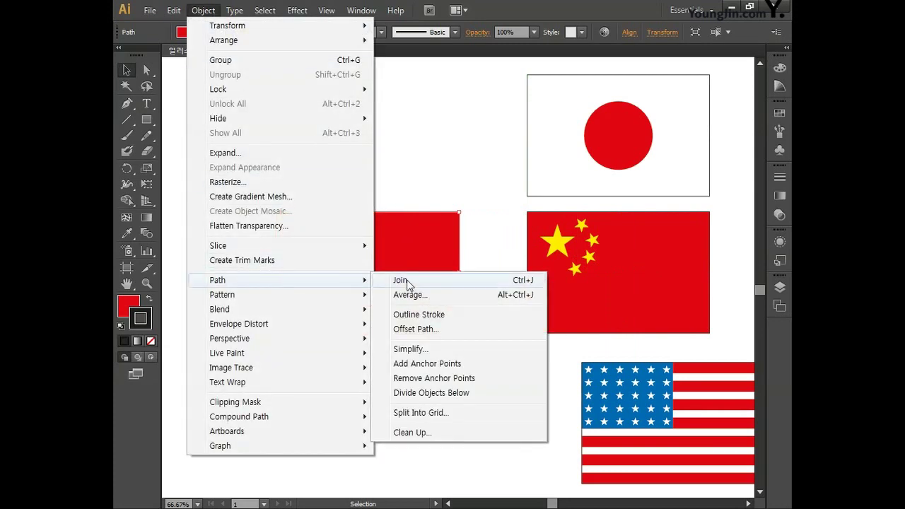
pyautogui.click(435, 413)
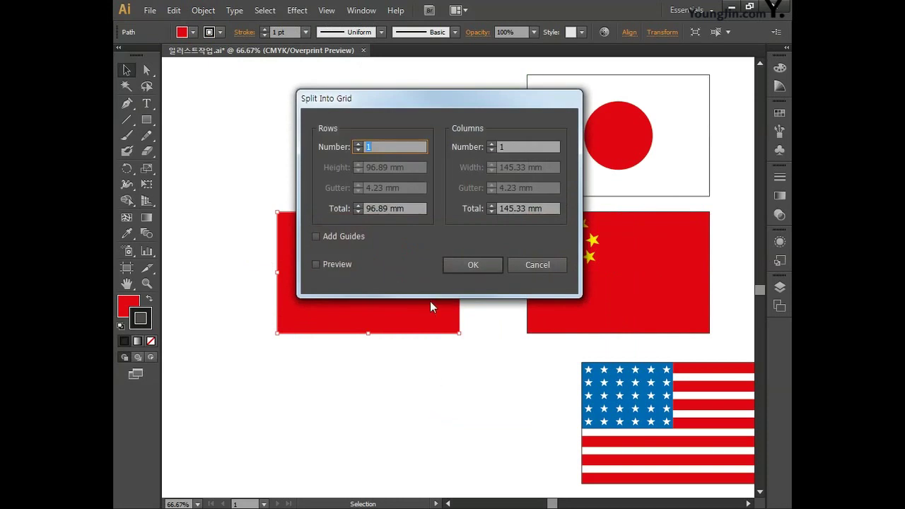
pyautogui.doubleClick(507, 146)
pyautogui.write('3')
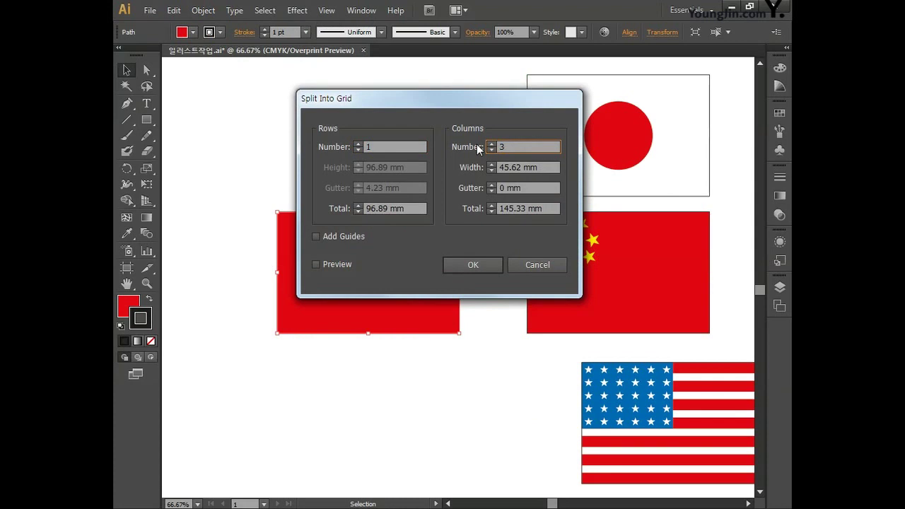
pyautogui.click(478, 264)
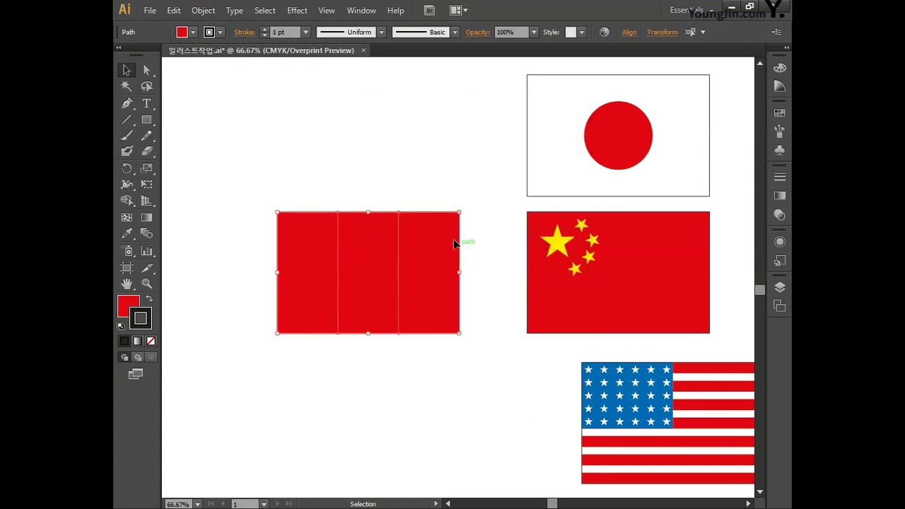
# Step: Fill only the left column of the split rectangle with blue, C 100, M 50, Y 0, K 0
pyautogui.hotkey('ctrl', '1')
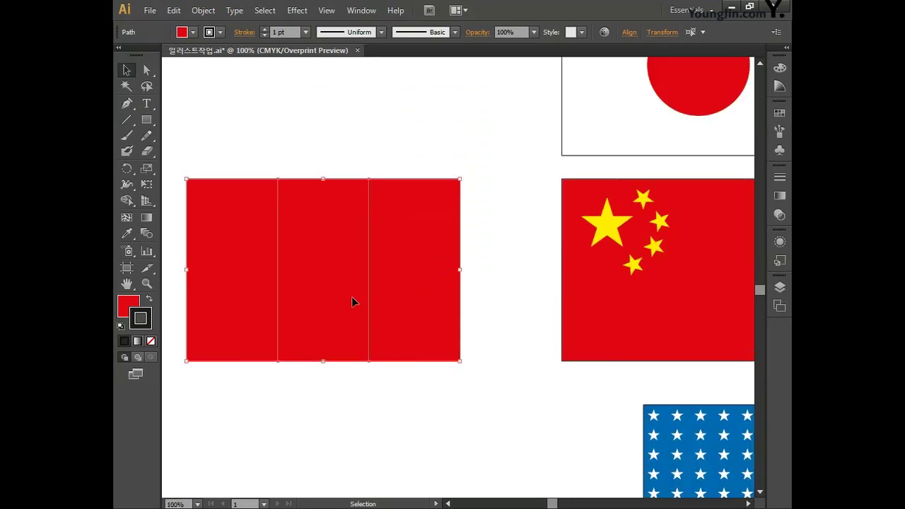
pyautogui.moveTo(346, 301); pyautogui.dragTo(406, 303)
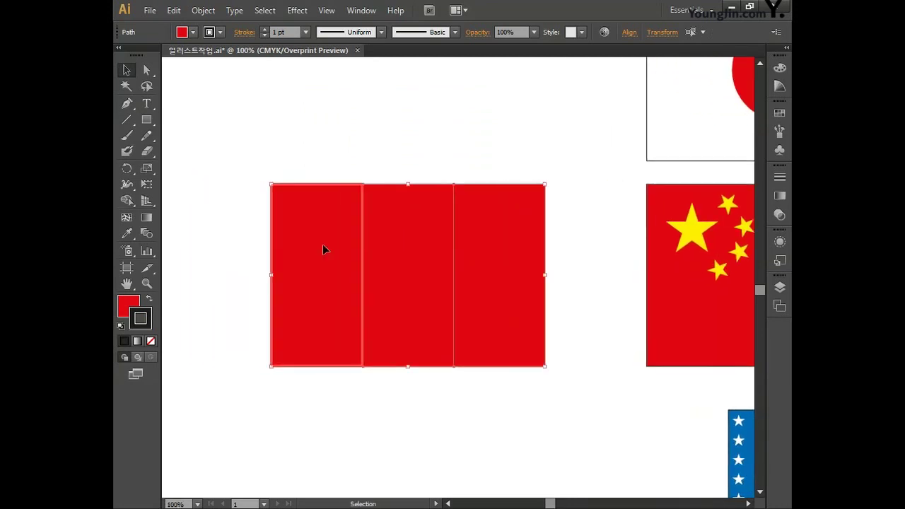
pyautogui.click(145, 71)
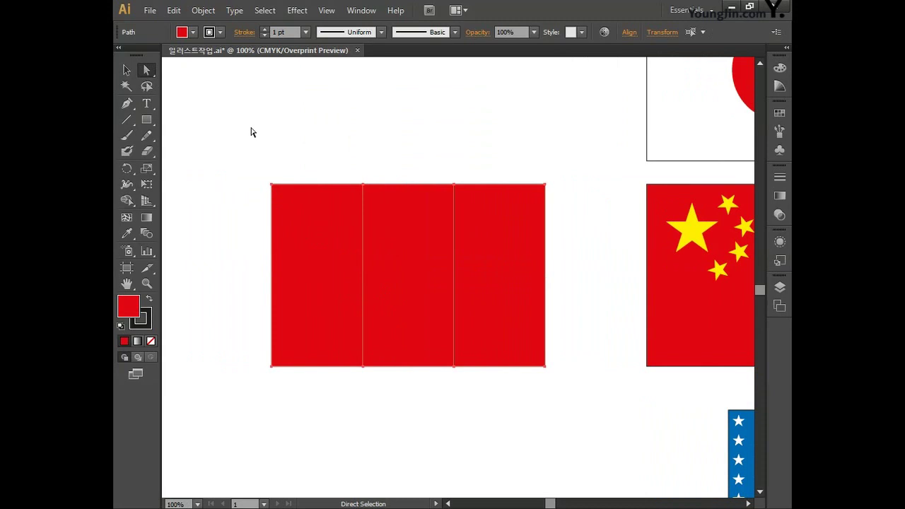
pyautogui.click(271, 144)
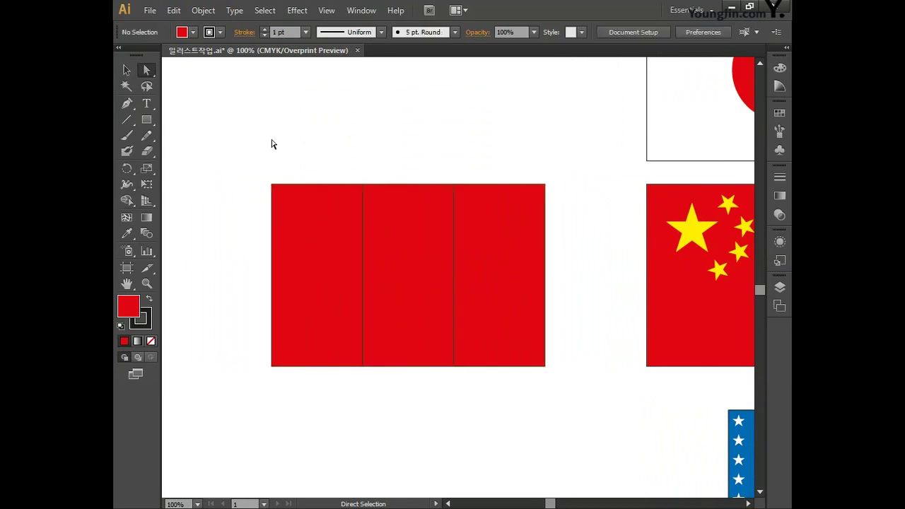
pyautogui.click(316, 214)
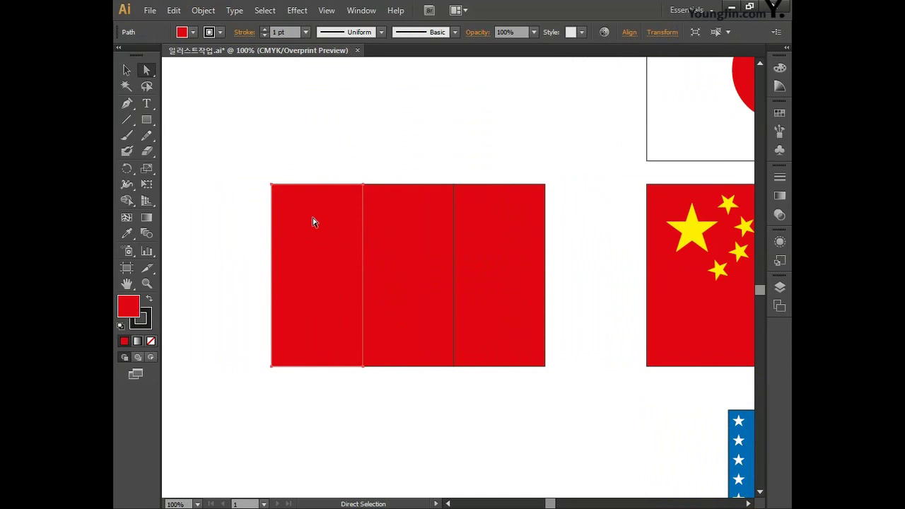
pyautogui.doubleClick(129, 308)
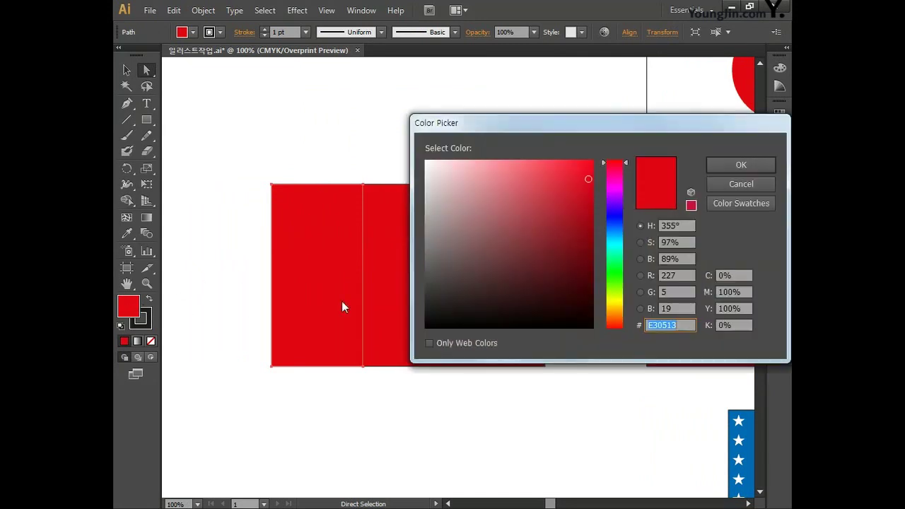
pyautogui.click(738, 276)
pyautogui.write('100')
pyautogui.press('Tab')
pyautogui.write('50')
pyautogui.press('Tab')
pyautogui.write('0')
pyautogui.press('Tab')
pyautogui.write('0')
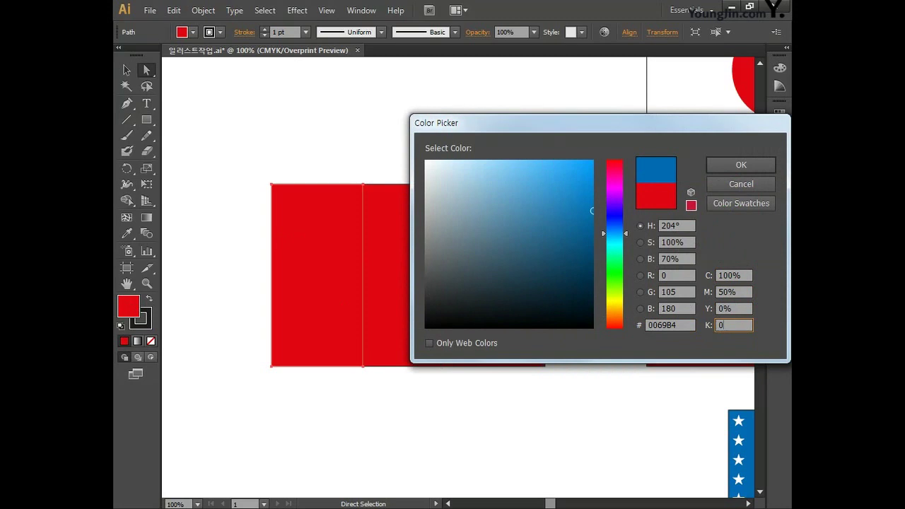
pyautogui.click(734, 164)
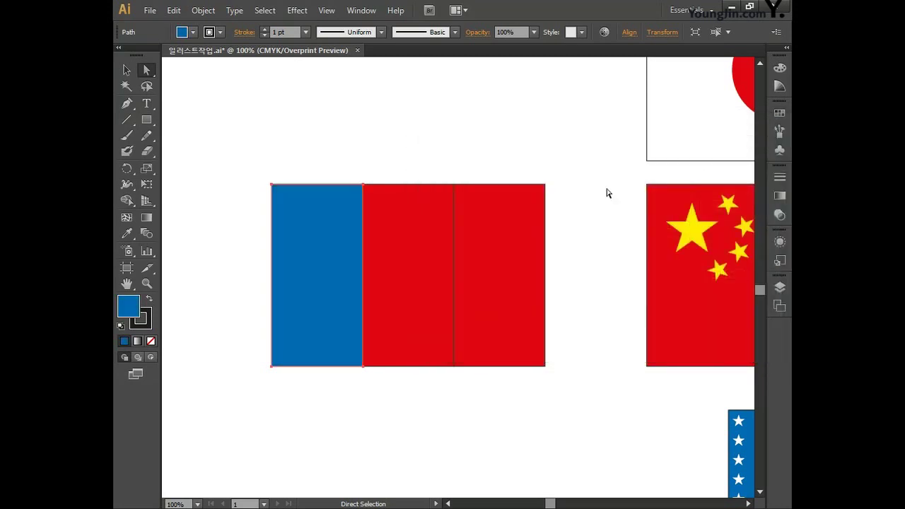
# Step: Fill the middle column with white, C 0, M 0, Y 0, K 0
pyautogui.click(403, 228)
pyautogui.doubleClick(128, 305)
pyautogui.click(740, 276)
pyautogui.write('0')
pyautogui.press('Tab')
pyautogui.write('0')
pyautogui.press('Tab')
pyautogui.write('0')
pyautogui.press('Tab')
pyautogui.write('0')
pyautogui.click(712, 168)
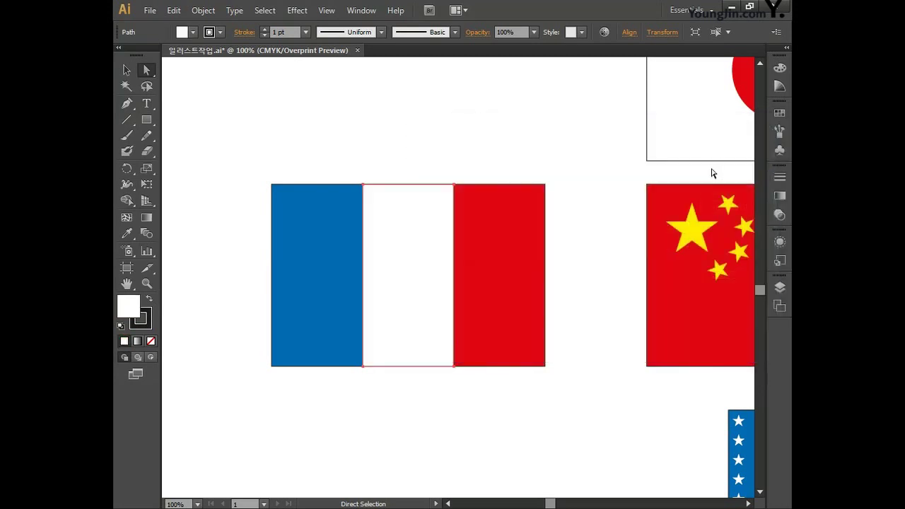
# Step: Set the right column's fill to red, C 0, M 100, Y 100, K 0
pyautogui.click(496, 291)
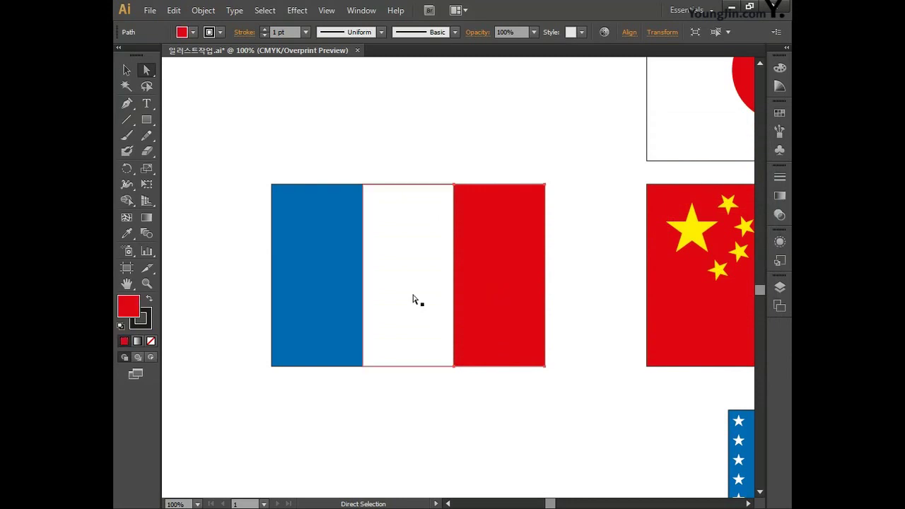
pyautogui.doubleClick(128, 307)
pyautogui.click(738, 275)
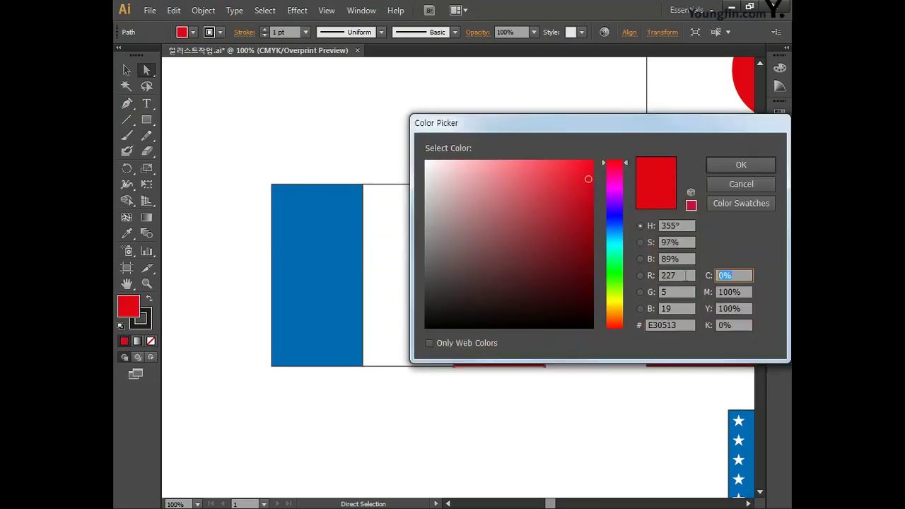
pyautogui.press('Tab')
pyautogui.write('1')
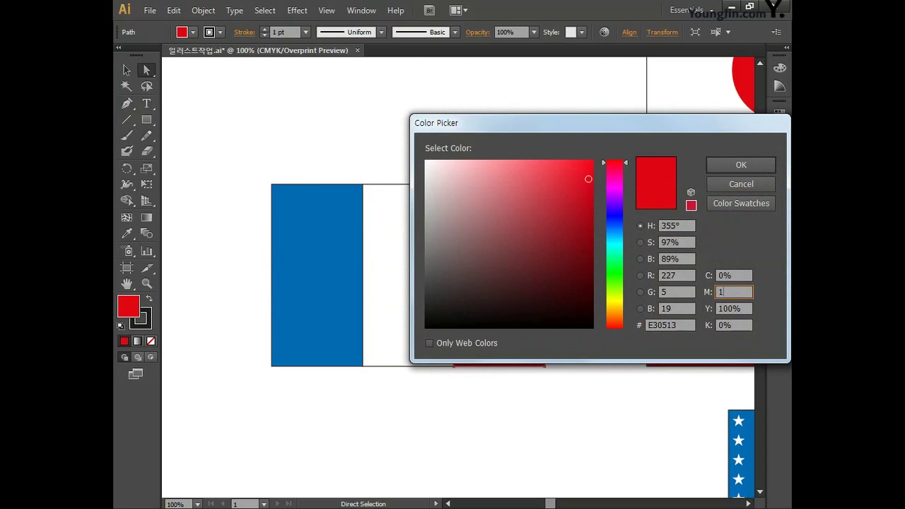
pyautogui.write('00')
pyautogui.press('Tab')
pyautogui.write('100')
pyautogui.press('Tab')
pyautogui.write('0')
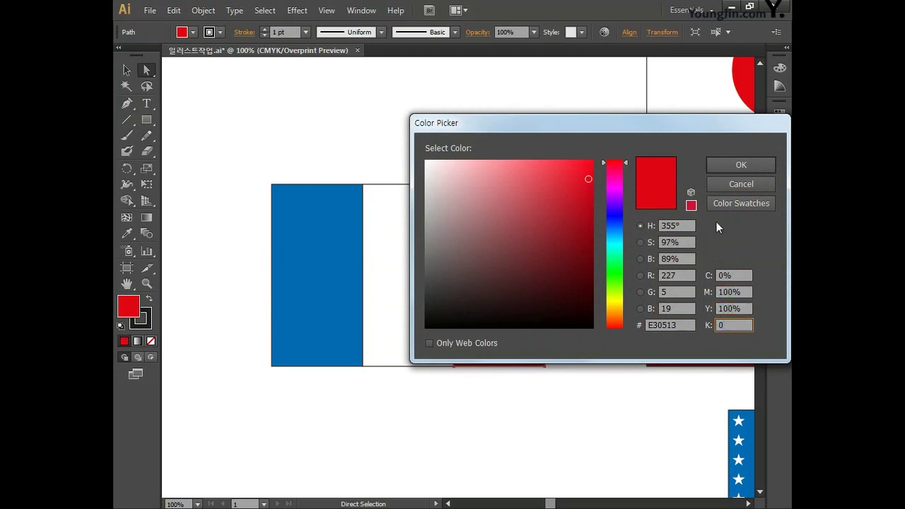
pyautogui.click(733, 168)
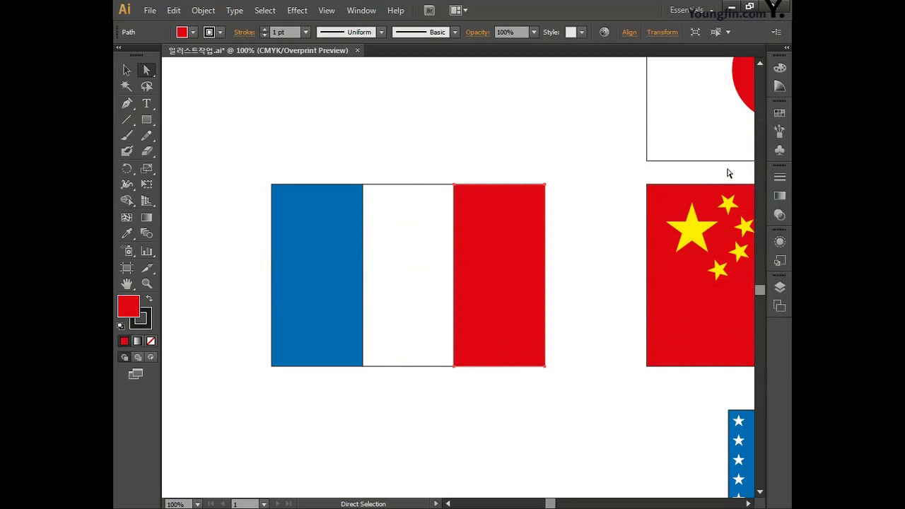
# Step: Remove the stroke from all three columns of the blue, white and red flag
pyautogui.click(126, 70)
pyautogui.moveTo(241, 142); pyautogui.dragTo(562, 396)
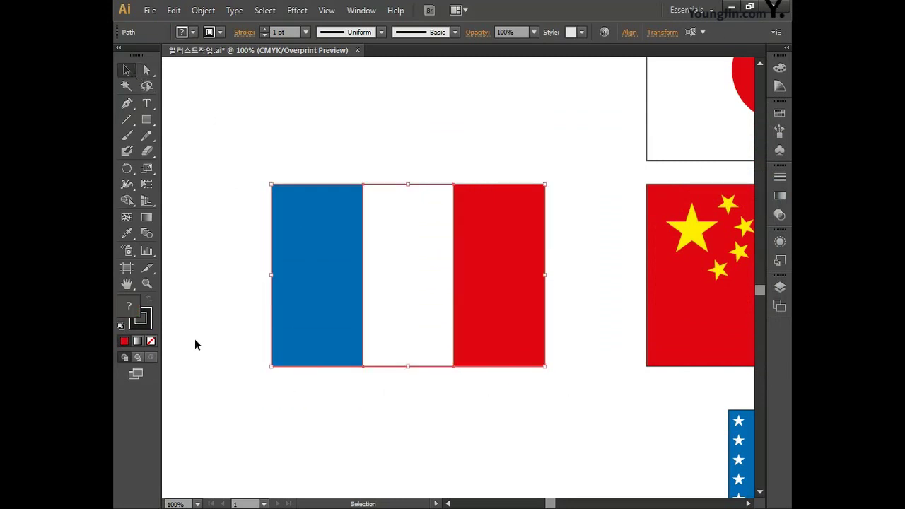
pyautogui.click(150, 341)
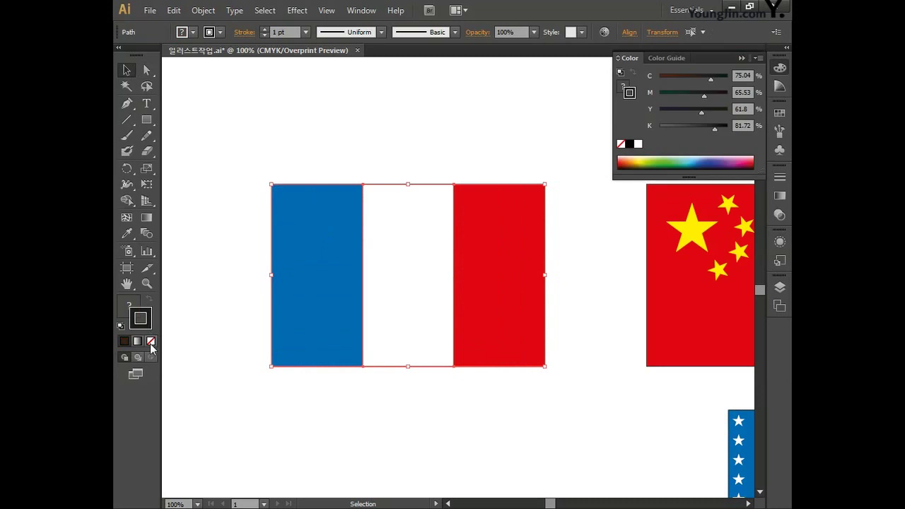
pyautogui.click(242, 376)
# Step: Draw a rectangle covering the whole blue, white and red flag and remove its fill
pyautogui.click(149, 122)
pyautogui.moveTo(272, 184); pyautogui.dragTo(545, 366)
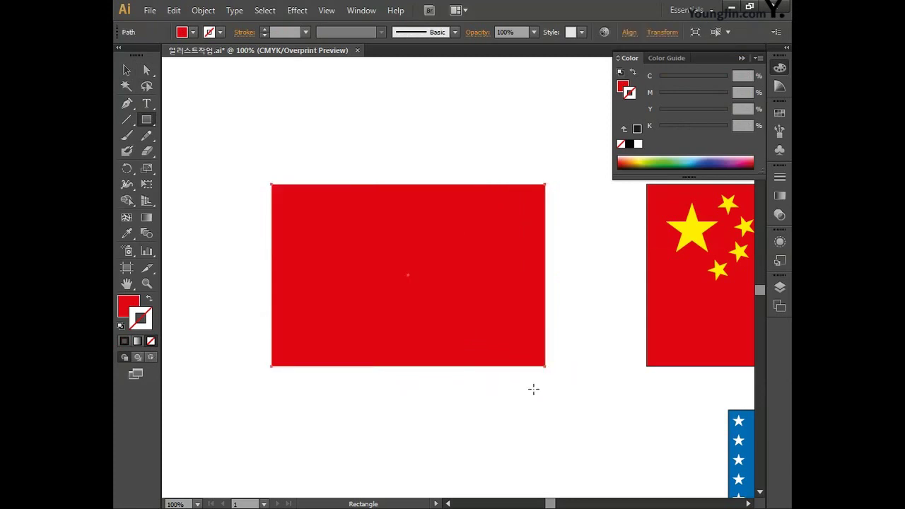
pyautogui.click(131, 308)
pyautogui.click(151, 341)
# Step: Give the unfilled rectangle around the tricolor a black stroke, C 0, M 0, Y 0, K 100
pyautogui.doubleClick(141, 316)
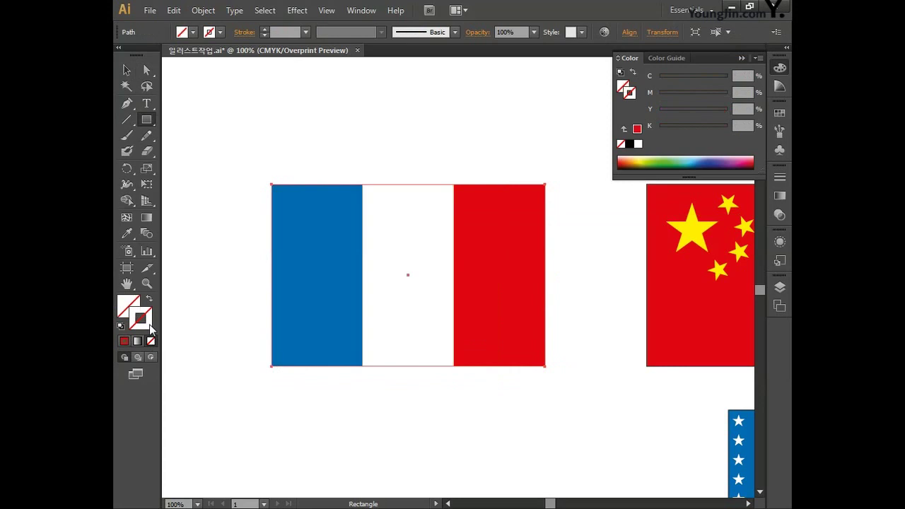
pyautogui.doubleClick(738, 275)
pyautogui.write('0')
pyautogui.press('Tab')
pyautogui.write('0')
pyautogui.press('Tab')
pyautogui.write('0')
pyautogui.press('Tab')
pyautogui.write('100')
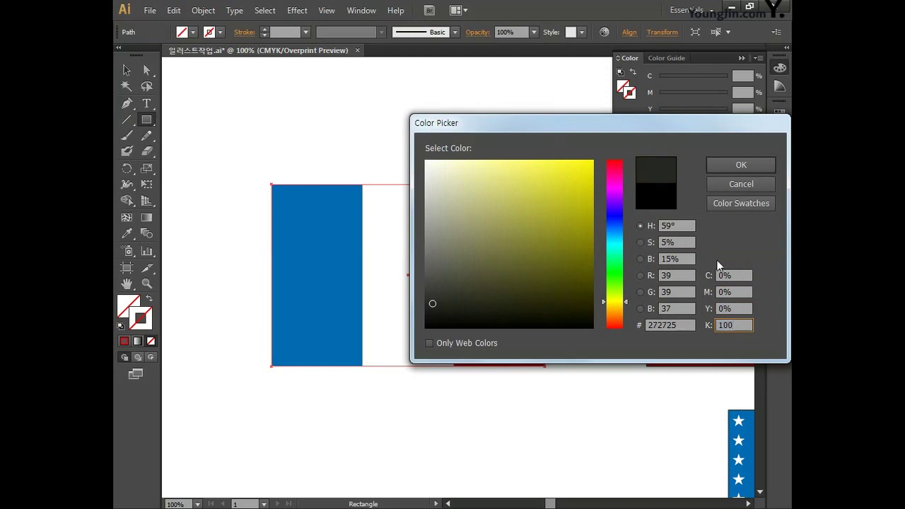
pyautogui.click(735, 168)
pyautogui.press('v')
pyautogui.click(280, 105)
# Step: Duplicate the tricolor's outline rectangle straight down to just below the flag
pyautogui.moveTo(325, 132); pyautogui.dragTo(335, 134)
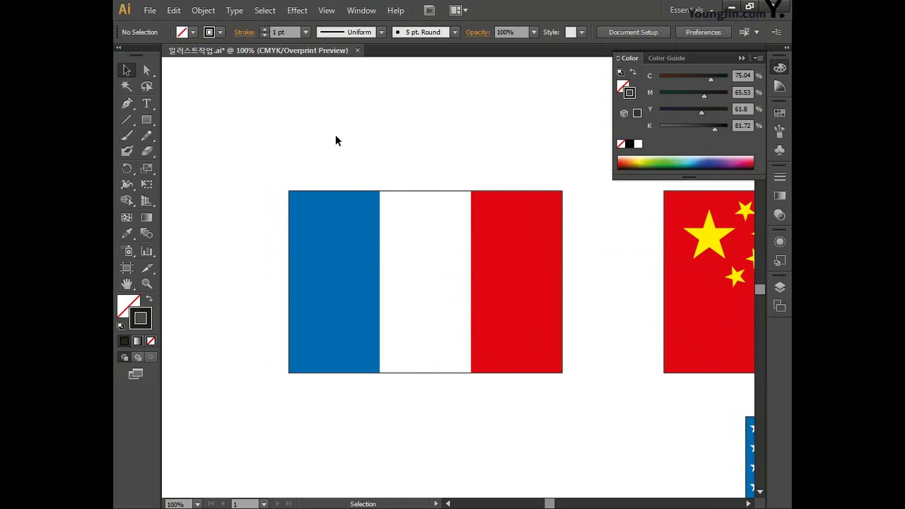
pyautogui.click(394, 374)
pyautogui.moveTo(481, 418); pyautogui.dragTo(472, 345)
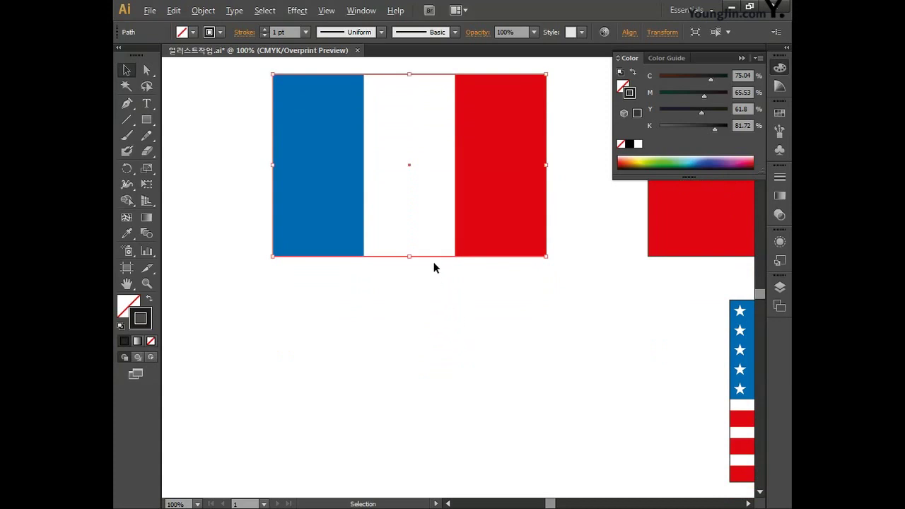
pyautogui.moveTo(433, 260); pyautogui.dragTo(434, 460)
pyautogui.moveTo(592, 437); pyautogui.dragTo(597, 371)
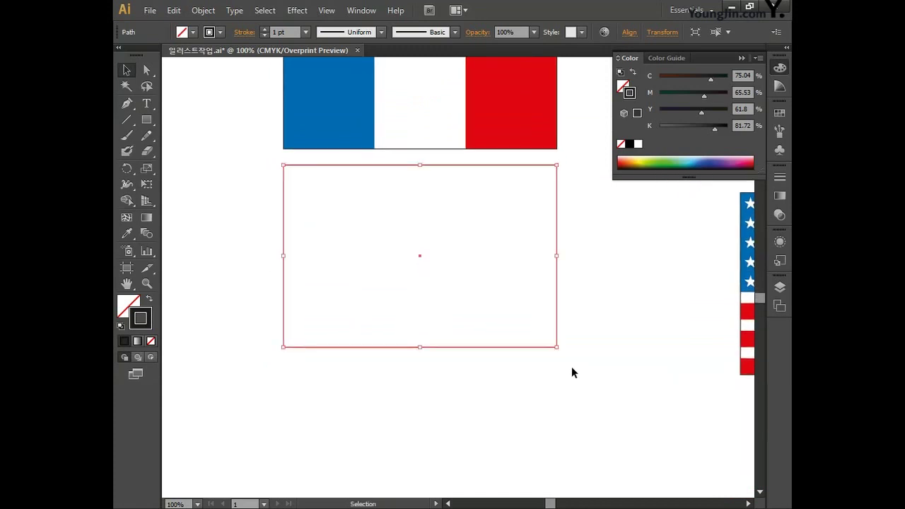
# Step: Fill the duplicated rectangle with red, C 0, M 100, Y 100, K 0, and move it farther below the tricolor
pyautogui.doubleClick(134, 305)
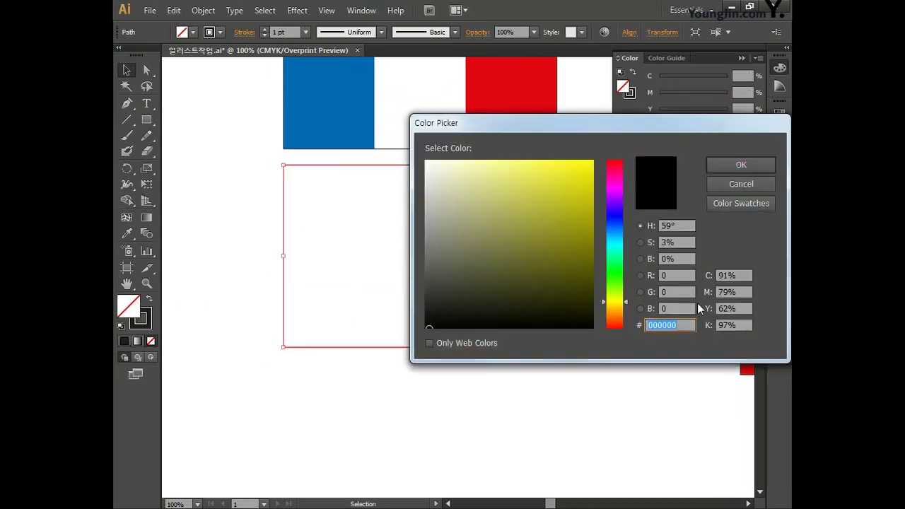
pyautogui.click(744, 276)
pyautogui.write('0')
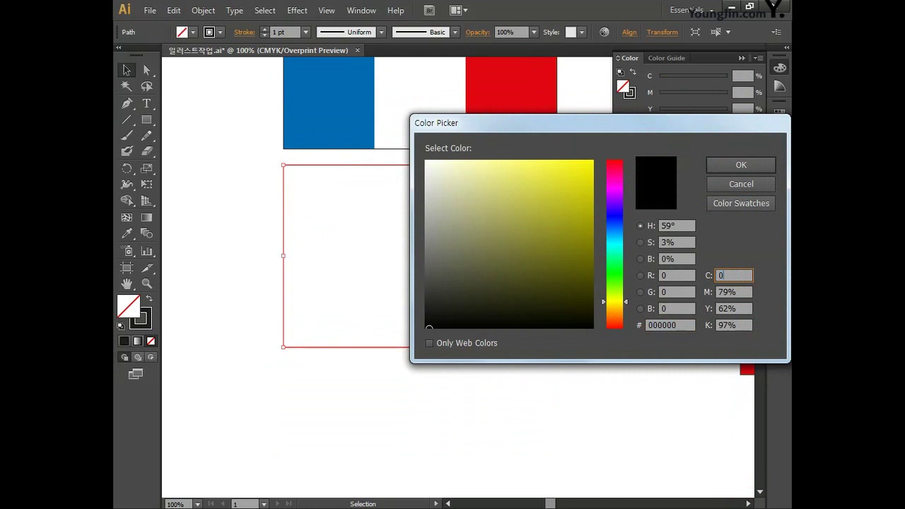
pyautogui.press('Tab')
pyautogui.write('100')
pyautogui.press('Tab')
pyautogui.write('100')
pyautogui.press('Tab')
pyautogui.write('0')
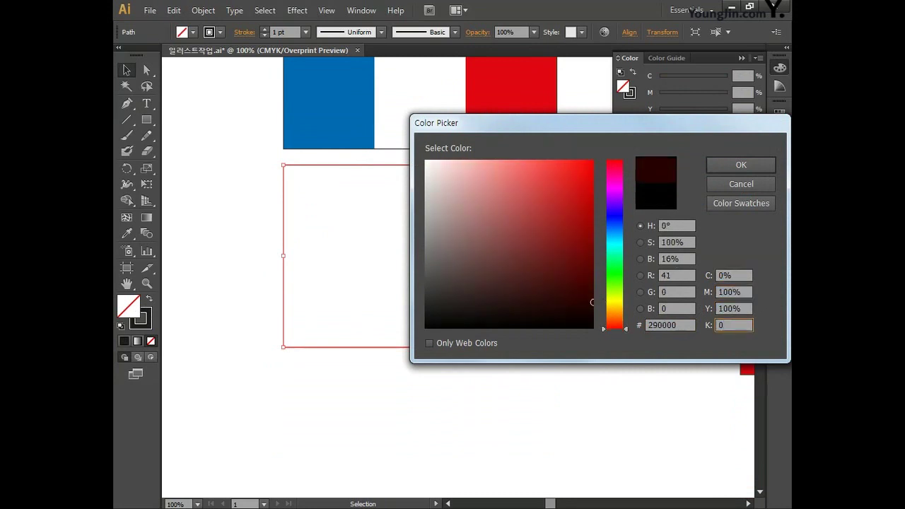
pyautogui.click(716, 168)
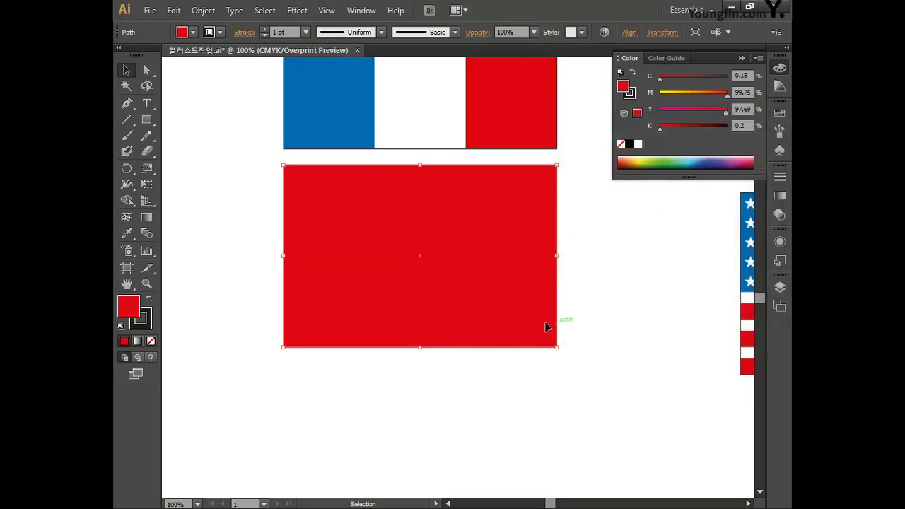
pyautogui.moveTo(493, 280); pyautogui.dragTo(494, 340)
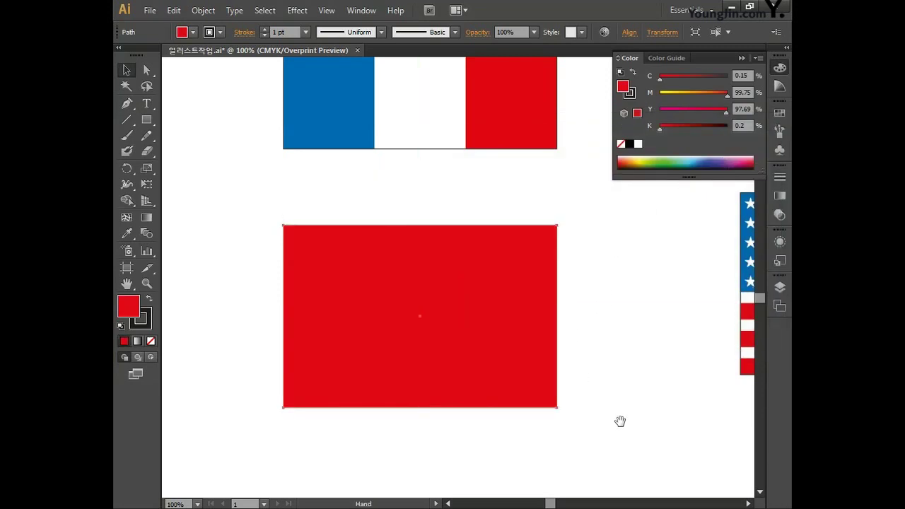
# Step: Draw an upright five-pointed star outward from the center of the red rectangle
pyautogui.moveTo(620, 418); pyautogui.dragTo(637, 393)
pyautogui.click(148, 122)
pyautogui.moveTo(149, 124); pyautogui.dragTo(207, 183)
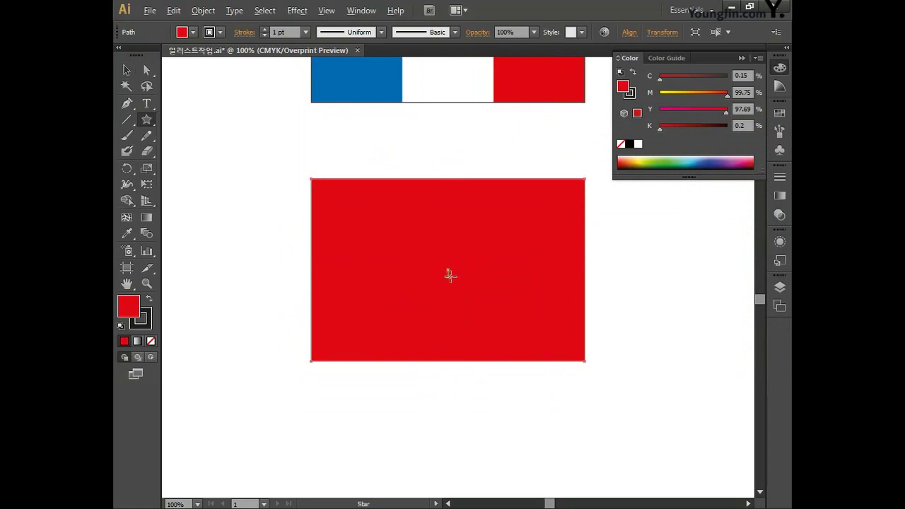
pyautogui.moveTo(448, 270); pyautogui.dragTo(499, 241)
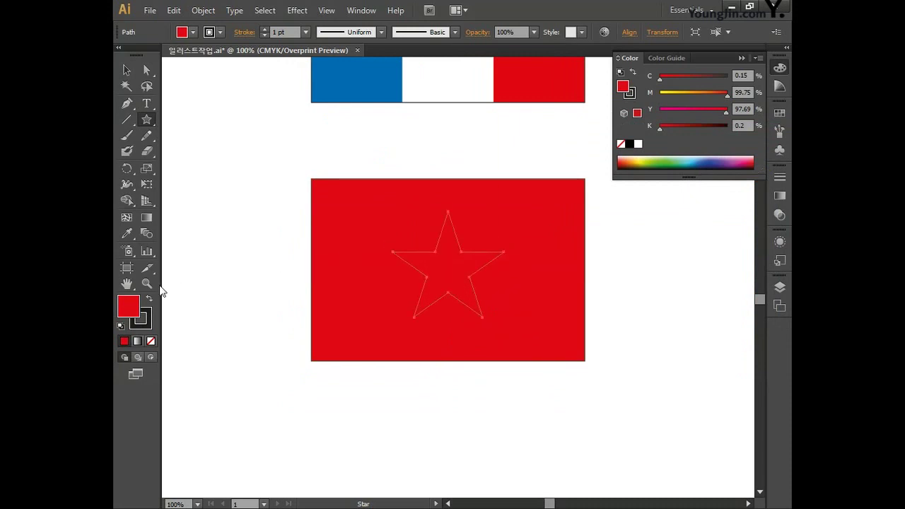
# Step: Fill the star with yellow, C 0, M 0, Y 100, K 0, and remove its stroke
pyautogui.doubleClick(131, 308)
pyautogui.click(735, 275)
pyautogui.press('Tab')
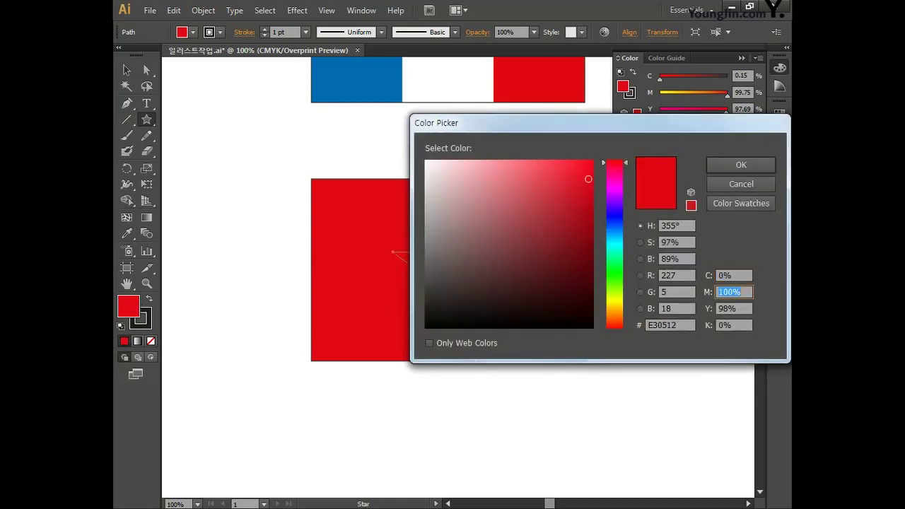
pyautogui.write('0')
pyautogui.press('Tab')
pyautogui.write('100')
pyautogui.press('Tab')
pyautogui.write('0')
pyautogui.click(730, 172)
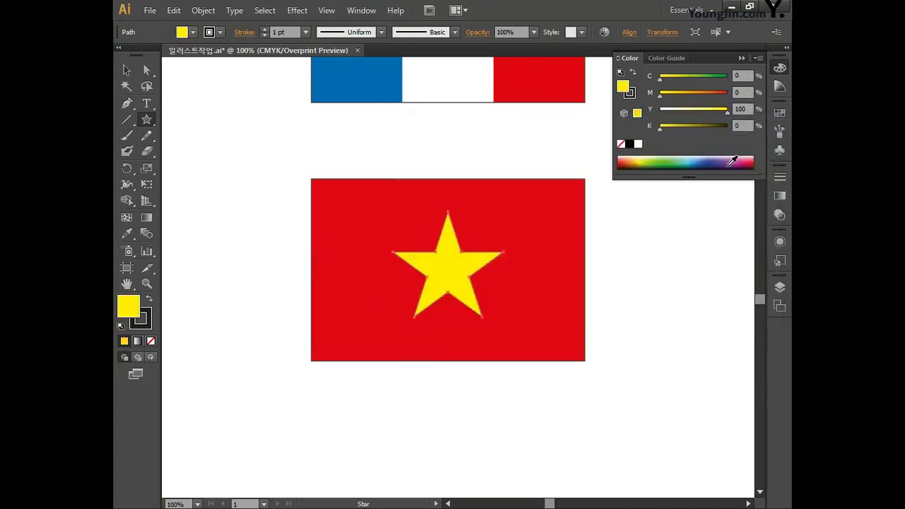
pyautogui.click(150, 341)
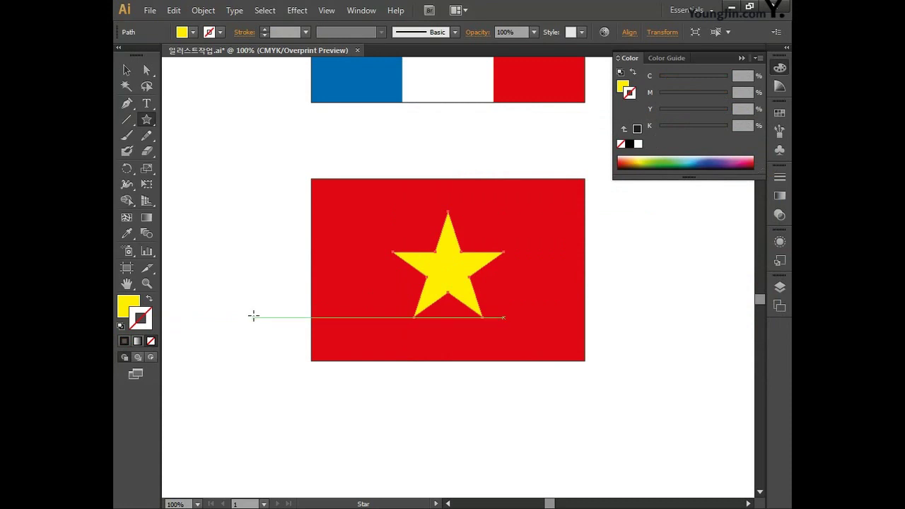
# Step: Move the whole United States flag directly below the Chinese flag, lined up with the flag column
pyautogui.hotkey('ctrl', '-')
pyautogui.hotkey('ctrl', '-')
pyautogui.hotkey('ctrl', '-')
pyautogui.hotkey('ctrl', '-')
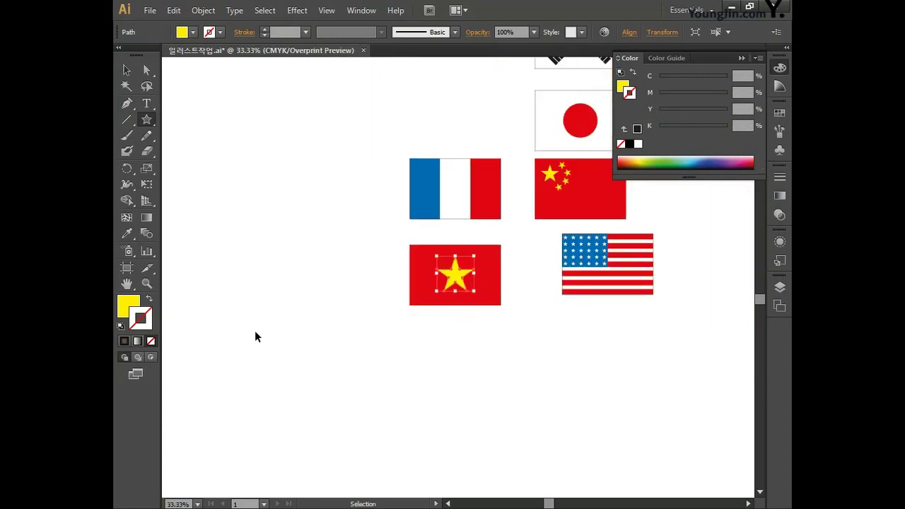
pyautogui.moveTo(318, 289); pyautogui.dragTo(233, 341)
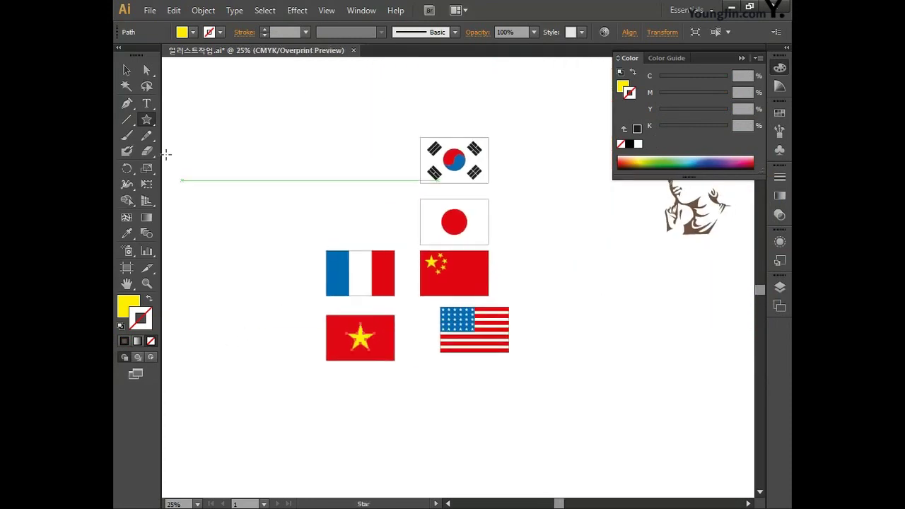
pyautogui.press('v')
pyautogui.moveTo(535, 380); pyautogui.dragTo(423, 303)
pyautogui.moveTo(488, 340); pyautogui.dragTo(464, 353)
# Step: Move the French flag and the yellow-star flag together below the United States flag, in line with the column
pyautogui.moveTo(340, 259); pyautogui.dragTo(459, 403)
pyautogui.click(386, 354)
pyautogui.moveTo(386, 353); pyautogui.dragTo(480, 473)
# Step: Group the artwork of each of the six flags in the column separately, so every flag is one object
pyautogui.moveTo(511, 269); pyautogui.dragTo(485, 231)
pyautogui.moveTo(371, 87); pyautogui.dragTo(474, 152)
pyautogui.press('a')
pyautogui.press('v')
pyautogui.click(475, 193)
pyautogui.moveTo(375, 158); pyautogui.dragTo(481, 208)
pyautogui.press('a')
pyautogui.moveTo(376, 210); pyautogui.dragTo(466, 273)
pyautogui.moveTo(376, 263); pyautogui.dragTo(483, 324)
pyautogui.moveTo(384, 327); pyautogui.dragTo(489, 386)
pyautogui.moveTo(375, 388); pyautogui.dragTo(495, 465)
pyautogui.press('v')
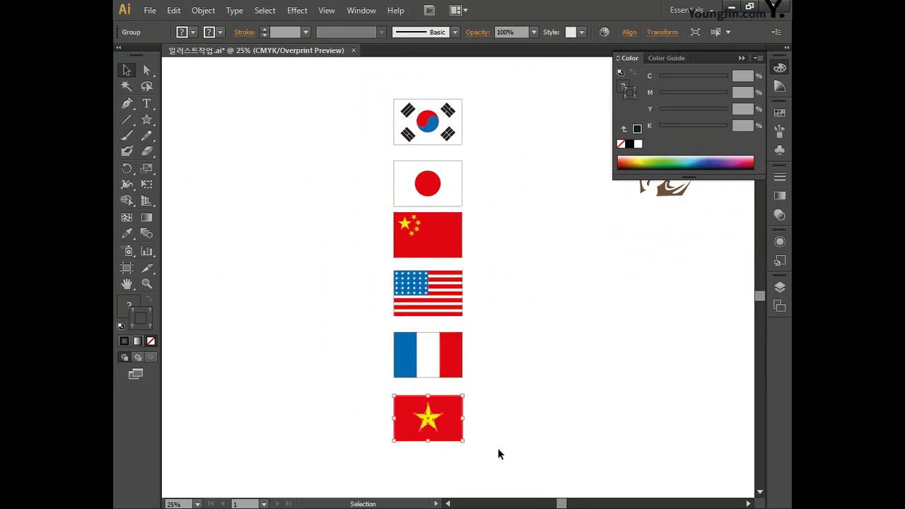
pyautogui.click(497, 448)
# Step: Move the yellow-star flag slightly lower and distribute all six flags evenly by their vertical centers
pyautogui.moveTo(446, 424); pyautogui.dragTo(453, 446)
pyautogui.click(486, 455)
pyautogui.moveTo(491, 474); pyautogui.dragTo(347, 80)
pyautogui.click(780, 65)
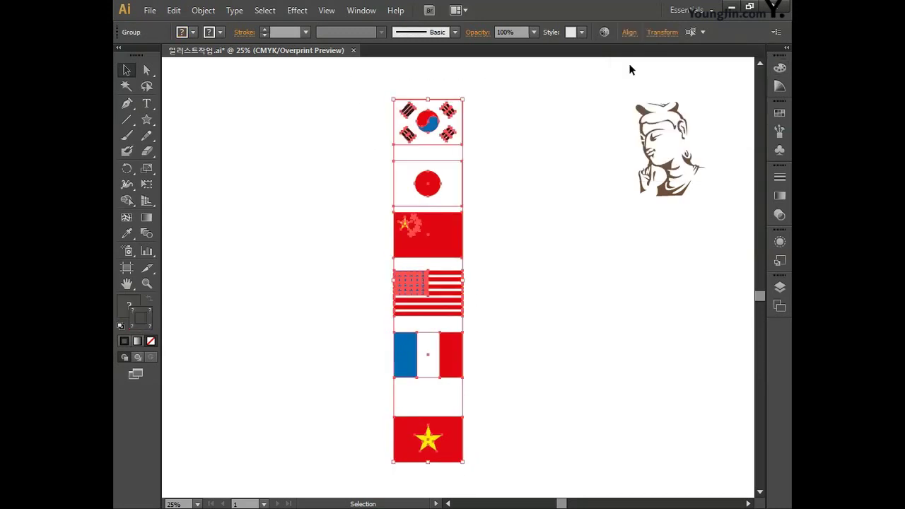
pyautogui.click(374, 13)
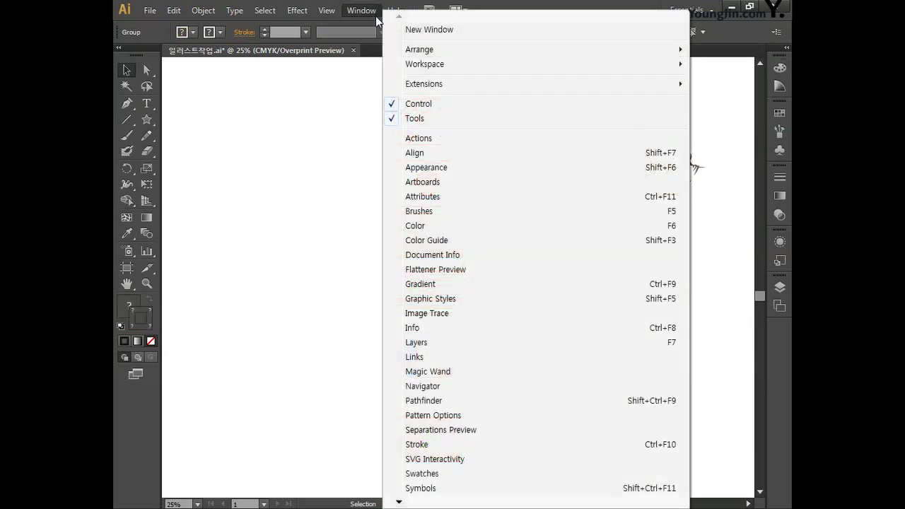
pyautogui.click(428, 153)
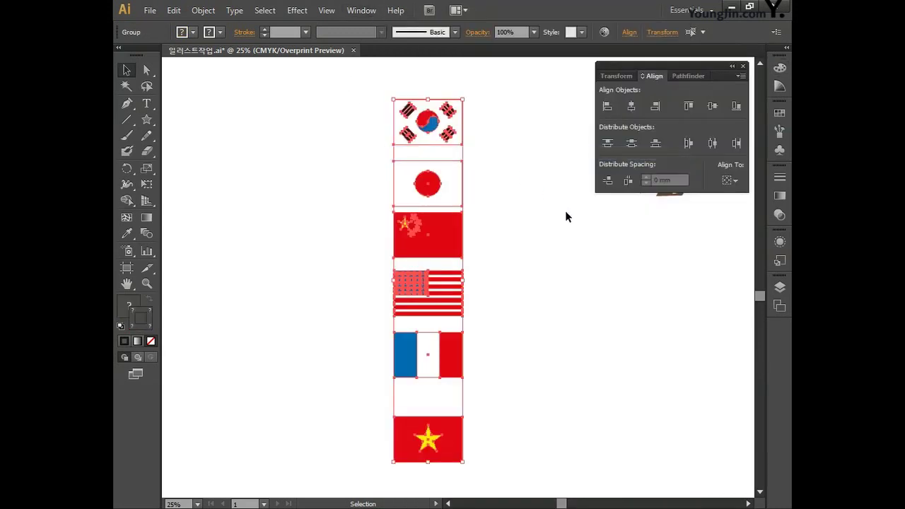
pyautogui.click(632, 143)
pyautogui.click(548, 248)
# Step: Create a spiral with 8 segments and the second style option in an empty area beside the flags
pyautogui.press('space')
pyautogui.moveTo(526, 303); pyautogui.dragTo(541, 304)
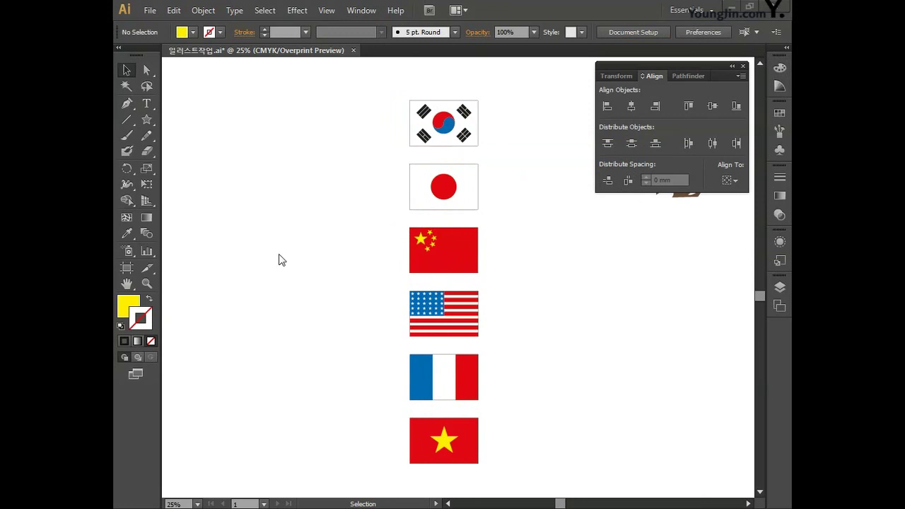
pyautogui.press('space')
pyautogui.moveTo(278, 271); pyautogui.dragTo(472, 272)
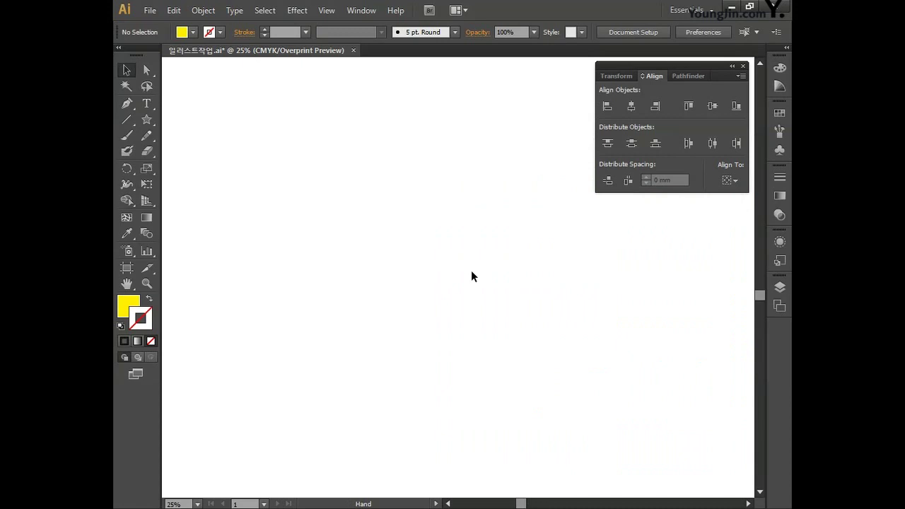
pyautogui.click(743, 66)
pyautogui.press('space')
pyautogui.moveTo(430, 207); pyautogui.dragTo(464, 210)
pyautogui.click(129, 120)
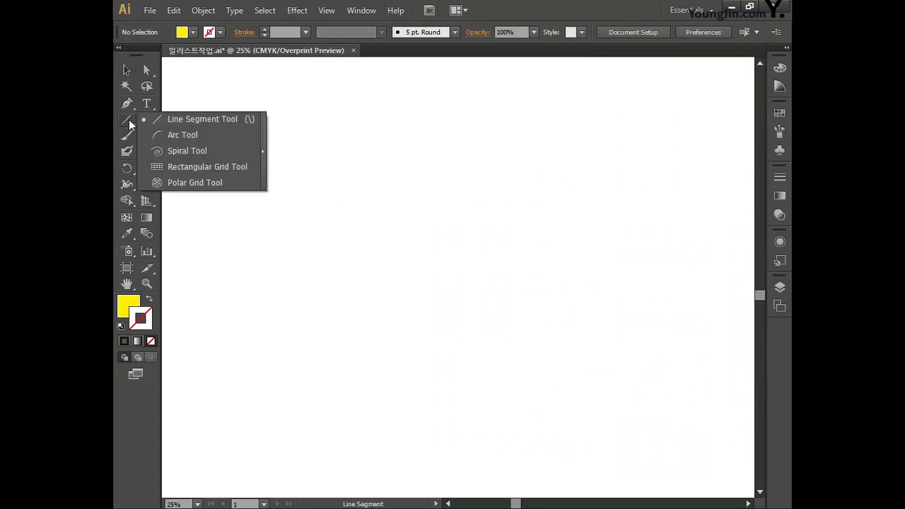
pyautogui.moveTo(203, 143); pyautogui.dragTo(203, 150)
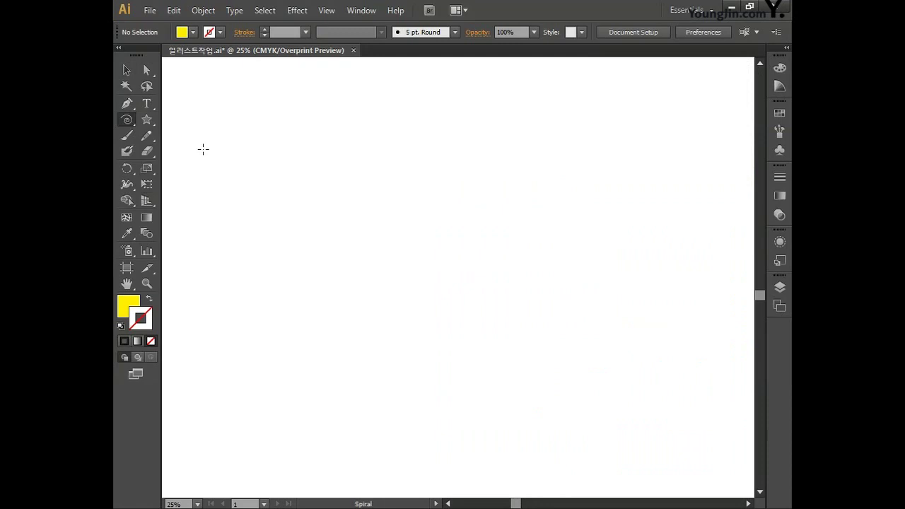
pyautogui.click(378, 230)
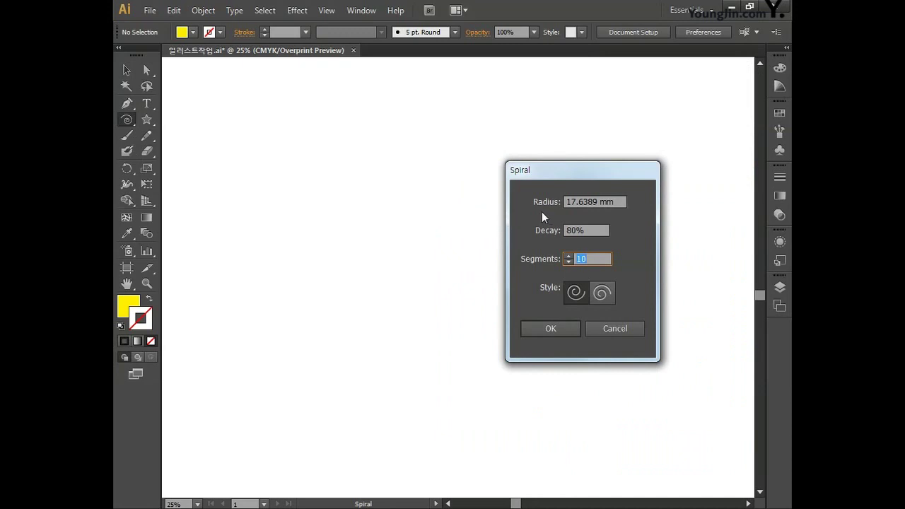
pyautogui.moveTo(595, 261); pyautogui.dragTo(556, 261)
pyautogui.write('8')
pyautogui.click(605, 296)
pyautogui.press('Return')
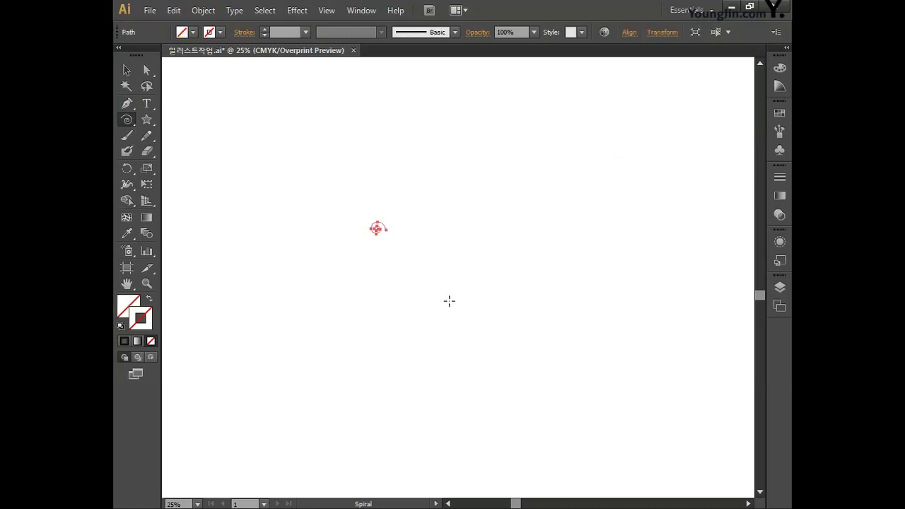
# Step: Give the spiral a near-black stroke, color 070703
pyautogui.hotkey('ctrl', '=')
pyautogui.hotkey('ctrl', '=')
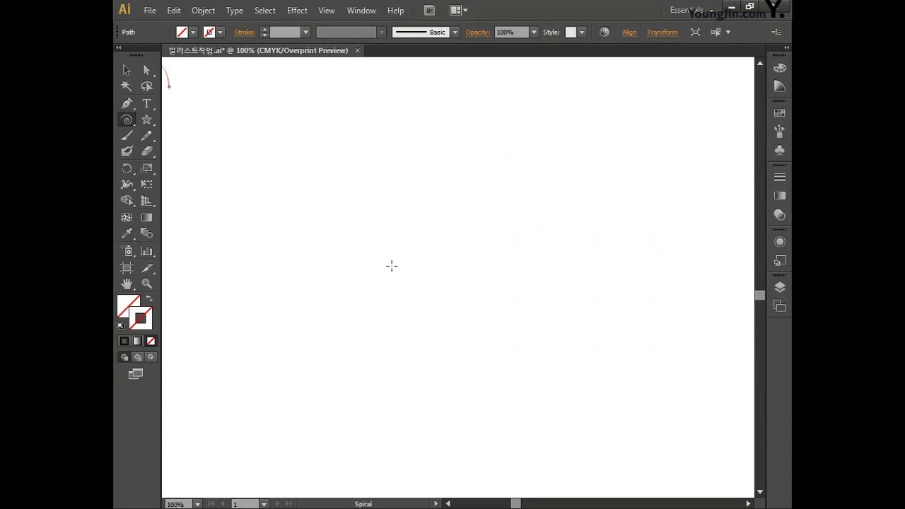
pyautogui.moveTo(391, 264); pyautogui.dragTo(533, 321)
pyautogui.hotkey('ctrl', '=')
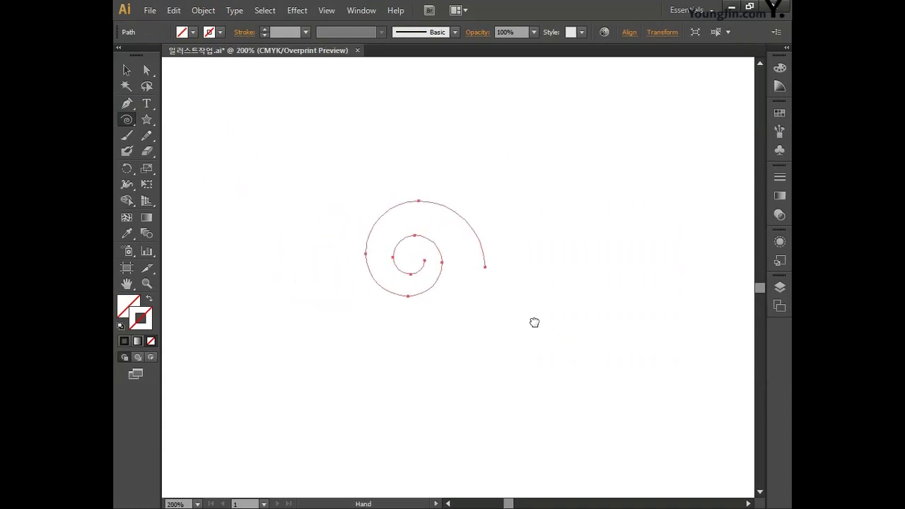
pyautogui.doubleClick(150, 324)
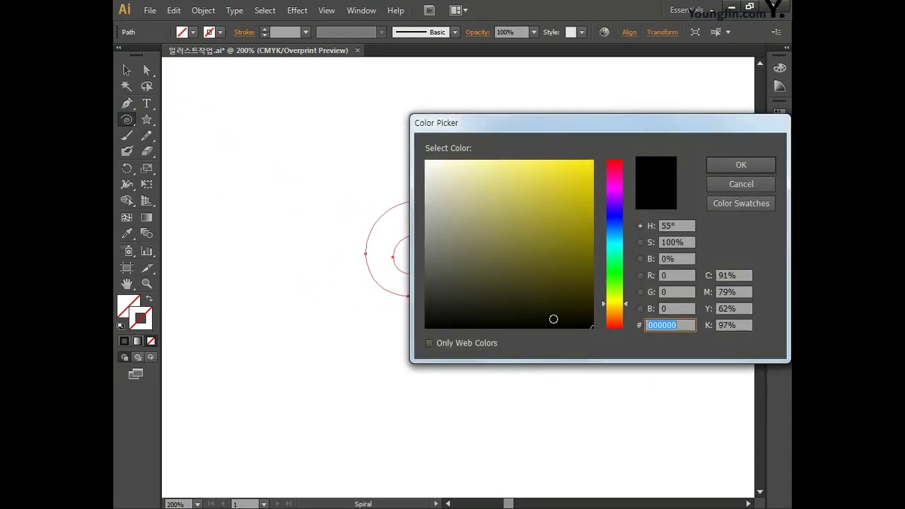
pyautogui.click(530, 322)
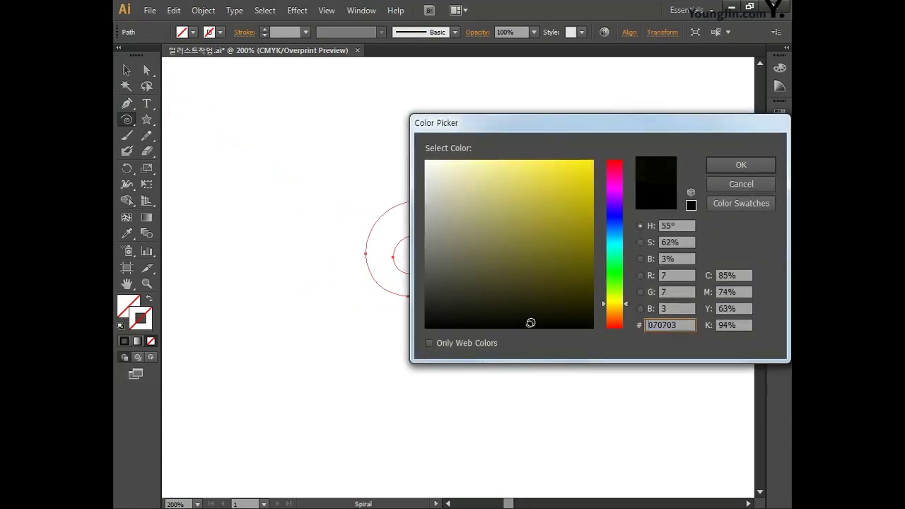
pyautogui.click(736, 164)
# Step: Rotate the spiral 180 degrees so its outer end points to the opposite side
pyautogui.hotkey('ctrl', '+')
pyautogui.hotkey('ctrl', '+')
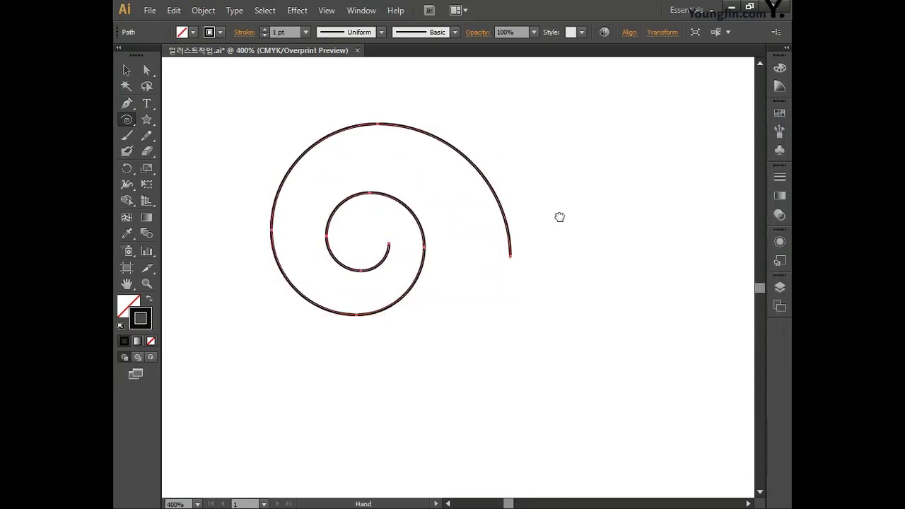
pyautogui.moveTo(560, 217); pyautogui.dragTo(612, 237)
pyautogui.click(128, 71)
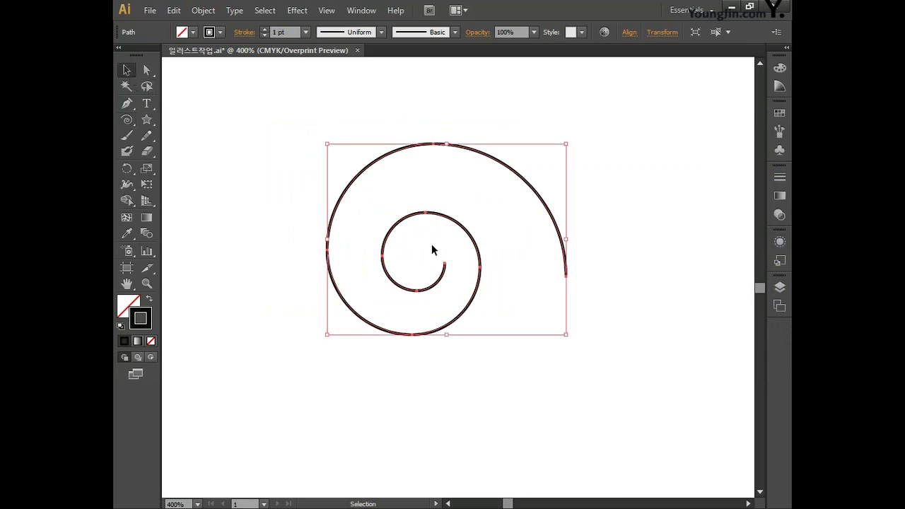
pyautogui.moveTo(571, 342); pyautogui.dragTo(271, 174)
pyautogui.click(397, 374)
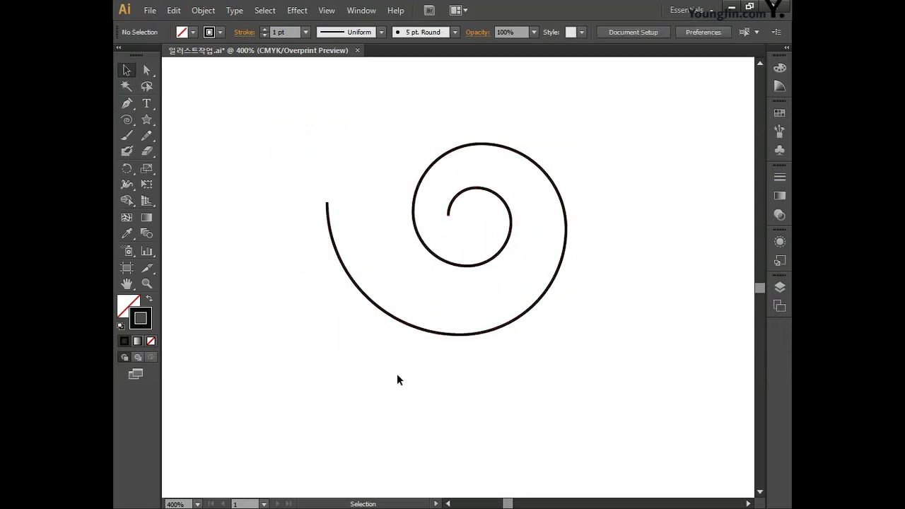
# Step: Draw a smaller spiral above the large one, with its outer end opening toward the opposite side
pyautogui.moveTo(454, 371); pyautogui.dragTo(440, 401)
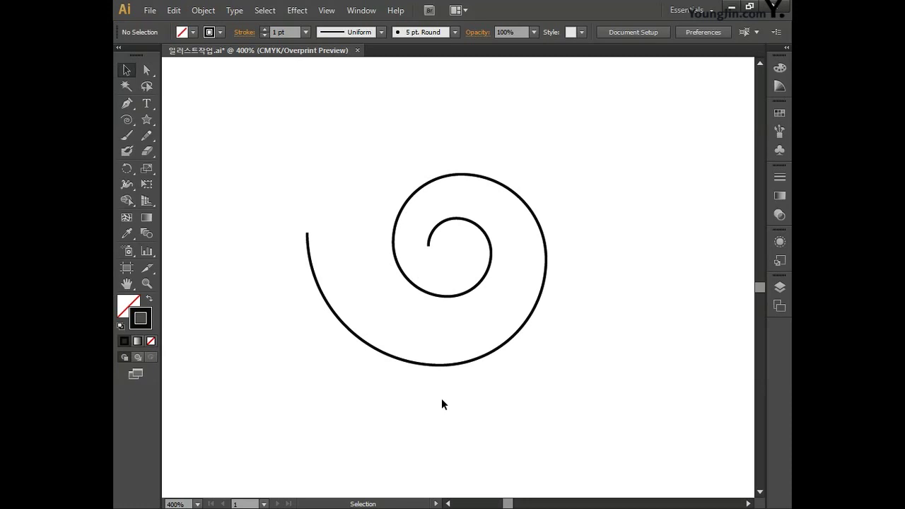
pyautogui.press('space')
pyautogui.moveTo(469, 386); pyautogui.dragTo(453, 409)
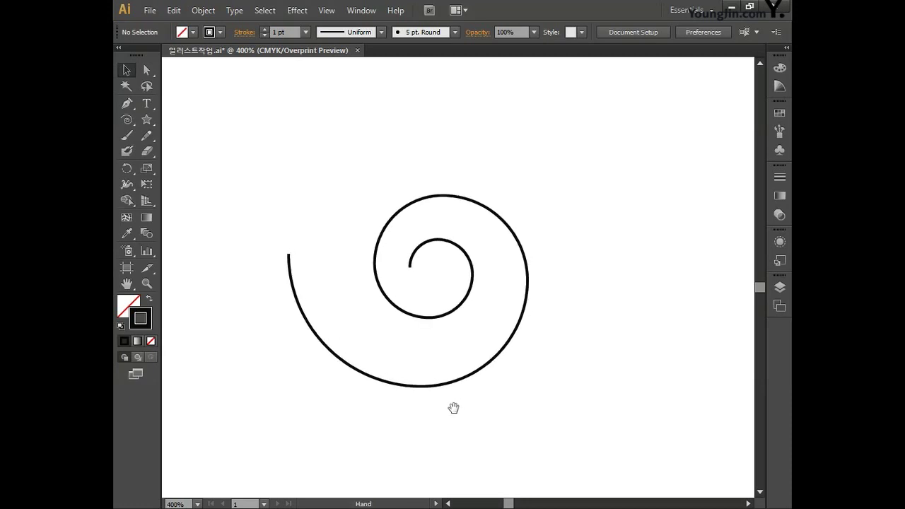
pyautogui.moveTo(425, 426); pyautogui.dragTo(370, 423)
pyautogui.click(128, 122)
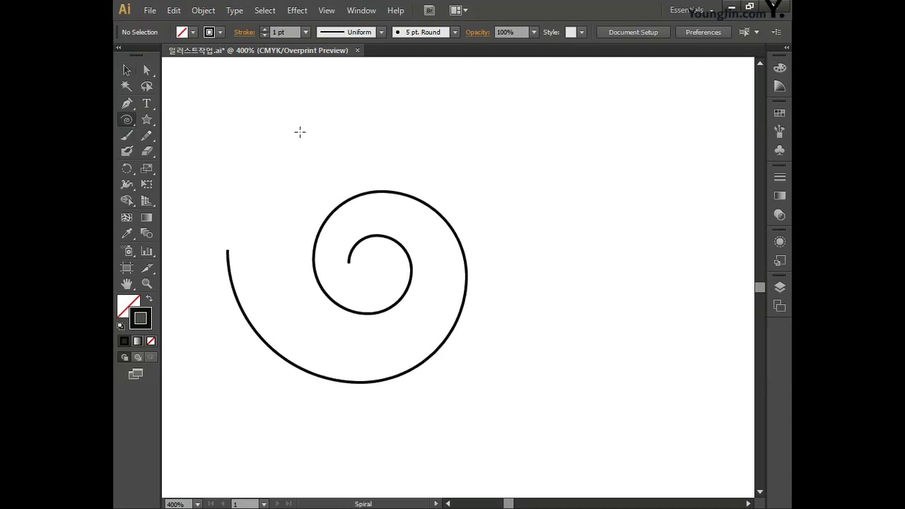
pyautogui.moveTo(309, 131); pyautogui.dragTo(369, 142)
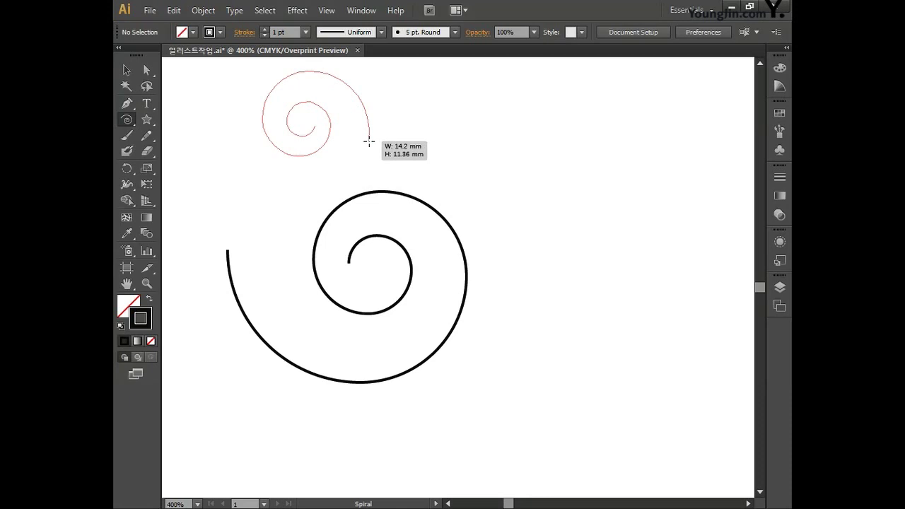
pyautogui.moveTo(368, 142); pyautogui.dragTo(369, 142)
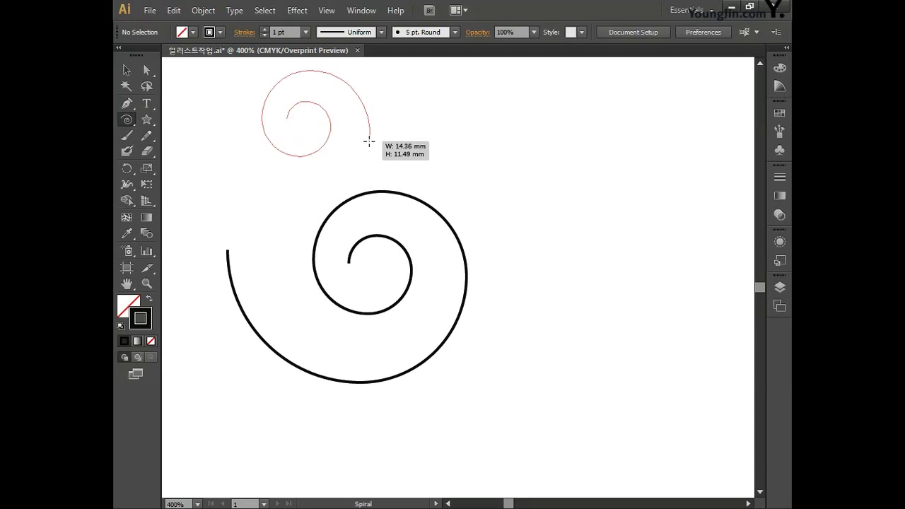
pyautogui.moveTo(369, 142); pyautogui.dragTo(376, 117)
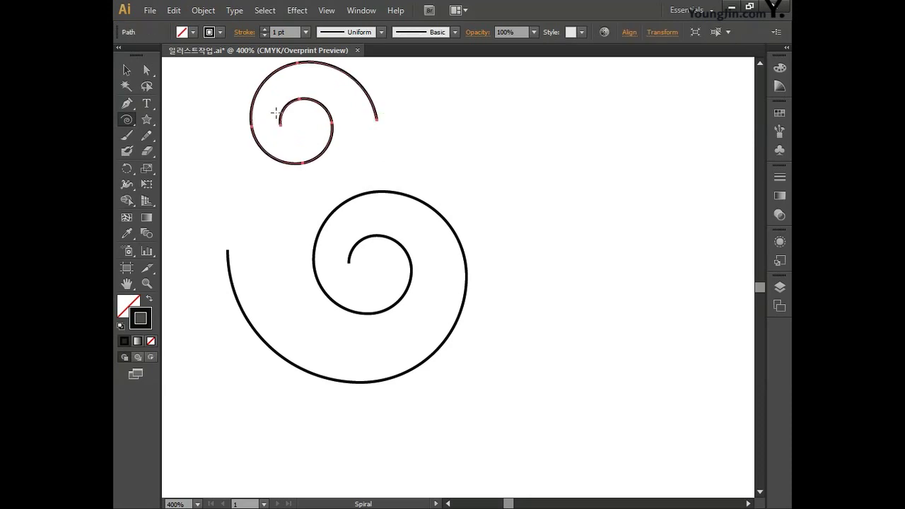
# Step: Move the small spiral down until its curve touches the upper left of the large spiral
pyautogui.click(146, 70)
pyautogui.click(130, 74)
pyautogui.moveTo(323, 155); pyautogui.dragTo(348, 200)
pyautogui.click(464, 172)
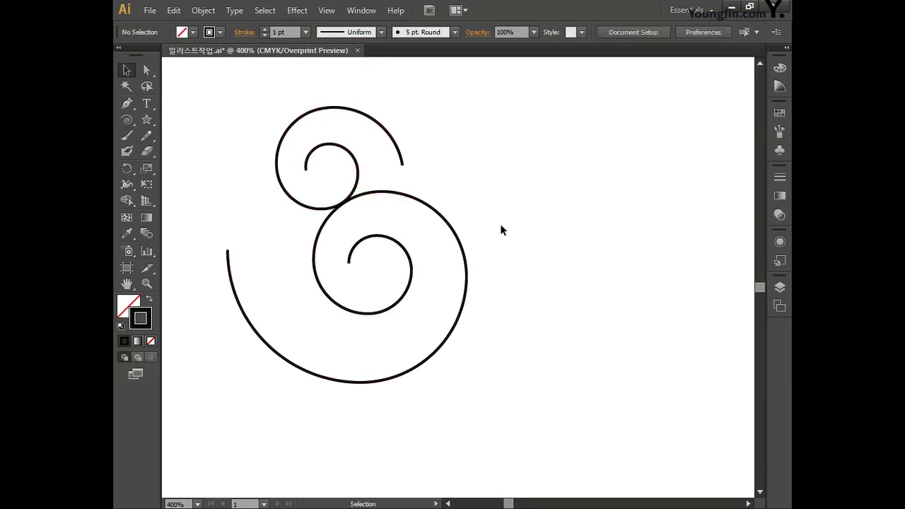
pyautogui.press('space')
pyautogui.moveTo(565, 226); pyautogui.dragTo(548, 251)
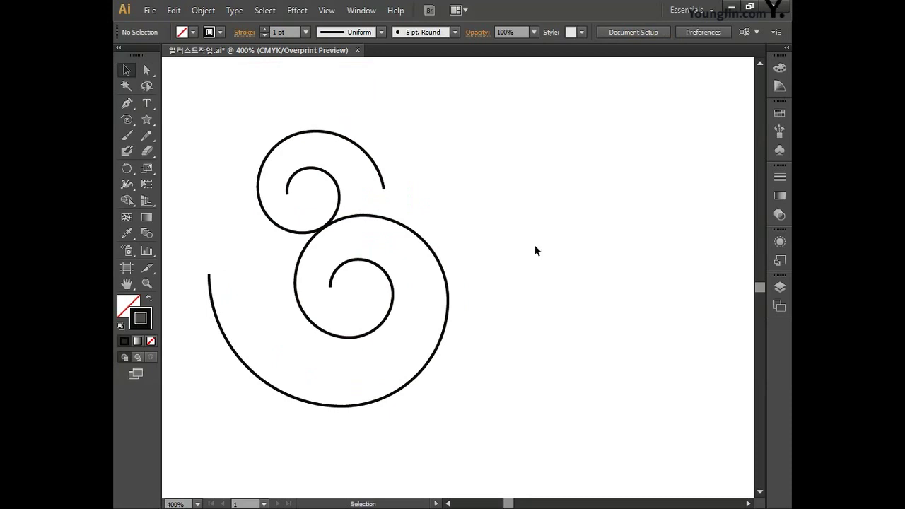
# Step: Draw a second large spiral with its outer end on the right and place it touching the first large spiral's right side
pyautogui.click(128, 120)
pyautogui.moveTo(495, 276); pyautogui.dragTo(624, 246)
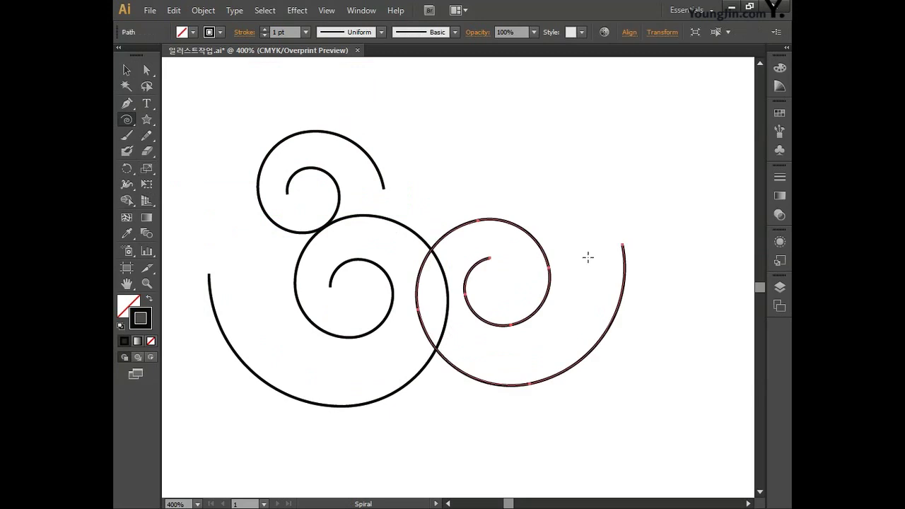
pyautogui.click(127, 69)
pyautogui.moveTo(544, 248); pyautogui.dragTo(573, 248)
pyautogui.moveTo(657, 221); pyautogui.dragTo(681, 199)
pyautogui.moveTo(588, 231); pyautogui.dragTo(585, 214)
# Step: Draw another small spiral opening to the left and seat it on the upper left of the right-hand large spiral
pyautogui.click(126, 119)
pyautogui.moveTo(422, 122); pyautogui.dragTo(378, 126)
pyautogui.click(127, 69)
pyautogui.moveTo(461, 154); pyautogui.dragTo(505, 182)
pyautogui.click(580, 151)
pyautogui.moveTo(580, 151); pyautogui.dragTo(601, 170)
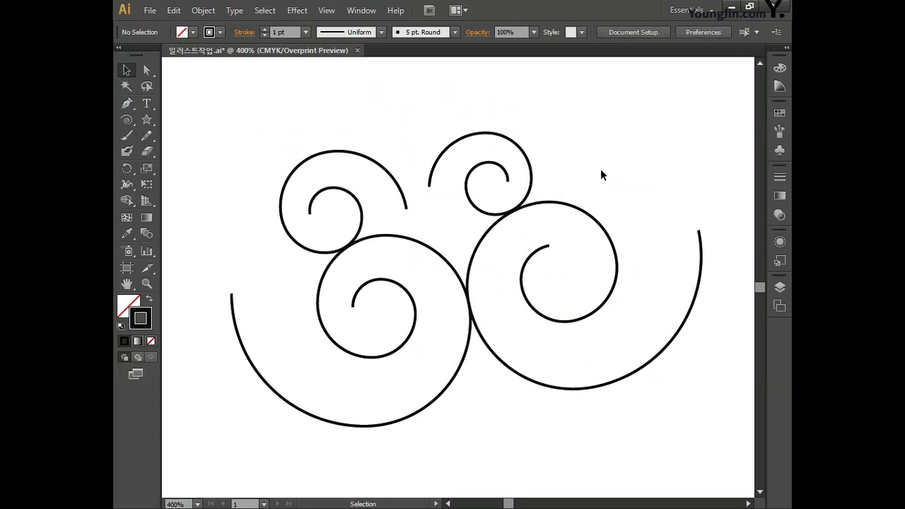
# Step: Shift the small right spiral slightly up and right, and tilt and reseat the small left spiral on its large one
pyautogui.moveTo(532, 170); pyautogui.dragTo(543, 165)
pyautogui.moveTo(405, 179); pyautogui.dragTo(363, 229)
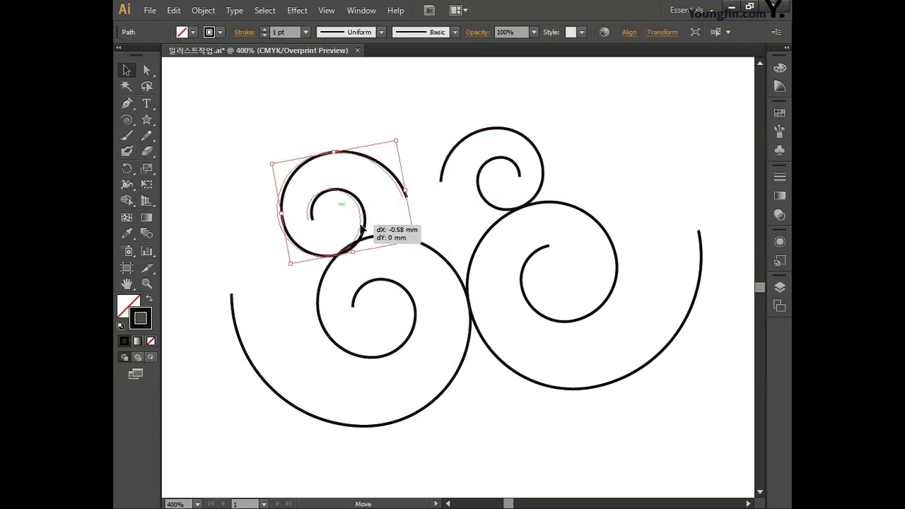
pyautogui.hotkey('ctrl', 'shift', 'a')
# Step: Connect the outer ends of the two small spirals with a short arched Pen curve
pyautogui.click(127, 103)
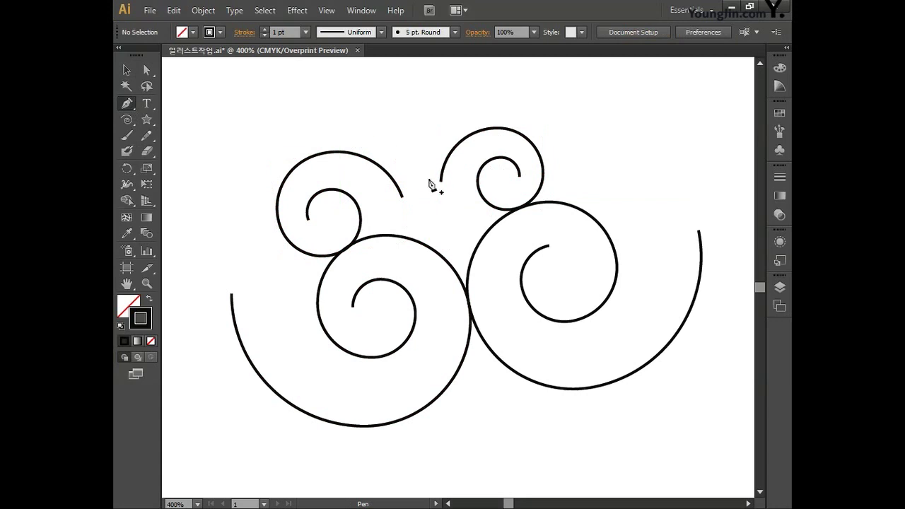
pyautogui.click(403, 197)
pyautogui.moveTo(440, 181); pyautogui.dragTo(469, 204)
# Step: Draw a wavy Pen path from the right-hand large spiral's upper edge to its outer end, joining the two
pyautogui.click(600, 224)
pyautogui.moveTo(645, 225); pyautogui.dragTo(712, 262)
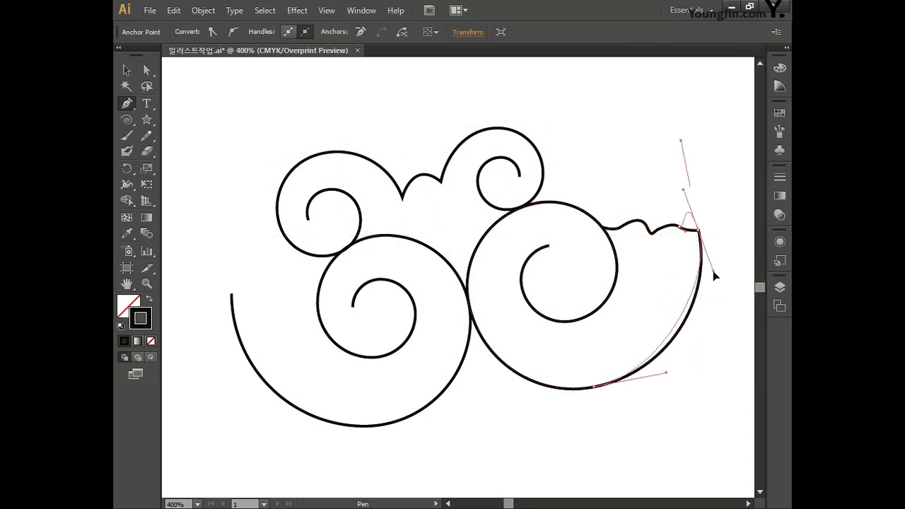
pyautogui.moveTo(695, 230); pyautogui.dragTo(691, 203)
pyautogui.hotkey('ctrl', 'z')
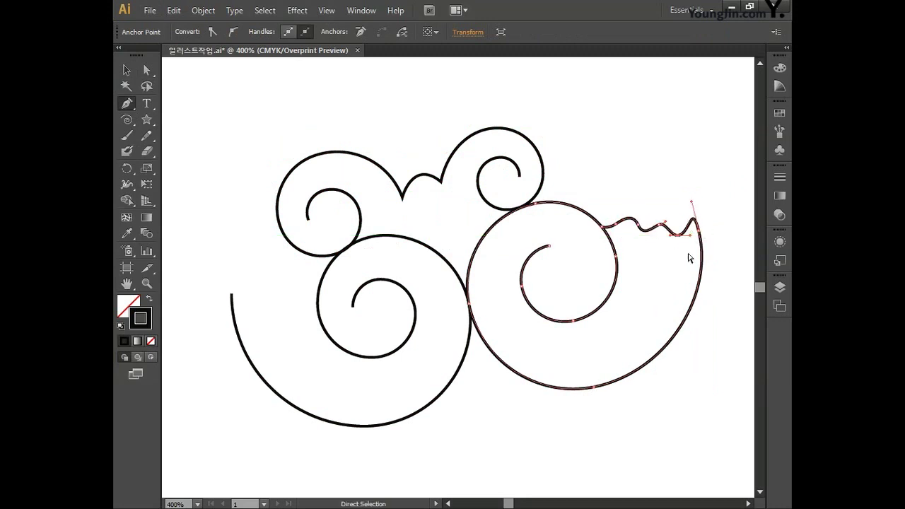
pyautogui.click(182, 90)
pyautogui.press('v')
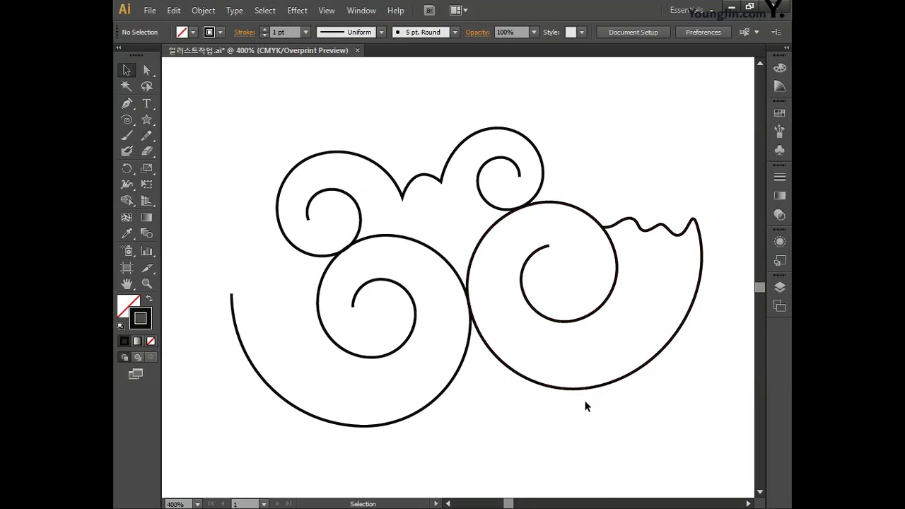
# Step: Select all the spiral paths, open the Artistic_ChalkCharcoalPencil brush library and enlarge its list
pyautogui.moveTo(225, 108)
pyautogui.mouseDown()
pyautogui.moveTo(514, 392)
pyautogui.moveTo(697, 428)
pyautogui.moveTo(711, 450)
pyautogui.mouseUp()
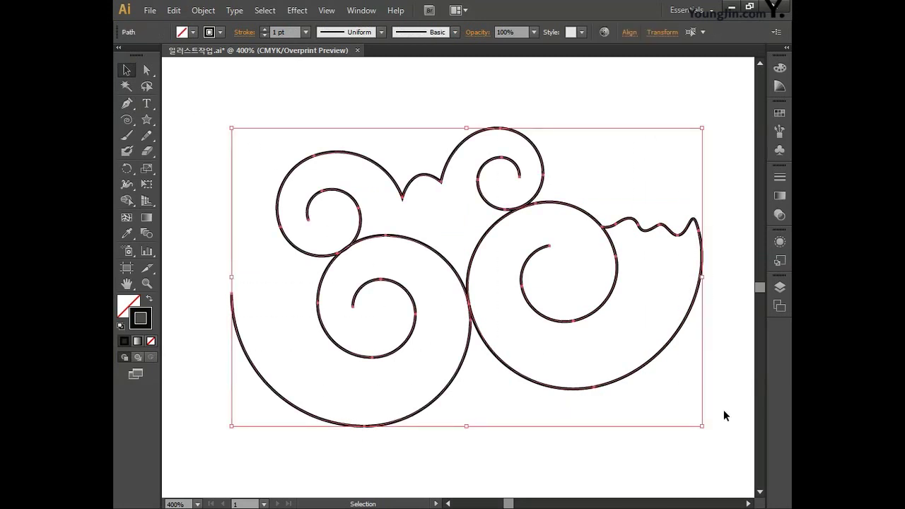
pyautogui.click(779, 132)
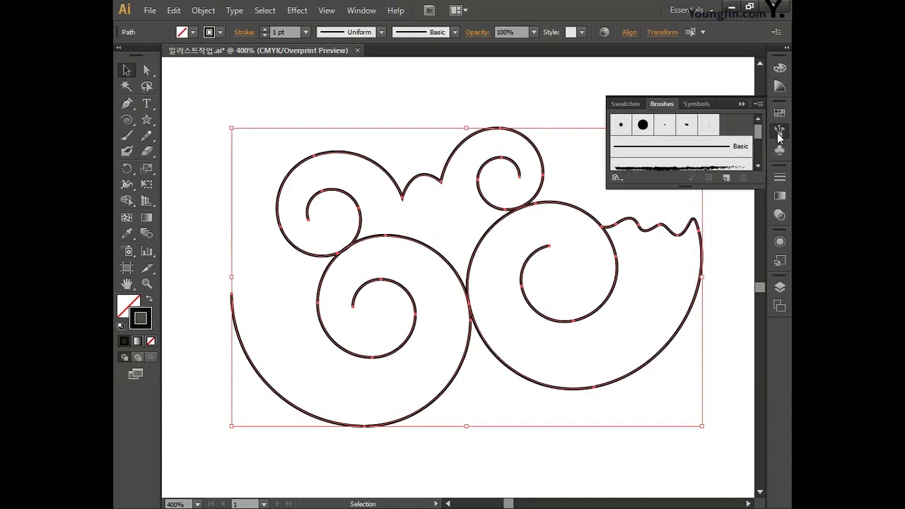
pyautogui.click(759, 104)
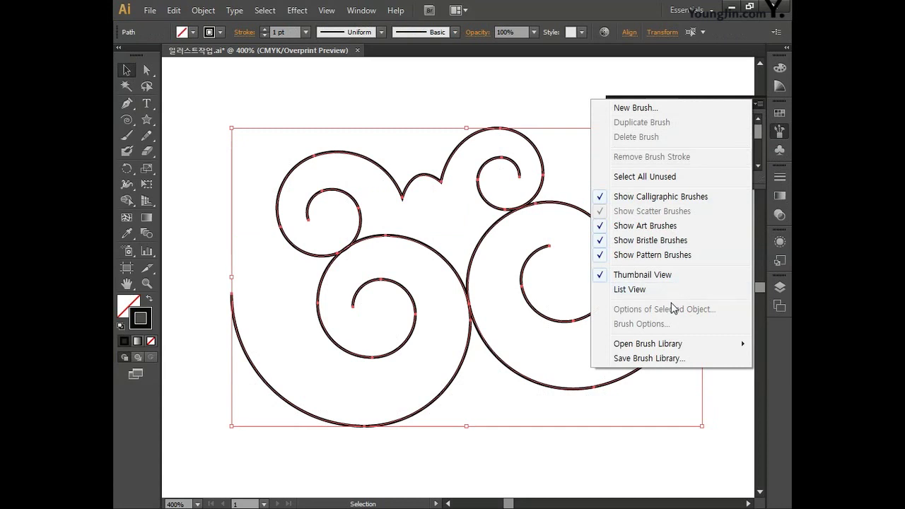
pyautogui.moveTo(670, 347)
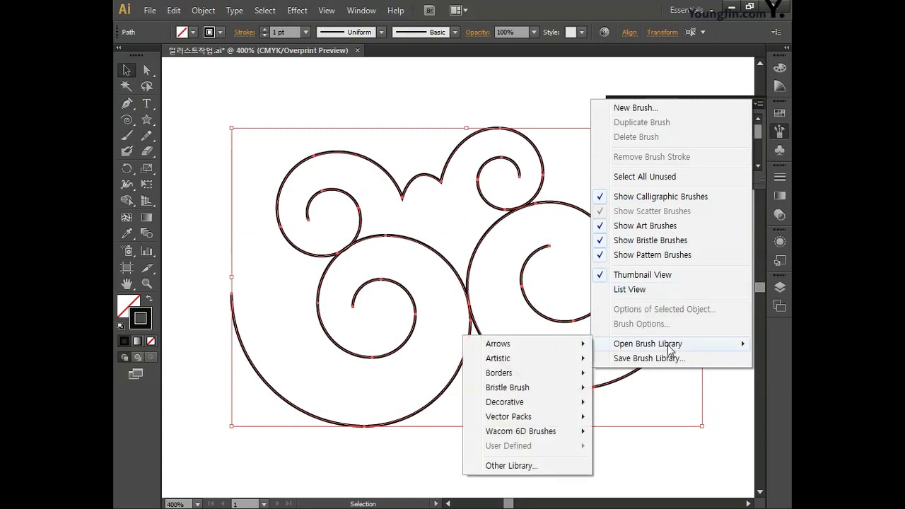
pyautogui.moveTo(560, 365)
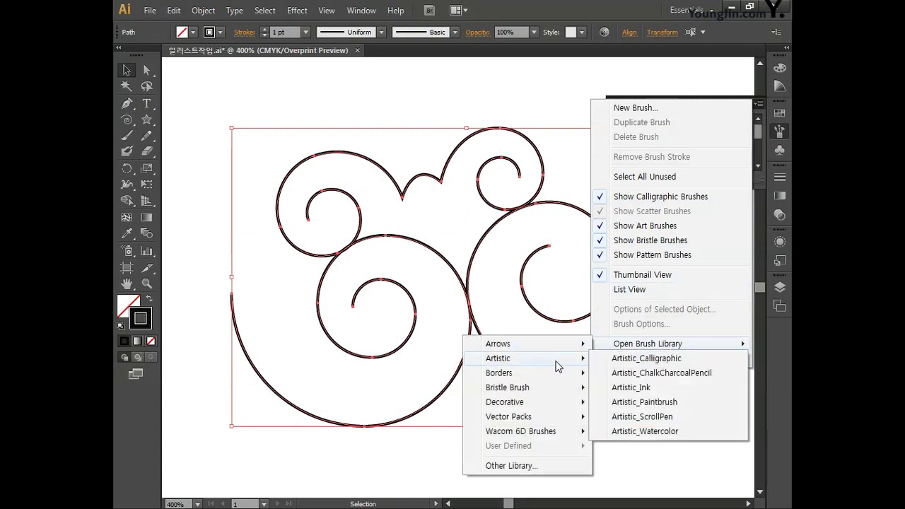
pyautogui.click(617, 376)
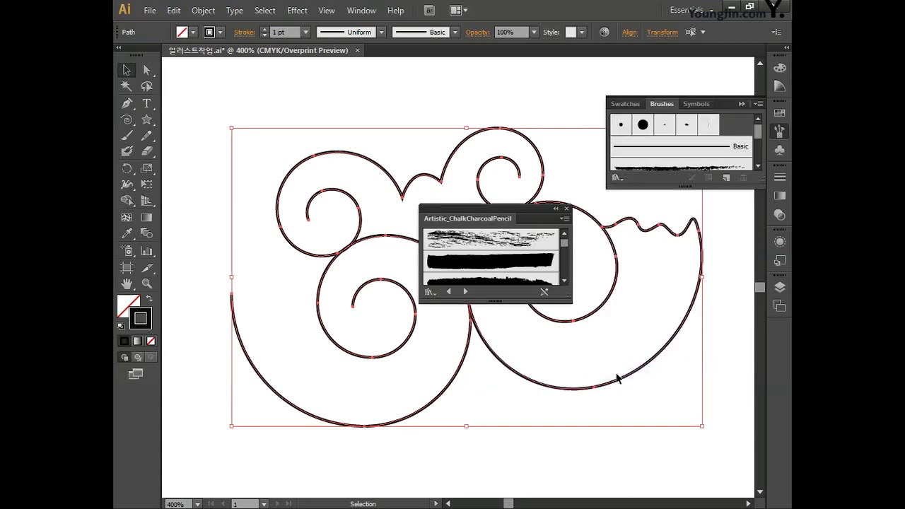
pyautogui.moveTo(502, 302); pyautogui.dragTo(502, 406)
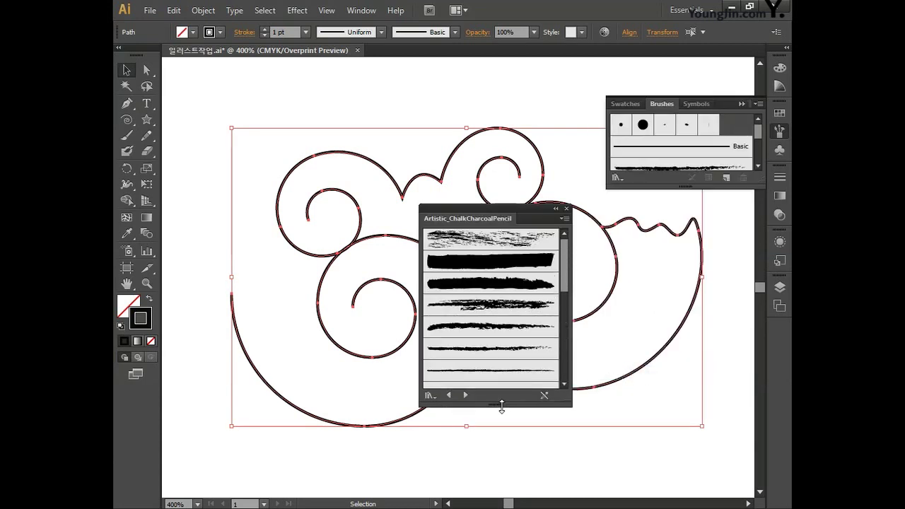
# Step: Try several charcoal brushes on the selected paths and keep the thick, rough-edged one with a frayed end
pyautogui.click(521, 349)
pyautogui.moveTo(563, 272); pyautogui.dragTo(568, 306)
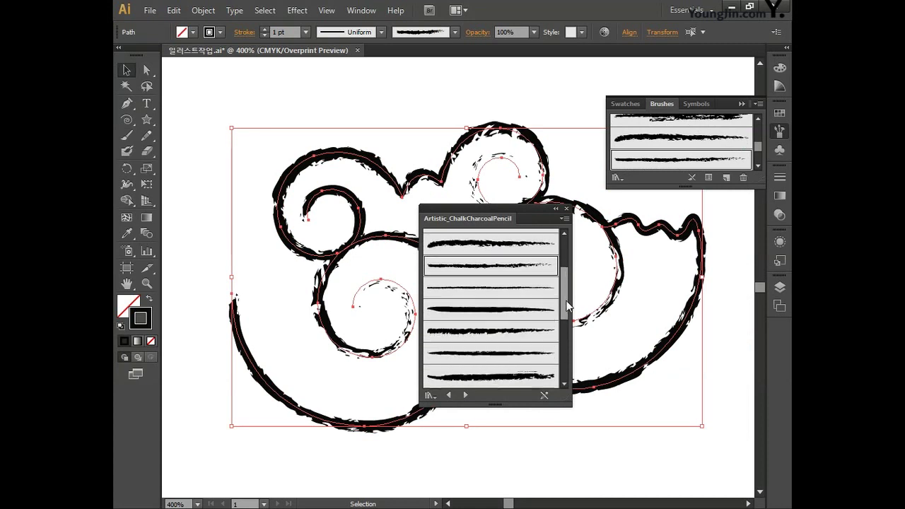
pyautogui.click(486, 342)
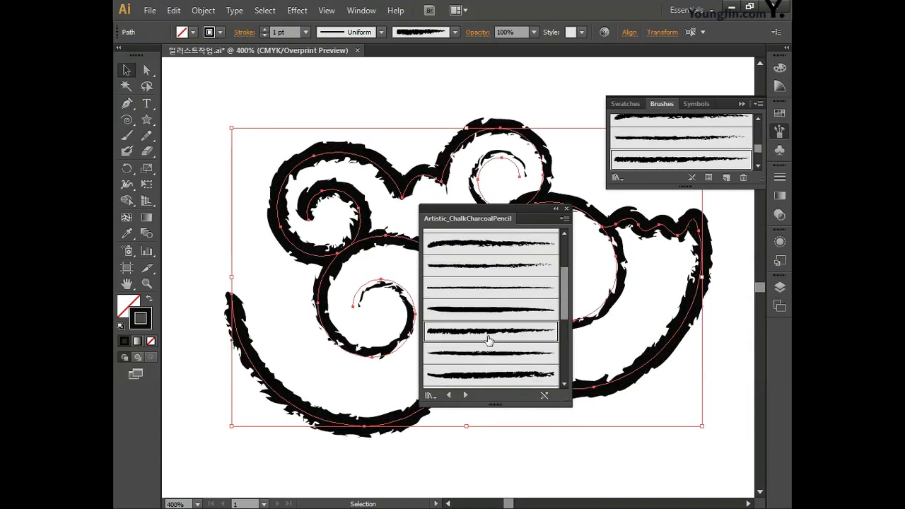
pyautogui.click(488, 315)
pyautogui.click(485, 375)
pyautogui.moveTo(566, 304); pyautogui.dragTo(567, 322)
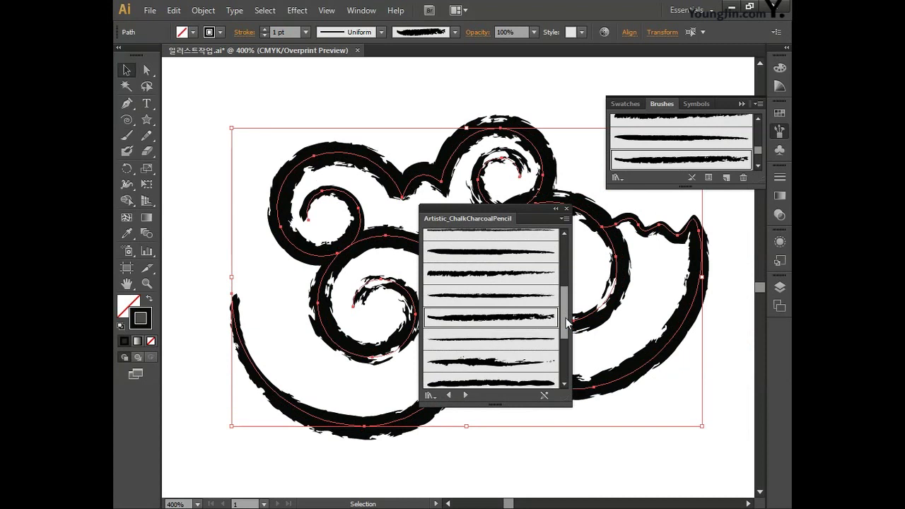
pyautogui.moveTo(494, 211)
pyautogui.mouseDown()
pyautogui.moveTo(609, 287)
pyautogui.moveTo(619, 281)
pyautogui.mouseUp()
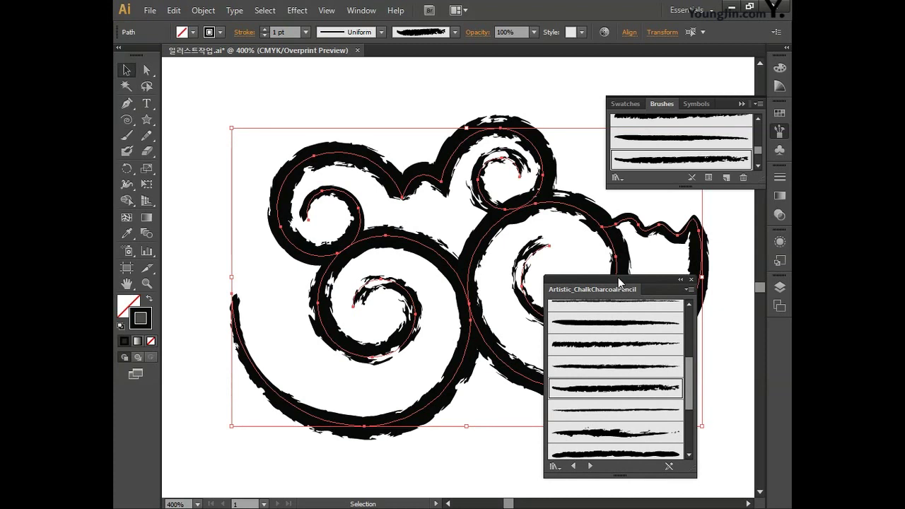
# Step: Set the paths' stroke color to C 10%, M 20%, Y 20%, K 0%
pyautogui.doubleClick(149, 317)
pyautogui.click(738, 276)
pyautogui.write('10')
pyautogui.press('Tab')
pyautogui.write('2')
pyautogui.press('Tab')
pyautogui.write('20')
pyautogui.press('Tab')
pyautogui.write('0')
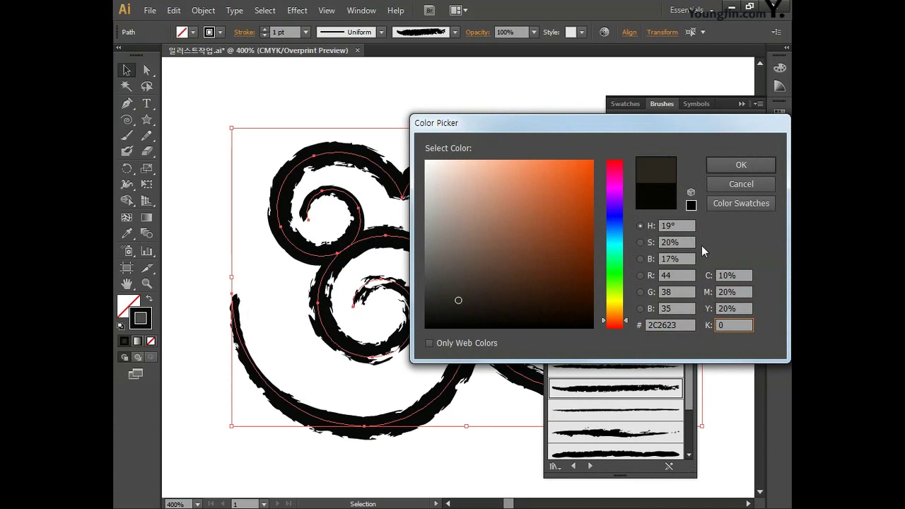
pyautogui.click(722, 168)
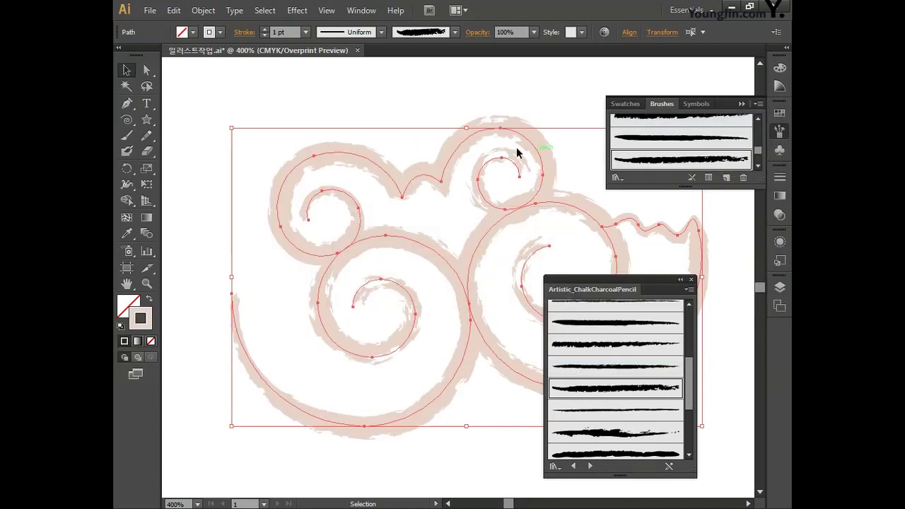
# Step: Set the stroke weight of the spiral paths to 1.3 pt
pyautogui.click(275, 32)
pyautogui.write('1.2')
pyautogui.press('Return')
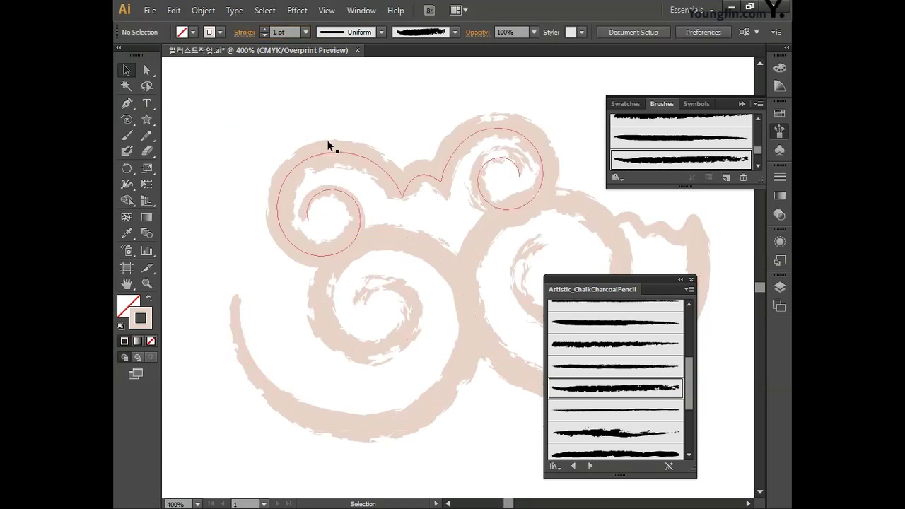
pyautogui.click(291, 32)
pyautogui.write('1')
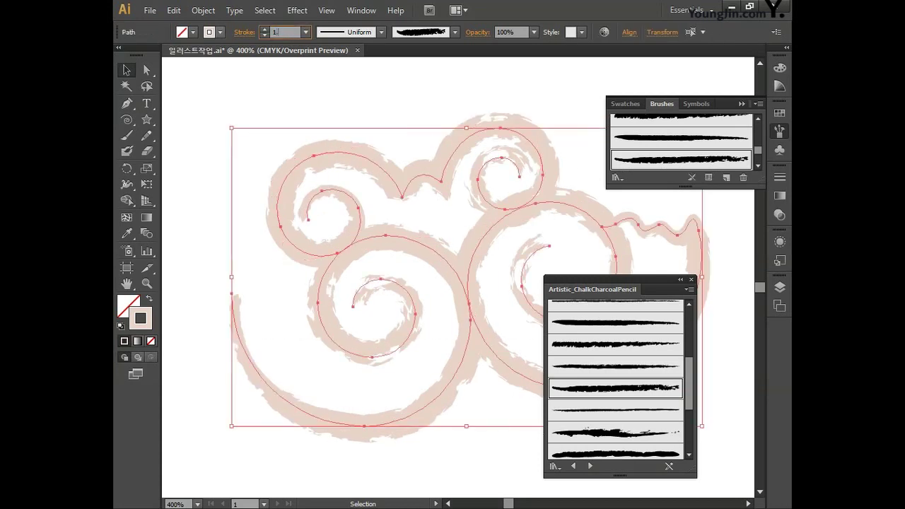
pyautogui.press('Return')
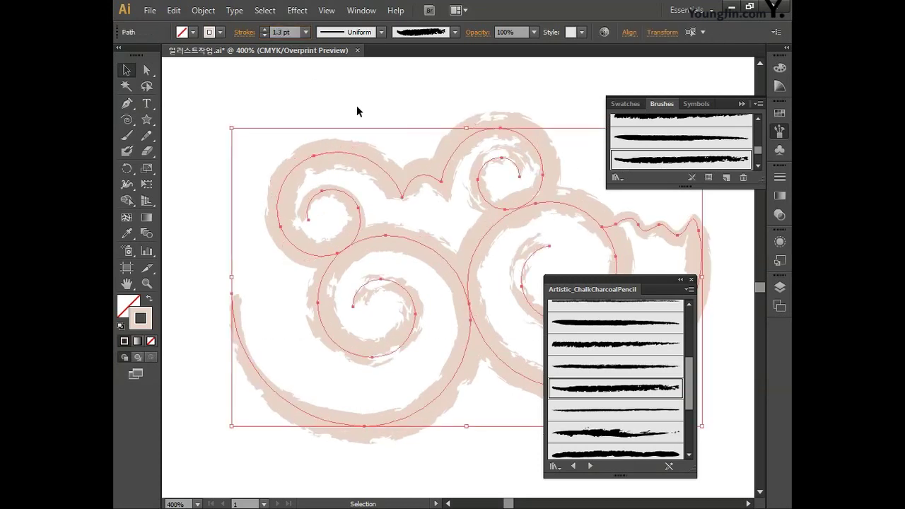
# Step: Close the charcoal brush library and convert the brushed spiral strokes to filled shapes with Outline Stroke
pyautogui.click(692, 280)
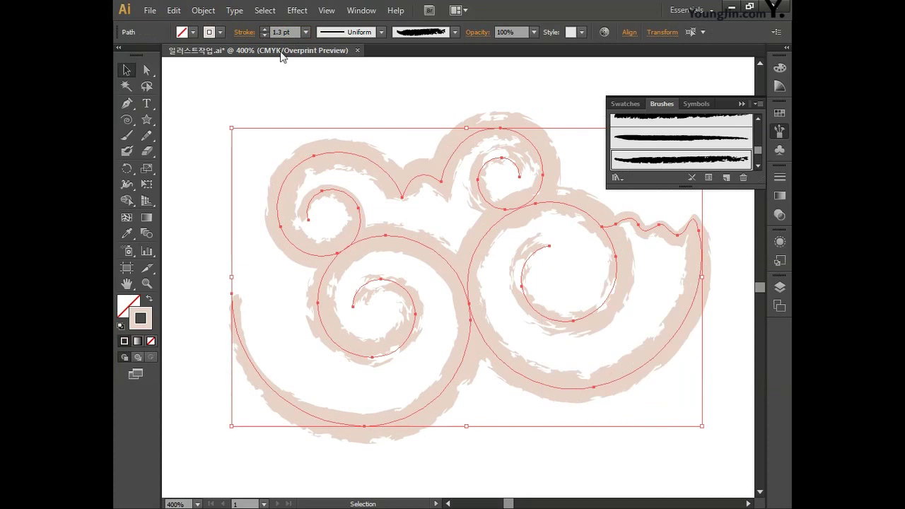
pyautogui.click(203, 10)
pyautogui.moveTo(299, 289)
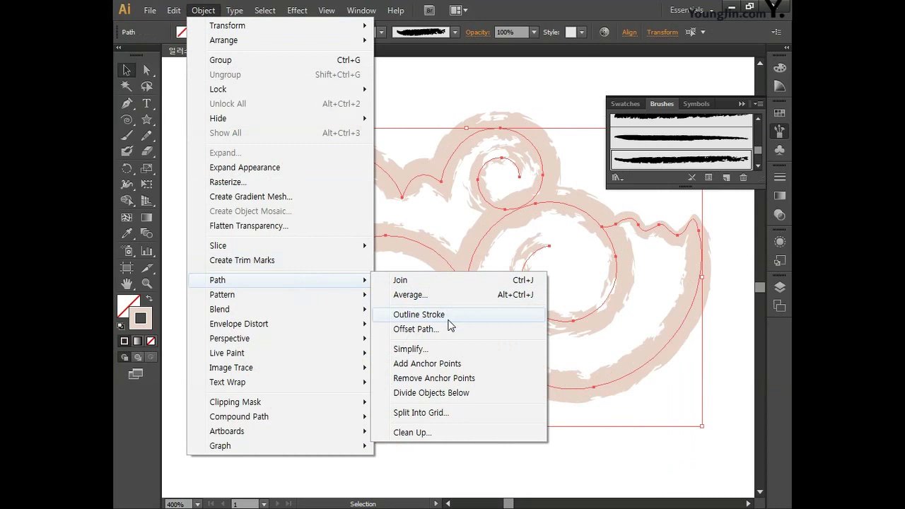
pyautogui.click(425, 315)
pyautogui.click(499, 409)
pyautogui.press('space')
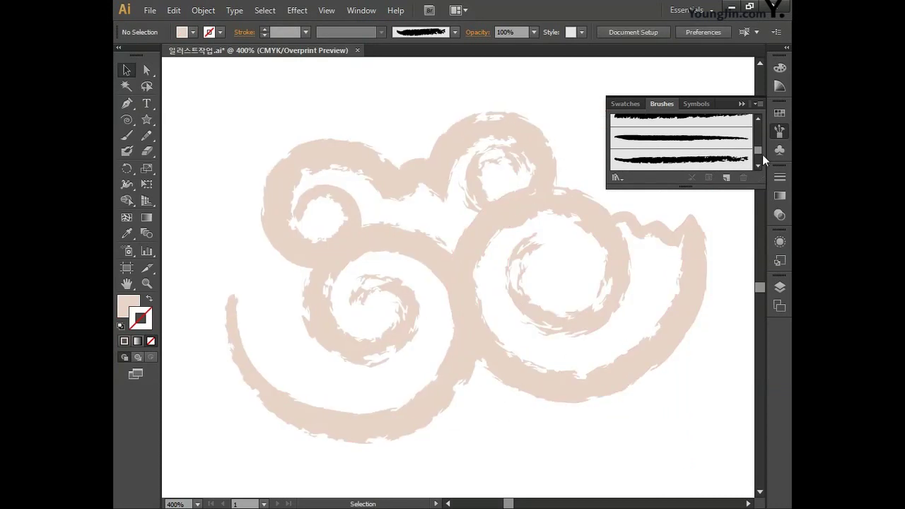
# Step: Select all the outlined spiral shapes to check their contours, deselect them and save the Illustrator document
pyautogui.click(779, 131)
pyautogui.moveTo(219, 95); pyautogui.dragTo(720, 468)
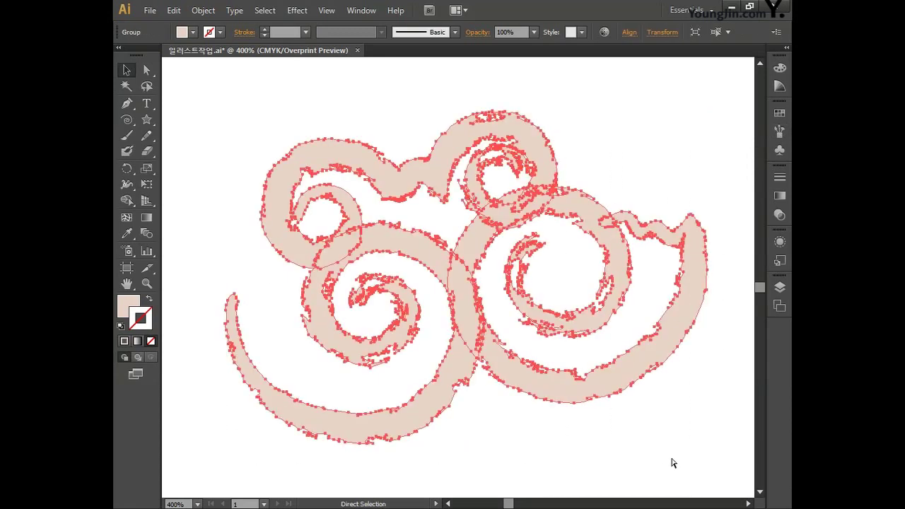
pyautogui.hotkey('ctrl', 'shift', 'a')
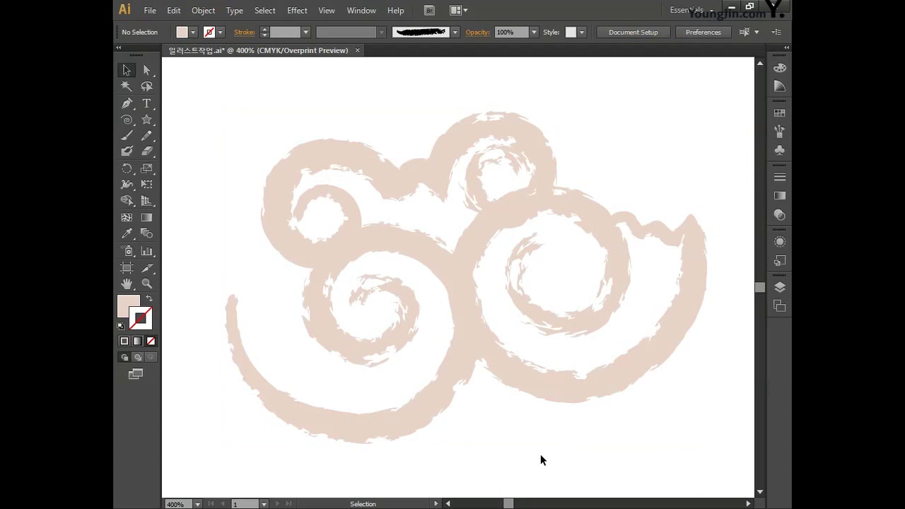
pyautogui.moveTo(541, 450); pyautogui.dragTo(539, 430)
pyautogui.hotkey('ctrl', 's')
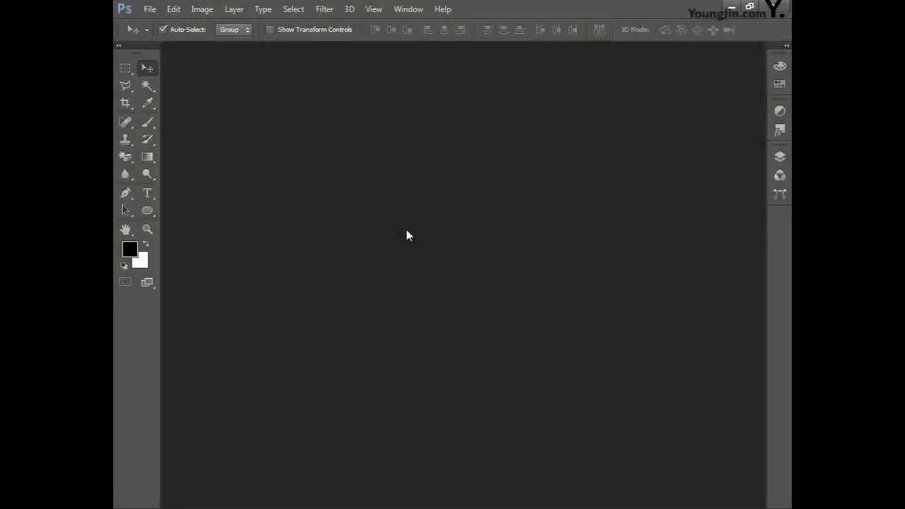
# Step: In Photoshop, start a new document named 포토샵작업, 176 mm wide and 236 mm high
pyautogui.click(148, 10)
pyautogui.click(163, 22)
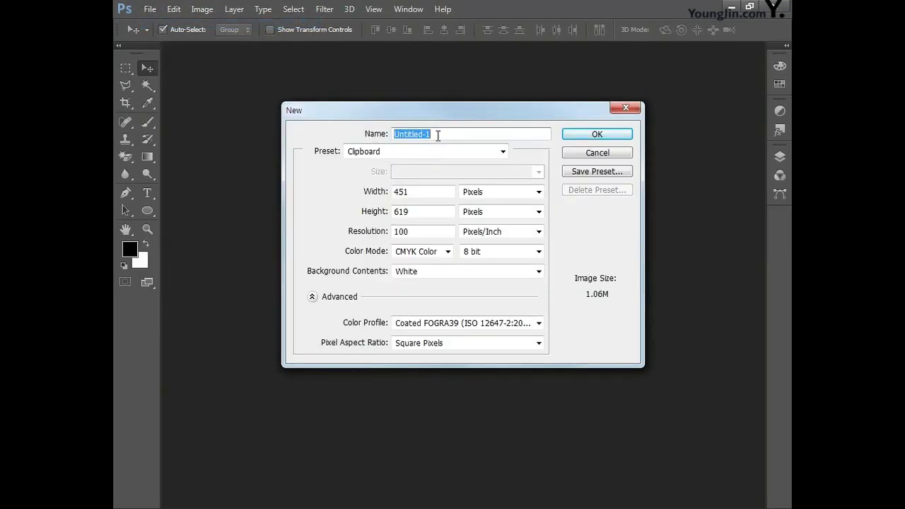
pyautogui.write('포토샵작업')
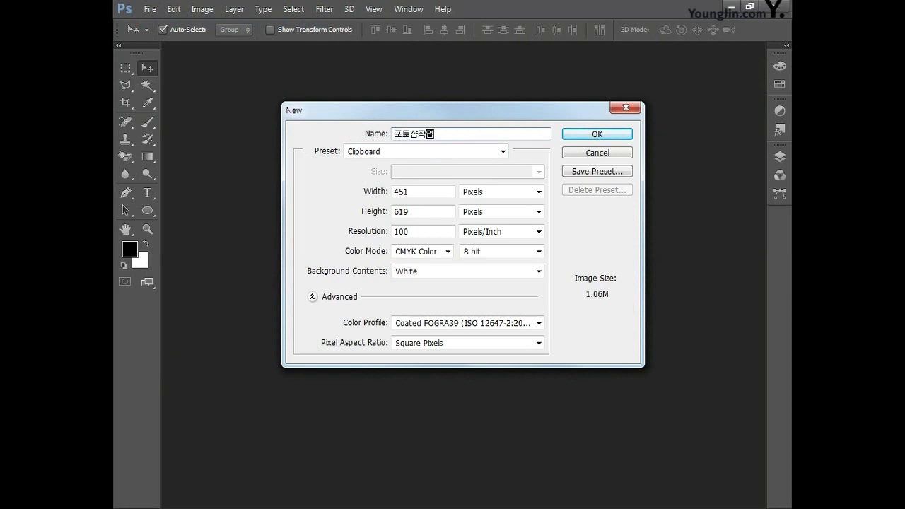
pyautogui.click(407, 191)
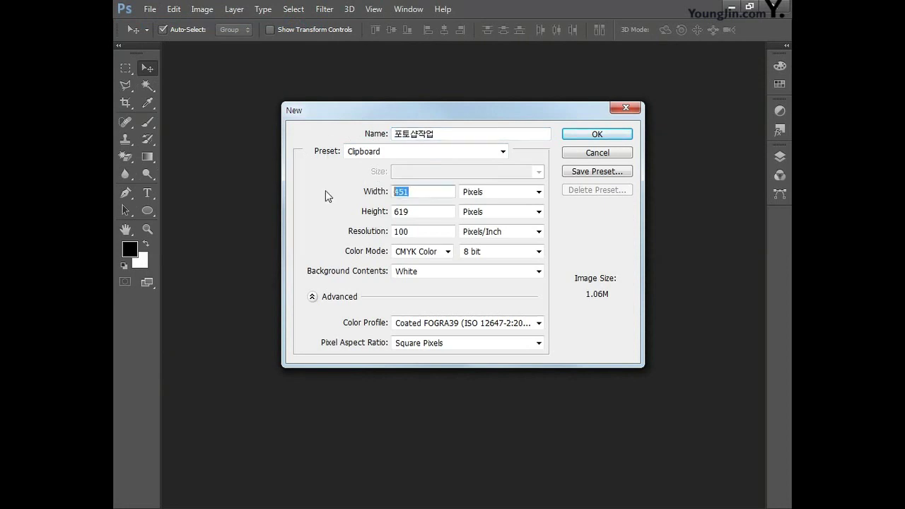
pyautogui.write('176')
pyautogui.click(479, 197)
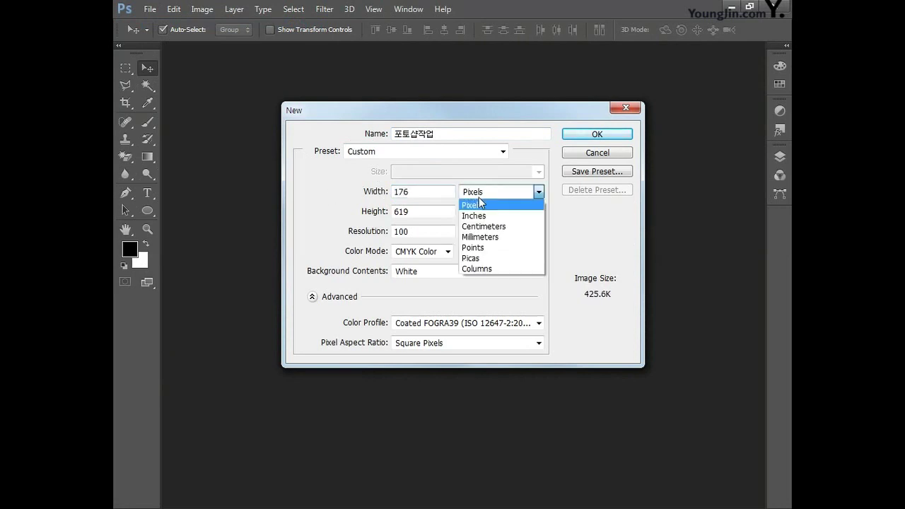
pyautogui.click(470, 236)
pyautogui.press('Tab')
pyautogui.write('236')
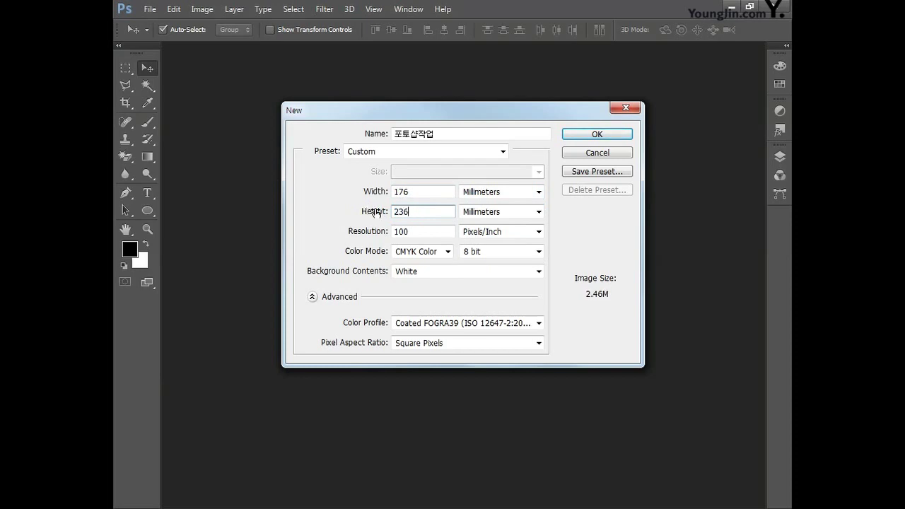
# Step: Set the new document's resolution to 100 pixels/inch and its color mode to CMYK Color, and create it
pyautogui.doubleClick(417, 234)
pyautogui.write('100')
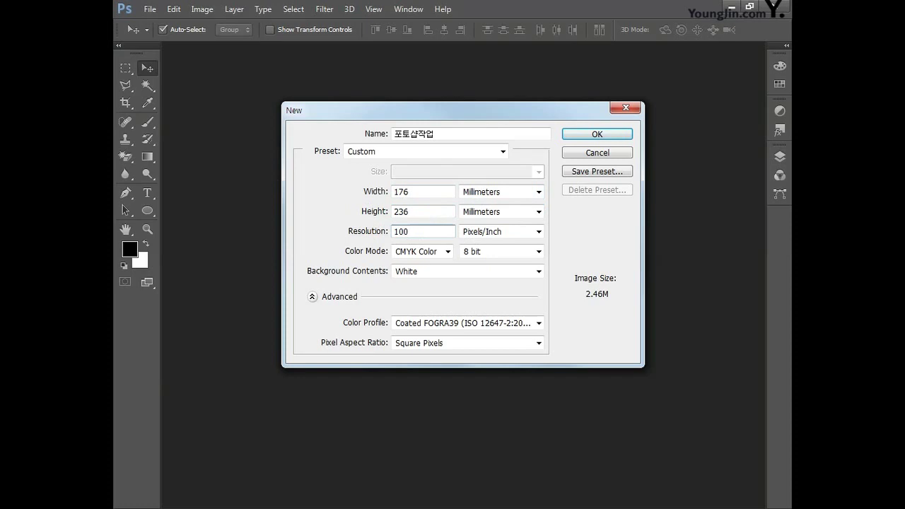
pyautogui.click(419, 253)
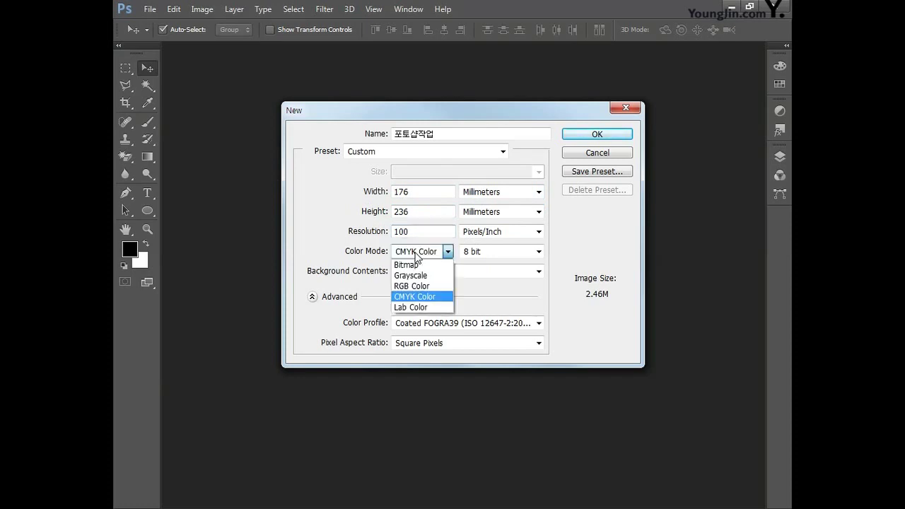
pyautogui.click(425, 298)
pyautogui.click(587, 135)
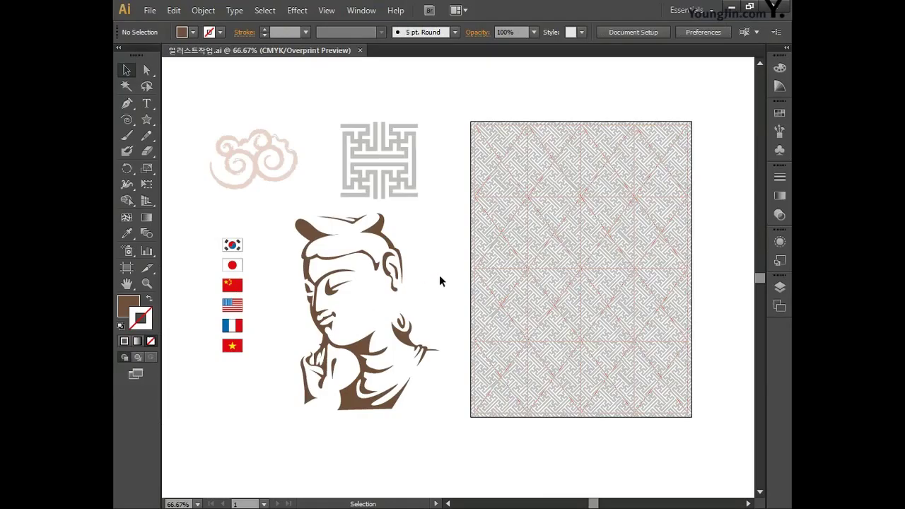
# Step: Switch to Illustrator, hide the 도형 layer and copy the whole red grid from the 그리드 layer
pyautogui.click(780, 288)
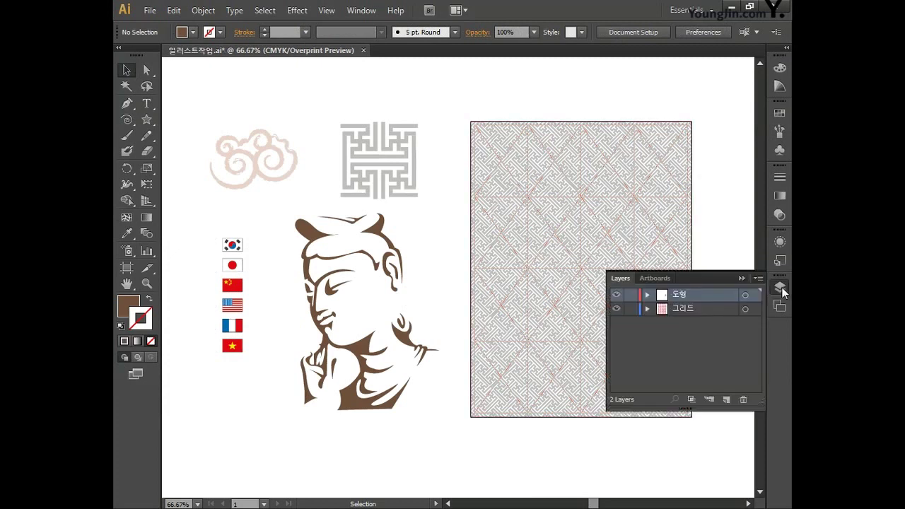
pyautogui.click(616, 295)
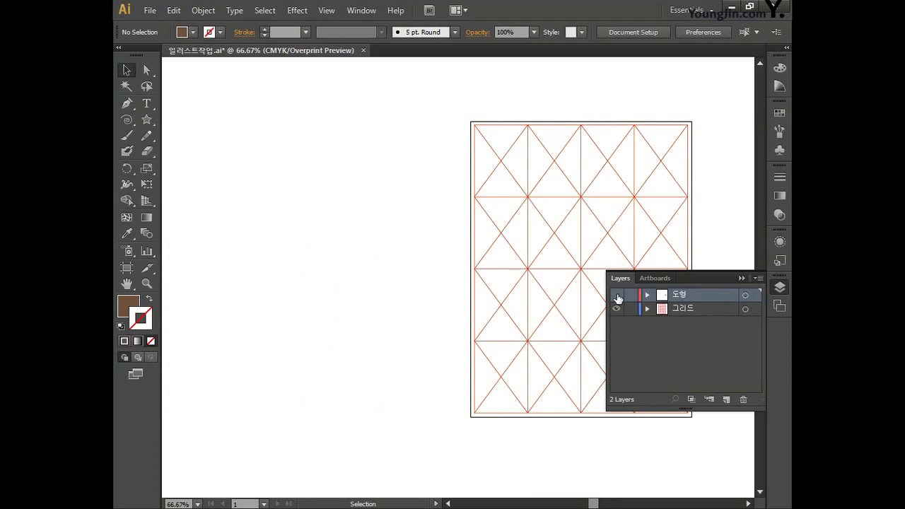
pyautogui.click(684, 308)
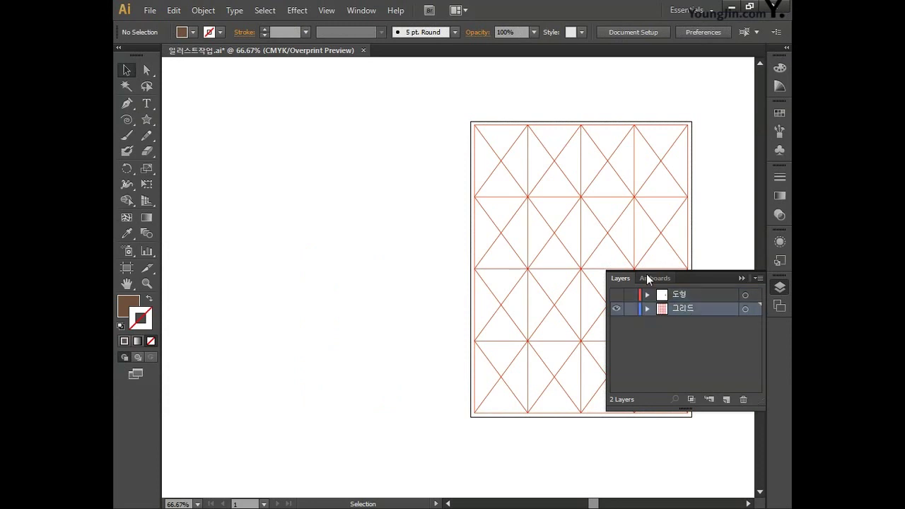
pyautogui.moveTo(467, 106); pyautogui.dragTo(742, 449)
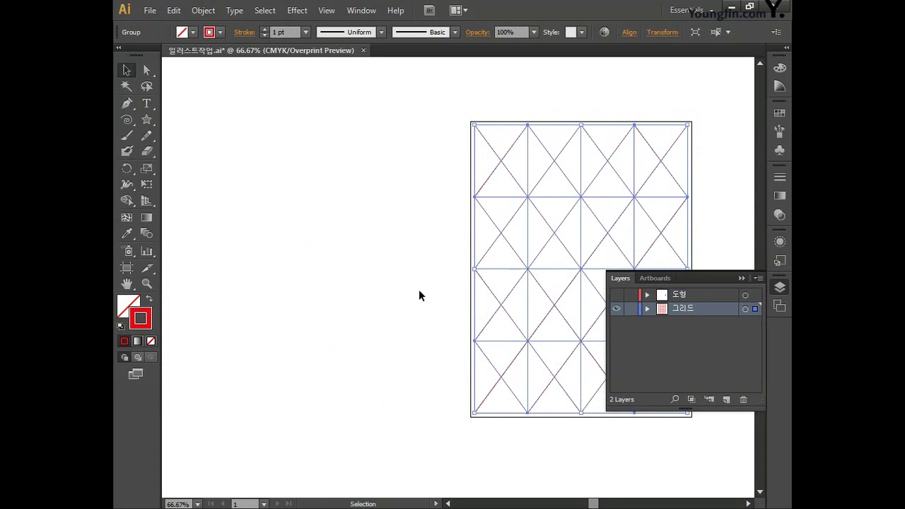
# Step: Switch to Photoshop and paste the copied grid into the blank 포토샵작업 document as pixels
pyautogui.hotkey('alt', 'Tab')
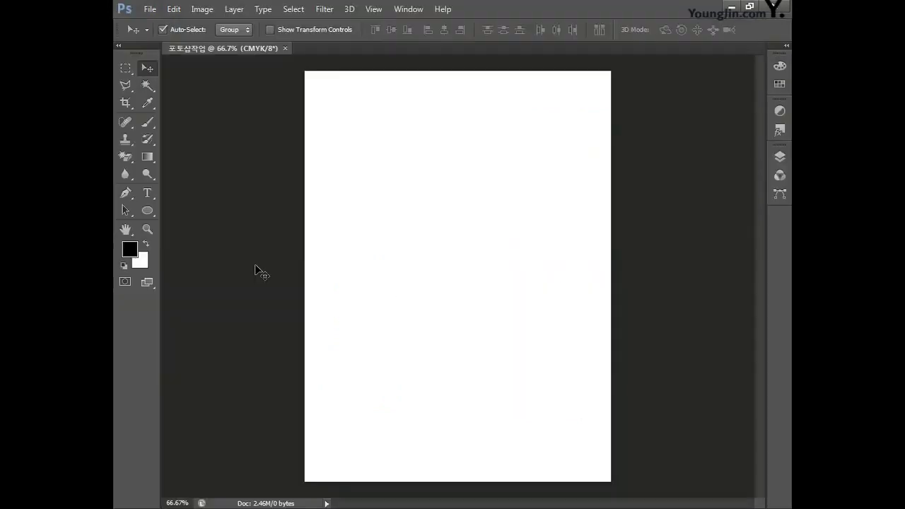
pyautogui.hotkey('ctrl', 'v')
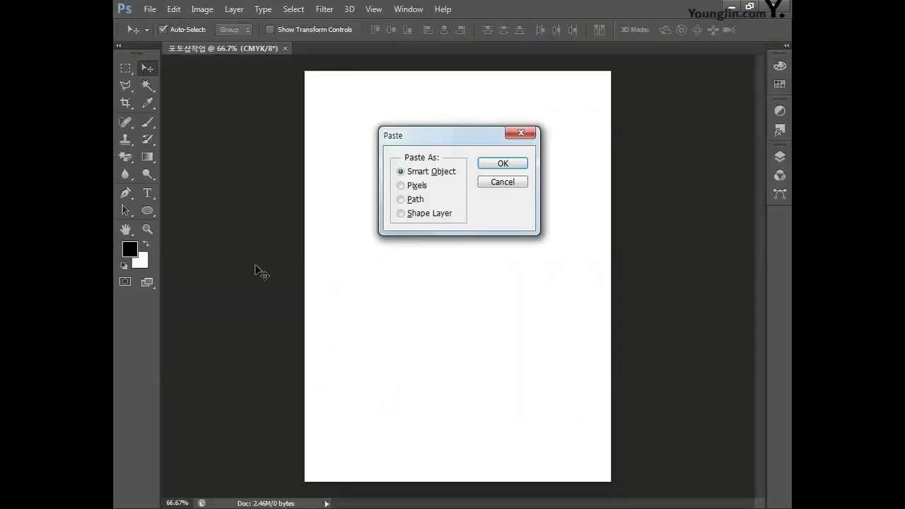
pyautogui.click(402, 186)
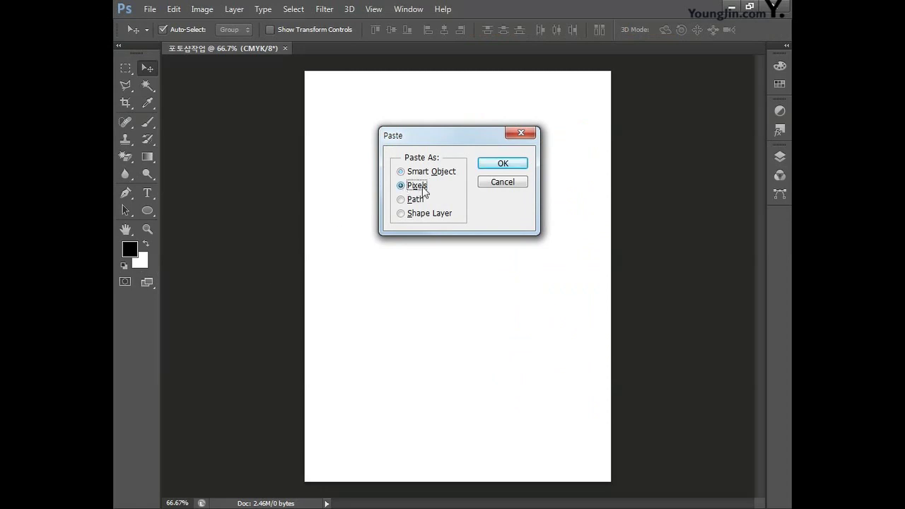
pyautogui.click(499, 164)
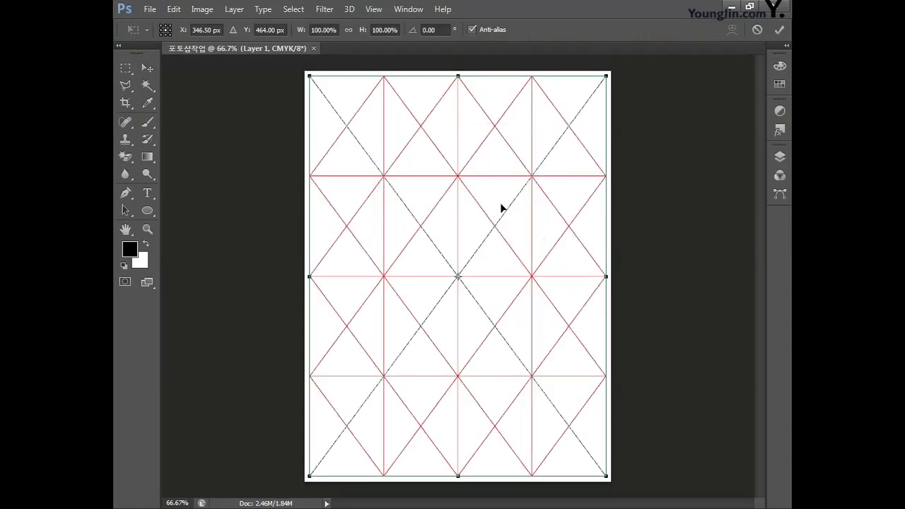
pyautogui.press('Return')
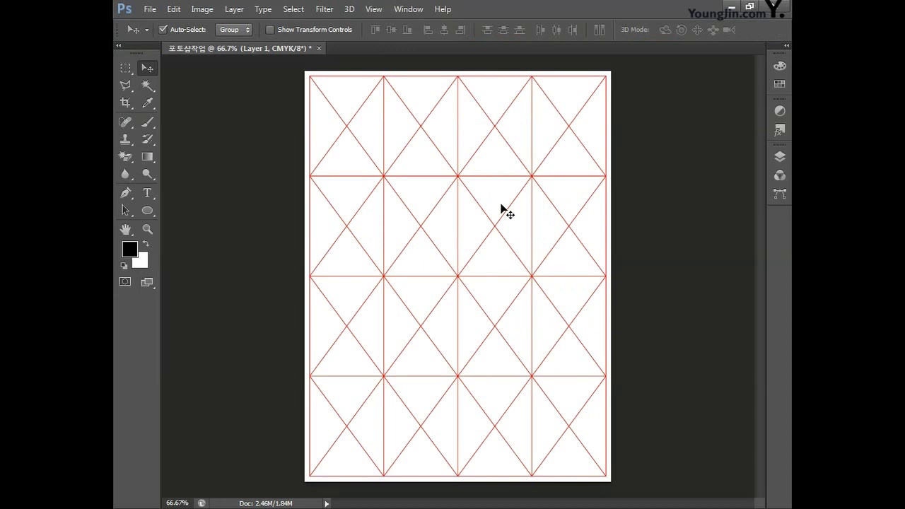
# Step: Rename the pasted grid's layer to 그리드 and enlarge the layer list
pyautogui.click(778, 161)
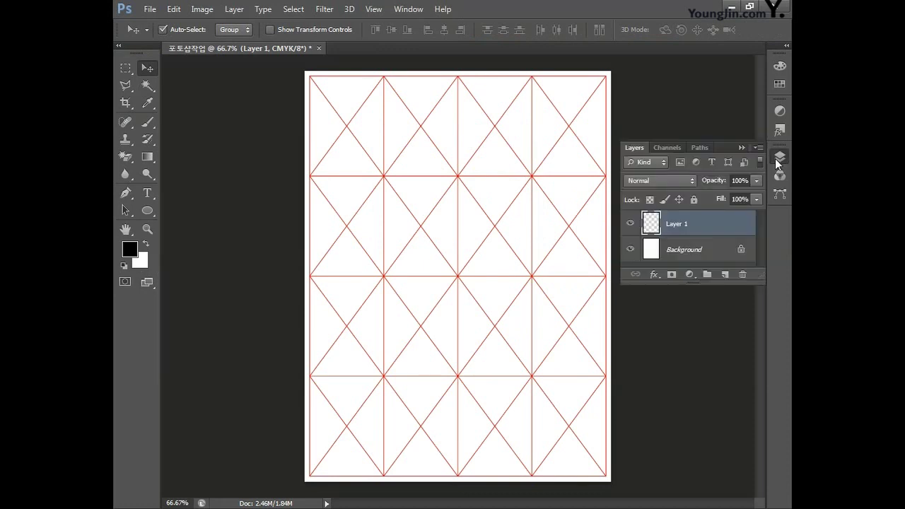
pyautogui.doubleClick(676, 224)
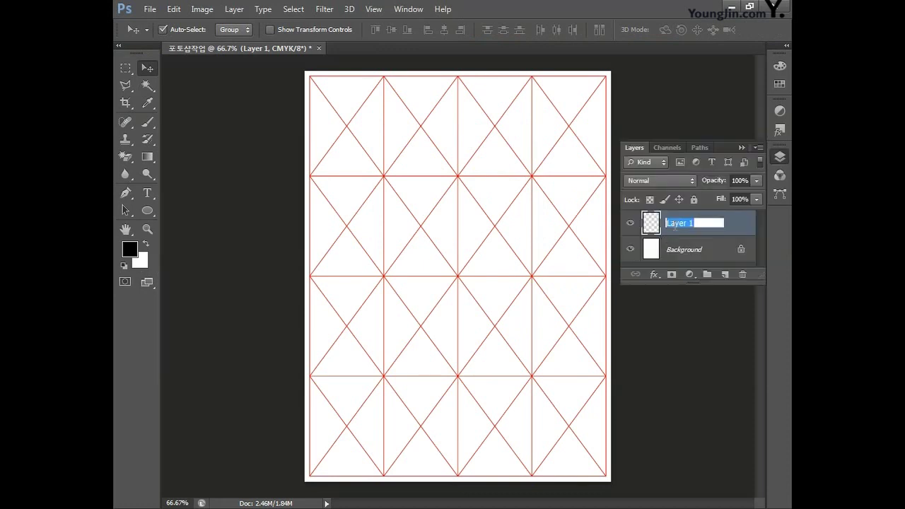
pyautogui.write('그리드')
pyautogui.press('Return')
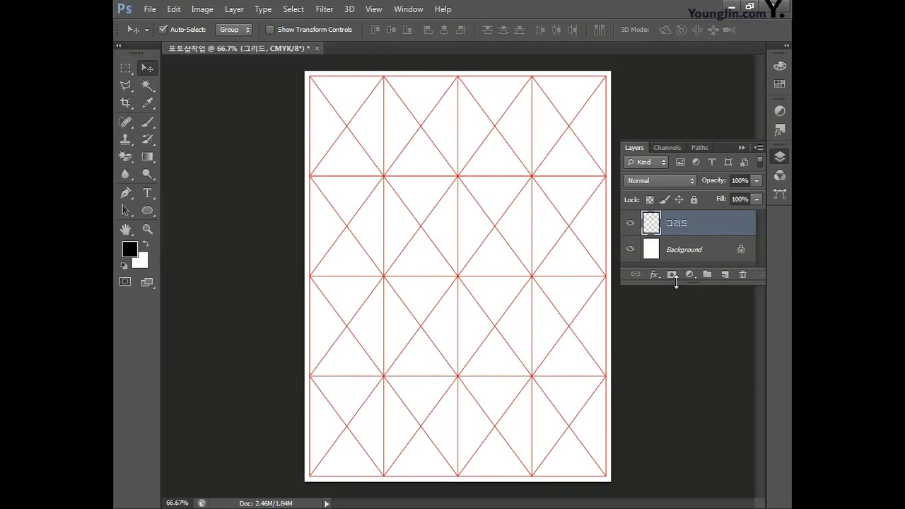
pyautogui.moveTo(677, 283); pyautogui.dragTo(676, 356)
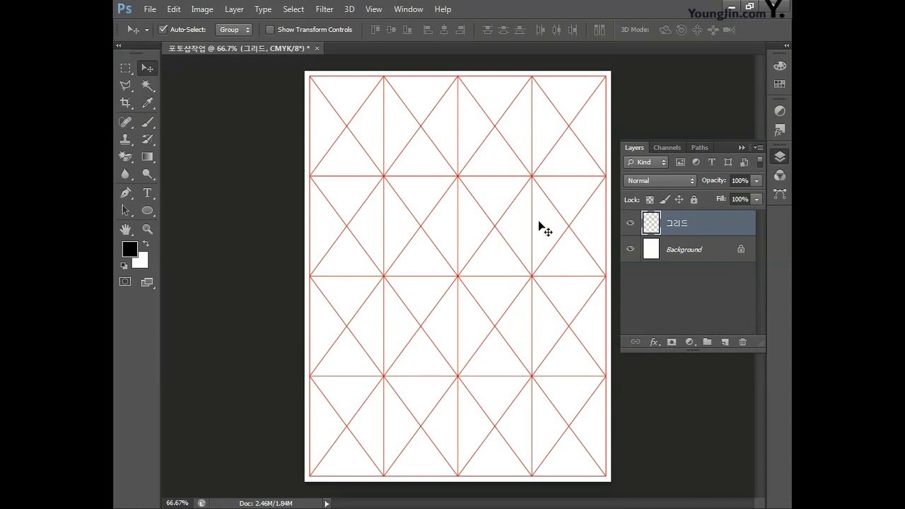
# Step: Align the vertical centers of the 그리드 layer and the Background layer
pyautogui.click(696, 288)
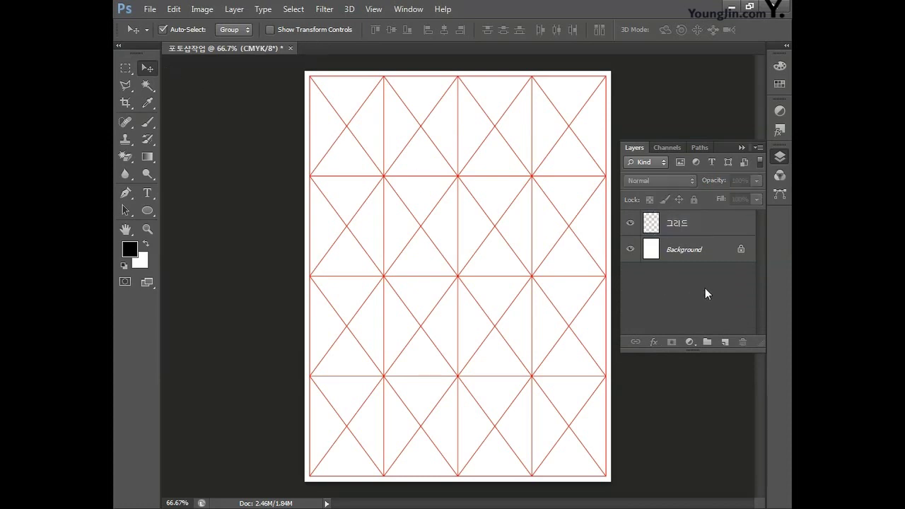
pyautogui.click(671, 223)
pyautogui.keyDown('shift'); pyautogui.click(686, 251); pyautogui.keyUp('shift')
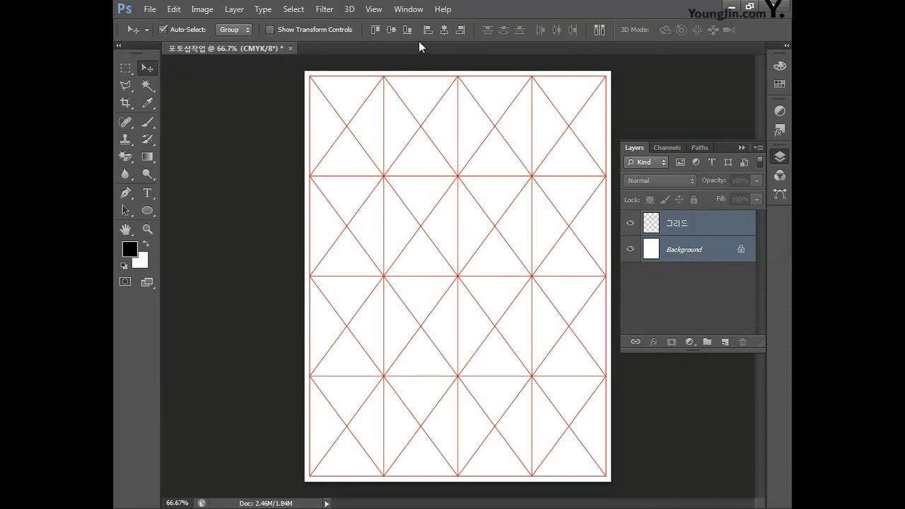
pyautogui.click(392, 29)
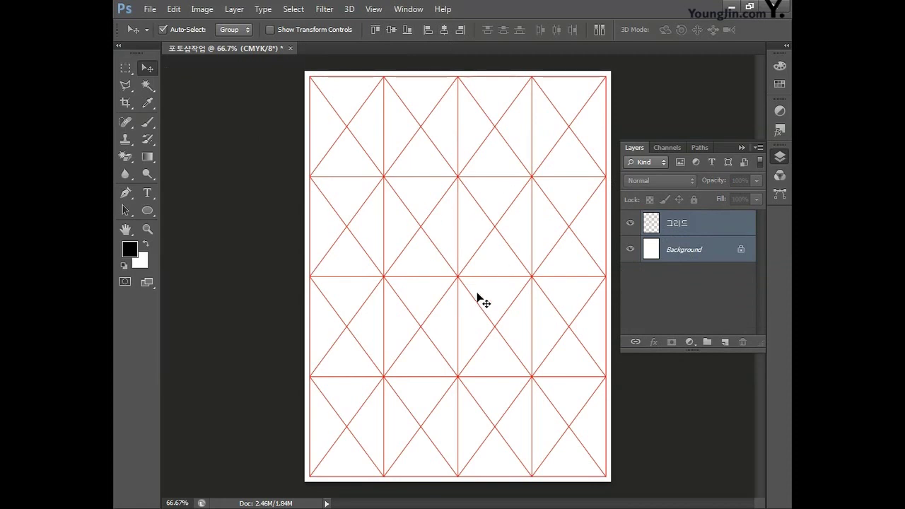
# Step: Lock all properties of the 그리드 layer and save the document as 포토샵작업.psd
pyautogui.click(706, 233)
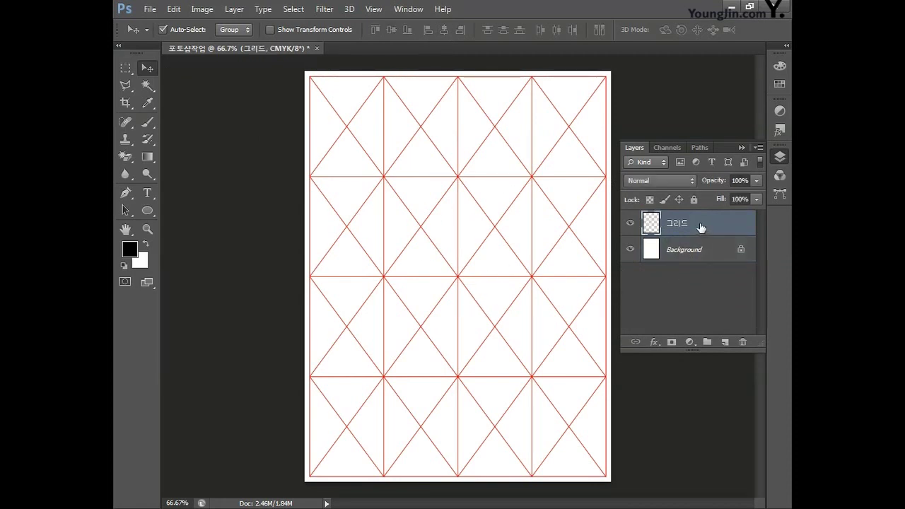
pyautogui.click(694, 201)
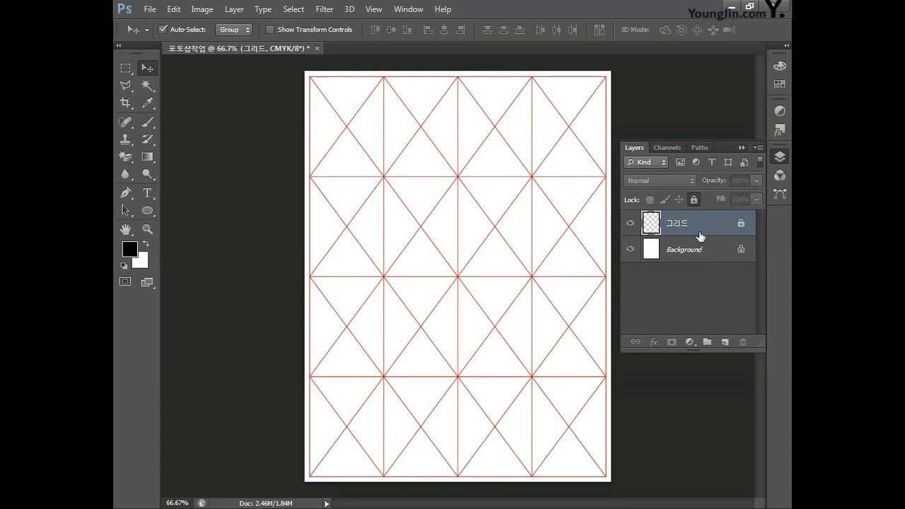
pyautogui.hotkey('ctrl', 's')
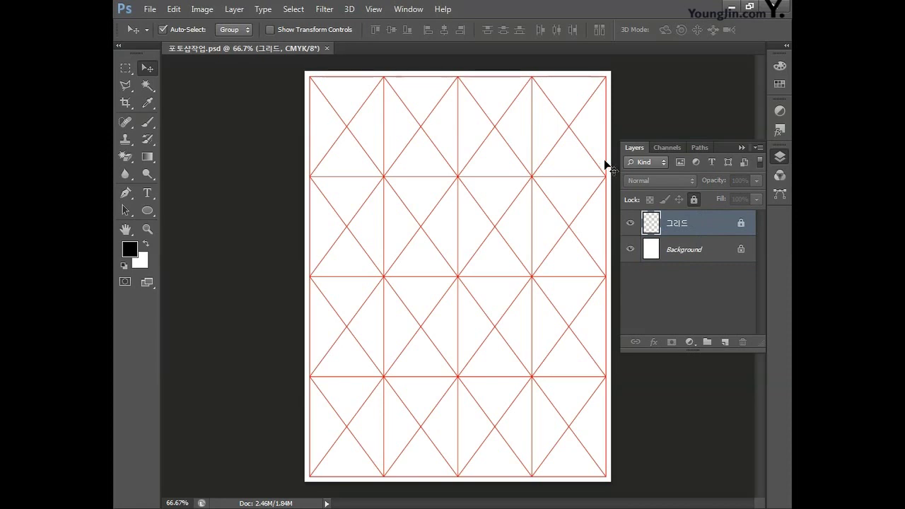
# Step: Open the old paper image 낡은종이.jpg from the 제공소스 folder and select its entire canvas
pyautogui.click(151, 10)
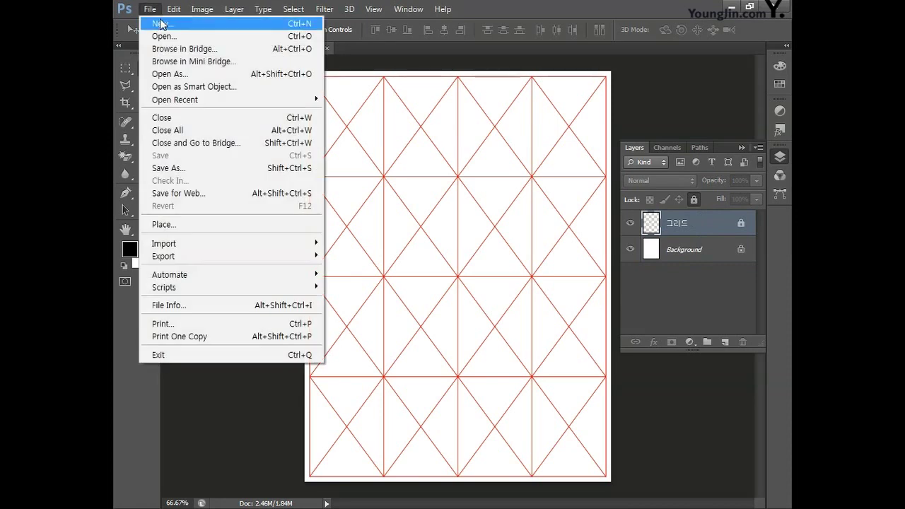
pyautogui.click(163, 36)
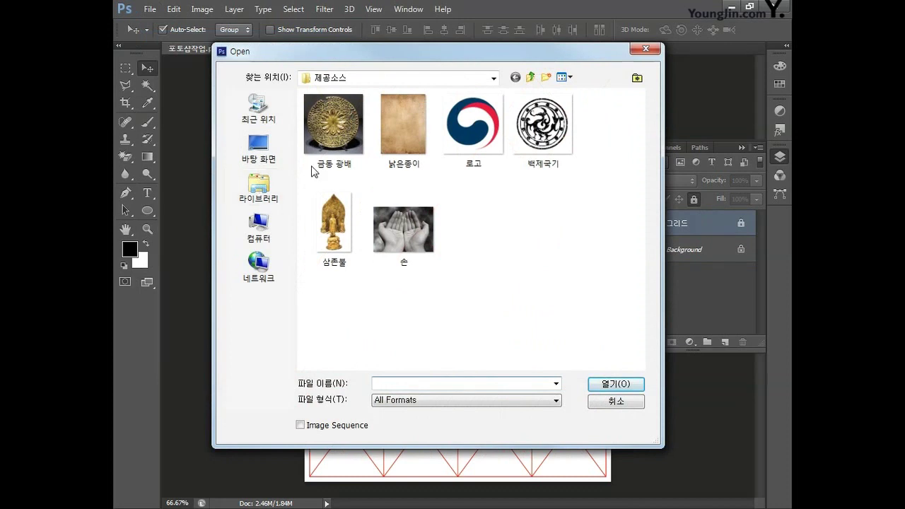
pyautogui.click(396, 136)
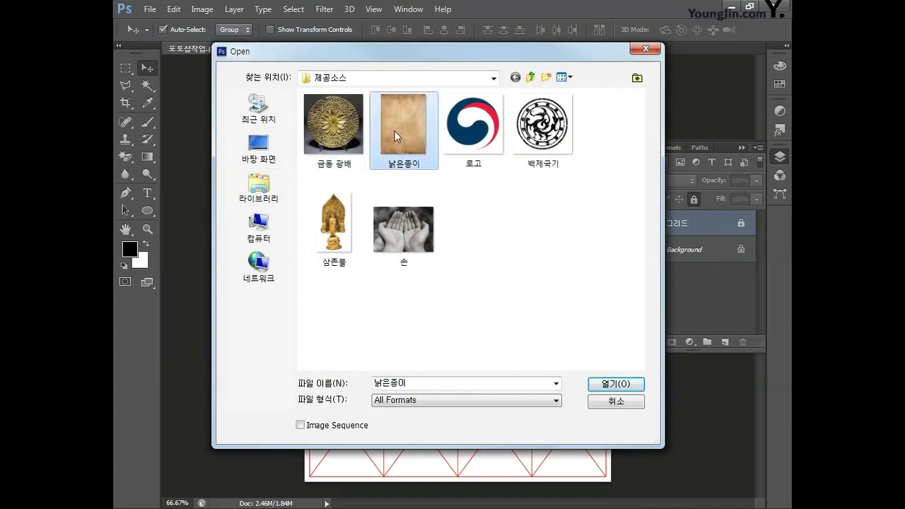
pyautogui.click(612, 384)
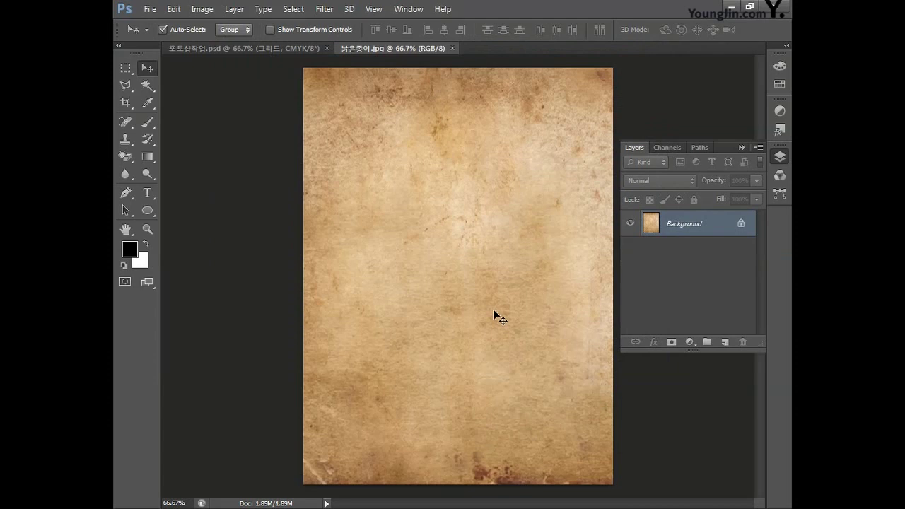
pyautogui.hotkey('ctrl', 'a')
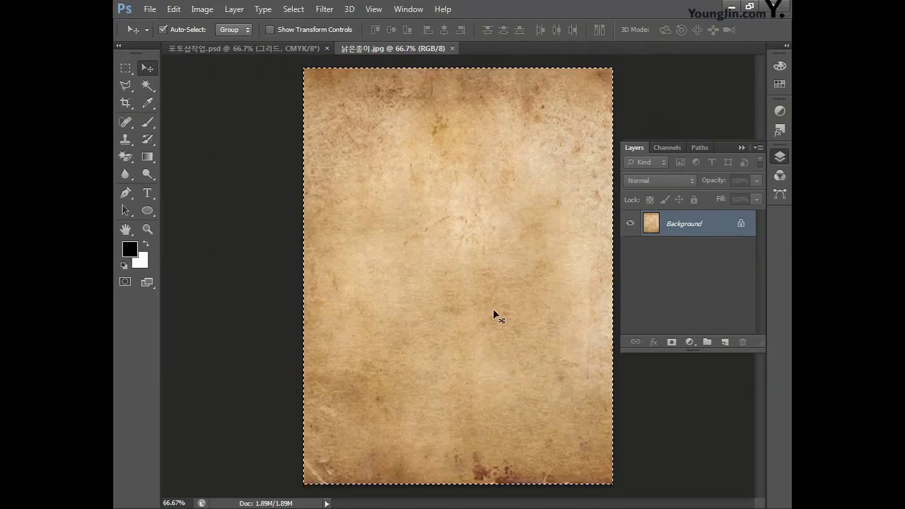
# Step: Paste the old paper image into 포토샵작업.psd, name its layer 배경, and move it below the 그리드 layer
pyautogui.click(232, 50)
pyautogui.moveTo(284, 174); pyautogui.dragTo(286, 180)
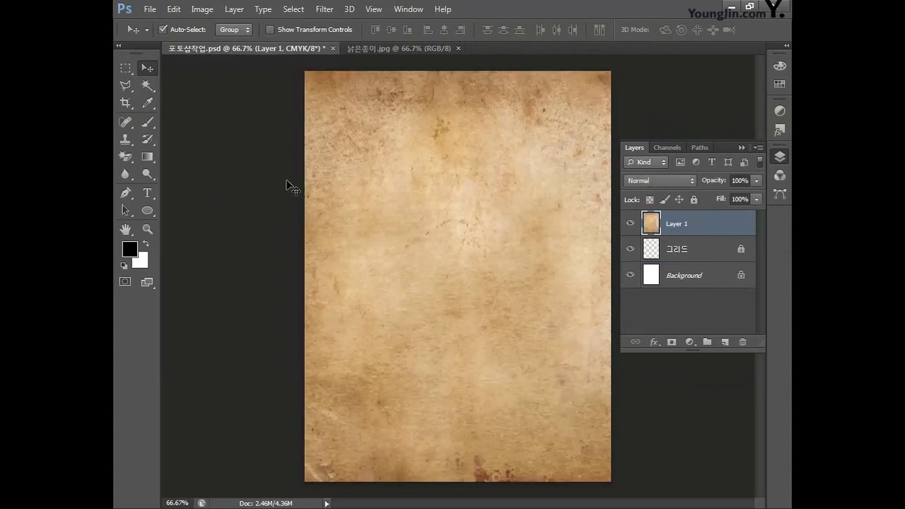
pyautogui.doubleClick(672, 227)
pyautogui.write('배경')
pyautogui.press('Return')
pyautogui.moveTo(695, 235); pyautogui.dragTo(688, 275)
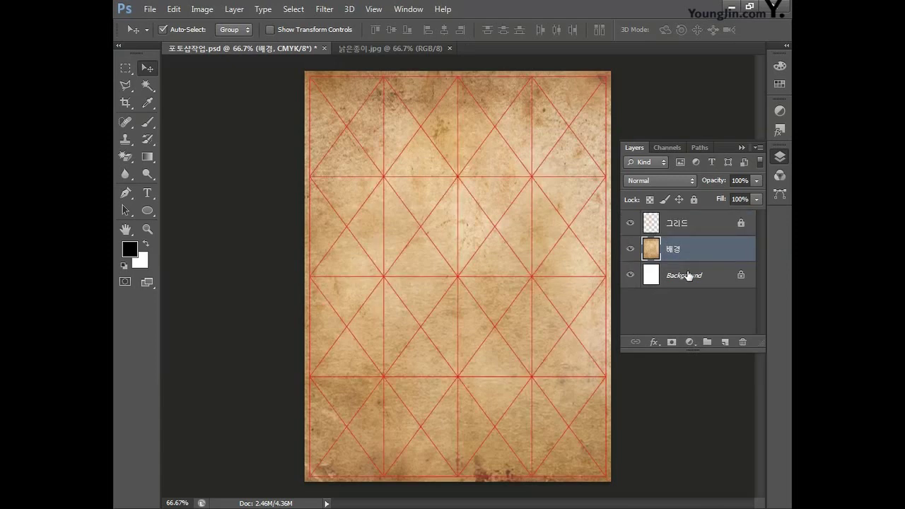
# Step: Open the emblem image 백제국기 from the 제공소스 folder and select its entire canvas
pyautogui.click(151, 9)
pyautogui.click(159, 36)
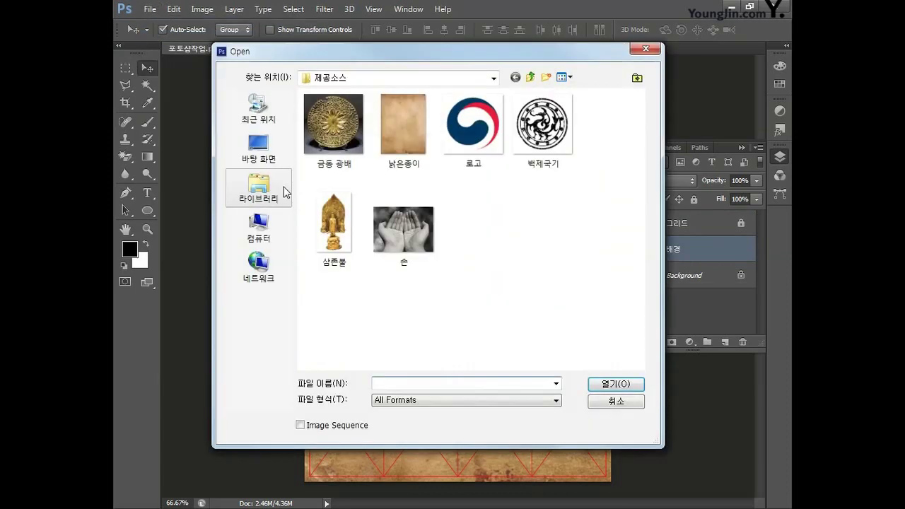
pyautogui.click(542, 126)
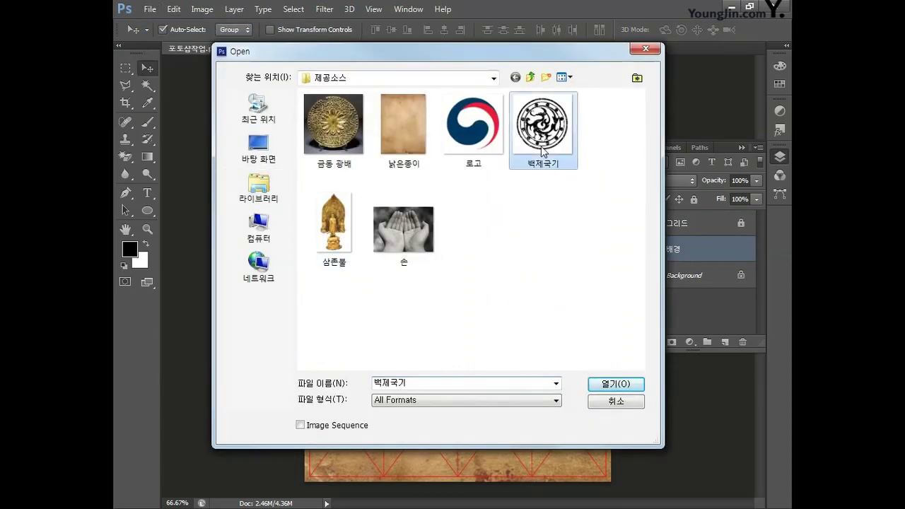
pyautogui.click(601, 383)
pyautogui.hotkey('ctrl', 'a')
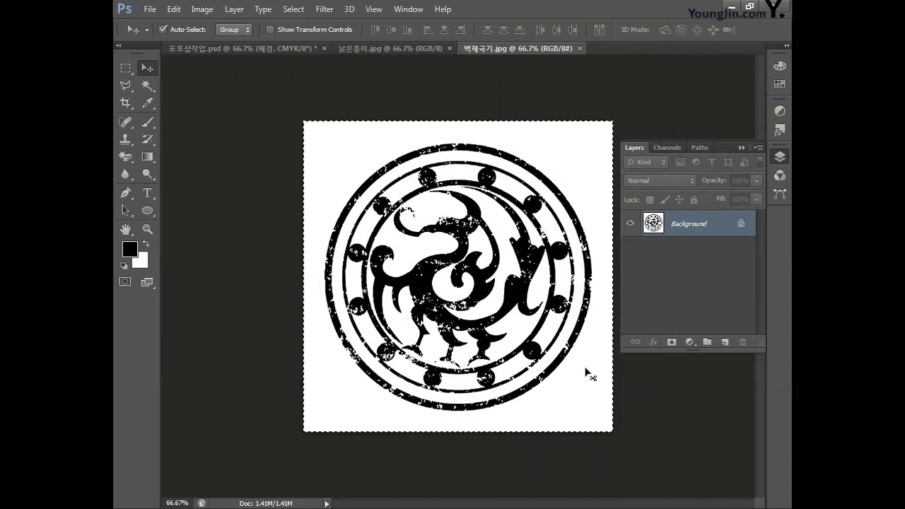
# Step: Paste the emblem into 포토샵작업.psd above the paper texture and name its layer 백제국기
pyautogui.click(246, 52)
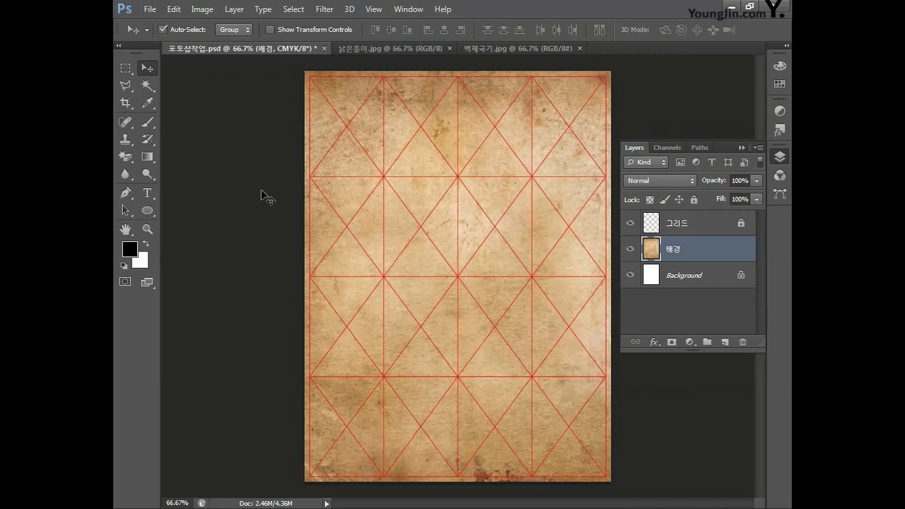
pyautogui.hotkey('ctrl', 'v')
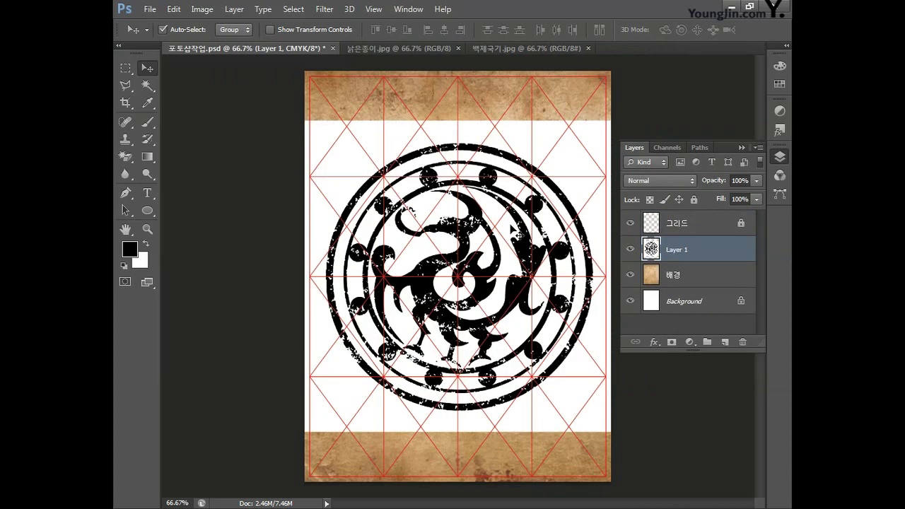
pyautogui.doubleClick(676, 250)
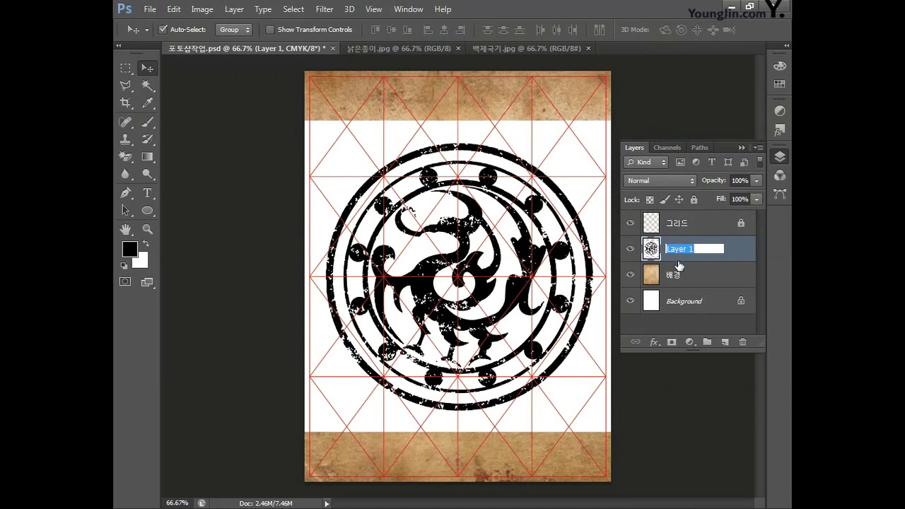
pyautogui.write('백제국기')
pyautogui.press('Return')
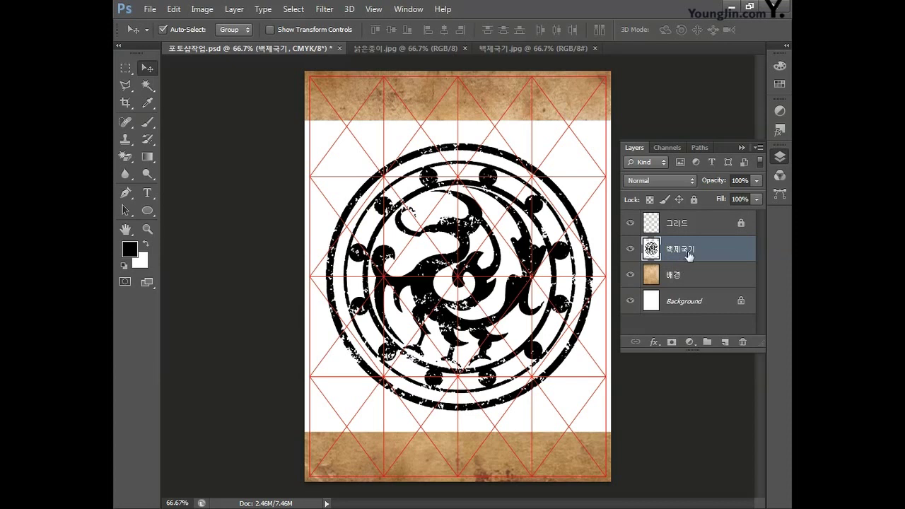
# Step: Set the 백제국기 layer's blend mode to Color Burn and its opacity to 33%
pyautogui.click(672, 183)
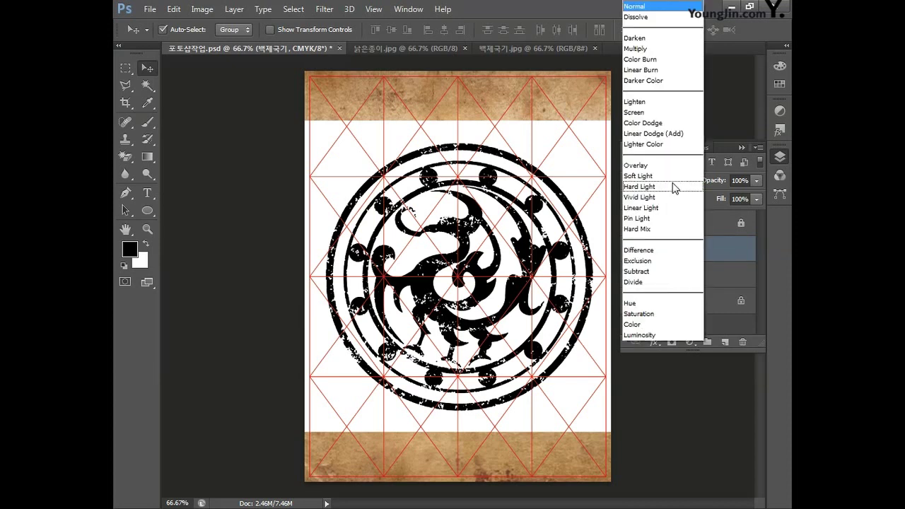
pyautogui.click(671, 59)
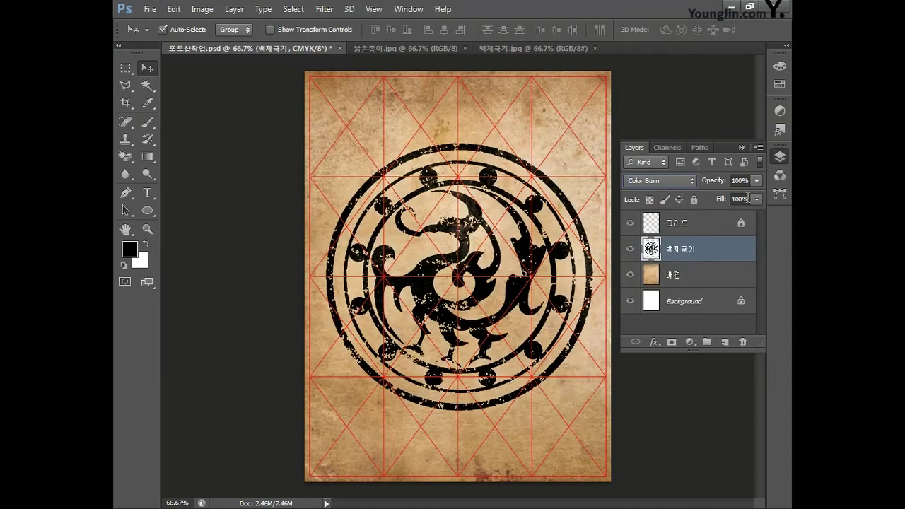
pyautogui.click(740, 180)
pyautogui.write('33')
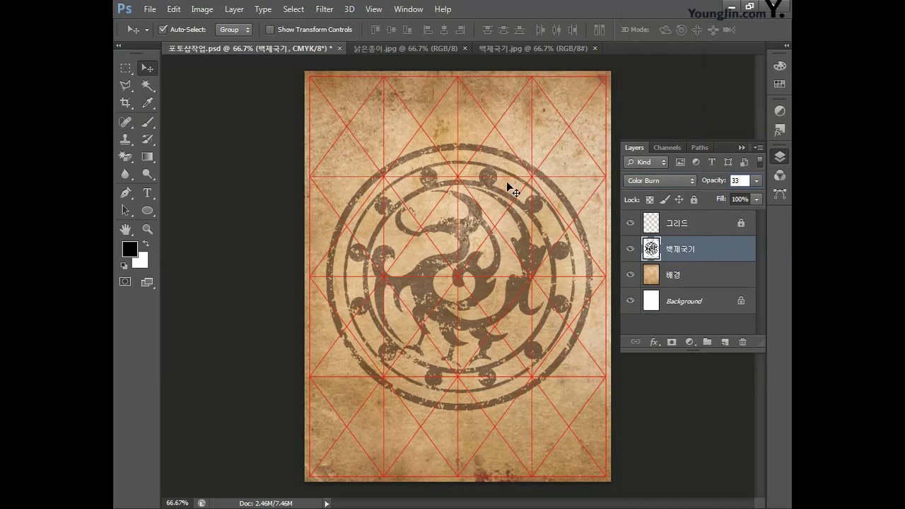
# Step: Scale down the 백제국기 emblem, place it partly off the poster's upper-right corner, and merge it with the 배경 layer
pyautogui.hotkey('ctrl', 't')
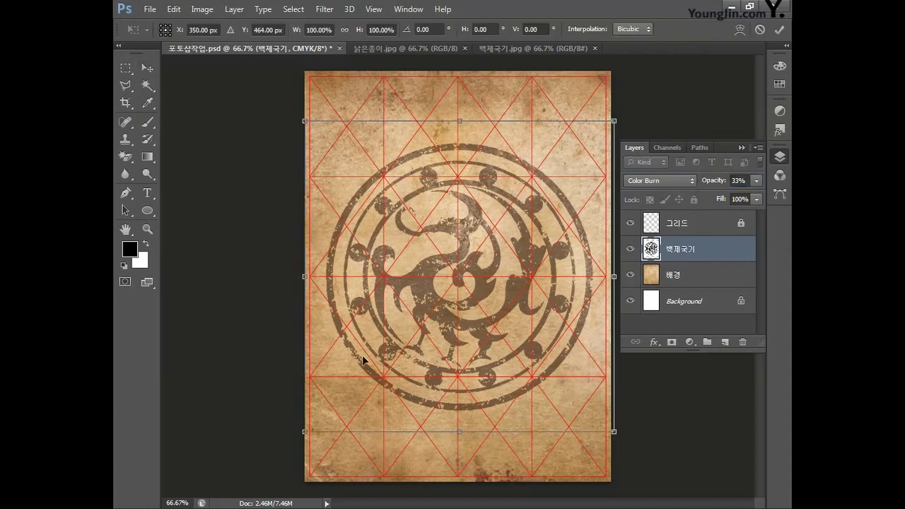
pyautogui.moveTo(304, 431); pyautogui.dragTo(341, 394)
pyautogui.moveTo(498, 355); pyautogui.dragTo(543, 234)
pyautogui.moveTo(388, 279); pyautogui.dragTo(371, 302)
pyautogui.moveTo(431, 273); pyautogui.dragTo(495, 255)
pyautogui.press('Return')
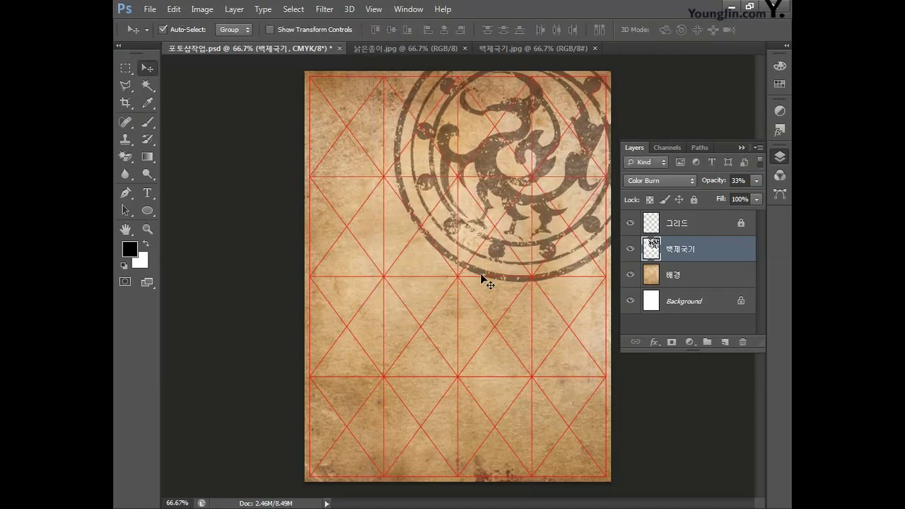
pyautogui.keyDown('shift'); pyautogui.click(715, 278); pyautogui.keyUp('shift')
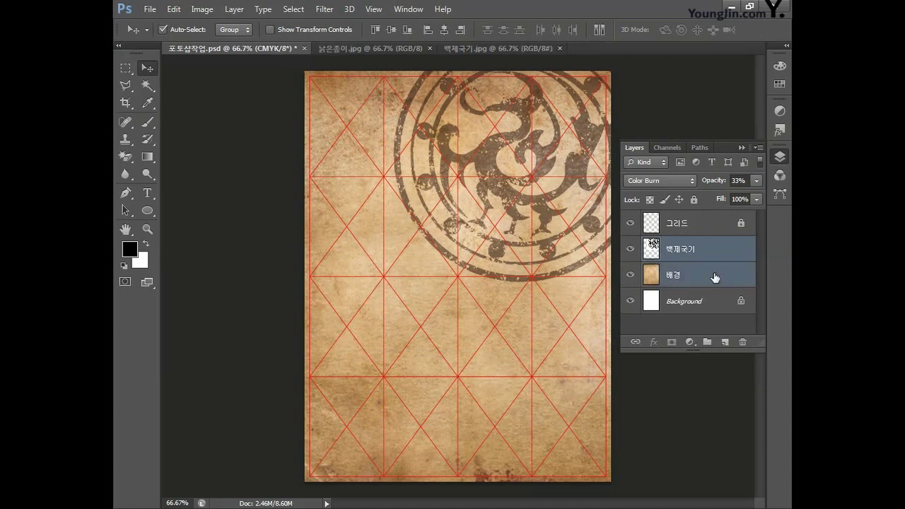
pyautogui.hotkey('ctrl', 'e')
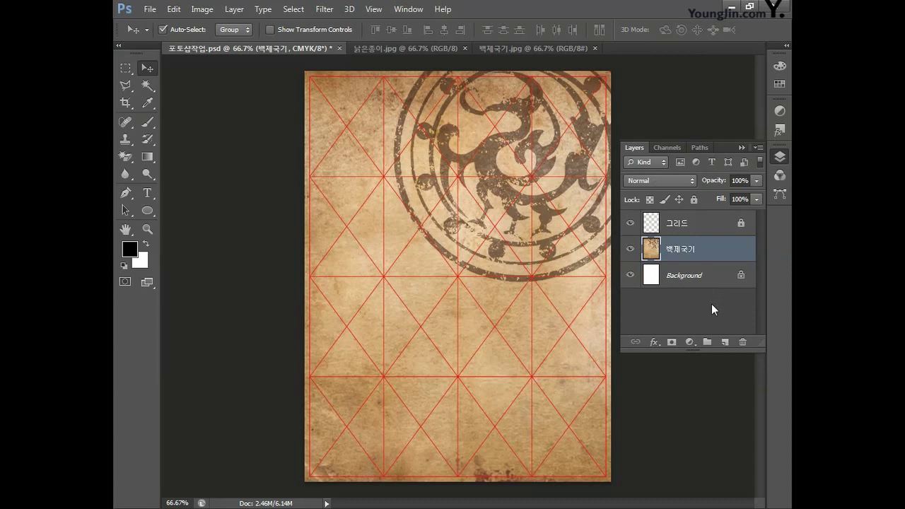
# Step: Switch to Illustrator, hide the 그리드 layer, show the 도형 layer, and copy the gray pattern rectangle covering the artboard
pyautogui.hotkey('alt', 'Tab')
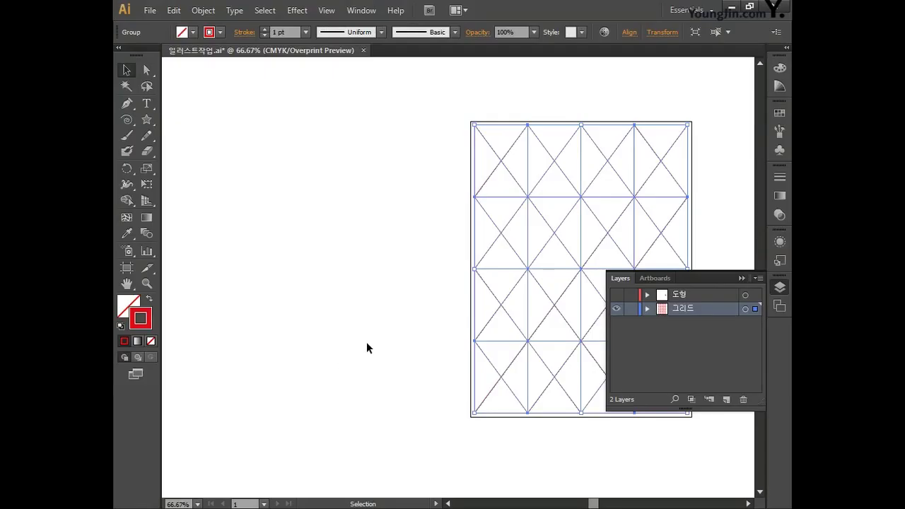
pyautogui.click(367, 348)
pyautogui.moveTo(400, 336); pyautogui.dragTo(249, 336)
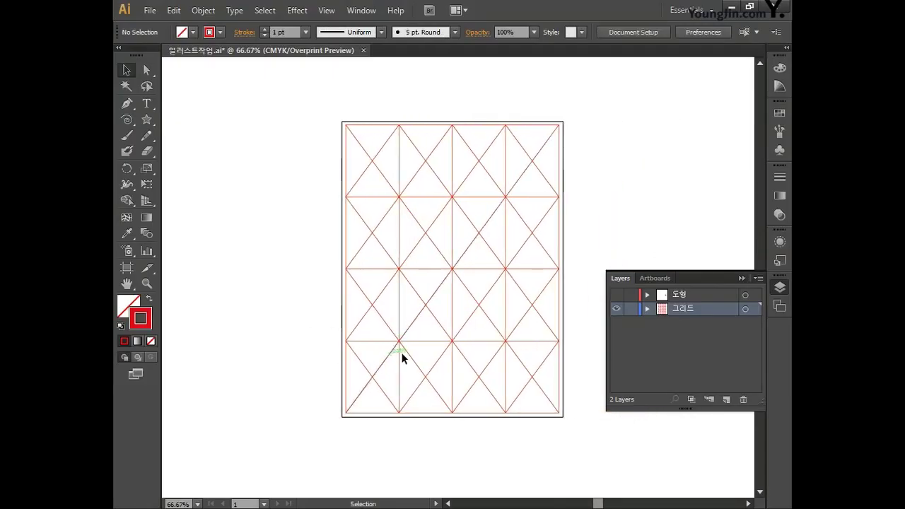
pyautogui.click(616, 310)
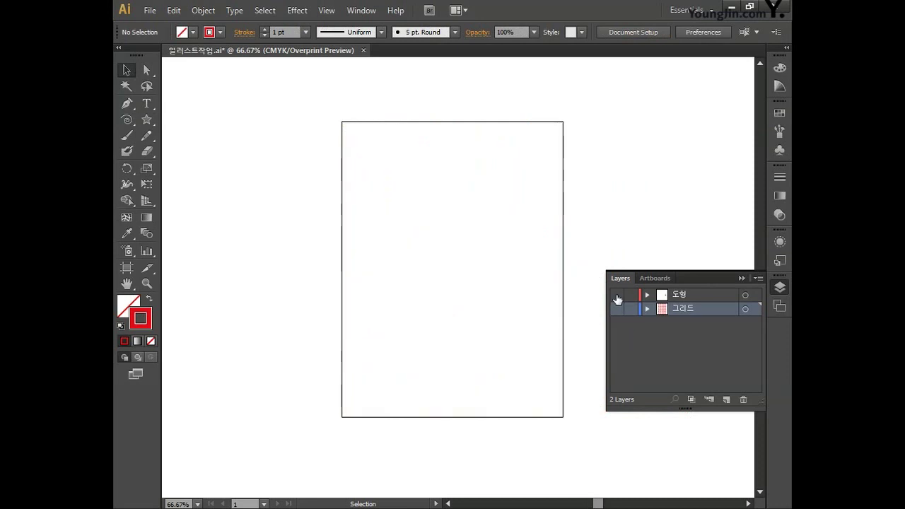
pyautogui.click(617, 295)
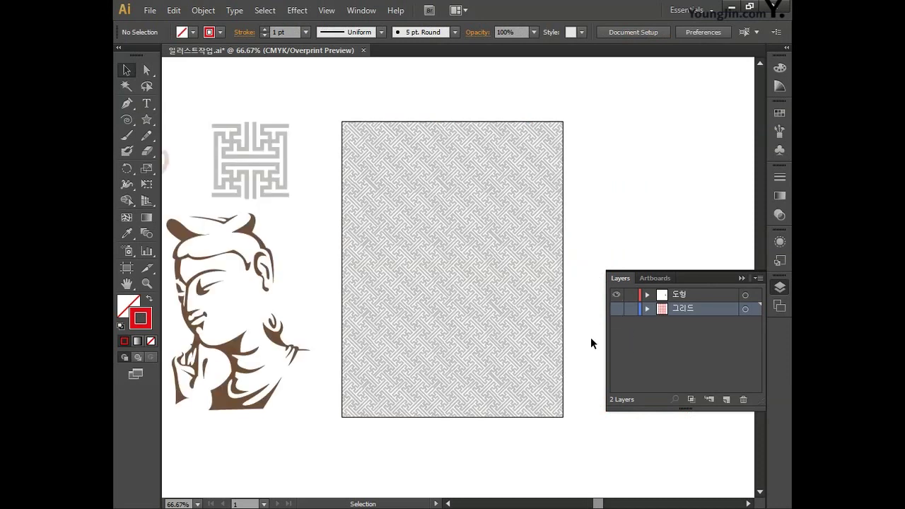
pyautogui.click(517, 342)
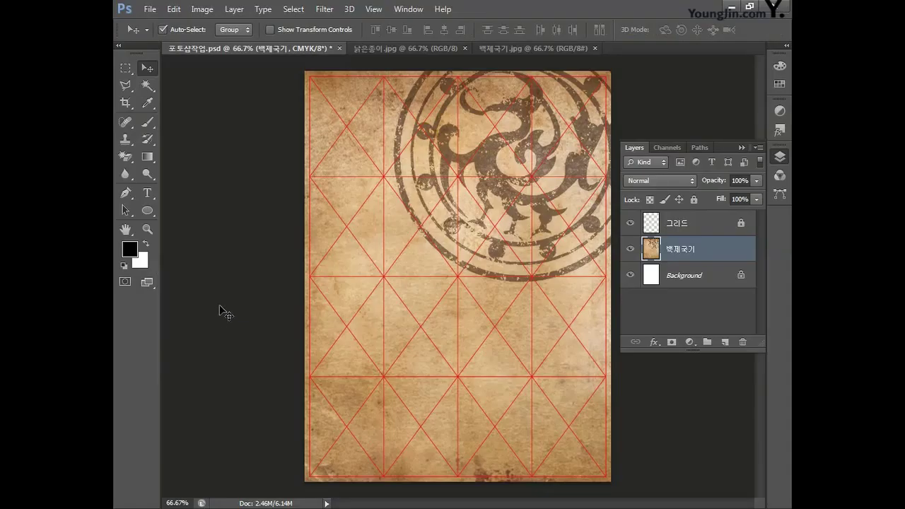
# Step: Paste the pattern into the Photoshop poster as pixels, keeping it at its original size over the whole canvas
pyautogui.hotkey('ctrl', 'v')
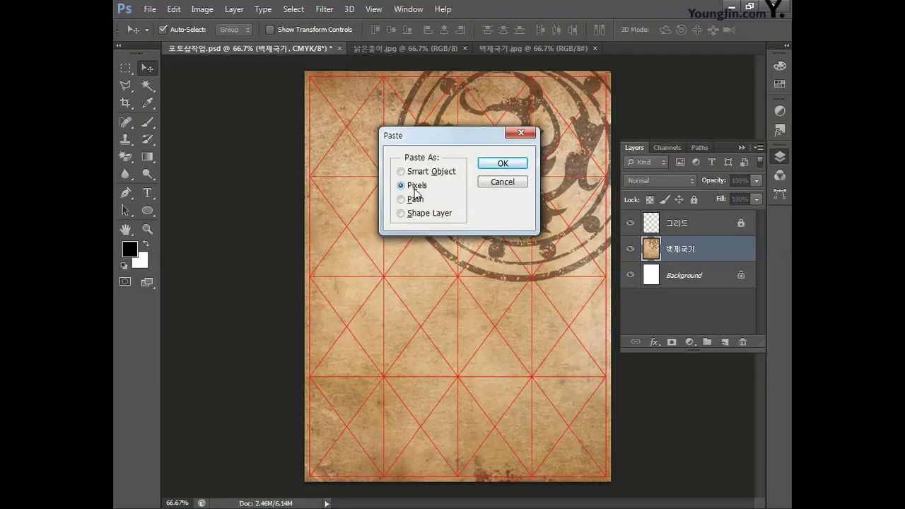
pyautogui.click(502, 164)
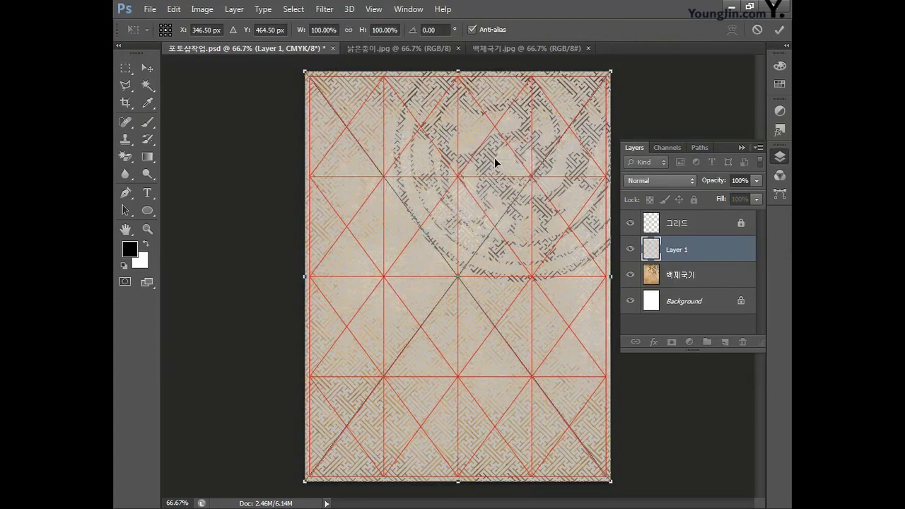
pyautogui.press('Return')
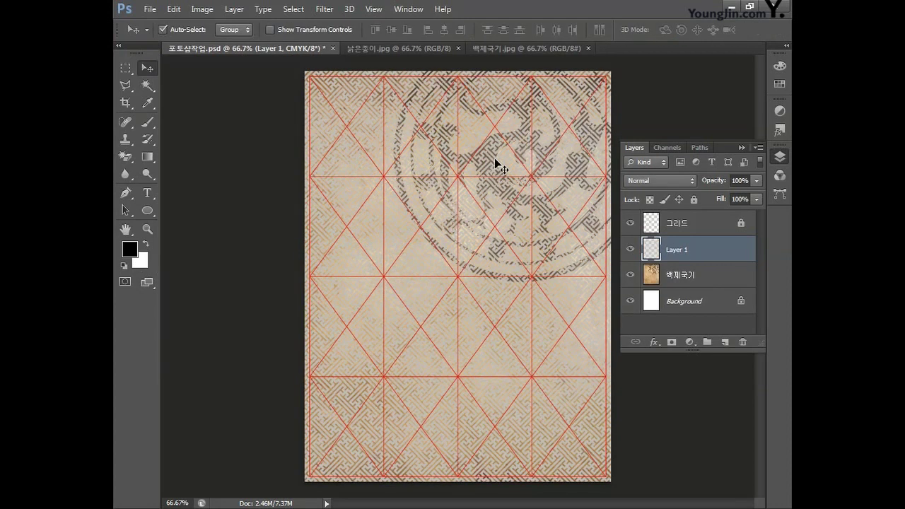
# Step: Set the pasted pattern layer to Multiply at 90% opacity and rename it 패턴
pyautogui.click(646, 180)
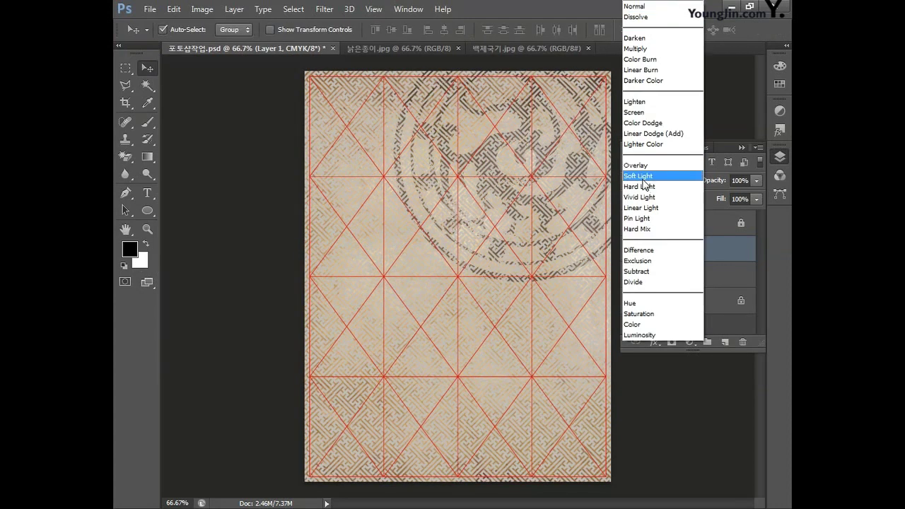
pyautogui.click(645, 52)
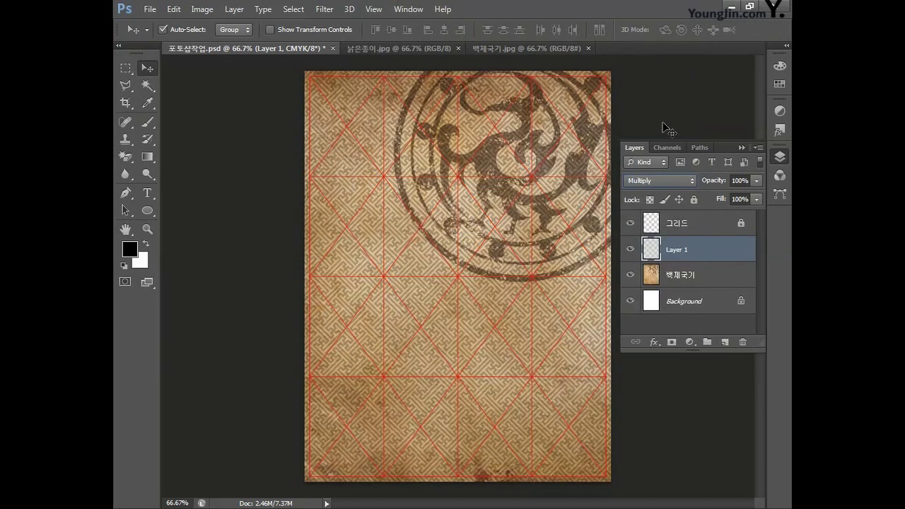
pyautogui.click(748, 180)
pyautogui.write('90')
pyautogui.doubleClick(674, 250)
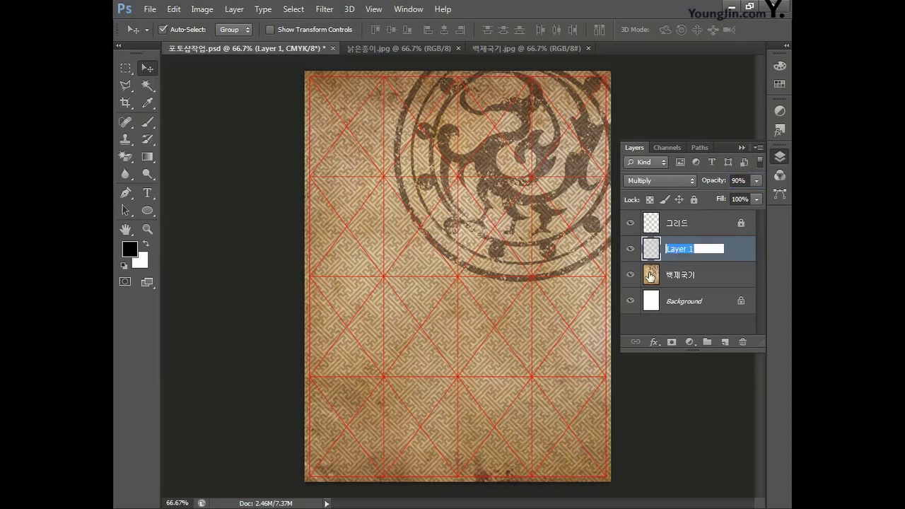
pyautogui.write('패턴')
pyautogui.press('Return')
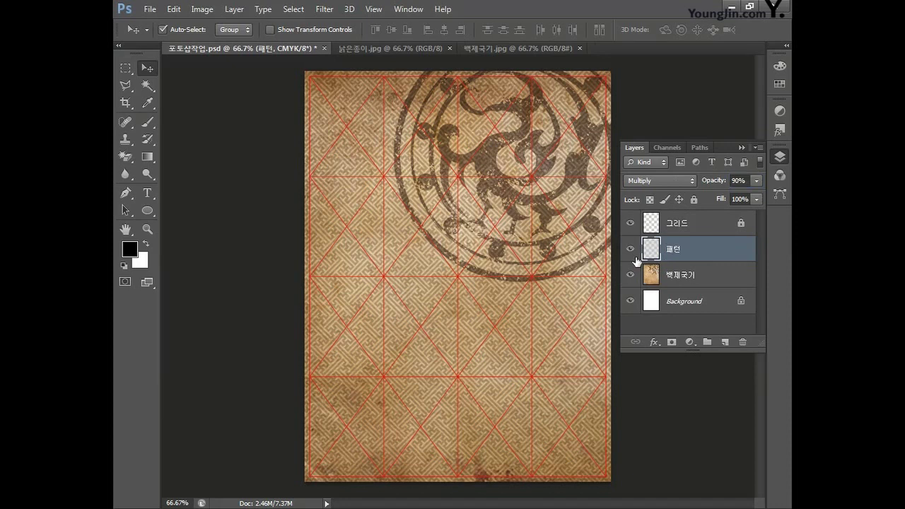
# Step: Add a layer mask to the 패턴 layer and fade the pattern out downward with a vertical black-to-white linear gradient
pyautogui.click(673, 342)
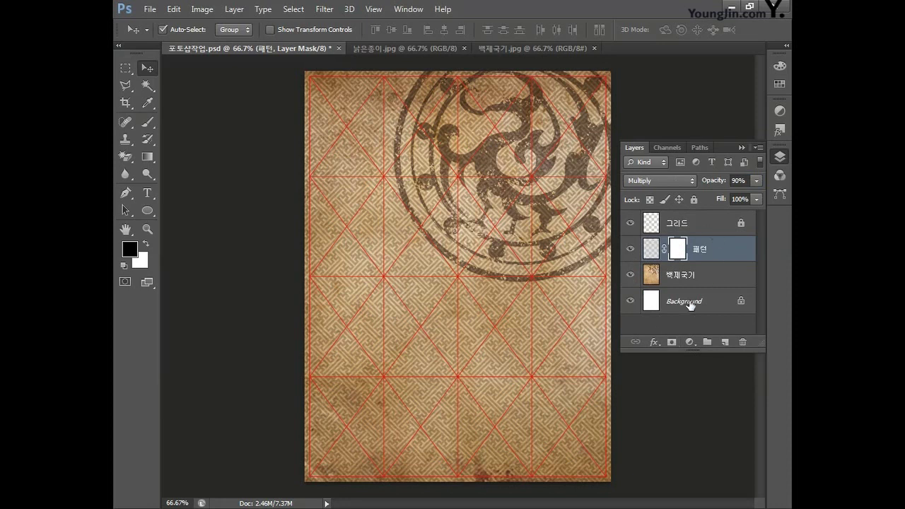
pyautogui.click(149, 157)
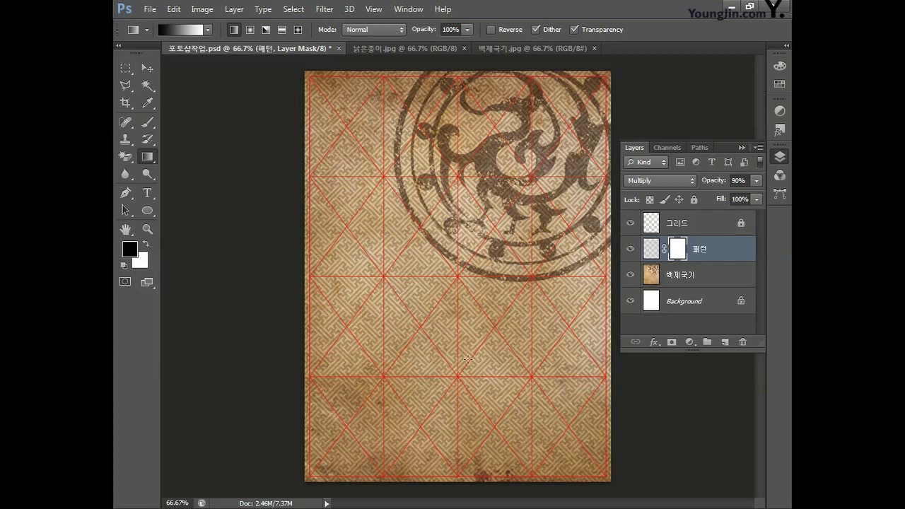
pyautogui.moveTo(461, 376); pyautogui.dragTo(461, 178)
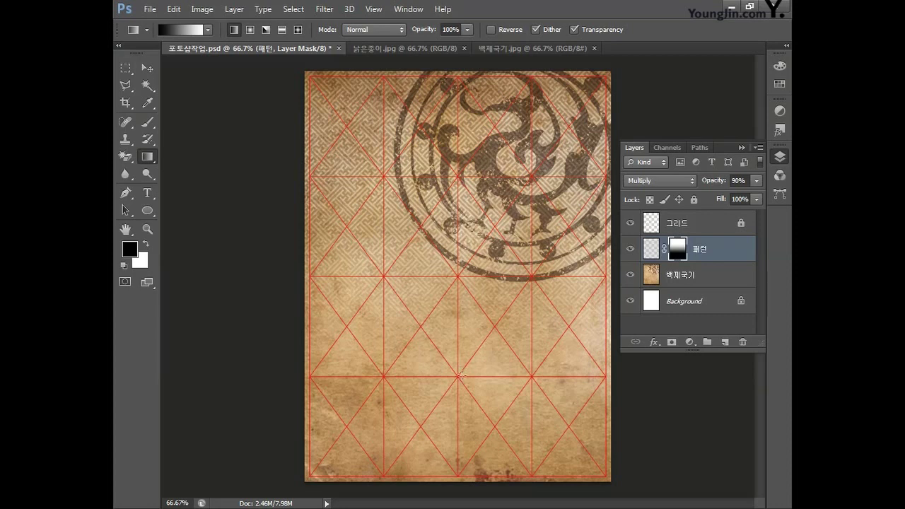
# Step: Merge the 패턴 and 백제국기 layers and save the document
pyautogui.keyDown('shift'); pyautogui.click(709, 276); pyautogui.keyUp('shift')
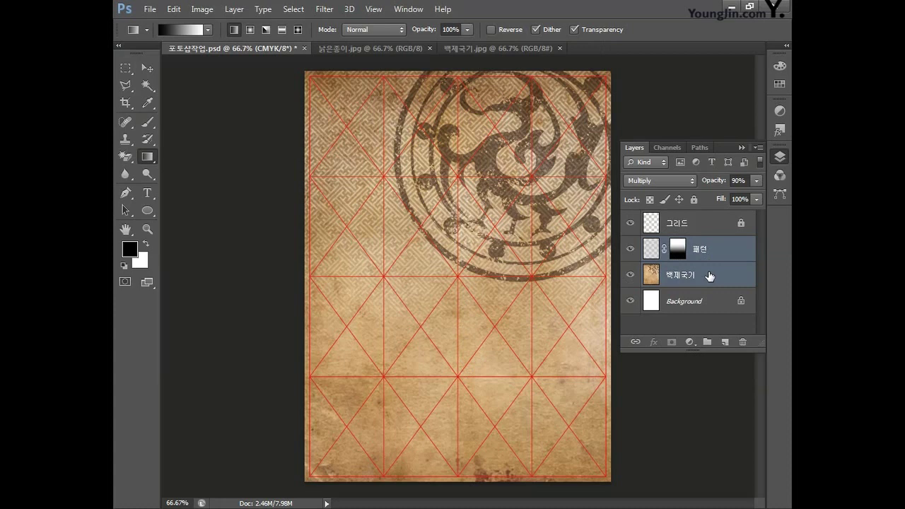
pyautogui.hotkey('ctrl', 'e')
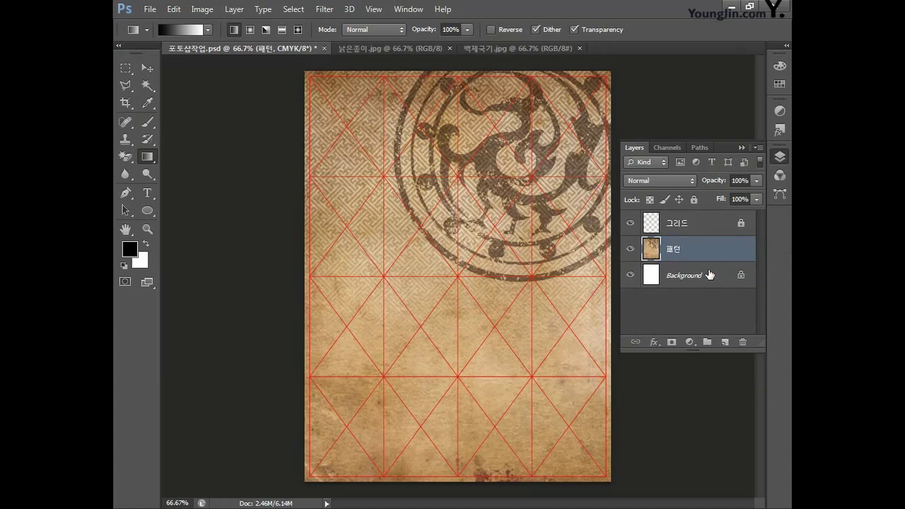
pyautogui.hotkey('ctrl', 's')
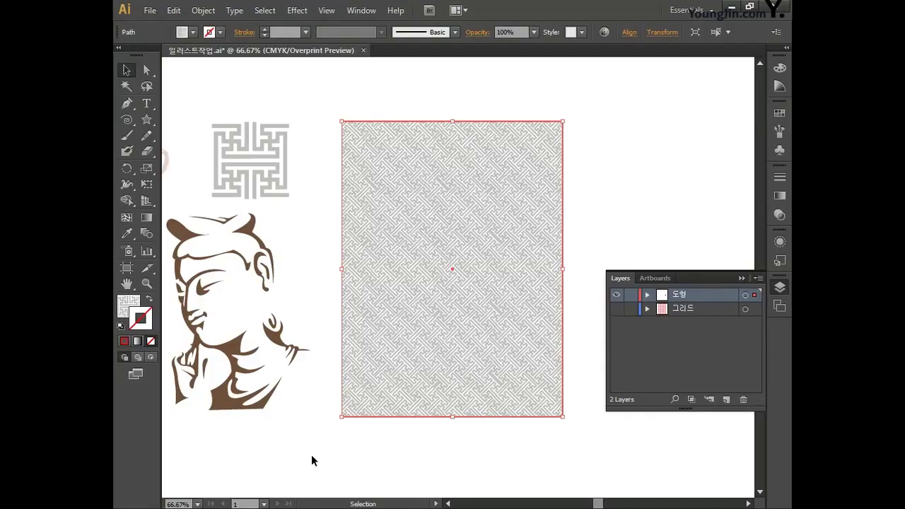
# Step: Copy the Buddha figure from the Illustrator artwork and paste it into the Photoshop poster as pixels
pyautogui.click(311, 455)
pyautogui.moveTo(273, 455); pyautogui.dragTo(355, 253)
pyautogui.press('a')
pyautogui.press('v')
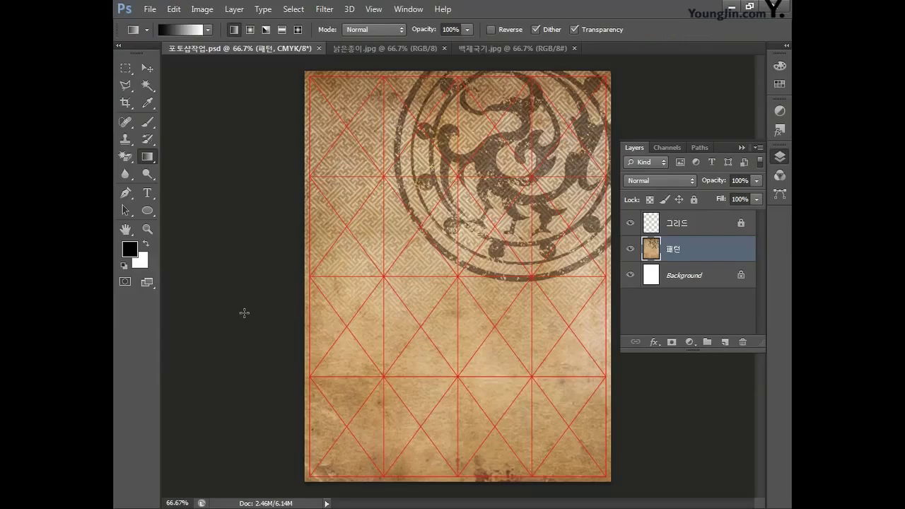
pyautogui.hotkey('ctrl', 'v')
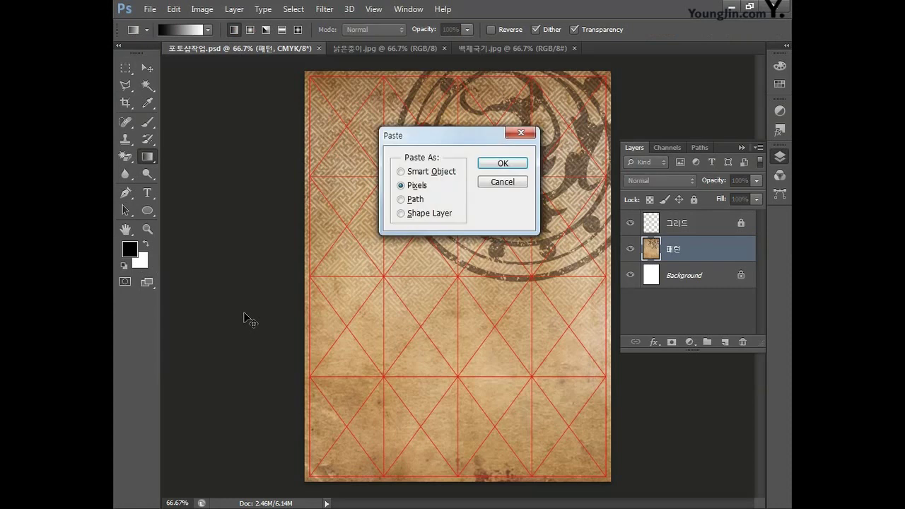
pyautogui.click(490, 163)
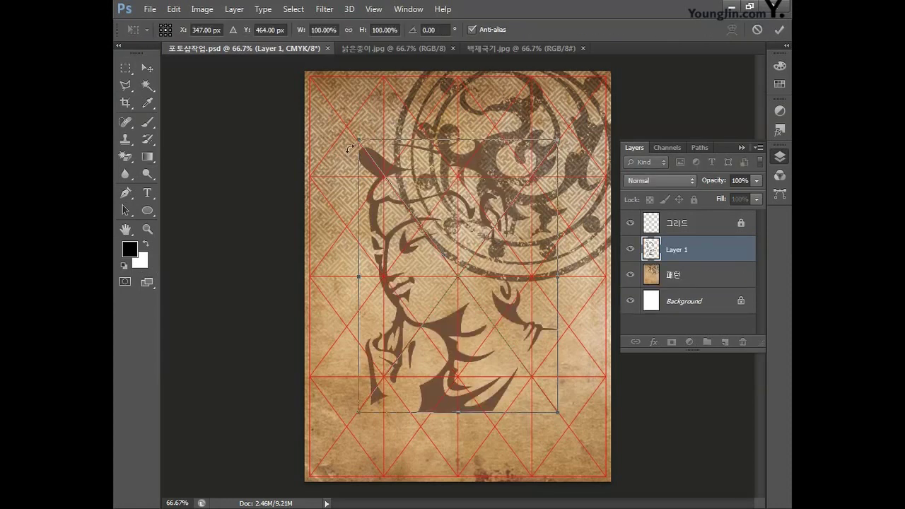
# Step: Scale down the pasted Buddha and place it in the poster's lower-right corner, just beneath the round emblem
pyautogui.moveTo(358, 140); pyautogui.dragTo(409, 218)
pyautogui.moveTo(442, 324); pyautogui.dragTo(513, 395)
pyautogui.moveTo(479, 286); pyautogui.dragTo(478, 282)
pyautogui.press('Return')
pyautogui.press('g')
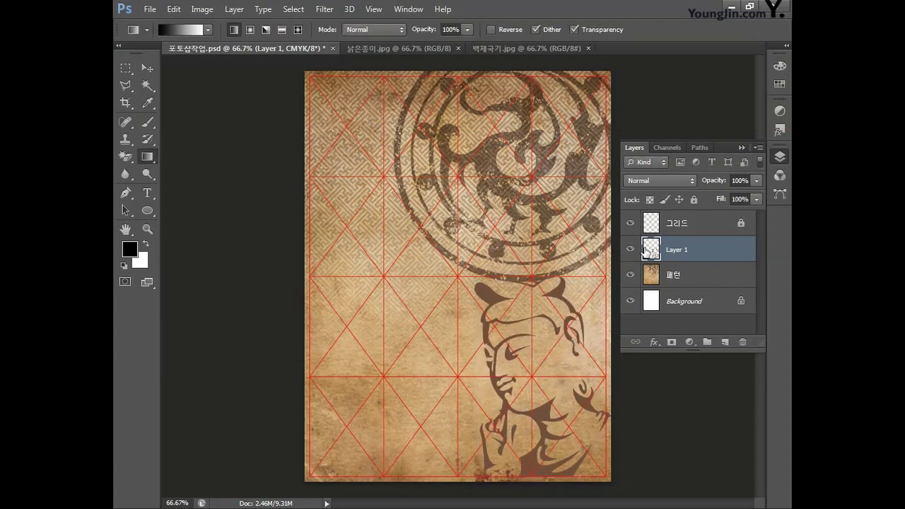
# Step: Rename the Buddha layer 불상
pyautogui.doubleClick(676, 251)
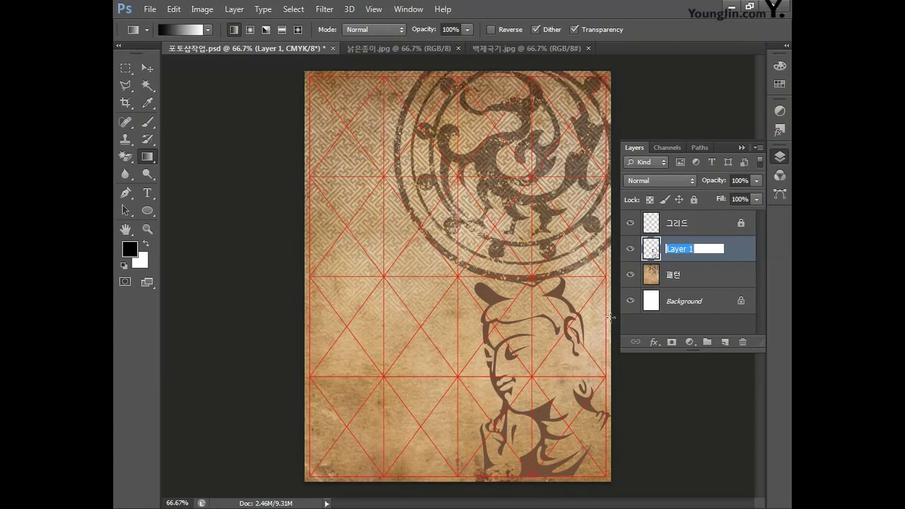
pyautogui.write('불상')
pyautogui.press('Return')
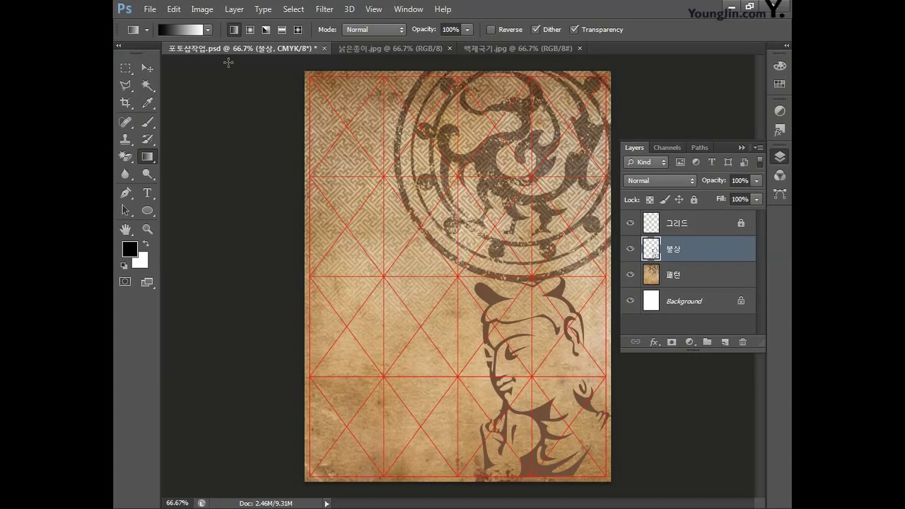
# Step: Convert the document to RGB Color mode without flattening the layers
pyautogui.click(202, 11)
pyautogui.moveTo(204, 28)
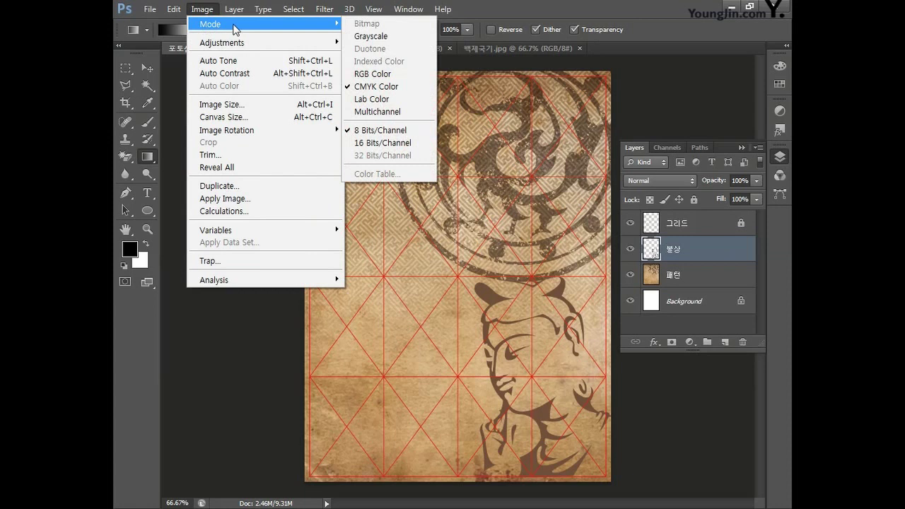
pyautogui.click(375, 74)
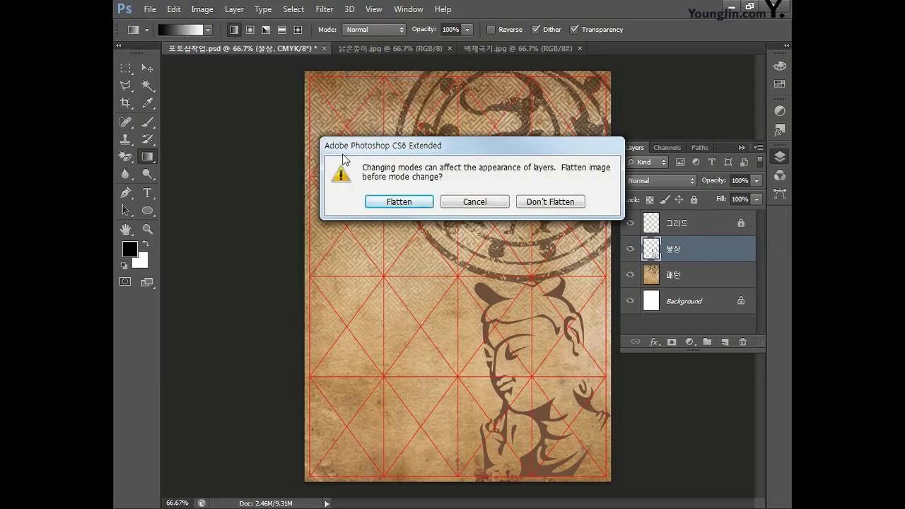
pyautogui.click(551, 203)
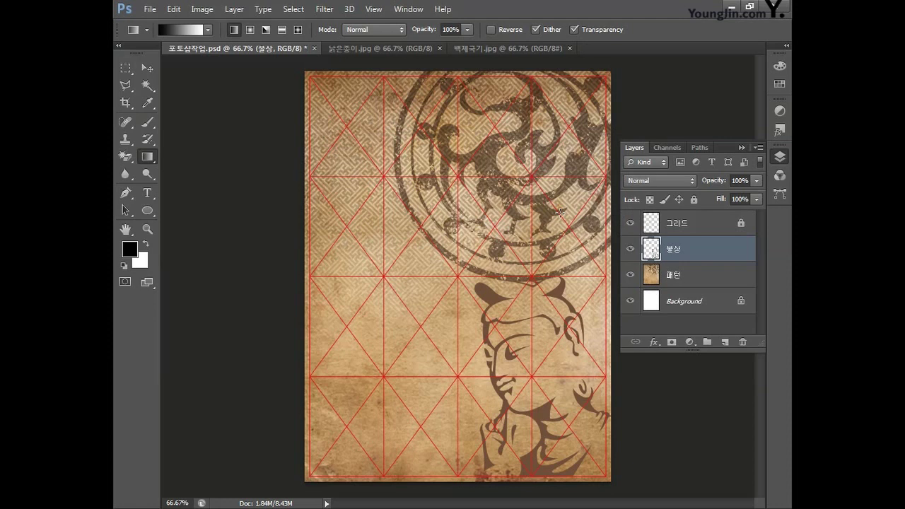
# Step: Set the foreground color to C 30, M 40, Y 70, K 0
pyautogui.click(131, 251)
pyautogui.doubleClick(591, 416)
pyautogui.write('30')
pyautogui.press('Tab')
pyautogui.write('40')
pyautogui.press('Tab')
pyautogui.write('70')
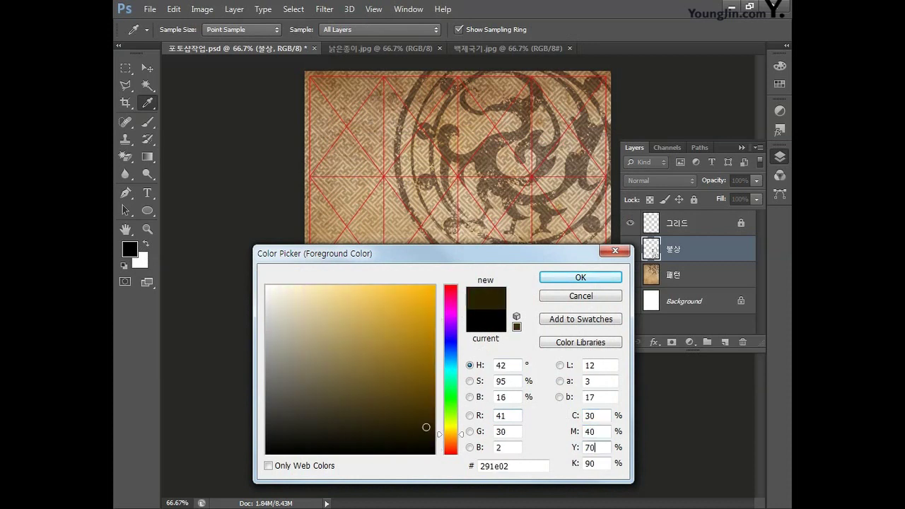
pyautogui.press('Tab')
pyautogui.write('0')
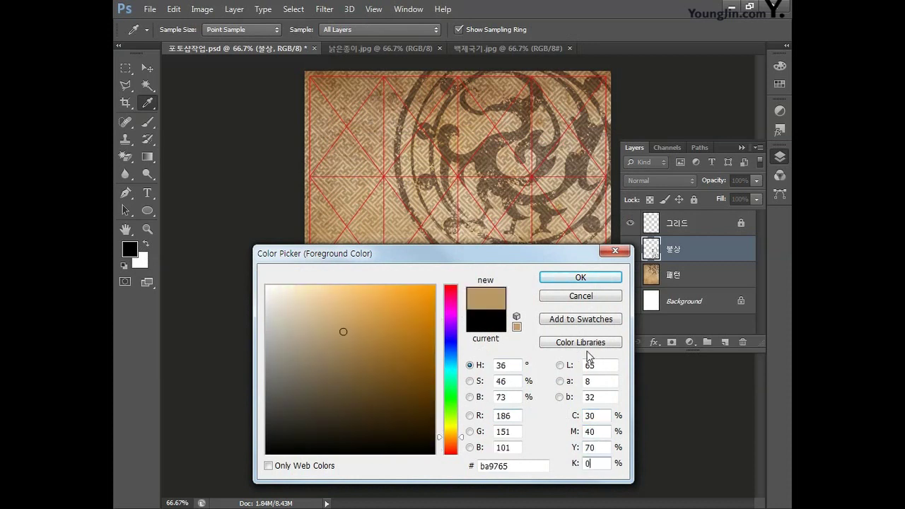
pyautogui.click(582, 278)
# Step: Set the background color to C 60, M 70, Y 80, K 20
pyautogui.click(140, 260)
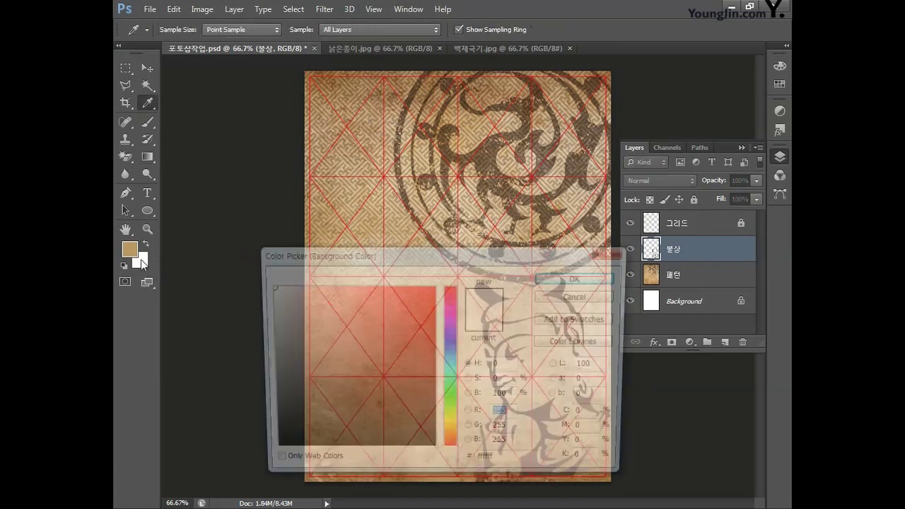
pyautogui.click(595, 418)
pyautogui.doubleClick(595, 420)
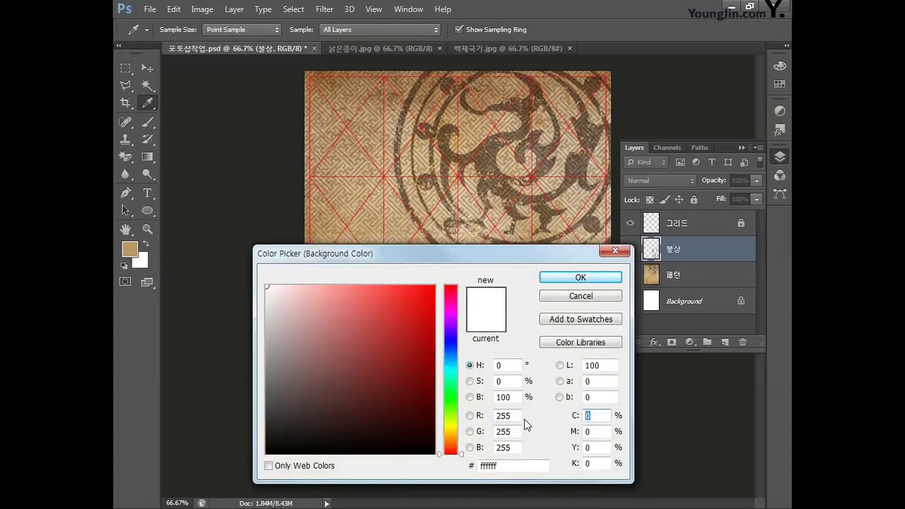
pyautogui.write('60')
pyautogui.press('Tab')
pyautogui.write('70')
pyautogui.press('Tab')
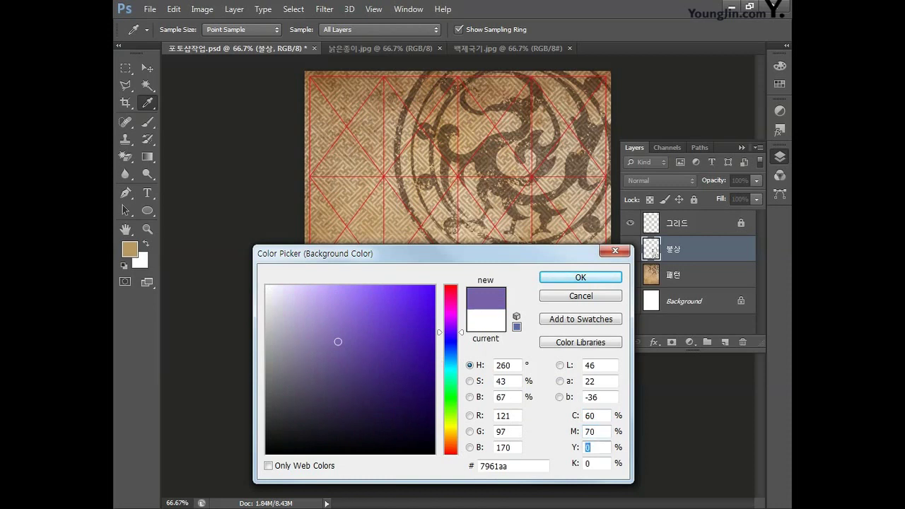
pyautogui.write('80')
pyautogui.press('Tab')
pyautogui.write('20')
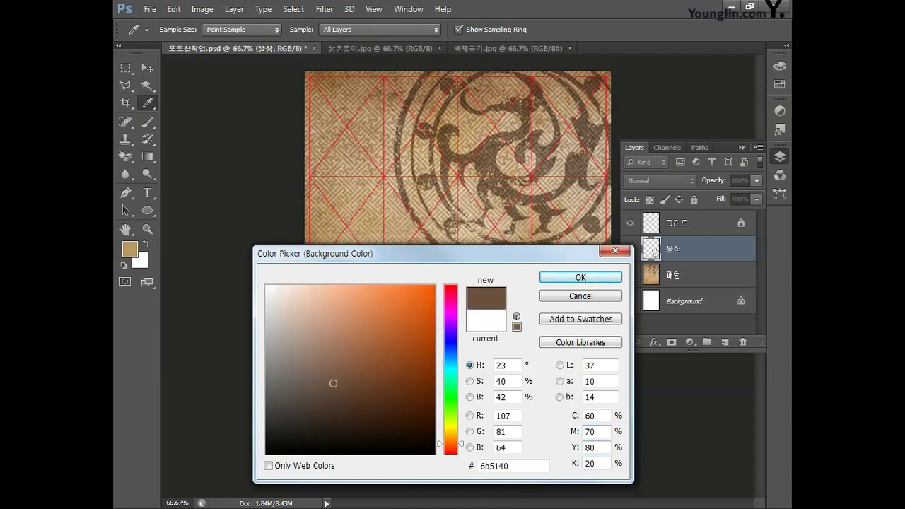
pyautogui.click(581, 278)
pyautogui.press('g')
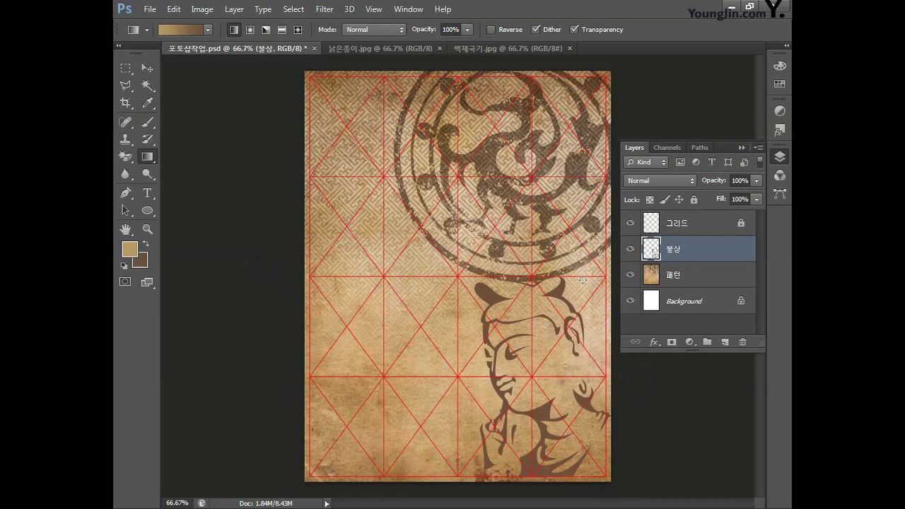
# Step: Apply the Graphic Pen filter to the 불상 layer with stroke length 15, light/dark balance 25 and Right Diagonal direction
pyautogui.click(324, 8)
pyautogui.click(337, 60)
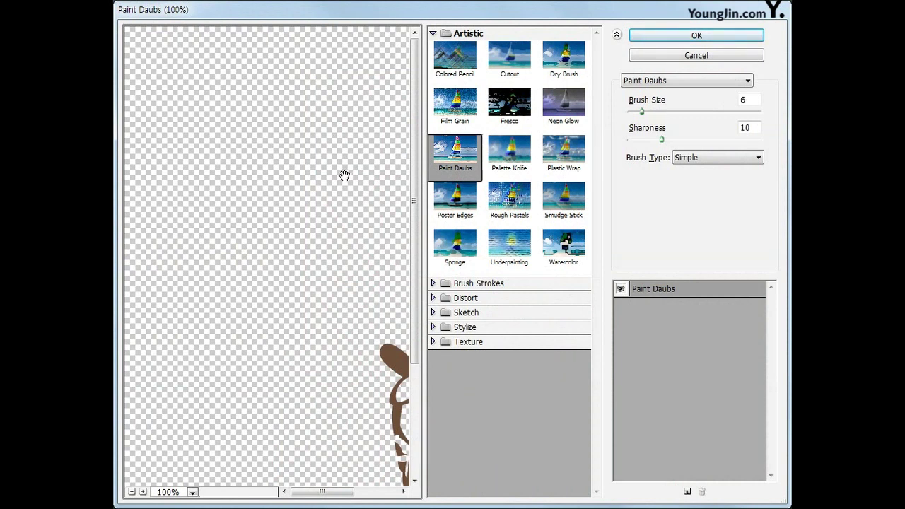
pyautogui.click(434, 312)
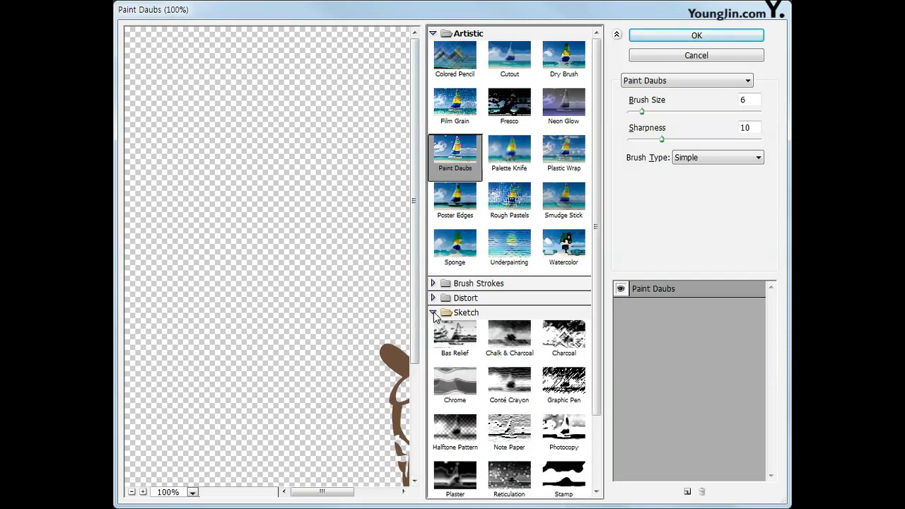
pyautogui.click(561, 390)
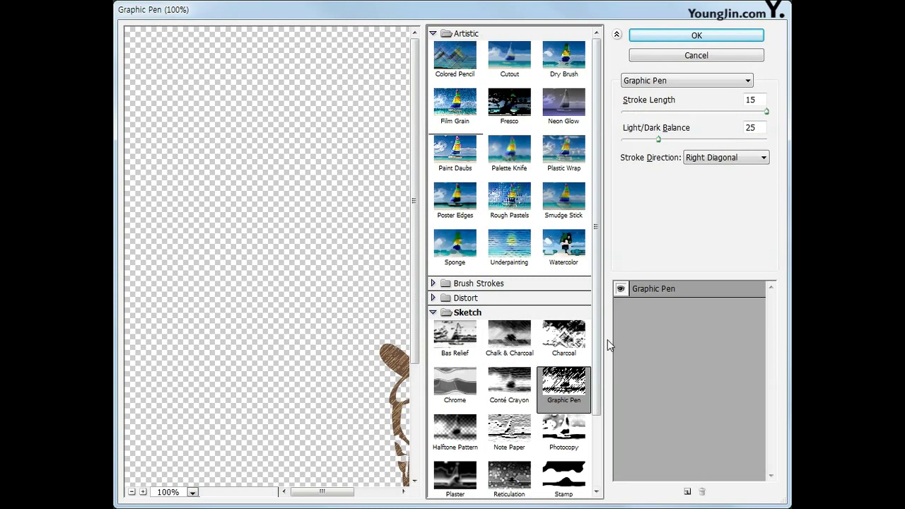
pyautogui.moveTo(698, 104); pyautogui.dragTo(713, 104)
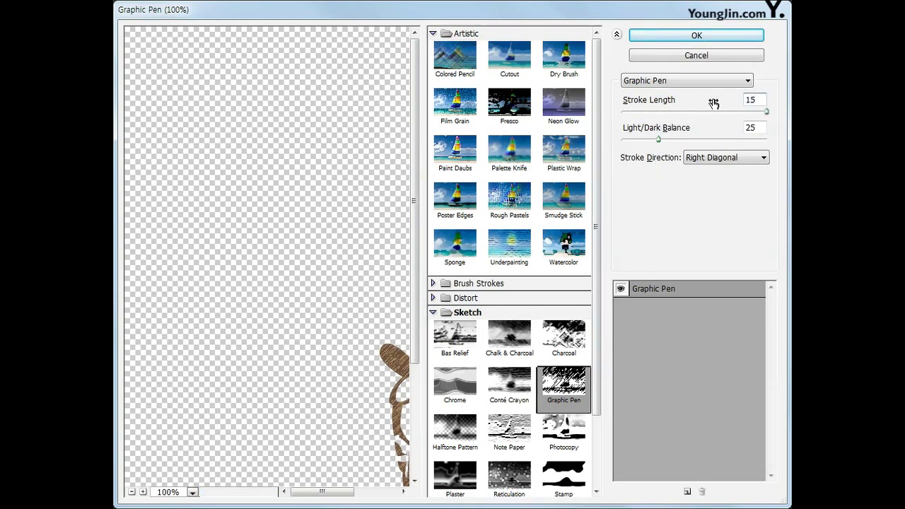
pyautogui.doubleClick(756, 129)
pyautogui.click(697, 132)
pyautogui.click(700, 39)
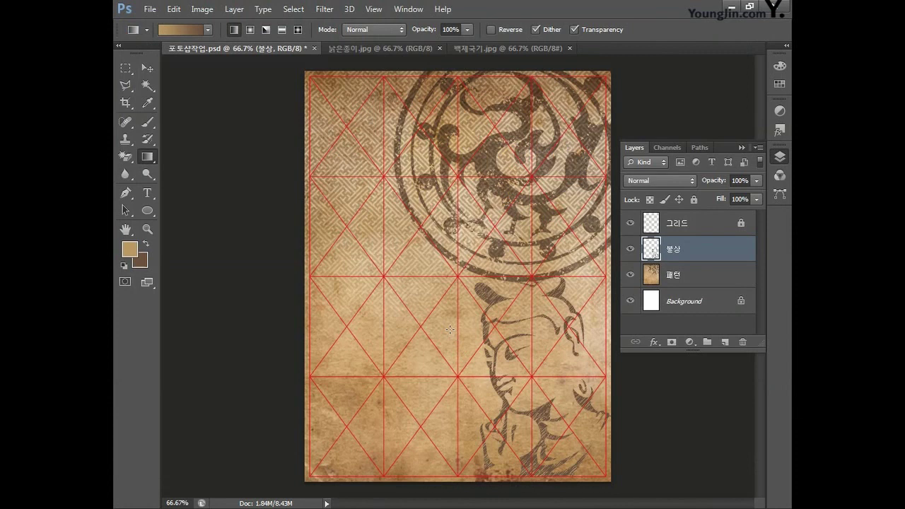
# Step: Convert the document back to CMYK Color without flattening, accepting the U.S. Web Coated (SWOP) v2 profile
pyautogui.click(200, 10)
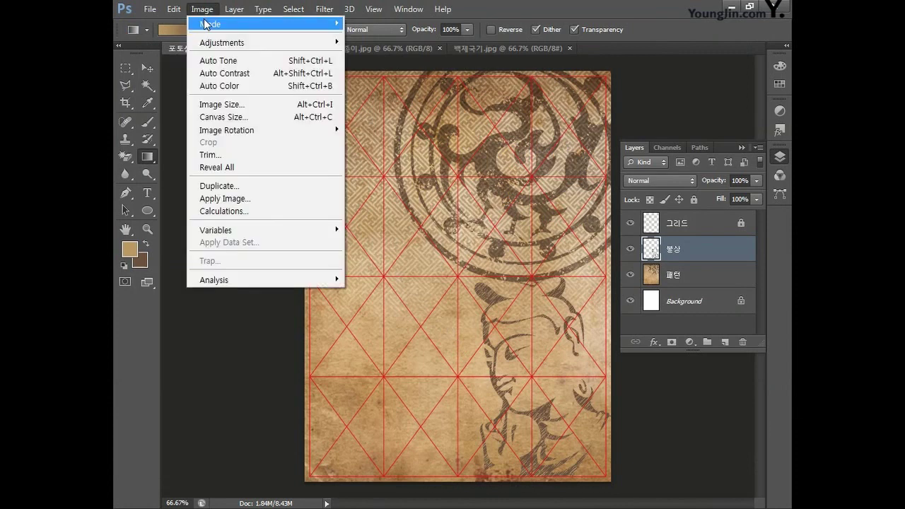
pyautogui.moveTo(299, 25)
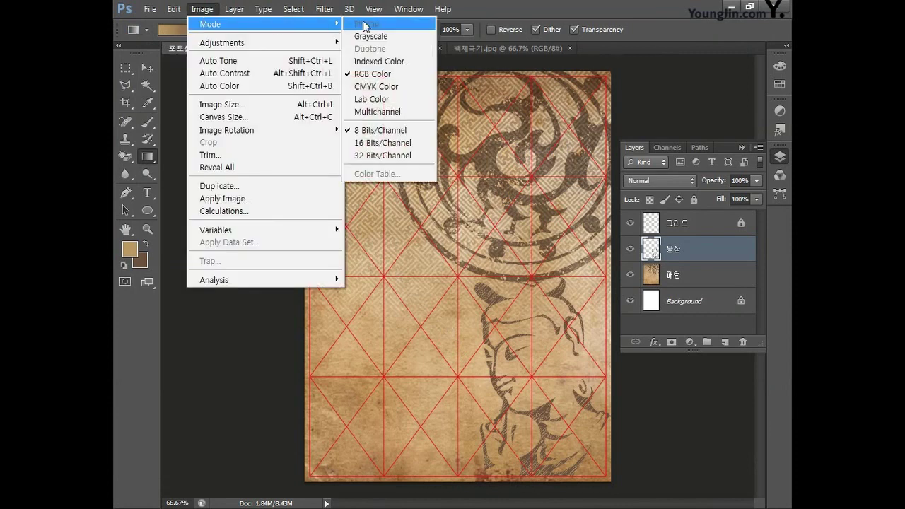
pyautogui.click(377, 86)
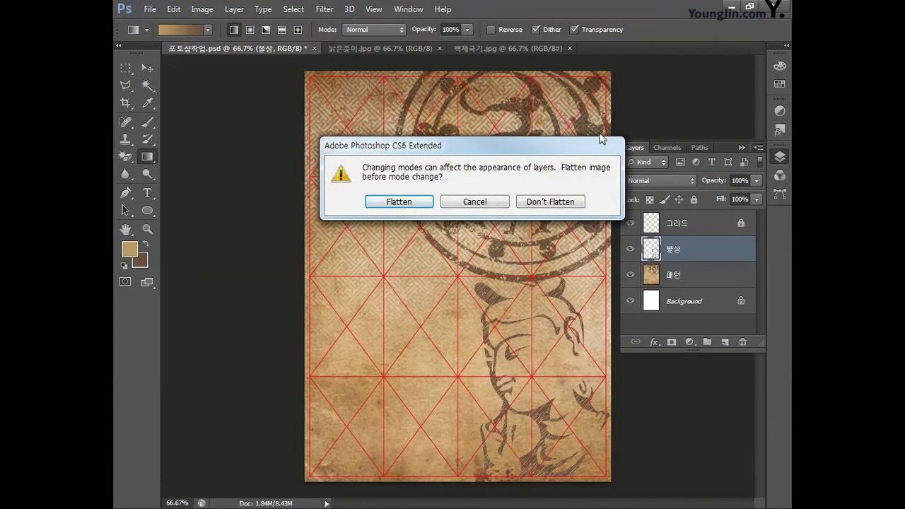
pyautogui.click(554, 203)
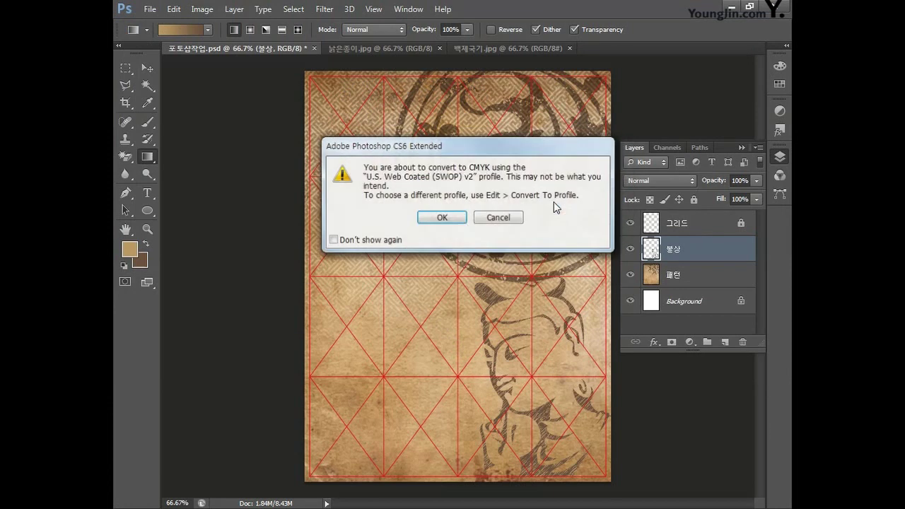
pyautogui.click(442, 218)
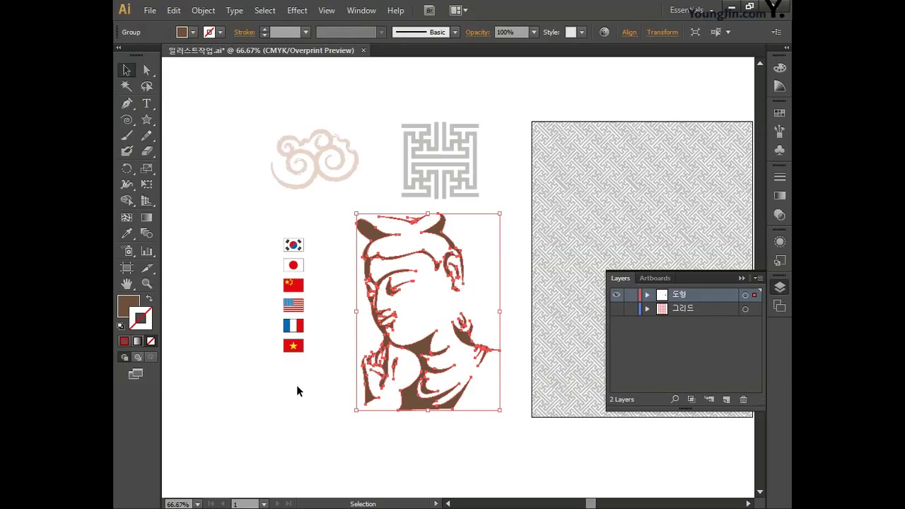
# Step: Copy the column of six national flags from Illustrator, paste it into the poster as pixels, and place it over the emblem's right half
pyautogui.click(296, 385)
pyautogui.moveTo(326, 384); pyautogui.dragTo(244, 222)
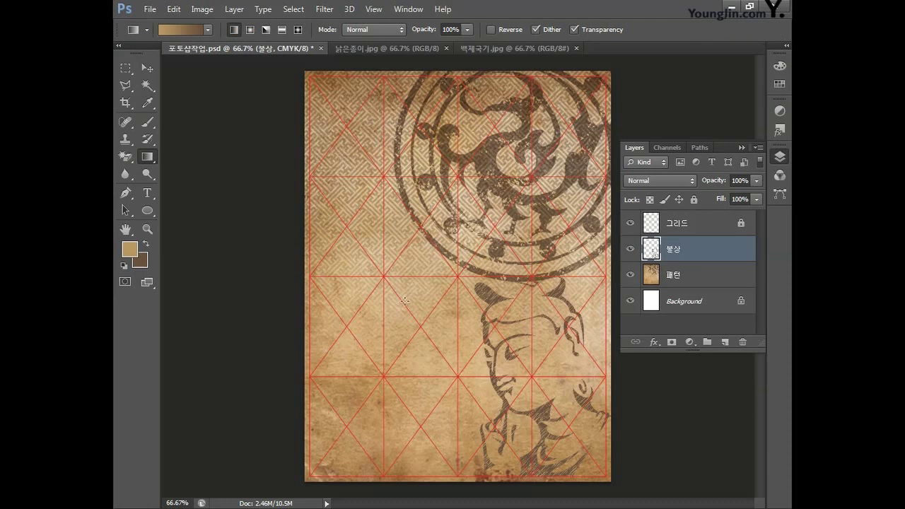
pyautogui.hotkey('ctrl', 'v')
pyautogui.click(502, 163)
pyautogui.moveTo(465, 210); pyautogui.dragTo(573, 139)
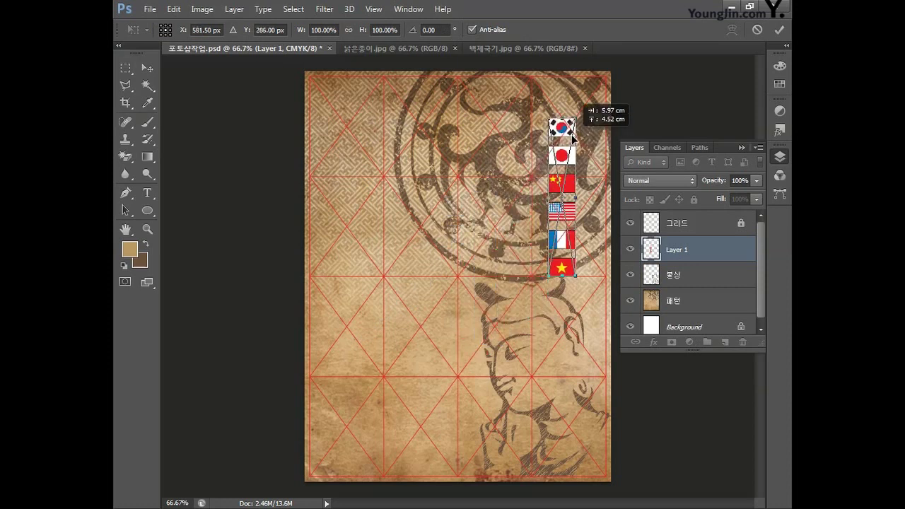
pyautogui.moveTo(573, 139); pyautogui.dragTo(572, 140)
pyautogui.press('Return')
pyautogui.press('g')
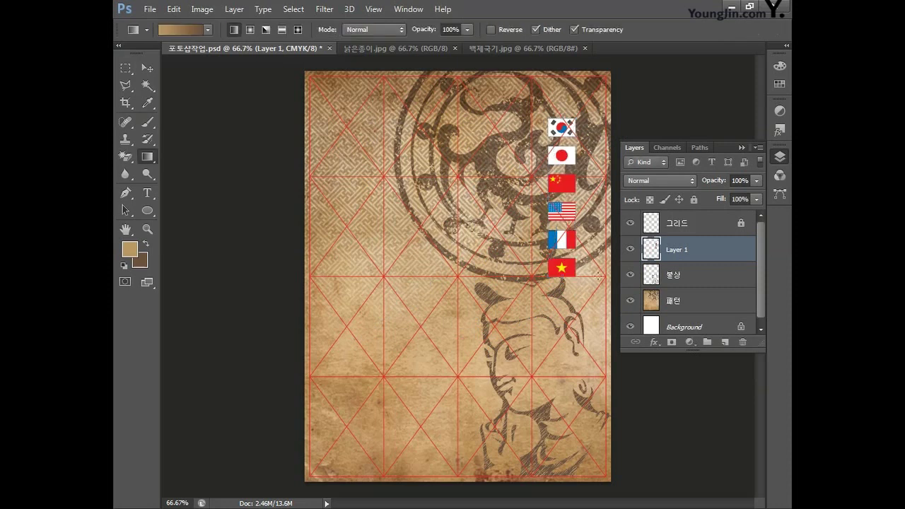
# Step: Rename the flags layer 국기
pyautogui.doubleClick(677, 251)
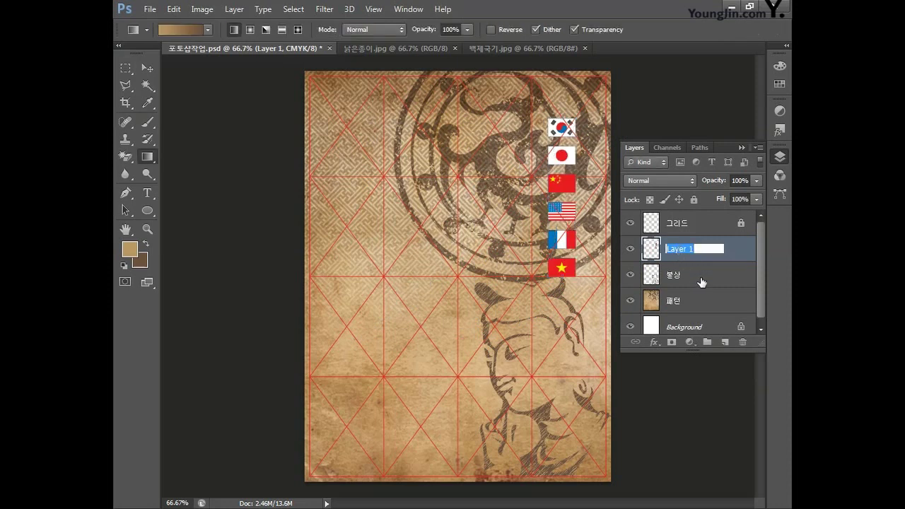
pyautogui.write('국기')
pyautogui.press('Return')
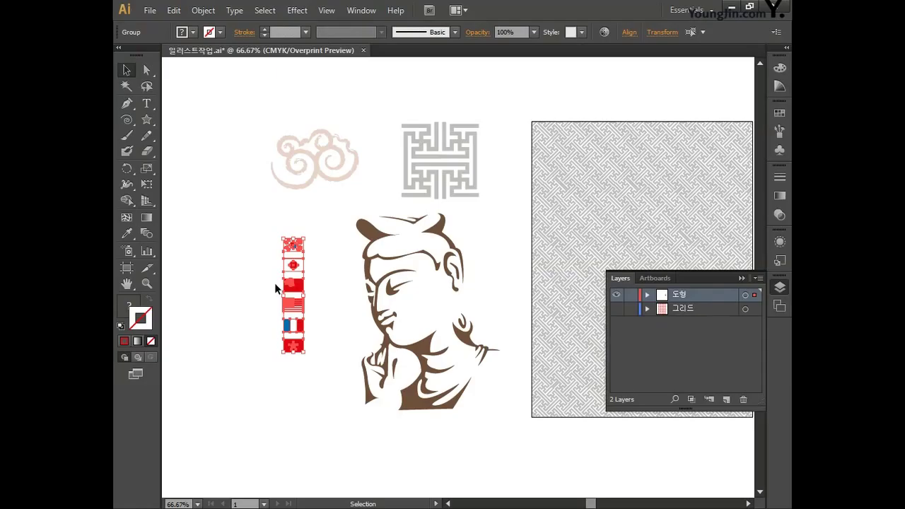
# Step: Copy the cloud from Illustrator, paste it into the poster as pixels, and place it tilted over the Buddha's lower body
pyautogui.moveTo(252, 111); pyautogui.dragTo(370, 198)
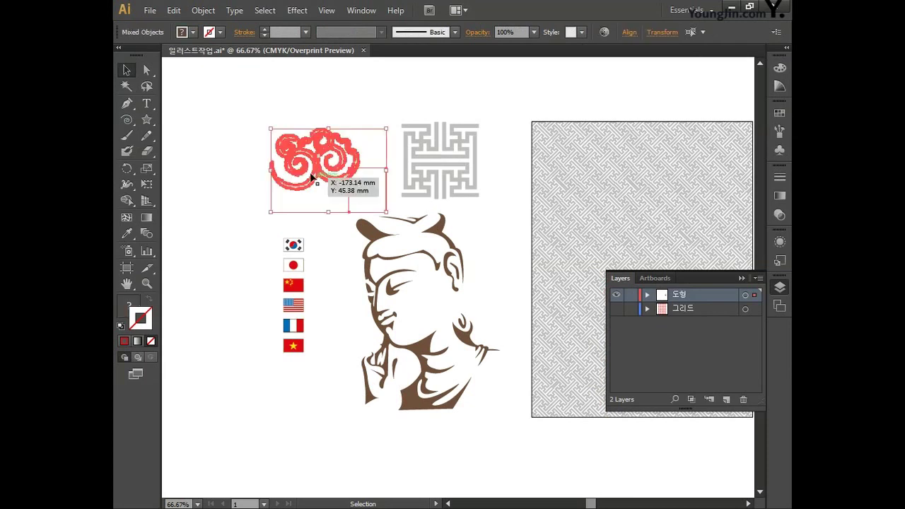
pyautogui.moveTo(242, 102); pyautogui.dragTo(347, 177)
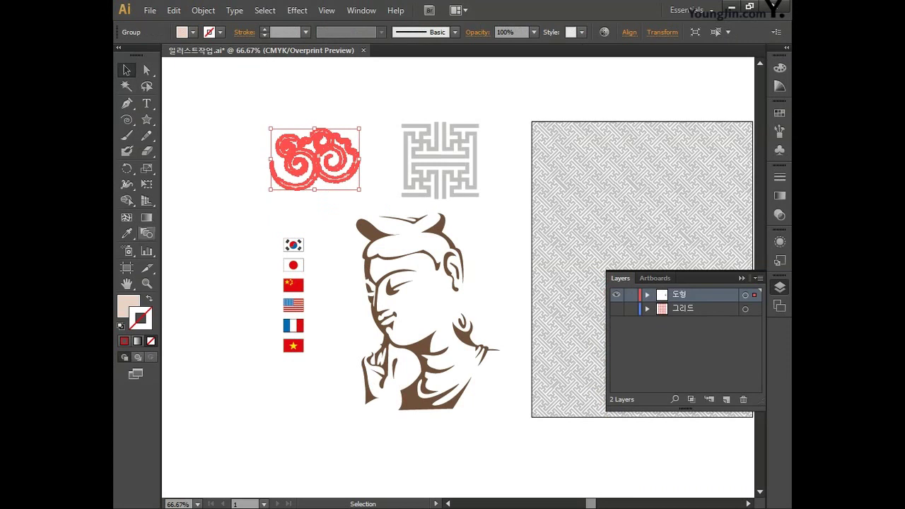
pyautogui.hotkey('alt', 'Tab')
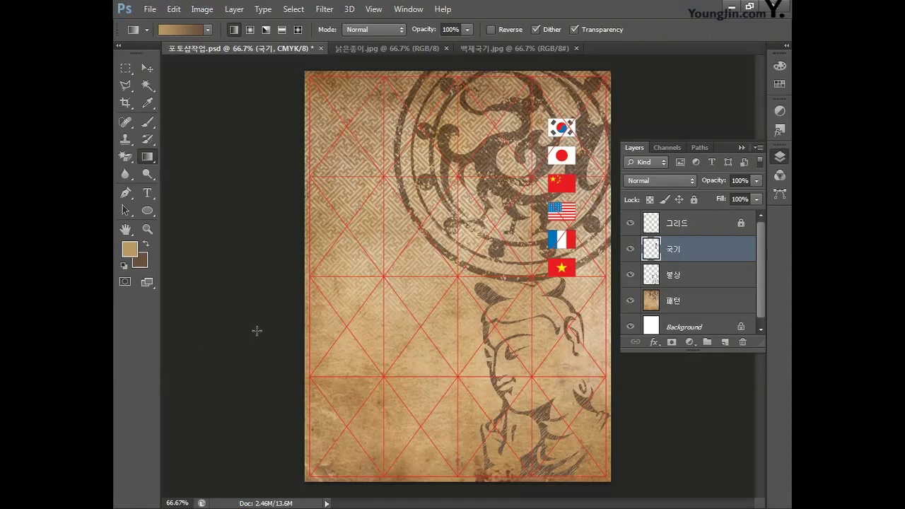
pyautogui.hotkey('ctrl', 'v')
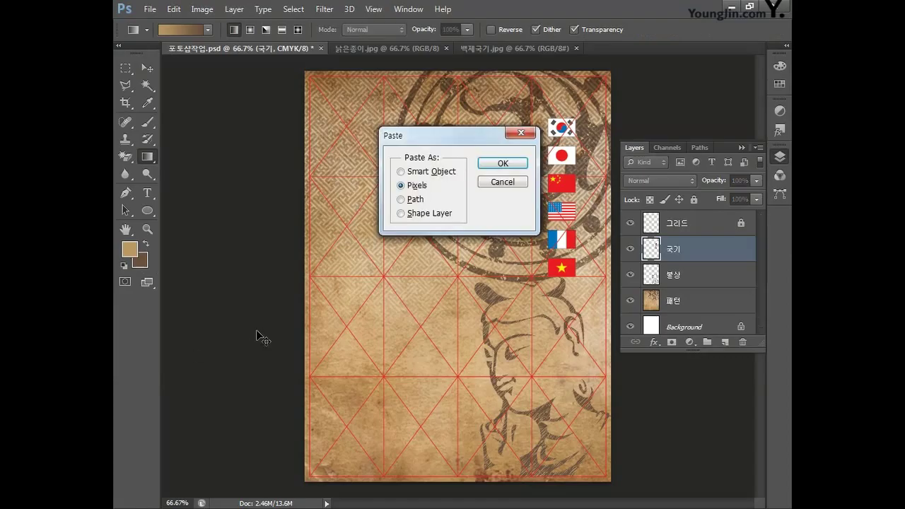
pyautogui.click(488, 164)
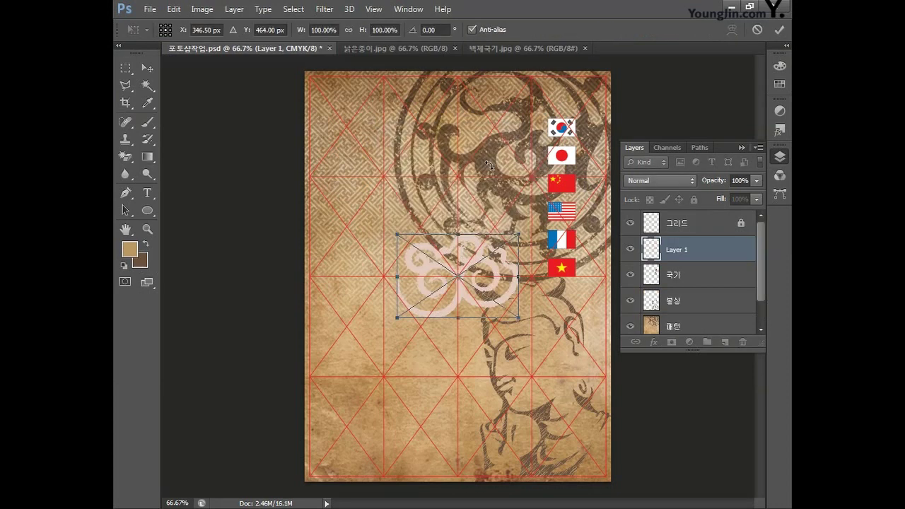
pyautogui.moveTo(473, 252); pyautogui.dragTo(592, 391)
pyautogui.moveTo(603, 440); pyautogui.dragTo(582, 418)
pyautogui.press('Return')
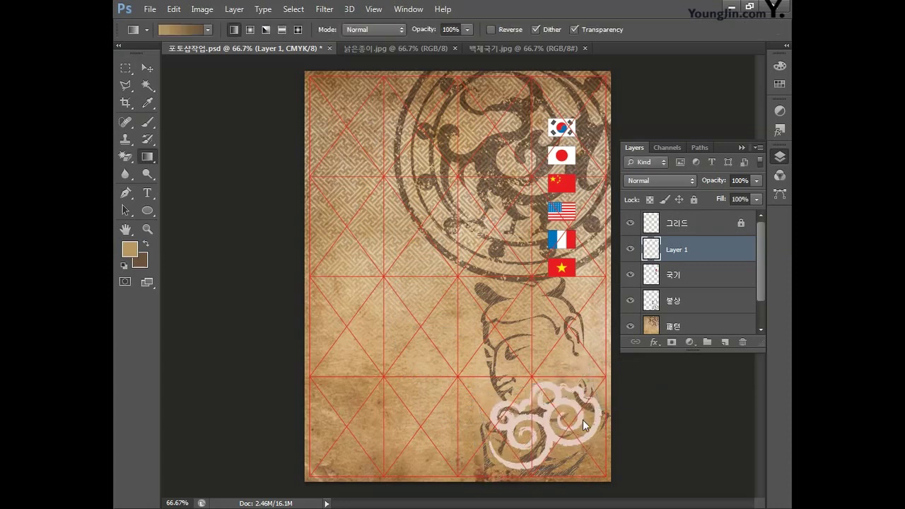
# Step: Duplicate the cloud into the poster's lower-left corner and rotate the copy clockwise so it slopes the opposite way
pyautogui.click(153, 71)
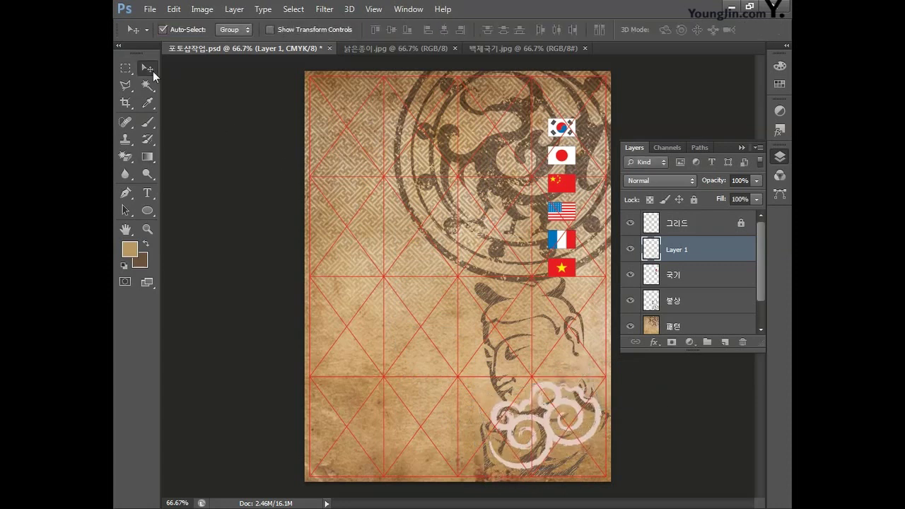
pyautogui.moveTo(524, 423); pyautogui.dragTo(357, 410)
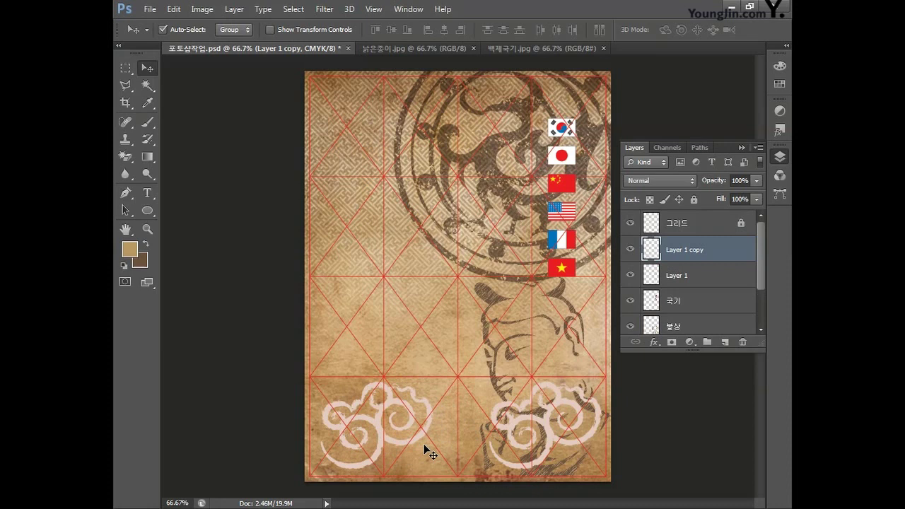
pyautogui.hotkey('ctrl', 't')
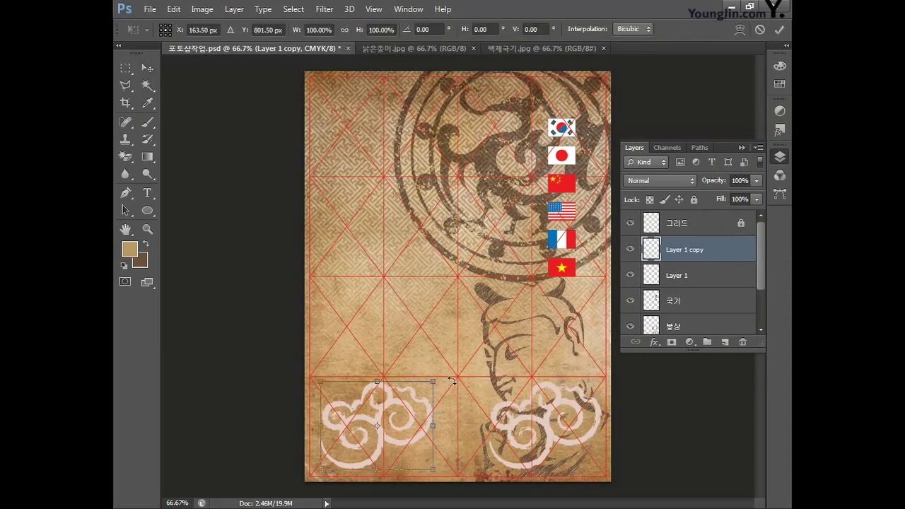
pyautogui.moveTo(451, 380); pyautogui.dragTo(452, 430)
pyautogui.press('Escape')
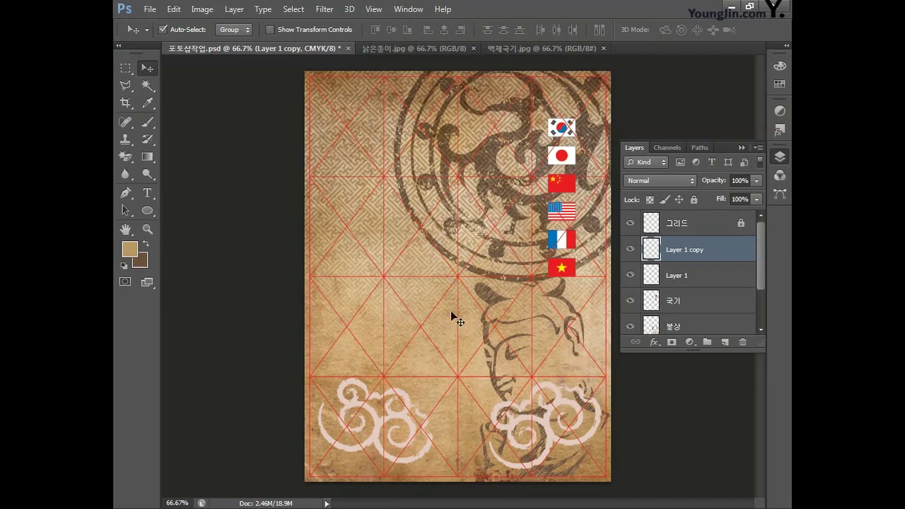
# Step: Set the foreground colour to brown with C 60, M 70, Y 80 and K 20
pyautogui.hotkey('ctrl', '+')
pyautogui.moveTo(453, 201); pyautogui.dragTo(451, 311)
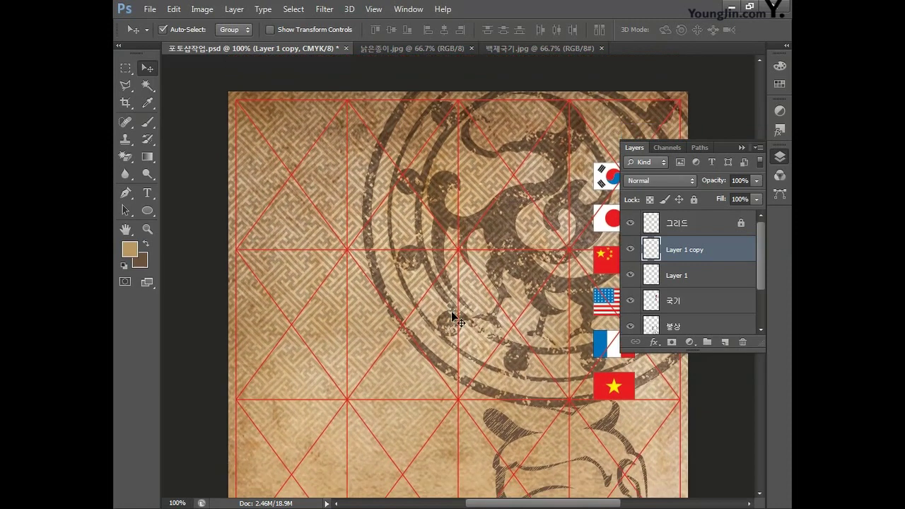
pyautogui.click(129, 249)
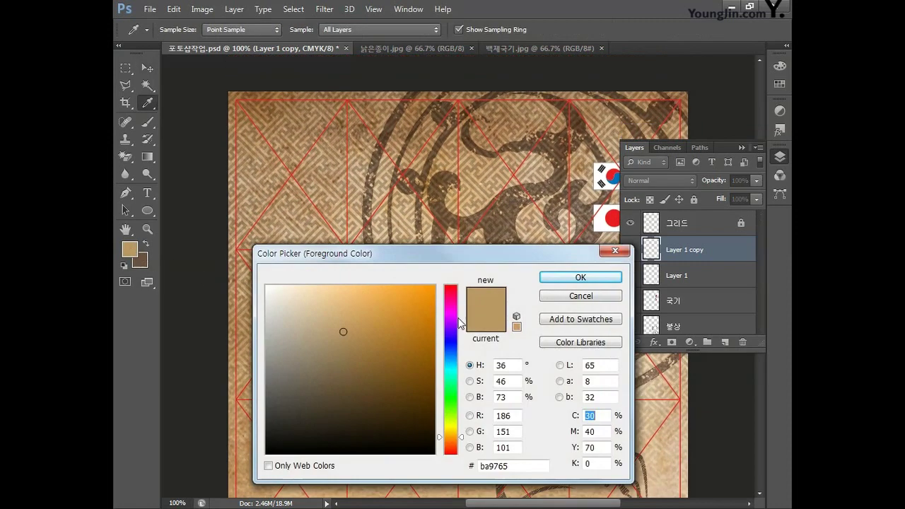
pyautogui.write('60')
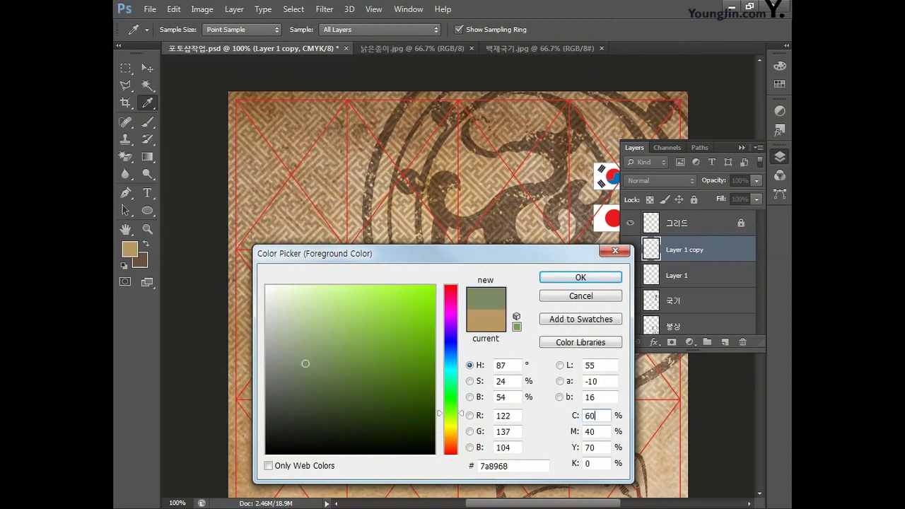
pyautogui.press('Tab')
pyautogui.write('70')
pyautogui.press('Tab')
pyautogui.write('80')
pyautogui.press('Tab')
pyautogui.write('20')
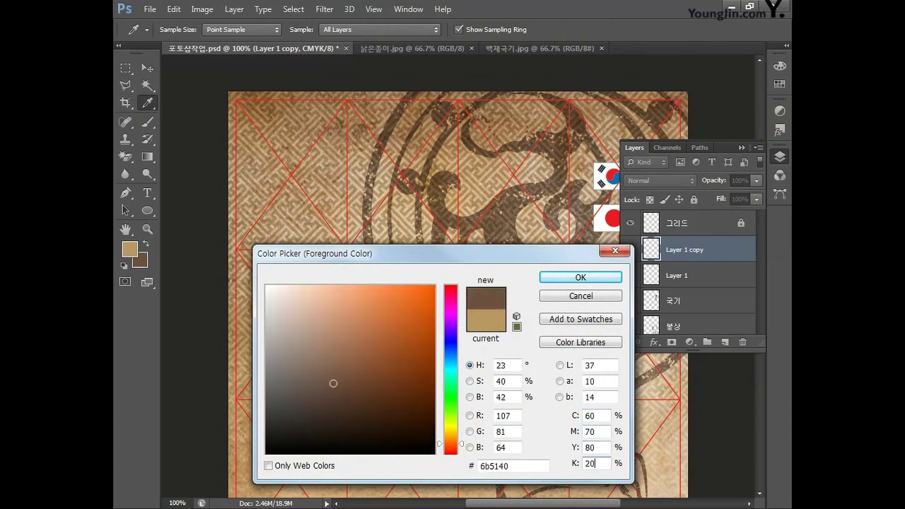
pyautogui.click(580, 278)
pyautogui.press('v')
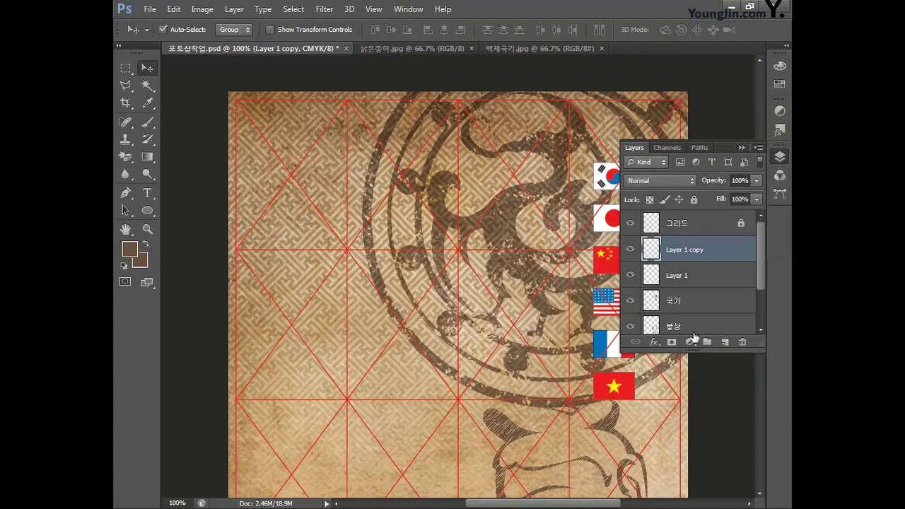
# Step: Add a new layer above the duplicated cloud and name it 띠
pyautogui.click(724, 343)
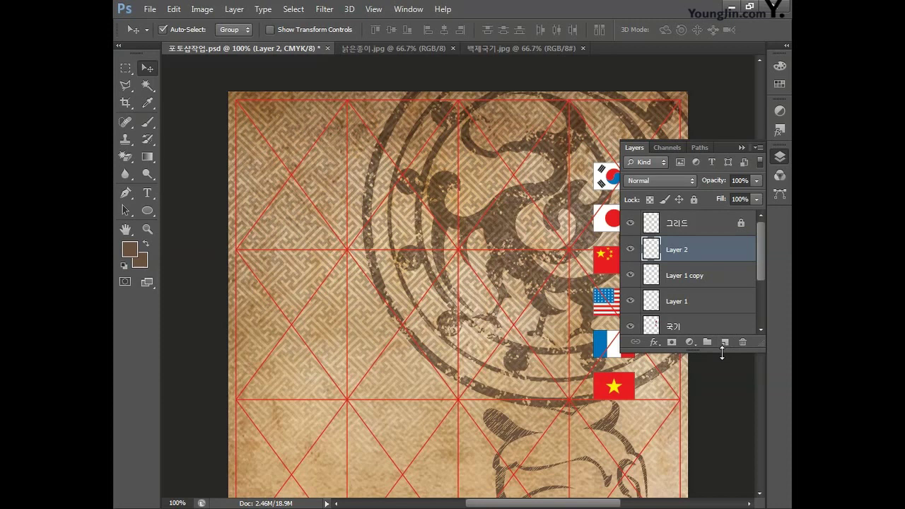
pyautogui.doubleClick(680, 251)
pyautogui.write('띠')
pyautogui.press('Return')
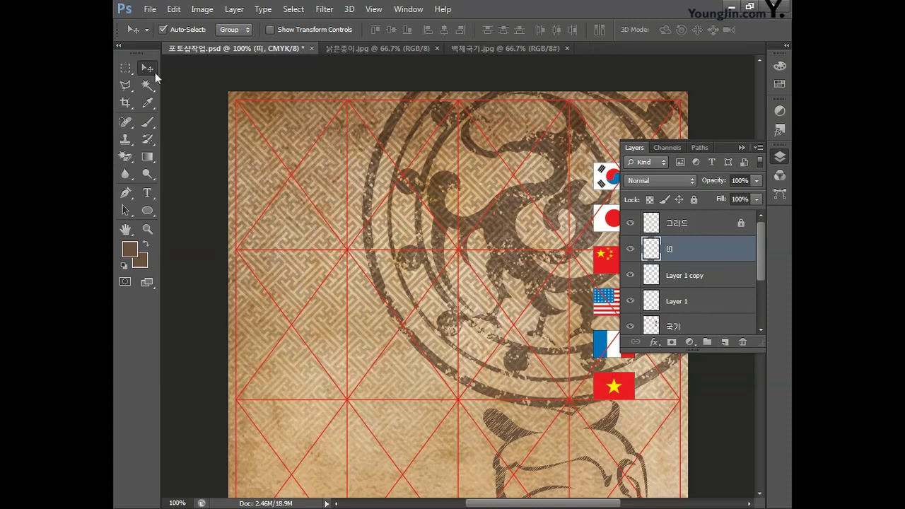
# Step: Fill a thin full-width strip along the poster's upper edge with the brown foreground colour on the 띠 layer
pyautogui.press('m')
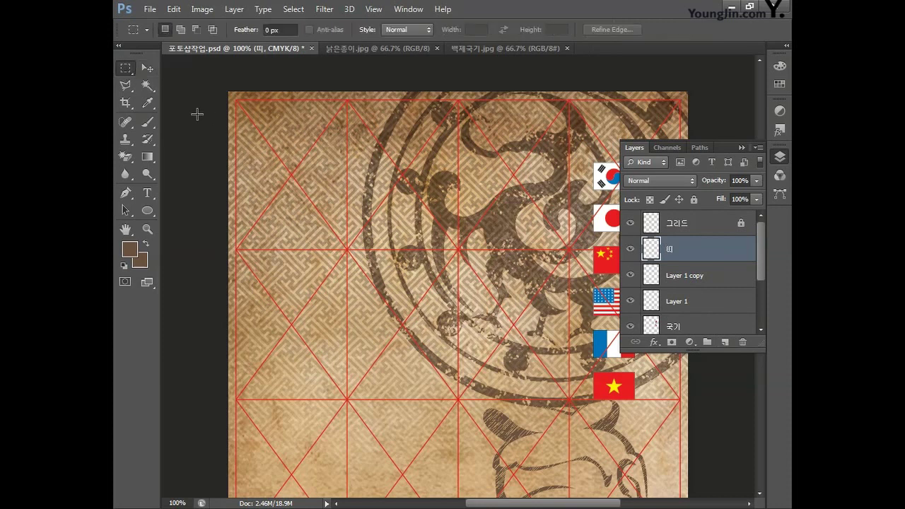
pyautogui.moveTo(228, 91); pyautogui.dragTo(715, 108)
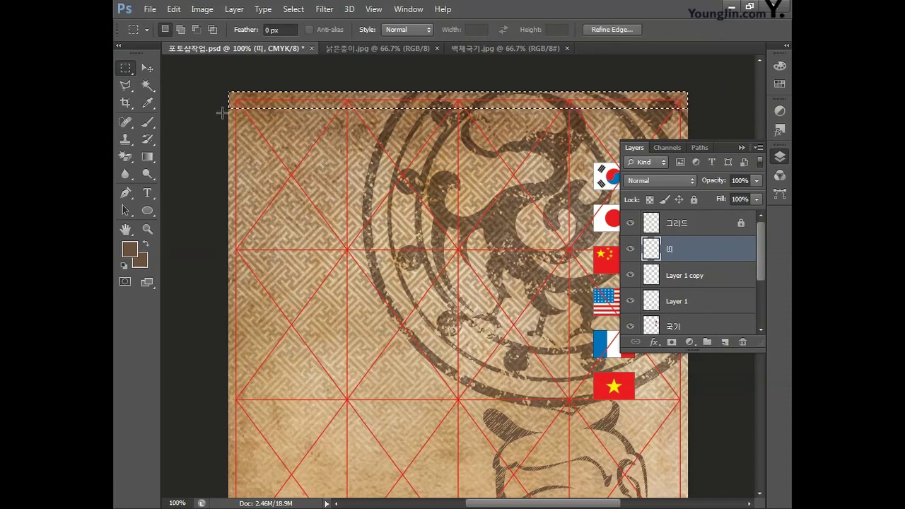
pyautogui.hotkey('alt', 'BackSpace')
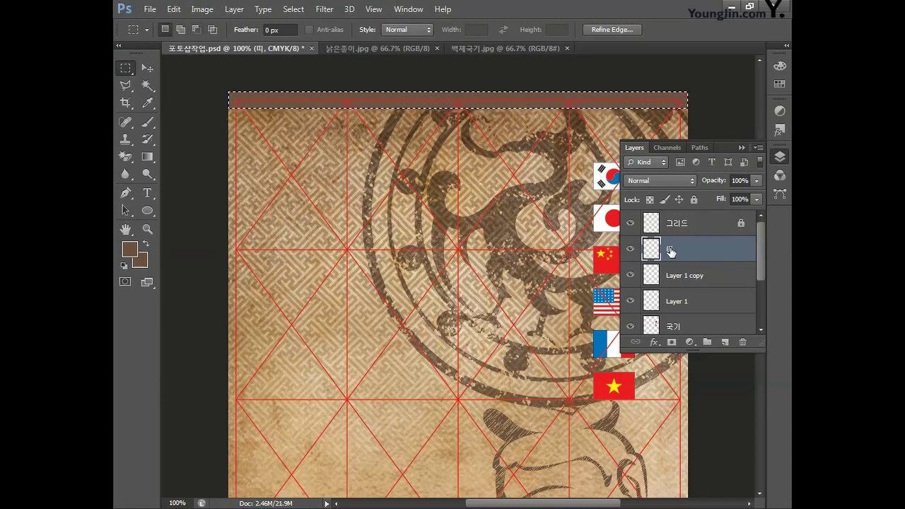
# Step: Set the 띠 layer's opacity to 80% and deselect the strip
pyautogui.click(739, 181)
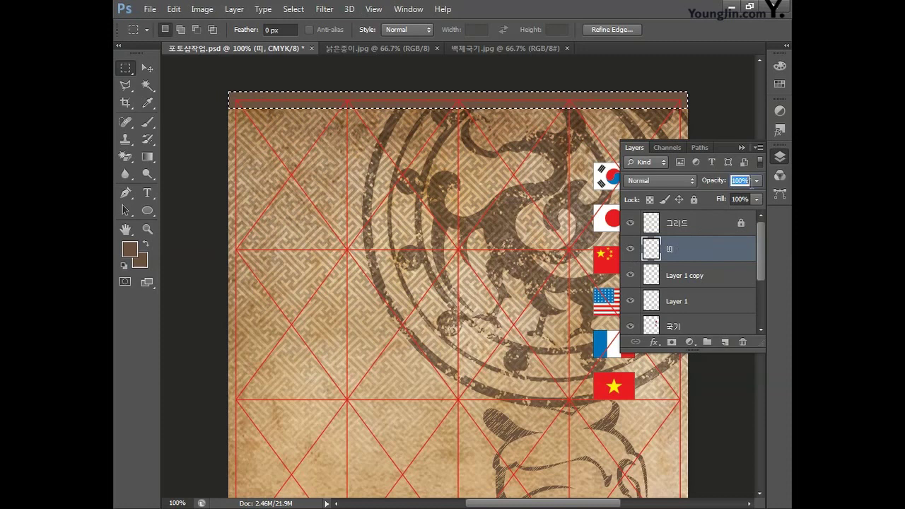
pyautogui.write('0')
pyautogui.press('Return')
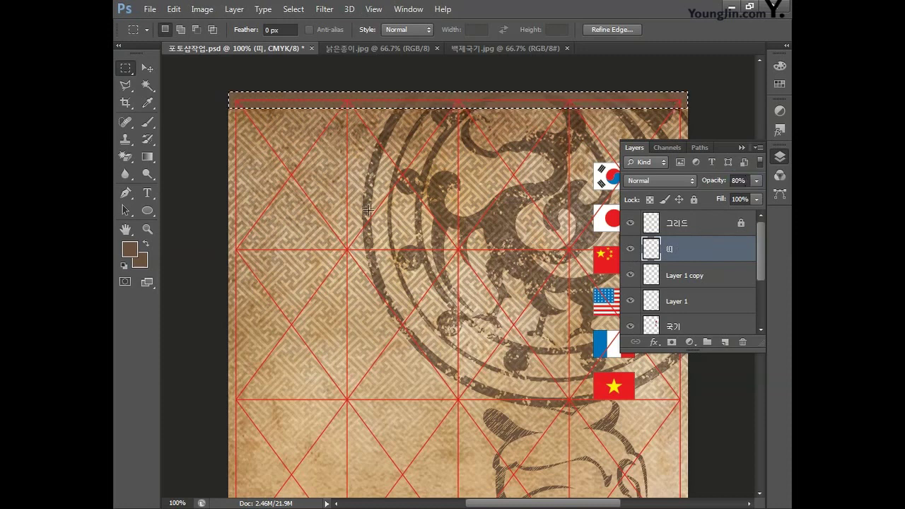
pyautogui.doubleClick(125, 229)
pyautogui.hotkey('ctrl', 'd')
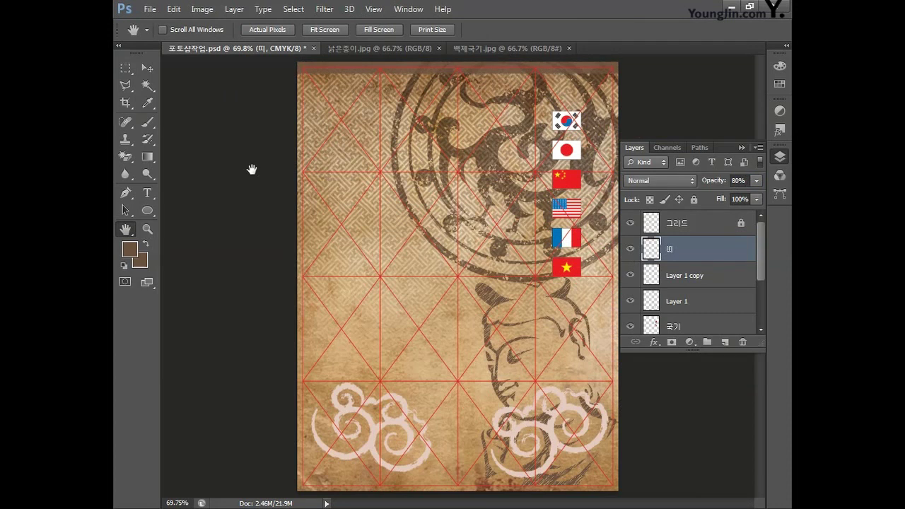
# Step: Save the poster and open the hands photo 손 from the 제공소스 folder
pyautogui.hotkey('ctrl', 's')
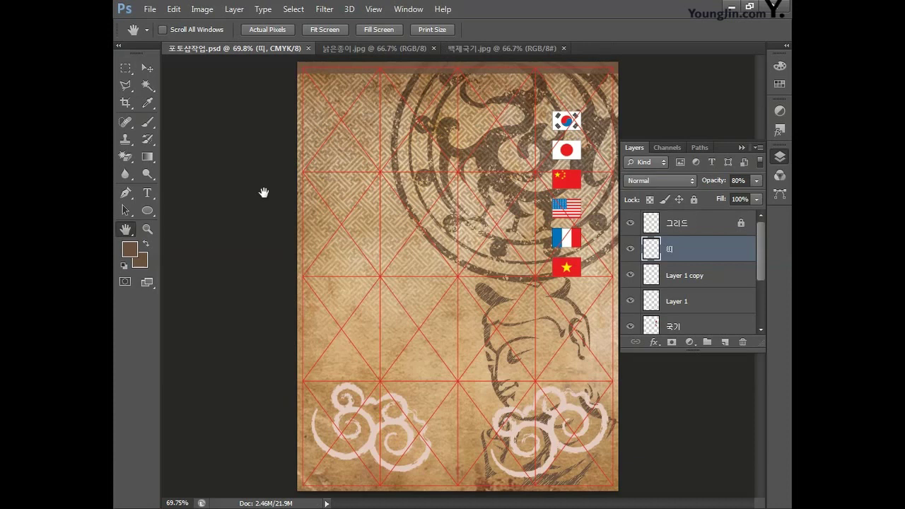
pyautogui.click(149, 9)
pyautogui.click(162, 34)
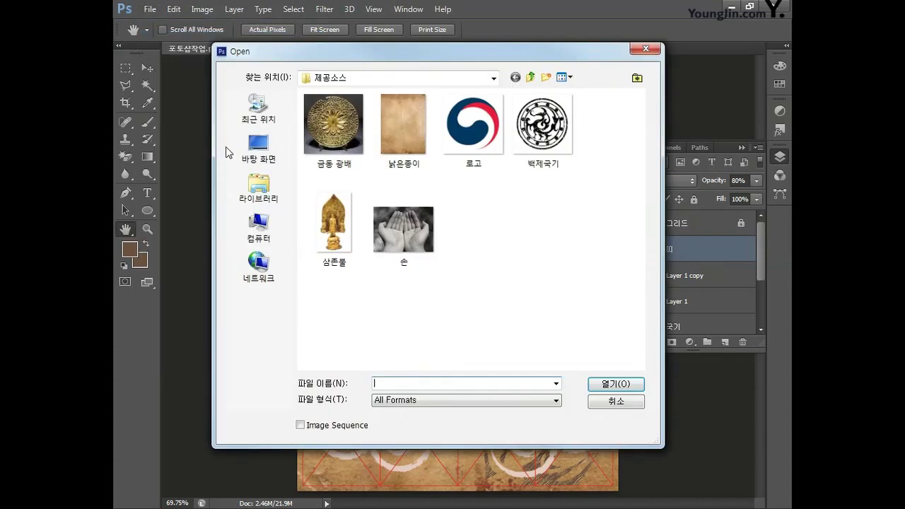
pyautogui.click(398, 239)
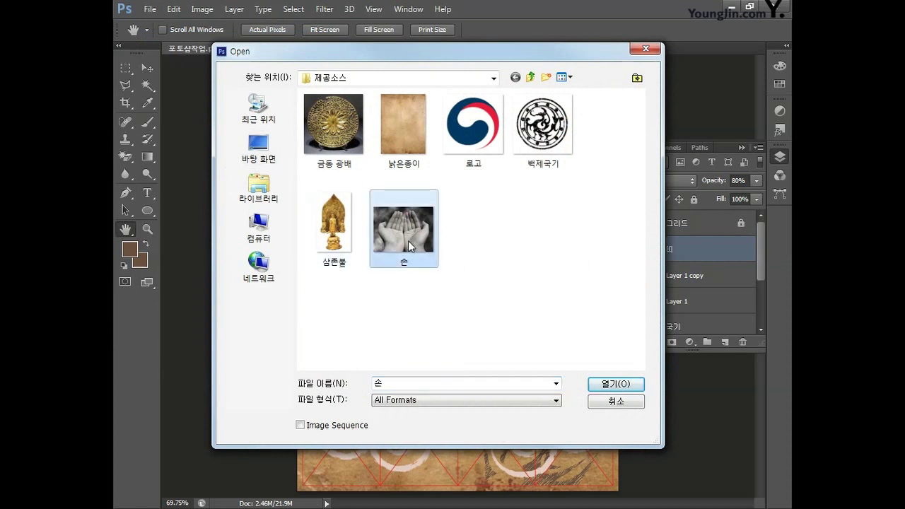
pyautogui.click(615, 384)
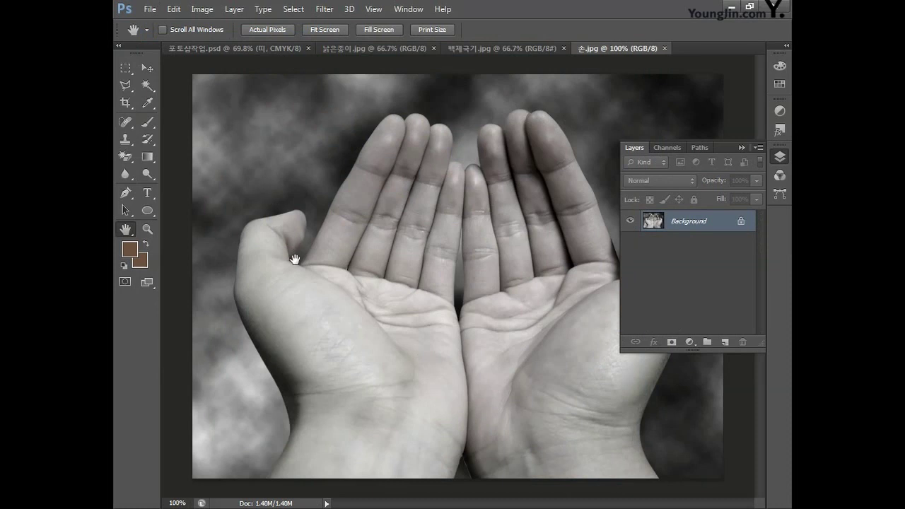
# Step: Start a Pen tool path in Path mode, tracing the left hand's outer edge from the wrist up to the thumb tip
pyautogui.click(127, 194)
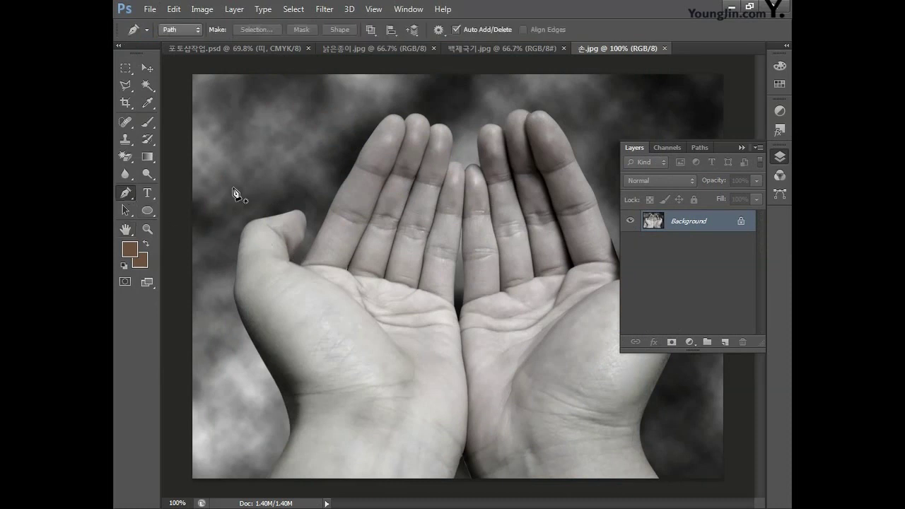
pyautogui.click(181, 55)
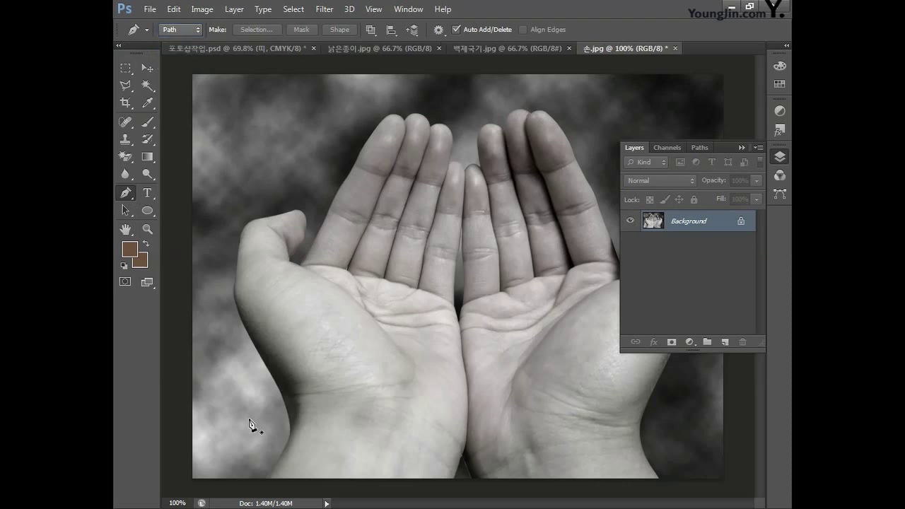
pyautogui.click(290, 423)
pyautogui.click(280, 390)
pyautogui.click(264, 364)
pyautogui.click(250, 336)
pyautogui.click(235, 301)
pyautogui.click(238, 263)
pyautogui.click(249, 222)
pyautogui.click(265, 217)
pyautogui.click(287, 213)
pyautogui.click(301, 210)
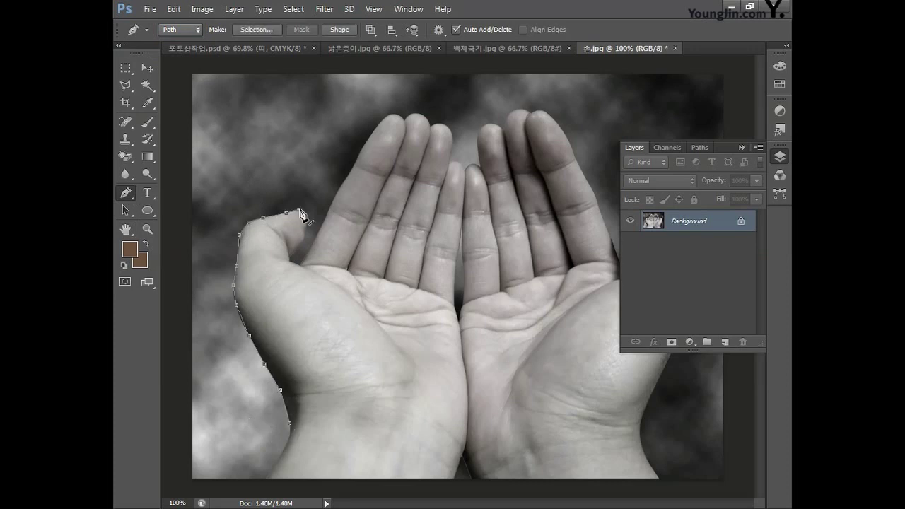
# Step: Continue the path around the left hand's thumb tip, into the gap, and up the outer side of its index finger
pyautogui.keyDown('ctrl'); pyautogui.click(332, 263); pyautogui.keyUp('ctrl')
pyautogui.click(281, 172)
pyautogui.click(279, 215)
pyautogui.click(250, 256)
pyautogui.click(270, 271)
pyautogui.click(317, 182)
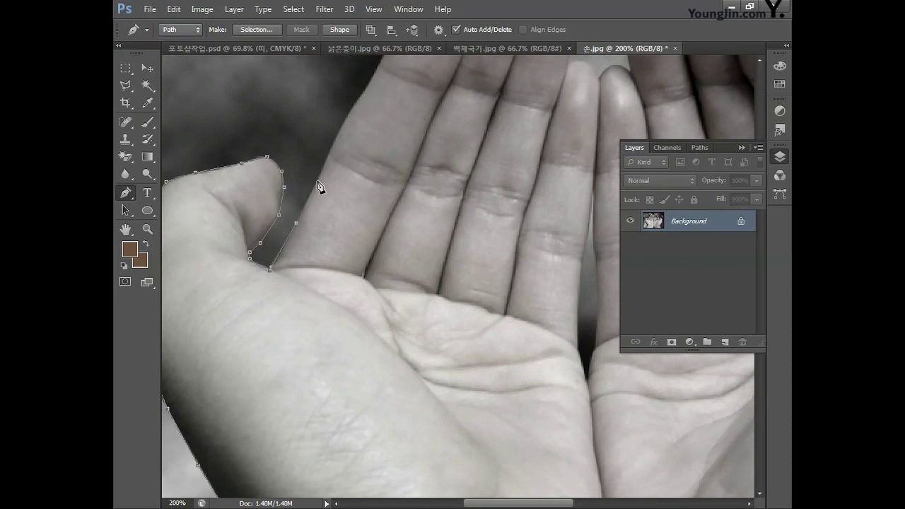
pyautogui.click(336, 136)
pyautogui.click(371, 80)
pyautogui.moveTo(410, 130); pyautogui.dragTo(410, 164)
pyautogui.scroll(3, 410, 163)
pyautogui.click(393, 187)
pyautogui.click(411, 162)
pyautogui.click(433, 131)
# Step: Trace the path over the left hand's fingertips to the gap between the two little fingers
pyautogui.click(467, 126)
pyautogui.click(485, 126)
pyautogui.click(501, 124)
pyautogui.click(528, 148)
pyautogui.click(560, 147)
pyautogui.click(571, 163)
pyautogui.click(572, 179)
pyautogui.click(566, 222)
pyautogui.click(588, 224)
pyautogui.click(601, 228)
# Step: Continue the path over the right hand's fingertips from the little finger to the index fingertip
pyautogui.moveTo(605, 229); pyautogui.dragTo(422, 226)
pyautogui.click(432, 220)
pyautogui.click(441, 188)
pyautogui.click(454, 140)
pyautogui.click(471, 139)
pyautogui.click(492, 153)
pyautogui.click(506, 115)
pyautogui.click(524, 111)
pyautogui.click(538, 113)
pyautogui.click(555, 113)
# Step: Trace the path down the outer side of the right hand's index finger to the base of its thumb
pyautogui.moveTo(594, 140); pyautogui.dragTo(441, 123)
pyautogui.click(473, 160)
pyautogui.click(481, 187)
pyautogui.click(505, 233)
pyautogui.click(524, 270)
pyautogui.click(538, 311)
pyautogui.click(555, 353)
pyautogui.click(576, 412)
# Step: Trace the path around the right hand's thumb and down the hand's outer edge towards the wrist
pyautogui.click(598, 386)
pyautogui.click(580, 356)
pyautogui.click(579, 301)
pyautogui.click(596, 280)
pyautogui.click(610, 280)
pyautogui.moveTo(612, 283); pyautogui.dragTo(469, 230)
pyautogui.click(522, 267)
pyautogui.click(552, 286)
pyautogui.click(564, 376)
pyautogui.moveTo(565, 376); pyautogui.dragTo(566, 304)
pyautogui.click(546, 368)
pyautogui.click(504, 445)
pyautogui.moveTo(503, 445); pyautogui.dragTo(512, 305)
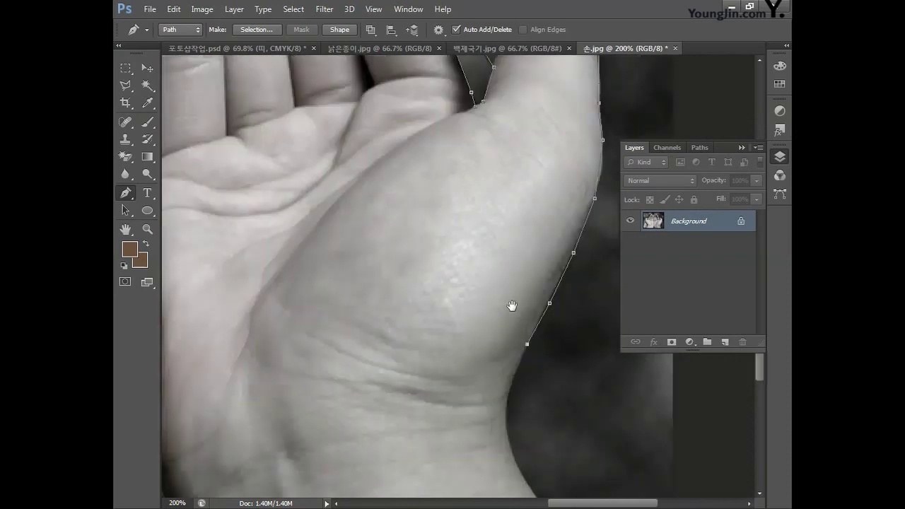
# Step: Close the hands path with a shallow curve across both wrists back to its starting point
pyautogui.hotkey('ctrl', '-')
pyautogui.click(639, 429)
pyautogui.click(609, 452)
pyautogui.click(536, 473)
pyautogui.click(498, 479)
pyautogui.click(451, 479)
pyautogui.click(353, 461)
pyautogui.click(290, 423)
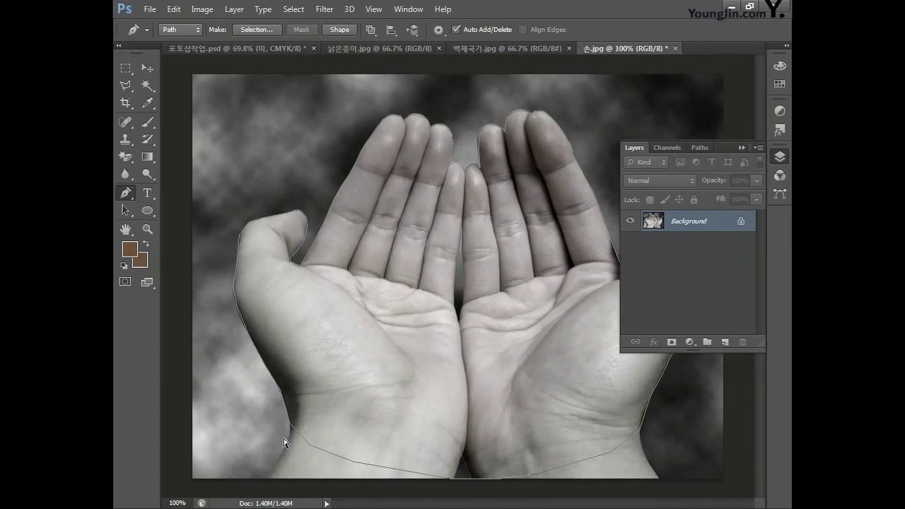
# Step: Convert the path around the hands to a selection and subtract the narrow gap between the two little fingers with the Polygonal Lasso
pyautogui.hotkey('ctrl', 'Return')
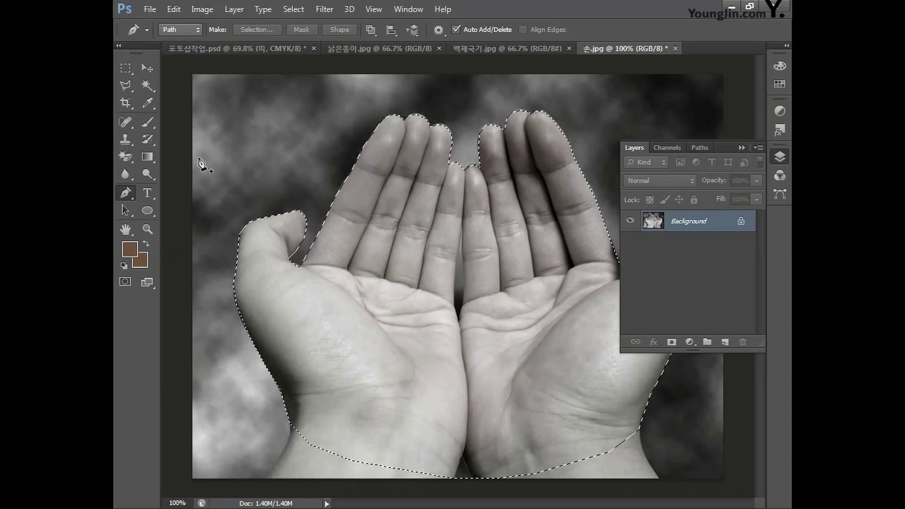
pyautogui.click(128, 86)
pyautogui.press('alt')
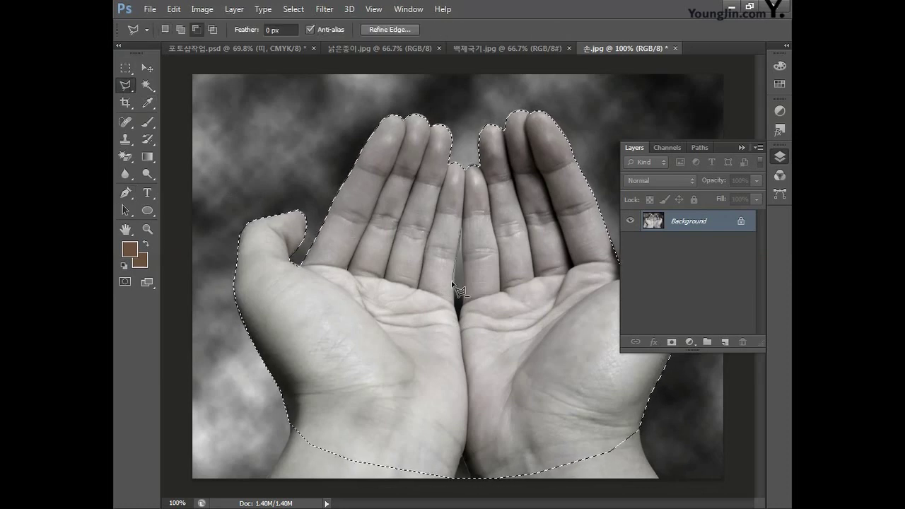
pyautogui.click(461, 316)
pyautogui.click(461, 235)
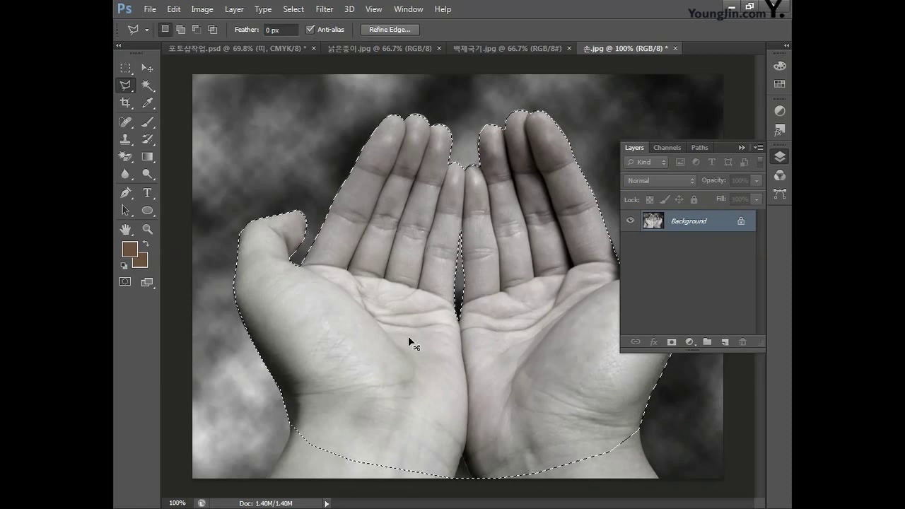
# Step: Copy the selected hands into 포토샵작업.psd, scale them to about 60%, and place them in the poster's upper half, beside the flags
pyautogui.click(220, 48)
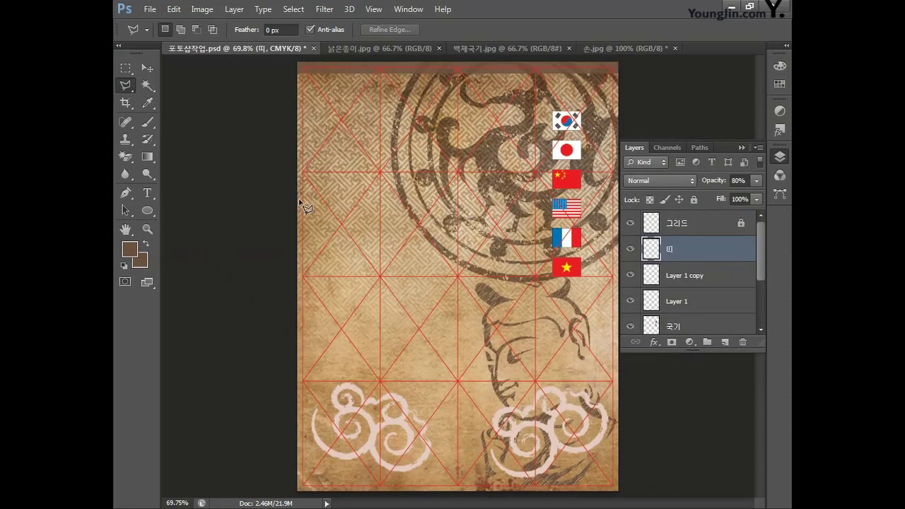
pyautogui.hotkey('ctrl', 'v')
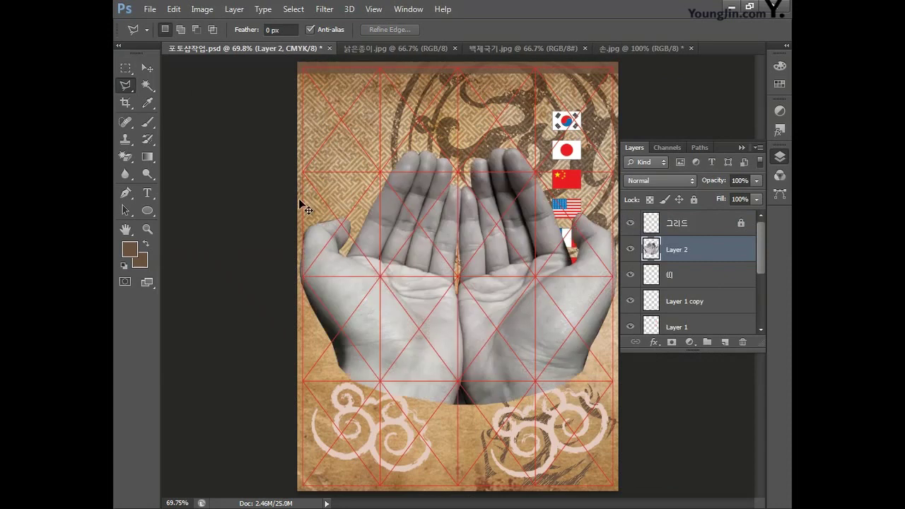
pyautogui.hotkey('ctrl', 't')
pyautogui.moveTo(619, 408); pyautogui.dragTo(527, 324)
pyautogui.moveTo(496, 297); pyautogui.dragTo(495, 255)
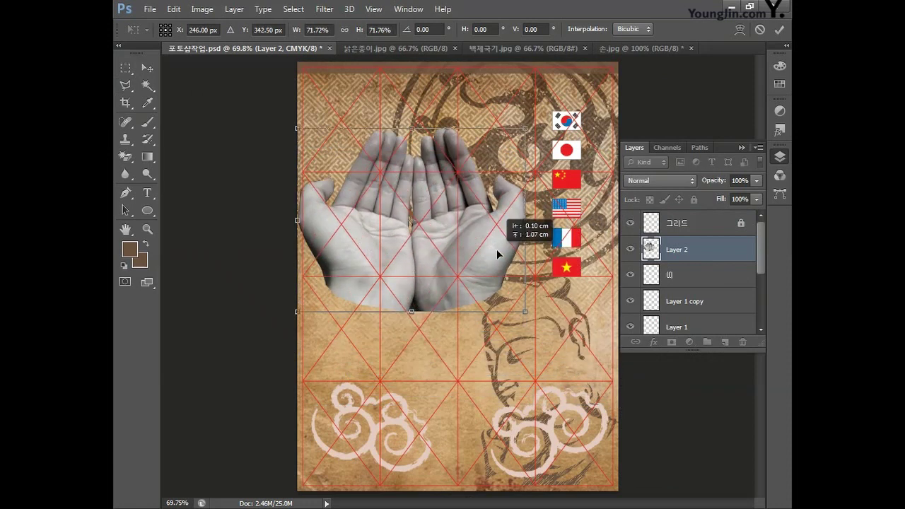
pyautogui.moveTo(297, 312); pyautogui.dragTo(332, 288)
pyautogui.moveTo(488, 263); pyautogui.dragTo(485, 253)
pyautogui.moveTo(531, 288); pyautogui.dragTo(523, 280)
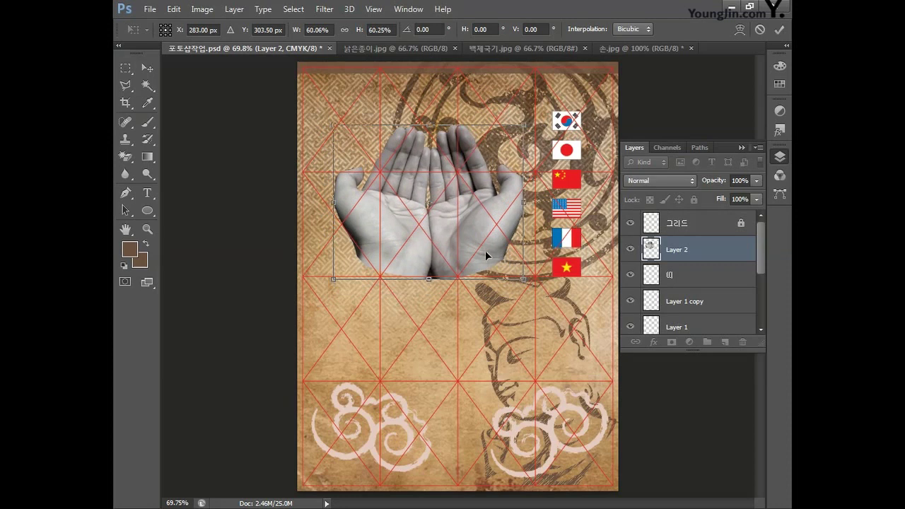
pyautogui.moveTo(483, 256); pyautogui.dragTo(474, 252)
pyautogui.press('Return')
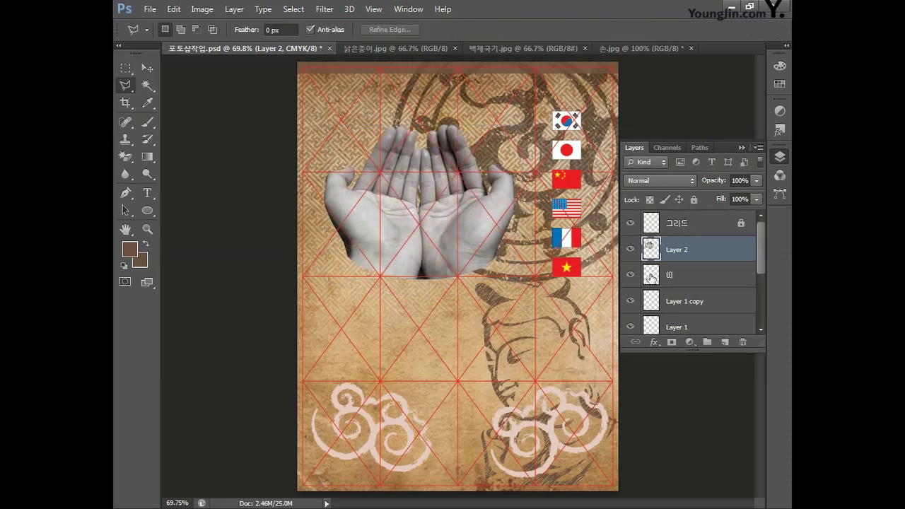
# Step: Rename the pasted hands layer as 손
pyautogui.doubleClick(674, 250)
pyautogui.write('ㅅ')
pyautogui.press('Return')
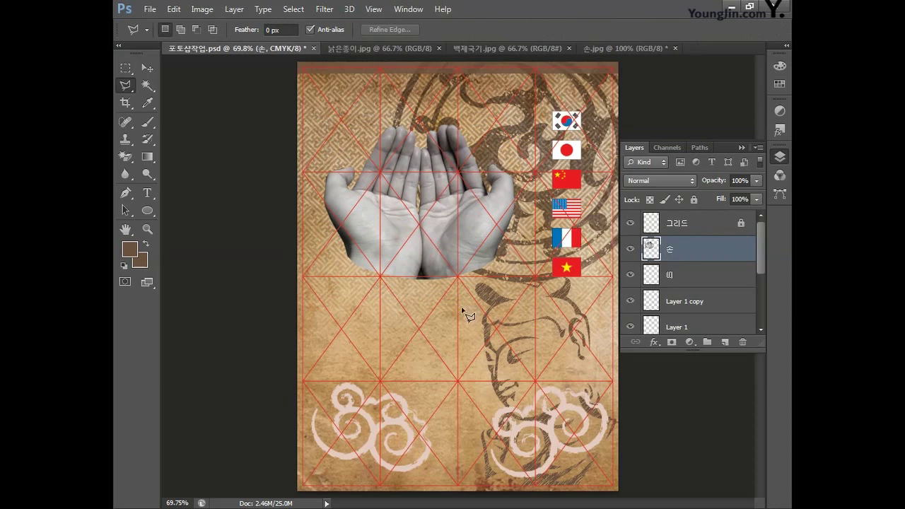
# Step: Colorize the hands with Hue/Saturation using hue 38, saturation 42 and lightness 8
pyautogui.click(206, 10)
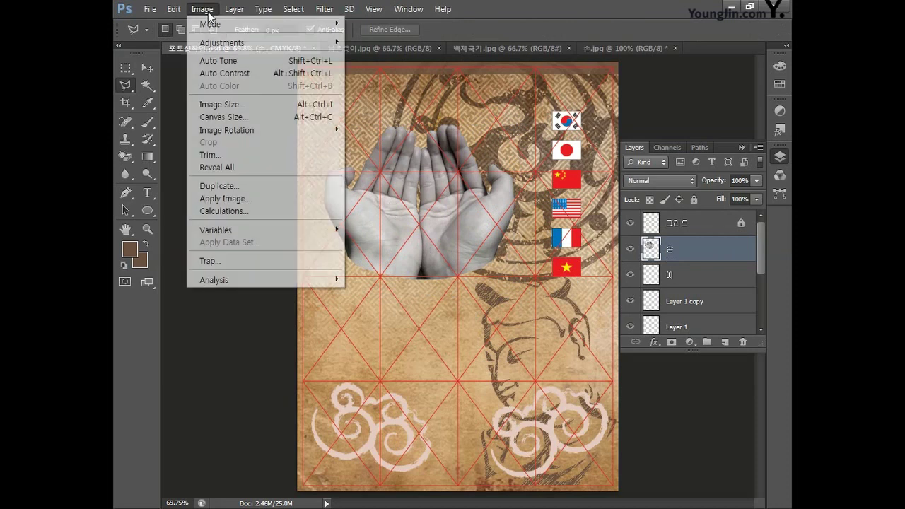
pyautogui.moveTo(215, 43)
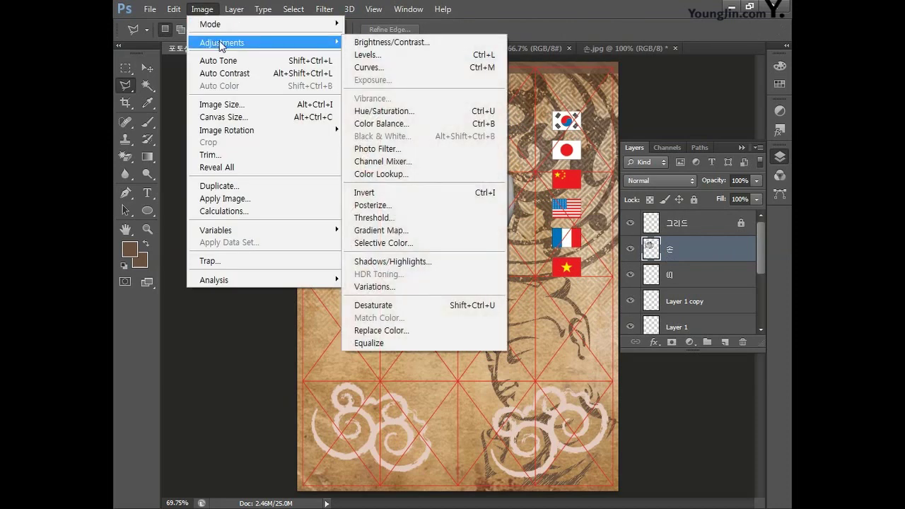
pyautogui.click(398, 110)
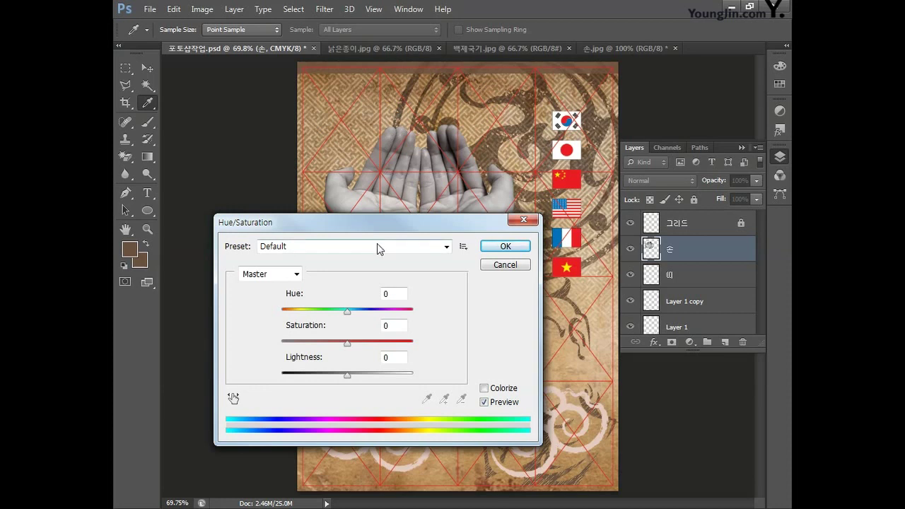
pyautogui.click(484, 388)
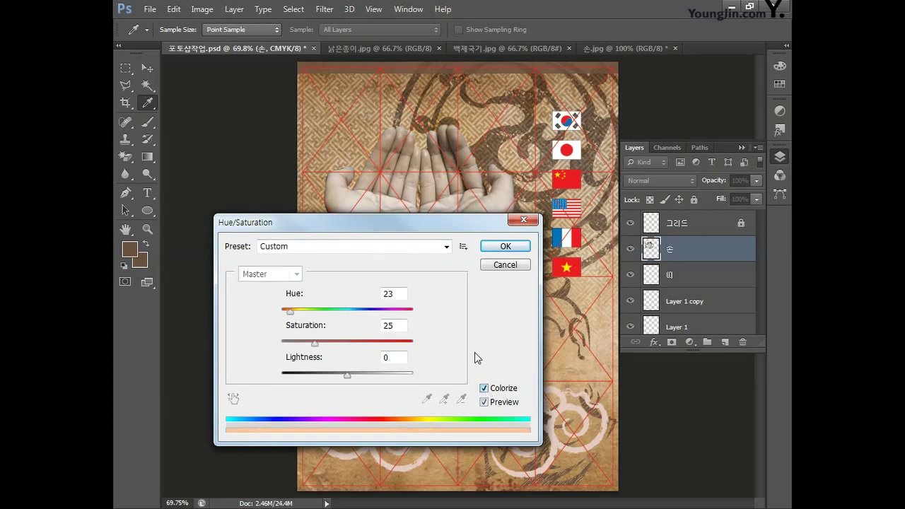
pyautogui.doubleClick(396, 295)
pyautogui.write('38')
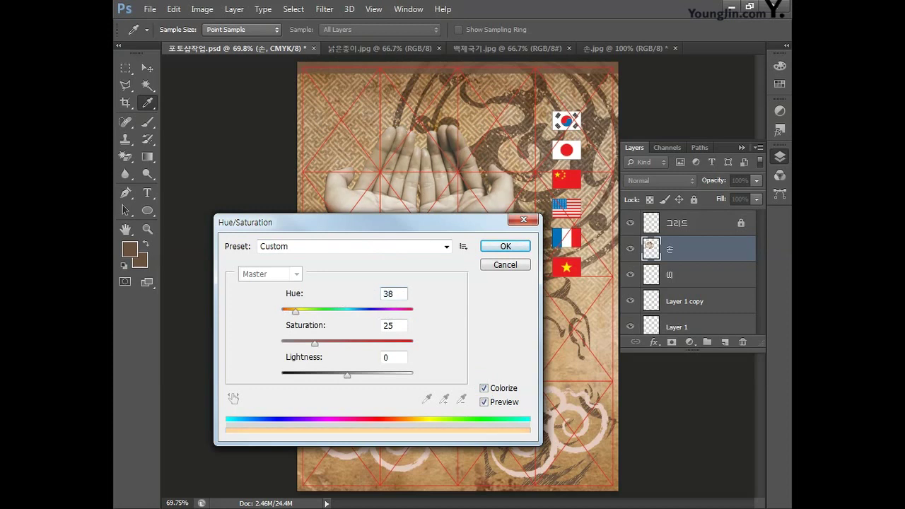
pyautogui.press('Tab')
pyautogui.write('42')
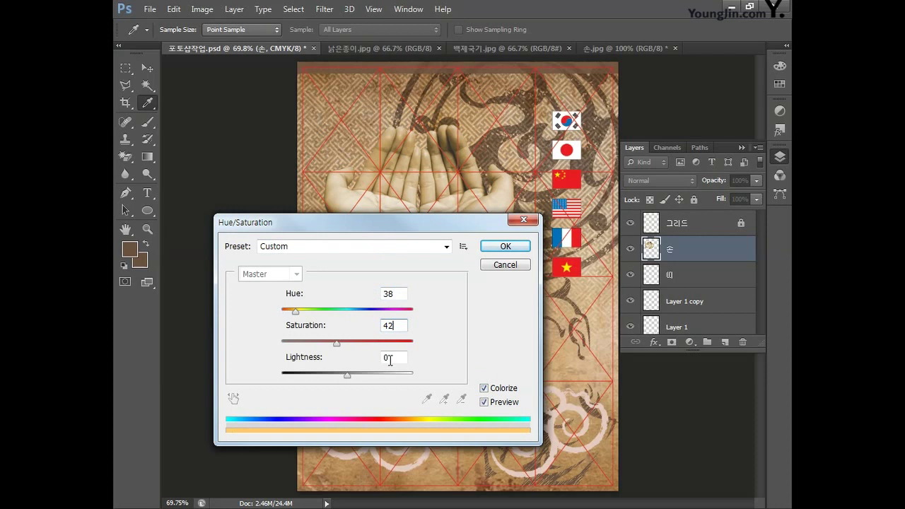
pyautogui.doubleClick(389, 359)
pyautogui.write('8')
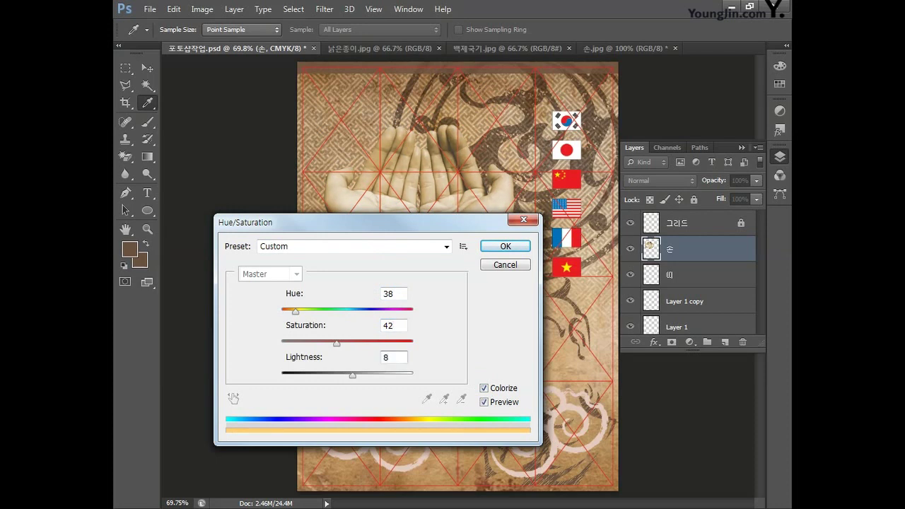
pyautogui.click(505, 247)
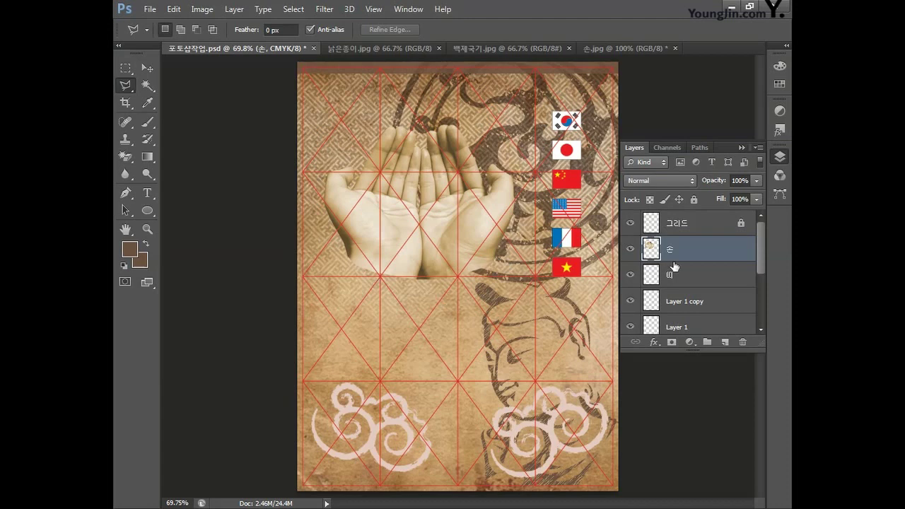
# Step: Add a drop shadow to the 손 layer with 60% opacity, 0 px distance, 5% spread and 15 px size
pyautogui.doubleClick(715, 255)
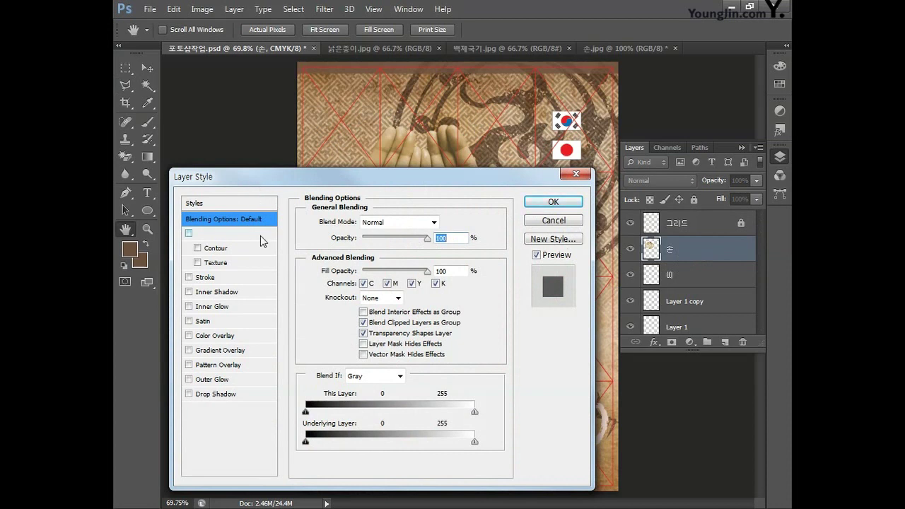
pyautogui.click(211, 396)
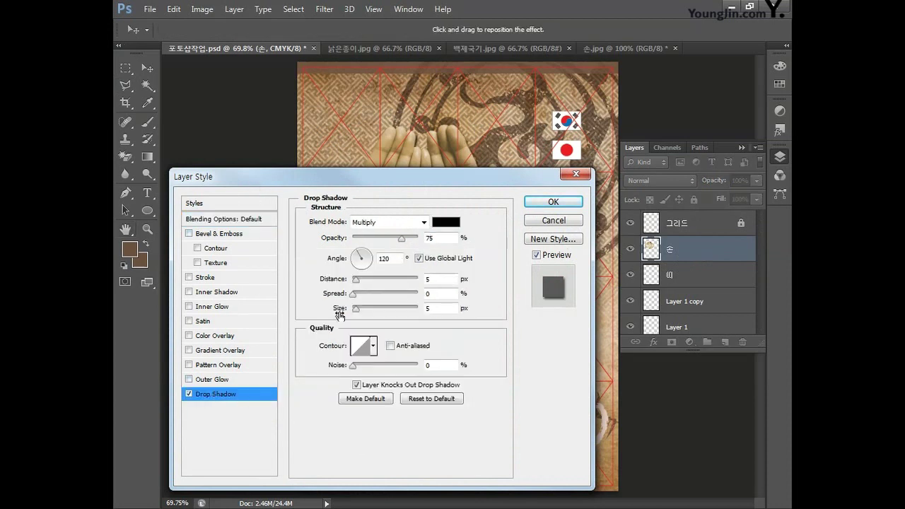
pyautogui.press('Tab')
pyautogui.write('60')
pyautogui.press('BackSpace')
pyautogui.write('0')
pyautogui.press('Tab')
pyautogui.write('5')
pyautogui.doubleClick(442, 309)
pyautogui.write('15')
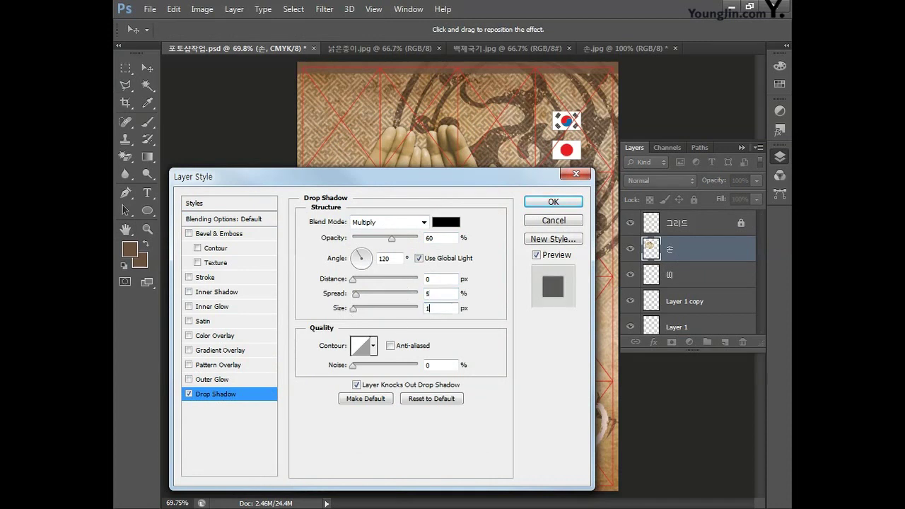
pyautogui.click(551, 204)
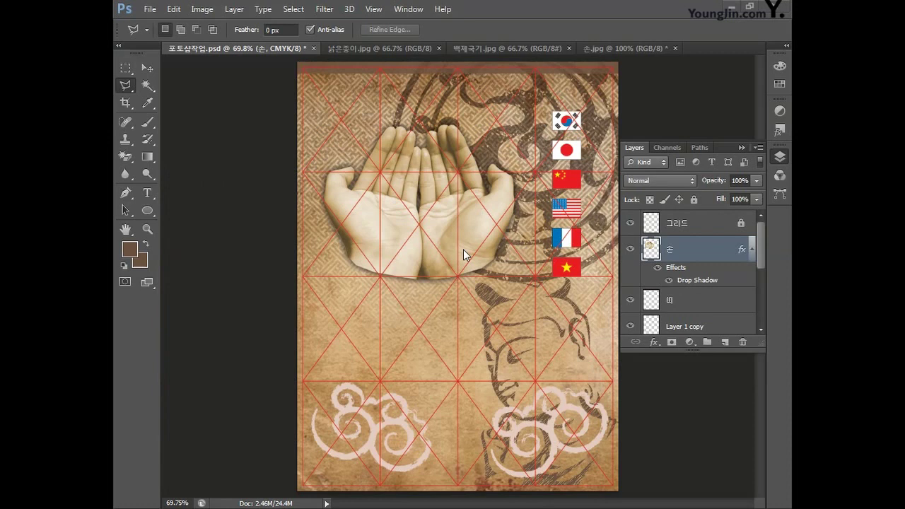
# Step: Open the 금동 광배 image from the 제공소스 folder
pyautogui.click(150, 9)
pyautogui.click(161, 32)
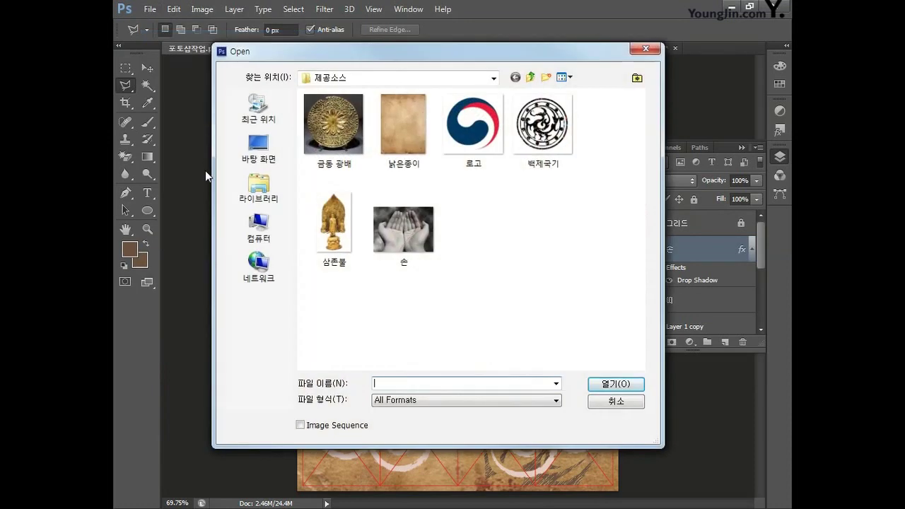
pyautogui.click(319, 132)
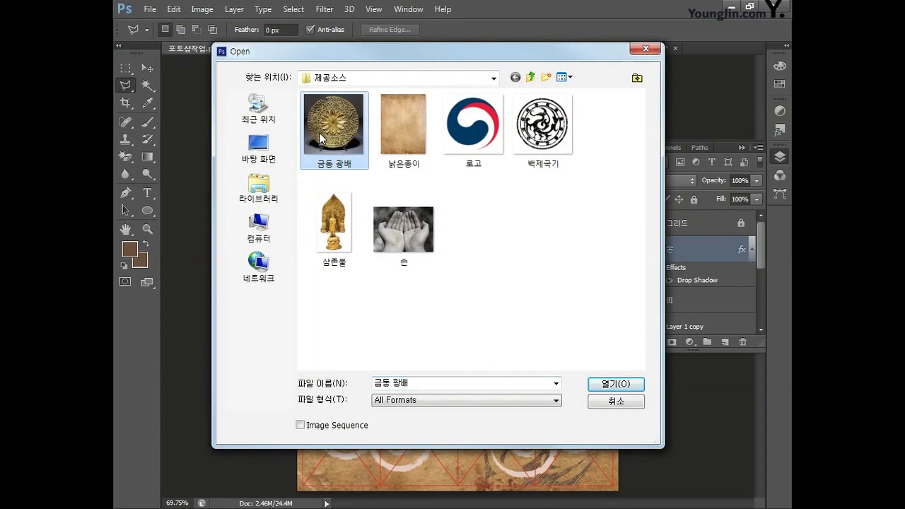
pyautogui.click(616, 382)
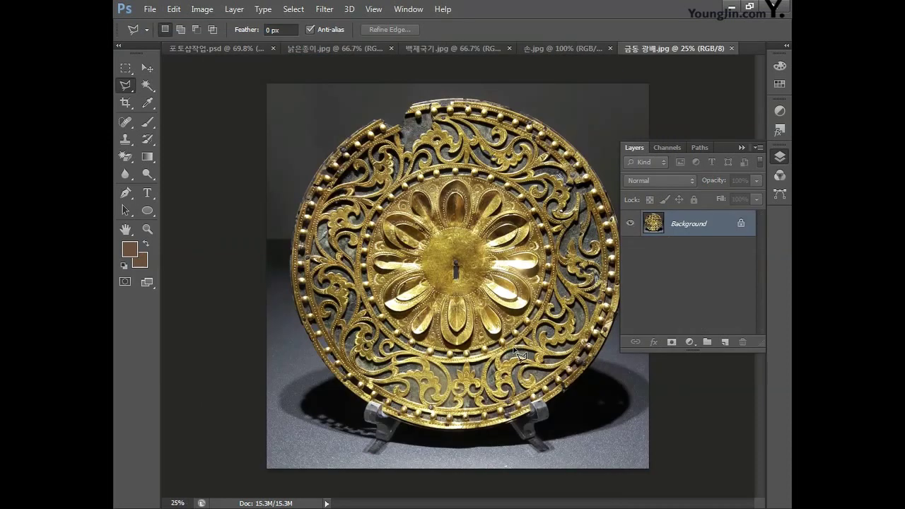
# Step: Trace the golden disc's whole outline with a closed Pen tool path, leaving out its stand, and convert the path to a selection
pyautogui.click(127, 193)
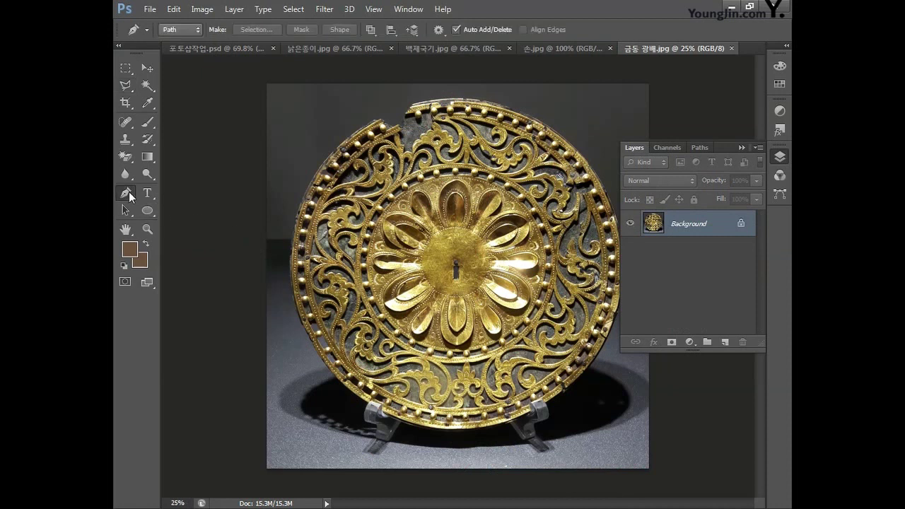
pyautogui.click(306, 192)
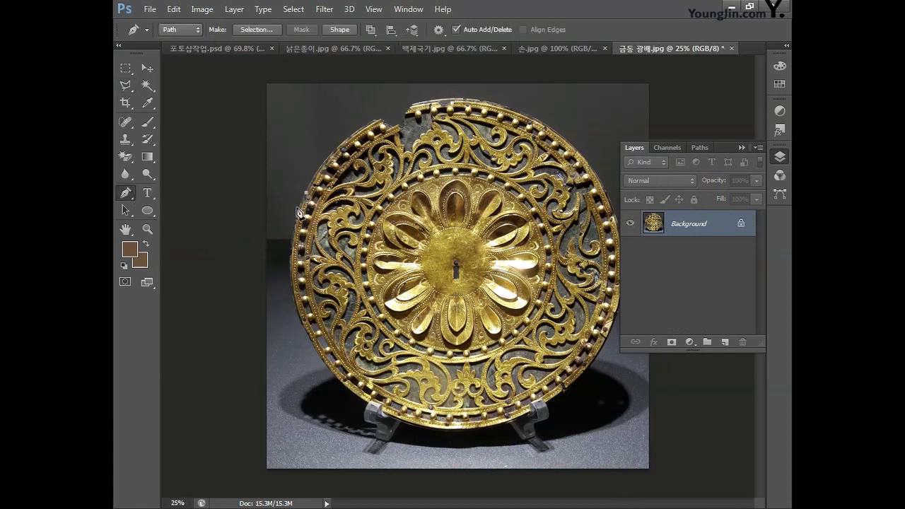
pyautogui.click(297, 212)
pyautogui.click(294, 236)
pyautogui.click(289, 260)
pyautogui.click(291, 290)
pyautogui.click(309, 337)
pyautogui.click(343, 384)
pyautogui.click(356, 395)
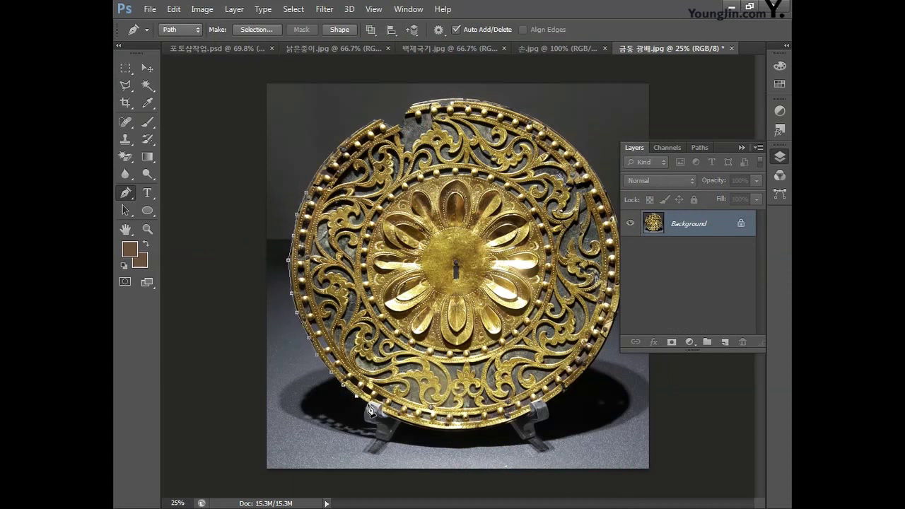
pyautogui.click(402, 421)
pyautogui.click(435, 428)
pyautogui.click(467, 429)
pyautogui.click(499, 427)
pyautogui.click(548, 401)
pyautogui.click(573, 384)
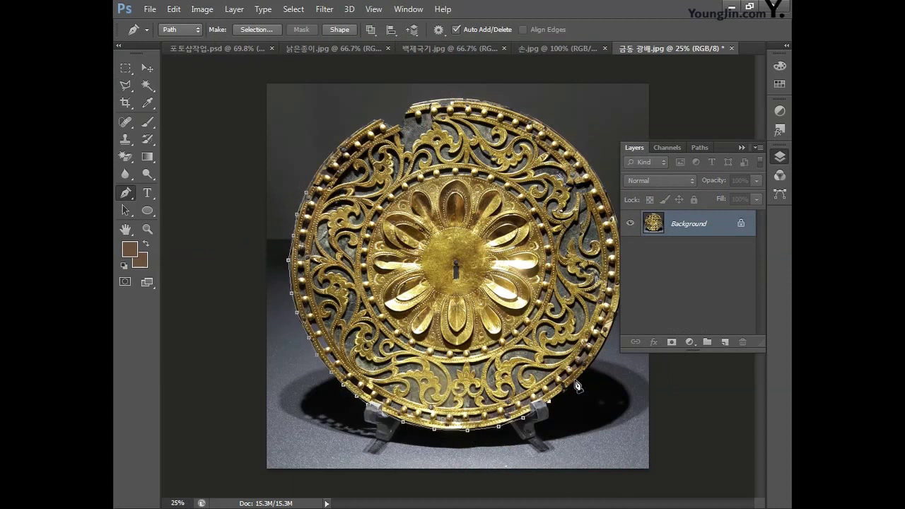
pyautogui.click(587, 370)
pyautogui.click(609, 336)
pyautogui.hotkey('ctrl', '+')
pyautogui.moveTo(507, 283); pyautogui.dragTo(477, 336)
pyautogui.click(431, 239)
pyautogui.click(388, 214)
pyautogui.click(341, 197)
pyautogui.click(308, 191)
pyautogui.click(280, 190)
pyautogui.moveTo(240, 212); pyautogui.dragTo(396, 212)
pyautogui.click(362, 224)
pyautogui.click(314, 236)
pyautogui.click(278, 267)
pyautogui.click(256, 303)
pyautogui.hotkey('ctrl', '-')
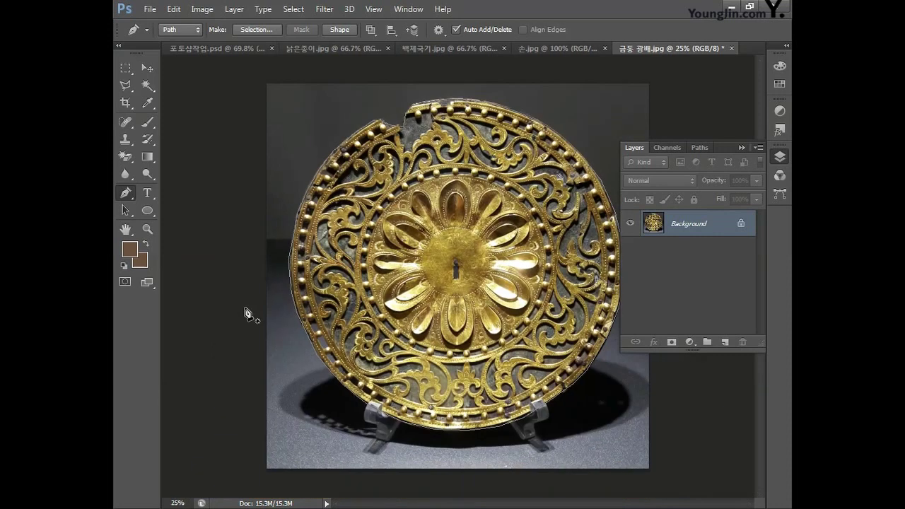
pyautogui.hotkey('ctrl', 'Return')
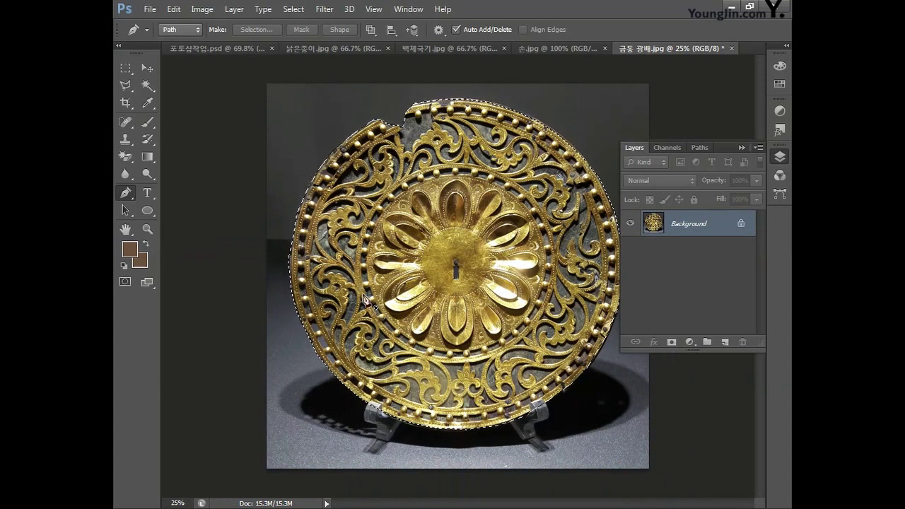
# Step: Copy the selected golden disc into 포토샵작업.psd, scale it to about 14.7% and centre it under the hands, overlapping the wrists
pyautogui.click(212, 49)
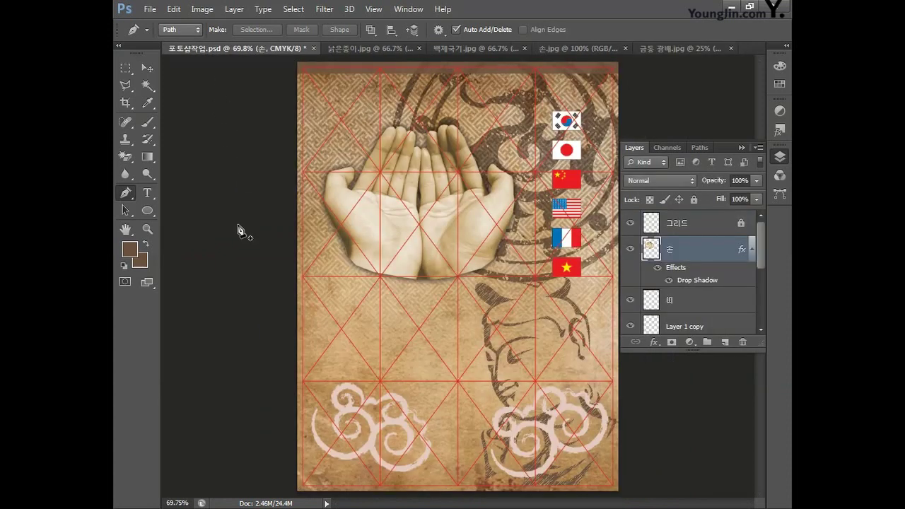
pyautogui.hotkey('ctrl', 'v')
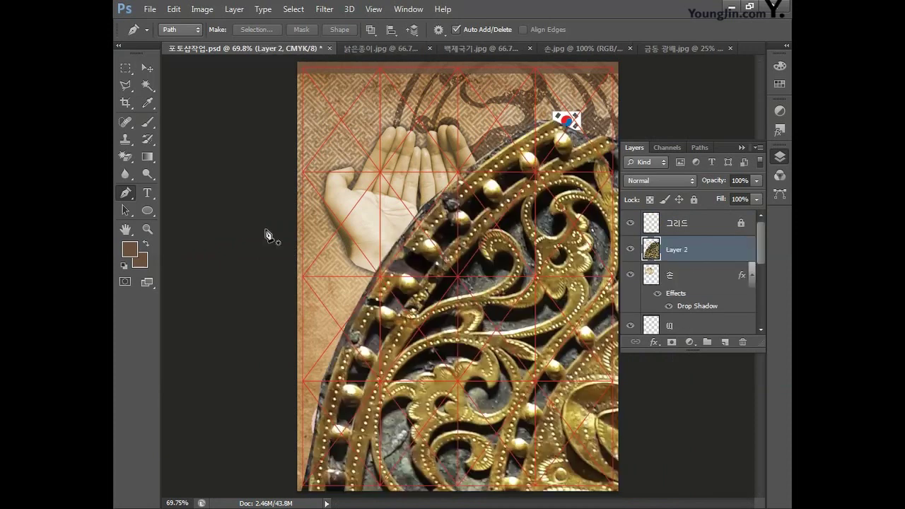
pyautogui.hotkey('ctrl', 't')
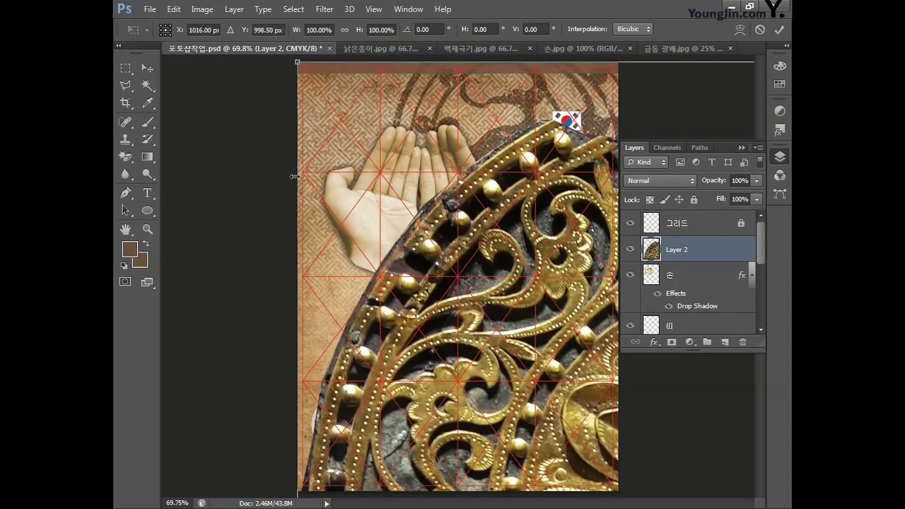
pyautogui.moveTo(308, 81); pyautogui.dragTo(543, 303)
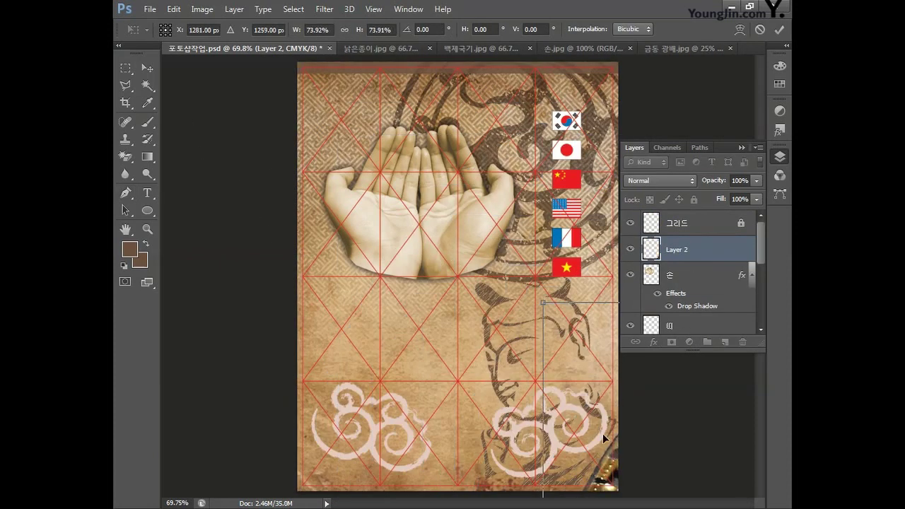
pyautogui.moveTo(607, 465); pyautogui.dragTo(367, 132)
pyautogui.moveTo(324, 104); pyautogui.dragTo(372, 192)
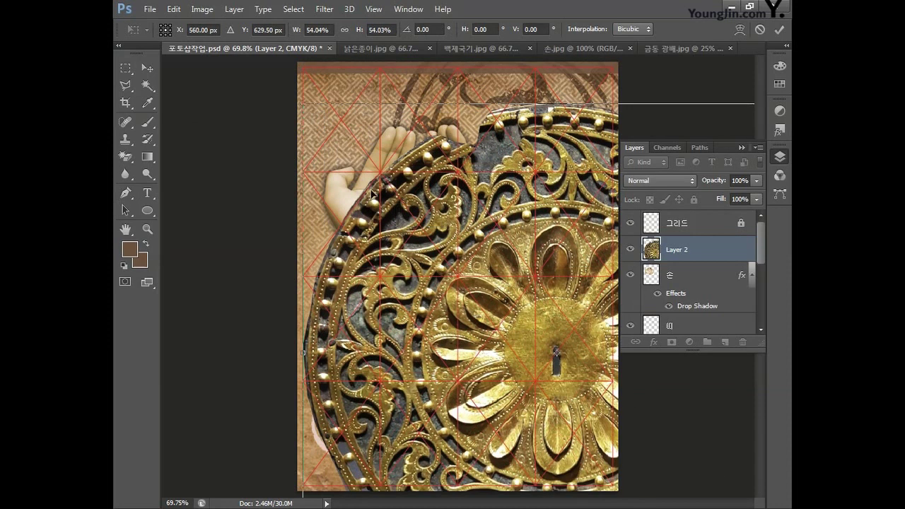
pyautogui.moveTo(308, 113); pyautogui.dragTo(446, 270)
pyautogui.moveTo(493, 299); pyautogui.dragTo(403, 234)
pyautogui.moveTo(495, 318); pyautogui.dragTo(468, 335)
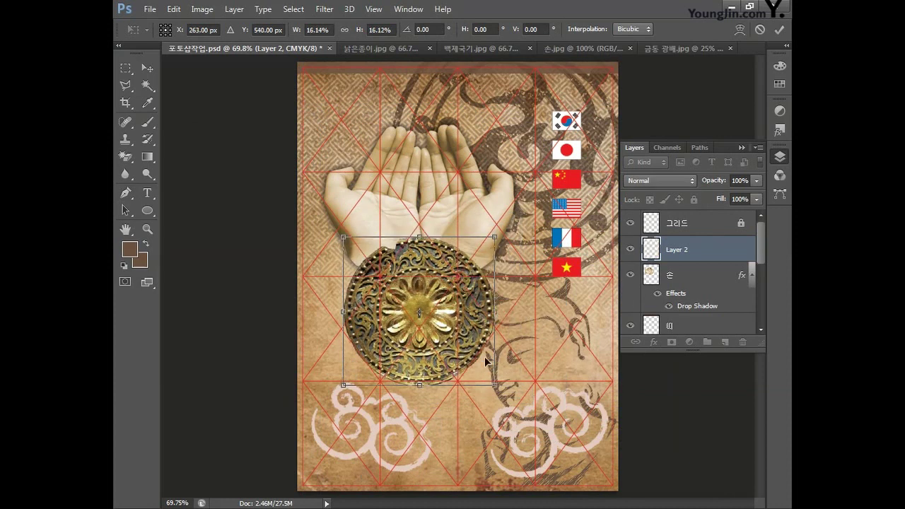
pyautogui.moveTo(494, 385); pyautogui.dragTo(466, 345)
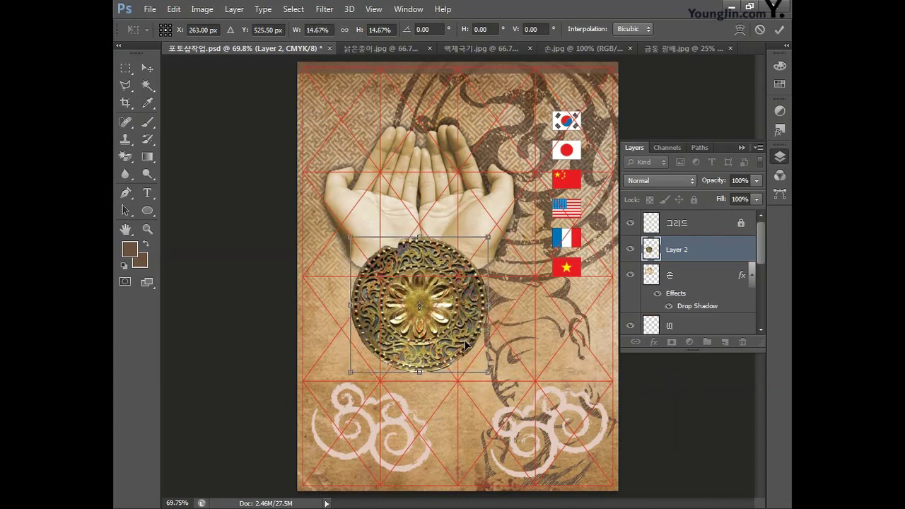
pyautogui.press('Up')
pyautogui.press('Up')
pyautogui.press('Up')
pyautogui.press('Up')
pyautogui.press('Return')
pyautogui.press('p')
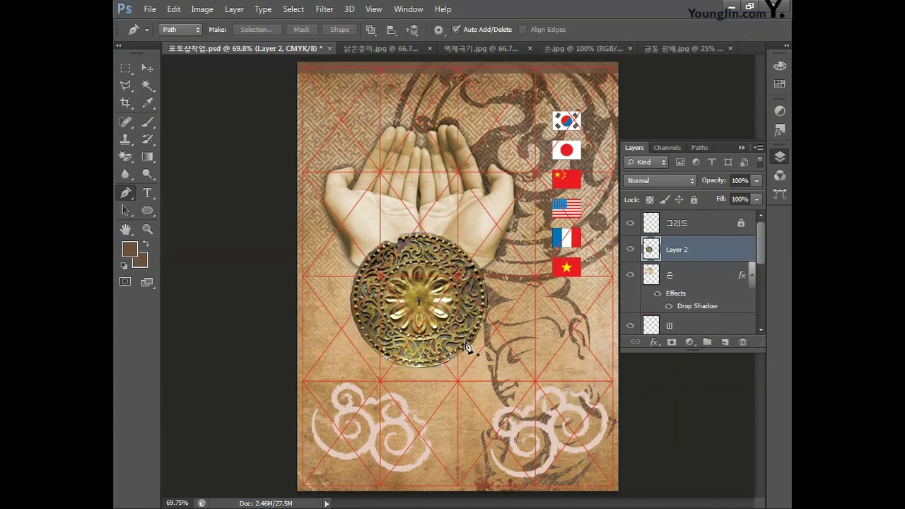
# Step: Rename the golden disc's layer as 금동 광배
pyautogui.doubleClick(675, 250)
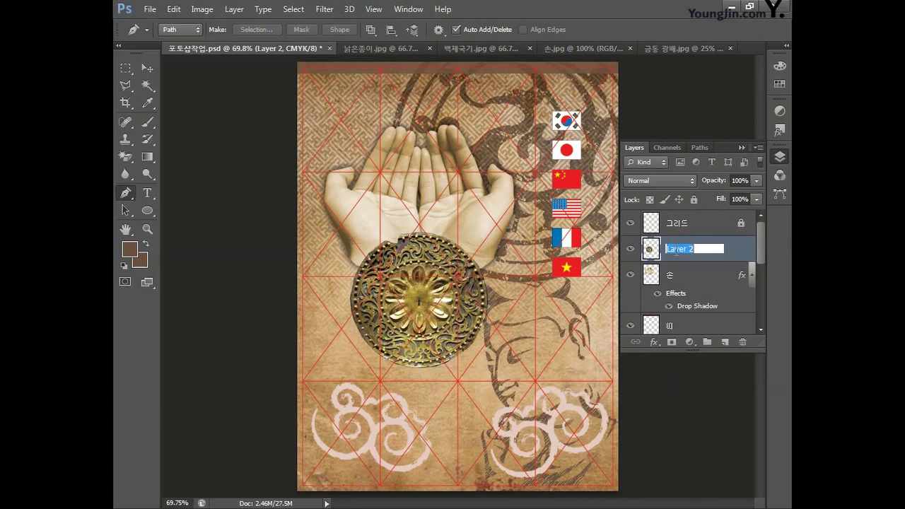
pyautogui.write('금동 광ㅂ')
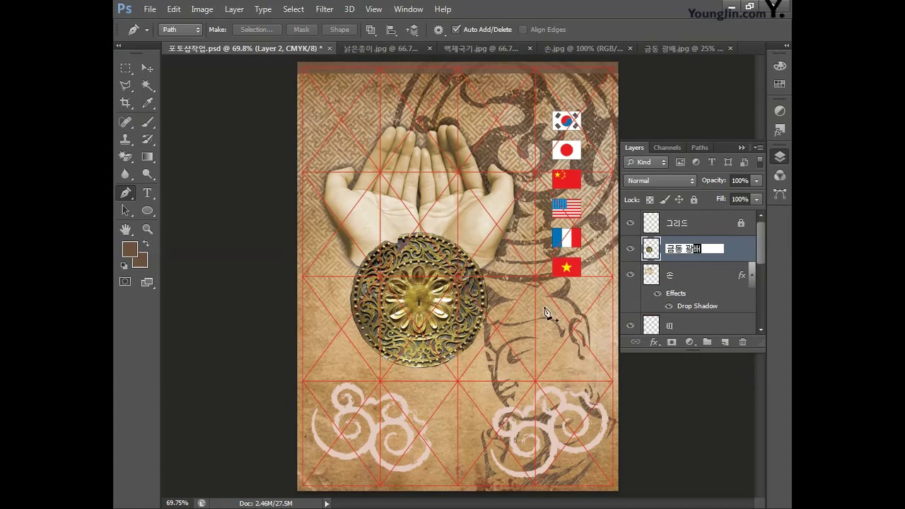
pyautogui.write('ㅐ')
pyautogui.press('Return')
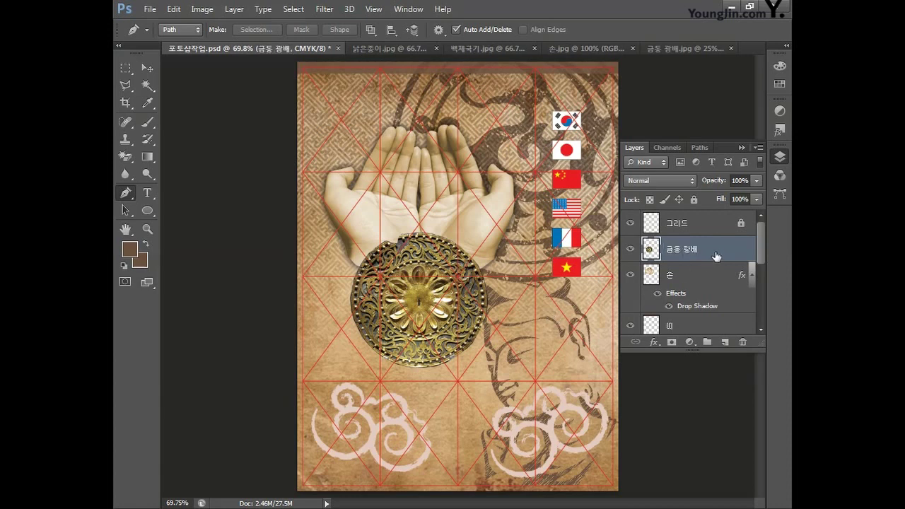
# Step: Add a drop shadow to the 금동 광배 layer with 0 px distance, 10% spread and 30 px size
pyautogui.doubleClick(717, 250)
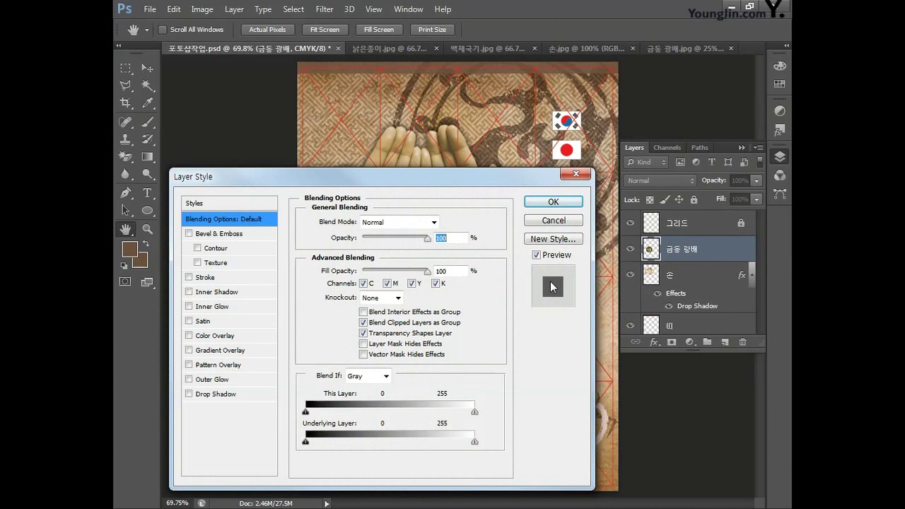
pyautogui.click(216, 396)
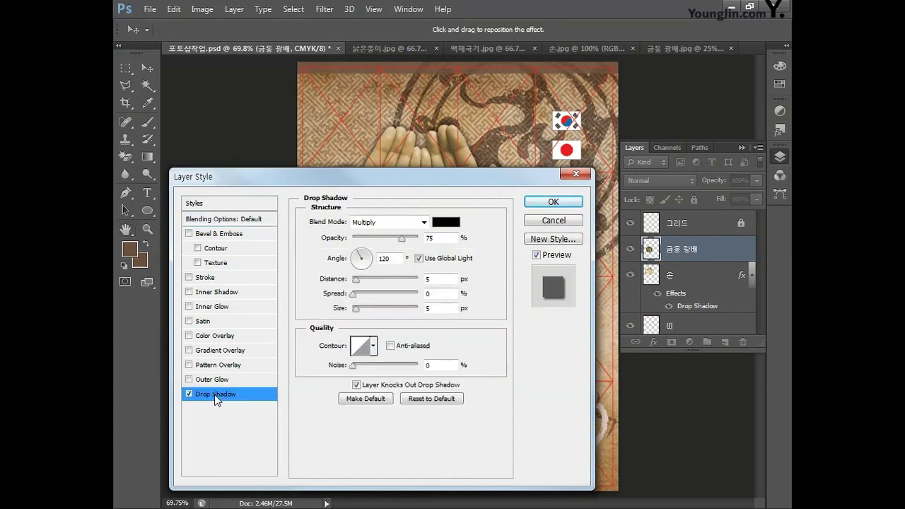
pyautogui.doubleClick(443, 279)
pyautogui.write('0')
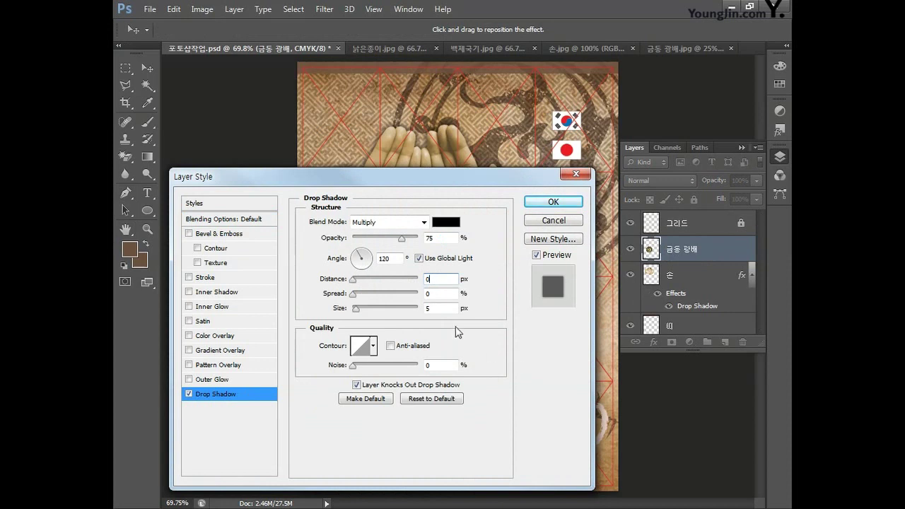
pyautogui.doubleClick(441, 293)
pyautogui.doubleClick(442, 310)
pyautogui.write('30')
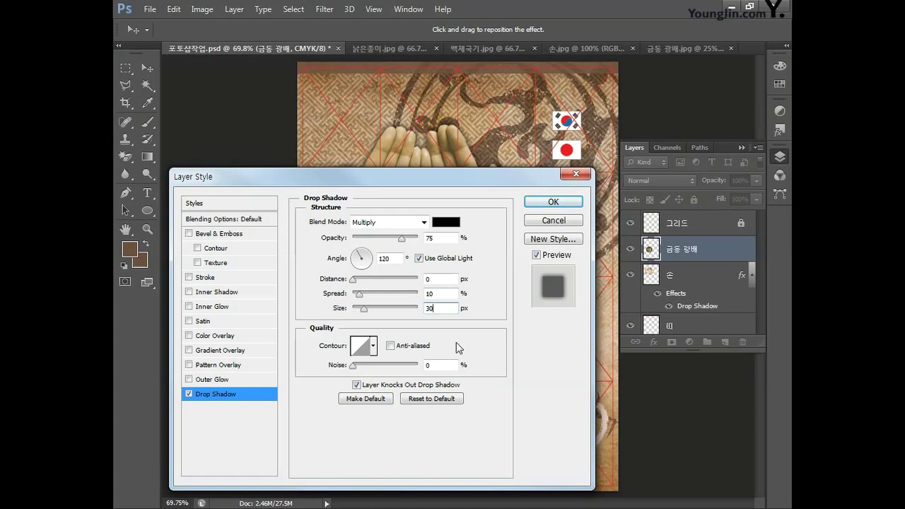
pyautogui.click(553, 202)
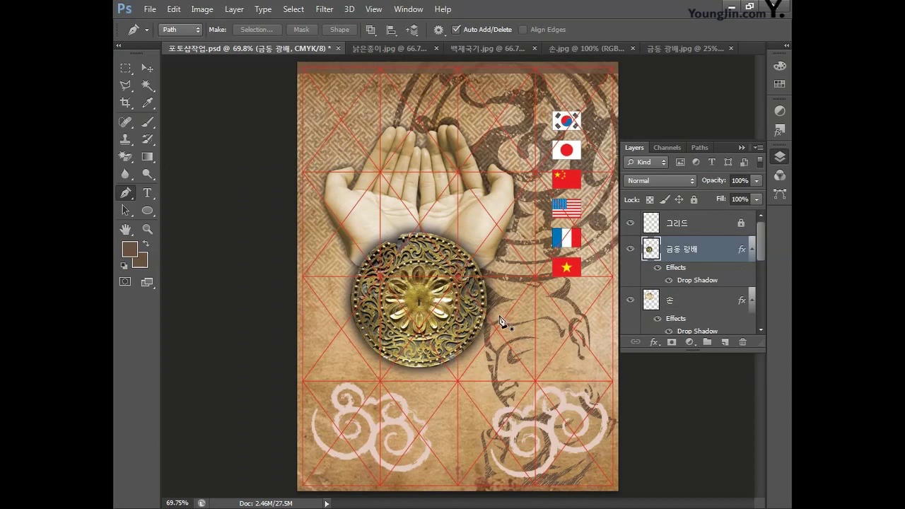
# Step: Open the 삼존불 image from the 제공소스 folder
pyautogui.click(148, 10)
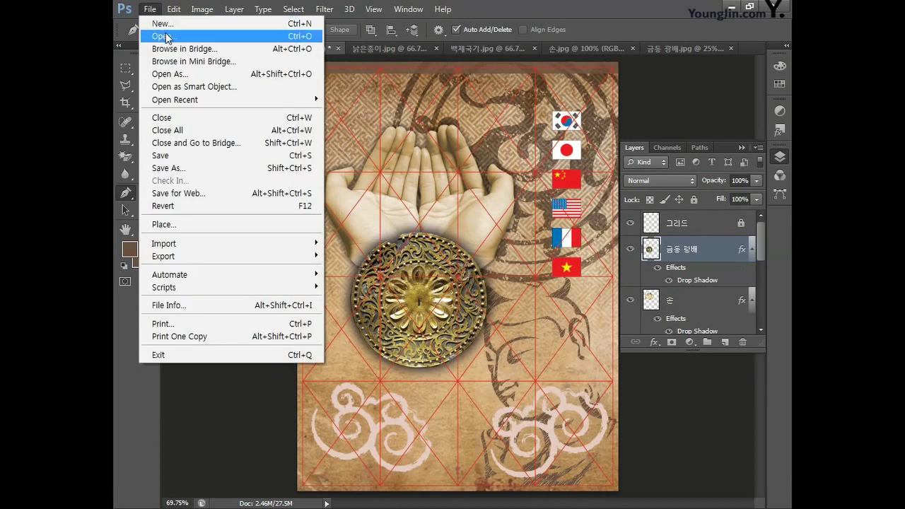
pyautogui.click(164, 36)
pyautogui.click(331, 225)
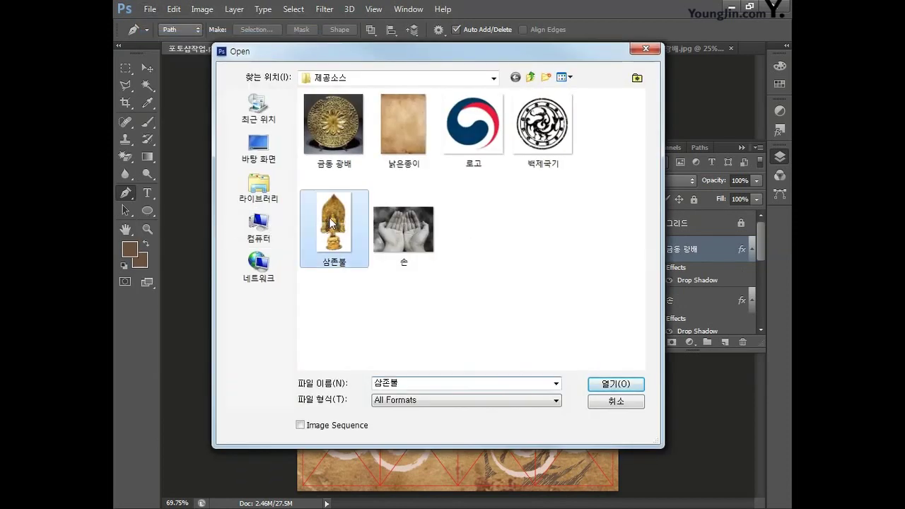
pyautogui.press('Return')
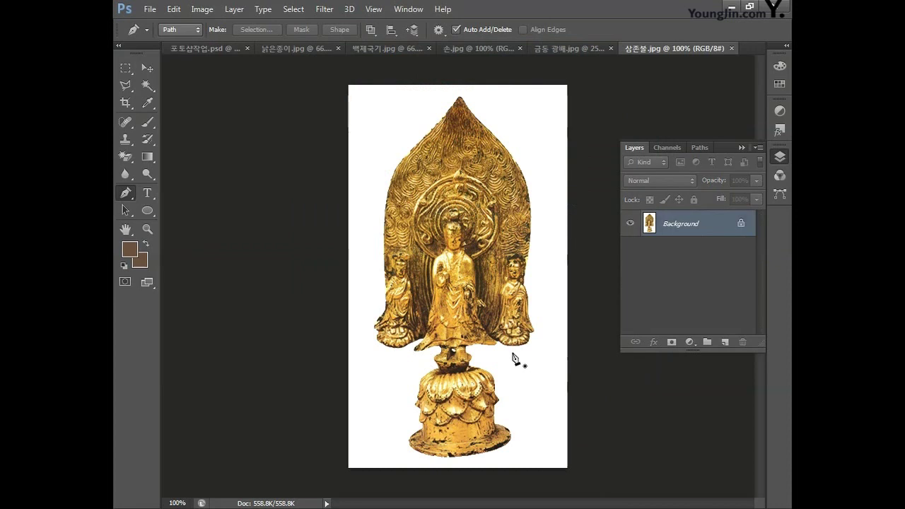
# Step: Select the white background around the golden statue with the Magic Wand and invert the selection to the statue
pyautogui.click(148, 85)
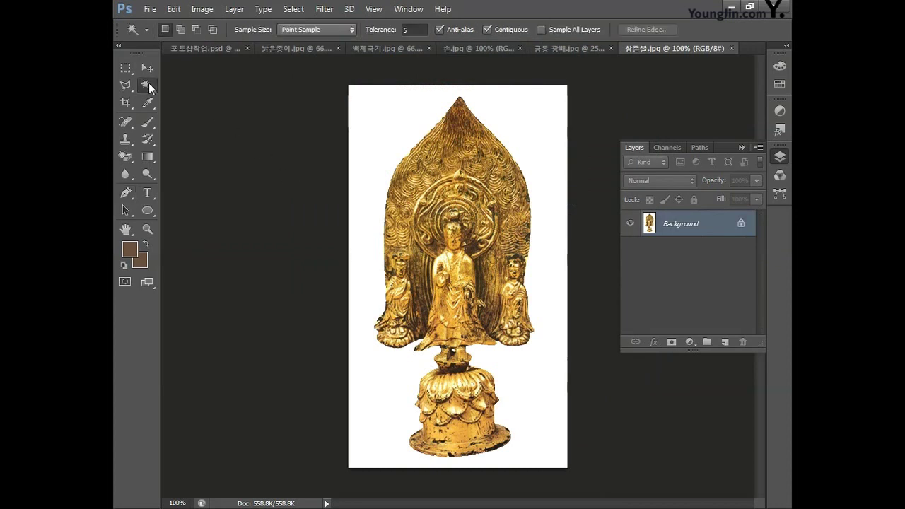
pyautogui.click(369, 145)
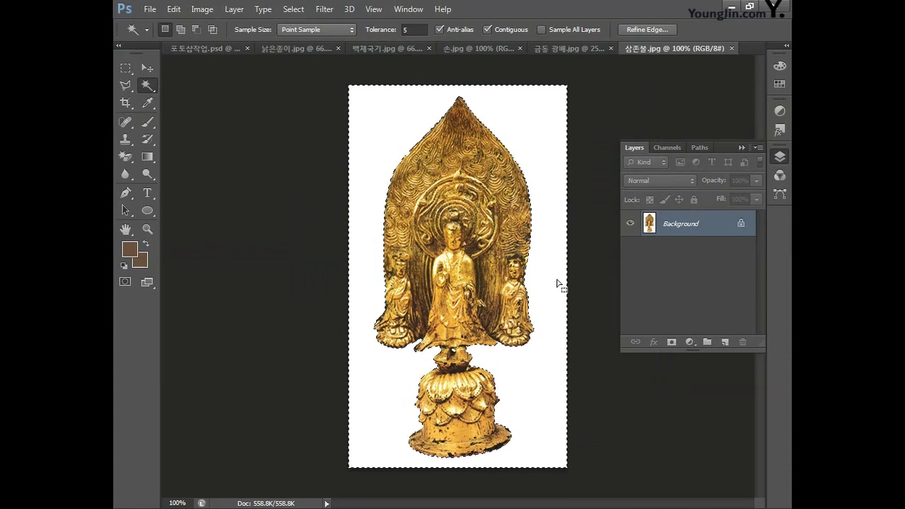
pyautogui.hotkey('ctrl', 'shift', 'i')
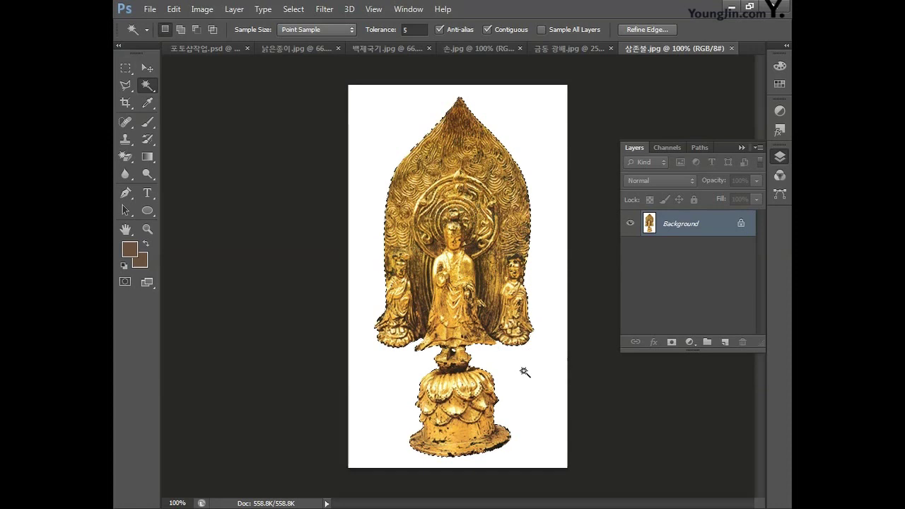
# Step: Copy the selected statue into 포토샵작업.psd, scale it to about 54% and stand it on the palms, centred above the disc
pyautogui.click(213, 51)
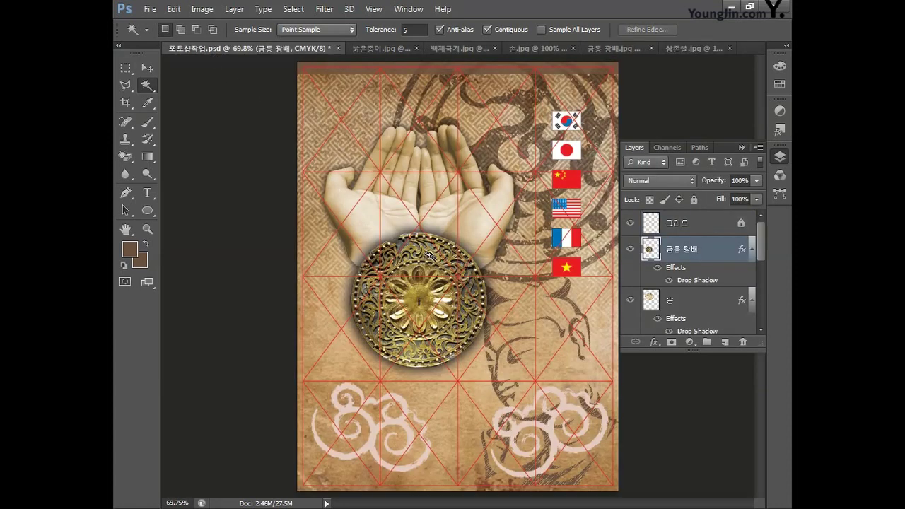
pyautogui.hotkey('ctrl', 'v')
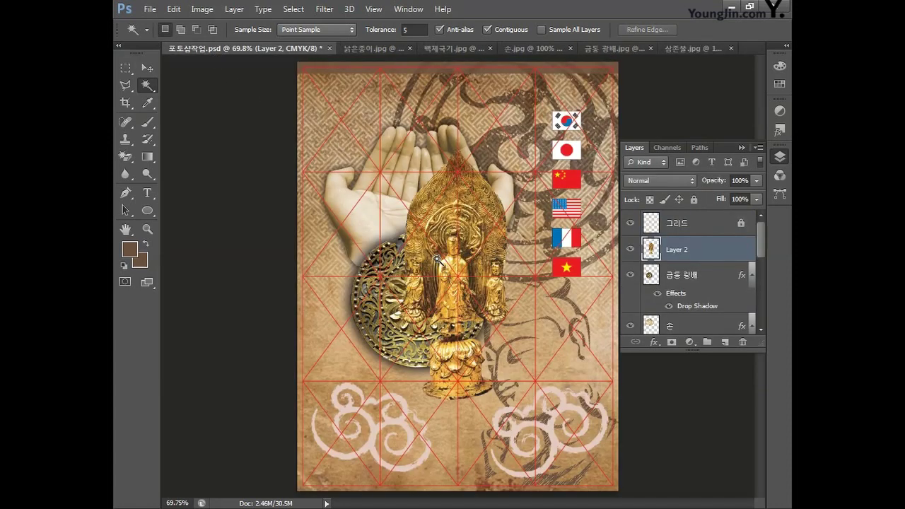
pyautogui.hotkey('ctrl', 't')
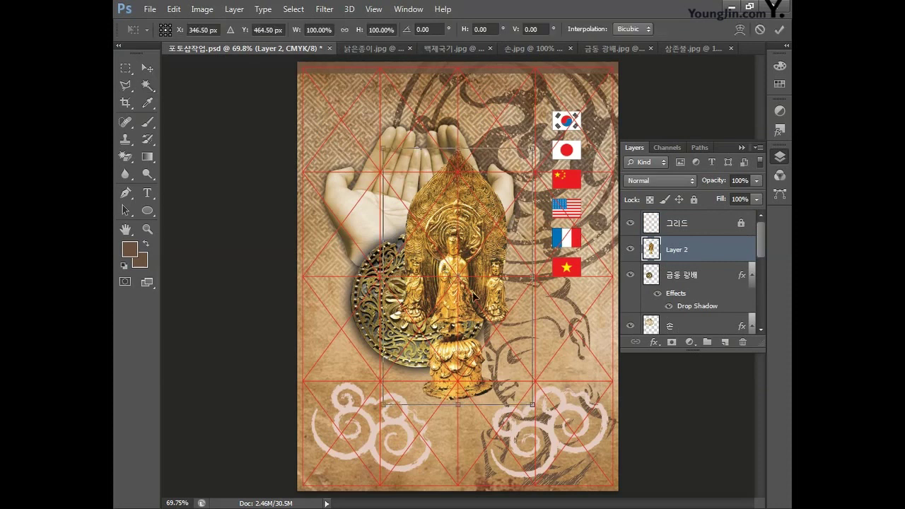
pyautogui.moveTo(532, 406); pyautogui.dragTo(494, 340)
pyautogui.moveTo(471, 216); pyautogui.dragTo(452, 166)
pyautogui.moveTo(365, 286); pyautogui.dragTo(393, 236)
pyautogui.moveTo(417, 191); pyautogui.dragTo(402, 179)
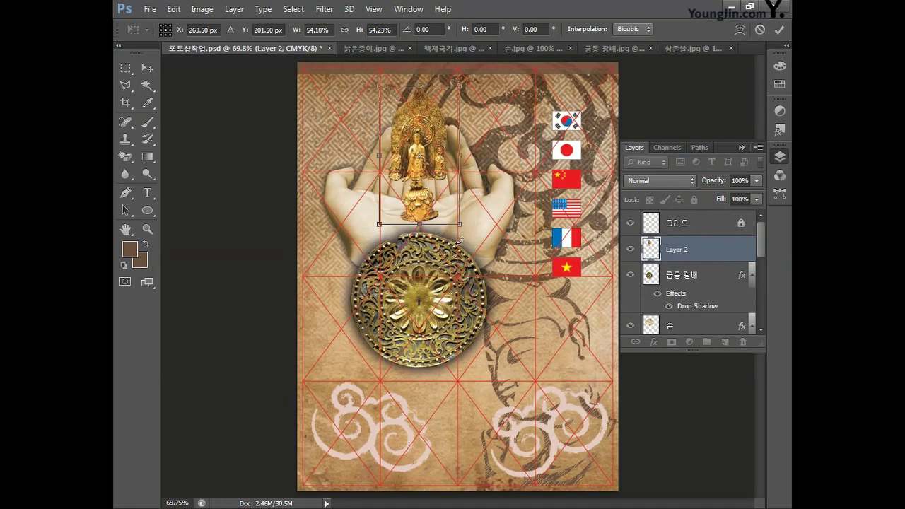
pyautogui.press('Return')
pyautogui.press('w')
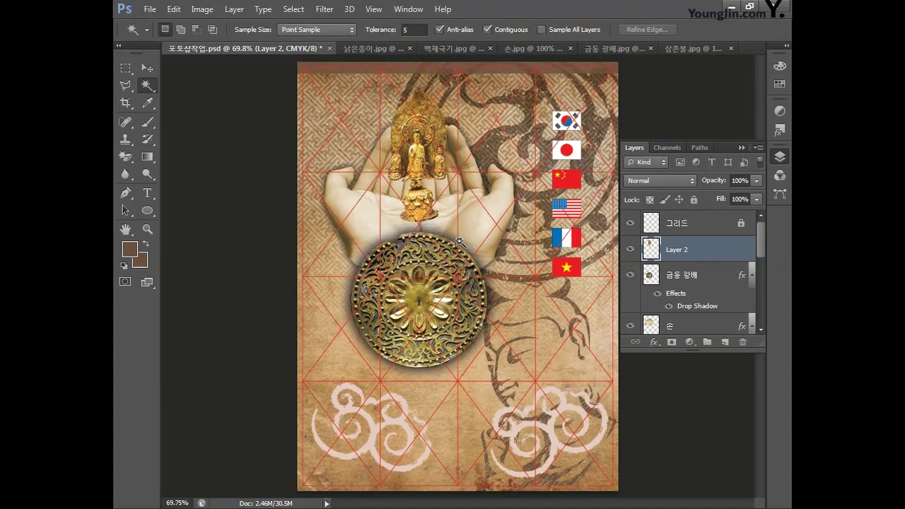
# Step: Hide the 그리드 layer and rename the statue's layer as 삼존불
pyautogui.click(631, 222)
pyautogui.moveTo(653, 354); pyautogui.dragTo(653, 488)
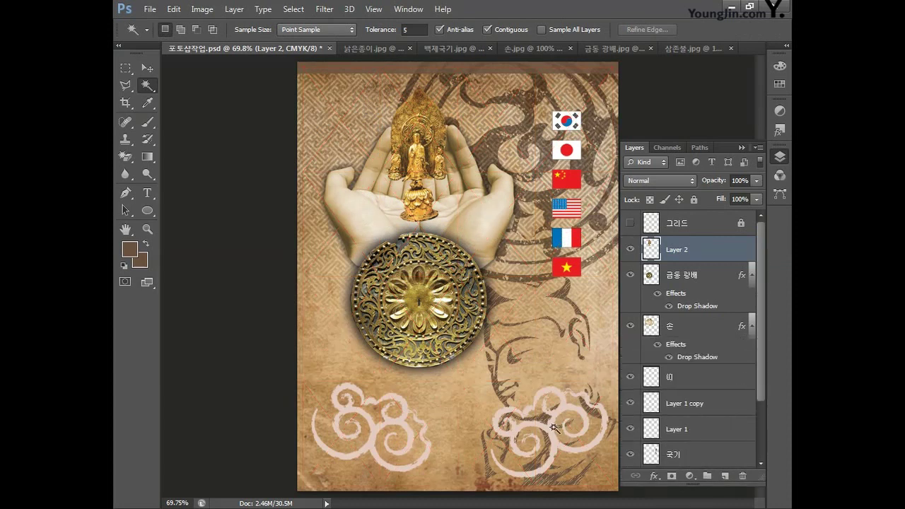
pyautogui.doubleClick(681, 250)
pyautogui.write('삼존불')
pyautogui.press('Return')
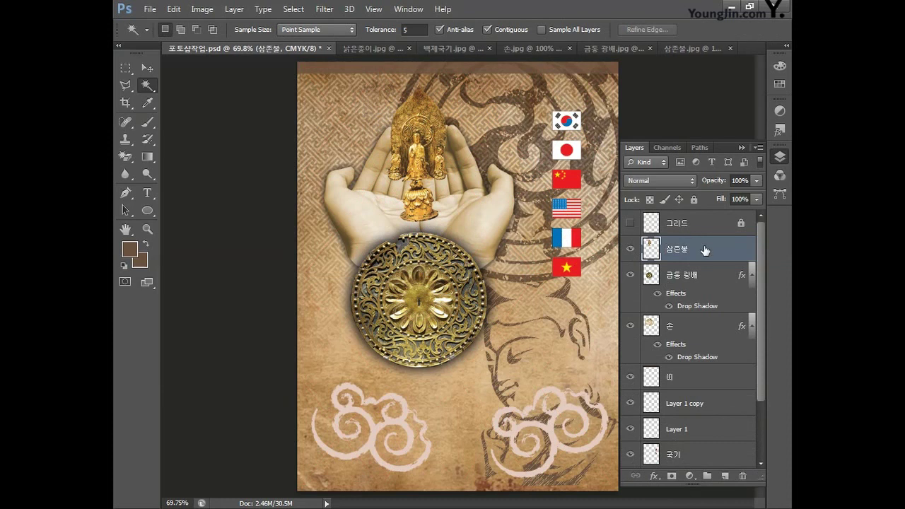
# Step: Add a drop shadow to the 삼존불 layer with 2 px distance and 12 px size, and save the poster
pyautogui.doubleClick(705, 249)
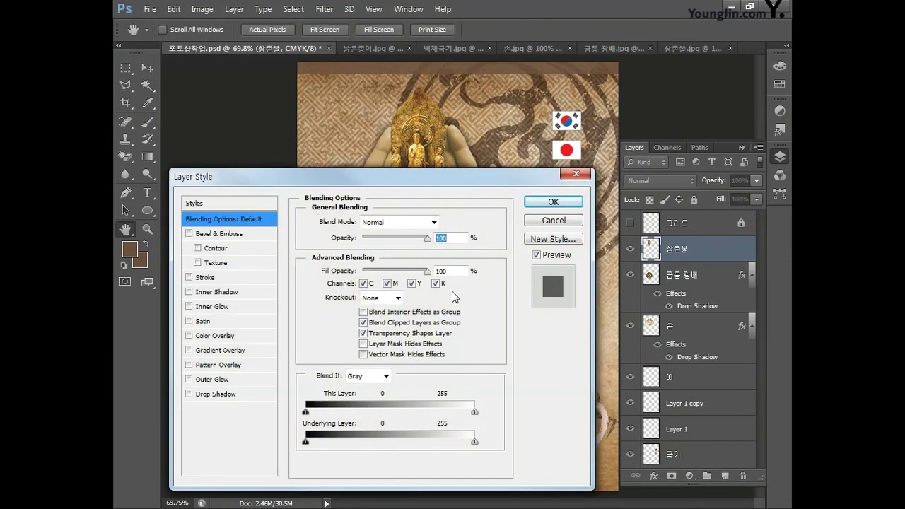
pyautogui.click(219, 396)
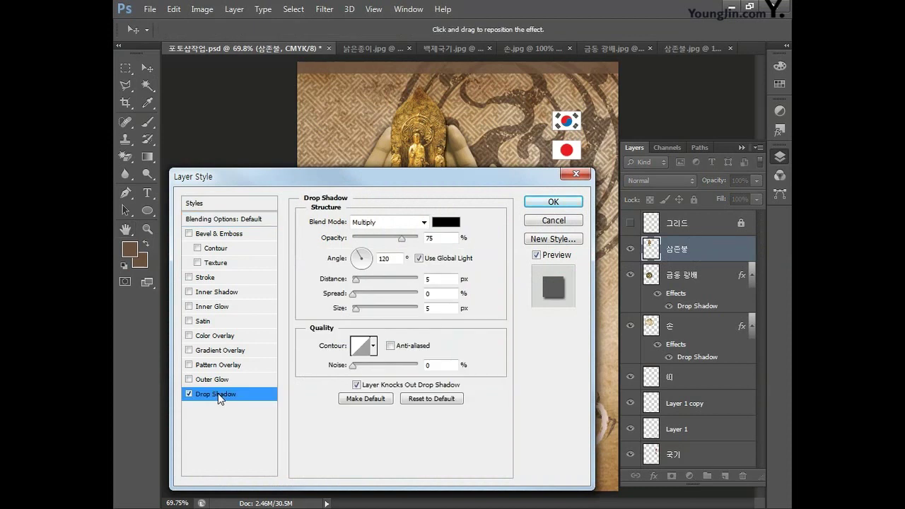
pyautogui.doubleClick(447, 279)
pyautogui.write('2')
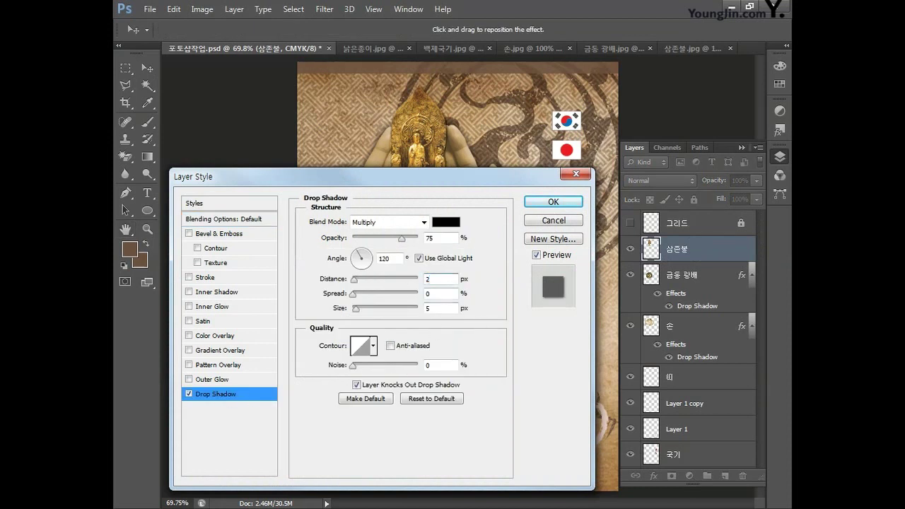
pyautogui.doubleClick(439, 294)
pyautogui.press('Tab')
pyautogui.write('12')
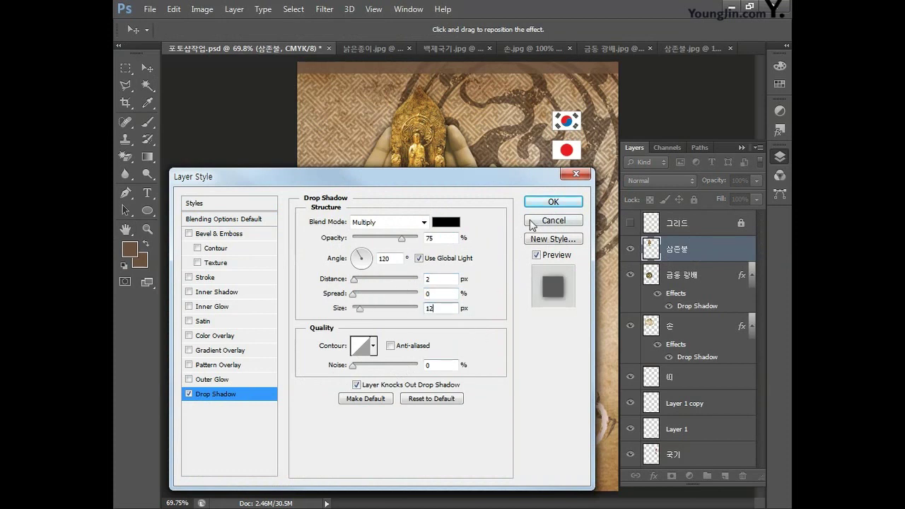
pyautogui.click(552, 202)
pyautogui.press('w')
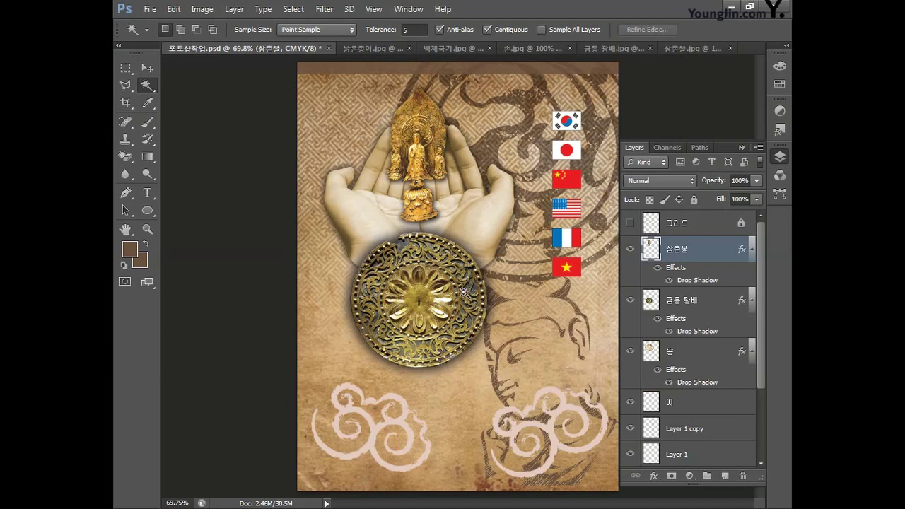
pyautogui.hotkey('ctrl', 's')
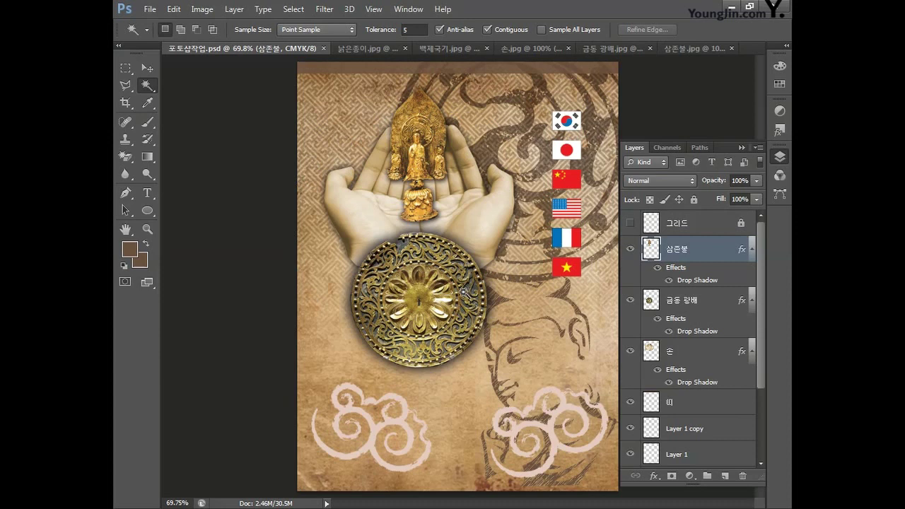
# Step: Open the source image 로고 from the 제공소스 folder
pyautogui.click(150, 8)
pyautogui.click(164, 36)
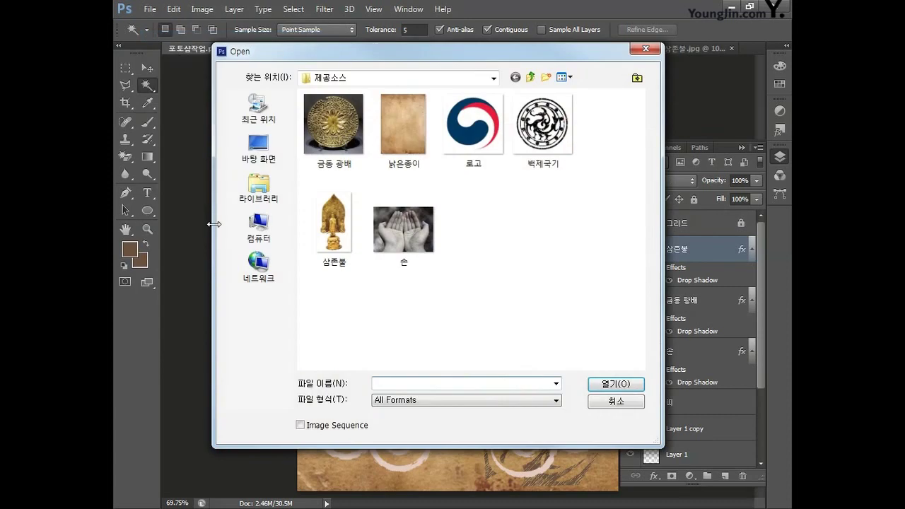
pyautogui.click(473, 150)
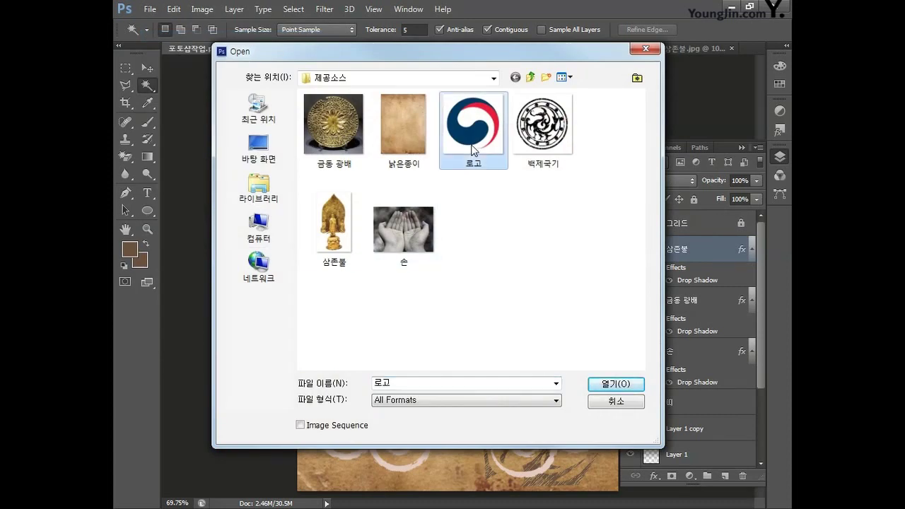
pyautogui.click(613, 384)
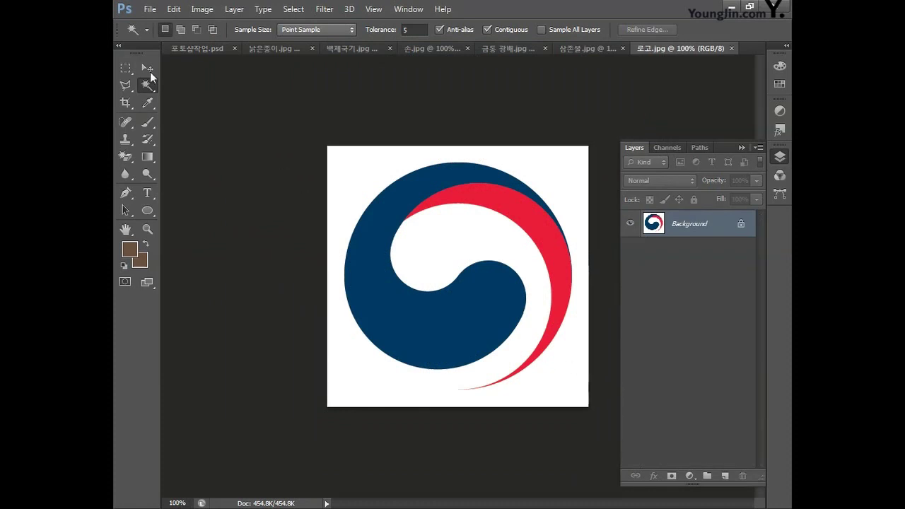
# Step: Select the taegeuk logo with a circular Elliptical Marquee at 0 px feather, leaving a thin white margin around it
pyautogui.click(126, 66)
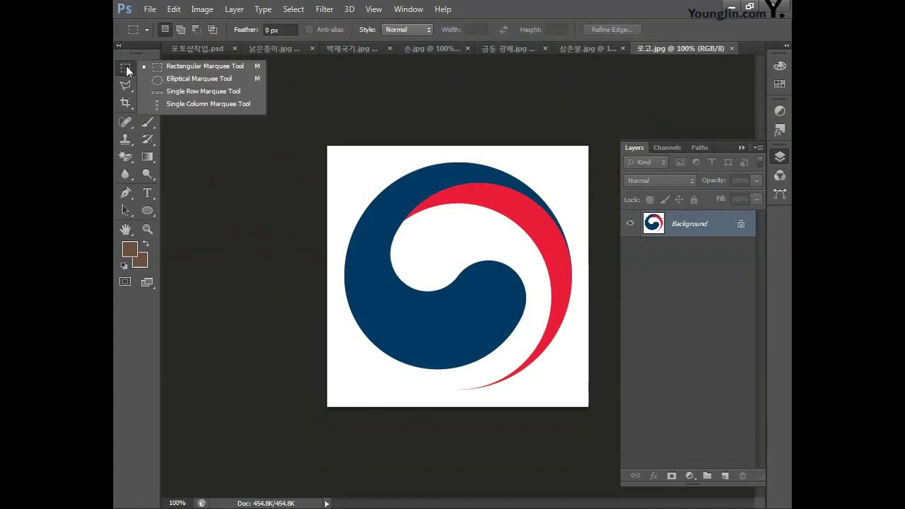
pyautogui.click(184, 76)
pyautogui.click(249, 31)
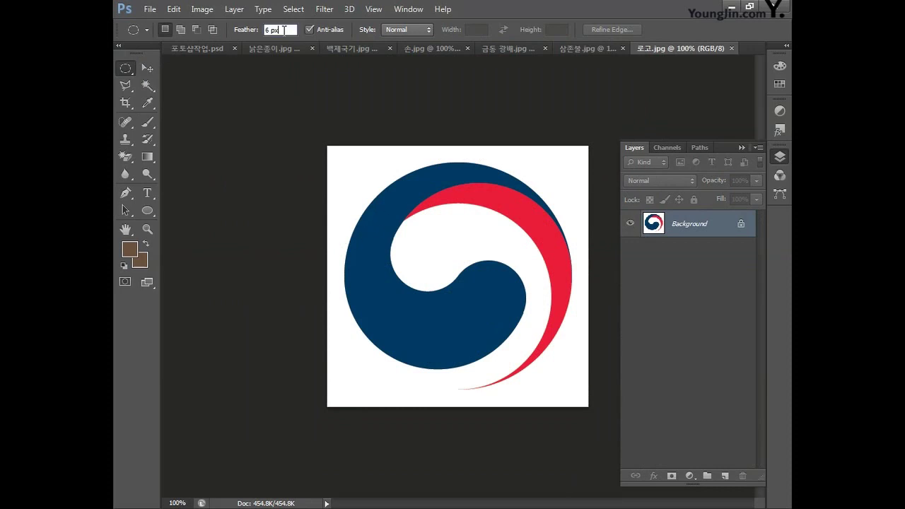
pyautogui.write('0')
pyautogui.press('Return')
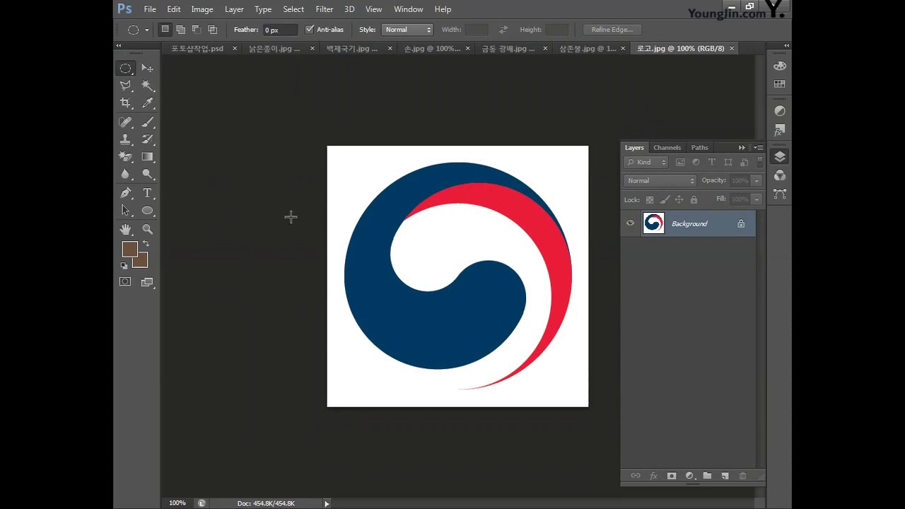
pyautogui.moveTo(332, 158); pyautogui.dragTo(585, 402)
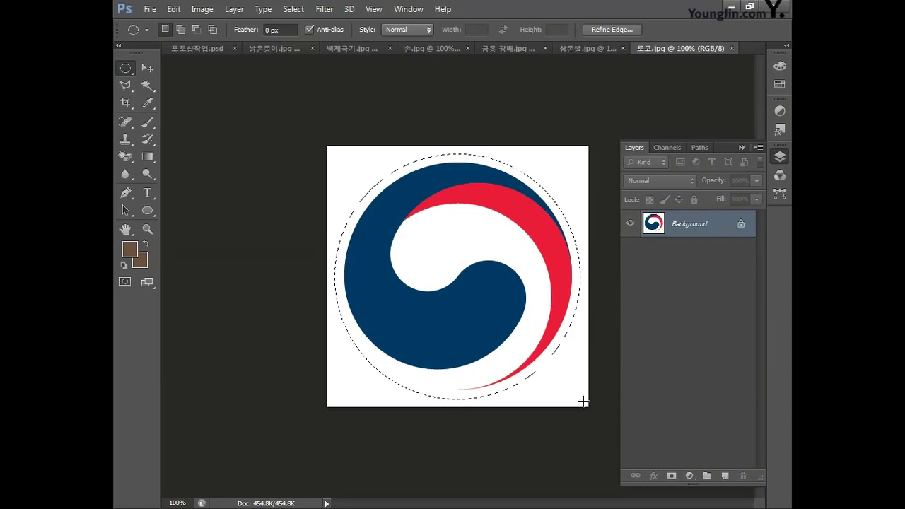
# Step: Copy the selected logo into 포토샵작업.psd, shrink it to a small emblem and place it in the poster's upper-left corner
pyautogui.click(189, 50)
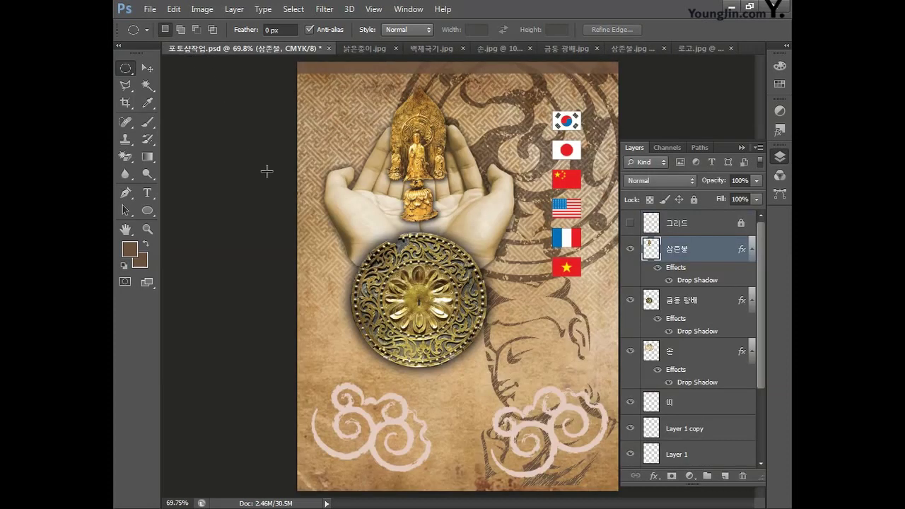
pyautogui.hotkey('ctrl', 'v')
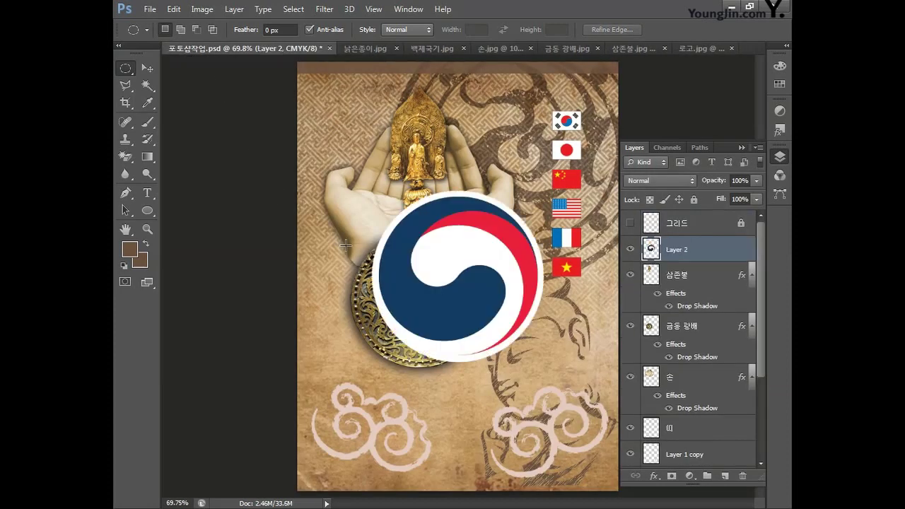
pyautogui.hotkey('ctrl', 't')
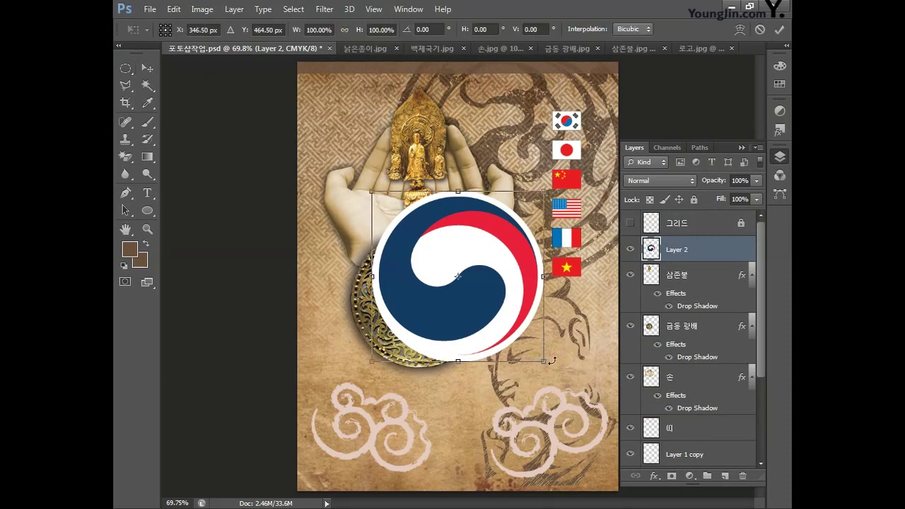
pyautogui.moveTo(544, 363); pyautogui.dragTo(340, 107)
pyautogui.press('Return')
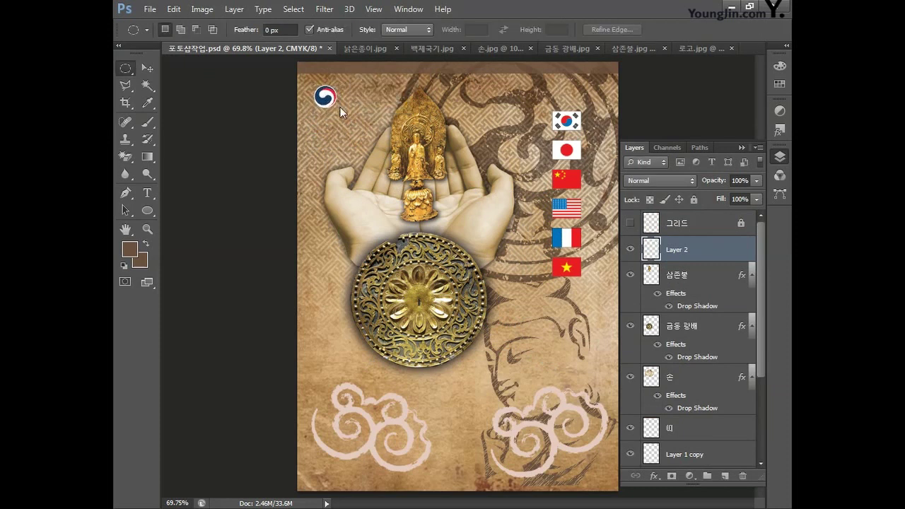
pyautogui.press('v')
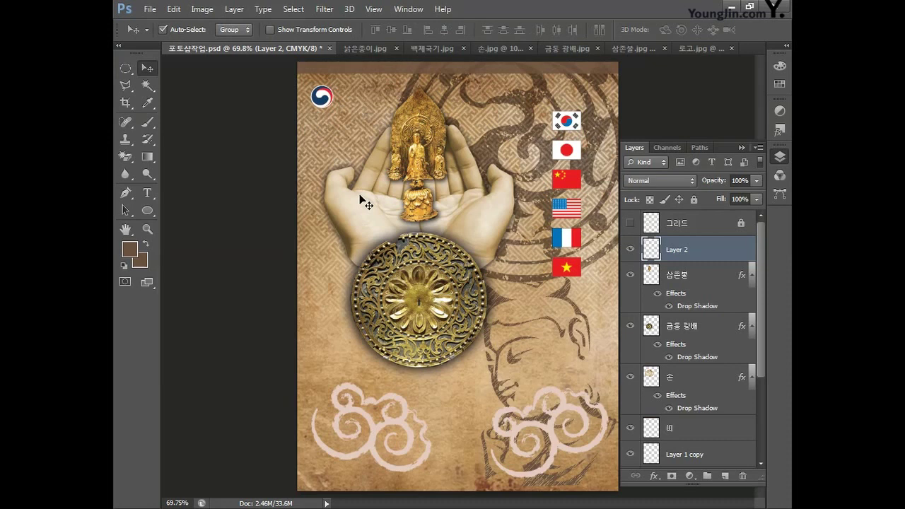
# Step: Add the horizontal title text 백제유물대전 in 60 pt GyeonggiTitleV across the lower edge of the golden disc
pyautogui.click(147, 192)
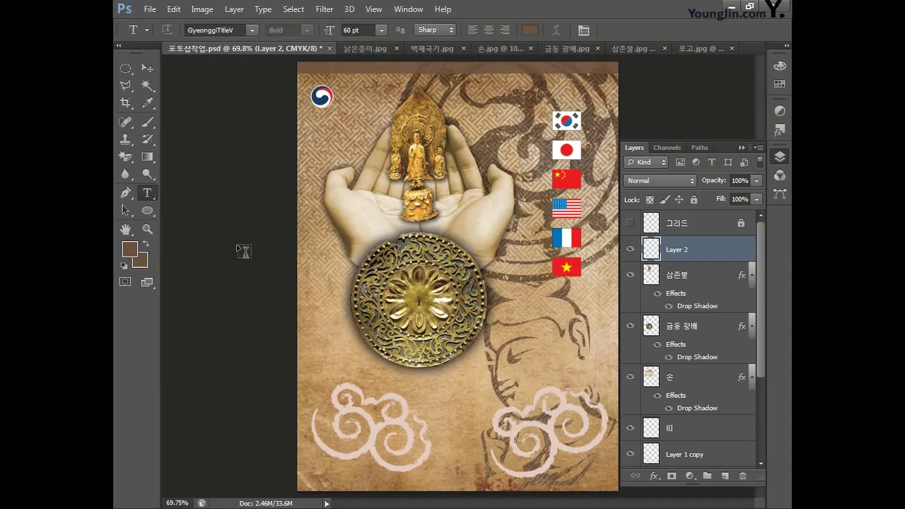
pyautogui.click(339, 386)
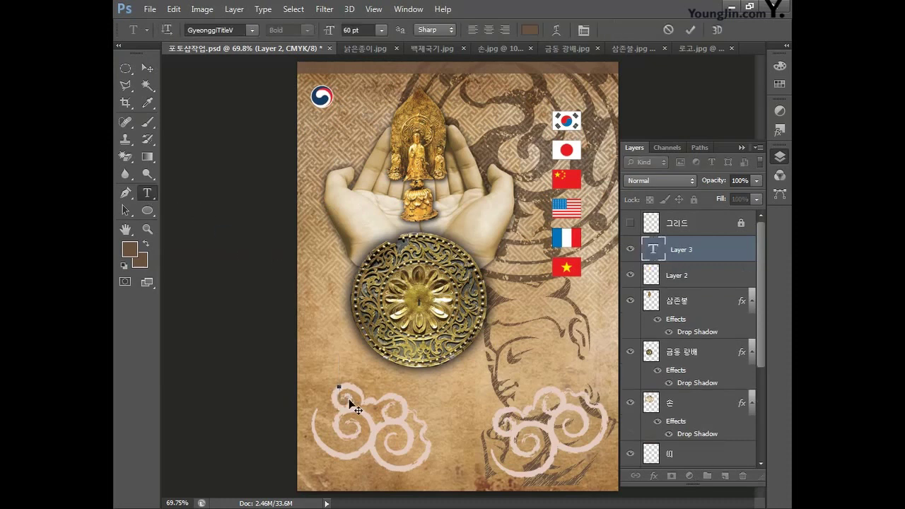
pyautogui.write('백제')
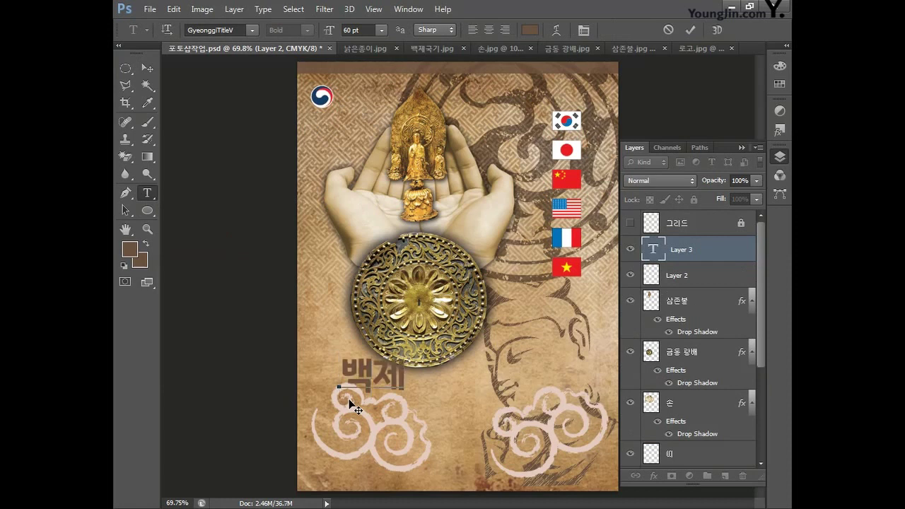
pyautogui.write('유물대전')
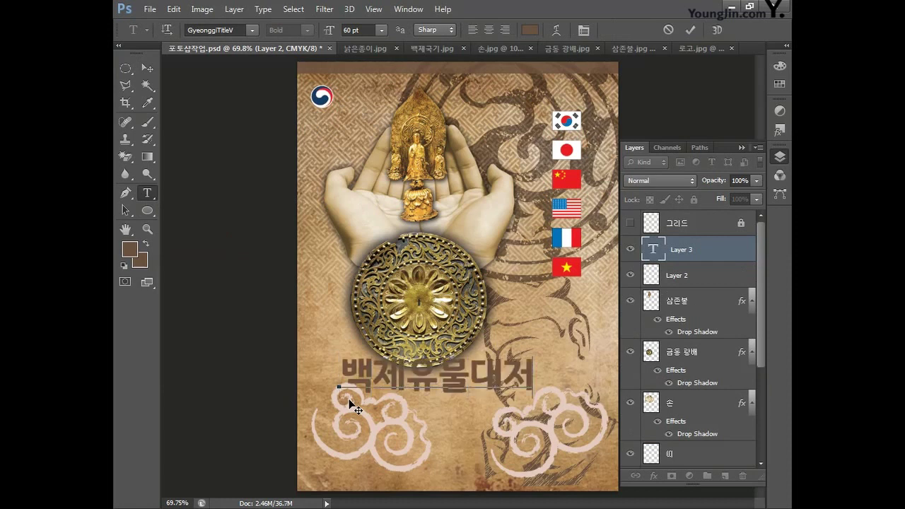
pyautogui.click(155, 70)
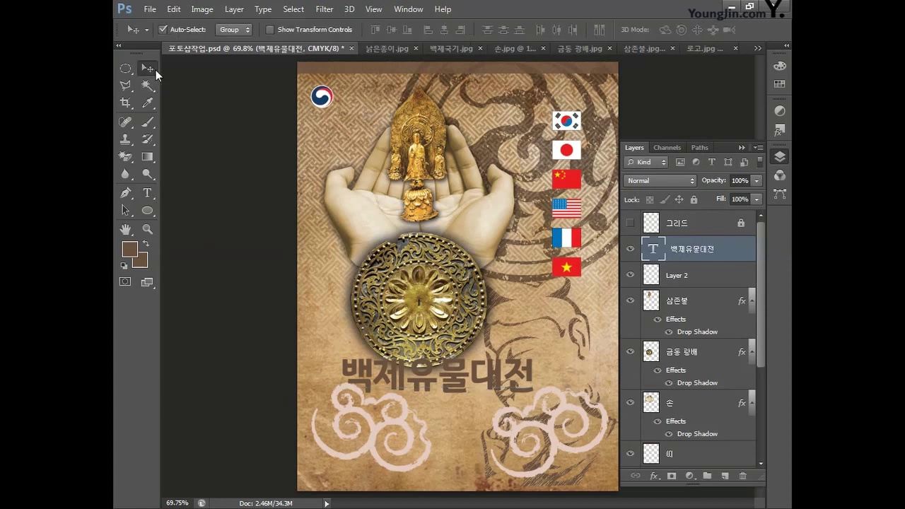
# Step: Bring up the character settings as a floating window and place it beside the title
pyautogui.click(396, 11)
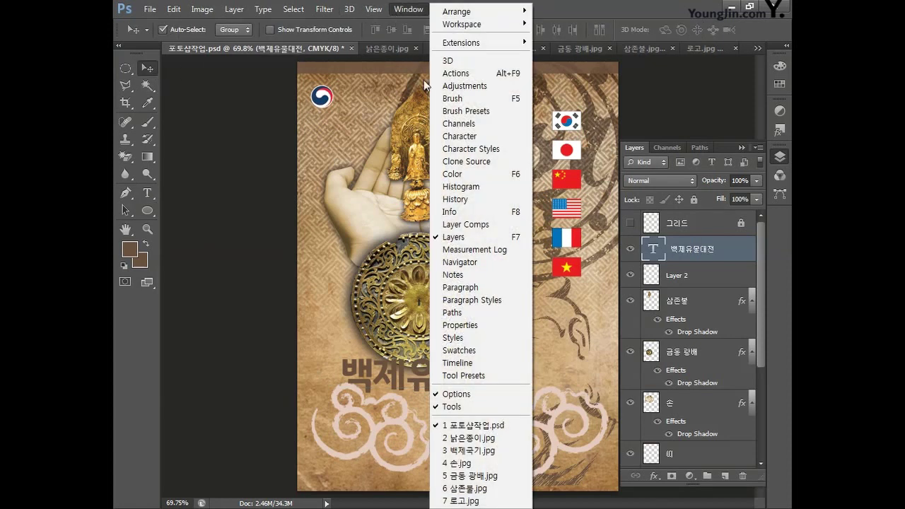
pyautogui.click(450, 136)
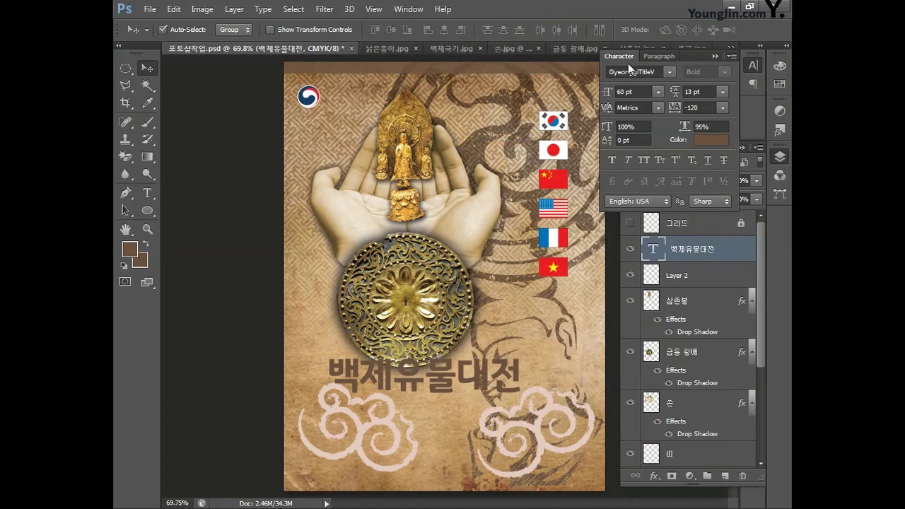
pyautogui.moveTo(753, 62); pyautogui.dragTo(288, 291)
pyautogui.click(288, 292)
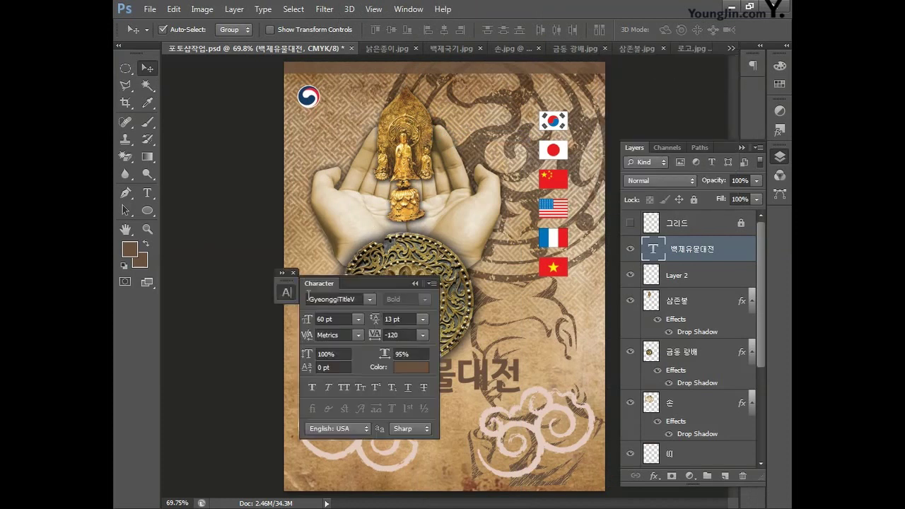
pyautogui.moveTo(358, 280); pyautogui.dragTo(244, 316)
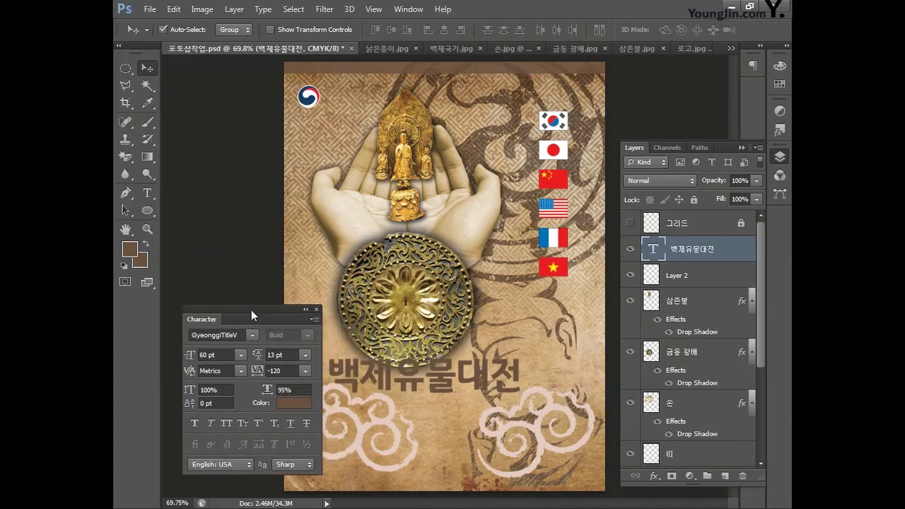
# Step: Set the 백제유물대전 title's font size to 78 pt and move the title just below the golden disc
pyautogui.click(230, 356)
pyautogui.write('80')
pyautogui.press('Return')
pyautogui.moveTo(260, 317); pyautogui.dragTo(253, 126)
pyautogui.press('Down')
pyautogui.press('Down')
pyautogui.moveTo(434, 383); pyautogui.dragTo(430, 398)
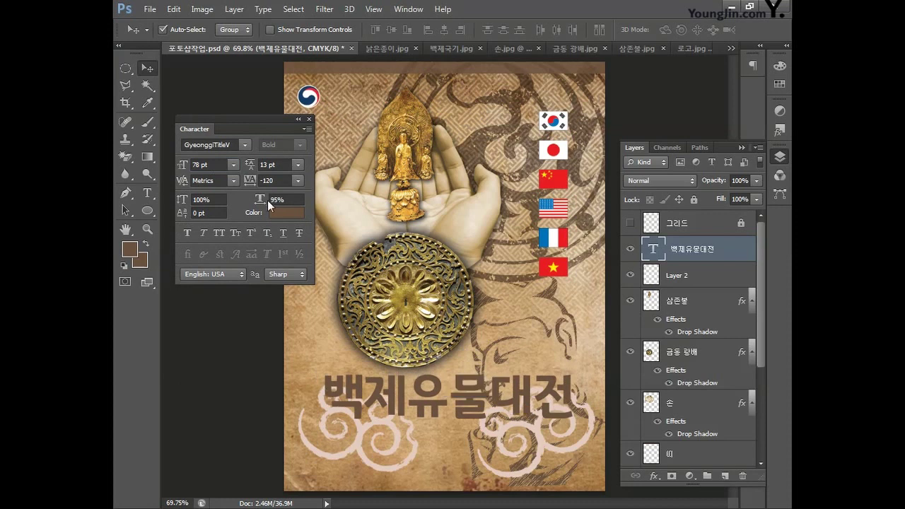
# Step: Set the title's text color to yellow with C 0, M 10, Y 100, K 0
pyautogui.click(290, 214)
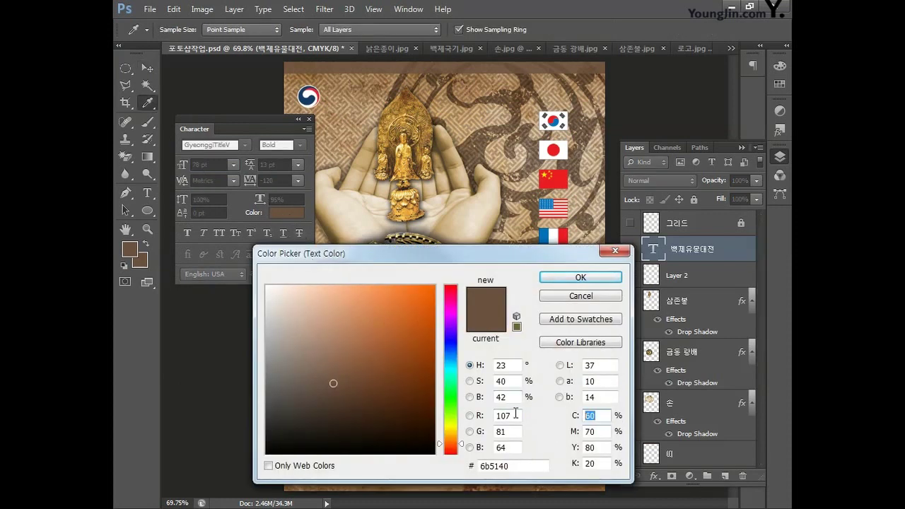
pyautogui.write('0')
pyautogui.press('Tab')
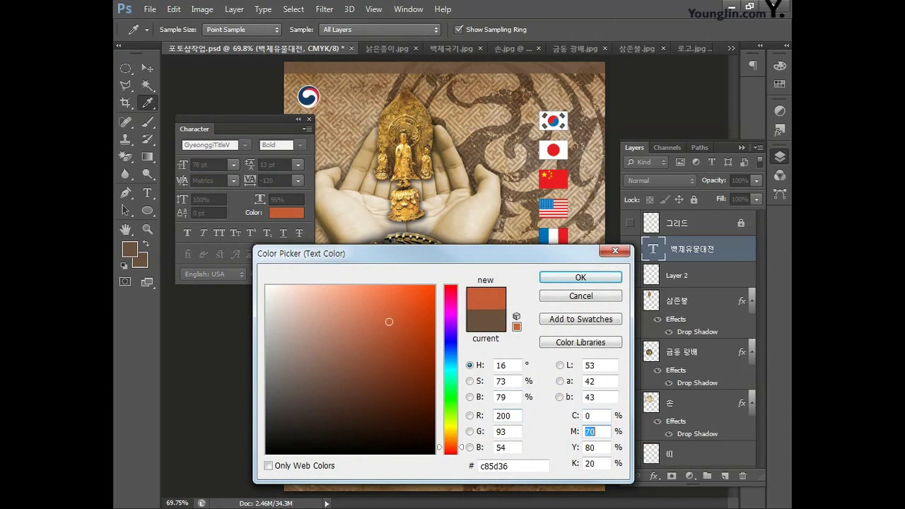
pyautogui.write('10')
pyautogui.press('Tab')
pyautogui.write('100')
pyautogui.press('Tab')
pyautogui.write('0')
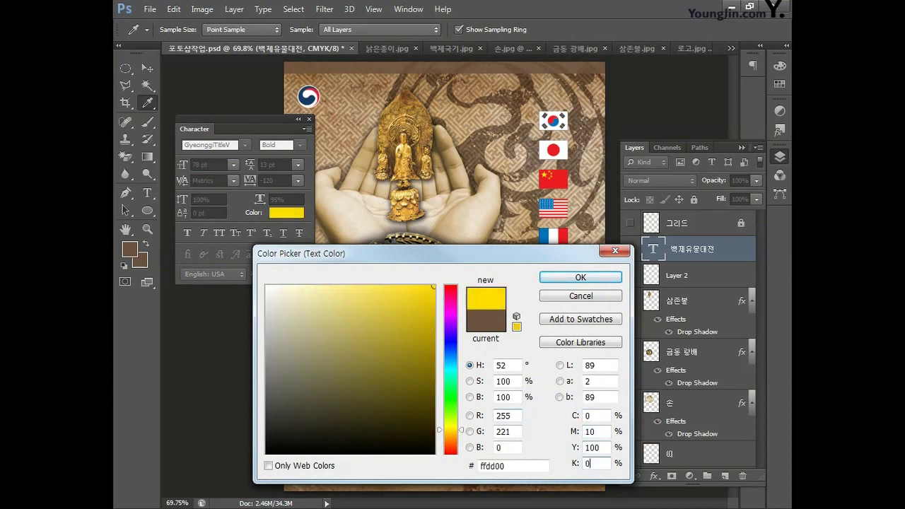
pyautogui.click(575, 279)
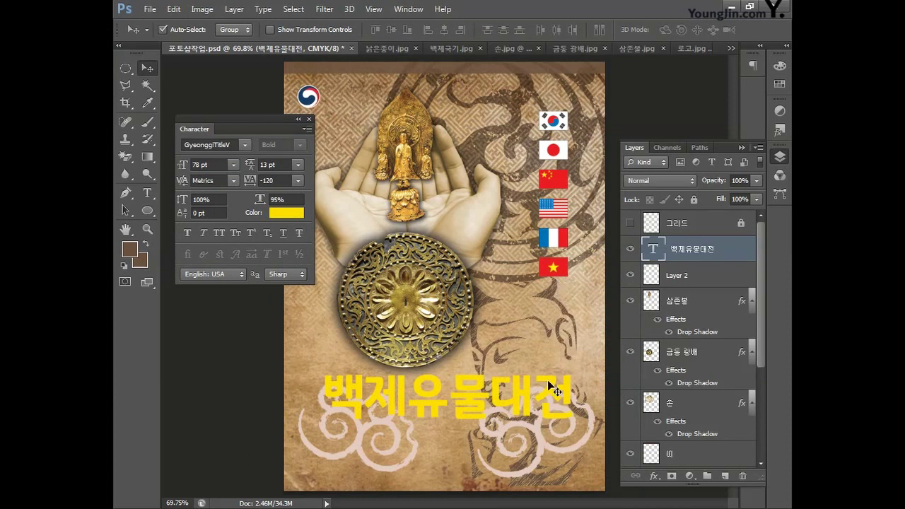
# Step: Rasterize the 백제유물대전 type layer
pyautogui.click(234, 8)
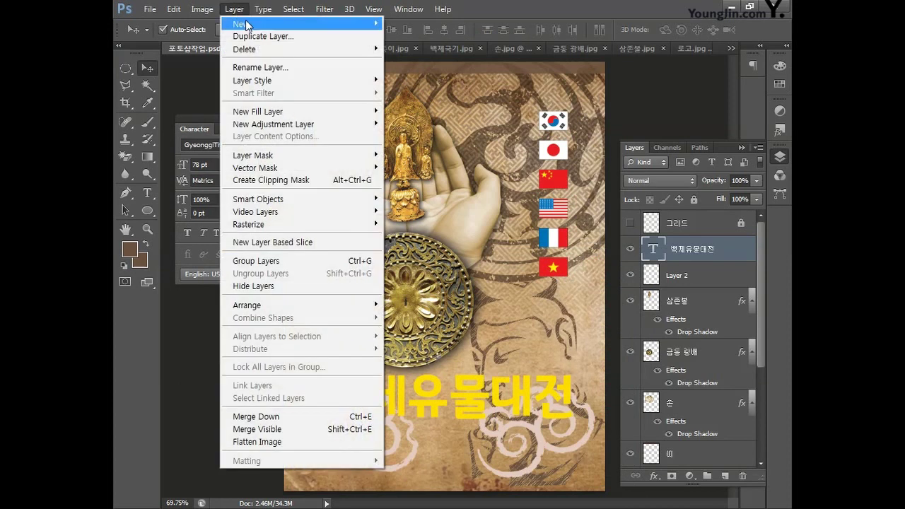
pyautogui.moveTo(283, 224)
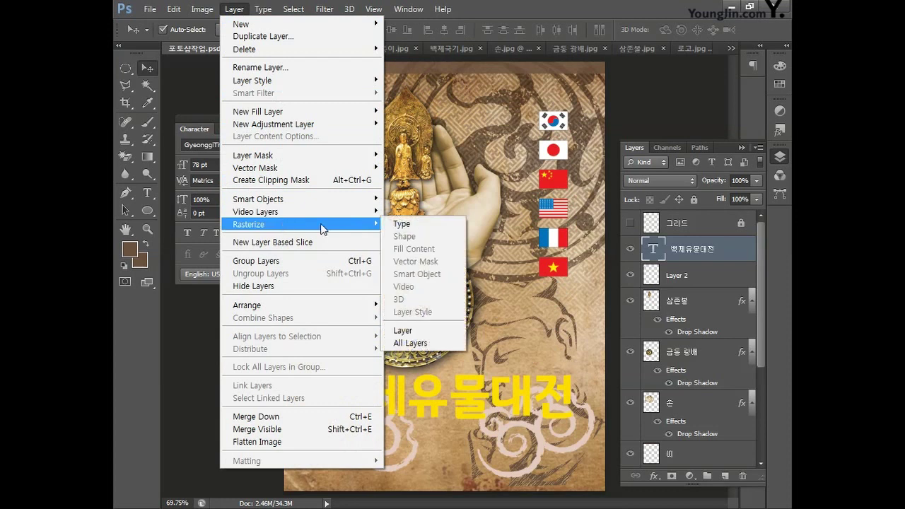
pyautogui.click(400, 226)
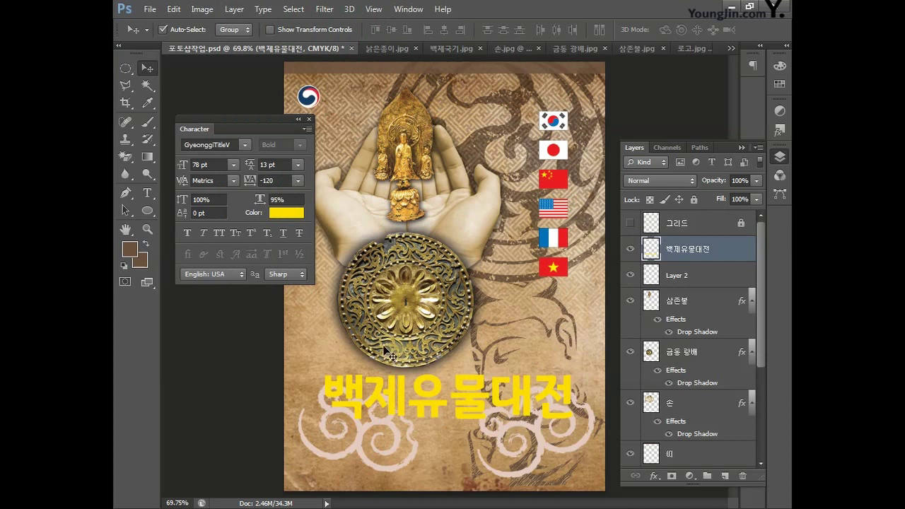
# Step: Convert the poster to RGB Color mode without flattening its layers
pyautogui.click(200, 10)
pyautogui.moveTo(212, 26)
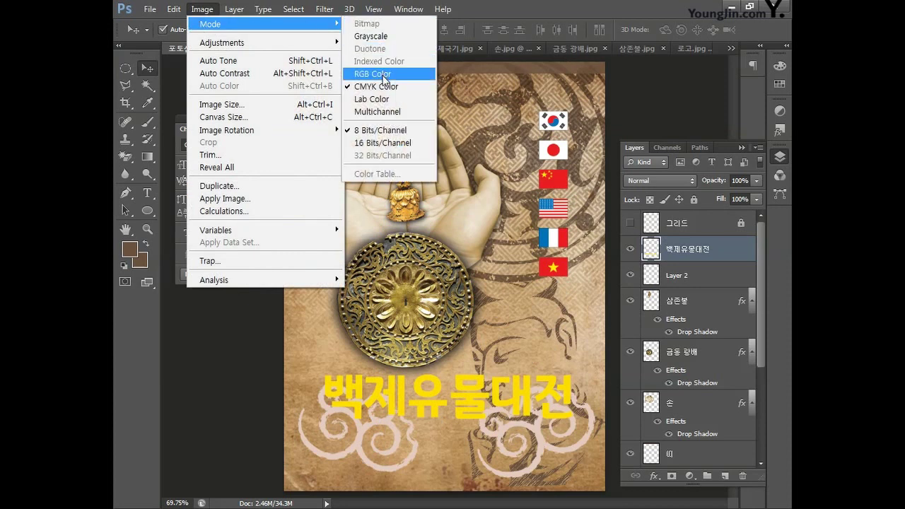
pyautogui.click(385, 73)
pyautogui.click(541, 204)
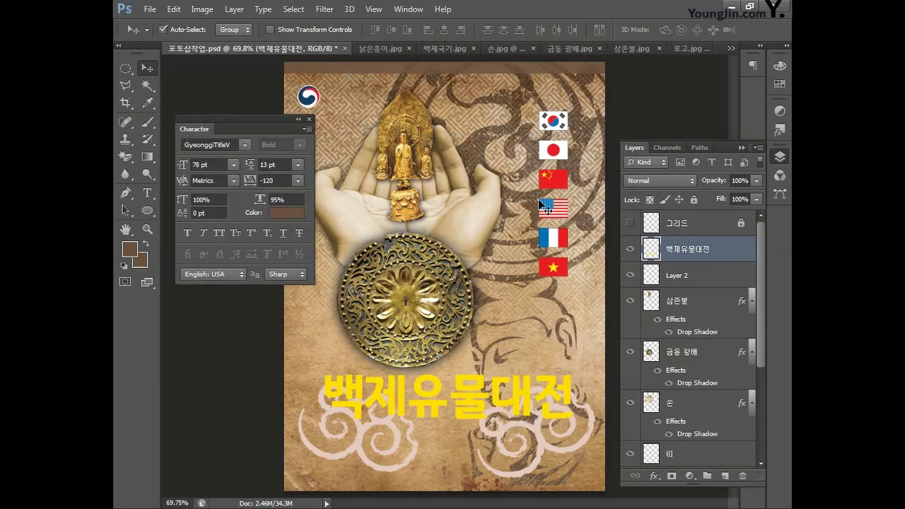
# Step: Apply a Craquelure texture filter to the 백제유물대전 title with Crack Spacing 15, Crack Depth 6 and Crack Brightness 9
pyautogui.click(324, 9)
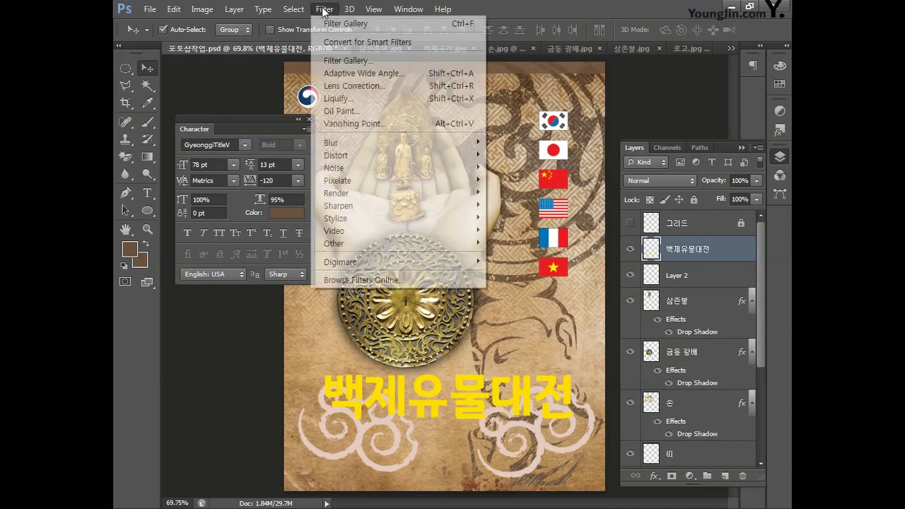
pyautogui.click(347, 61)
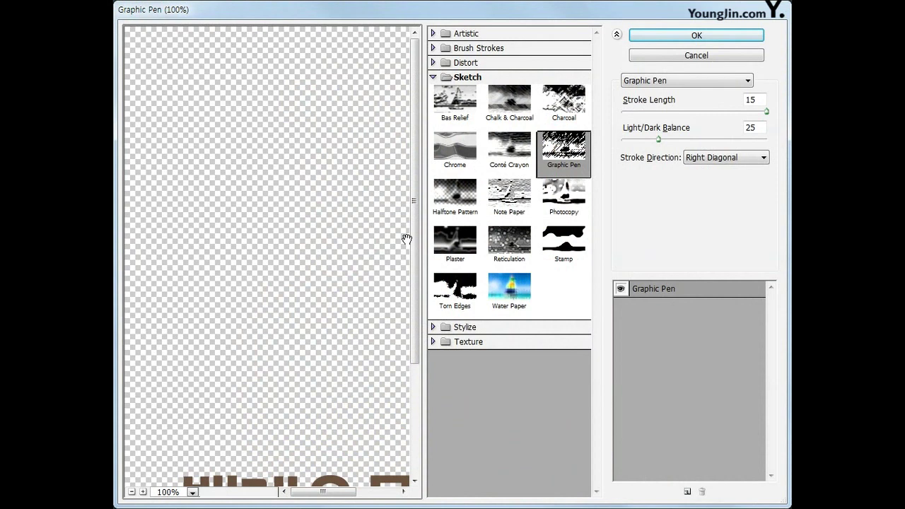
pyautogui.click(433, 341)
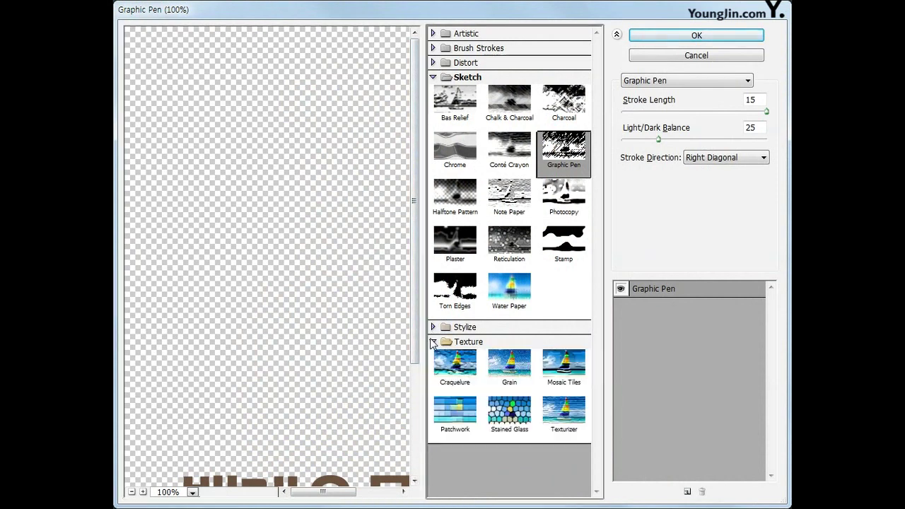
pyautogui.click(456, 369)
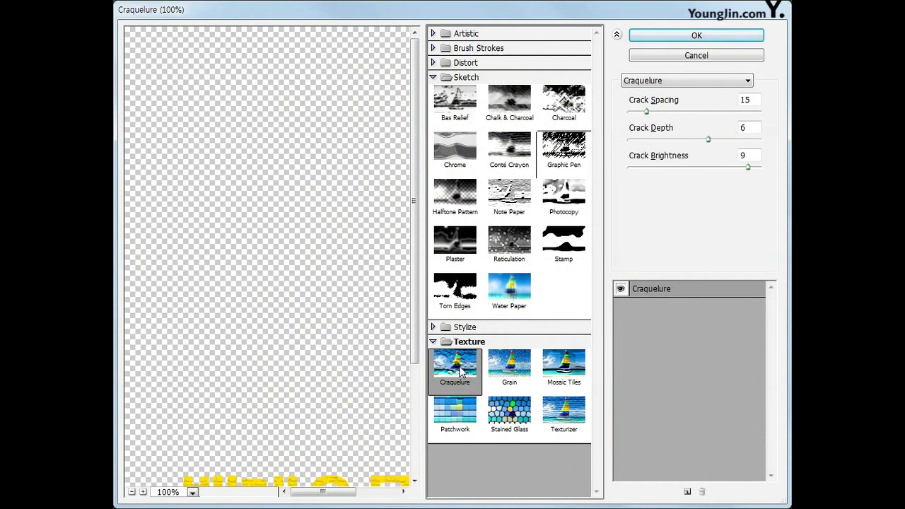
pyautogui.moveTo(755, 99); pyautogui.dragTo(733, 100)
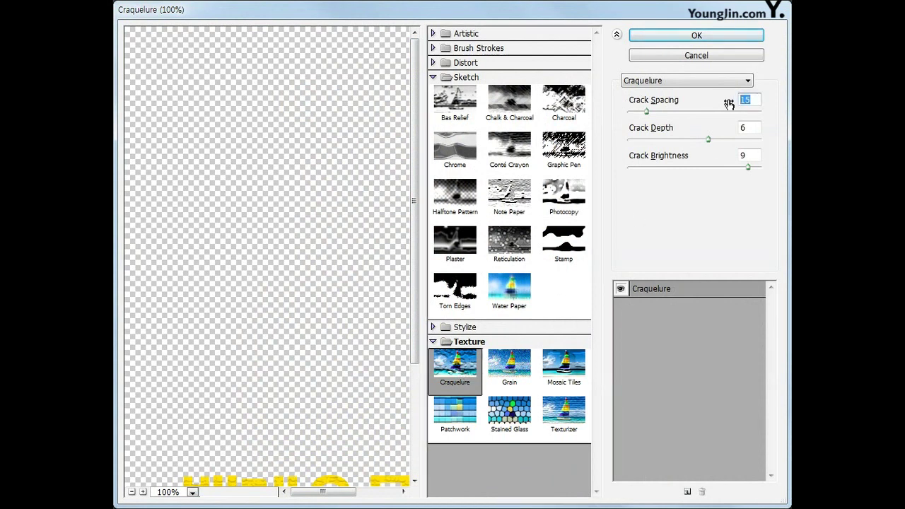
pyautogui.write('15')
pyautogui.moveTo(743, 130); pyautogui.dragTo(735, 130)
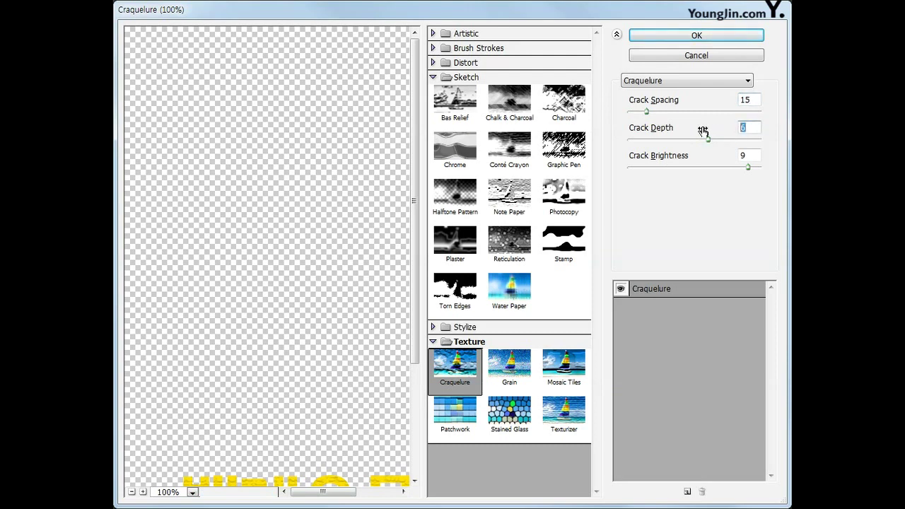
pyautogui.press('Tab')
pyautogui.click(683, 35)
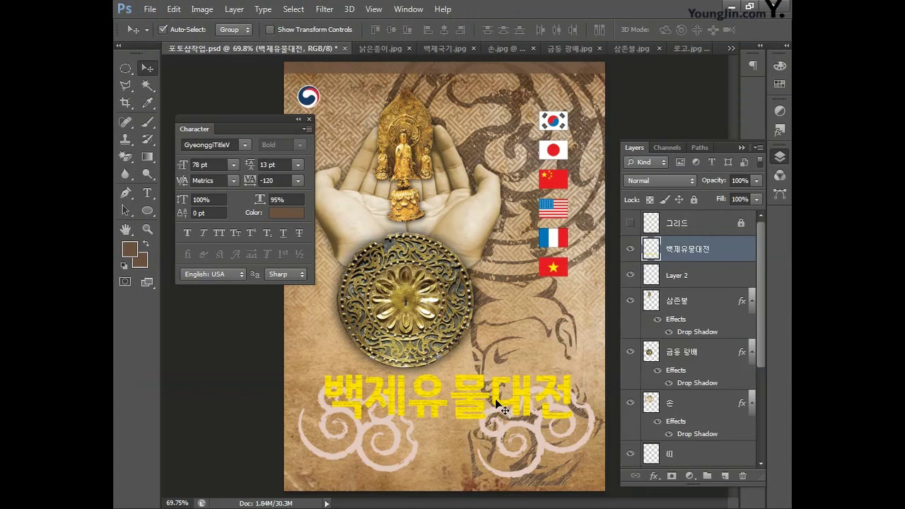
# Step: Add a Drop Shadow to the 백제유물대전 layer with Opacity 60%, Distance 6 px, Spread 9% and Size 6 px
pyautogui.doubleClick(732, 253)
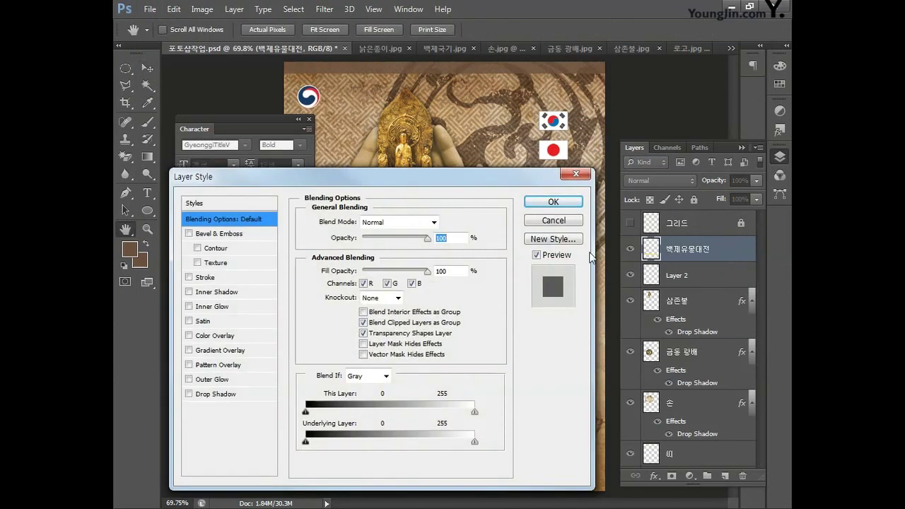
pyautogui.click(211, 396)
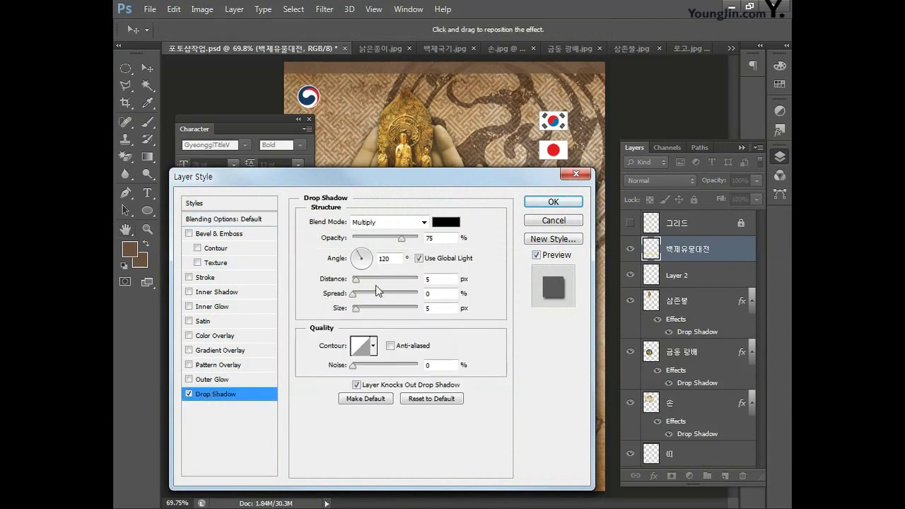
pyautogui.click(393, 239)
pyautogui.write('60')
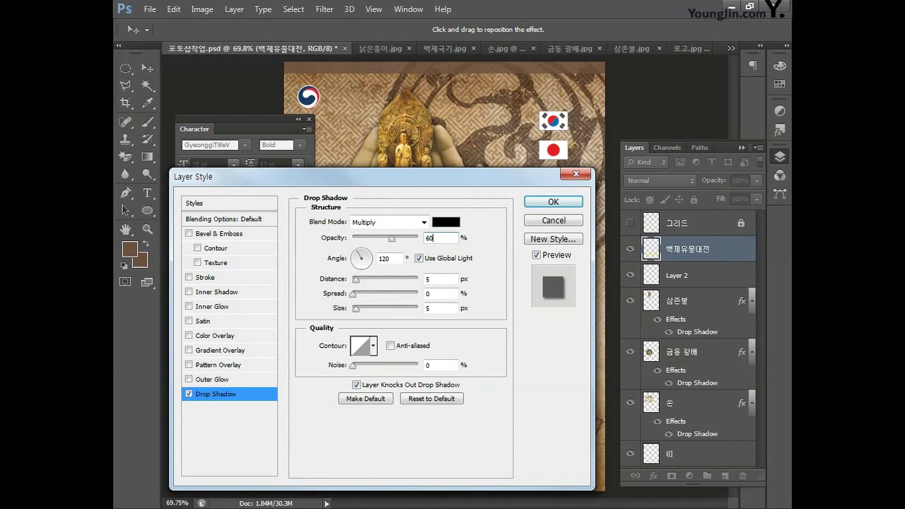
pyautogui.click(395, 280)
pyautogui.write('6')
pyautogui.press('Tab')
pyautogui.write('9')
pyautogui.press('Tab')
pyautogui.write('6')
pyautogui.click(552, 203)
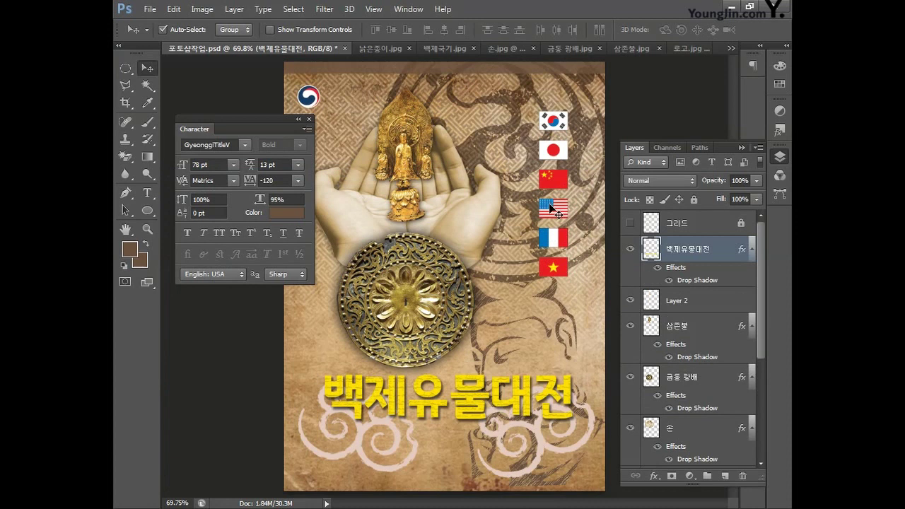
# Step: Clear the character settings from view and show the 그리드 layer to check the poster's alignment, then hide it again
pyautogui.click(309, 121)
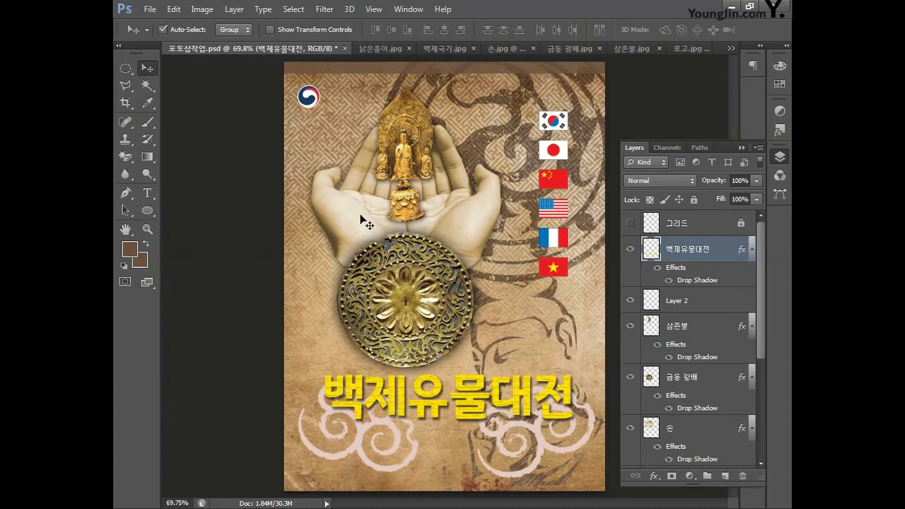
pyautogui.click(631, 223)
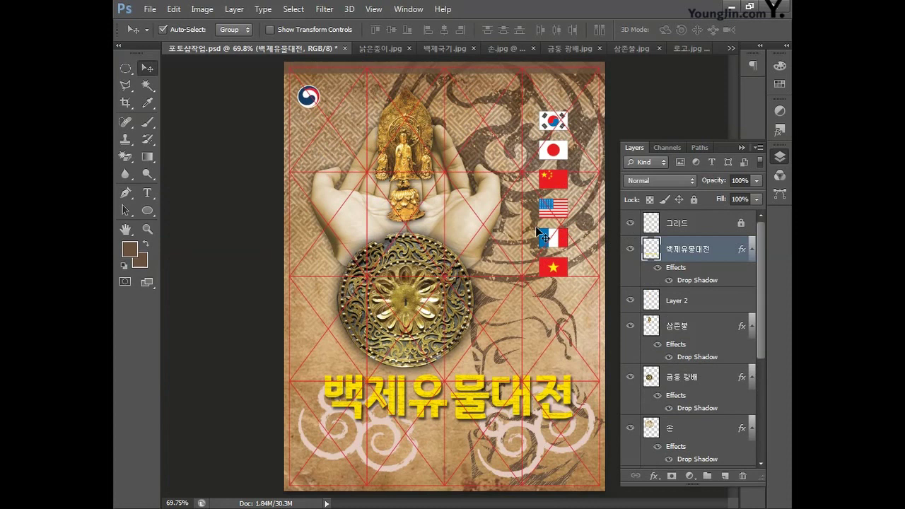
pyautogui.click(630, 223)
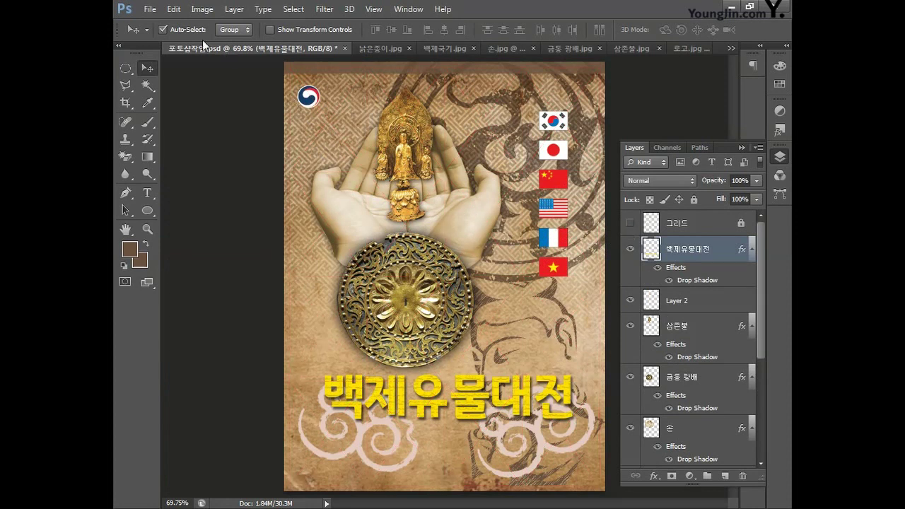
# Step: Save a copy of the poster in the 작업 folder as a JPEG named 01 with Maximum quality 12 and Baseline ("Standard") format
pyautogui.click(150, 9)
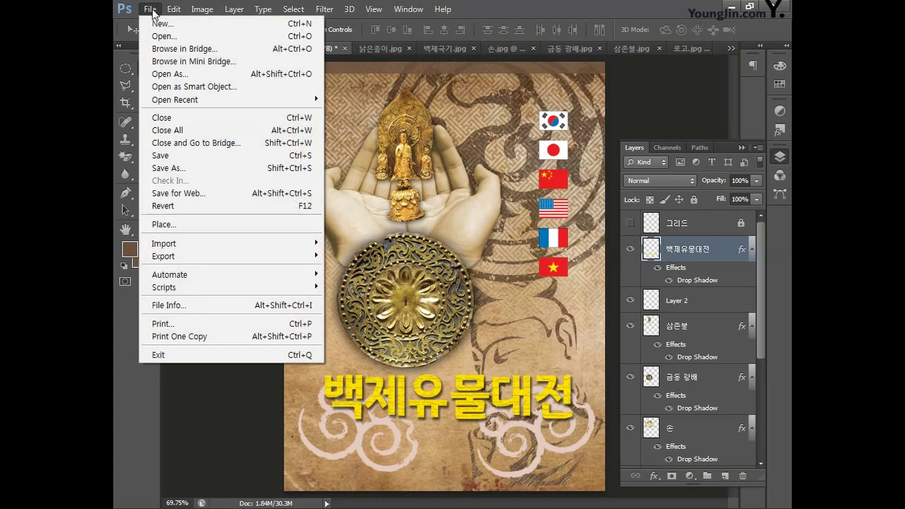
pyautogui.click(193, 168)
pyautogui.click(393, 290)
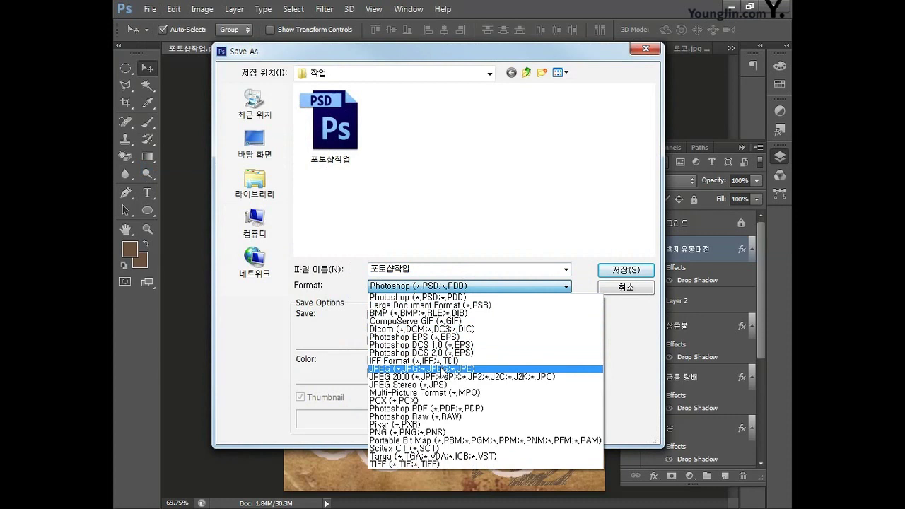
pyautogui.click(442, 369)
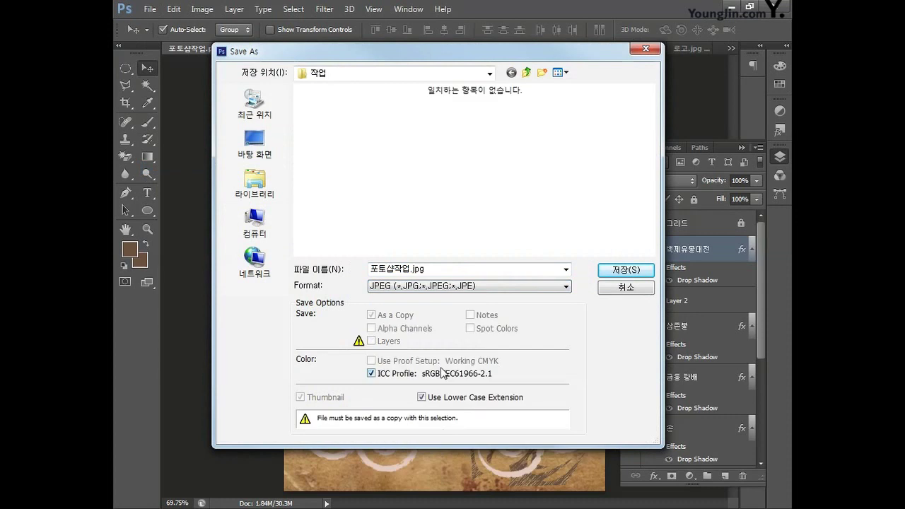
pyautogui.doubleClick(435, 273)
pyautogui.write('01')
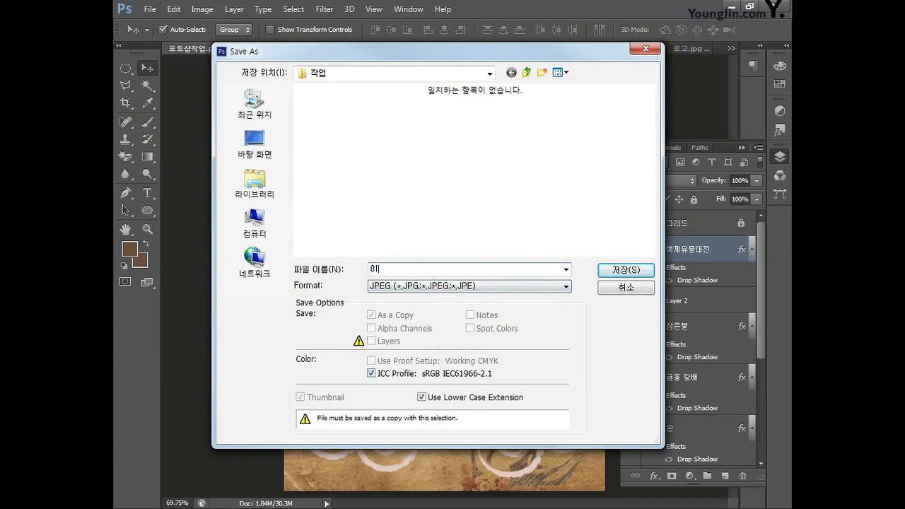
pyautogui.click(614, 269)
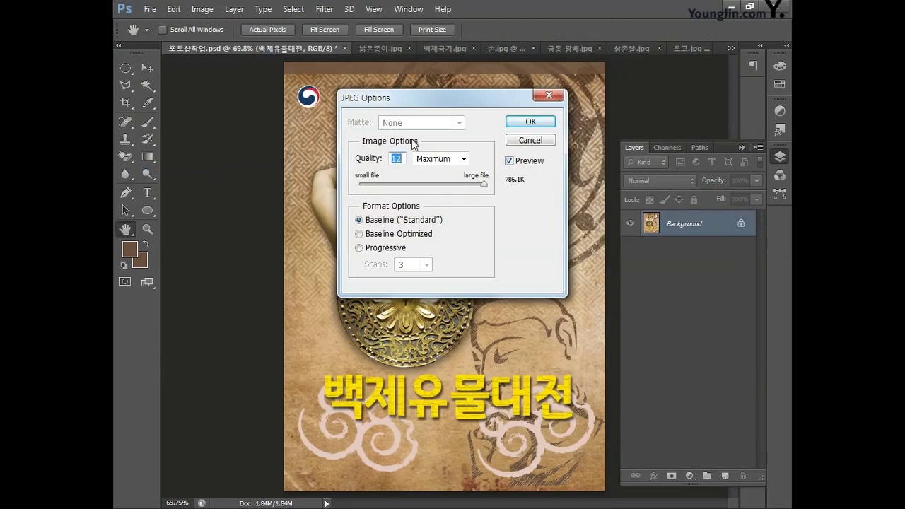
pyautogui.click(523, 125)
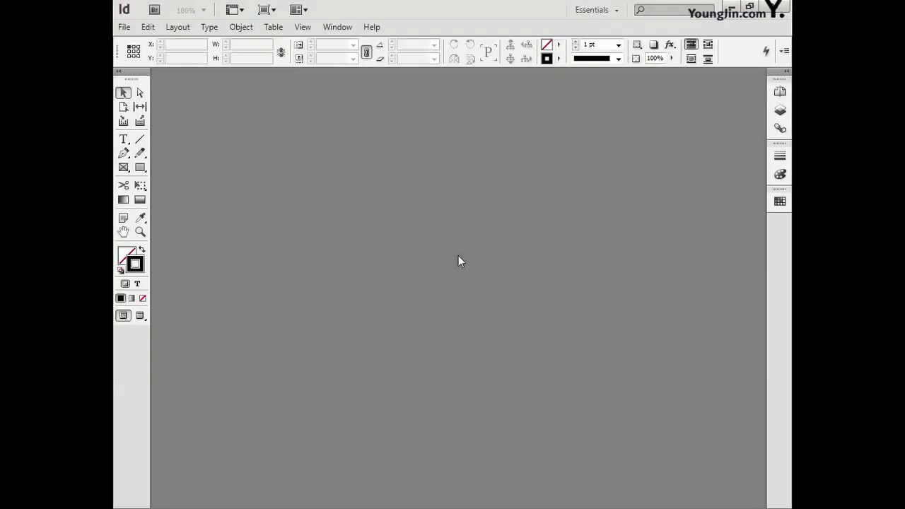
# Step: Switch to InDesign and set up a new print document with 1 page, Facing Pages off and A4 page size
pyautogui.click(124, 27)
pyautogui.moveTo(139, 43)
pyautogui.click(325, 43)
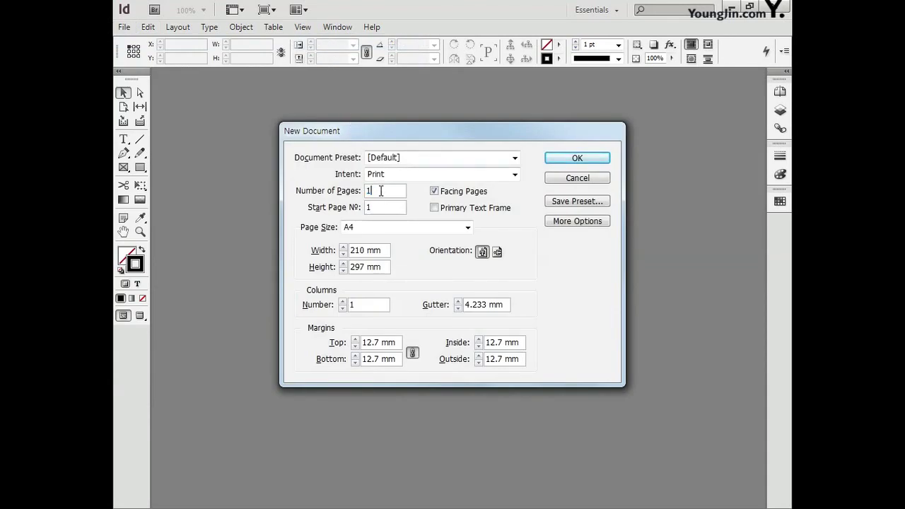
pyautogui.write('1')
pyautogui.click(434, 191)
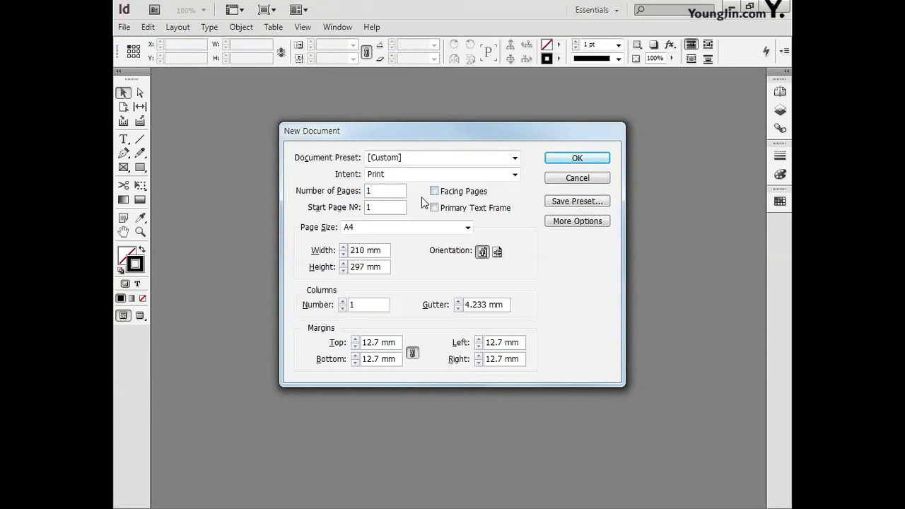
pyautogui.click(404, 227)
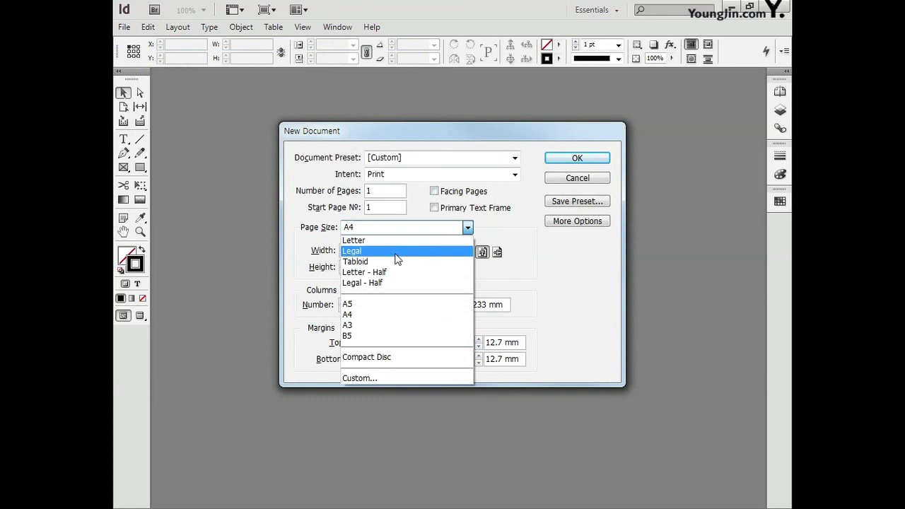
pyautogui.click(379, 315)
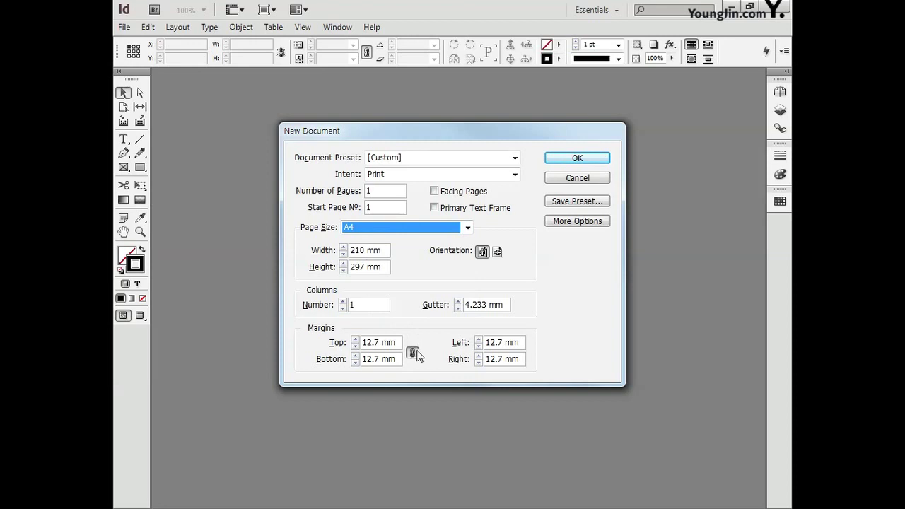
# Step: Set the new document's top and bottom margins to 30.5 mm and left and right margins to 17 mm, and create it
pyautogui.moveTo(401, 344); pyautogui.dragTo(329, 350)
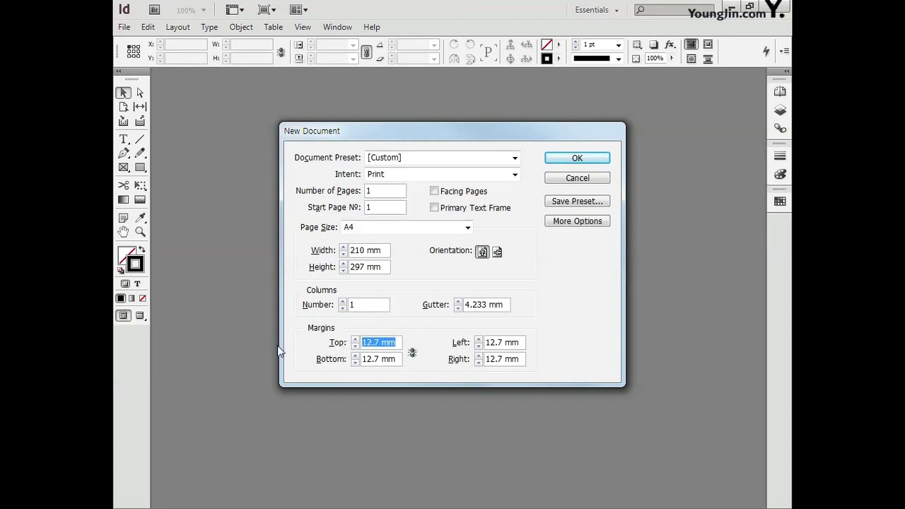
pyautogui.write('30.5')
pyautogui.moveTo(398, 360); pyautogui.dragTo(319, 365)
pyautogui.write('30.')
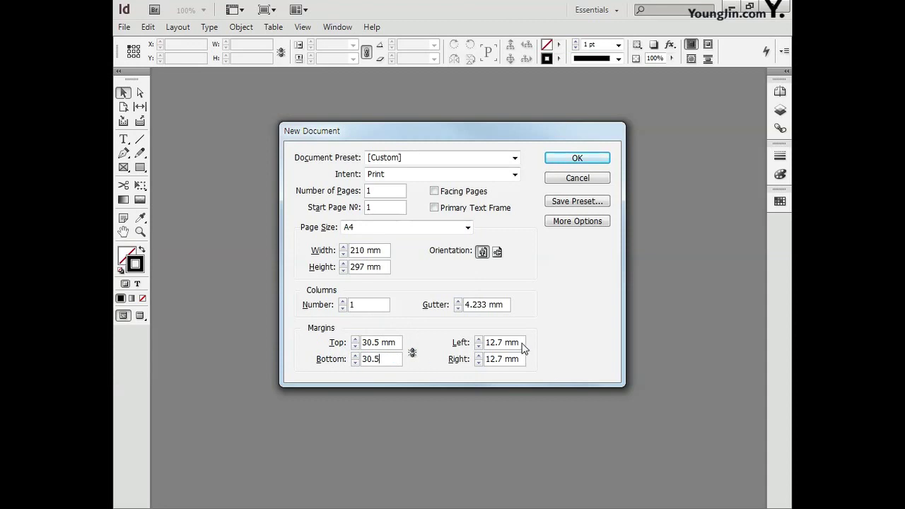
pyautogui.moveTo(523, 344); pyautogui.dragTo(456, 348)
pyautogui.write('1')
pyautogui.moveTo(526, 361); pyautogui.dragTo(447, 364)
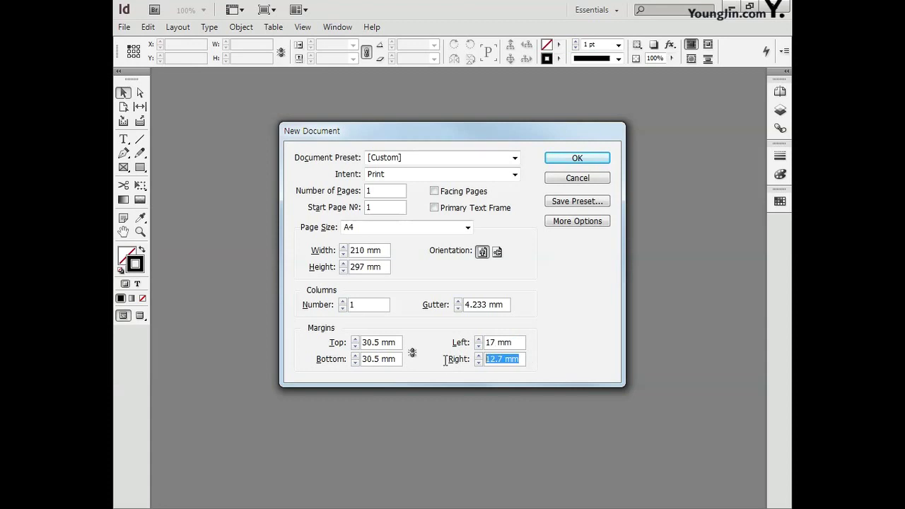
pyautogui.write('17')
pyautogui.click(563, 157)
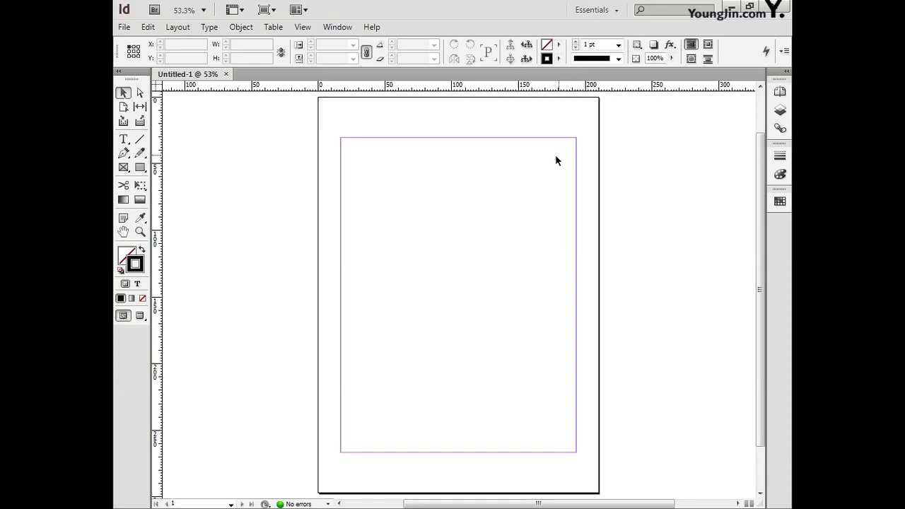
# Step: Move the ruler zero point to the upper-left margin corner and add a vertical guide at X 3 mm
pyautogui.moveTo(160, 90); pyautogui.dragTo(340, 137)
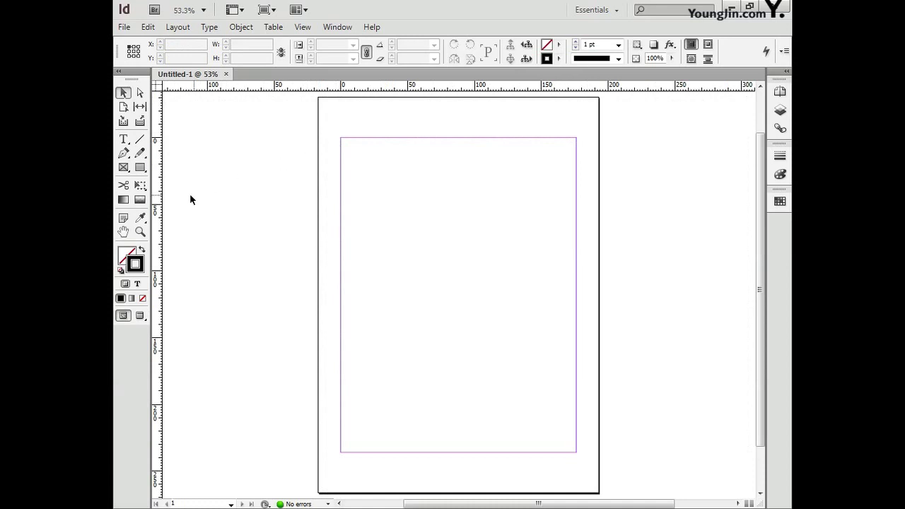
pyautogui.click(140, 234)
pyautogui.moveTo(313, 118); pyautogui.dragTo(369, 166)
pyautogui.moveTo(403, 210); pyautogui.dragTo(354, 208)
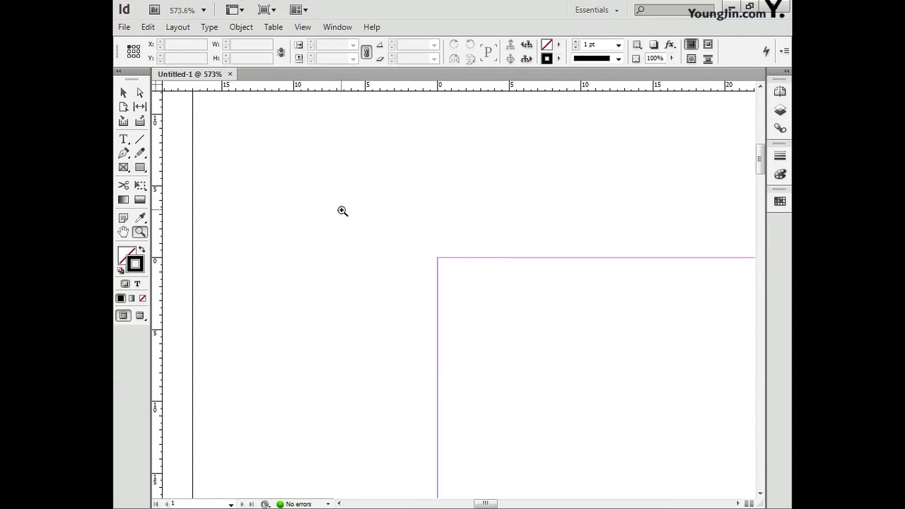
pyautogui.moveTo(159, 212); pyautogui.dragTo(439, 264)
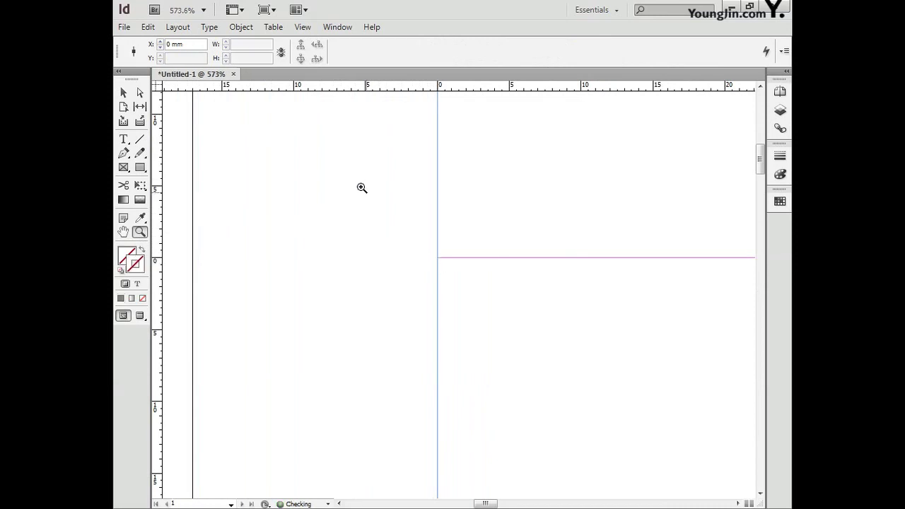
pyautogui.click(189, 44)
pyautogui.write('3')
pyautogui.press('Return')
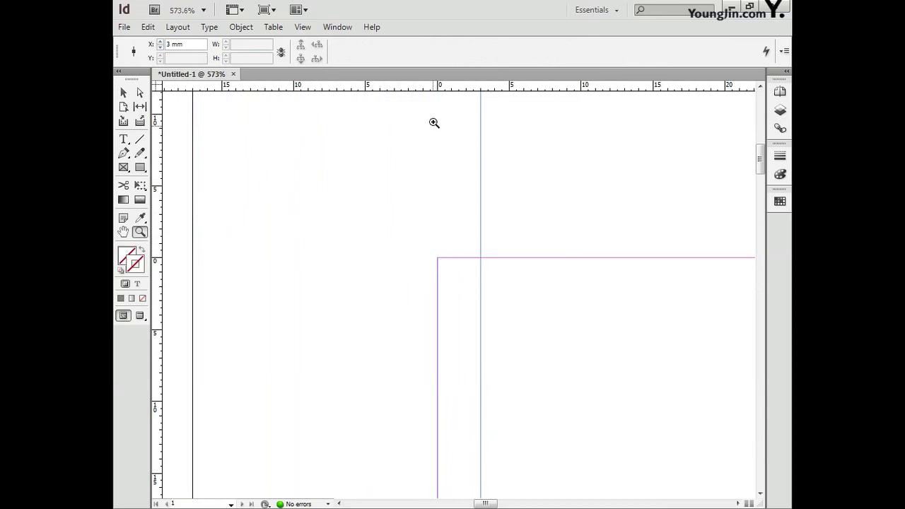
# Step: Add a horizontal guide across the page at Y 3 mm, just inside the upper margin line
pyautogui.moveTo(434, 90); pyautogui.dragTo(441, 139)
pyautogui.moveTo(446, 248); pyautogui.dragTo(447, 258)
pyautogui.write('3')
pyautogui.press('Return')
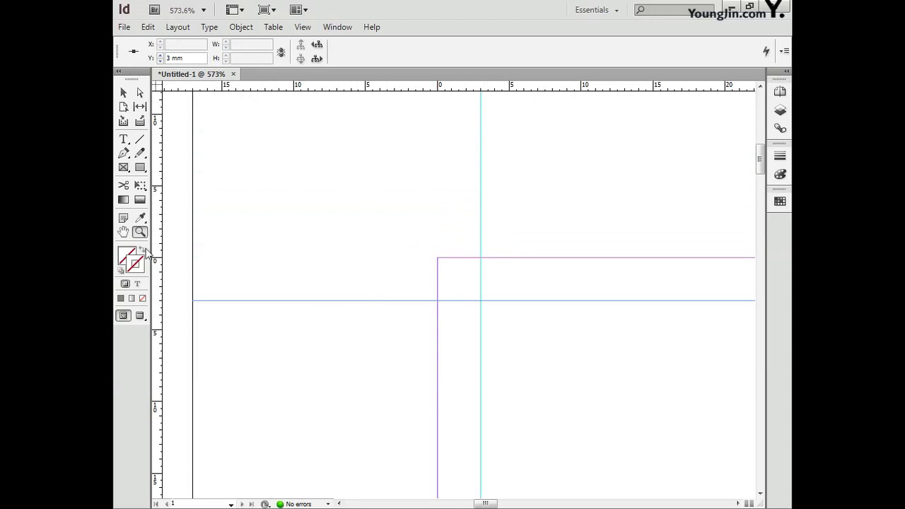
# Step: Add a vertical guide at X 173 mm, just inside the page's right margin line
pyautogui.doubleClick(123, 232)
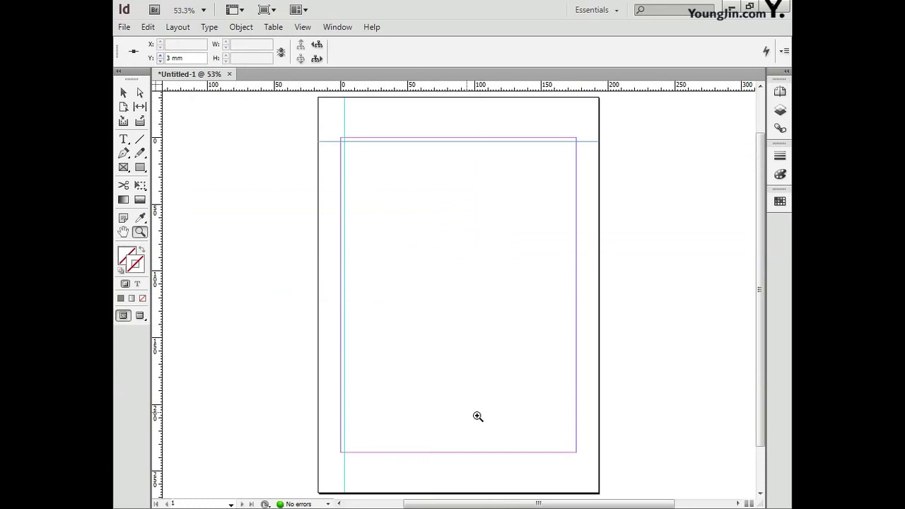
pyautogui.moveTo(550, 428); pyautogui.dragTo(588, 469)
pyautogui.press('space')
pyautogui.moveTo(546, 402); pyautogui.dragTo(511, 389)
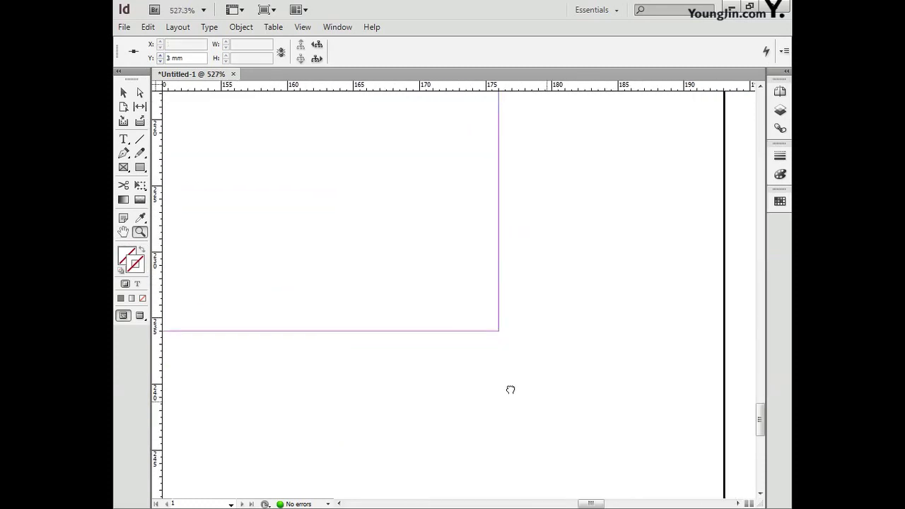
pyautogui.moveTo(157, 312); pyautogui.dragTo(497, 317)
pyautogui.moveTo(196, 46); pyautogui.dragTo(139, 47)
pyautogui.write('173')
pyautogui.press('Return')
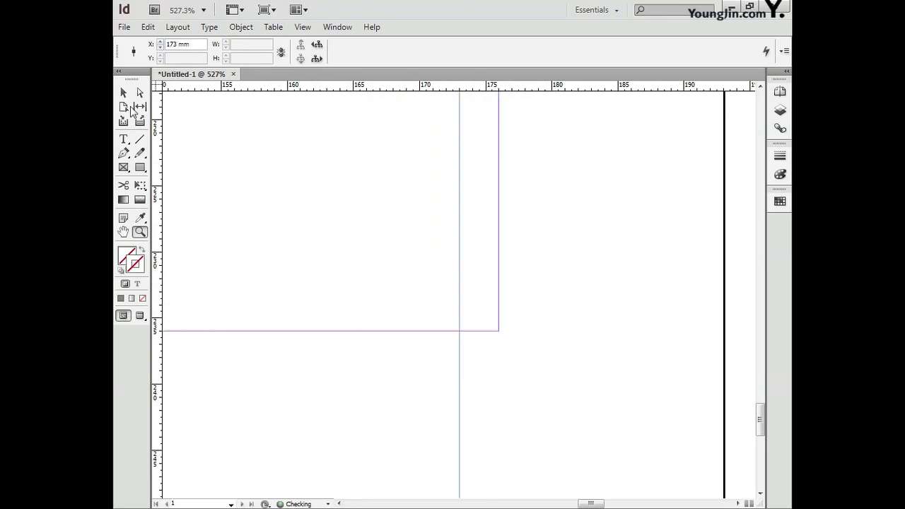
# Step: Add a horizontal guide across the page at Y 233 mm, just inside the bottom margin line
pyautogui.moveTo(389, 88); pyautogui.dragTo(408, 331)
pyautogui.tripleClick(195, 58)
pyautogui.write('233')
pyautogui.press('Return')
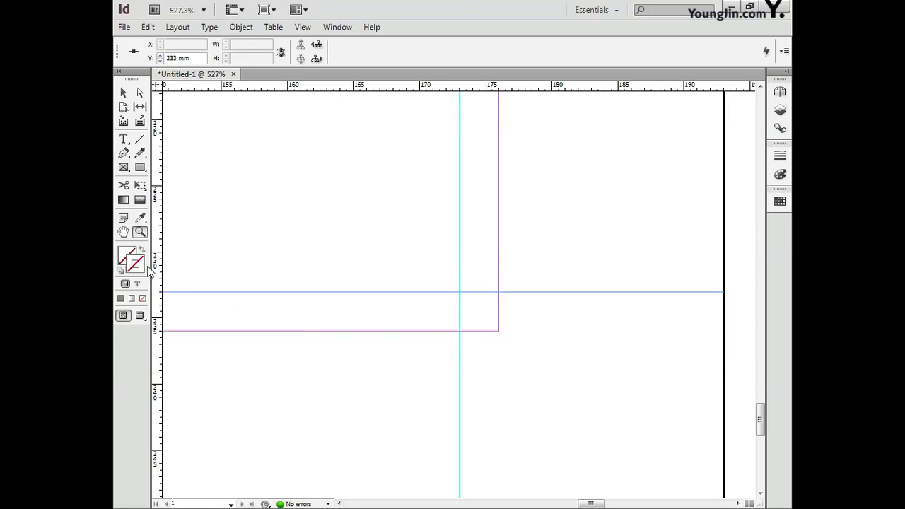
# Step: Draw a vertical line about 7.8 mm long and a horizontal line about 7.7 mm long outside the upper-left margin corner
pyautogui.doubleClick(124, 234)
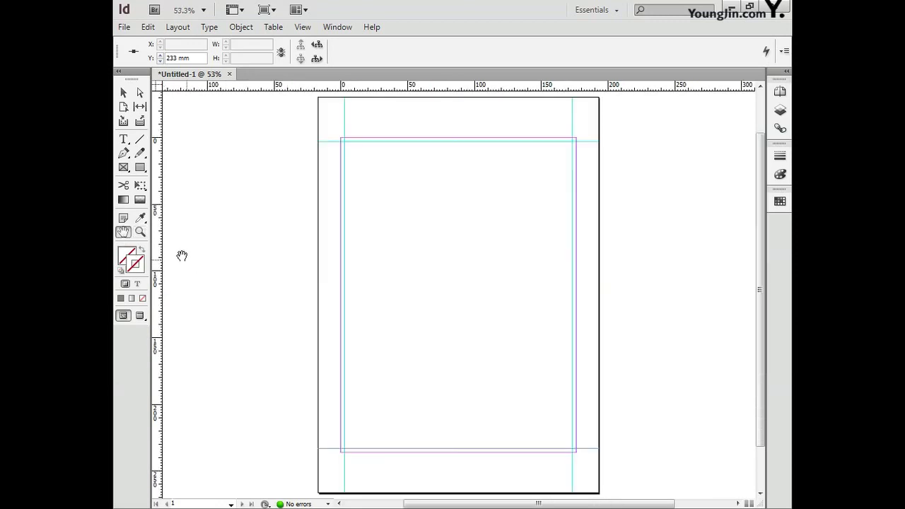
pyautogui.click(140, 232)
pyautogui.moveTo(330, 122); pyautogui.dragTo(363, 163)
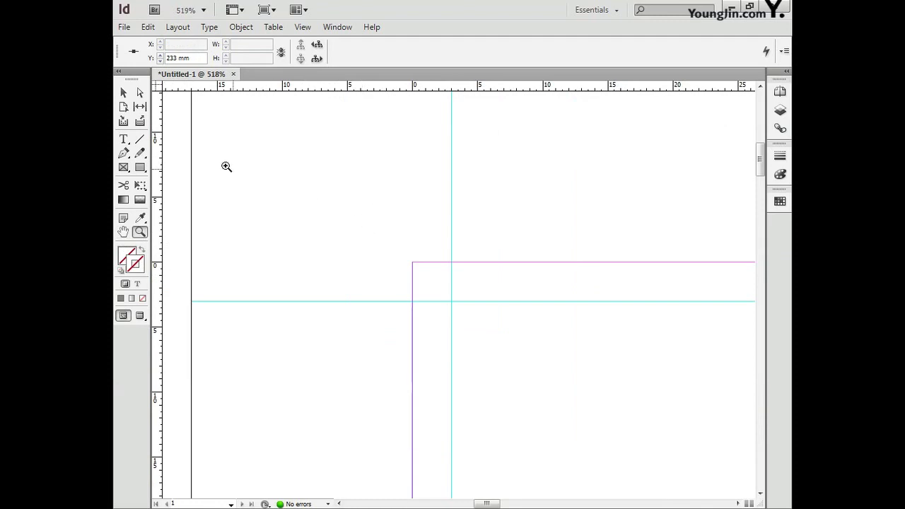
pyautogui.click(141, 141)
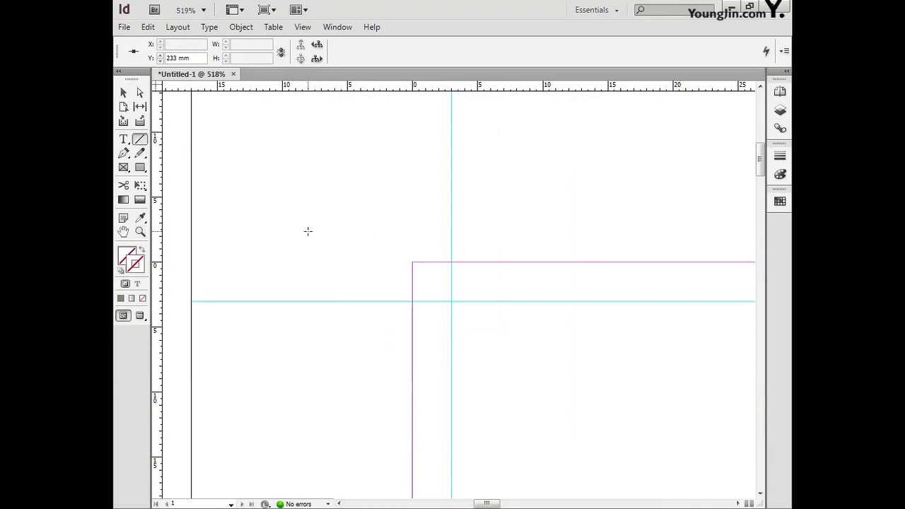
pyautogui.moveTo(416, 238); pyautogui.dragTo(415, 135)
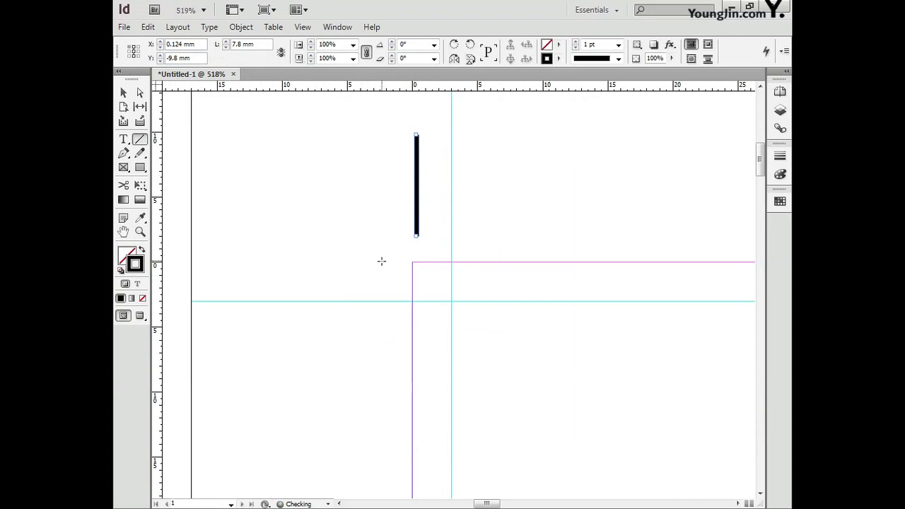
pyautogui.moveTo(370, 284); pyautogui.dragTo(269, 284)
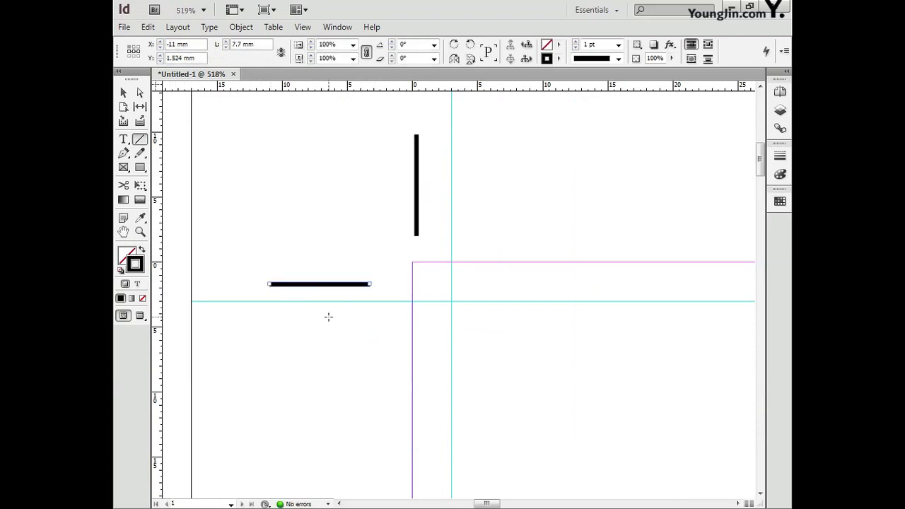
# Step: Set both lines' length to 5 mm and snap them to the guides, ending at the margin lines of the upper-left corner
pyautogui.click(127, 95)
pyautogui.click(260, 44)
pyautogui.write('5')
pyautogui.press('Return')
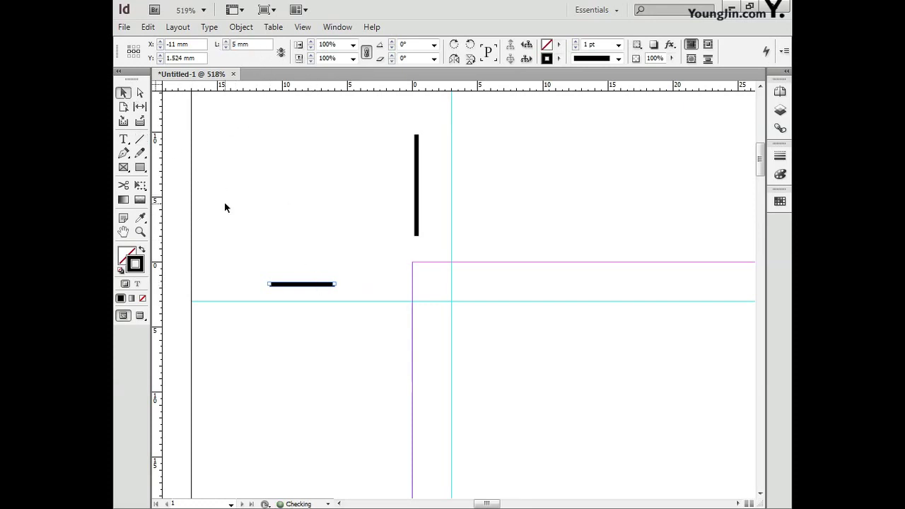
pyautogui.click(418, 214)
pyautogui.click(248, 44)
pyautogui.write('5')
pyautogui.press('Return')
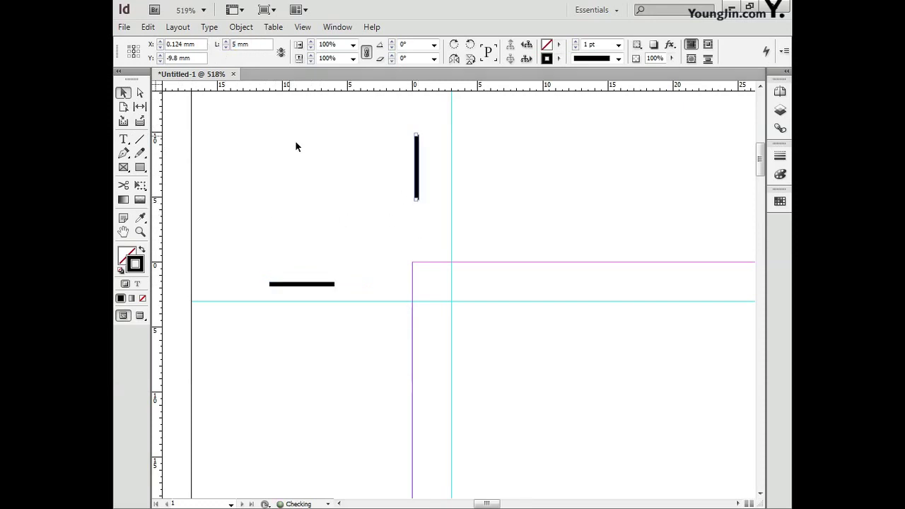
pyautogui.moveTo(417, 183); pyautogui.dragTo(451, 242)
pyautogui.moveTo(327, 284); pyautogui.dragTo(402, 301)
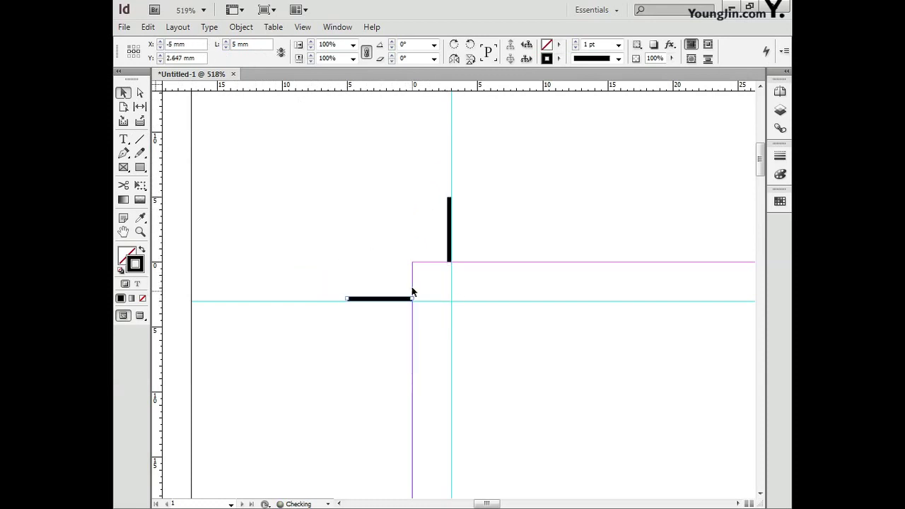
# Step: Copy both crop mark lines to the upper-right margin corner and align them with the X 173 mm and Y 3 mm guides
pyautogui.keyDown('shift'); pyautogui.click(448, 249); pyautogui.keyUp('shift')
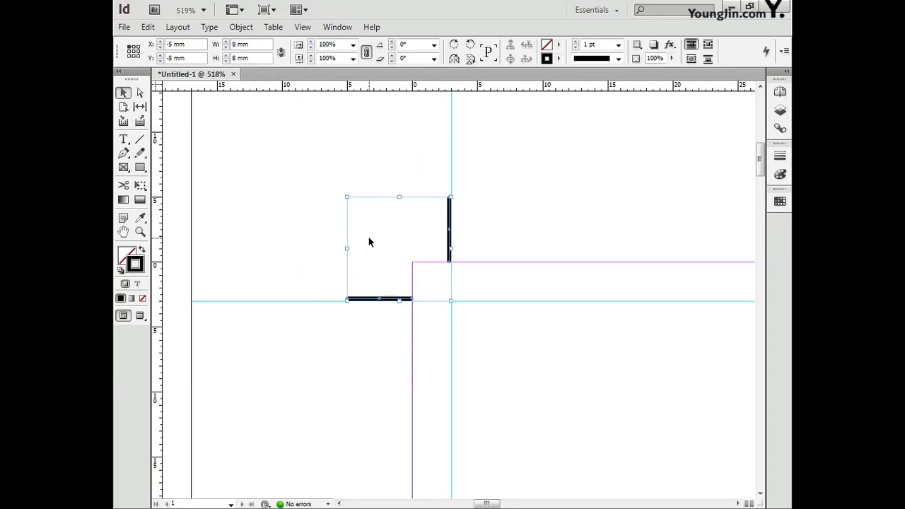
pyautogui.doubleClick(124, 233)
pyautogui.click(140, 232)
pyautogui.moveTo(561, 123); pyautogui.dragTo(595, 161)
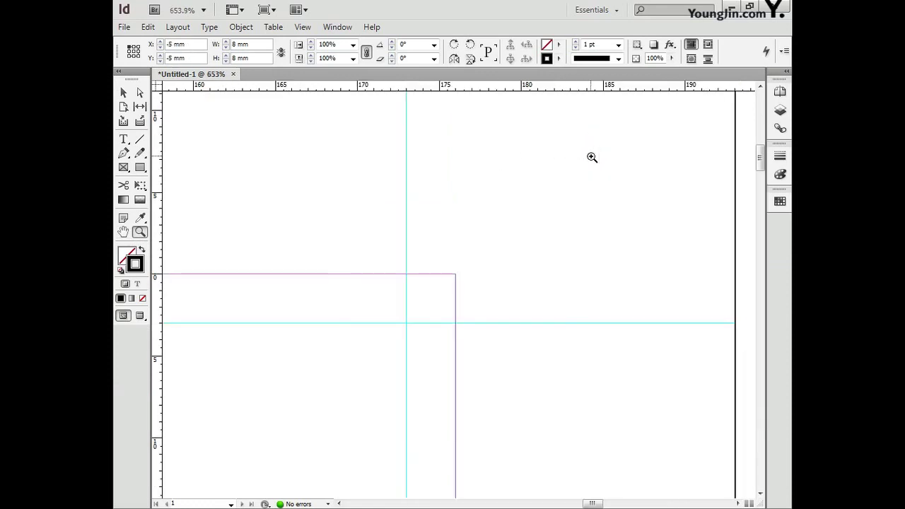
pyautogui.hotkey('ctrl', 'v')
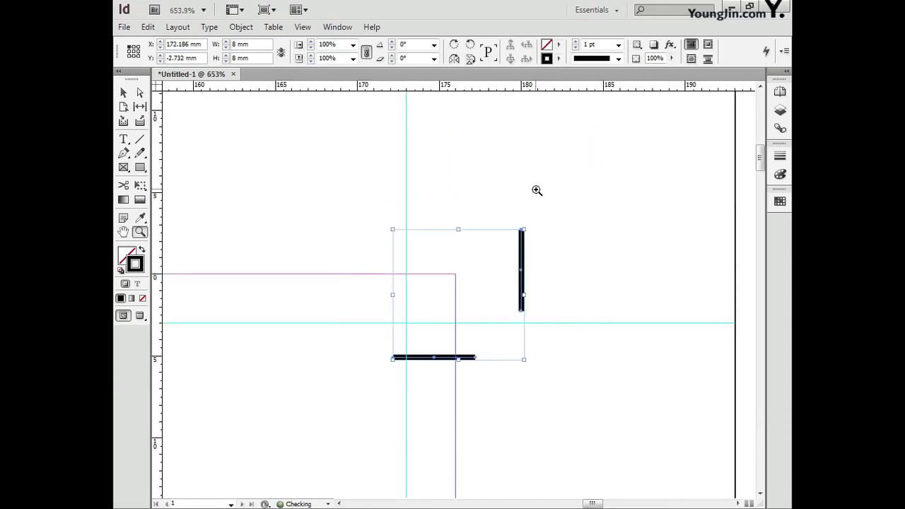
pyautogui.click(124, 93)
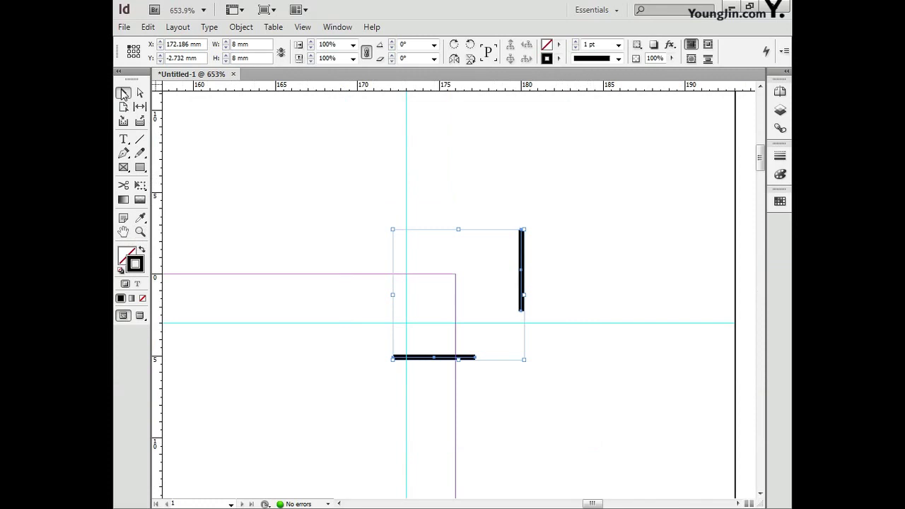
pyautogui.click(254, 166)
pyautogui.moveTo(523, 275); pyautogui.dragTo(411, 236)
pyautogui.moveTo(441, 360); pyautogui.dragTo(502, 324)
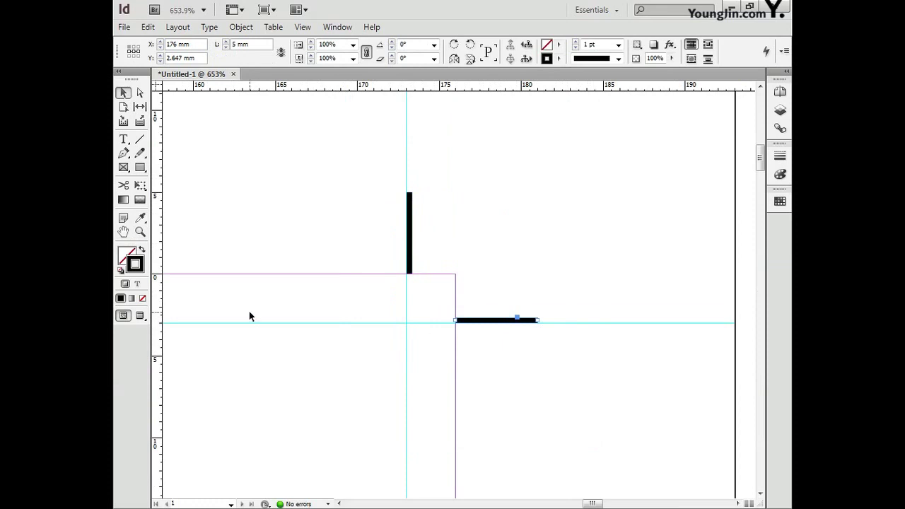
# Step: Paste the crop mark lines at the lower-left margin corner and align them with the X 3 mm and Y 233 mm guides
pyautogui.moveTo(293, 364); pyautogui.dragTo(384, 324)
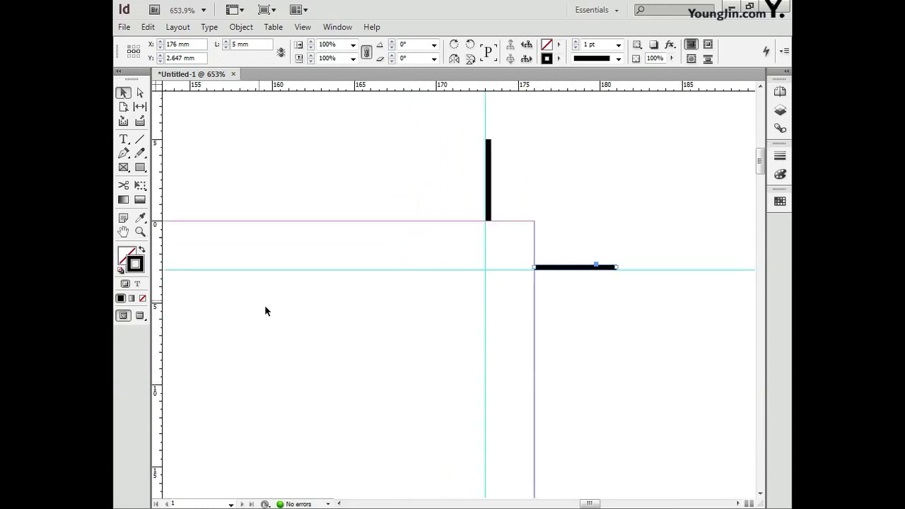
pyautogui.moveTo(321, 358); pyautogui.dragTo(353, 346)
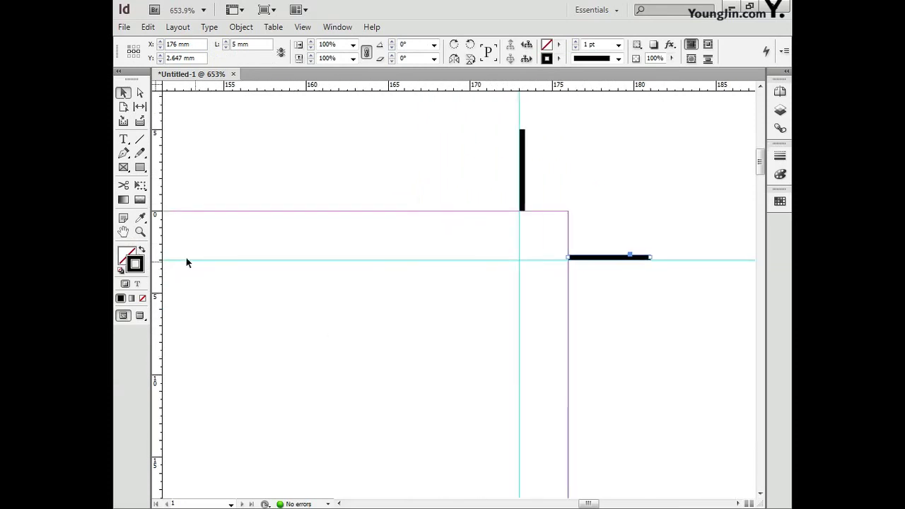
pyautogui.hotkey('ctrl', '0')
pyautogui.press('z')
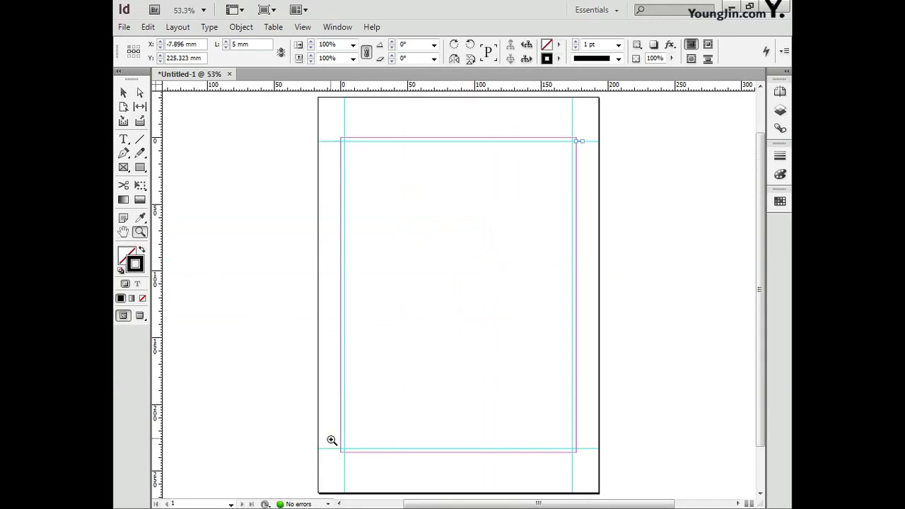
pyautogui.moveTo(331, 440); pyautogui.dragTo(355, 465)
pyautogui.hotkey('ctrl', 'v')
pyautogui.click(123, 92)
pyautogui.click(366, 317)
pyautogui.moveTo(429, 376); pyautogui.dragTo(385, 257)
pyautogui.moveTo(542, 286); pyautogui.dragTo(498, 390)
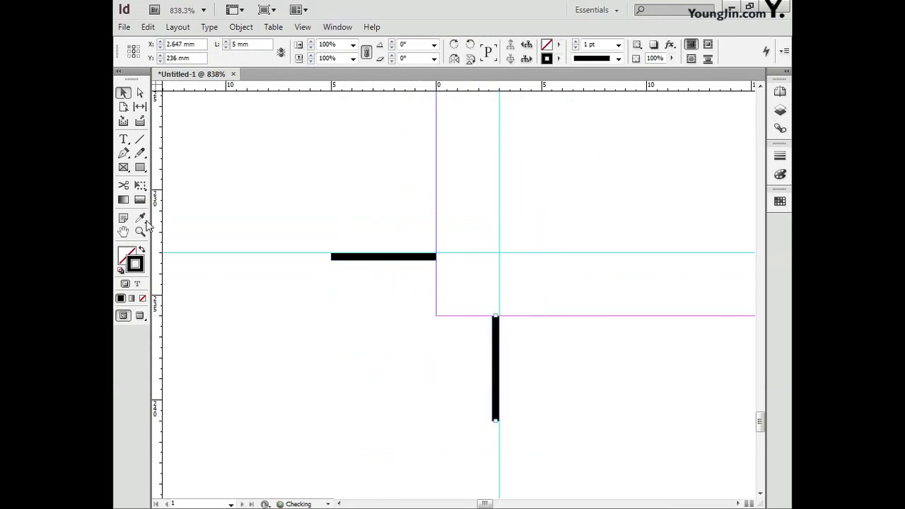
# Step: Paste the crop mark lines at the lower-right margin corner and align them with the X 173 mm and Y 233 mm guides
pyautogui.doubleClick(125, 232)
pyautogui.click(140, 232)
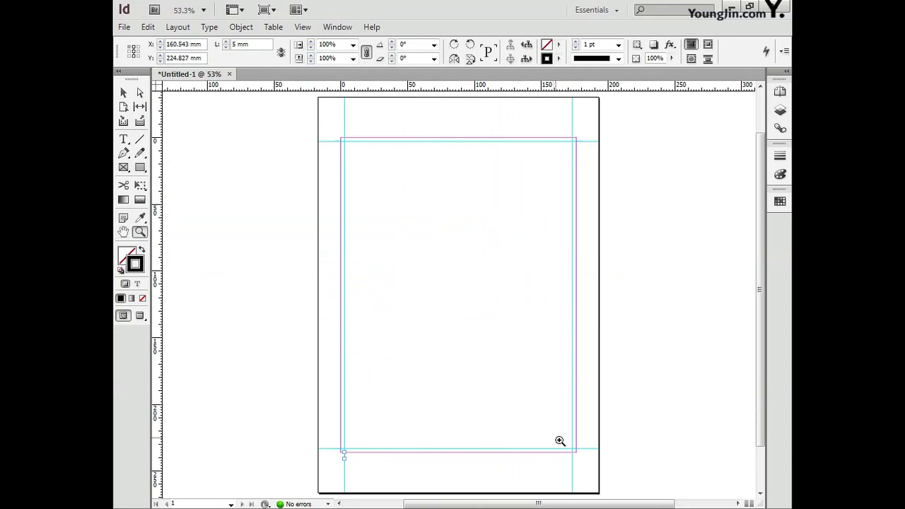
pyautogui.moveTo(555, 438); pyautogui.dragTo(602, 471)
pyautogui.hotkey('ctrl', 'v')
pyautogui.click(128, 94)
pyautogui.click(542, 344)
pyautogui.moveTo(453, 358); pyautogui.dragTo(546, 348)
pyautogui.moveTo(523, 281); pyautogui.dragTo(401, 335)
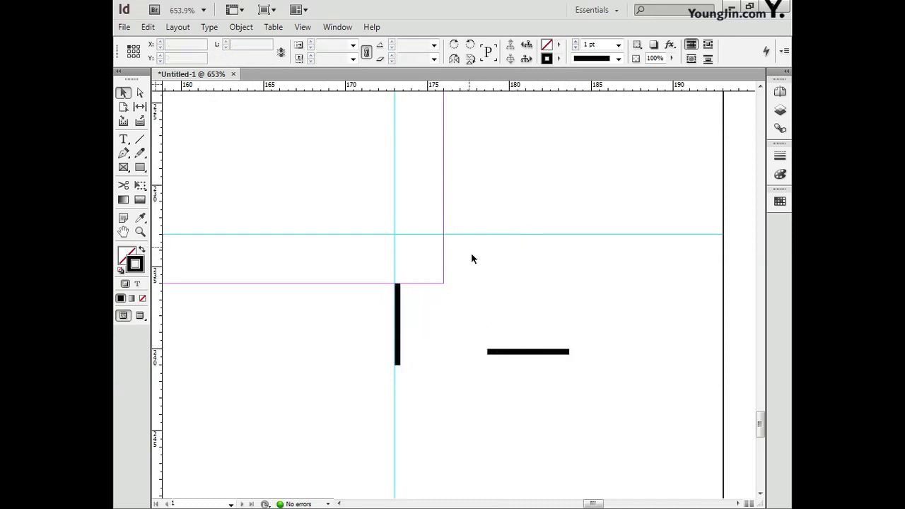
pyautogui.moveTo(523, 352); pyautogui.dragTo(480, 241)
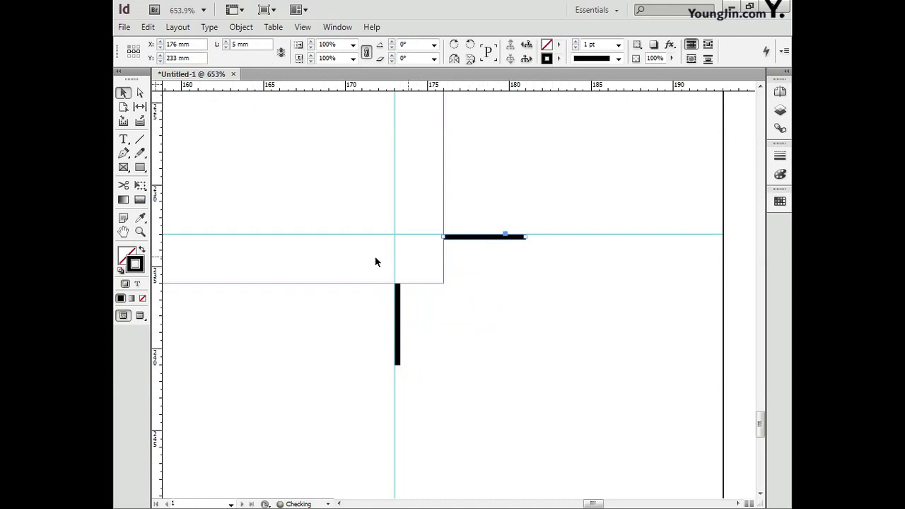
# Step: Place the exported poster image 01 from the 작업 folder at the page's upper-left margin corner
pyautogui.doubleClick(123, 232)
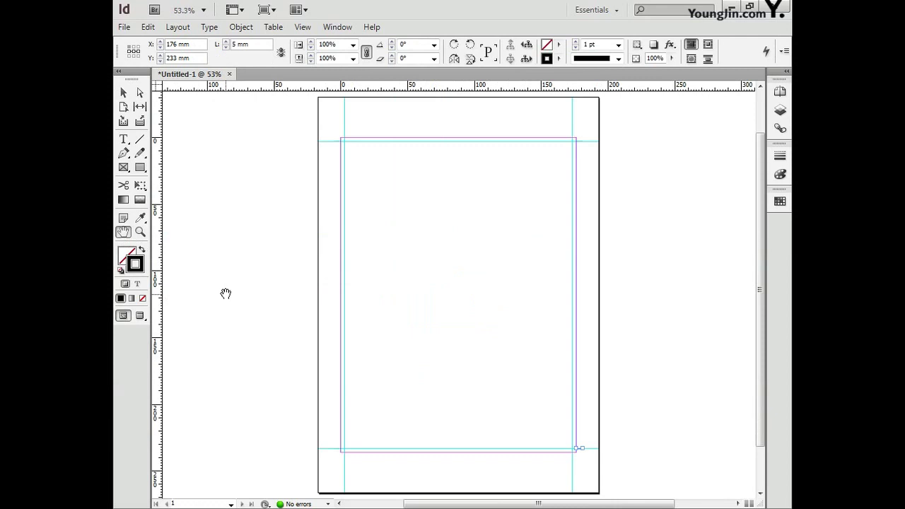
pyautogui.click(124, 26)
pyautogui.click(159, 199)
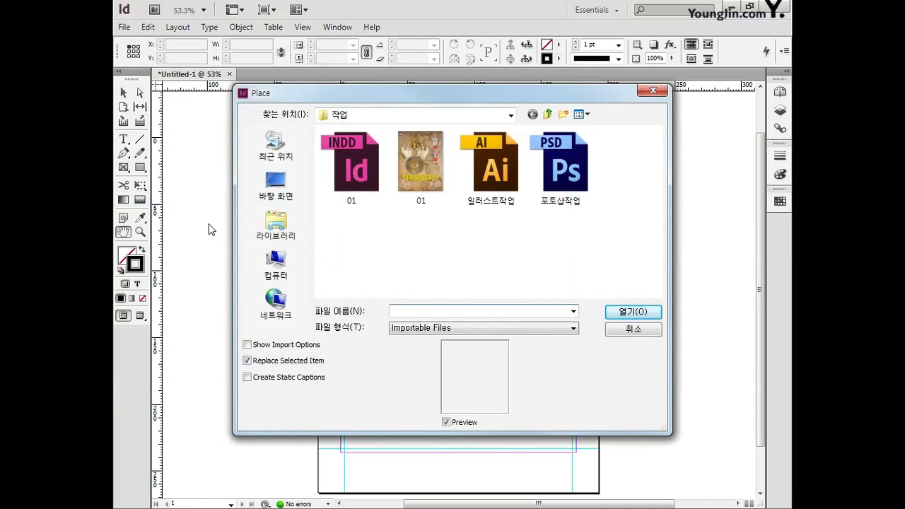
pyautogui.click(420, 191)
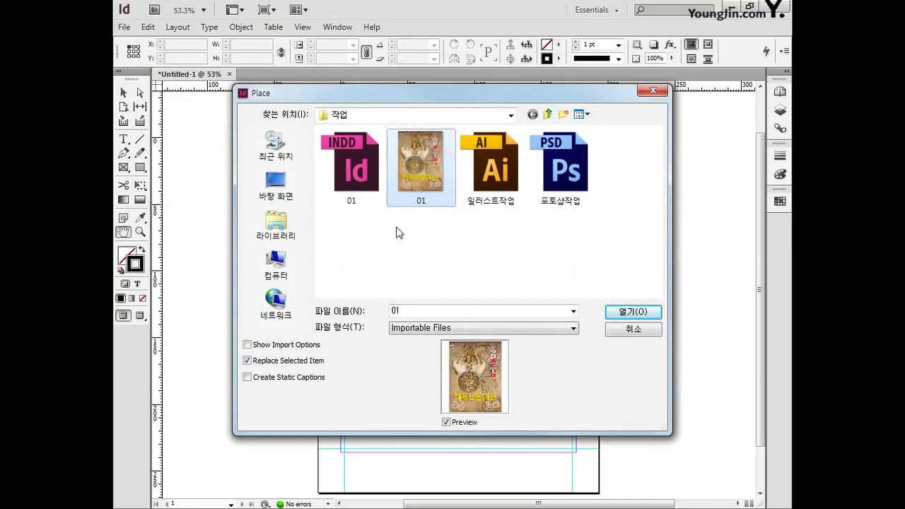
pyautogui.click(628, 314)
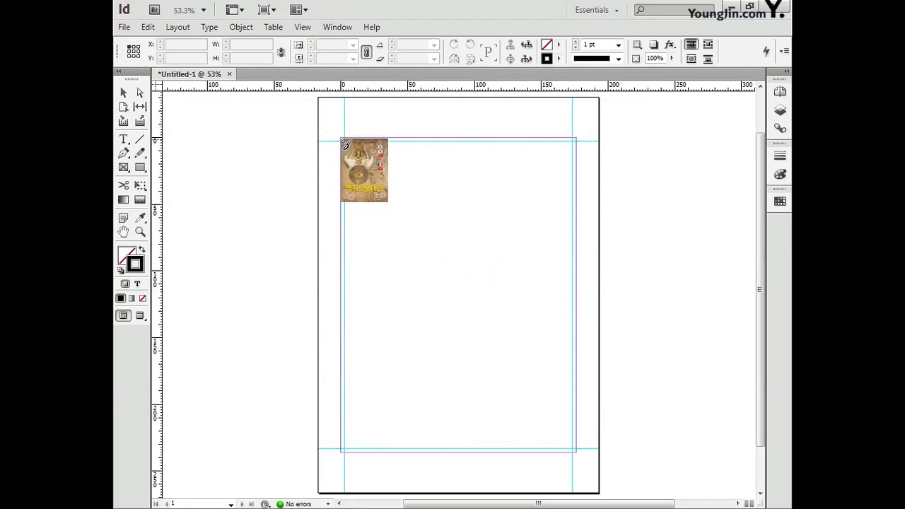
pyautogui.click(343, 139)
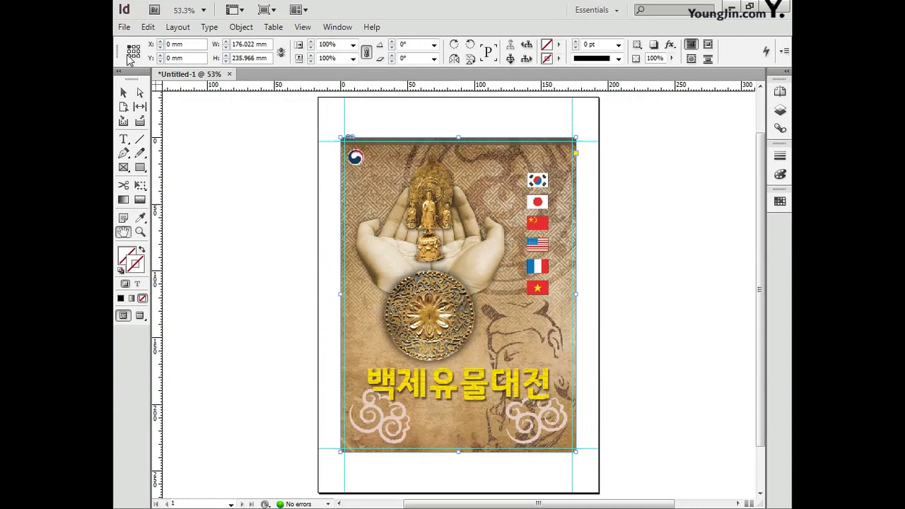
# Step: Set the poster image frame to X 0 mm, Y 0 mm, width 176 mm and height 236 mm
pyautogui.moveTo(186, 46); pyautogui.dragTo(157, 46)
pyautogui.write('0')
pyautogui.press('Tab')
pyautogui.write('0')
pyautogui.press('Tab')
pyautogui.write('176')
pyautogui.press('Tab')
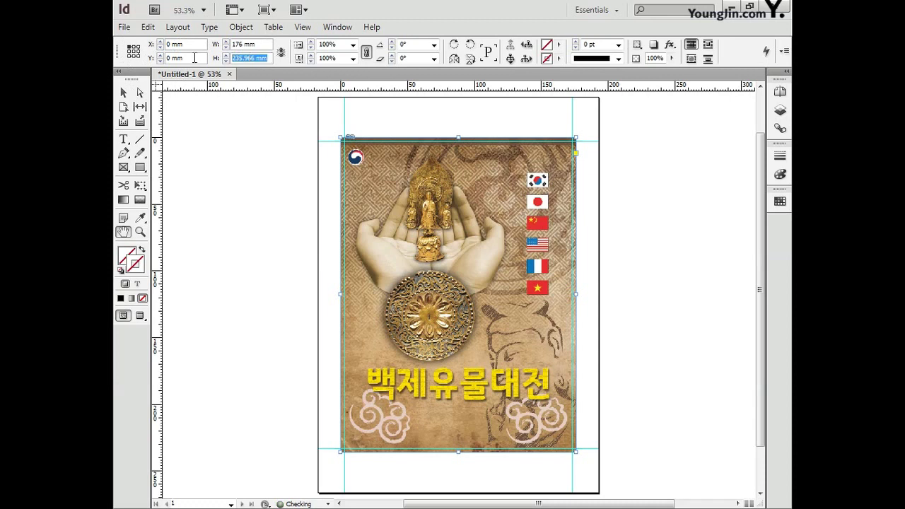
pyautogui.write('238')
pyautogui.press('Return')
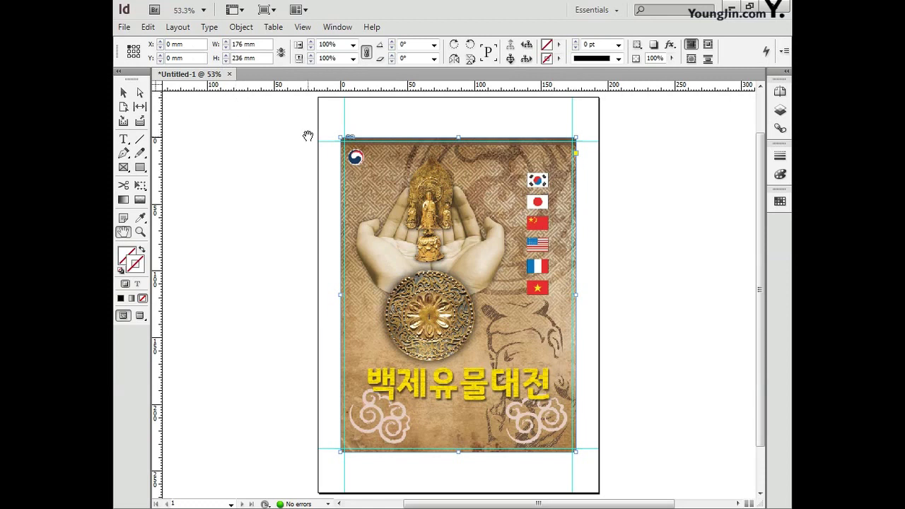
# Step: Change the poster image's display performance to High Quality Display
pyautogui.press('v')
pyautogui.rightClick(476, 339)
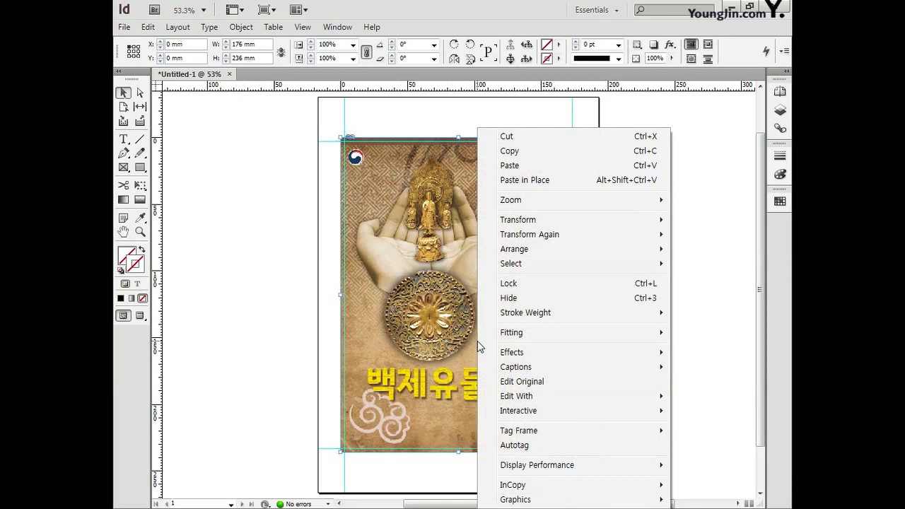
pyautogui.moveTo(503, 469)
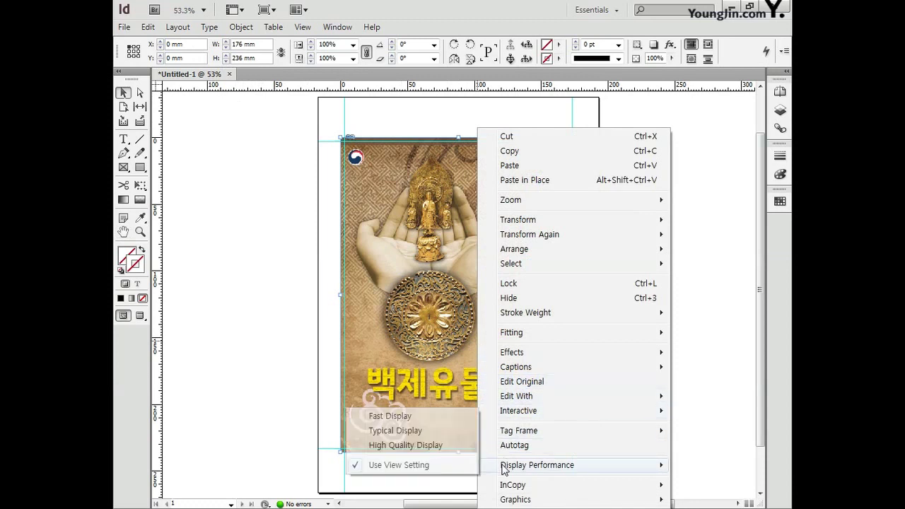
pyautogui.click(444, 446)
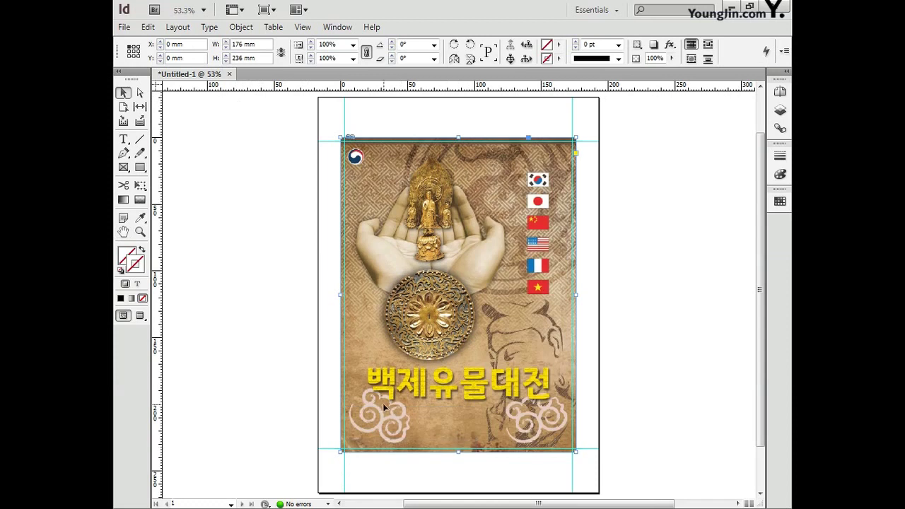
# Step: Draw a 170 × 230 mm rectangle over the poster along the four guides, starting at X 3 mm, Y 3 mm
pyautogui.click(141, 169)
pyautogui.moveTo(348, 141); pyautogui.dragTo(573, 448)
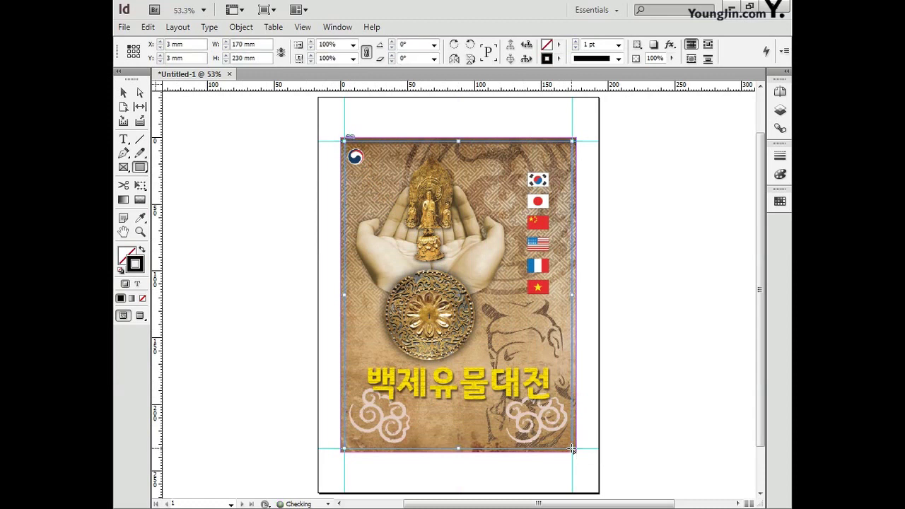
# Step: Review the outline rectangle's stroke settings and deselect the rectangle
pyautogui.click(781, 159)
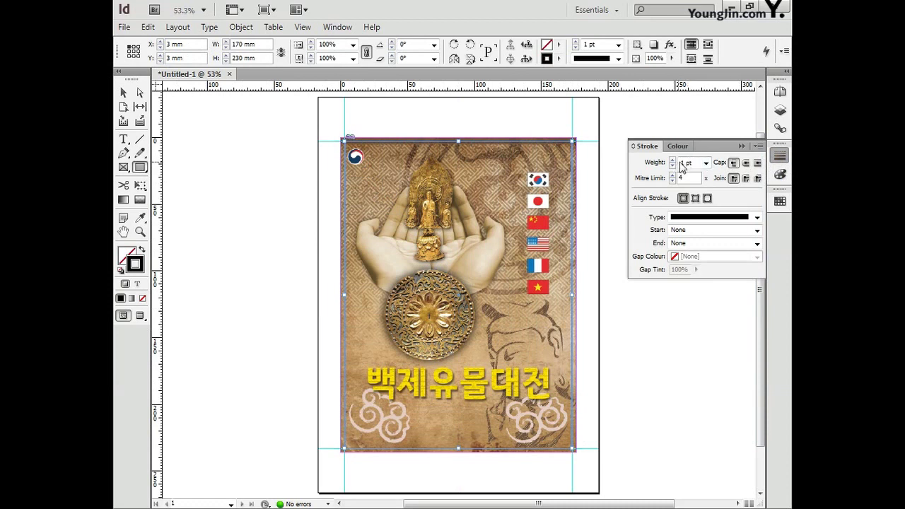
pyautogui.click(780, 157)
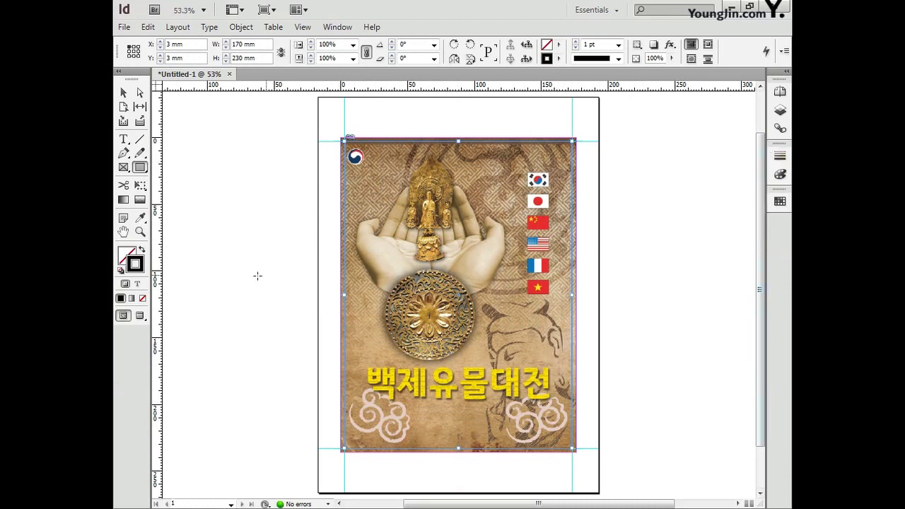
pyautogui.click(235, 267)
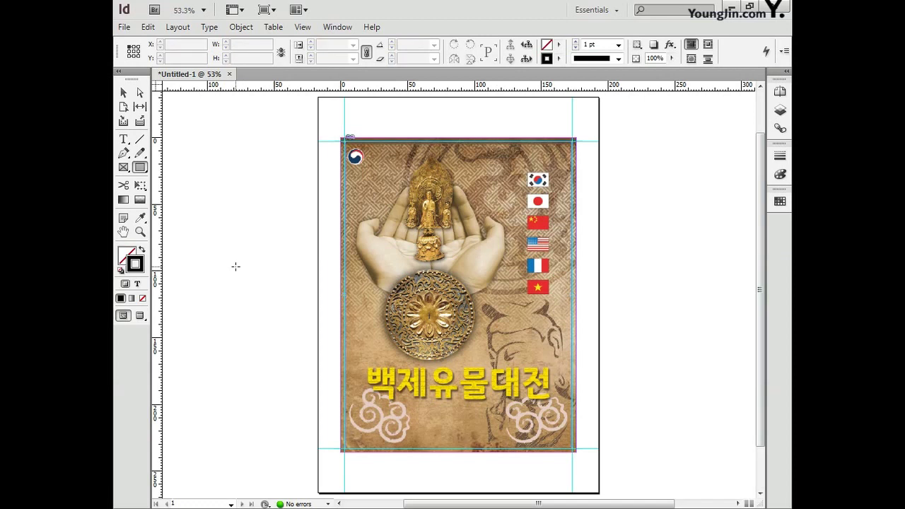
# Step: Create a text frame over the poster's lower-left corner and paste in the 국립중앙박물관 아시아관 NATIONAL MUSEUM OF KOREA text with the exhibition dates
pyautogui.click(124, 139)
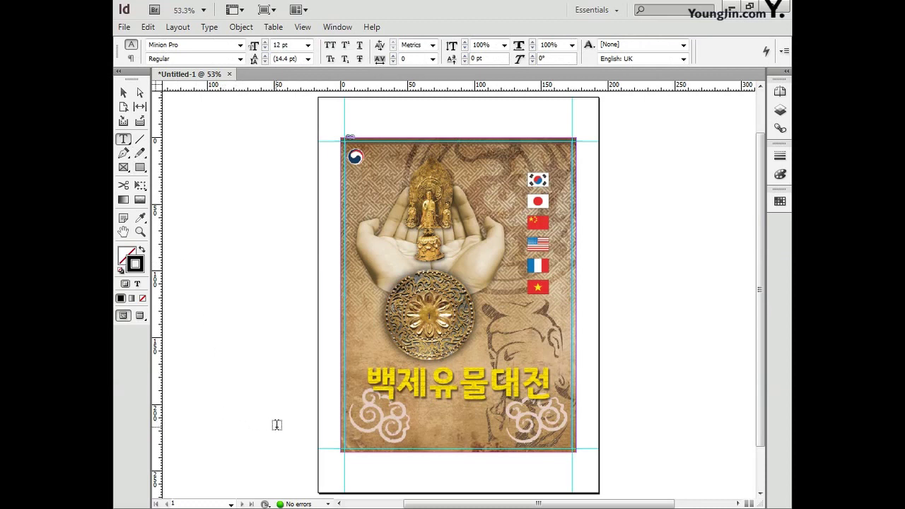
pyautogui.moveTo(297, 416); pyautogui.dragTo(421, 462)
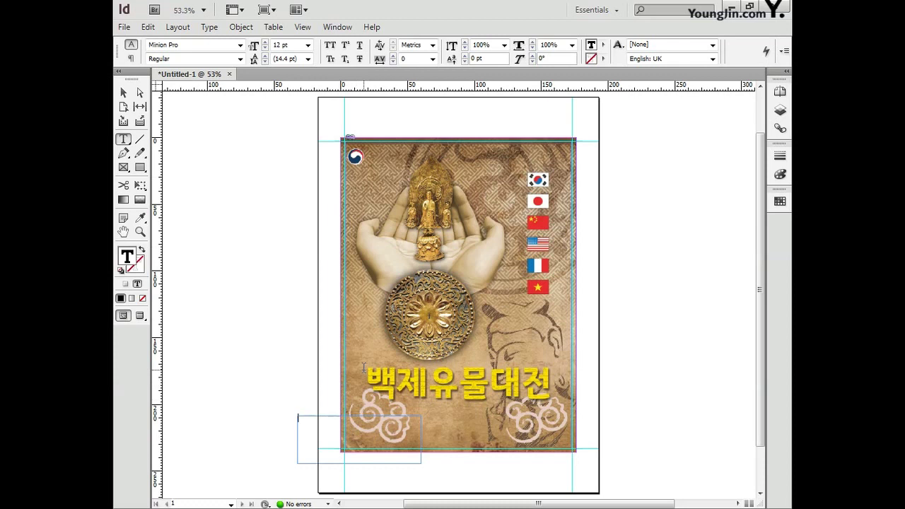
pyautogui.hotkey('ctrl', '=')
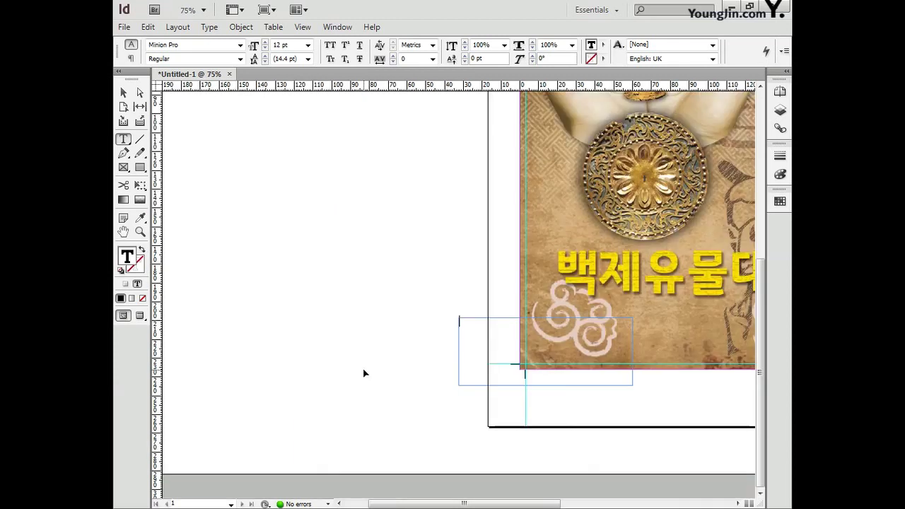
pyautogui.press('Escape')
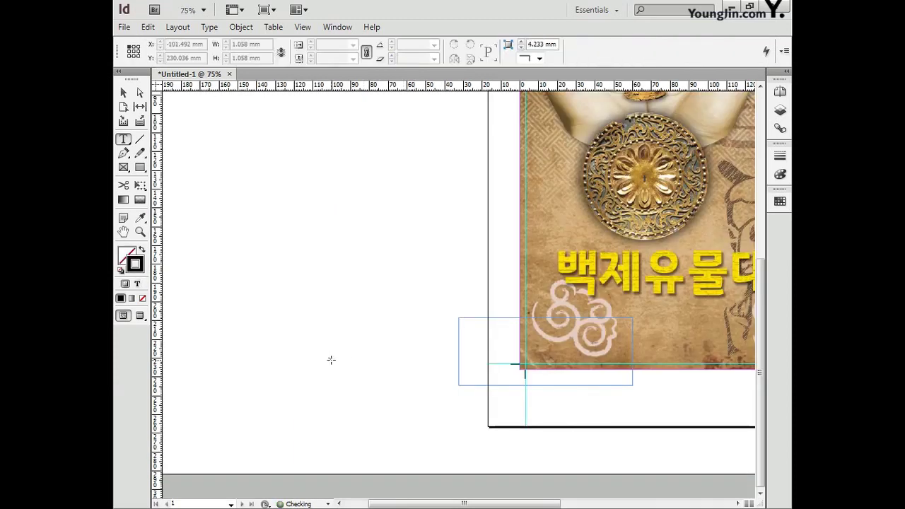
pyautogui.moveTo(408, 398); pyautogui.dragTo(323, 393)
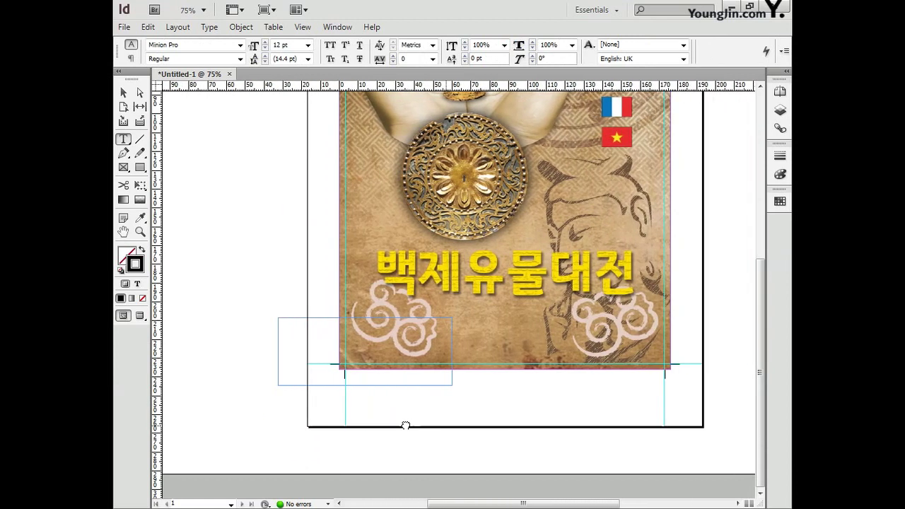
pyautogui.click(282, 337)
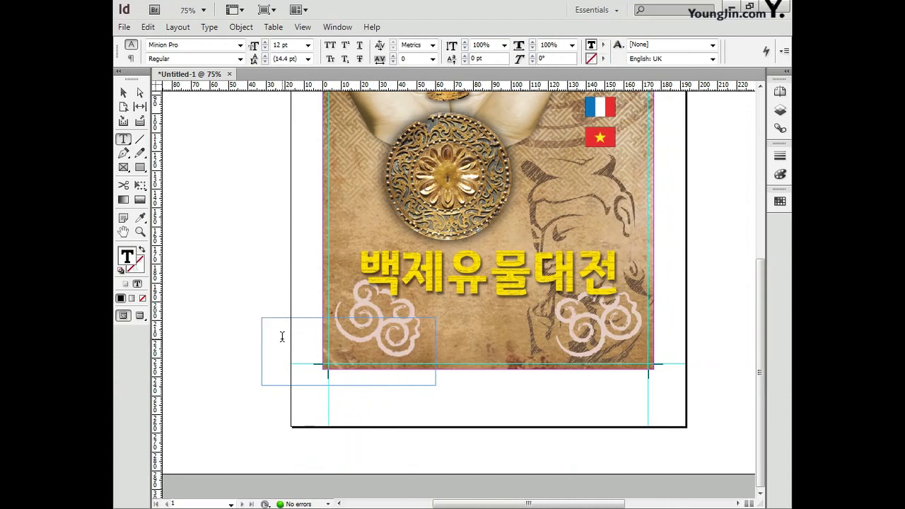
pyautogui.hotkey('ctrl', 'v')
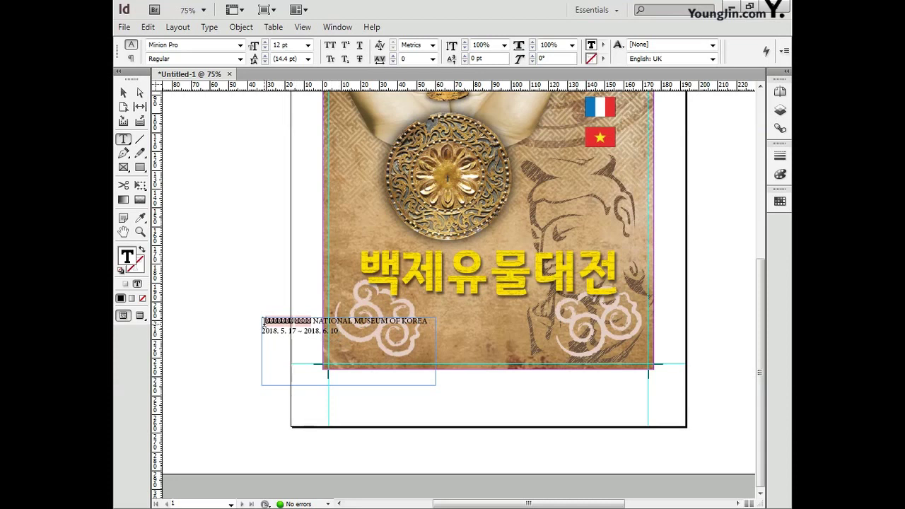
# Step: Format all the pasted museum and date text in Adobe Gothic Std at 18 pt
pyautogui.moveTo(264, 320); pyautogui.dragTo(350, 338)
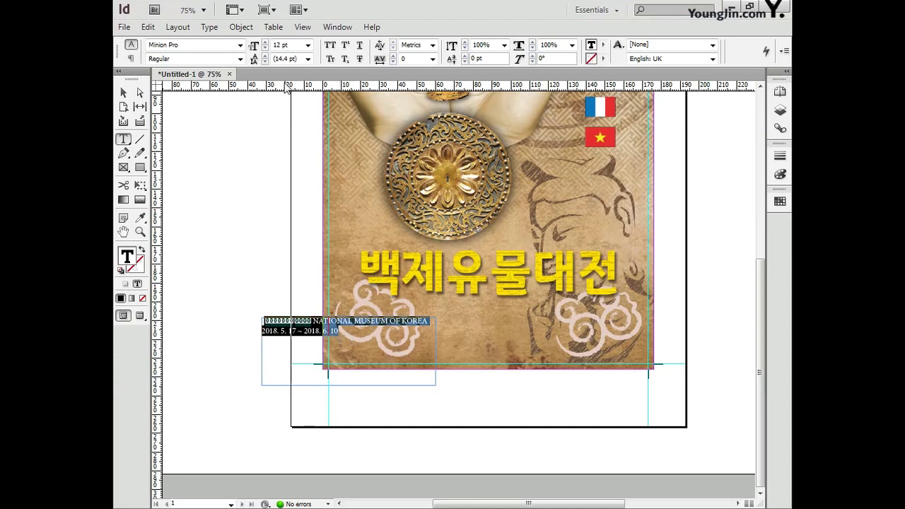
pyautogui.click(240, 45)
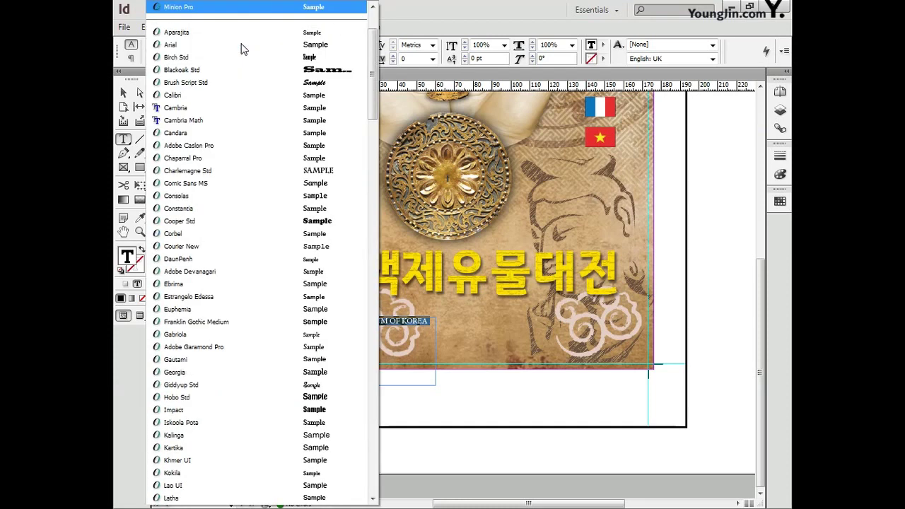
pyautogui.moveTo(375, 71); pyautogui.dragTo(375, 39)
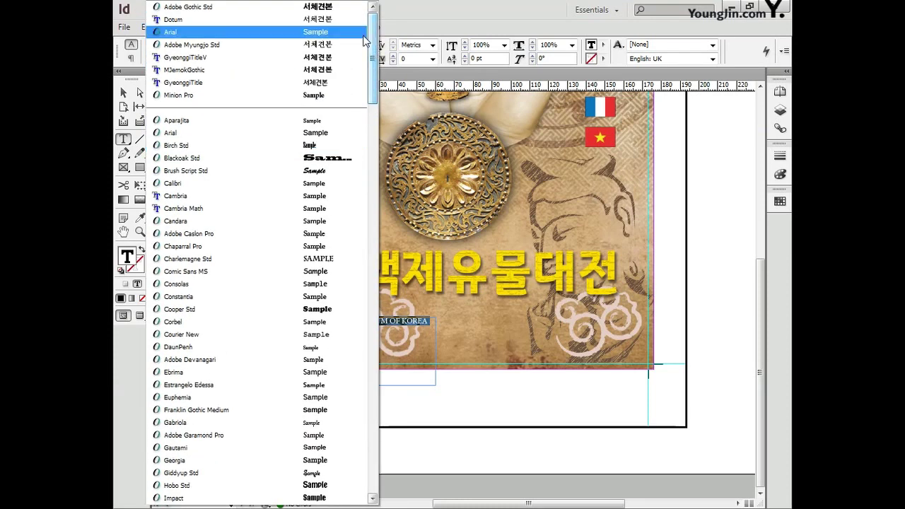
pyautogui.click(189, 6)
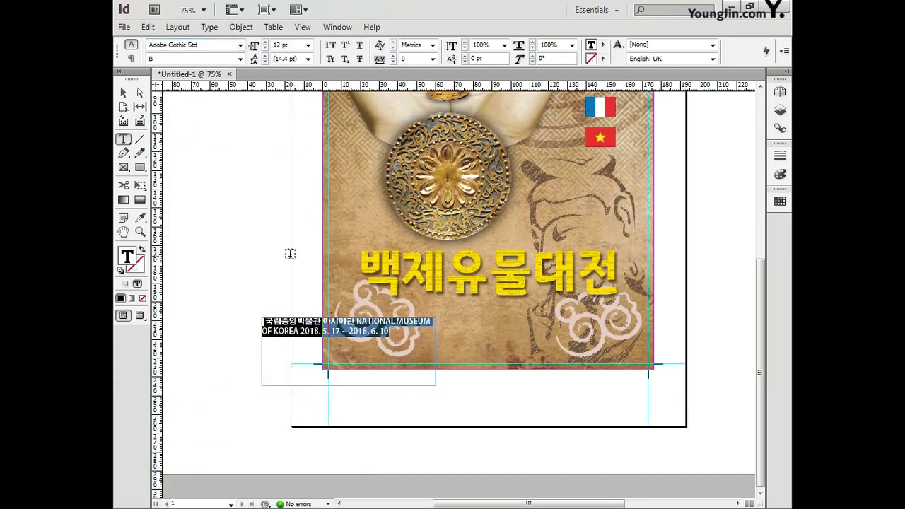
pyautogui.click(309, 45)
pyautogui.click(297, 130)
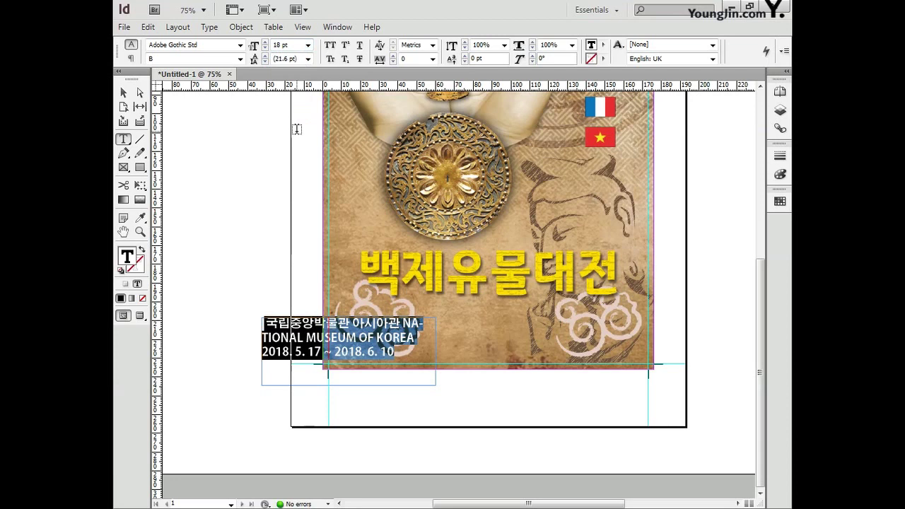
# Step: Resize the text frame to about 110 × 28 mm and place it below the 백제유물대전 title at about X 36 mm, Y 200 mm
pyautogui.press('Escape')
pyautogui.moveTo(436, 349); pyautogui.dragTo(597, 337)
pyautogui.moveTo(494, 368); pyautogui.dragTo(495, 354)
# Step: Break the text into three lines: 국립중앙박물관 아시아관, NATIONAL MUSEUM OF KOREA, and 2018. 5. 17 ~ 2018. 6. 10
pyautogui.doubleClick(496, 340)
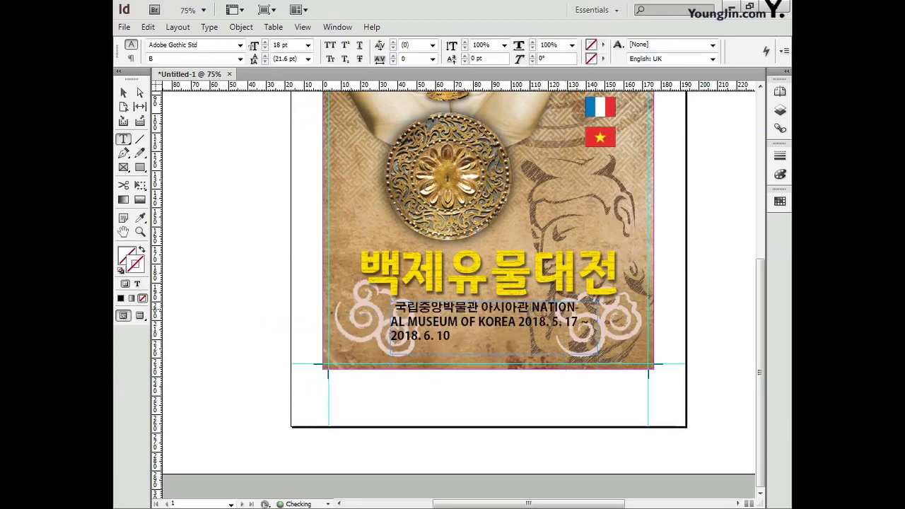
pyautogui.click(532, 307)
pyautogui.press('Return')
pyautogui.click(550, 321)
pyautogui.press('Return')
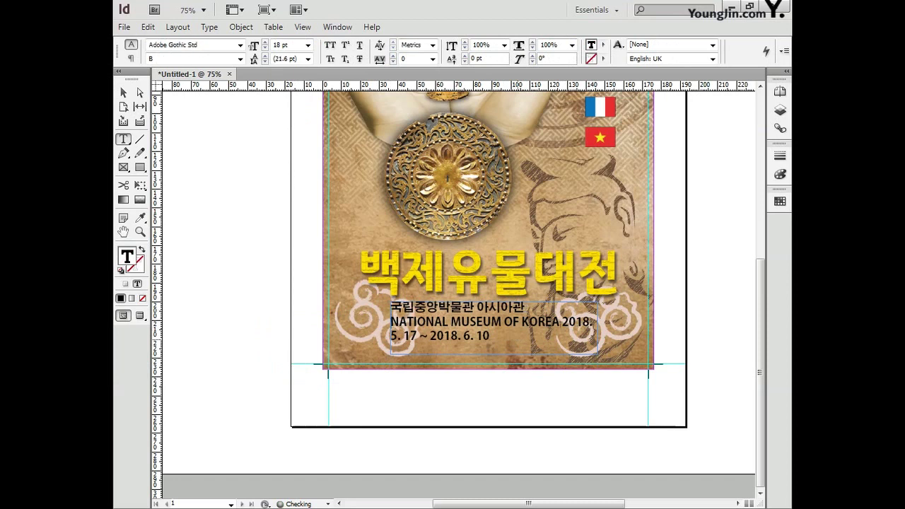
pyautogui.press('BackSpace')
pyautogui.hotkey('ctrl', 'Left')
pyautogui.press('Return')
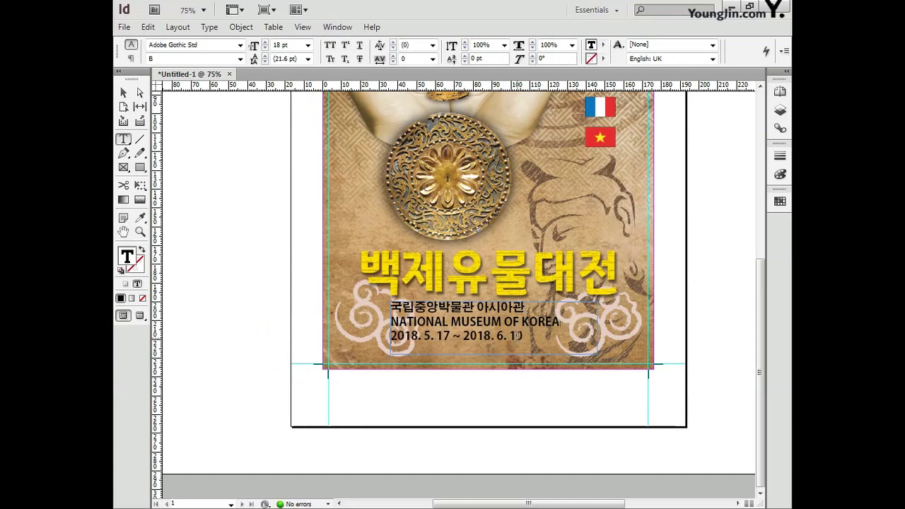
# Step: Centre-align the three lines of museum text within their frame
pyautogui.click(126, 94)
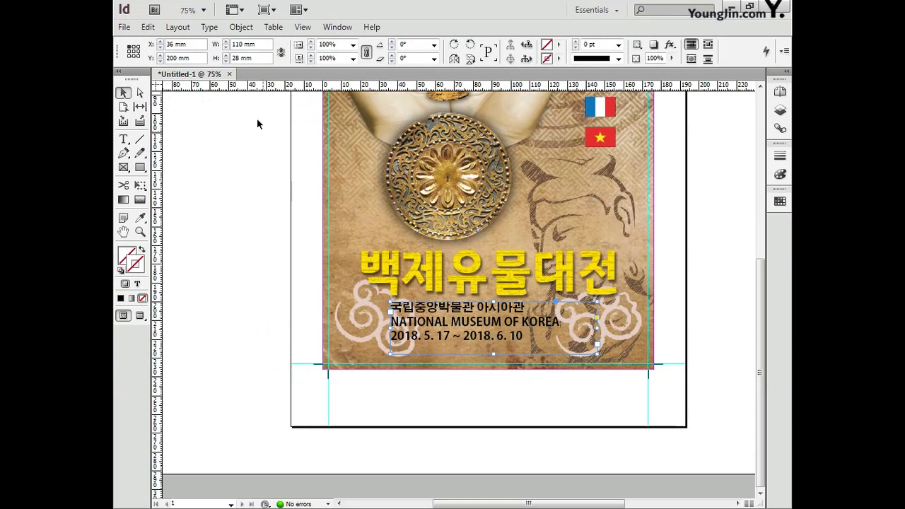
pyautogui.click(210, 27)
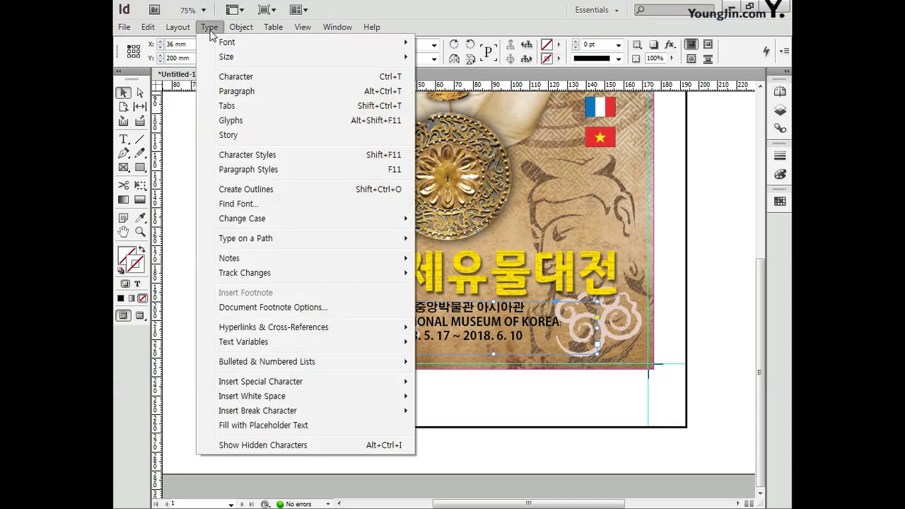
pyautogui.click(233, 91)
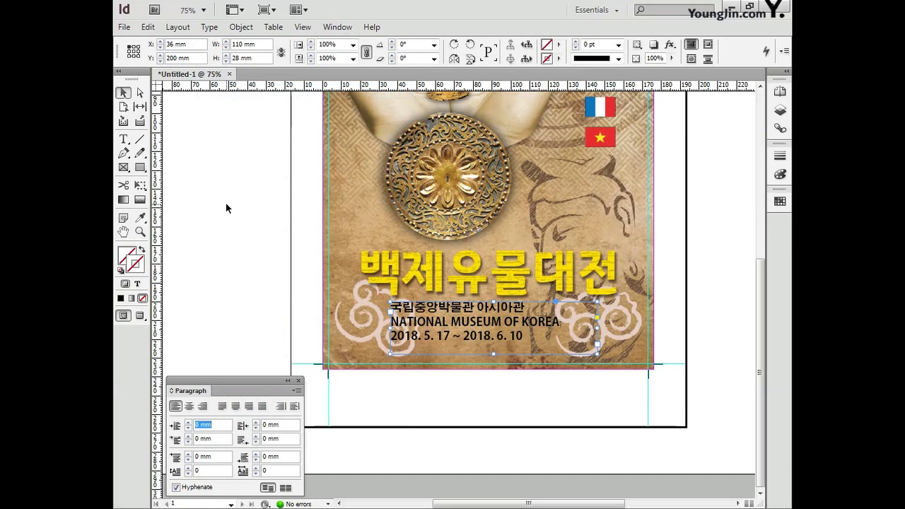
pyautogui.click(189, 407)
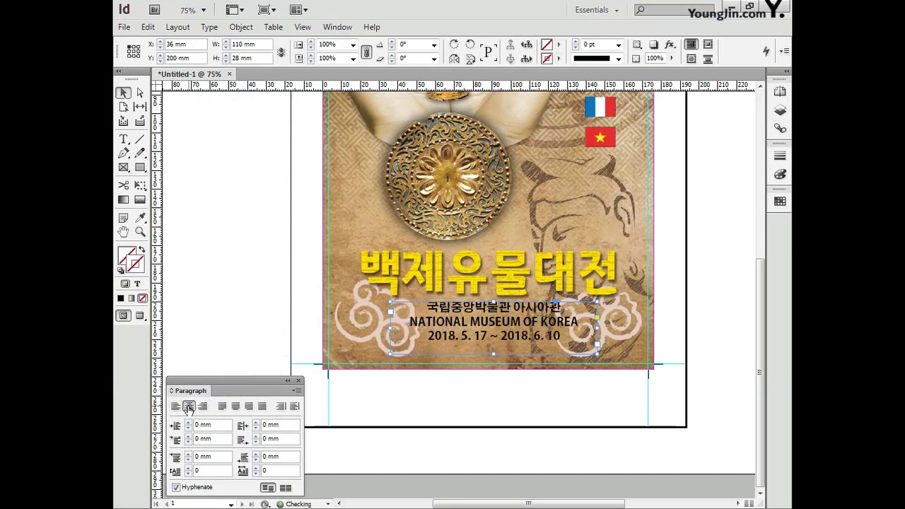
pyautogui.click(298, 382)
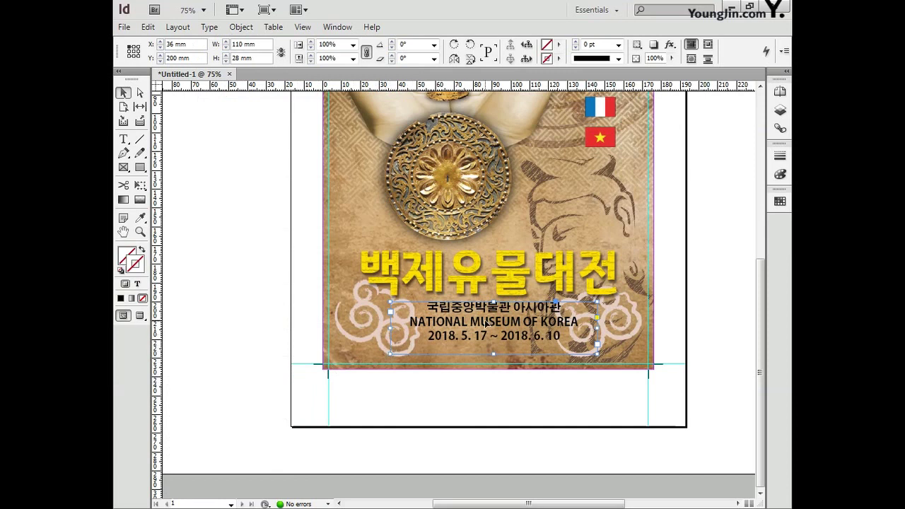
# Step: Add an Outer Glow effect to the museum text frame with Normal blending mode and a white CMYK colour of 0/0/0/0
pyautogui.rightClick(485, 323)
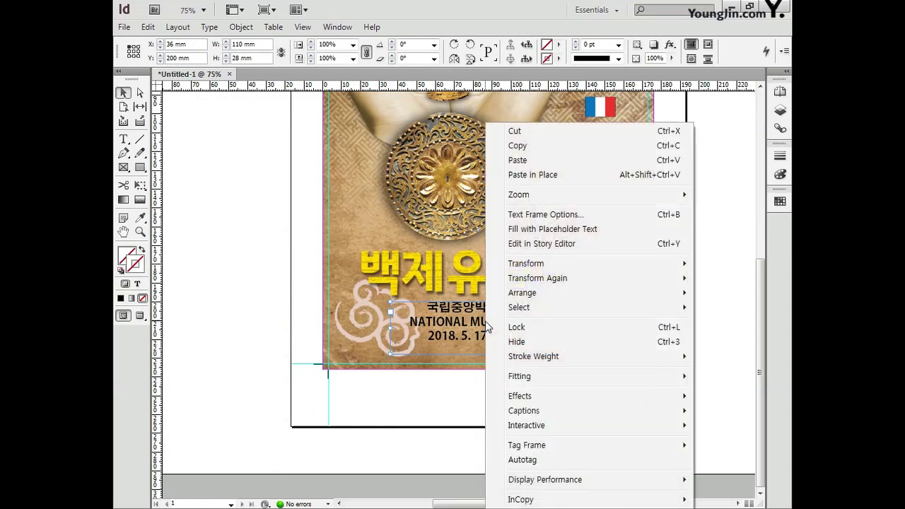
pyautogui.moveTo(512, 401)
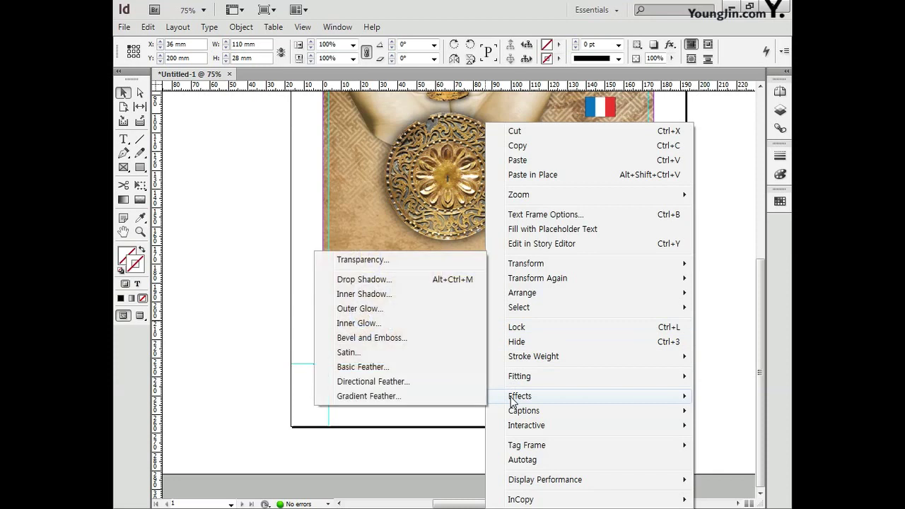
pyautogui.click(380, 309)
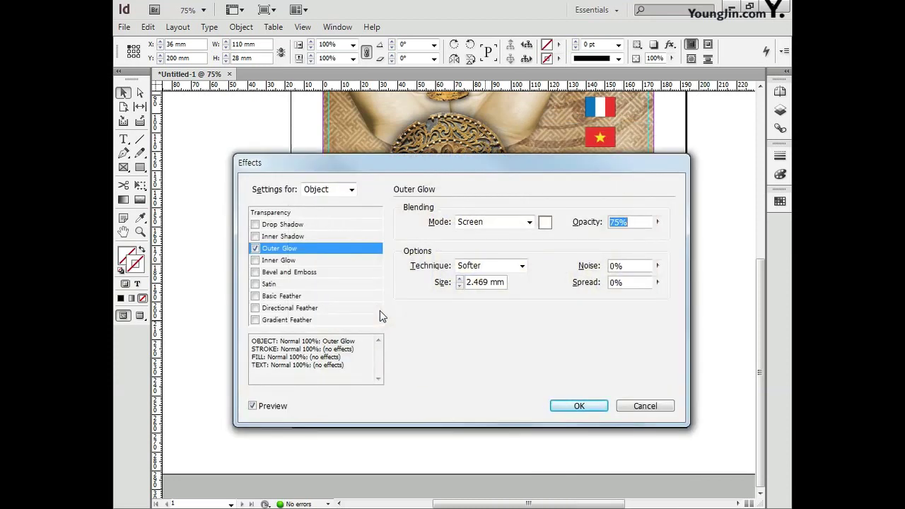
pyautogui.click(482, 222)
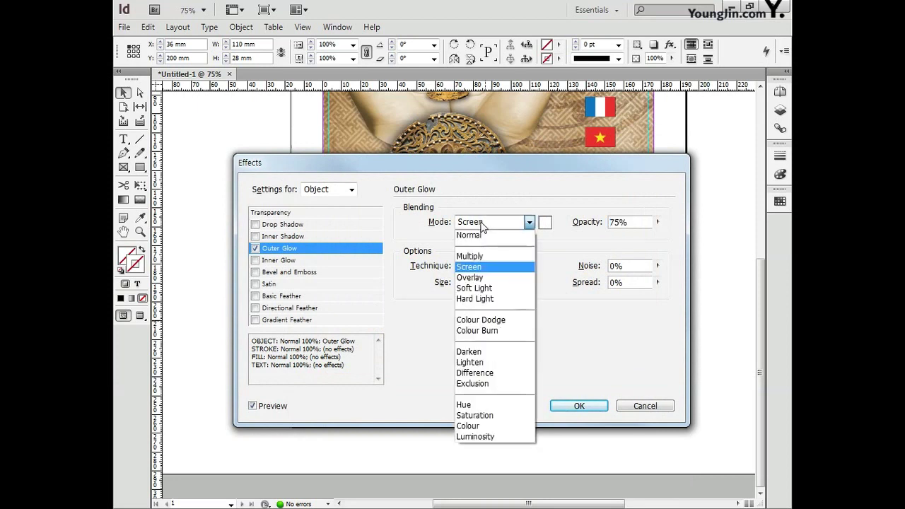
pyautogui.click(478, 239)
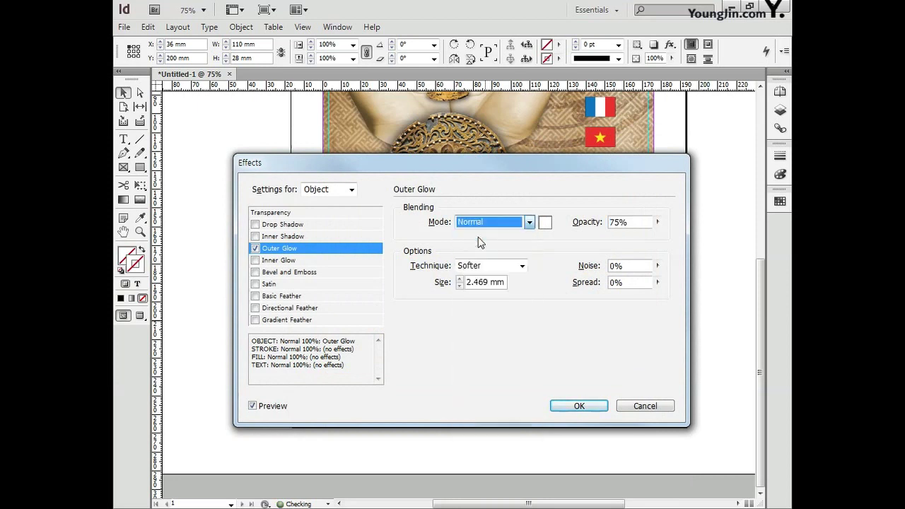
pyautogui.click(545, 223)
pyautogui.click(426, 219)
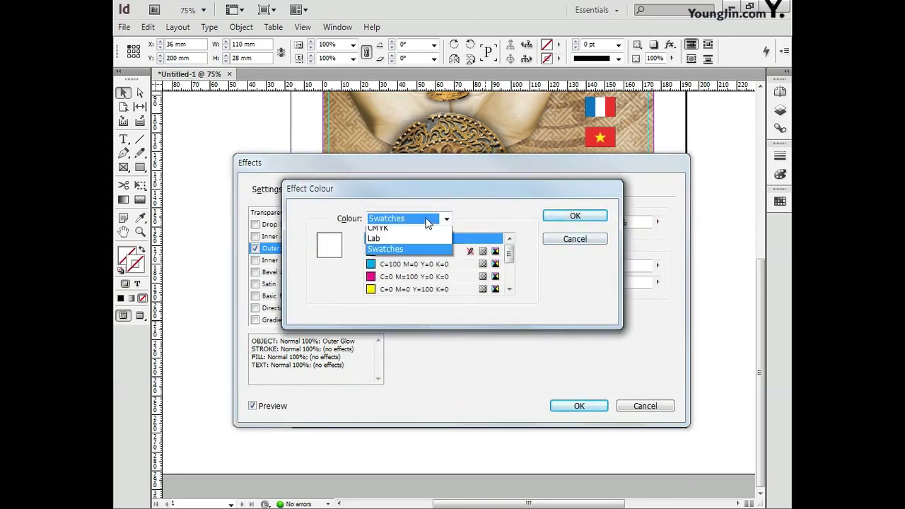
pyautogui.click(407, 242)
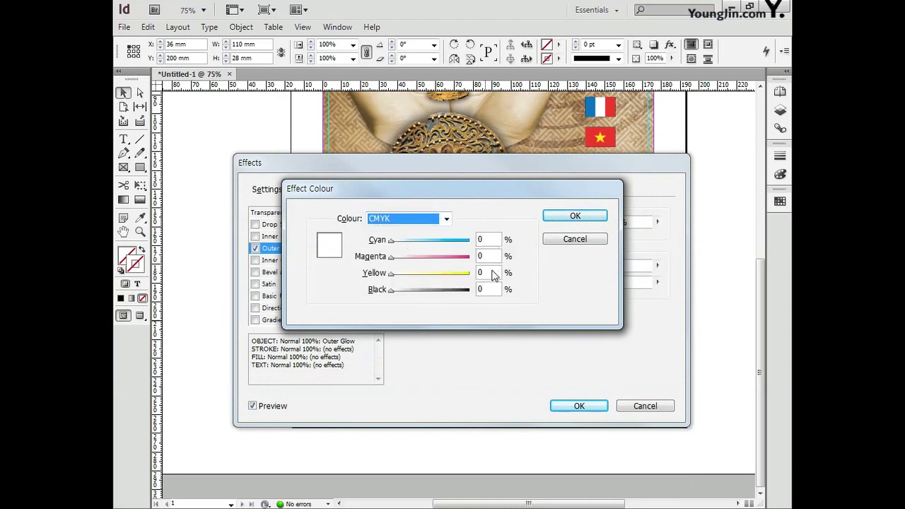
pyautogui.click(564, 215)
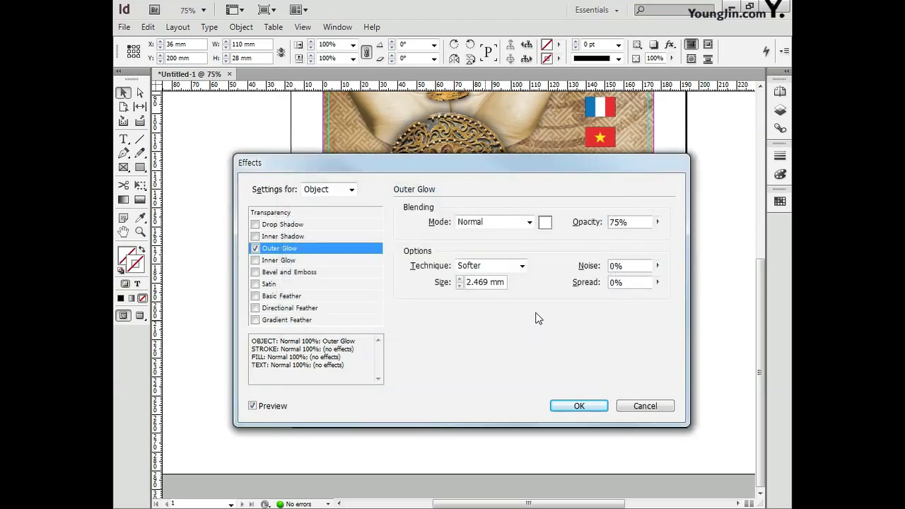
# Step: Set the outer glow's opacity to 85%, size to 1.6 mm and spread to 20%, and apply the effect
pyautogui.moveTo(626, 226); pyautogui.dragTo(573, 226)
pyautogui.write('85')
pyautogui.moveTo(466, 283); pyautogui.dragTo(536, 283)
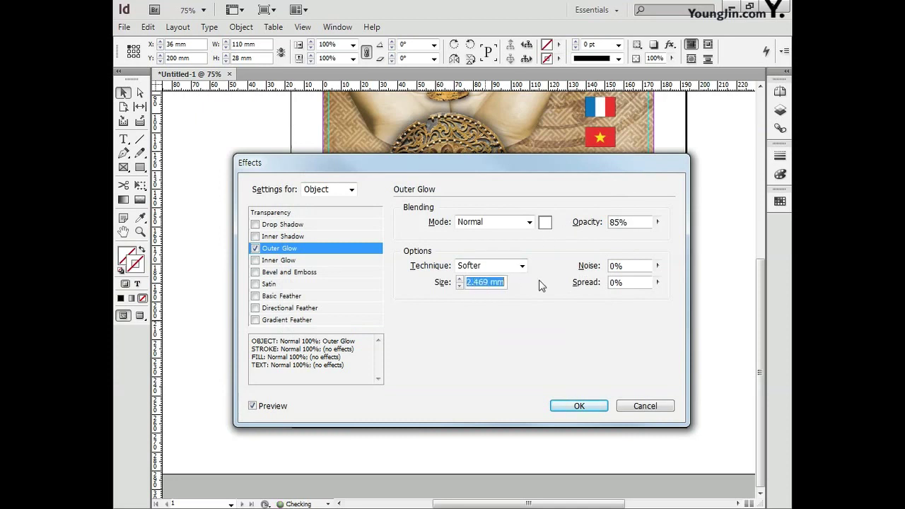
pyautogui.write('1.6')
pyautogui.tripleClick(640, 283)
pyautogui.write('20')
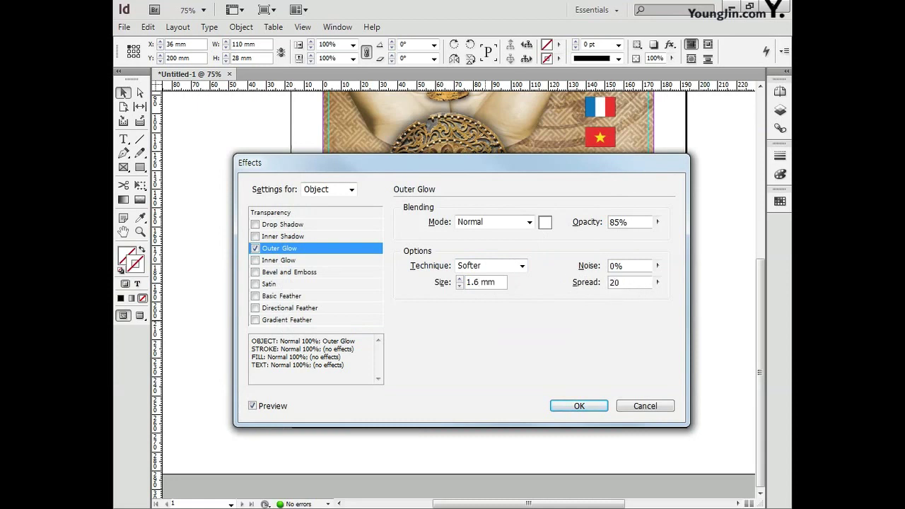
pyautogui.click(580, 404)
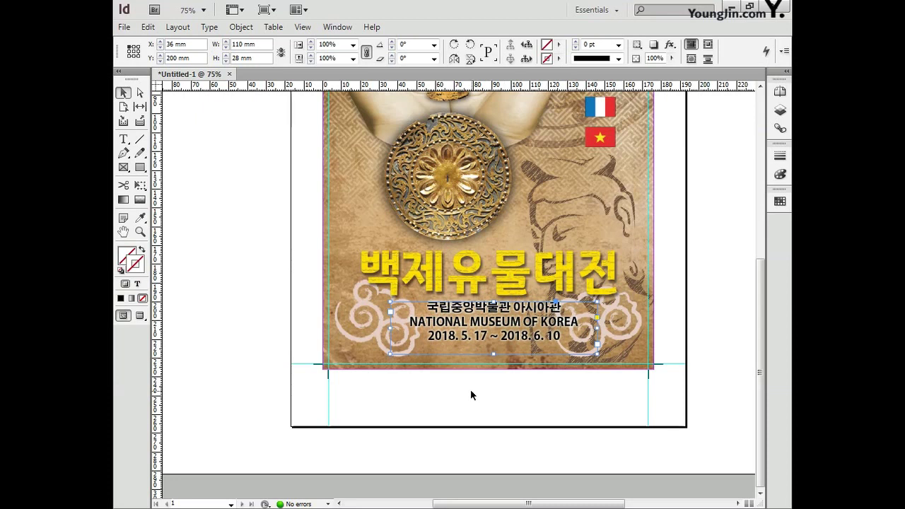
pyautogui.scroll(5, 309, 235)
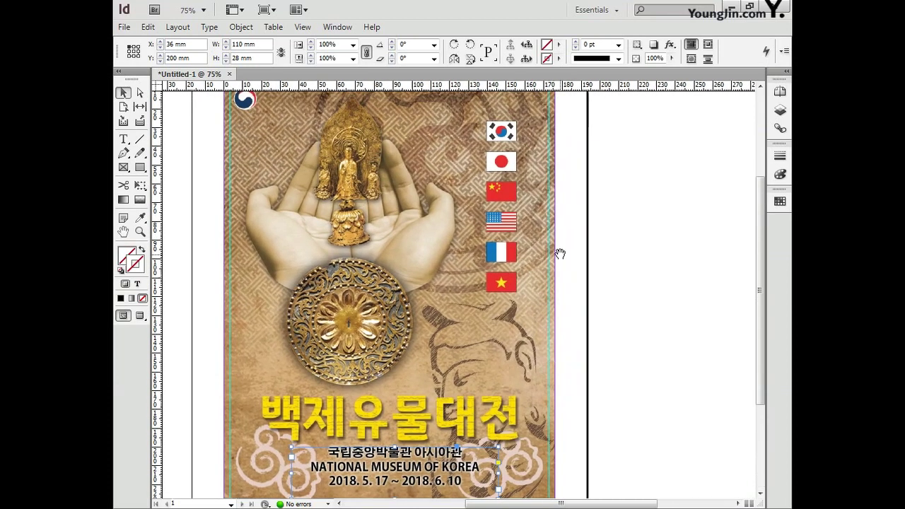
# Step: Draw a circle about 58 mm in diameter centred on the Japanese flag, with no stroke
pyautogui.scroll(2, 534, 350)
pyautogui.scroll(2, 533, 352)
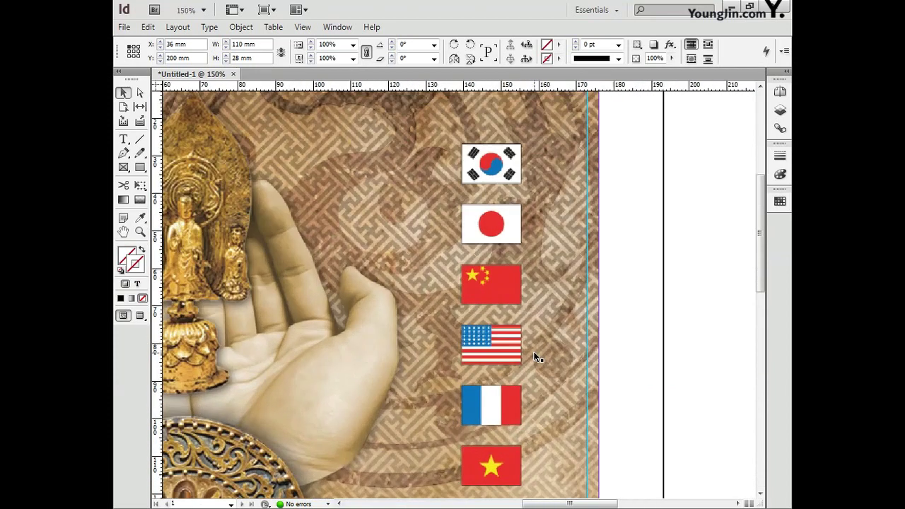
pyautogui.moveTo(534, 352); pyautogui.dragTo(516, 371)
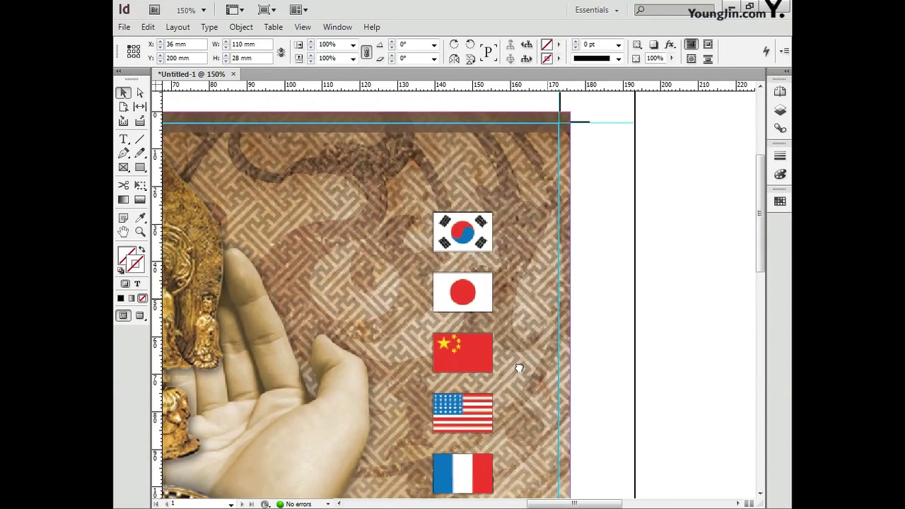
pyautogui.click(140, 167)
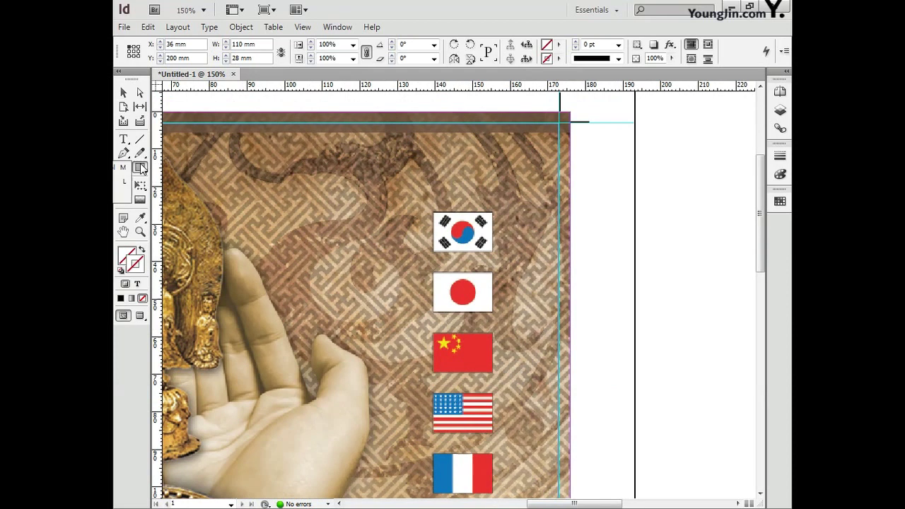
pyautogui.click(133, 182)
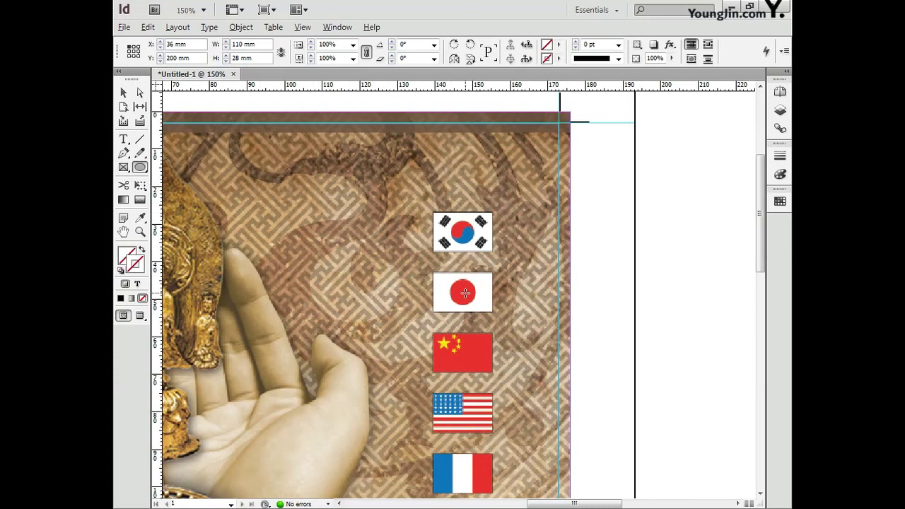
pyautogui.moveTo(465, 293); pyautogui.dragTo(577, 182)
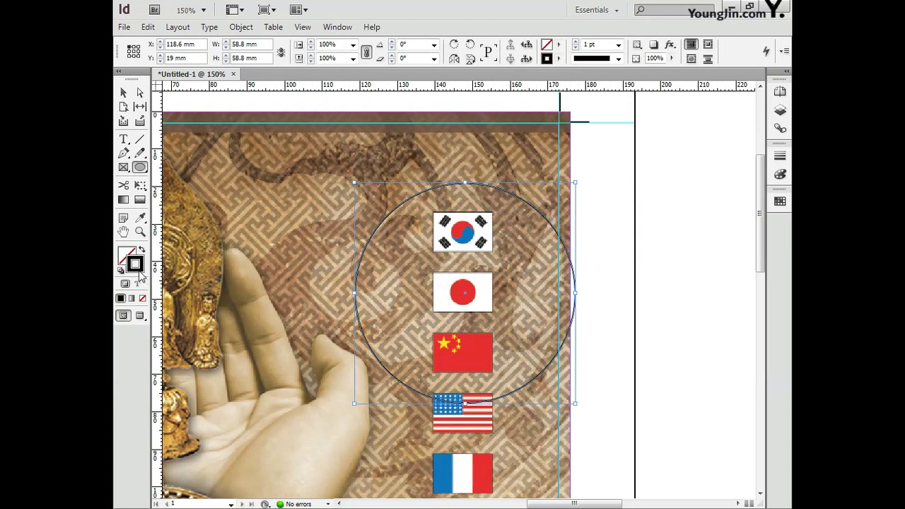
pyautogui.click(142, 298)
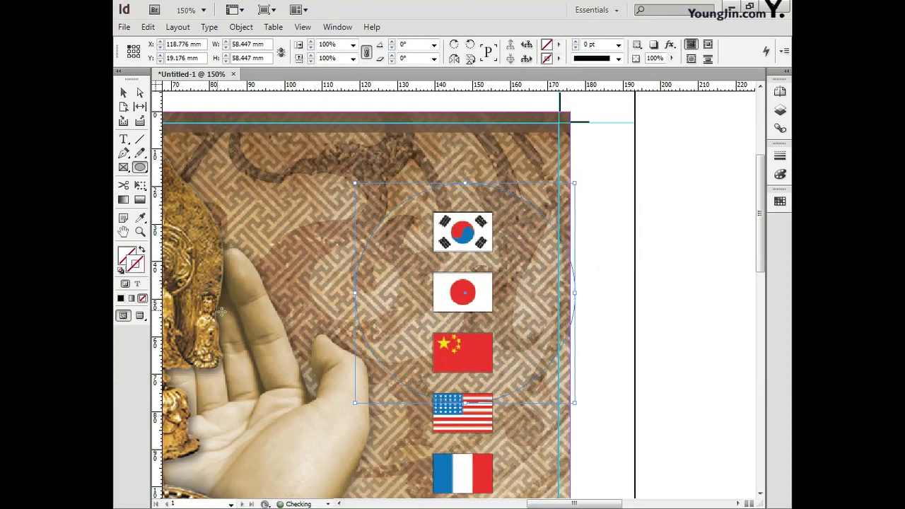
# Step: Add the text 백제를 이제 다음의 나라에서 along the circle's upper edge with the Type on a Path tool
pyautogui.click(123, 139)
pyautogui.hotkey('shift', 't')
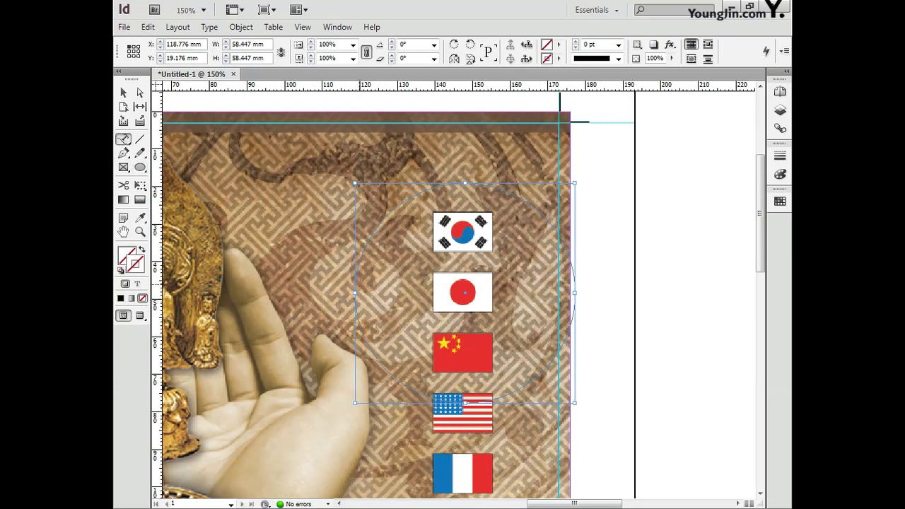
pyautogui.click(384, 220)
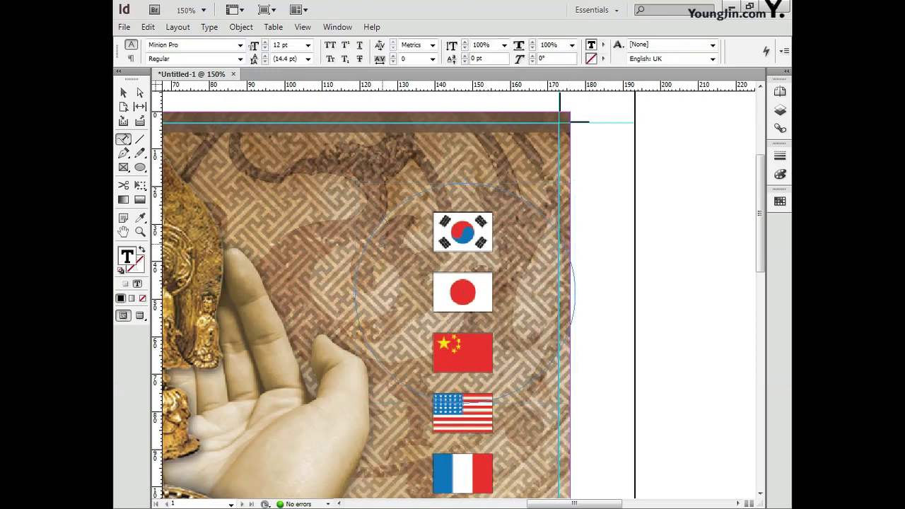
pyautogui.write('대한민국 일본 중국미국')
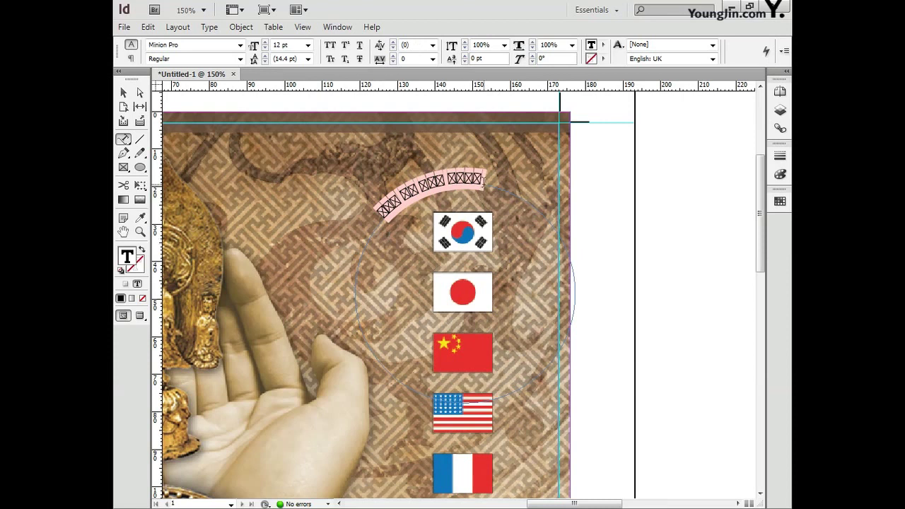
# Step: Format the curved text in Adobe Gothic Std B at 8 pt with tracking of 50
pyautogui.hotkey('ctrl', 'a')
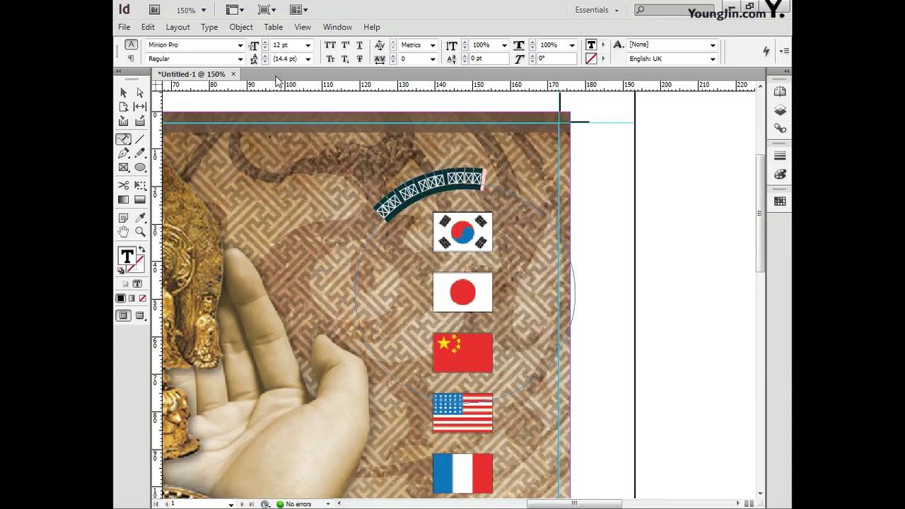
pyautogui.click(240, 44)
pyautogui.moveTo(376, 55); pyautogui.dragTo(378, 32)
pyautogui.click(344, 9)
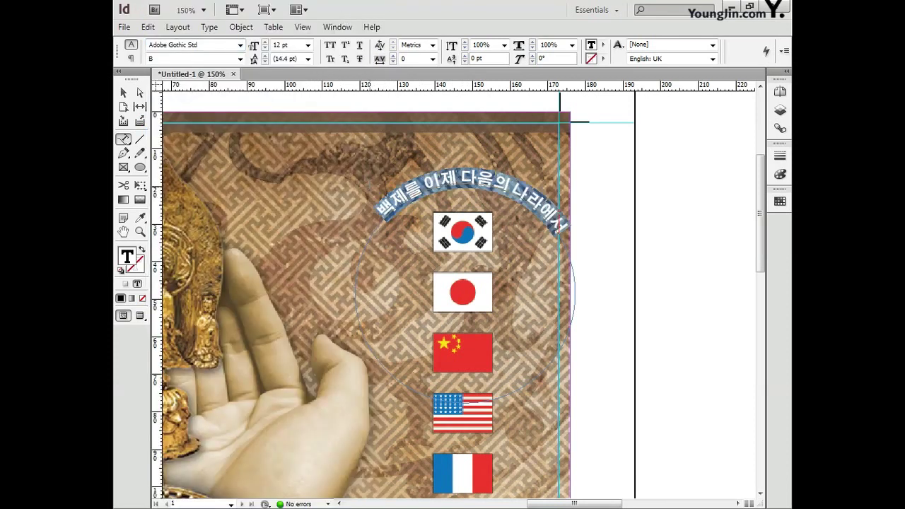
pyautogui.click(307, 45)
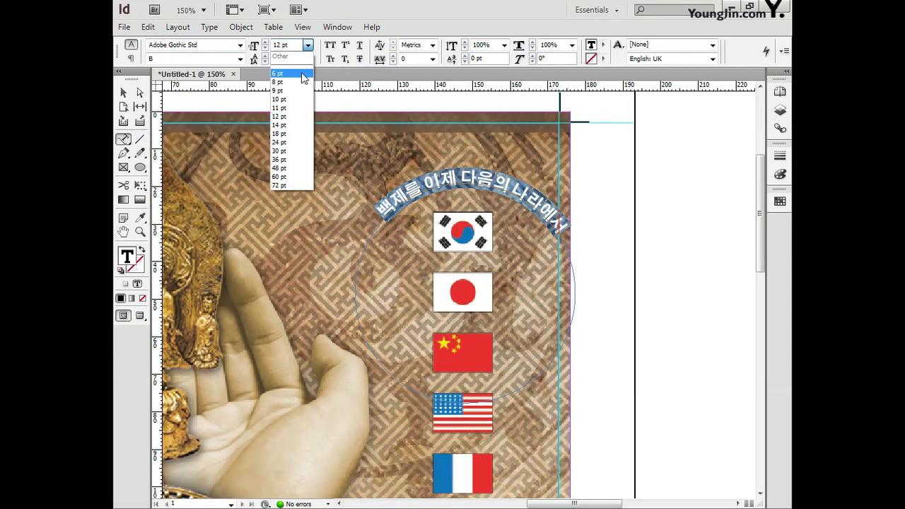
pyautogui.click(290, 75)
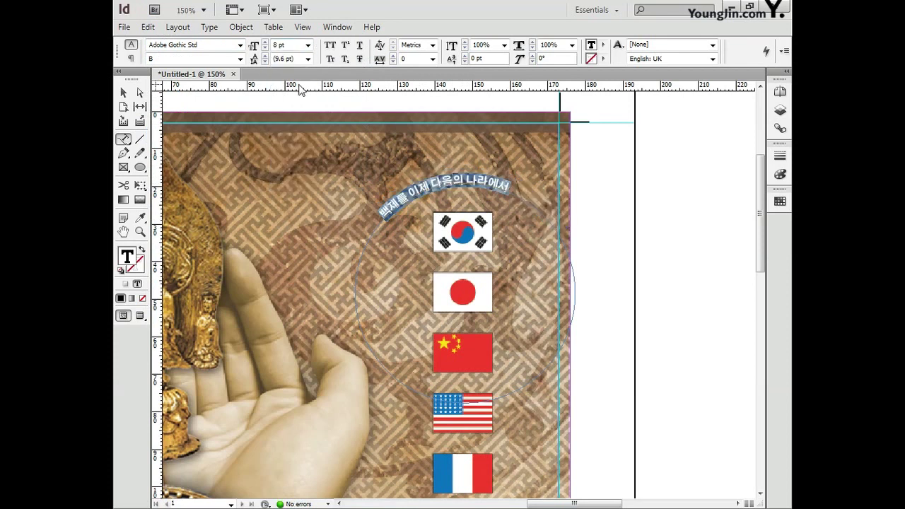
pyautogui.click(407, 58)
pyautogui.write('50')
pyautogui.press('Return')
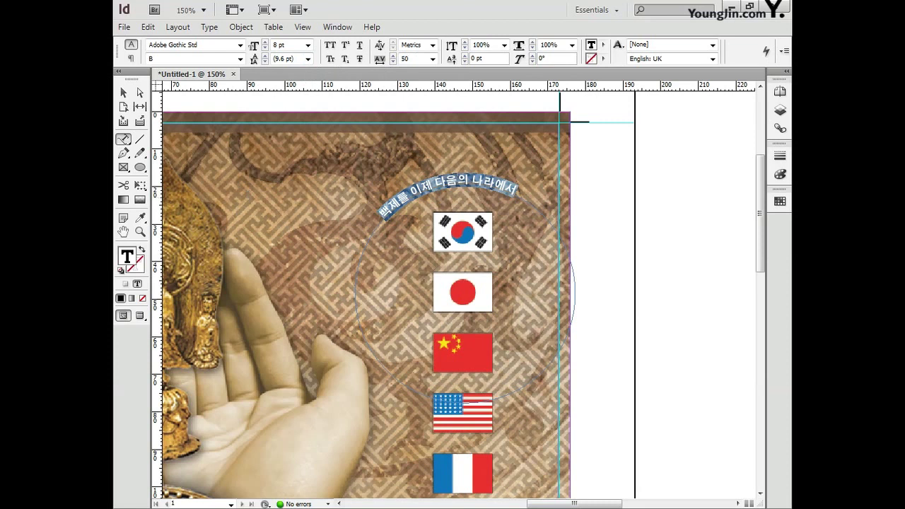
# Step: Set the fill colour of the curved text to white
pyautogui.doubleClick(130, 259)
pyautogui.click(590, 290)
pyautogui.press('Tab')
pyautogui.press('Tab')
pyautogui.press('Tab')
pyautogui.write('0')
pyautogui.click(571, 175)
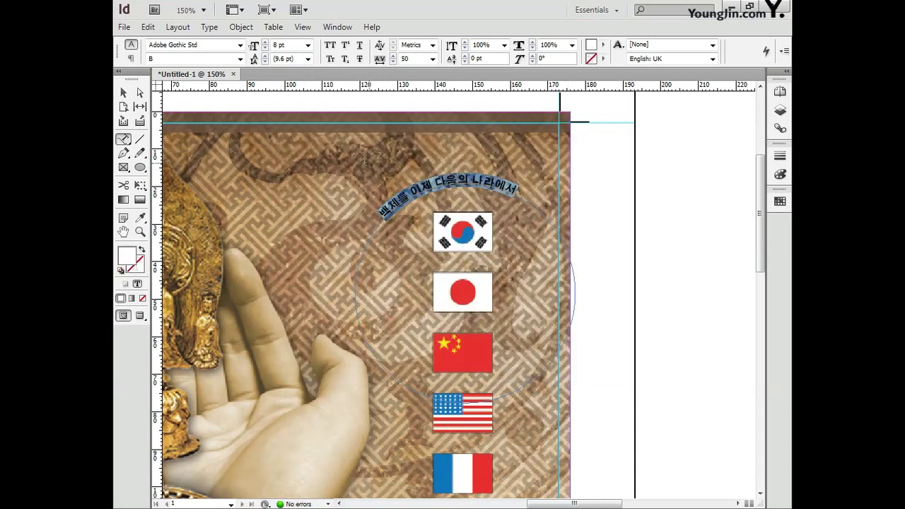
# Step: Slide the curved text clockwise along its circle to centre it above the flags, and deselect it
pyautogui.click(125, 93)
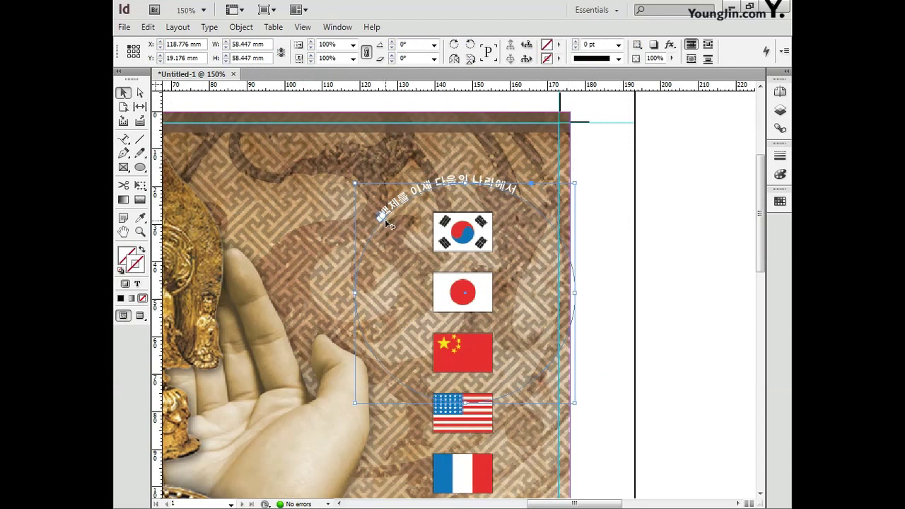
pyautogui.moveTo(387, 223); pyautogui.dragTo(399, 207)
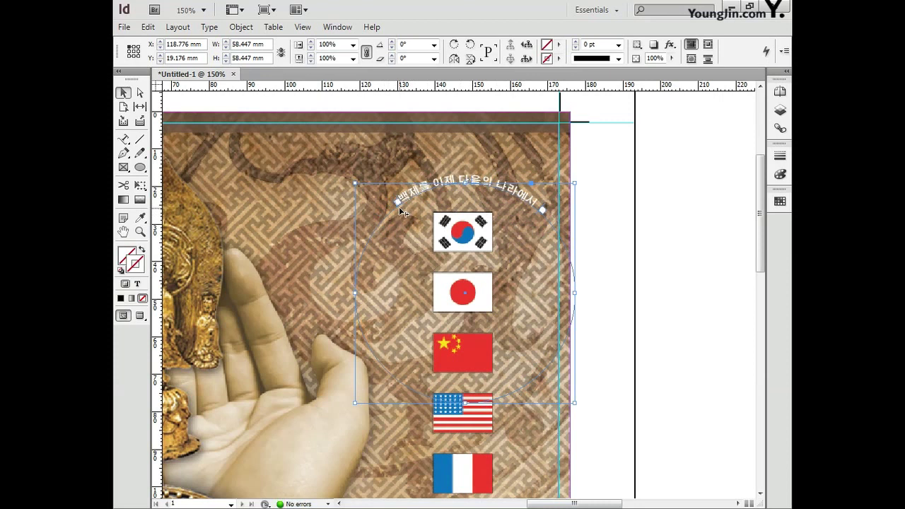
pyautogui.click(516, 261)
# Step: Draw a smaller concentric circle about 49 mm in diameter inside the first one, without a stroke
pyautogui.press('l')
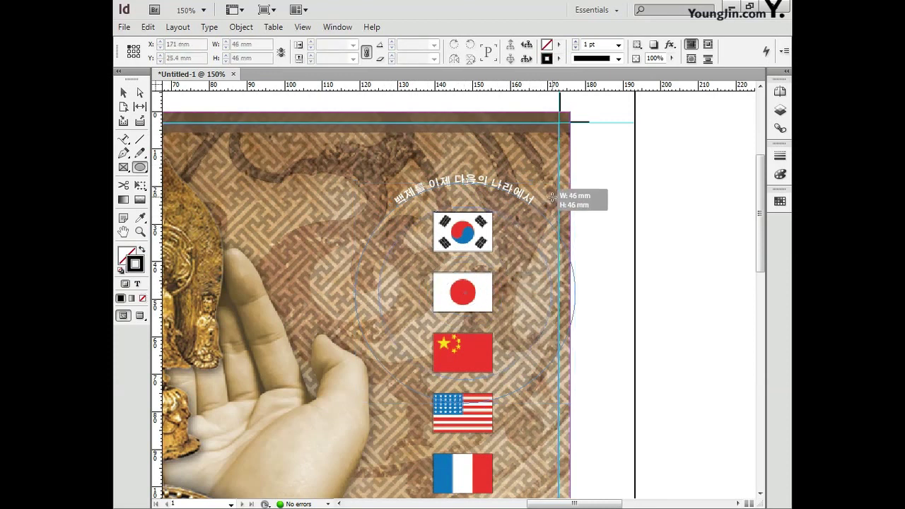
pyautogui.moveTo(558, 201); pyautogui.dragTo(372, 387)
pyautogui.hotkey('ctrl', 'shift', 'a')
# Step: Add the path text 만나 보실 수 있습니다. along the upper edge of the inner circle
pyautogui.press('t')
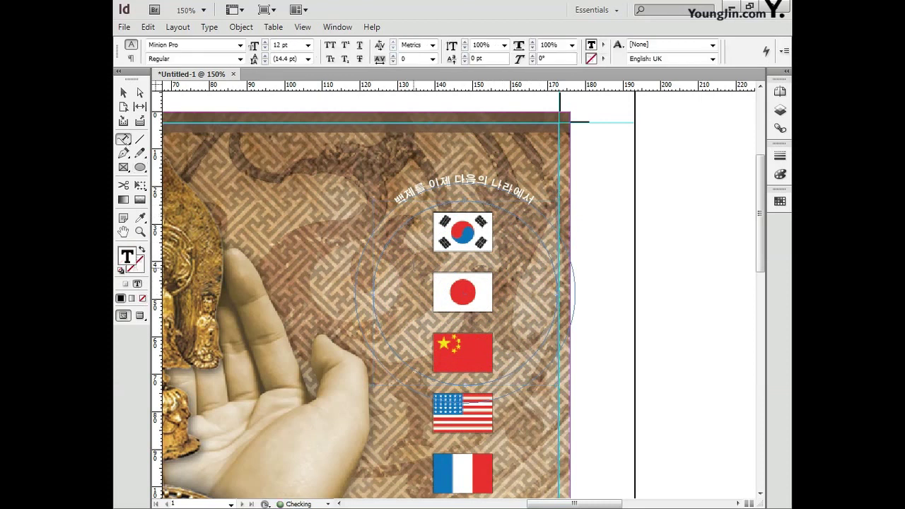
pyautogui.click(404, 217)
pyautogui.write('한국 일본 중국 미국')
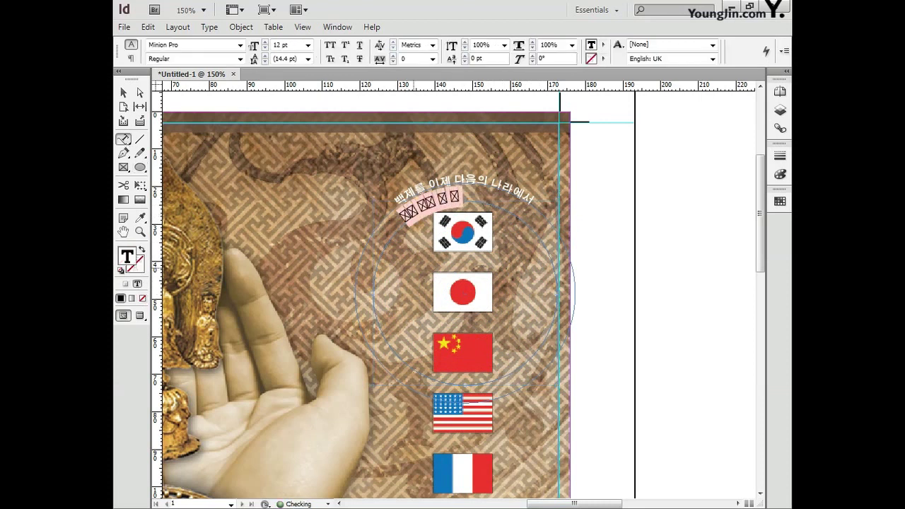
# Step: Set the inner curved text to Adobe Gothic Std B with a white fill
pyautogui.hotkey('ctrl', 'a')
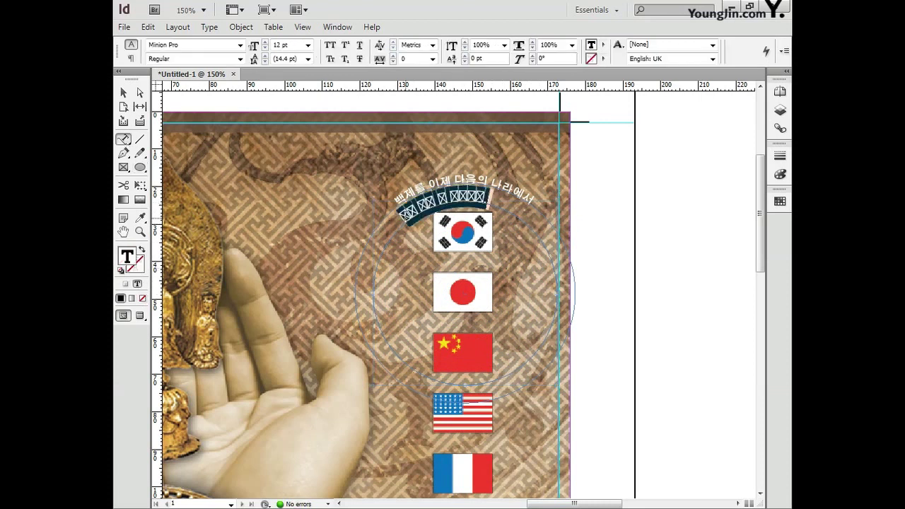
pyautogui.click(240, 44)
pyautogui.click(201, 55)
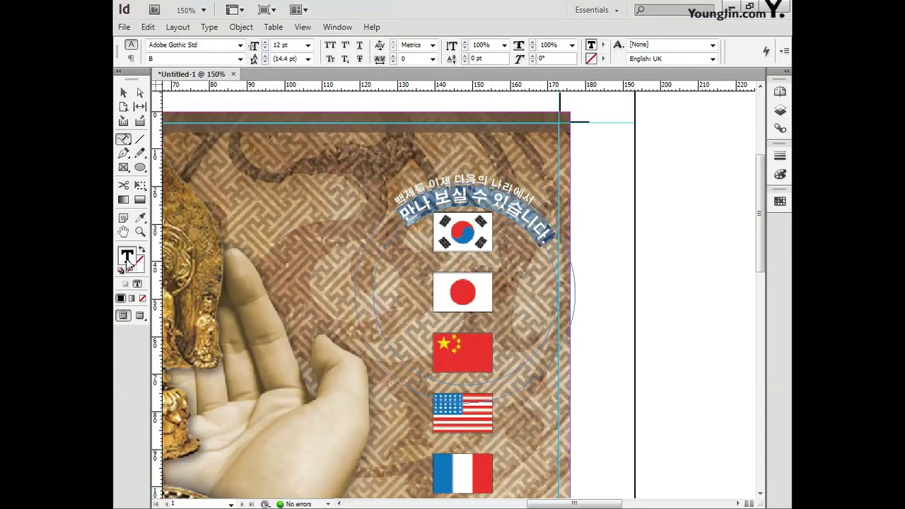
pyautogui.doubleClick(128, 256)
pyautogui.doubleClick(587, 339)
pyautogui.write('0')
pyautogui.click(582, 169)
# Step: Reduce the inner curved text to 8 pt and slide it along its circle to centre it beneath the outer line
pyautogui.click(308, 44)
pyautogui.click(297, 85)
pyautogui.press('Escape')
pyautogui.moveTo(407, 230); pyautogui.dragTo(376, 227)
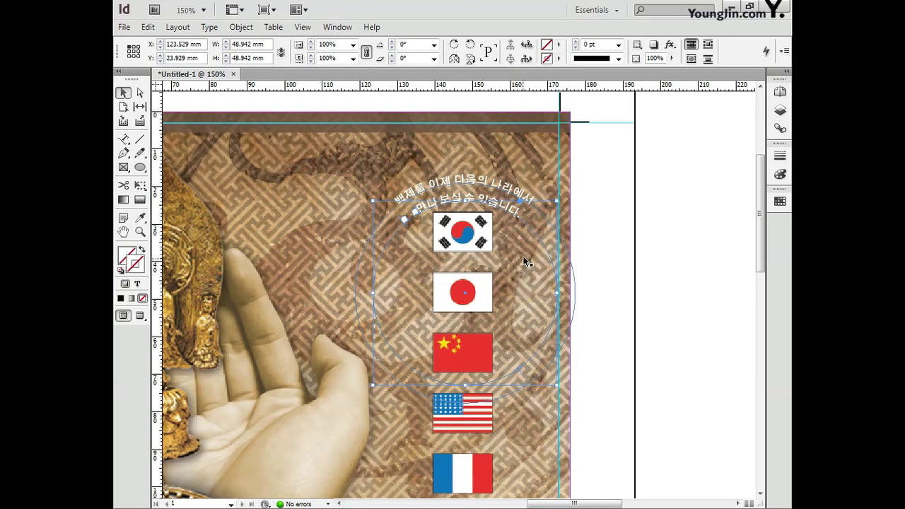
# Step: Select both curved text lines and add an Outer Glow effect with Normal blending mode
pyautogui.click(522, 194)
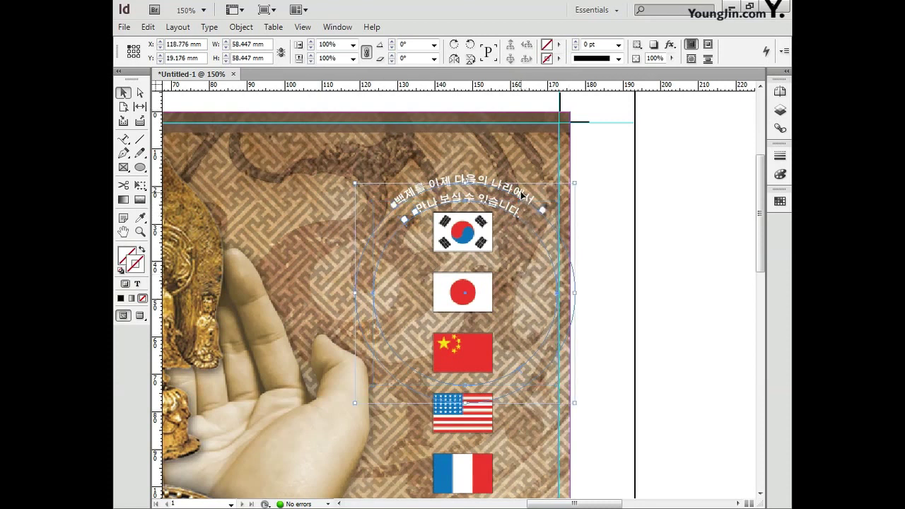
pyautogui.rightClick(515, 210)
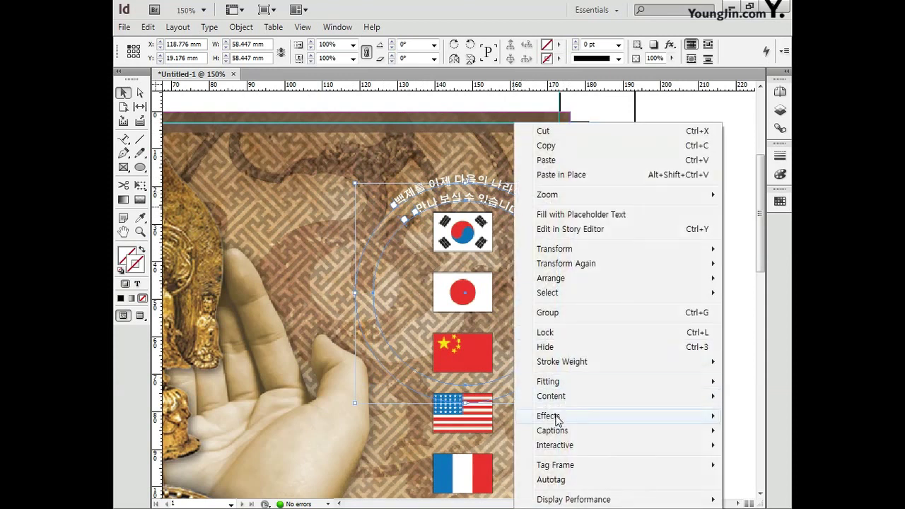
pyautogui.moveTo(556, 416)
pyautogui.click(421, 329)
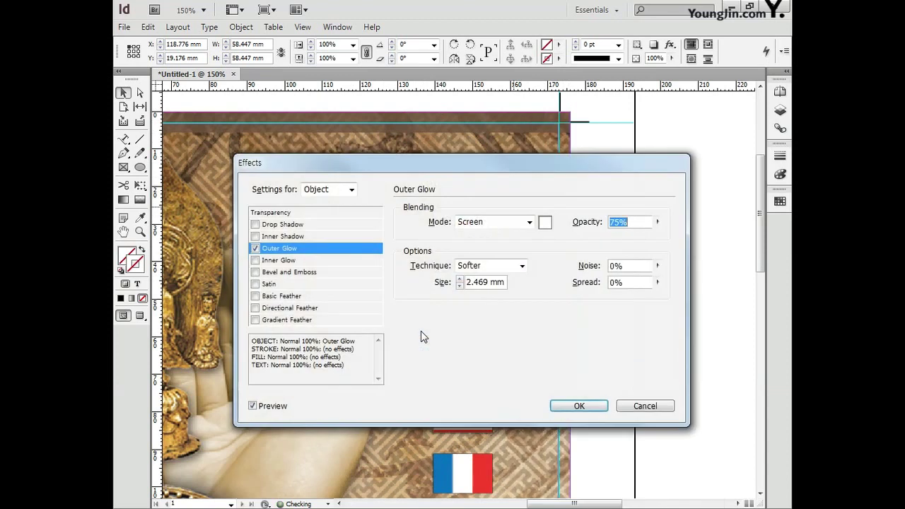
pyautogui.click(495, 222)
pyautogui.click(491, 236)
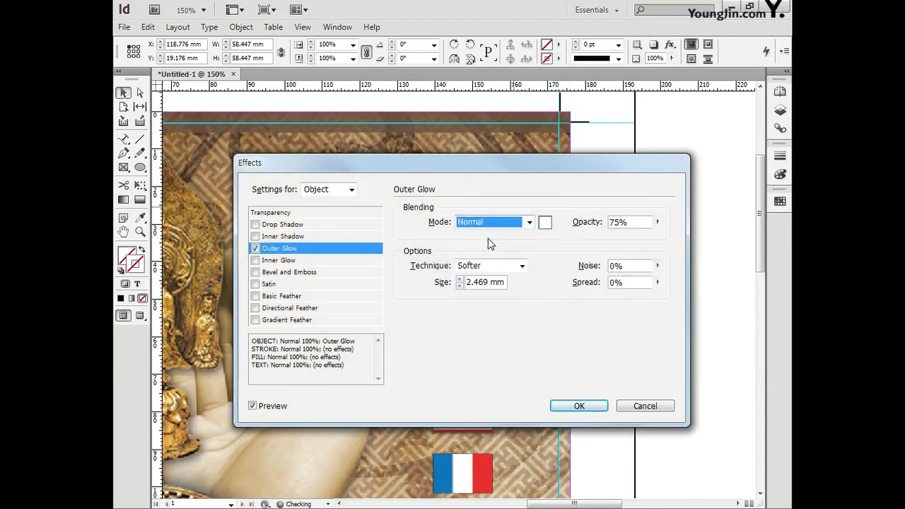
# Step: Set the outer glow's colour to dark brown with CMYK values 0/60/80/70
pyautogui.click(544, 223)
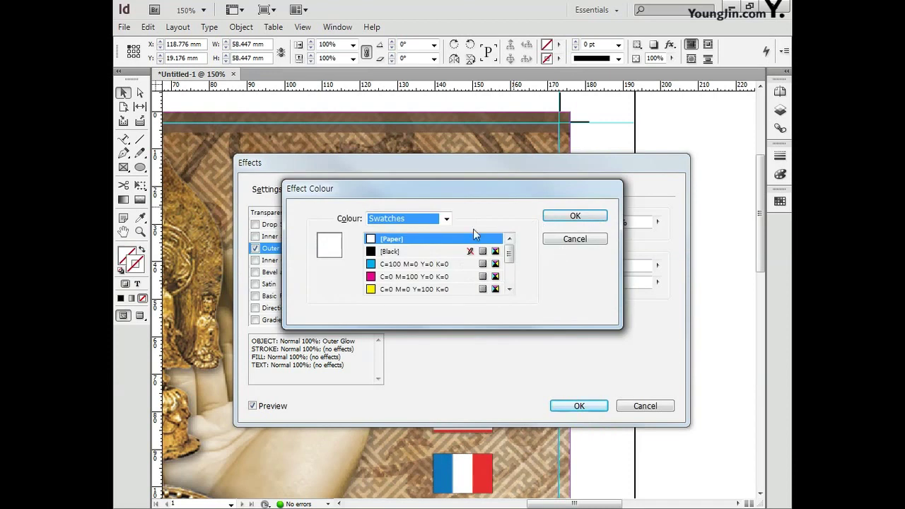
pyautogui.click(444, 219)
pyautogui.click(421, 243)
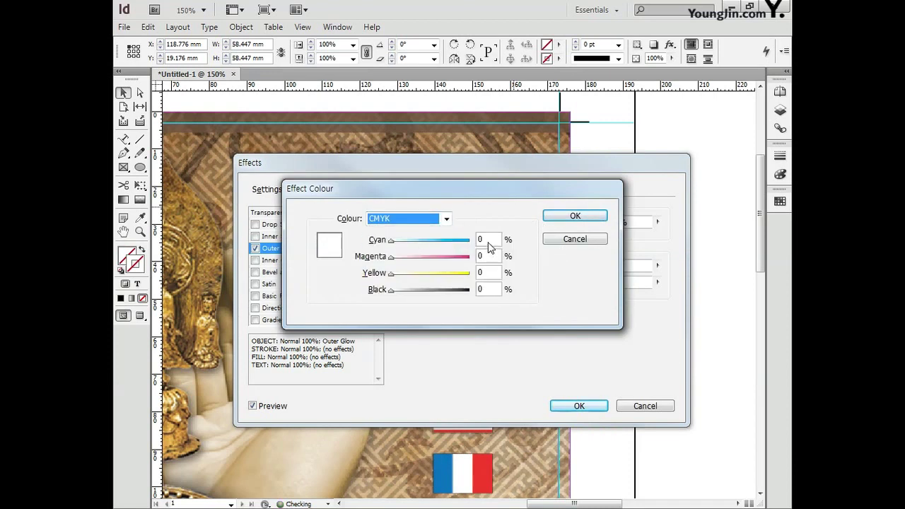
pyautogui.press('Tab')
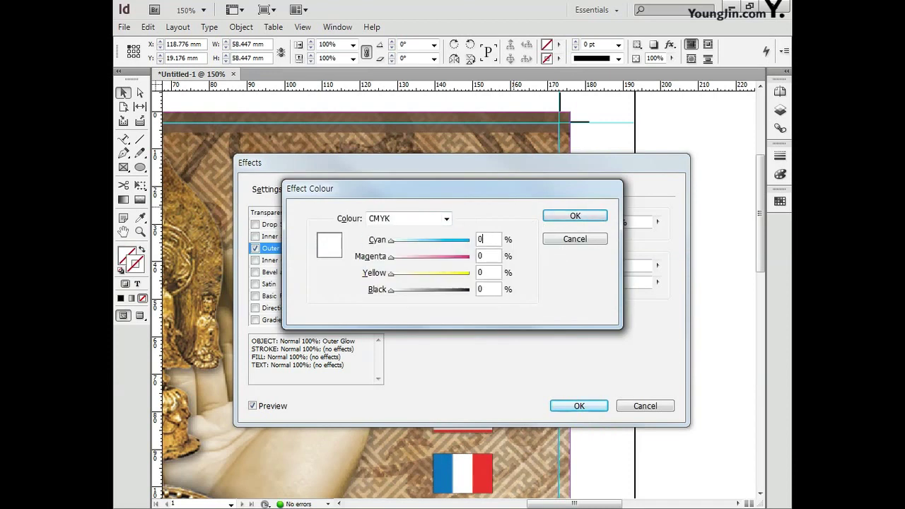
pyautogui.write('60')
pyautogui.press('Tab')
pyautogui.write('8')
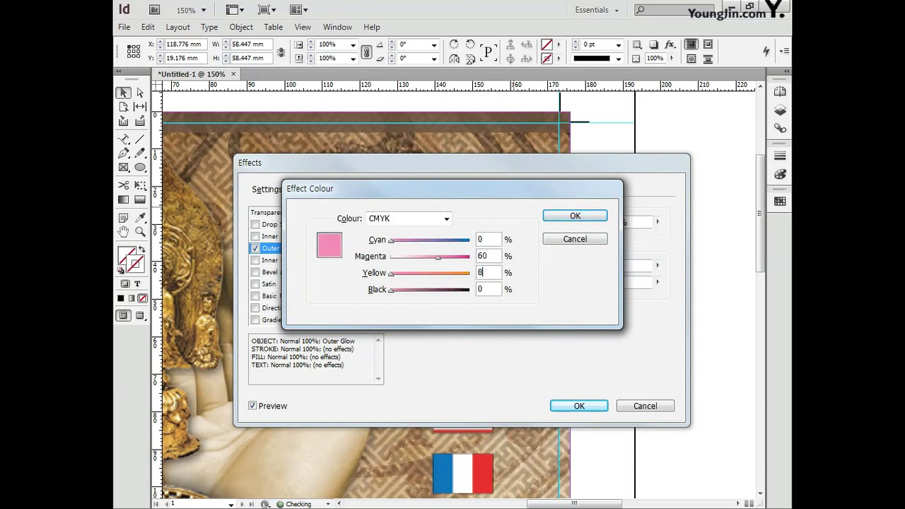
pyautogui.write('0')
pyautogui.press('Tab')
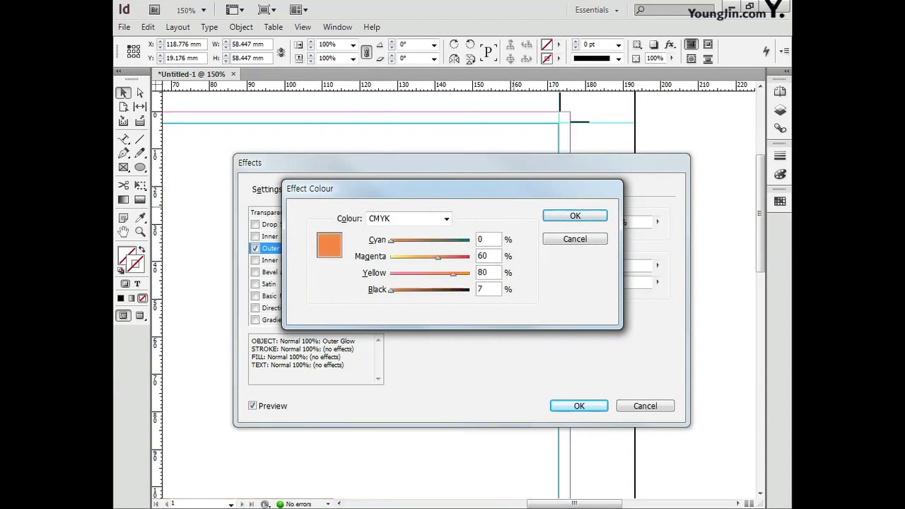
pyautogui.write('70')
pyautogui.click(558, 218)
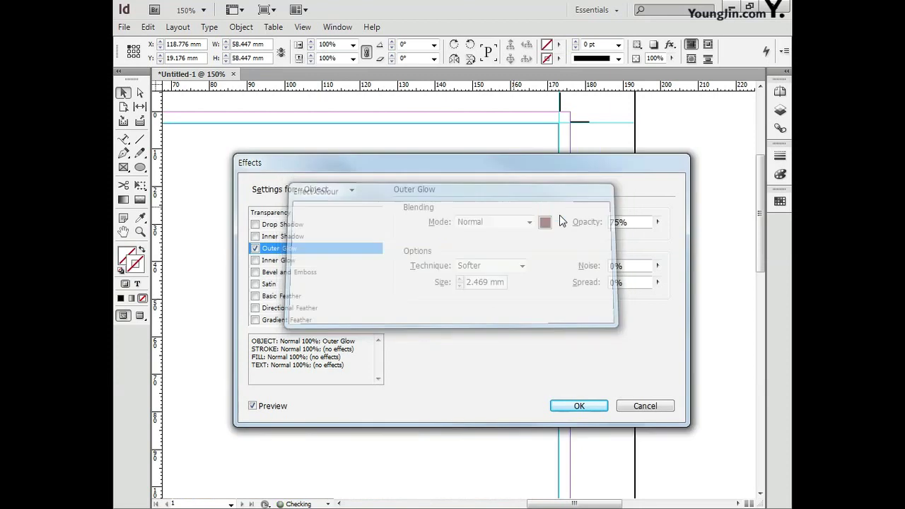
# Step: Apply the outer glow to the curved text with 75% opacity, a size of 1 mm and 25% spread
pyautogui.moveTo(624, 222); pyautogui.dragTo(557, 223)
pyautogui.write('75')
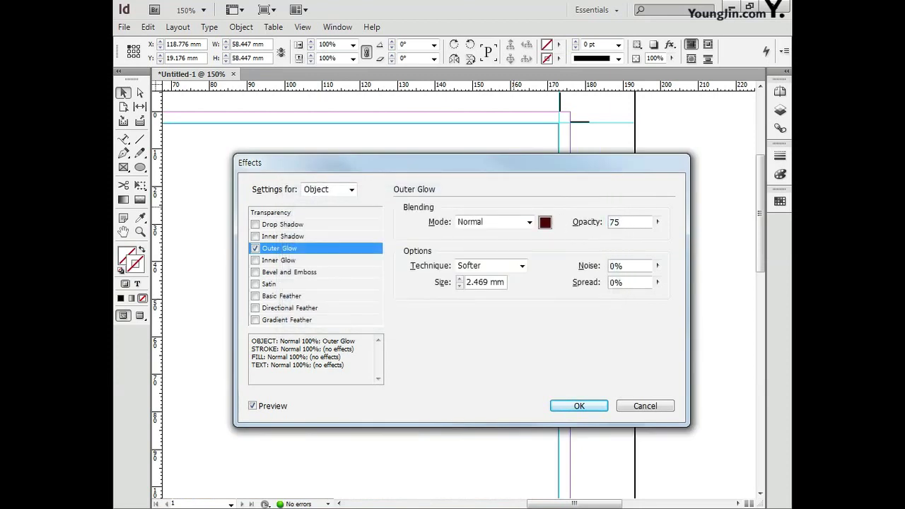
pyautogui.moveTo(469, 282); pyautogui.dragTo(529, 285)
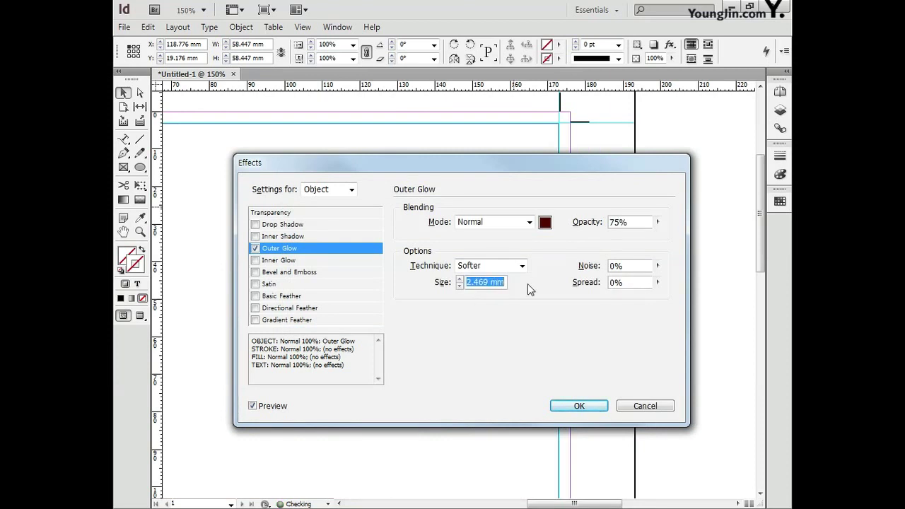
pyautogui.write('1')
pyautogui.click(571, 284)
pyautogui.write('25')
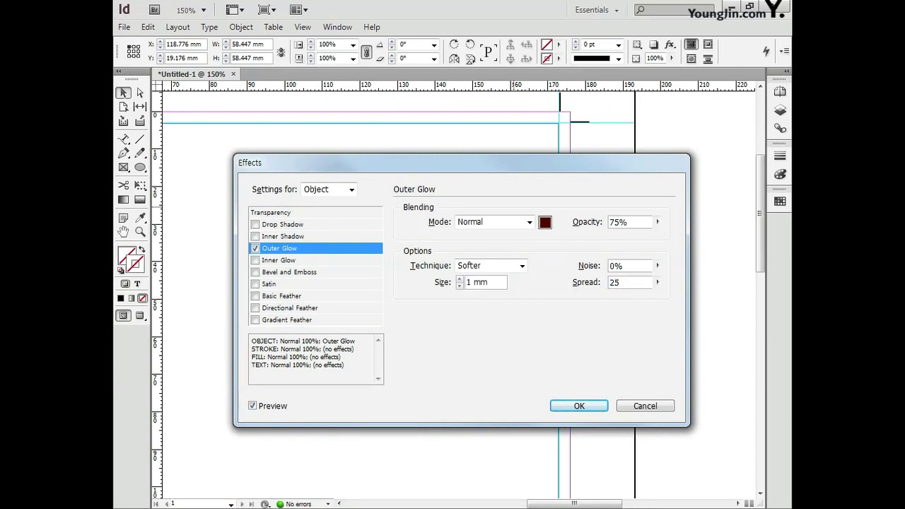
pyautogui.click(576, 406)
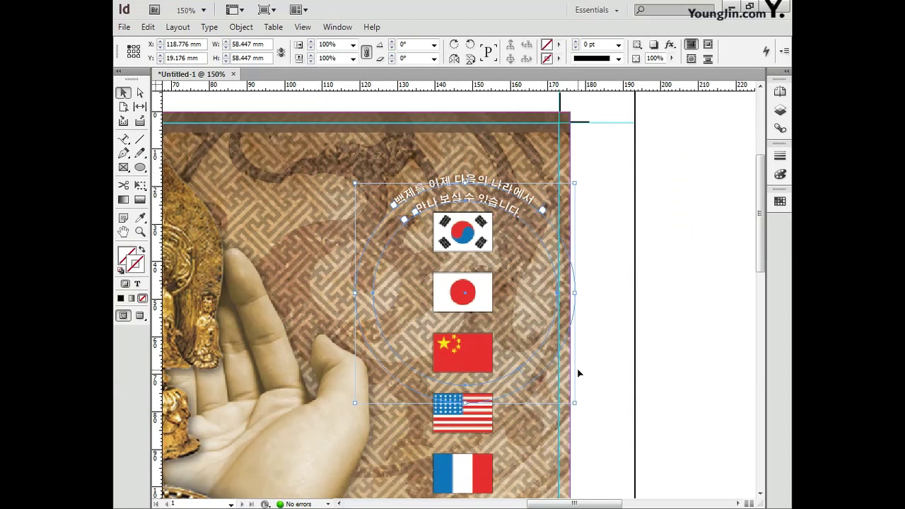
pyautogui.click(590, 307)
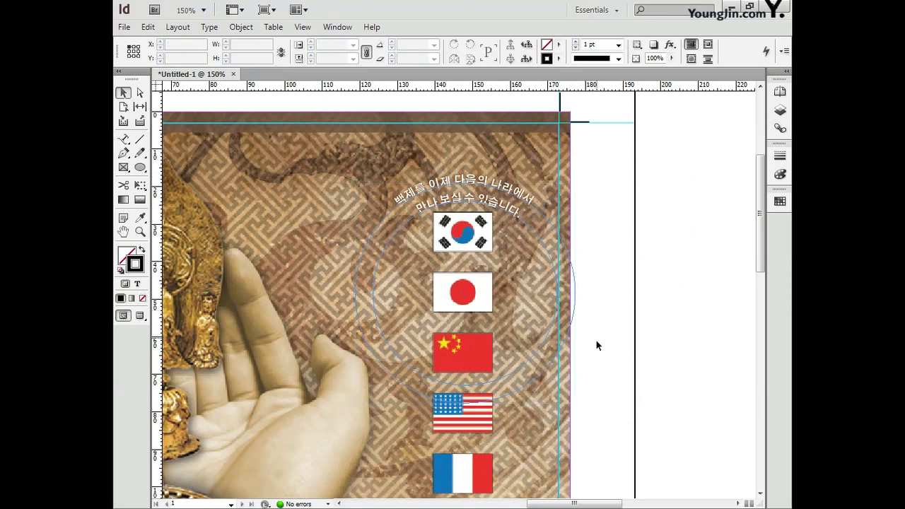
# Step: Create a small text frame reading 한국 and place it beneath the South Korean flag
pyautogui.moveTo(602, 369); pyautogui.dragTo(608, 300)
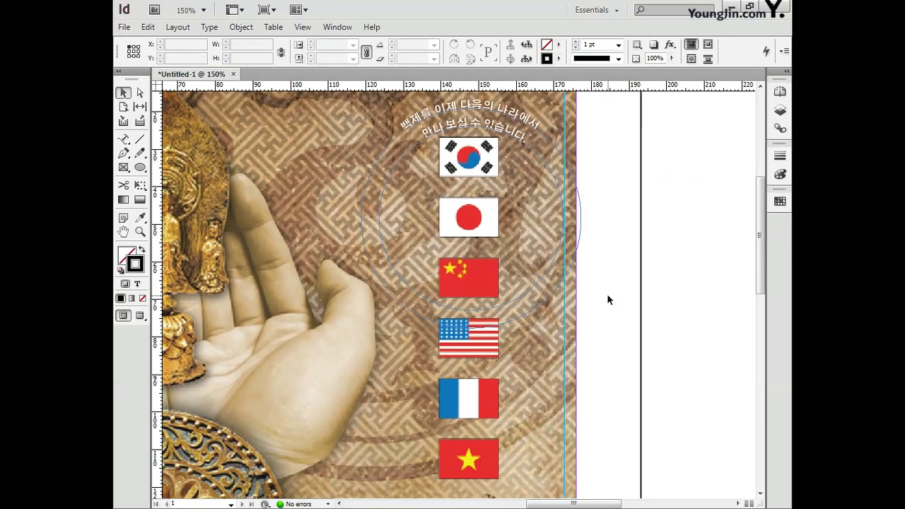
pyautogui.press('t')
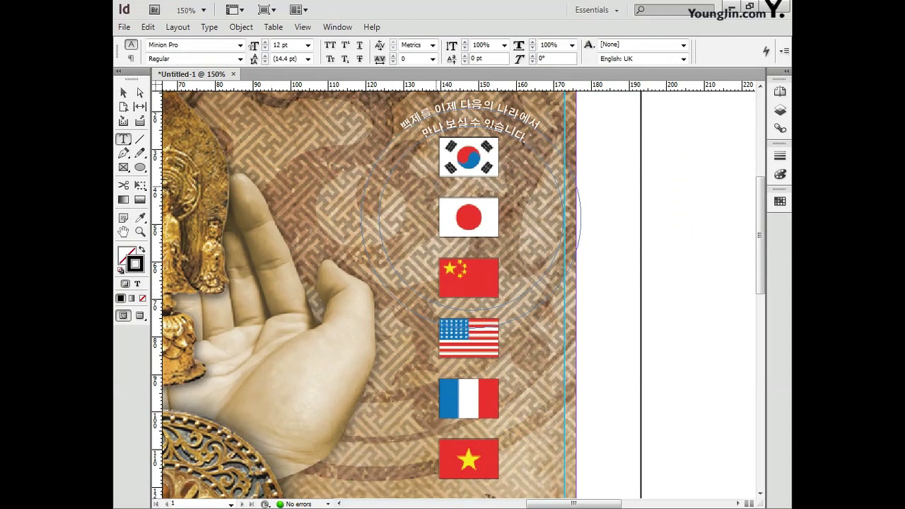
pyautogui.moveTo(611, 187)
pyautogui.mouseDown()
pyautogui.moveTo(578, 212)
pyautogui.moveTo(536, 213)
pyautogui.mouseUp()
pyautogui.write('백제')
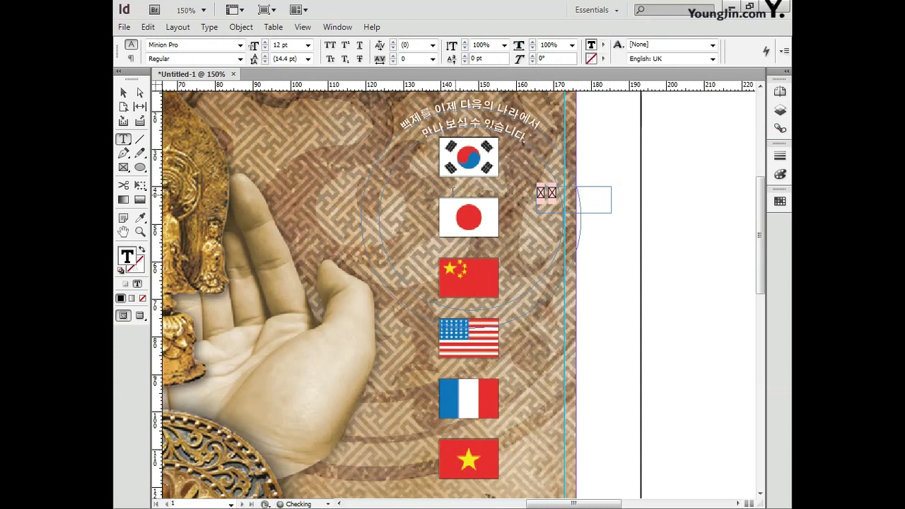
pyautogui.press('Escape')
pyautogui.moveTo(552, 194); pyautogui.dragTo(472, 183)
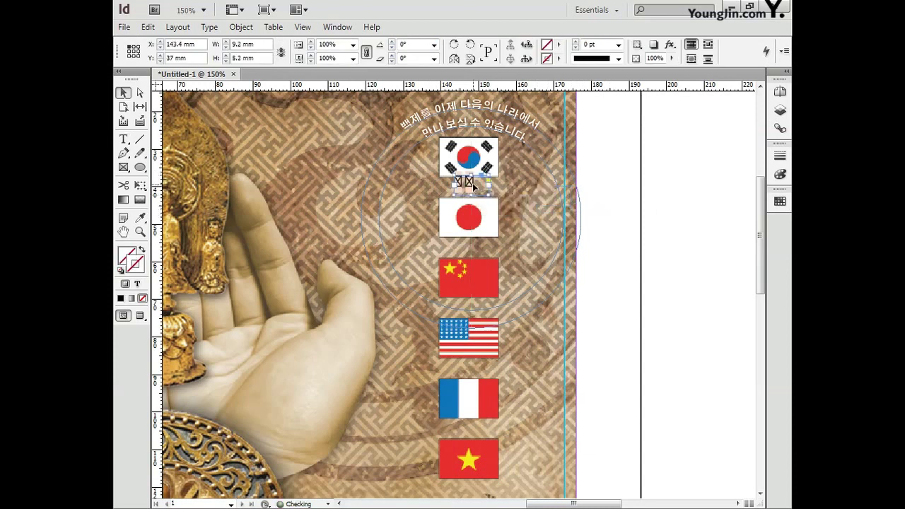
# Step: Set the 한국 label to Adobe Gothic Std B at 7 pt
pyautogui.doubleClick(473, 183)
pyautogui.hotkey('ctrl', 'a')
pyautogui.click(241, 44)
pyautogui.scroll(5, 198, 212)
pyautogui.click(202, 8)
pyautogui.click(308, 44)
pyautogui.click(294, 86)
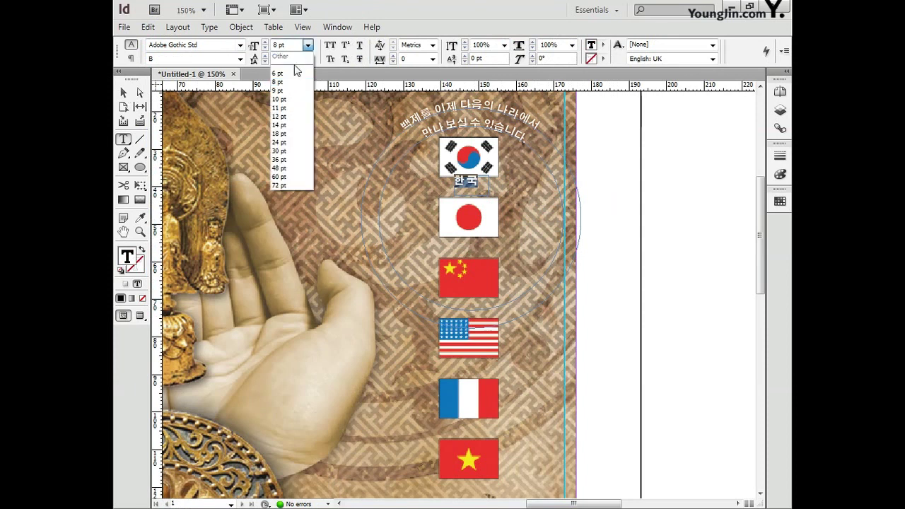
# Step: Fit the 한국 frame to its text and centre-align the label's paragraph
pyautogui.click(123, 94)
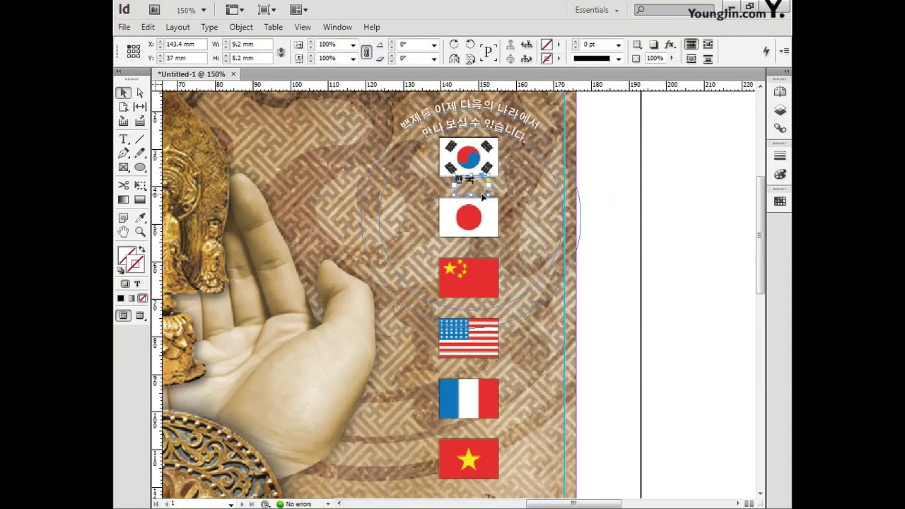
pyautogui.doubleClick(470, 192)
pyautogui.click(210, 27)
pyautogui.click(237, 91)
pyautogui.click(186, 407)
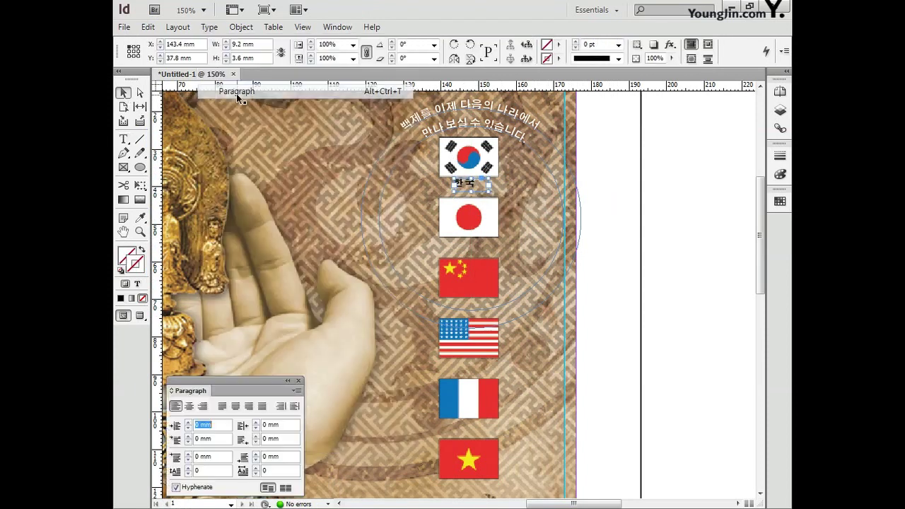
pyautogui.hotkey('ctrl', 'alt', 't')
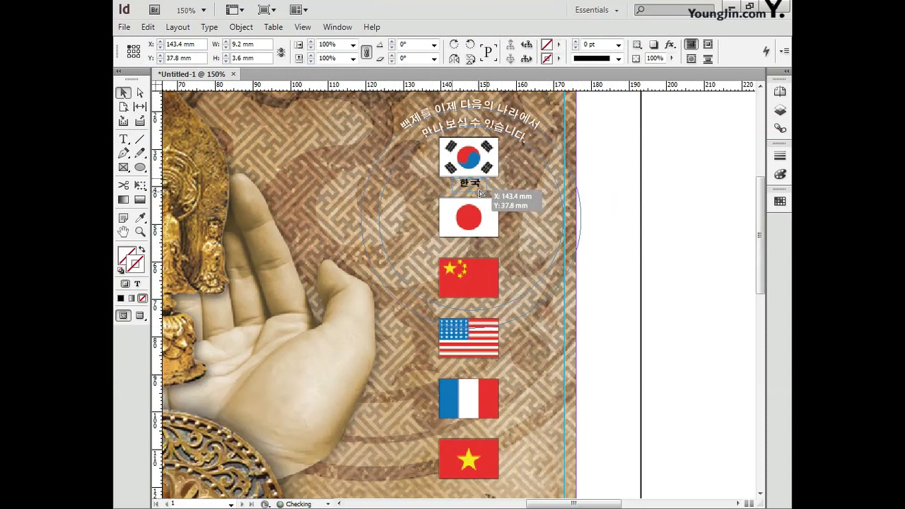
# Step: Duplicate the country label beneath the Japanese, Chinese and US flags and change the copies to 일본, 중국 and 미국
pyautogui.moveTo(486, 180); pyautogui.dragTo(474, 245)
pyautogui.write('t')
pyautogui.write('일본')
pyautogui.press('Escape')
pyautogui.moveTo(483, 244); pyautogui.dragTo(485, 306)
pyautogui.write('t중국')
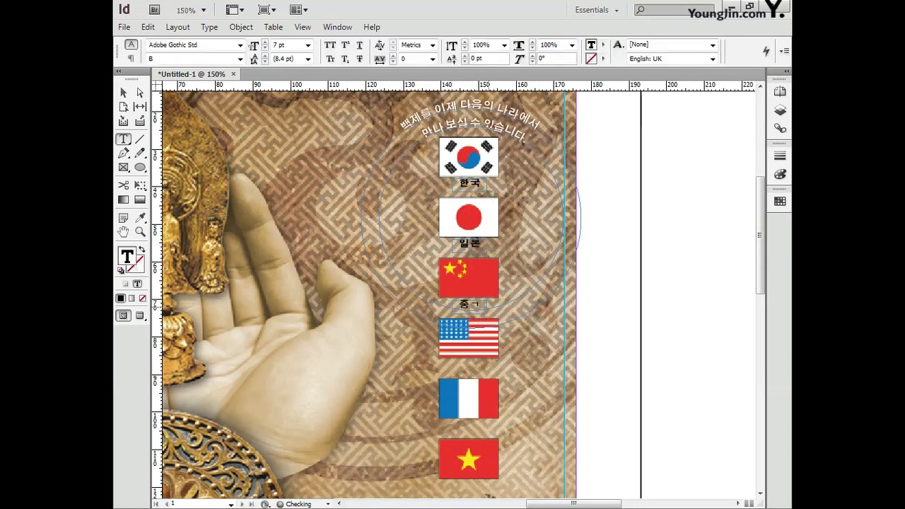
pyautogui.press('Escape')
pyautogui.moveTo(478, 305); pyautogui.dragTo(480, 366)
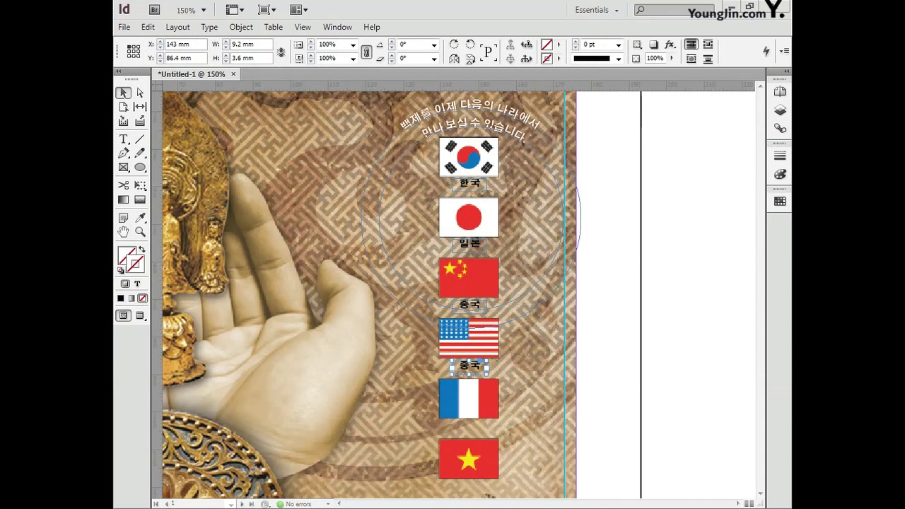
pyautogui.write('t미국')
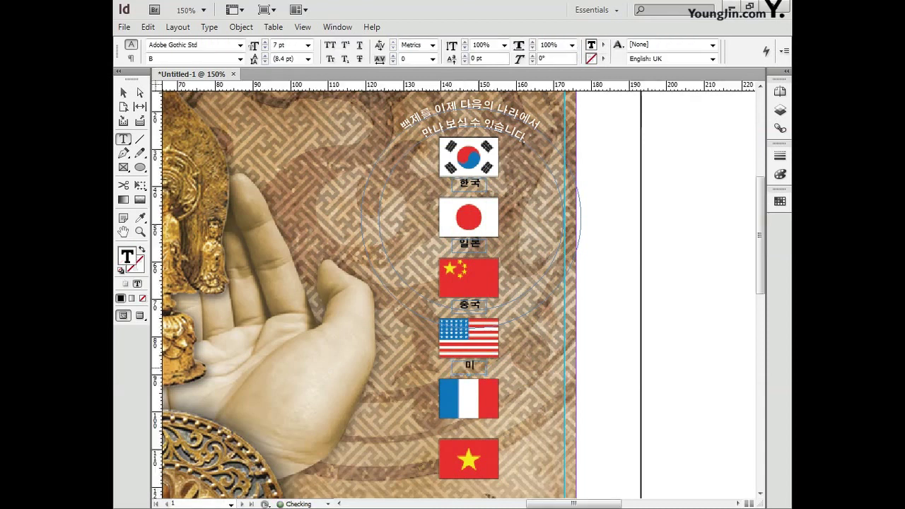
# Step: Copy the country label beneath the French and Vietnamese flags and change the copies to 프랑스 and 베트남
pyautogui.press('Escape')
pyautogui.moveTo(470, 366); pyautogui.dragTo(478, 488)
pyautogui.press('t')
pyautogui.doubleClick(470, 426)
pyautogui.write('프랑스')
pyautogui.doubleClick(478, 485)
pyautogui.write('베트남')
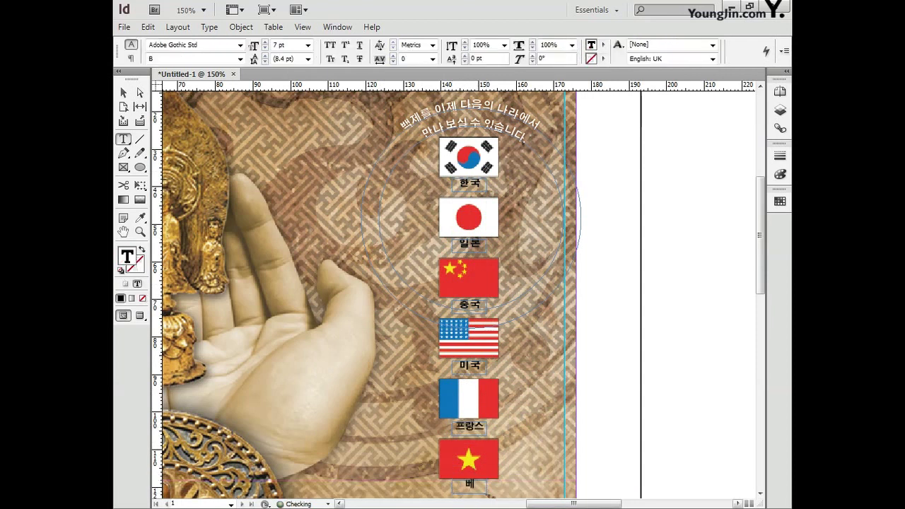
pyautogui.click(124, 94)
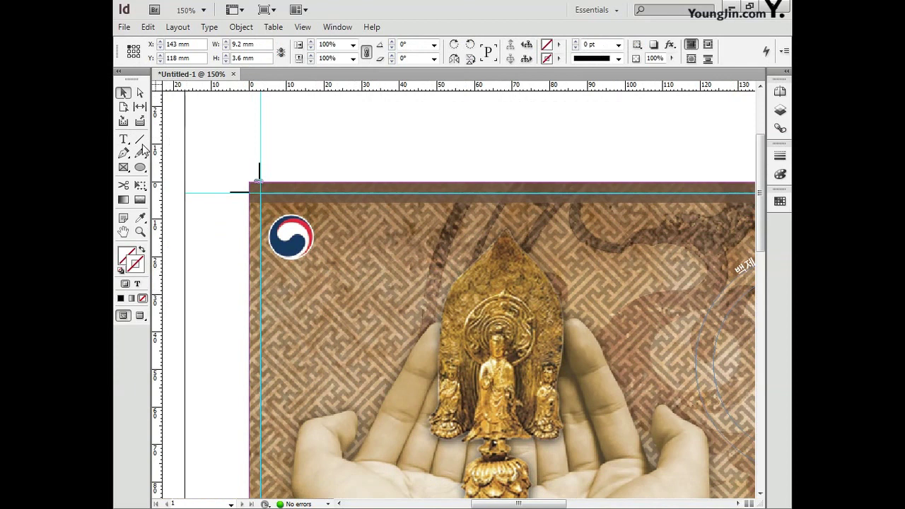
# Step: Add a text frame beside the taegeuk emblem with 국립중앙박물관 above National Museum of Korea
pyautogui.click(124, 139)
pyautogui.moveTo(291, 138); pyautogui.dragTo(419, 193)
pyautogui.moveTo(352, 142); pyautogui.dragTo(382, 220)
pyautogui.click(332, 224)
pyautogui.write('대한민국')
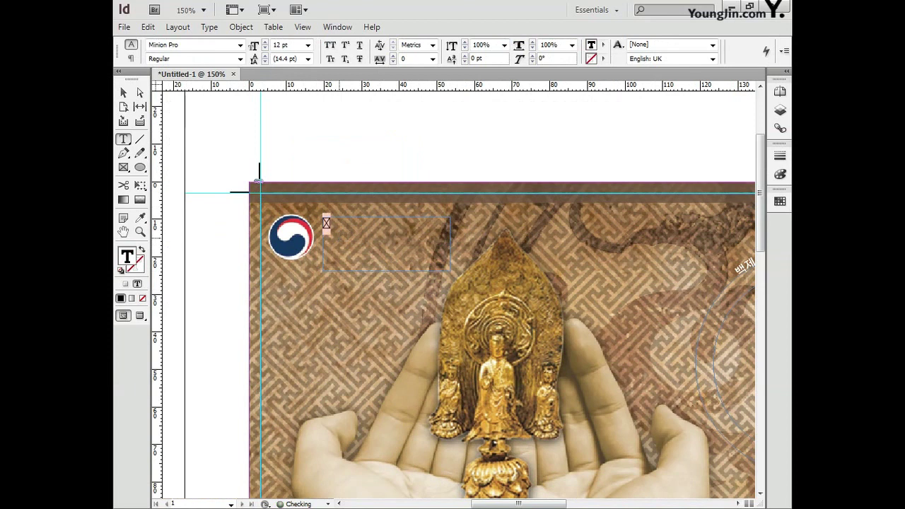
pyautogui.write('박물관')
pyautogui.press('Return')
pyautogui.write('National Museum')
pyautogui.press('BackSpace')
pyautogui.click(124, 92)
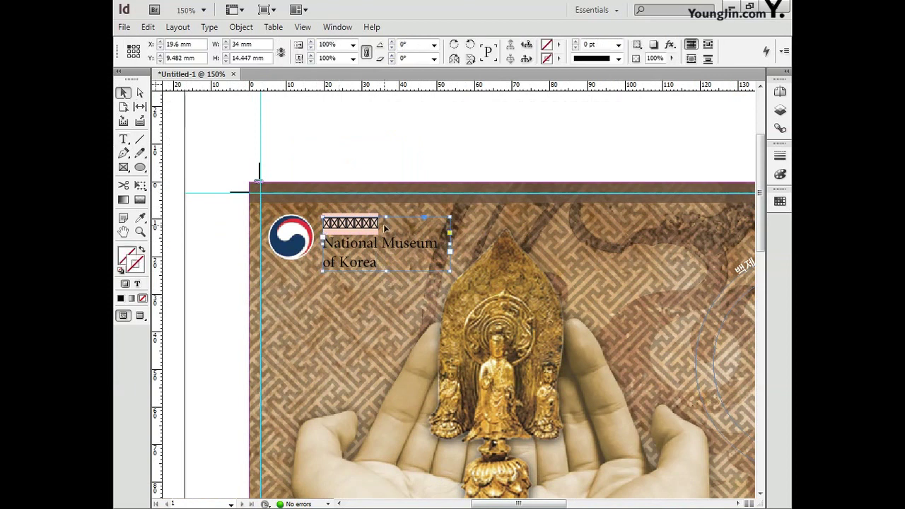
# Step: Set the Korean line of the museum name to Adobe Gothic Std B
pyautogui.doubleClick(350, 223)
pyautogui.click(240, 45)
pyautogui.scroll(3, 372, 48)
pyautogui.click(188, 7)
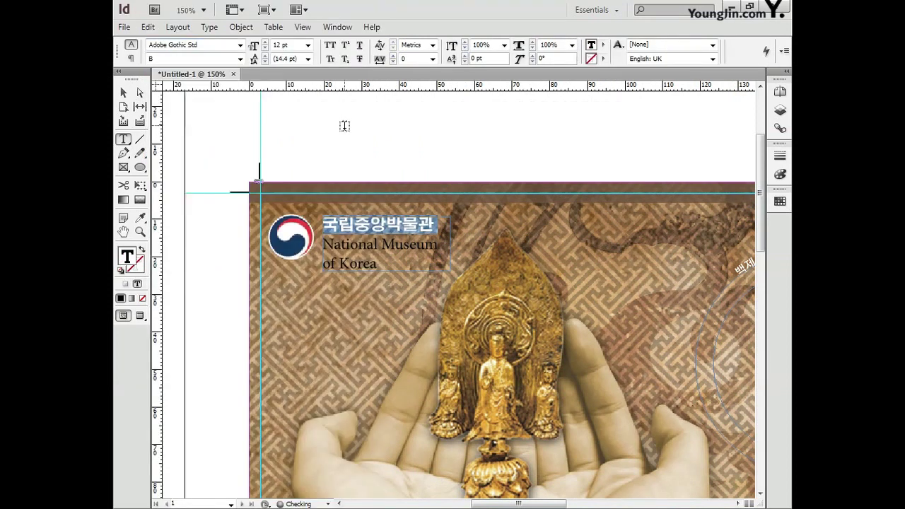
pyautogui.press('Escape')
# Step: Fill both lines of the museum name beside the emblem with white
pyautogui.doubleClick(426, 244)
pyautogui.hotkey('ctrl', 'a')
pyautogui.doubleClick(127, 253)
pyautogui.press('Escape')
pyautogui.click(488, 227)
# Step: Widen the museum name frame and resize its English and Korean lines so they have matching widths
pyautogui.moveTo(451, 243); pyautogui.dragTo(467, 243)
pyautogui.moveTo(362, 264); pyautogui.dragTo(323, 244)
pyautogui.click(308, 44)
pyautogui.click(283, 72)
pyautogui.click(265, 42)
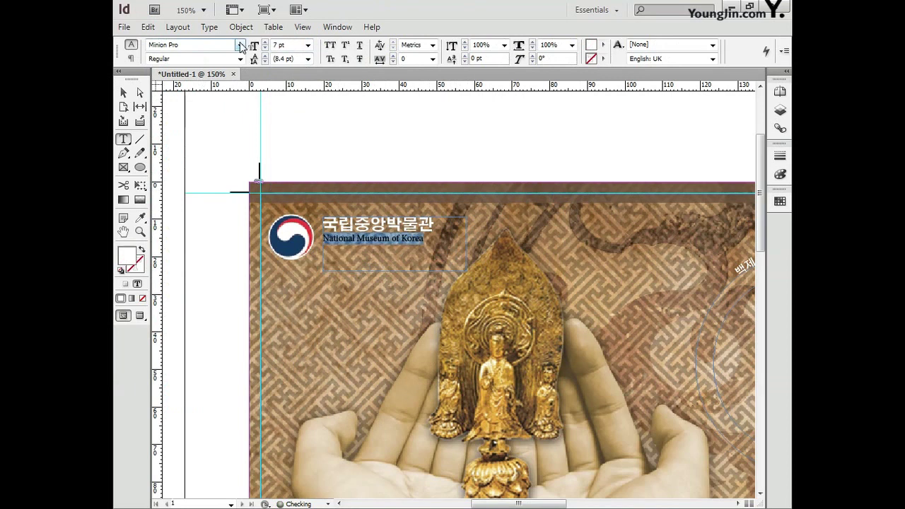
pyautogui.click(266, 42)
pyautogui.click(422, 225)
pyautogui.tripleClick(422, 225)
pyautogui.click(266, 42)
# Step: Shorten the museum name frame to about 9.7 mm high and position it beside the emblem at X 19 mm, Y 11 mm
pyautogui.click(123, 91)
pyautogui.moveTo(392, 270); pyautogui.dragTo(380, 231)
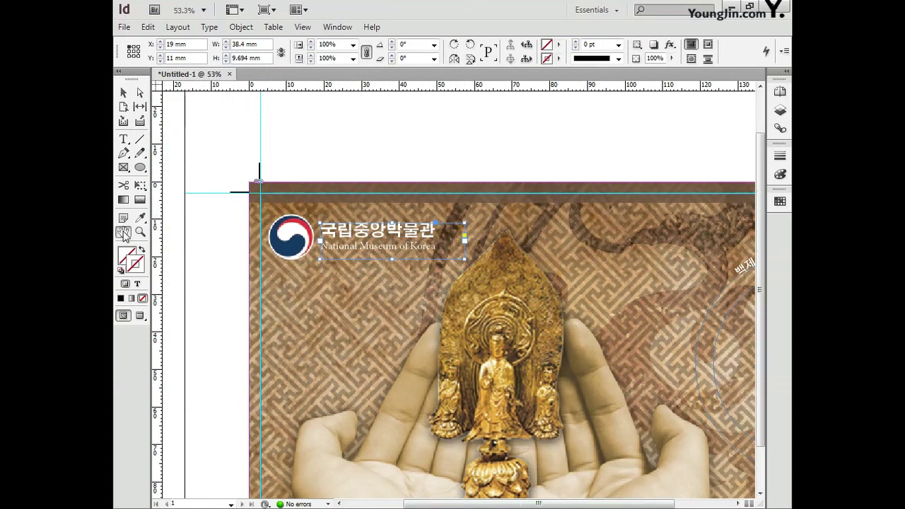
pyautogui.doubleClick(123, 232)
pyautogui.click(123, 92)
pyautogui.click(260, 248)
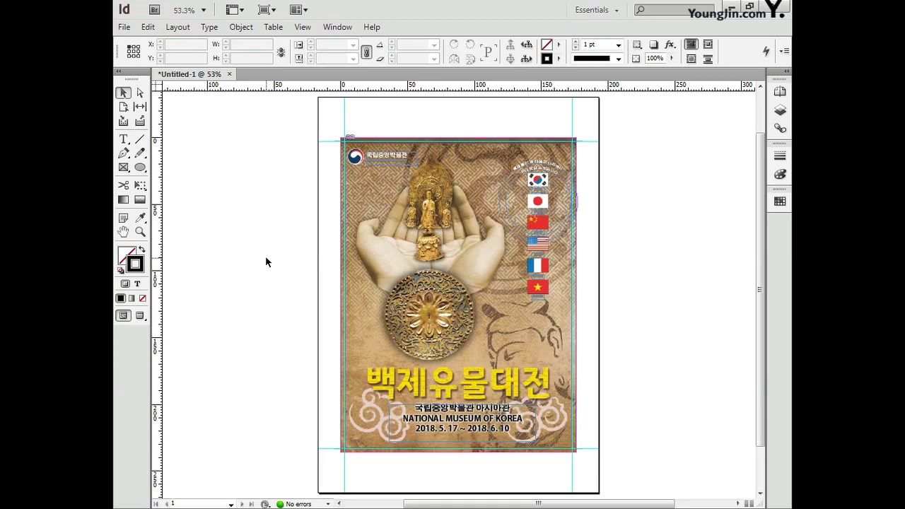
# Step: Create a text frame about 5 mm wide and 4.75 mm high below the poster's lower-left corner and enter 01
pyautogui.click(140, 232)
pyautogui.moveTo(336, 444); pyautogui.dragTo(412, 404)
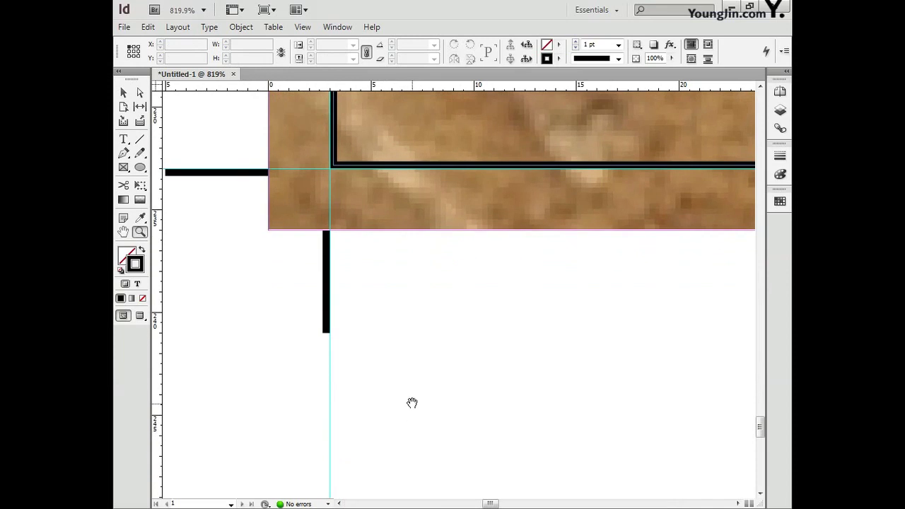
pyautogui.click(124, 140)
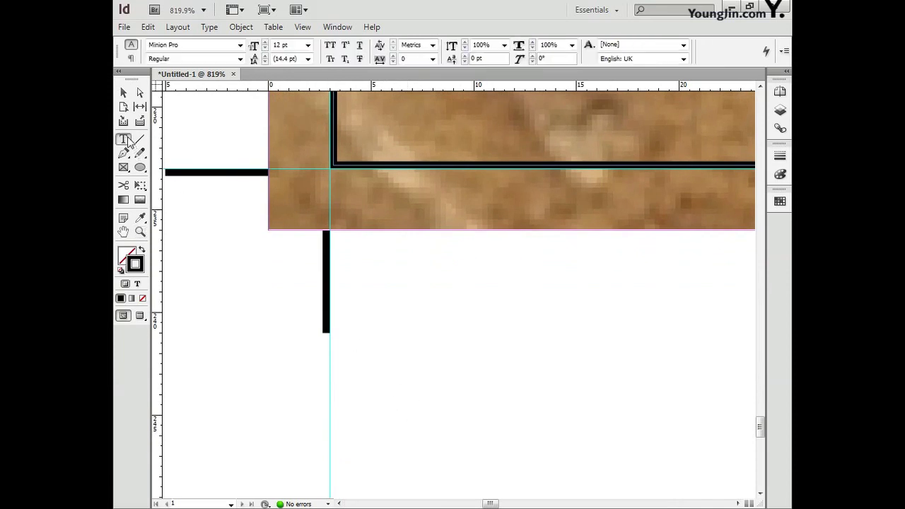
pyautogui.moveTo(371, 270); pyautogui.dragTo(472, 366)
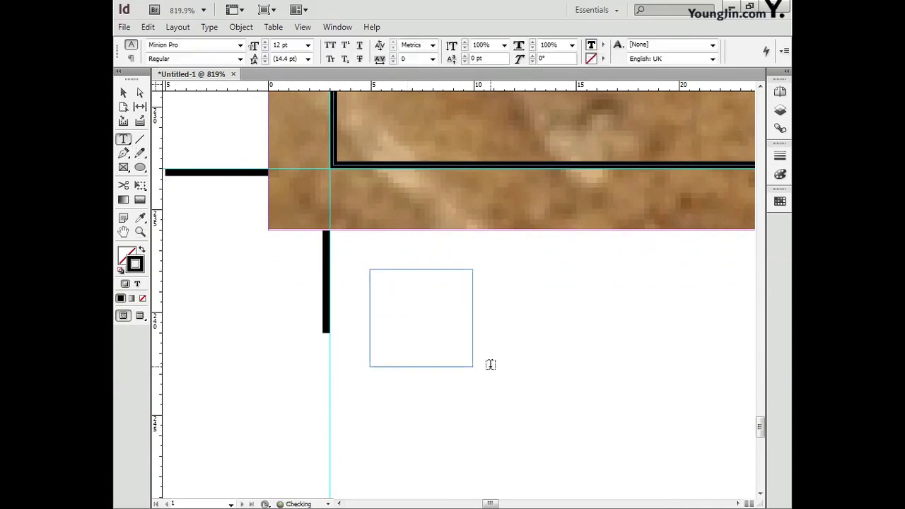
pyautogui.write('01')
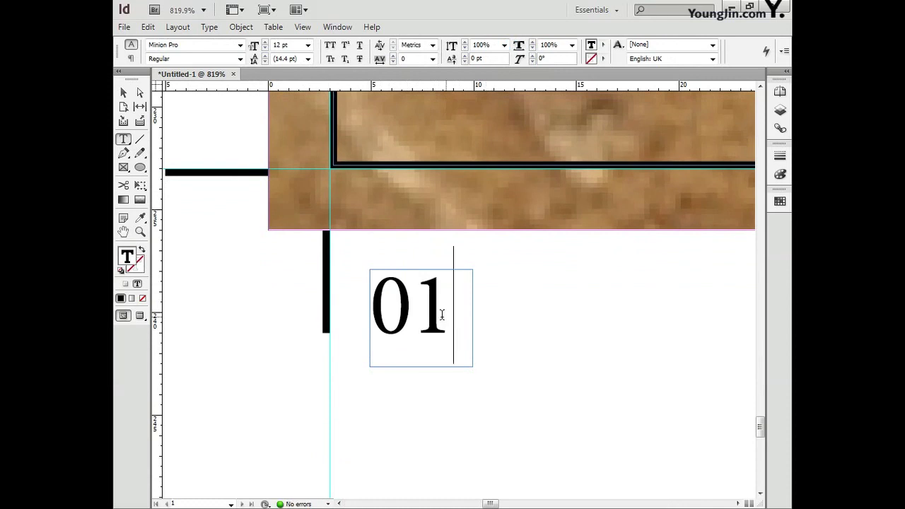
# Step: Set the number 01 below the poster to Dotum at 10 pt
pyautogui.moveTo(458, 323); pyautogui.dragTo(372, 309)
pyautogui.click(241, 46)
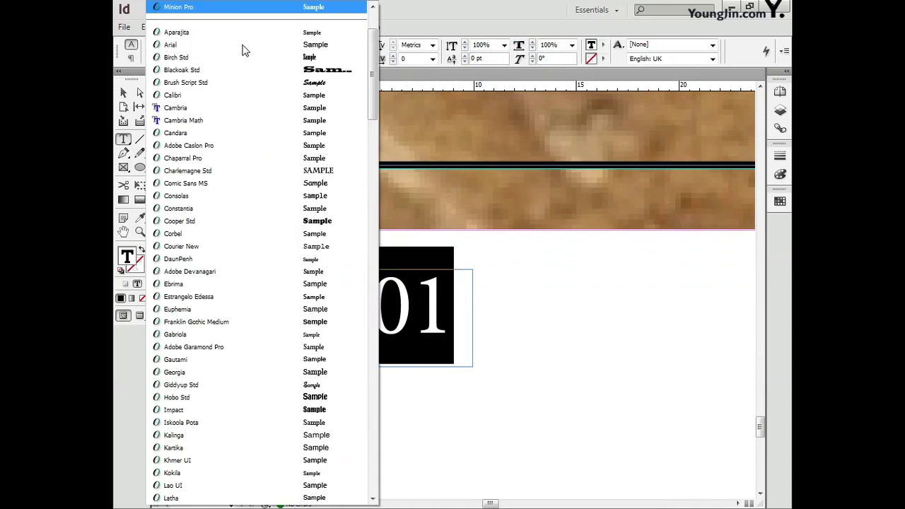
pyautogui.scroll(3, 373, 48)
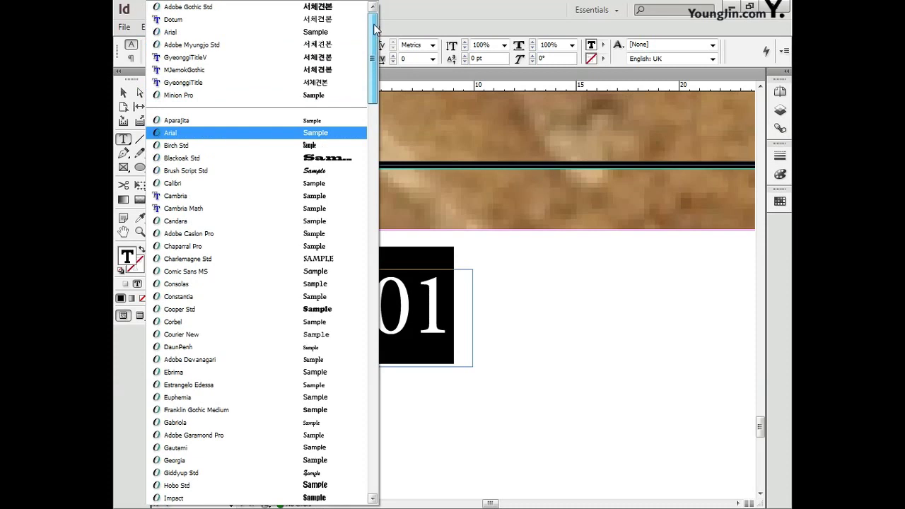
pyautogui.click(353, 19)
pyautogui.click(281, 45)
pyautogui.write('10')
pyautogui.press('Return')
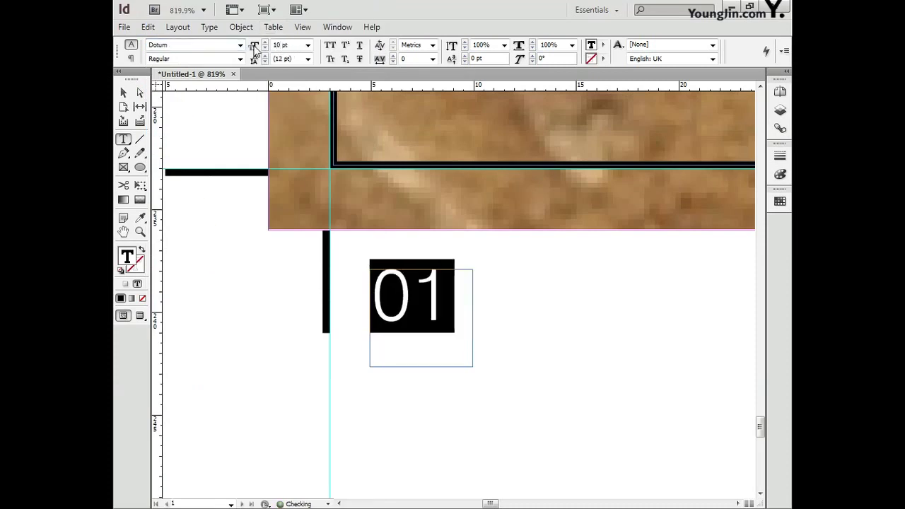
# Step: Move the 01 frame next to the lower-left vertical crop mark at about X 3.35 mm, Y 238.5 mm
pyautogui.click(123, 93)
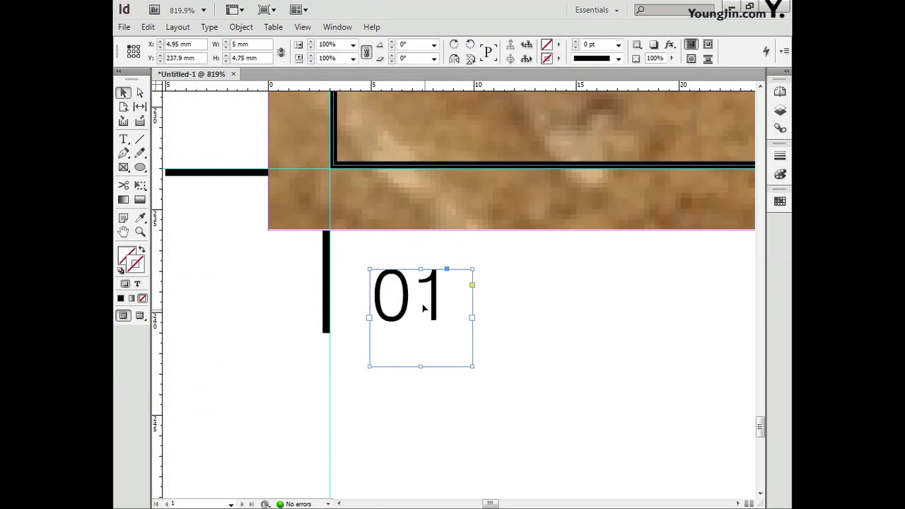
pyautogui.moveTo(410, 274); pyautogui.dragTo(377, 286)
pyautogui.click(124, 232)
pyautogui.doubleClick(124, 232)
pyautogui.click(123, 93)
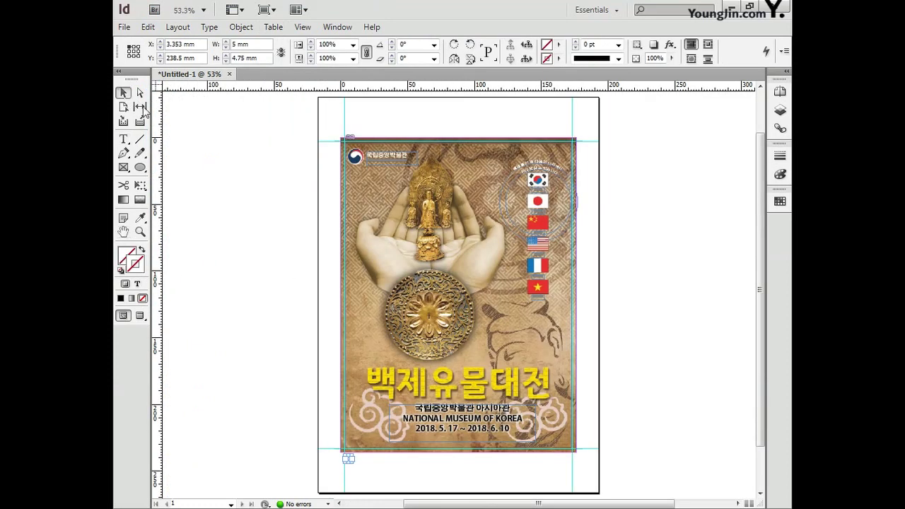
pyautogui.press('d')
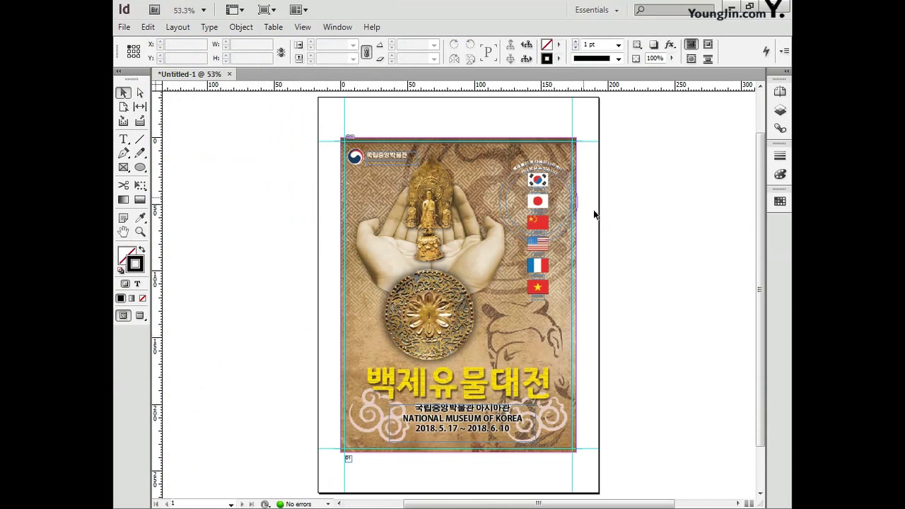
# Step: Save the document as 01 in the 작업 folder, replacing the existing 01.indd
pyautogui.hotkey('ctrl', 's')
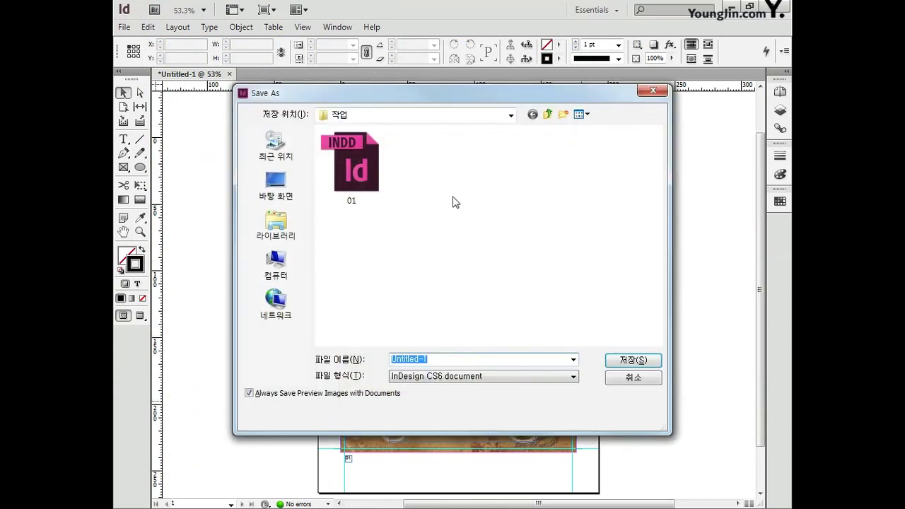
pyautogui.write('01')
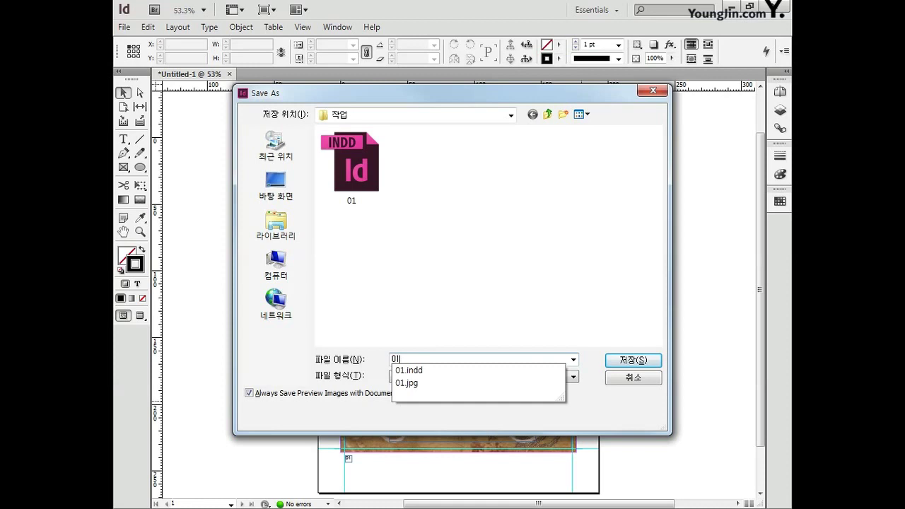
pyautogui.click(614, 359)
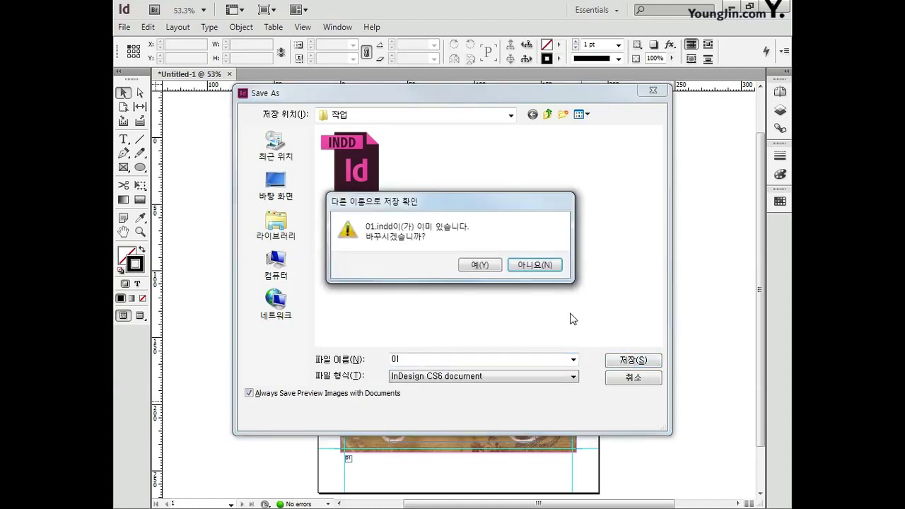
pyautogui.click(481, 266)
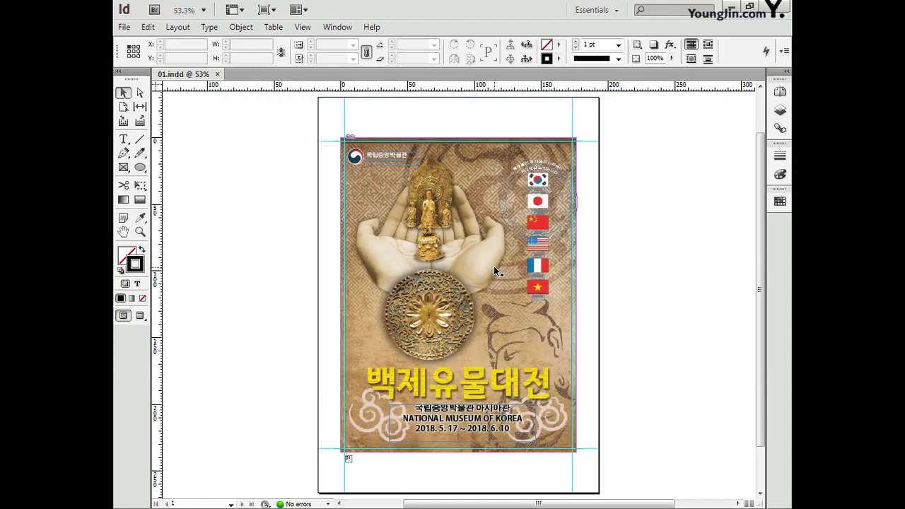